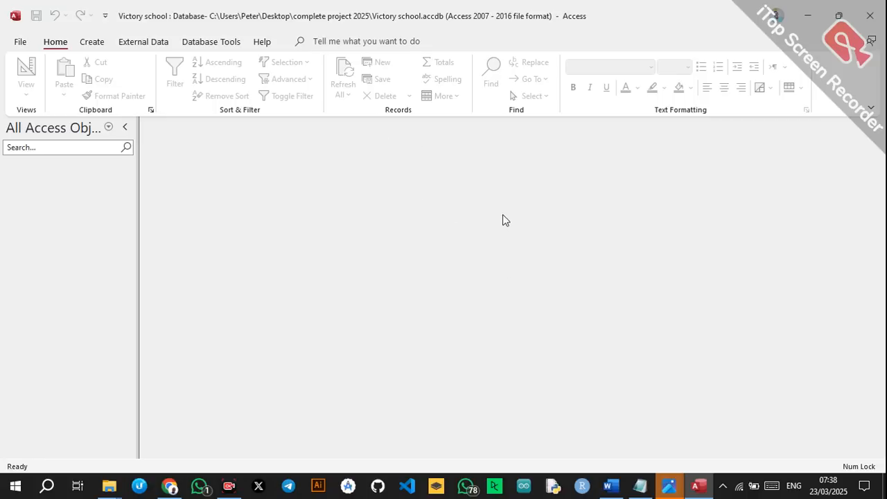
Review the table samples document in Word, then return to the Victory school database.
left_click(612, 489)
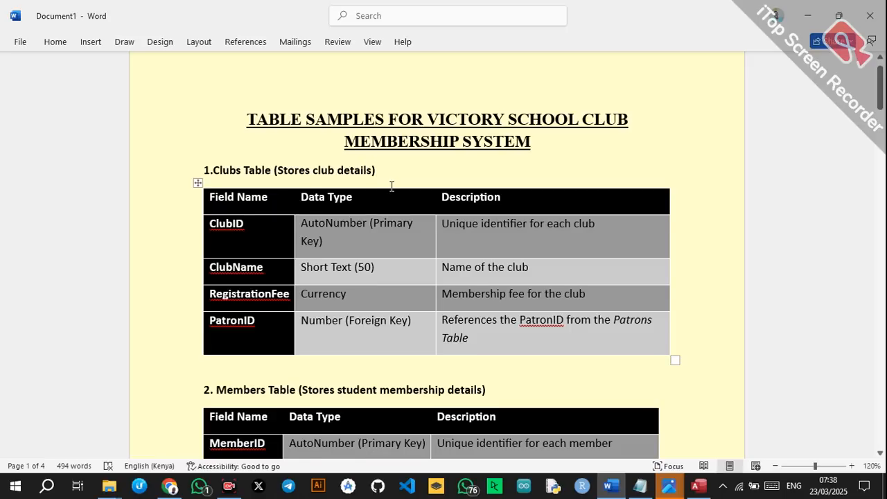
scroll(392, 186, "down", 2)
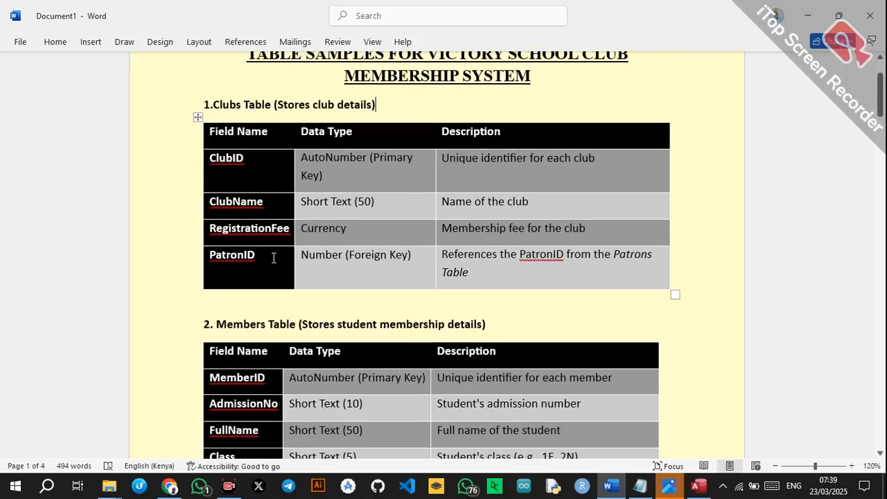
scroll(312, 262, "down", 3)
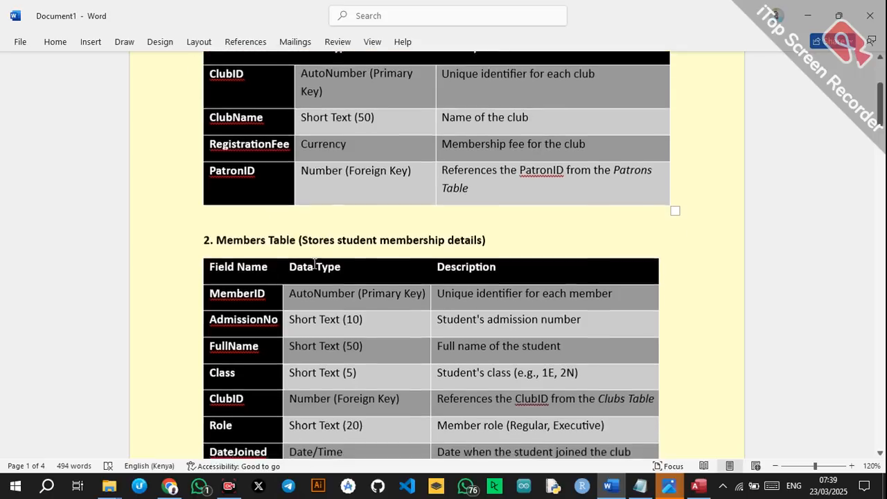
scroll(314, 264, "down", 3)
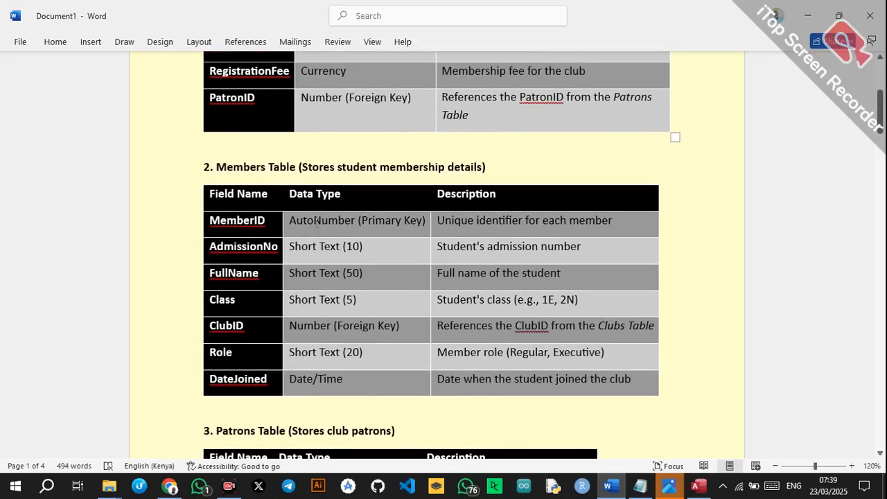
scroll(282, 194, "down", 1)
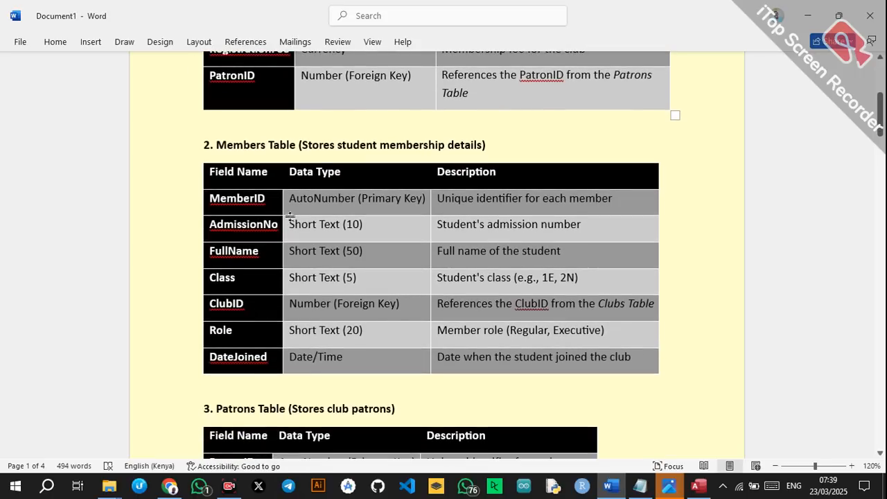
scroll(393, 153, "down", 2)
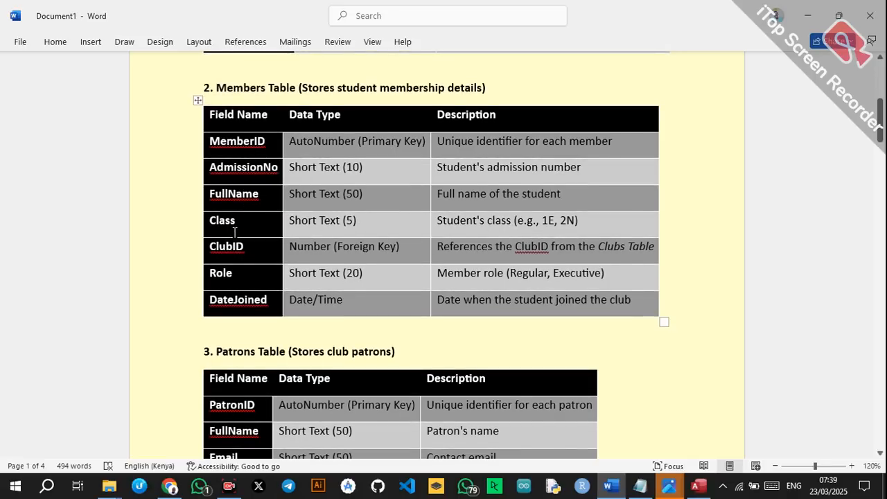
scroll(234, 231, "down", 2)
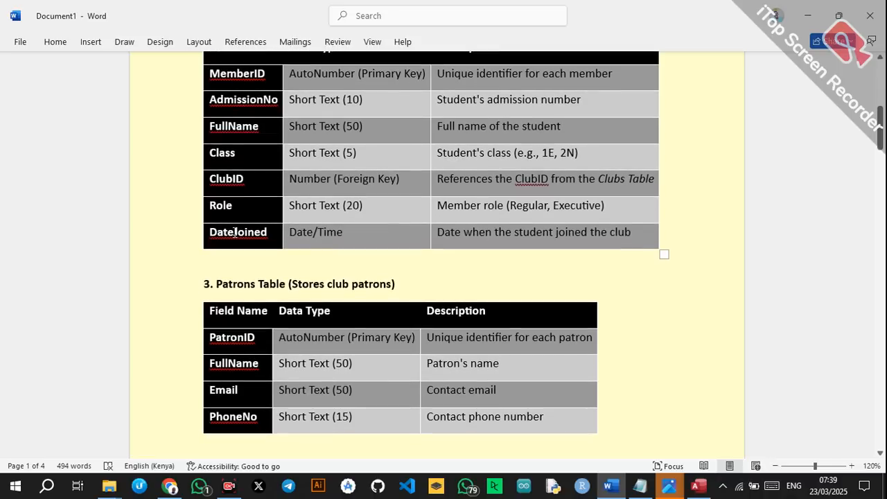
scroll(232, 257, "down", 3)
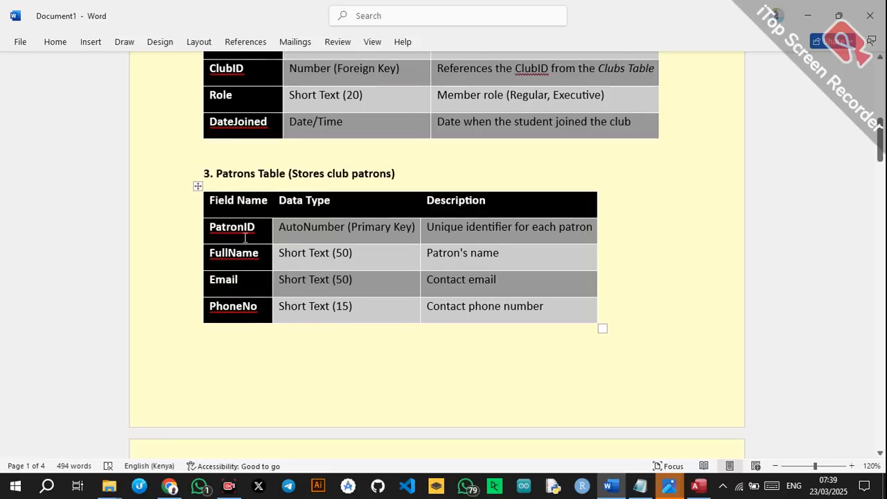
scroll(242, 283, "down", 5)
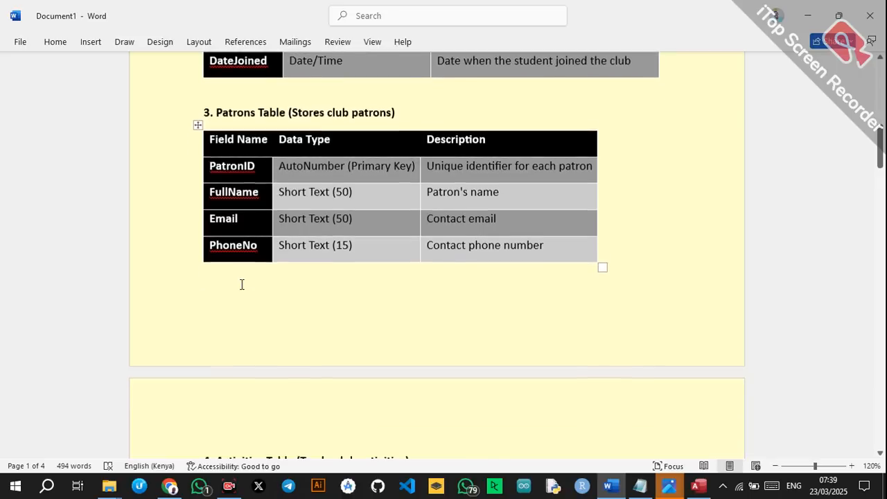
scroll(242, 284, "down", 5)
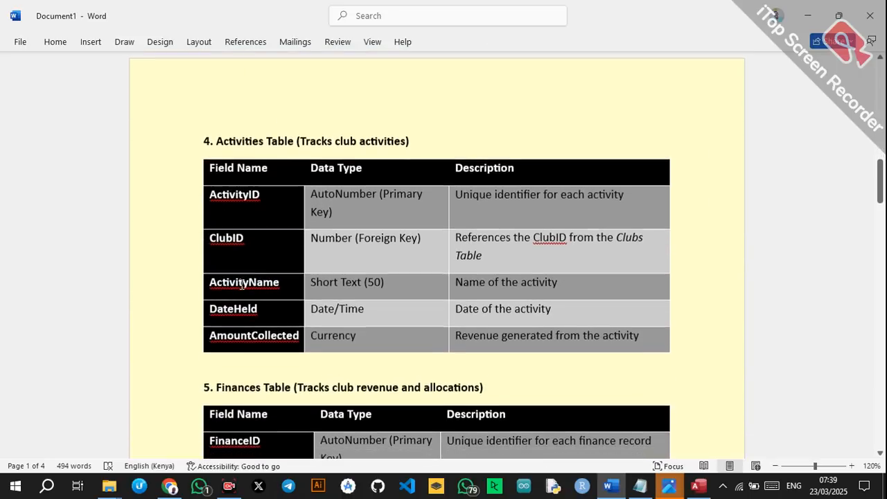
scroll(244, 236, "down", 1)
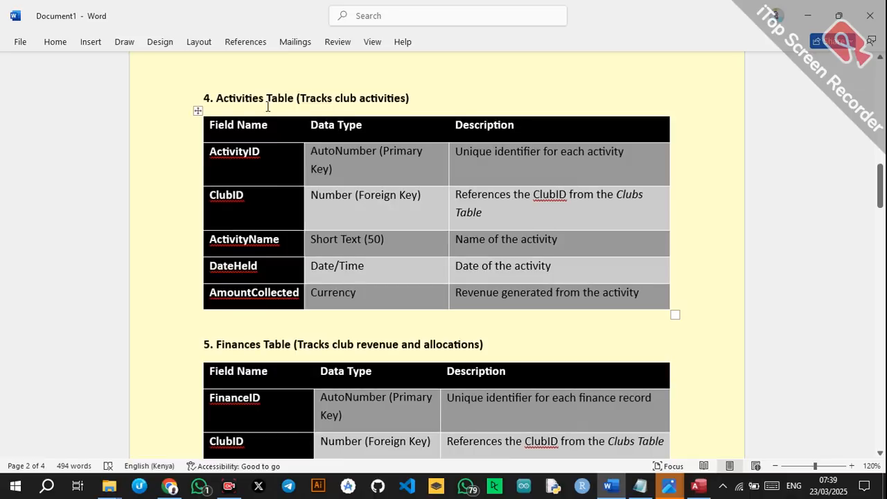
scroll(388, 104, "down", 1)
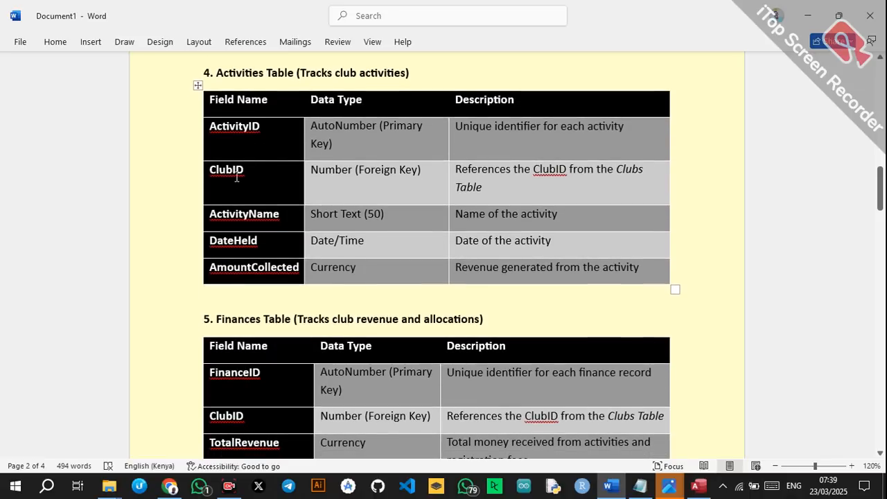
scroll(222, 186, "down", 1)
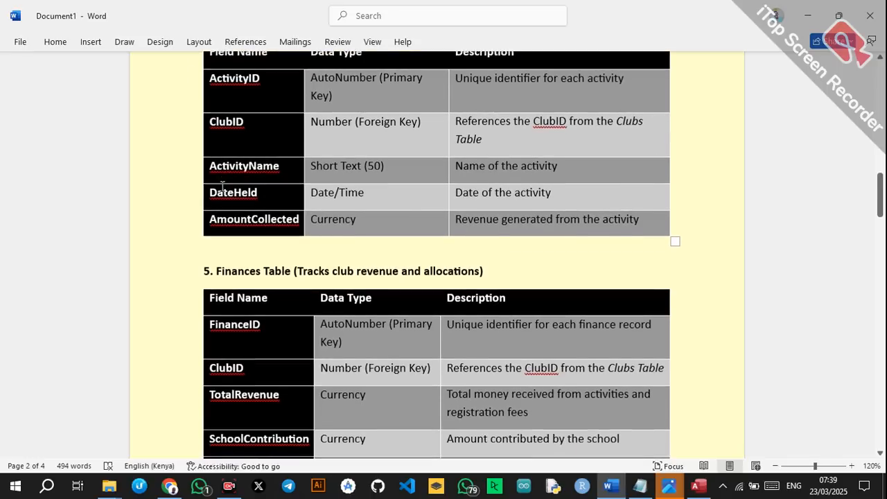
scroll(222, 187, "down", 1)
scroll(222, 187, "down", 4)
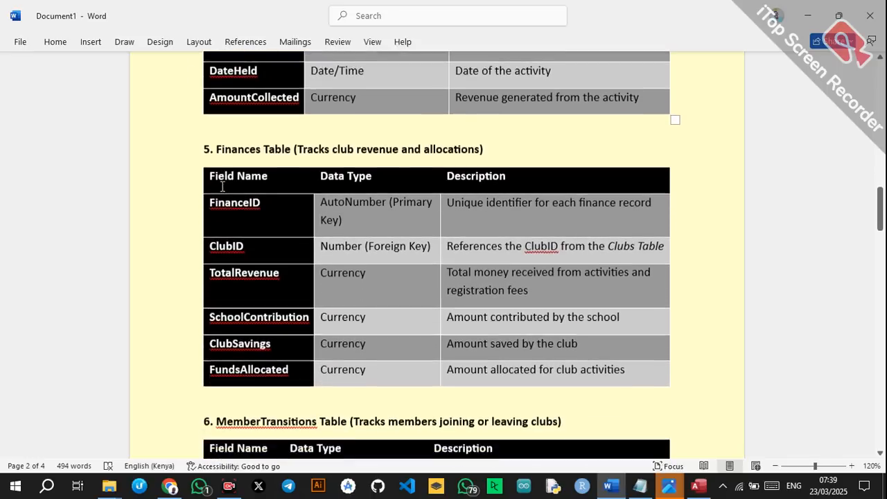
scroll(226, 184, "up", 2)
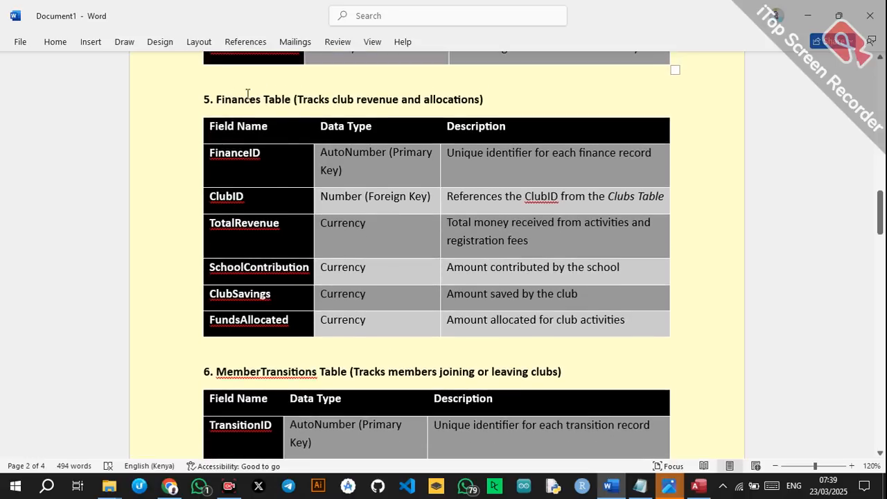
scroll(346, 117, "down", 1)
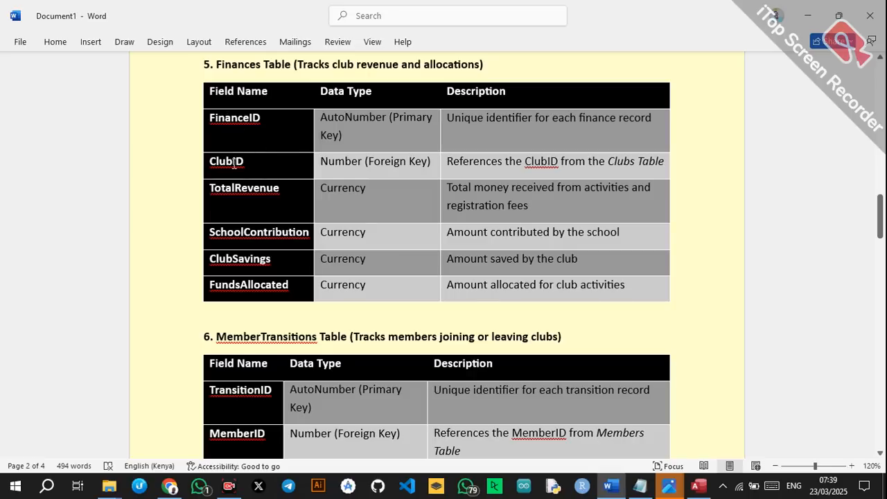
scroll(271, 173, "down", 4)
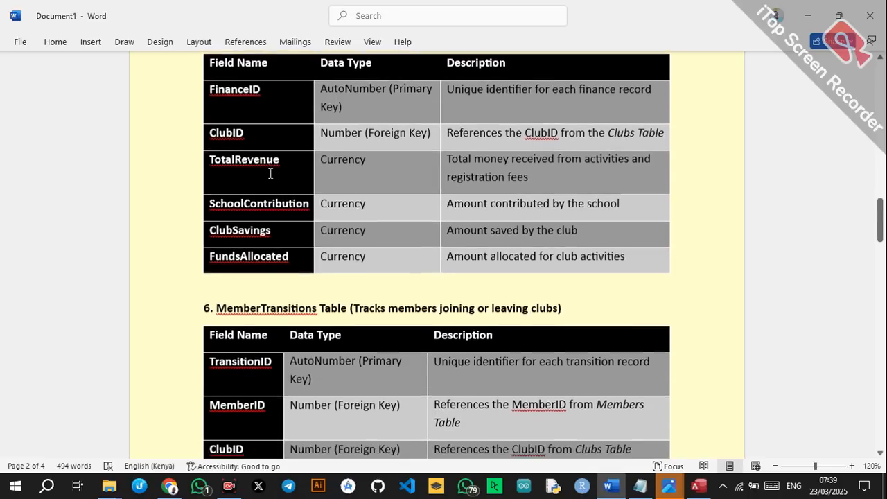
scroll(270, 173, "down", 15)
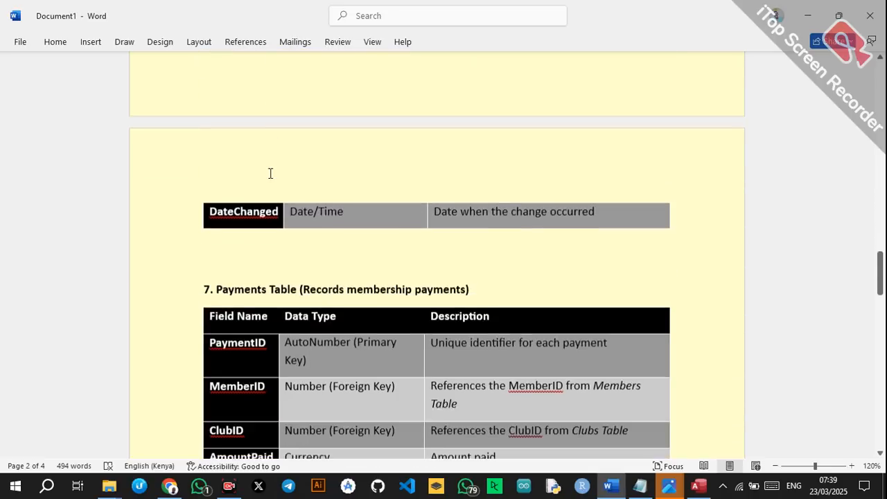
scroll(270, 174, "down", 5)
scroll(271, 173, "up", 6)
scroll(270, 173, "up", 20)
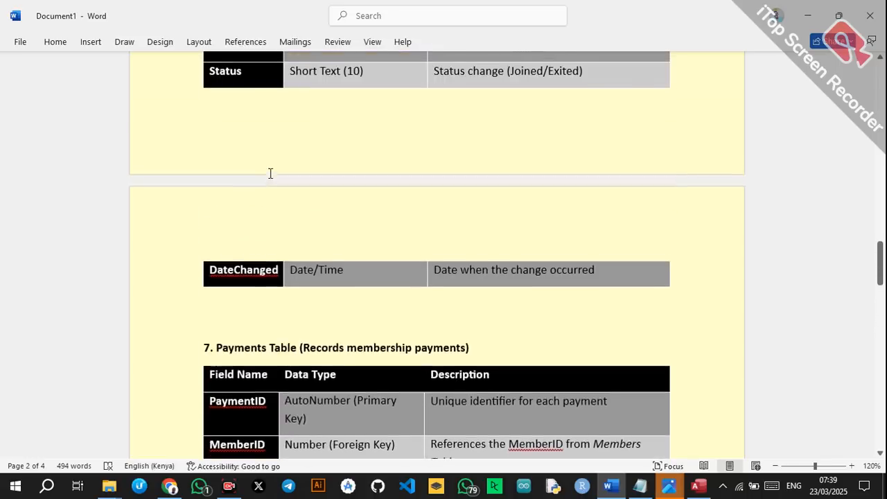
scroll(271, 173, "up", 15)
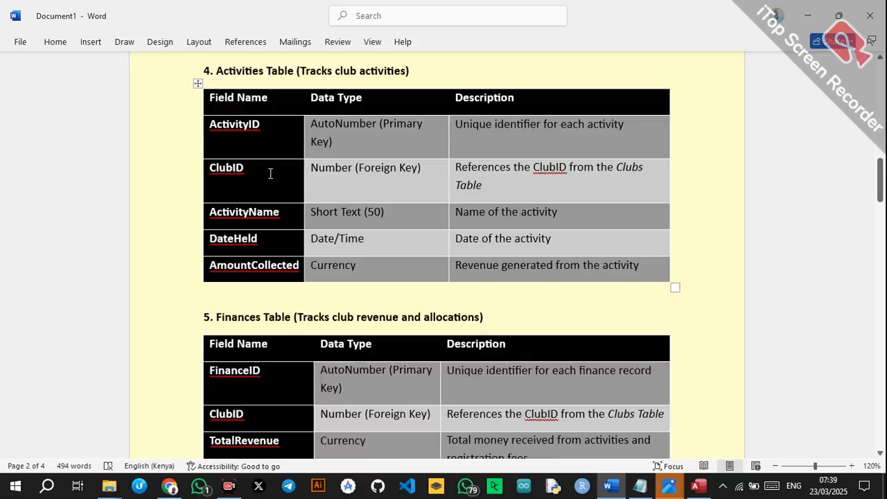
scroll(270, 173, "up", 7)
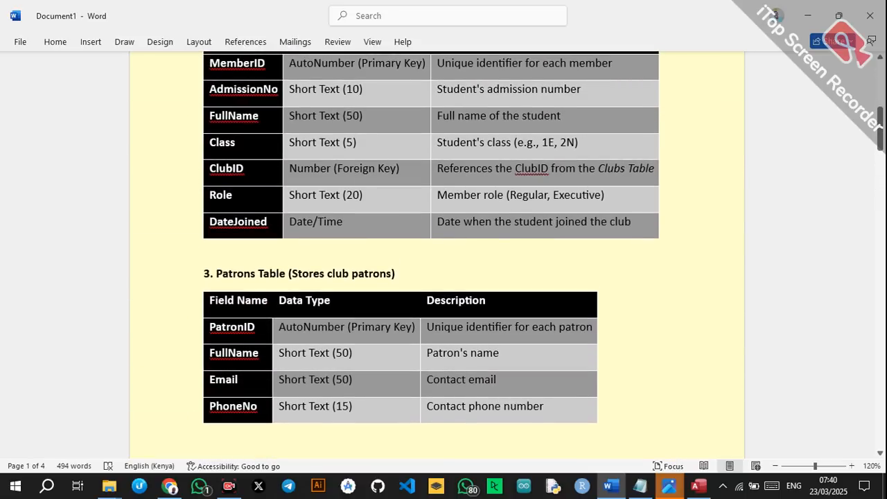
left_click(699, 485)
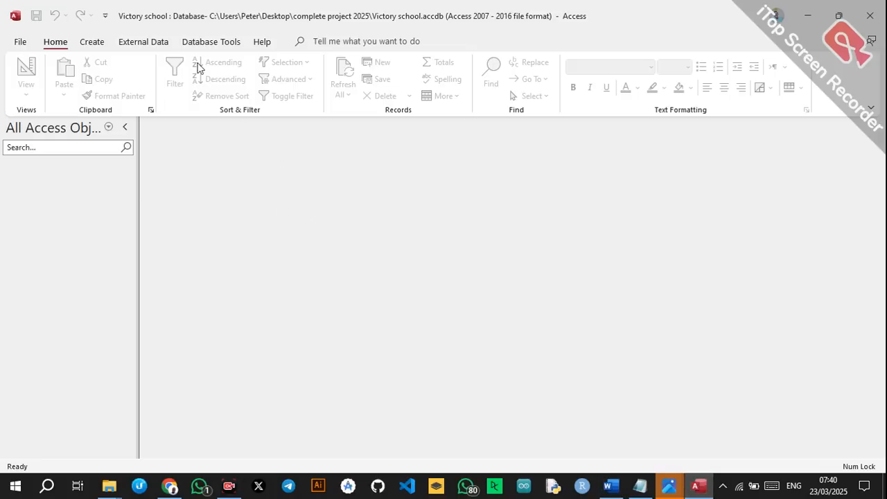
Start a new table in Design view with ClubID as the first field.
left_click(97, 43)
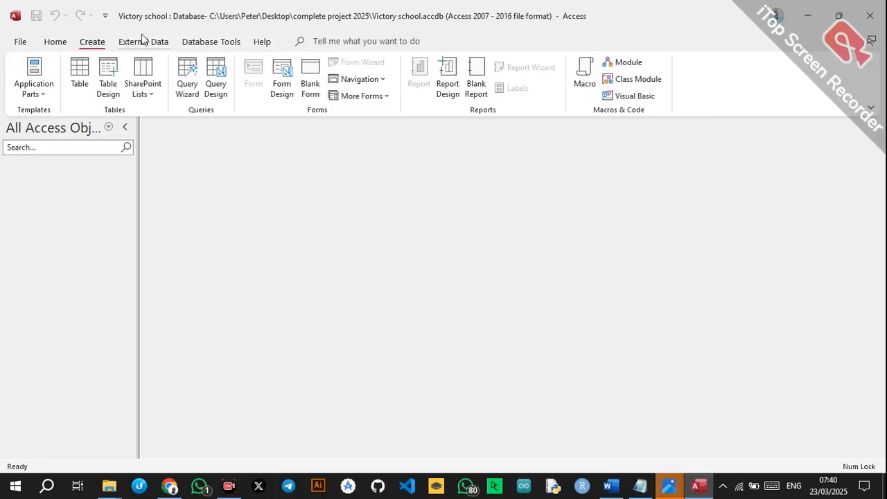
left_click(108, 75)
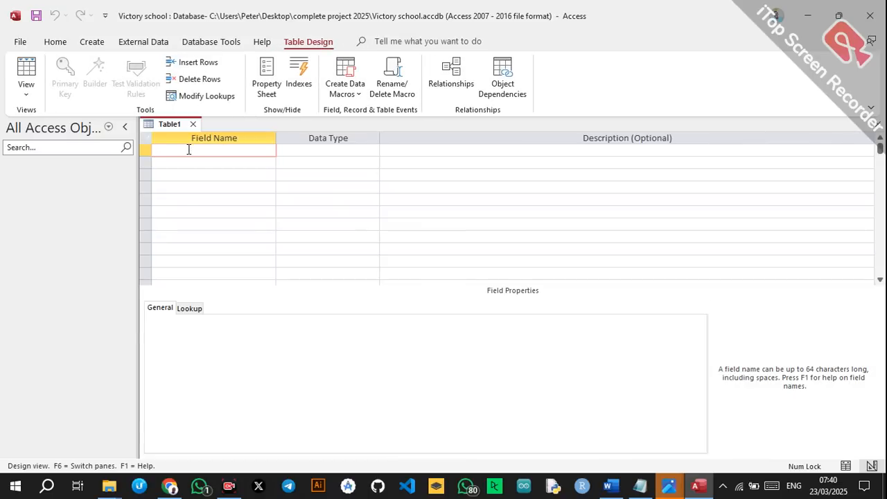
key("Caps_Lock")
type("C")
key("Caps_Lock")
type("lub")
key("Caps_Lock")
type("ID")
key("Down")
Add ClubName as the second field name.
type("C")
key("Caps_Lock")
type("lub")
key("Caps_Lock")
type("N")
key("Caps_Lock")
type("am")
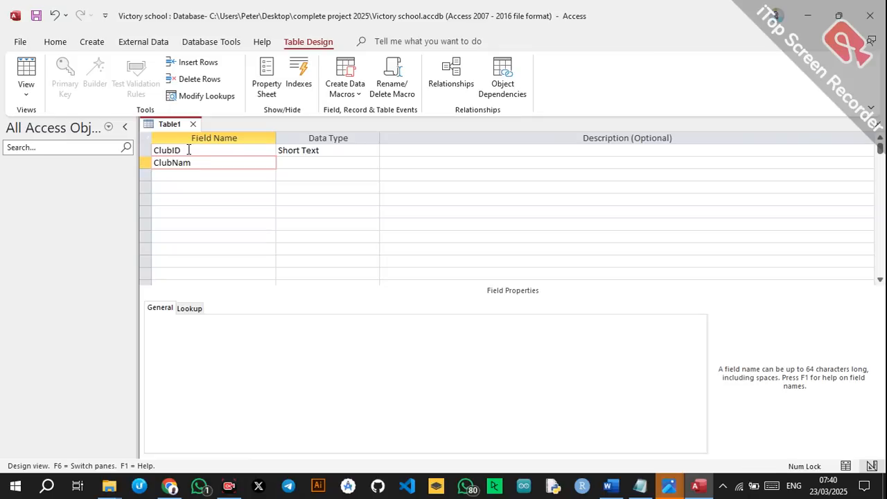
key("BackSpace")
type("me")
Add Registration as the third field and begin typing PatronID as the fourth.
left_click(180, 174)
key("Caps_Lock")
type("R")
key("Caps_Lock")
type("e")
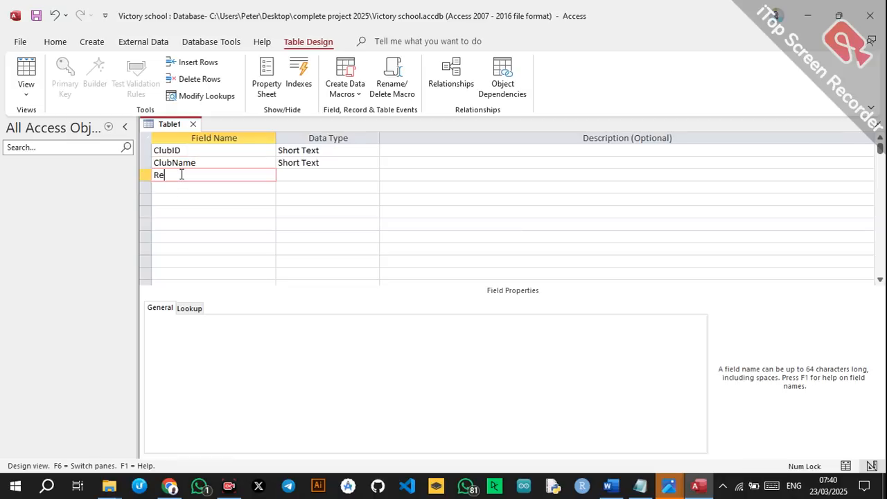
type("gistration")
left_click(183, 186)
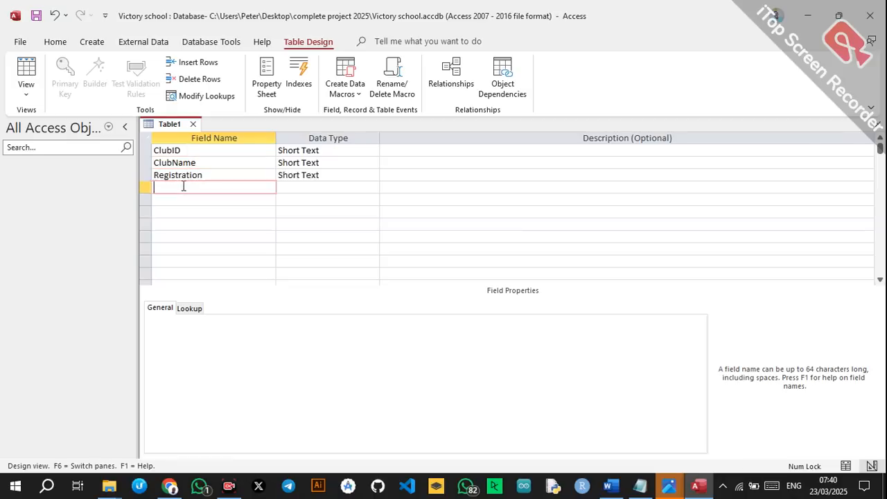
key("Caps_Lock")
type("P")
key("Caps_Lock")
type("atron")
key("Caps_Lock")
Finish PatronID, confirm Short Text for ClubID, and bring up Registration's data type list.
type("ID")
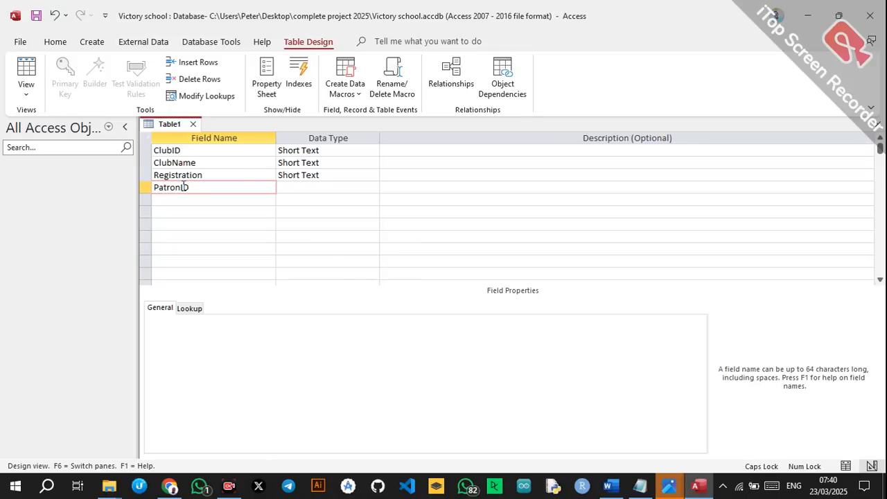
left_click(306, 186)
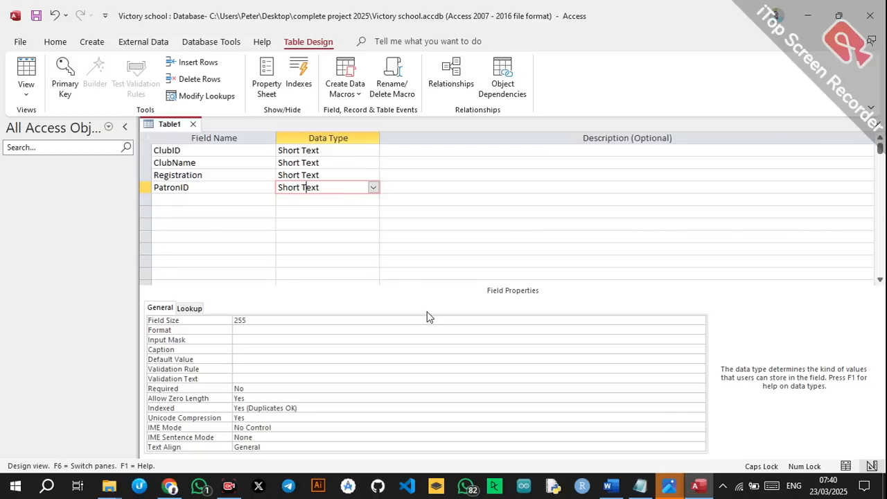
left_click(352, 178)
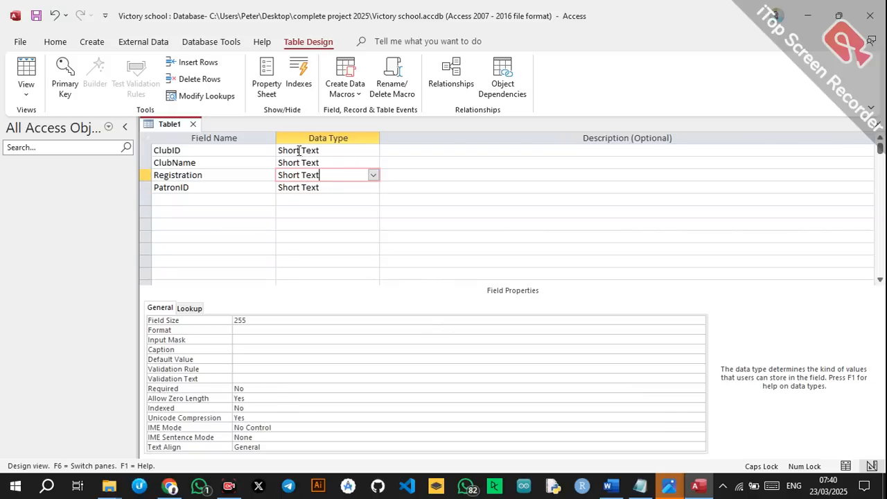
left_click(334, 149)
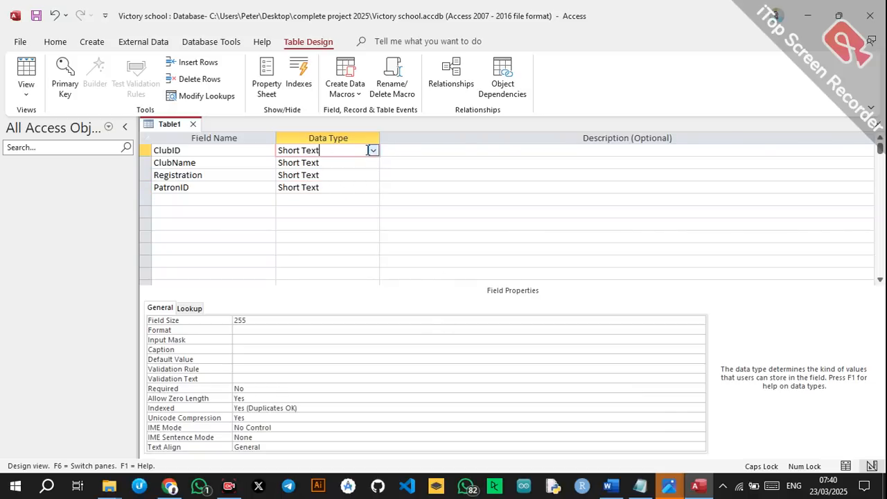
left_click(373, 151)
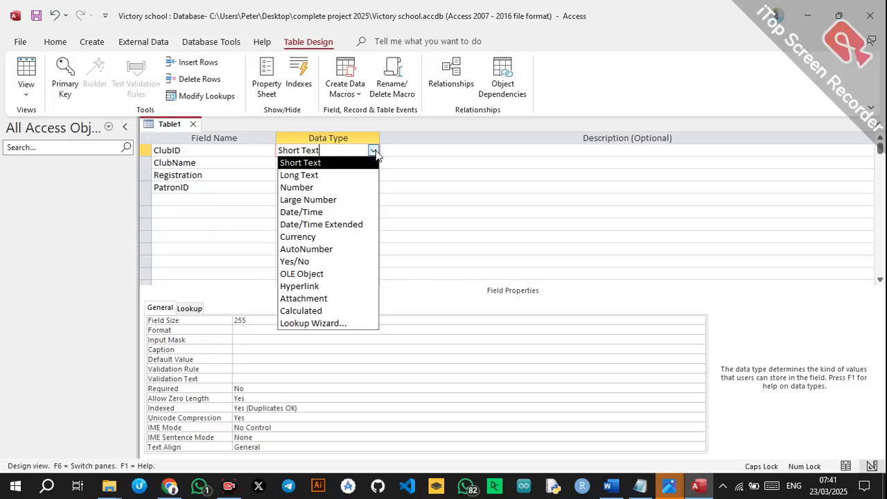
left_click(320, 162)
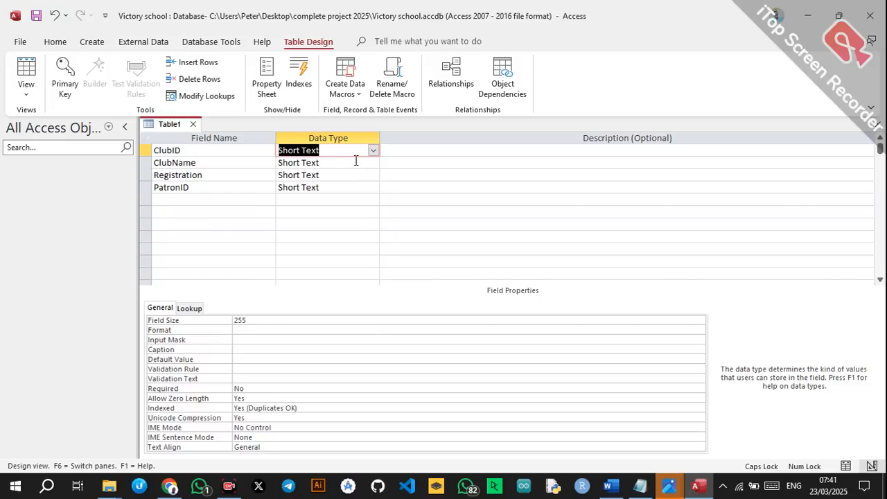
left_click(353, 163)
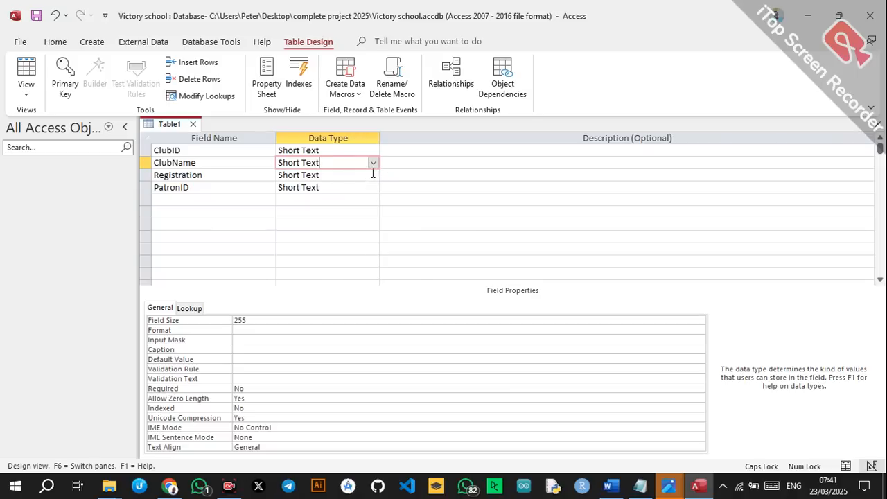
left_click(366, 185)
left_click(367, 175)
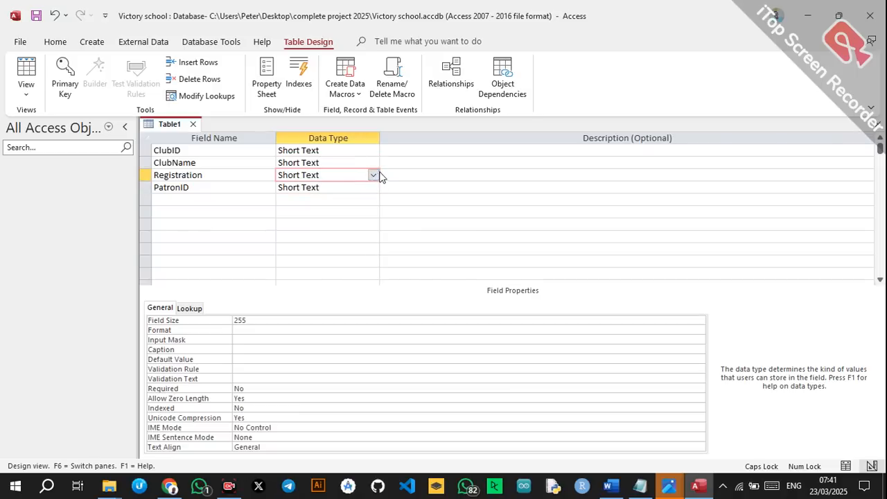
left_click(373, 175)
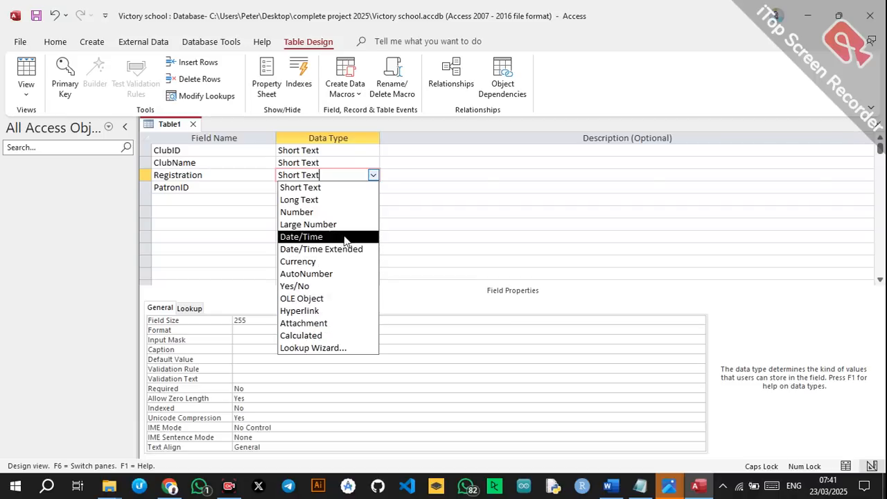
Make Registration a Calculated field using the pasted nested IIf fee expression from the notes.
left_click(305, 335)
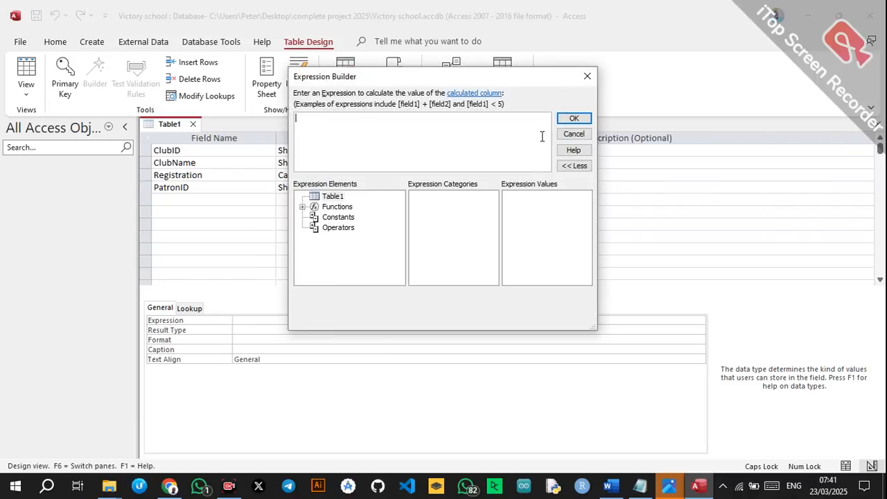
left_click(638, 489)
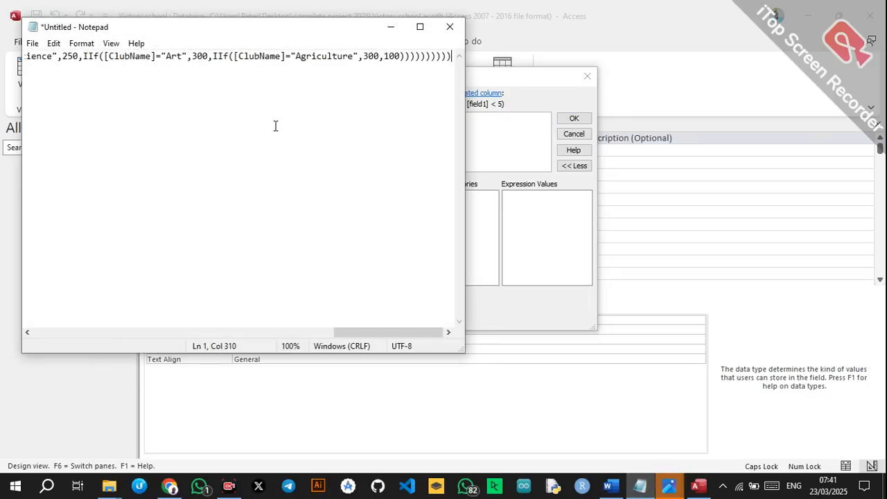
key("ctrl+a")
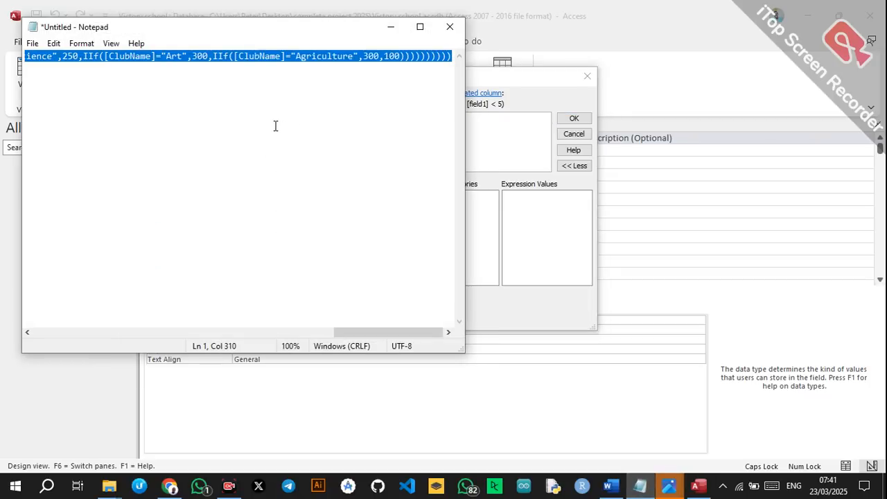
left_click(390, 27)
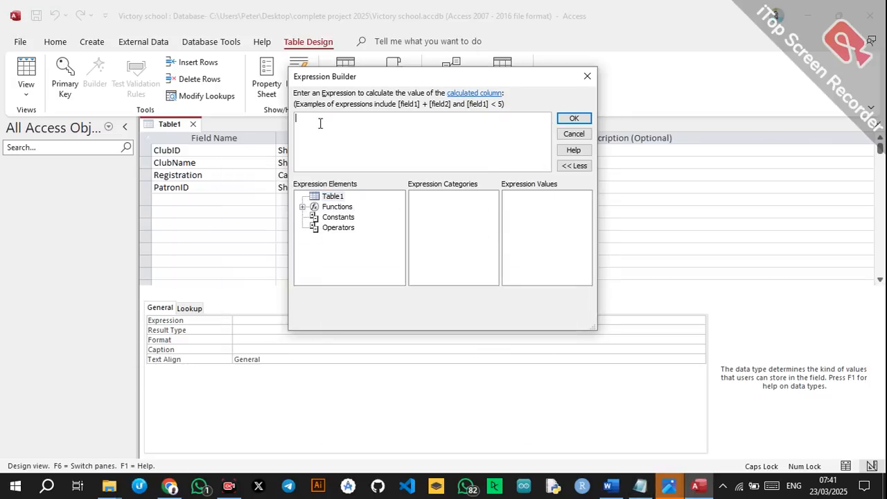
type("IIf([ClubName]=\"Debate\",200,IIf([ClubName]=\"Chess\",200,IIf([ClubName]=\"Music\",200,IIf([ClubName]=\"Science\",250,IIf([ClubName]=\"Mathematics\",250,IIf([ClubName]=\"Drama\",250,IIf([ClubName]=\"Writing\",250,IIf([ClubName]=\"Computer science\",250,IIf([ClubName]=\"Art\",300,IIf([ClubName]=\"Agriculture\",300,100))))))))))")
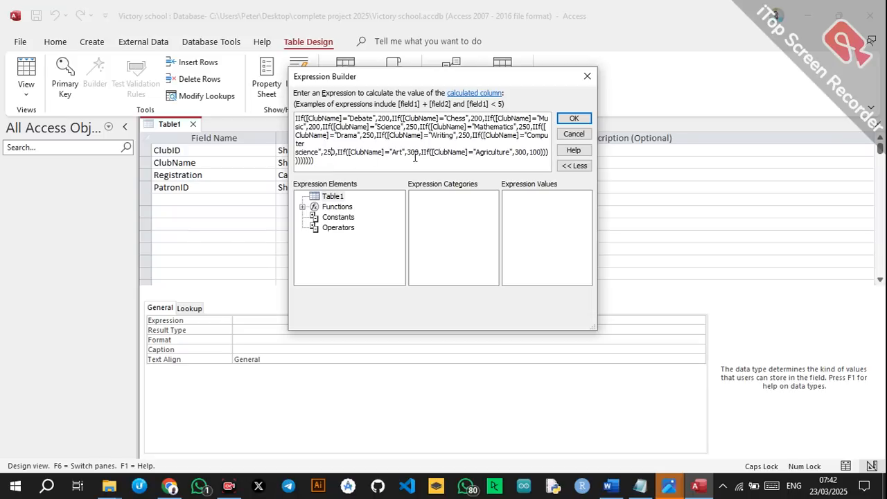
left_click(528, 152)
left_click(574, 119)
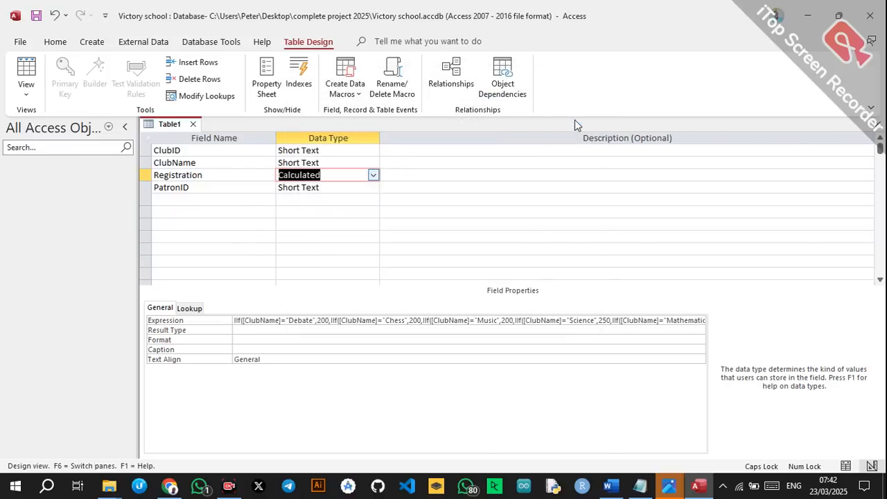
left_click(322, 187)
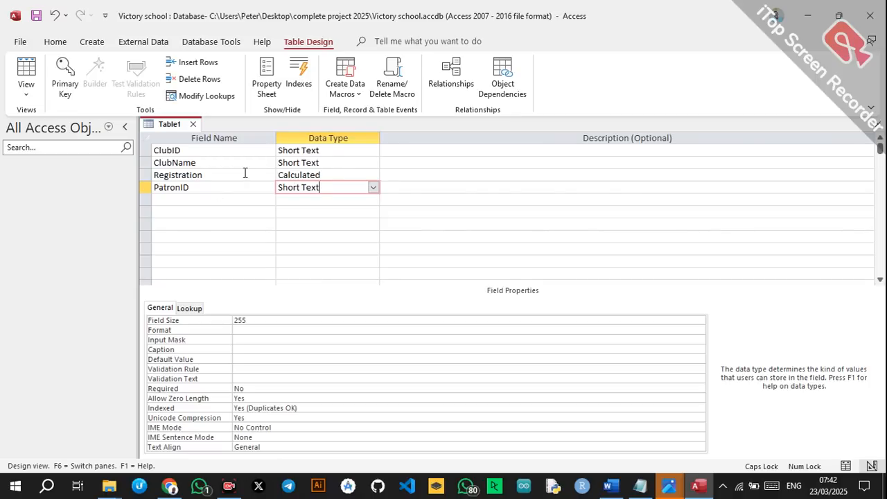
Set ClubID as the table's primary key.
left_click(192, 149)
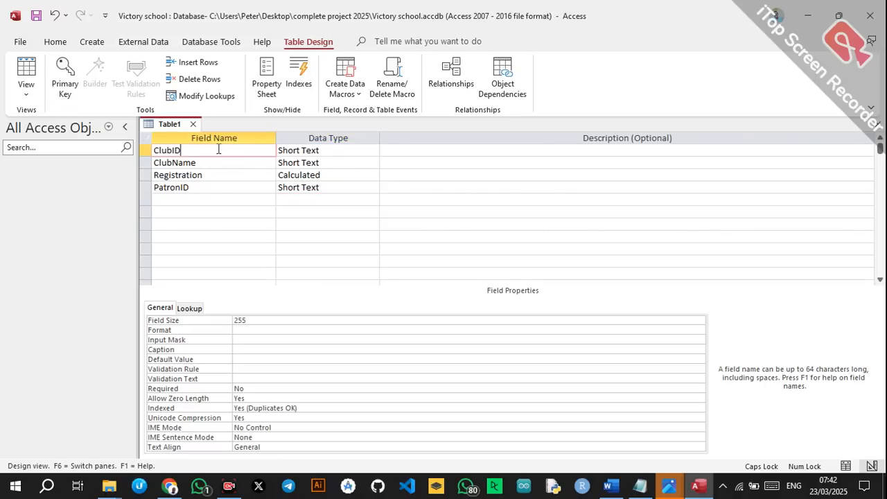
left_click(332, 149)
left_click(250, 149)
right_click(195, 152)
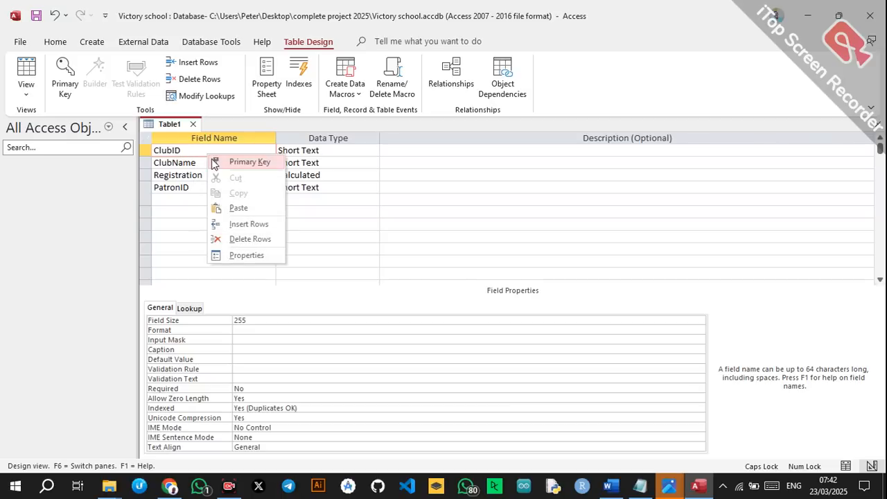
left_click(196, 160)
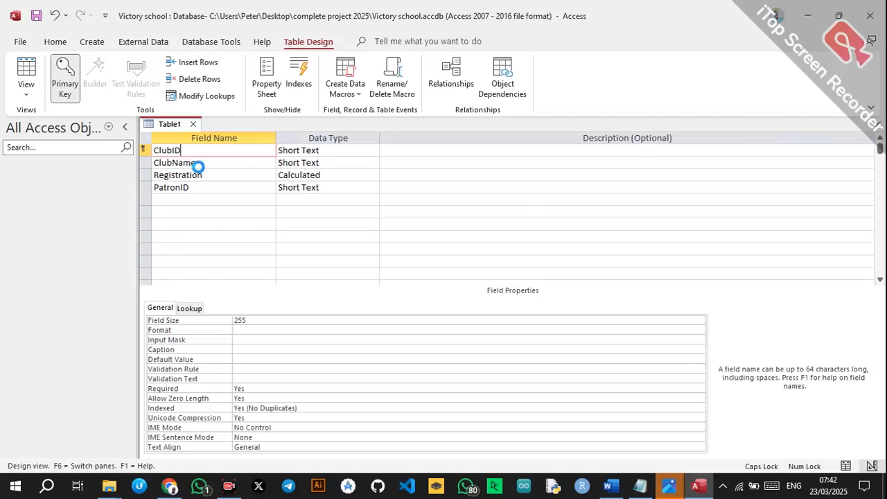
Save the table as CLUBS TABLE.
key("ctrl+s")
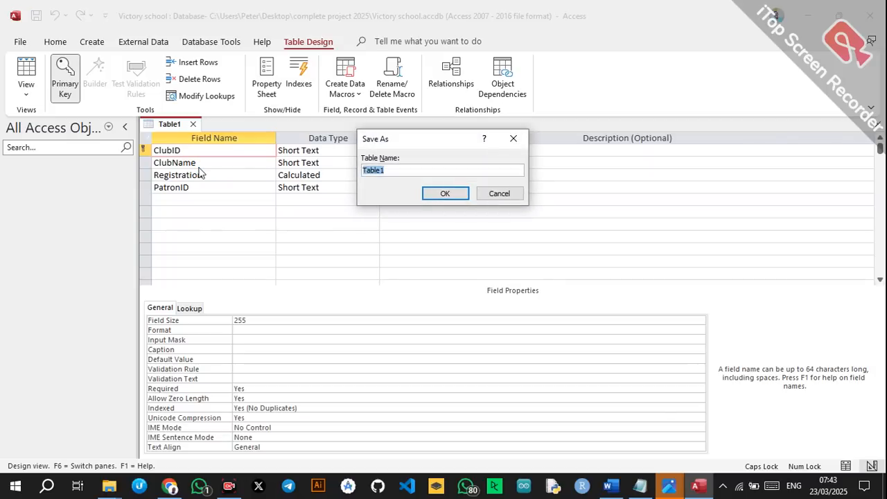
type("CLUBS TABLE")
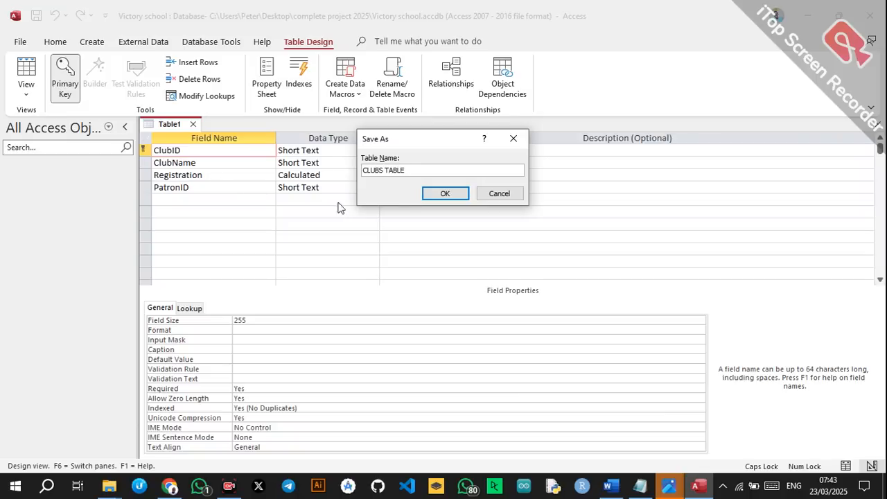
left_click(438, 195)
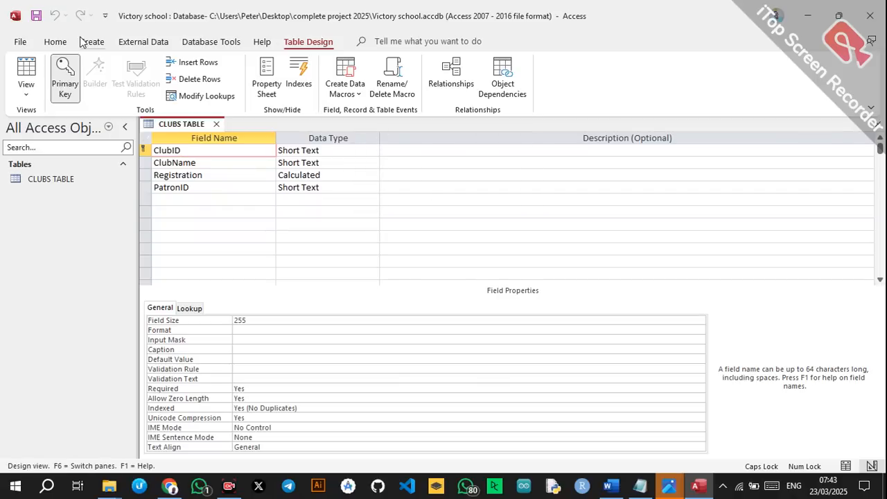
Check the table design notes in Word, then return to Access.
left_click(609, 486)
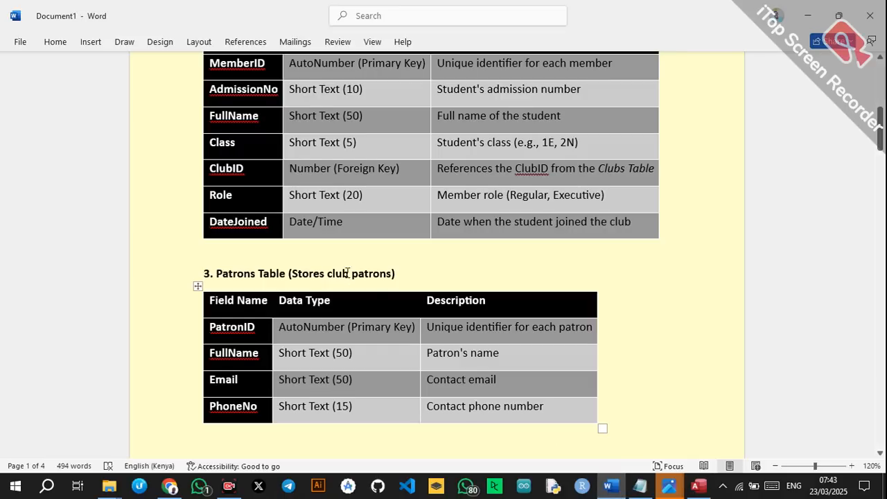
scroll(198, 286, "up", 6)
scroll(350, 281, "down", 2)
scroll(351, 281, "down", 1)
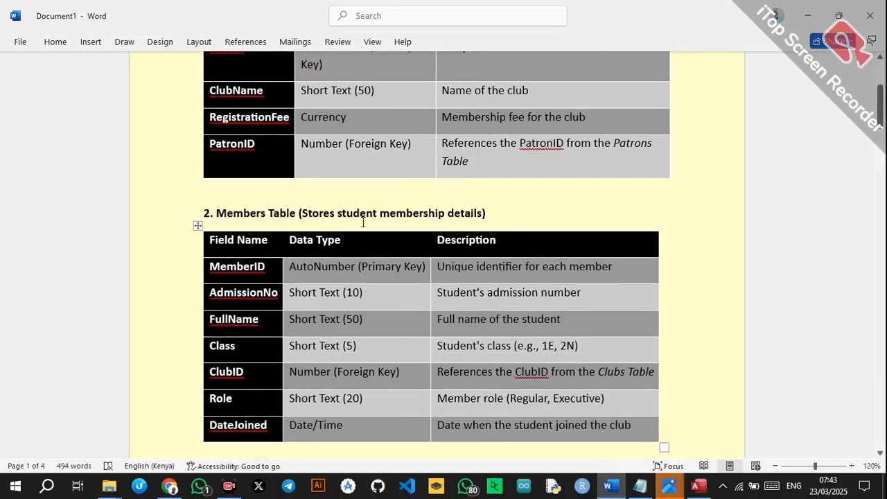
left_click(699, 486)
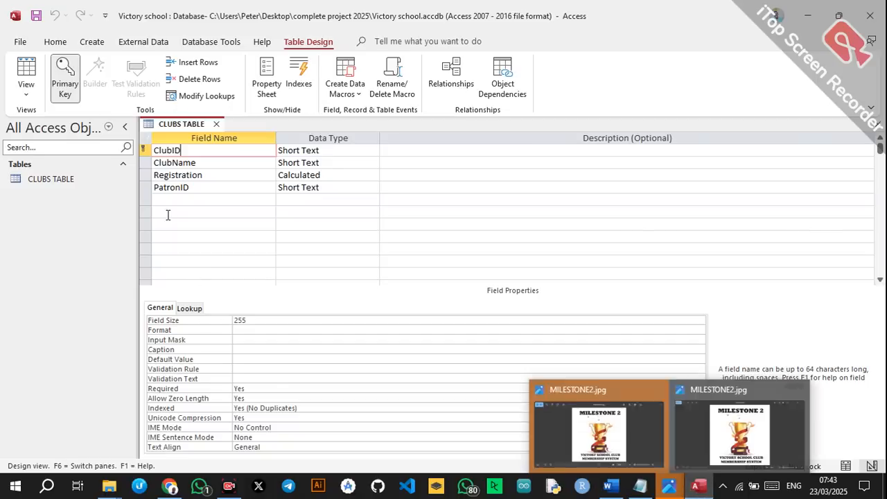
Start a new Design view table with MemberID and ADMNO fields.
left_click(91, 42)
left_click(100, 77)
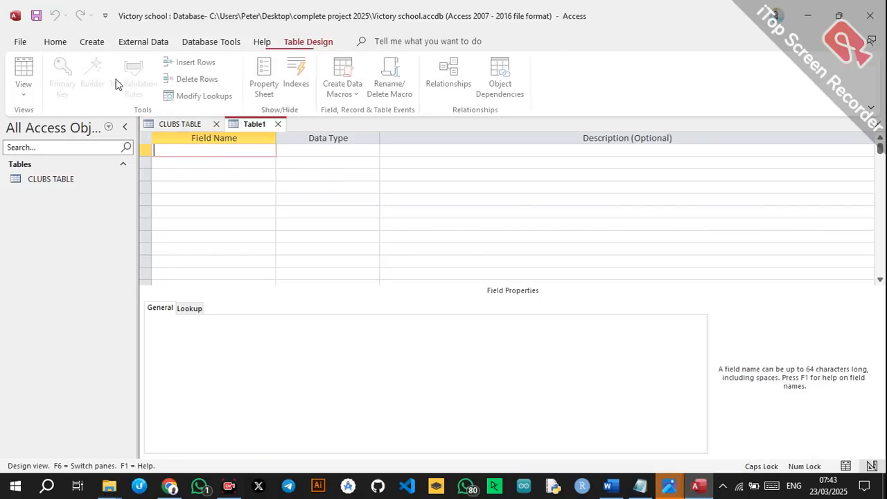
type("M")
key("Caps_Lock")
type("ember")
key("Caps_Lock")
type("ID")
left_click(197, 163)
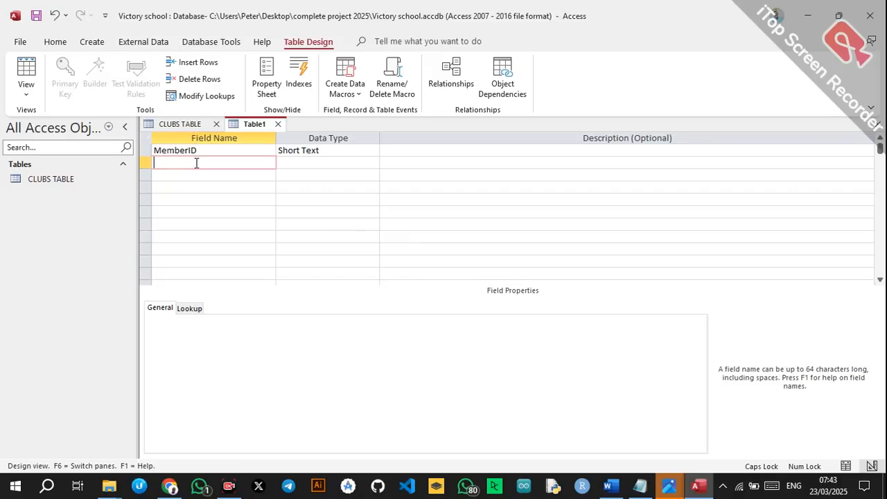
type("ADMNO")
Add NAME (accepting the reserved-word warning), CLASS, CLUBID, ROLE and DATE JOINED fields.
left_click(194, 174)
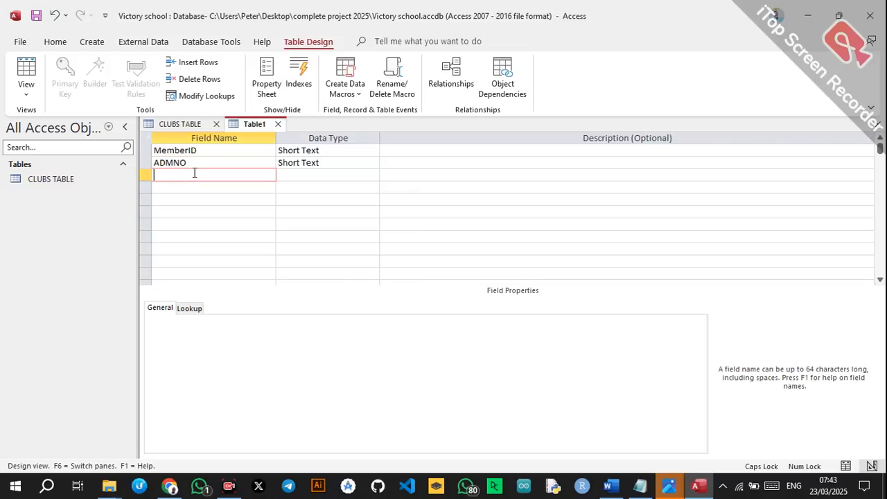
type("NAME")
key("Tab")
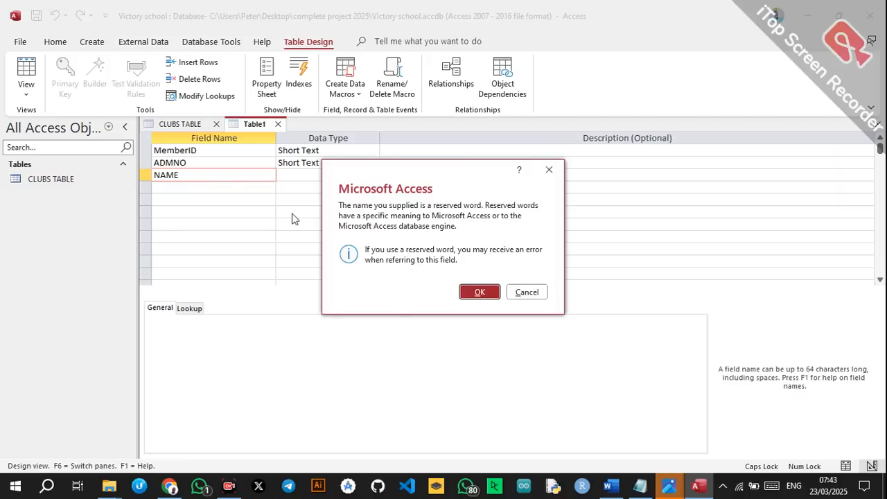
left_click(488, 294)
left_click(201, 187)
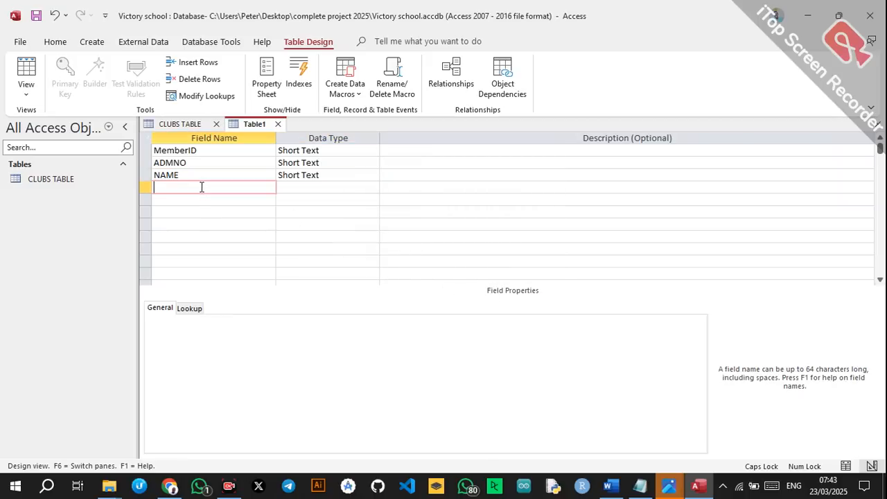
type("CLASS")
left_click(187, 199)
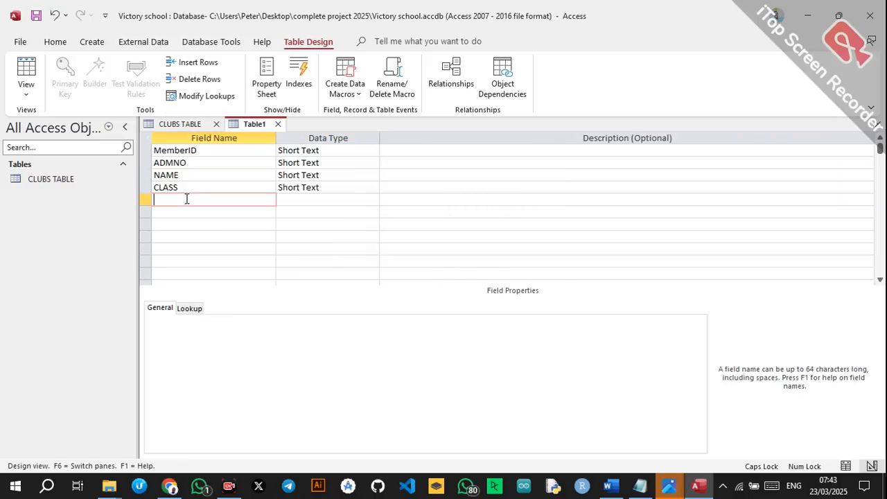
type("CLUBID")
left_click(271, 212)
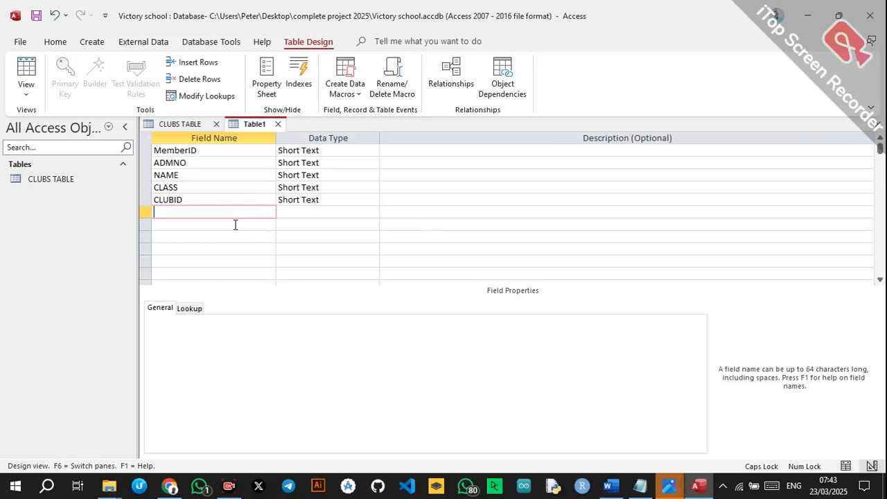
type("ROLE")
left_click(233, 223)
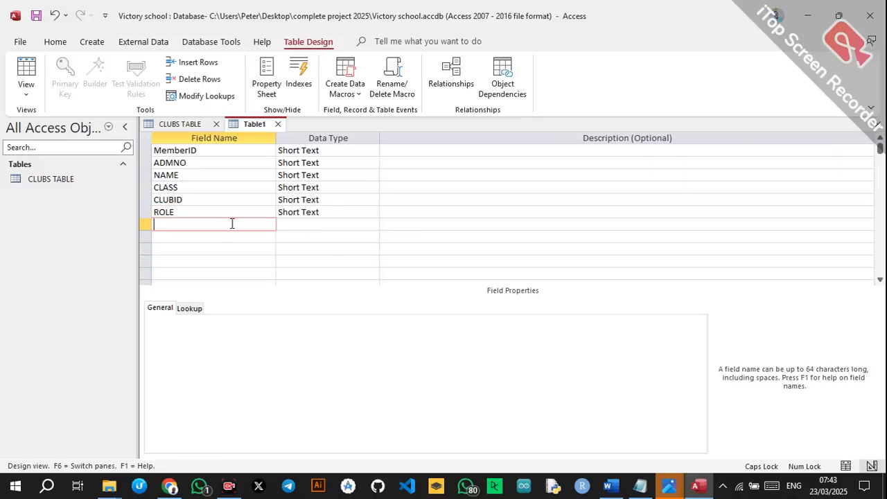
type("DATE JOINED")
left_click(311, 226)
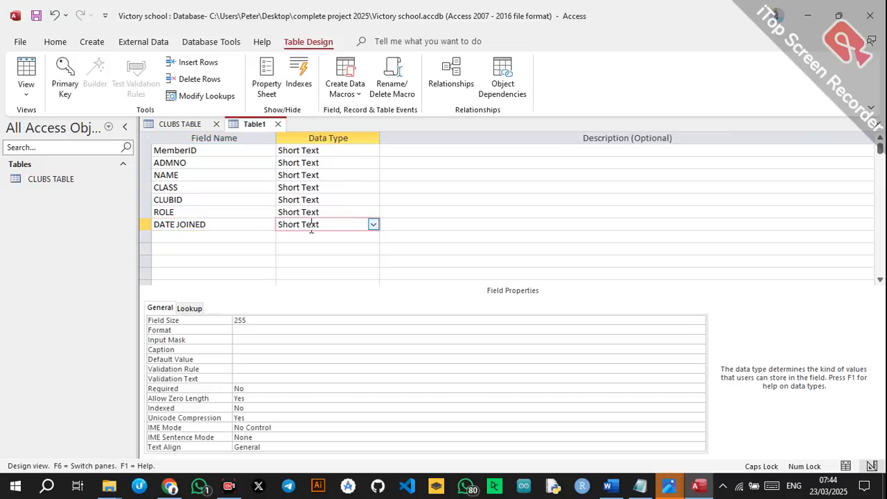
Make MemberID the primary key of Table1.
left_click(315, 151)
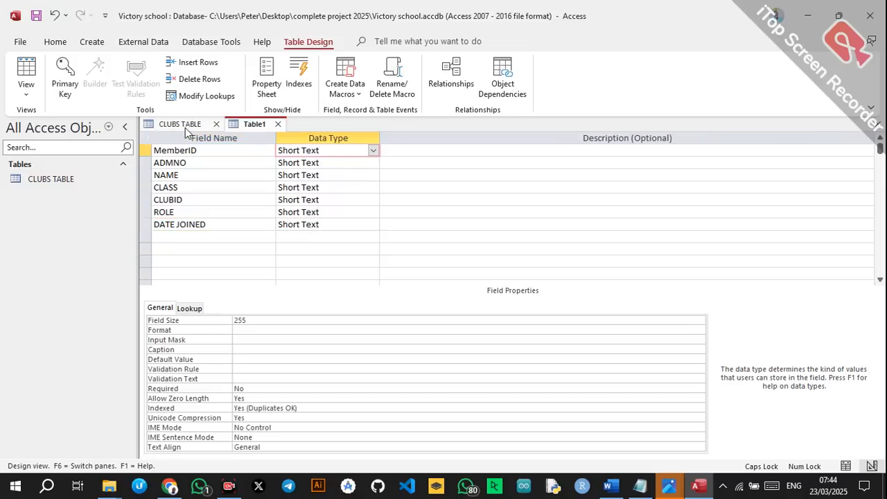
left_click(204, 150)
right_click(203, 150)
left_click(225, 156)
Choose Lookup Wizard for CLASS with 'I will type in the values', reaching the values page.
left_click(240, 163)
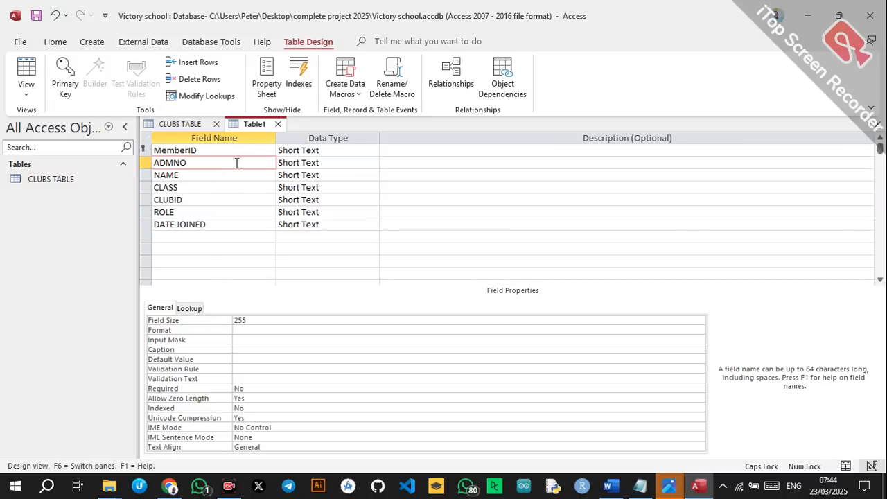
left_click(228, 175)
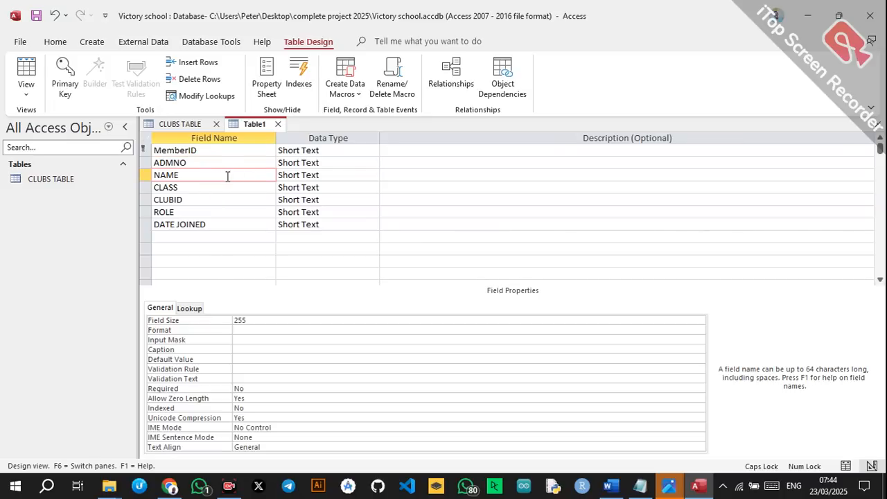
left_click(199, 187)
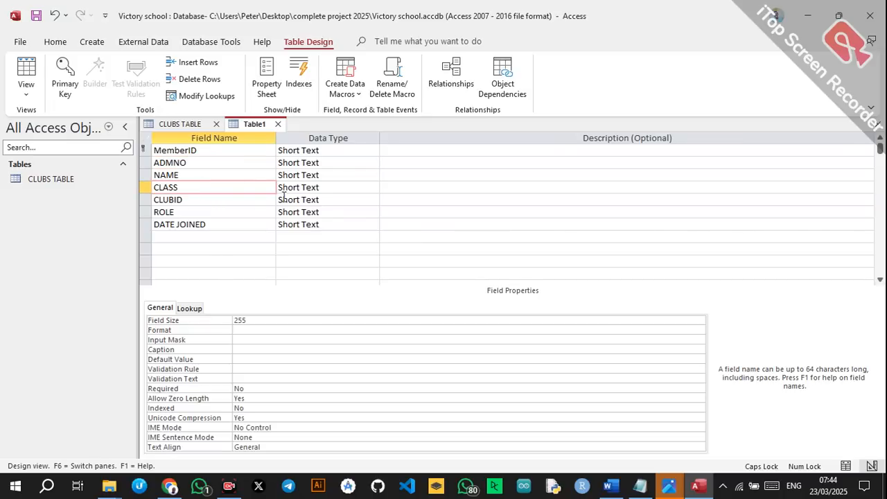
left_click(367, 188)
left_click(374, 189)
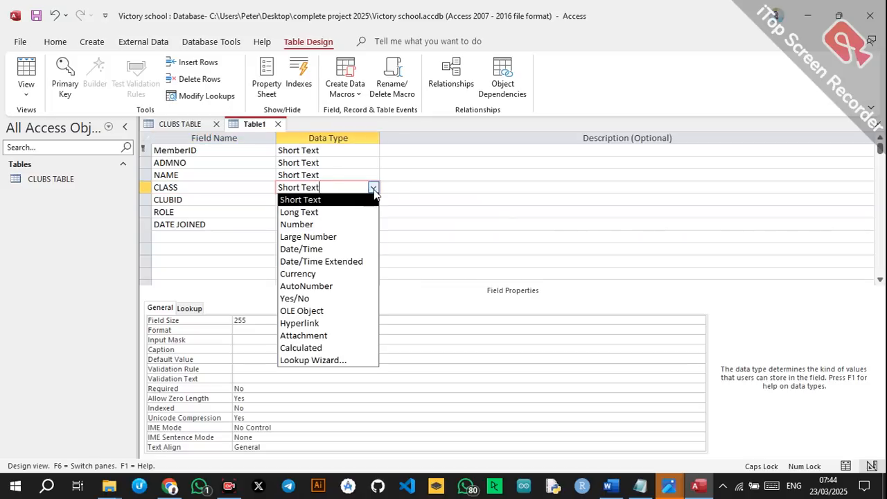
left_click(314, 359)
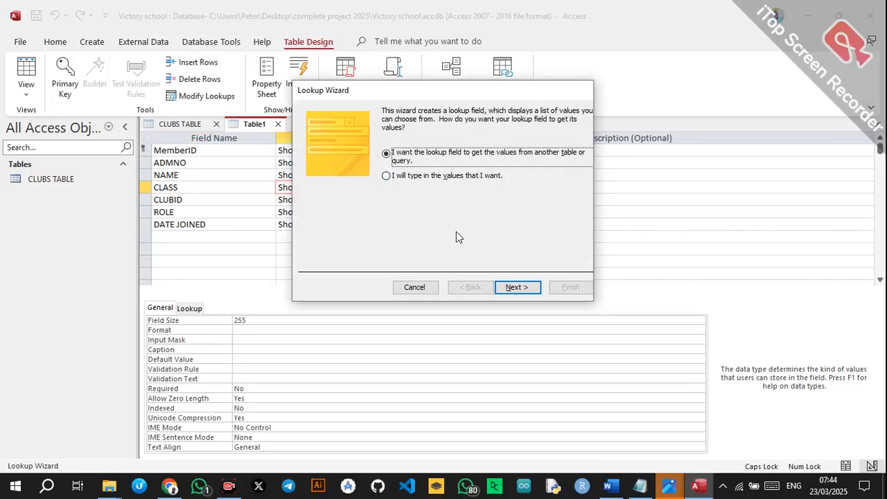
left_click(421, 177)
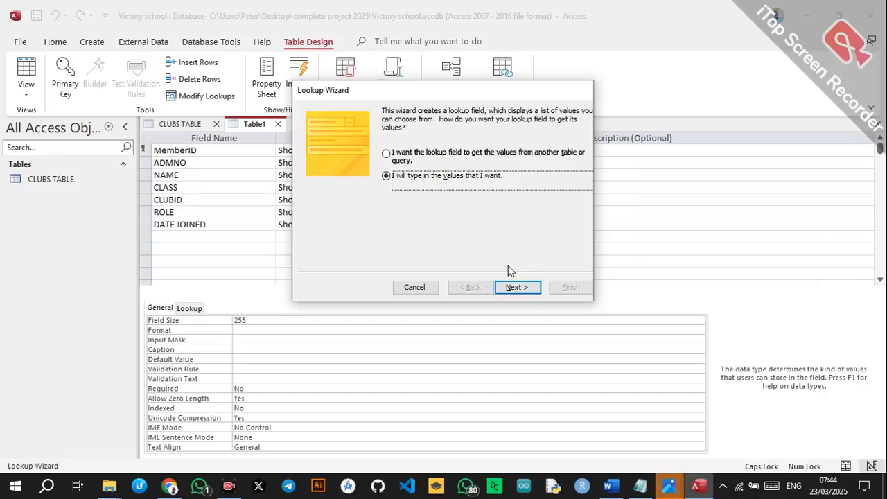
left_click(515, 287)
left_click(347, 188)
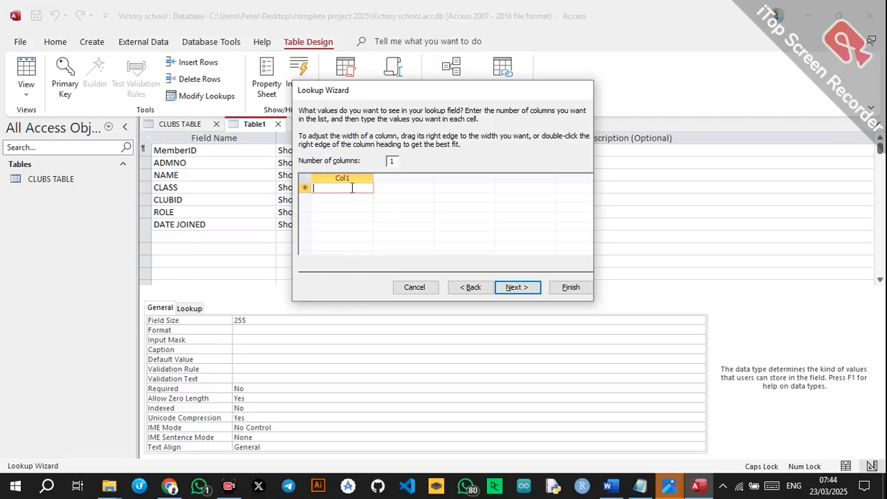
Enter the Form 1 and 2 streams 1EAST through 2NORTH as CLASS lookup values.
type("1")
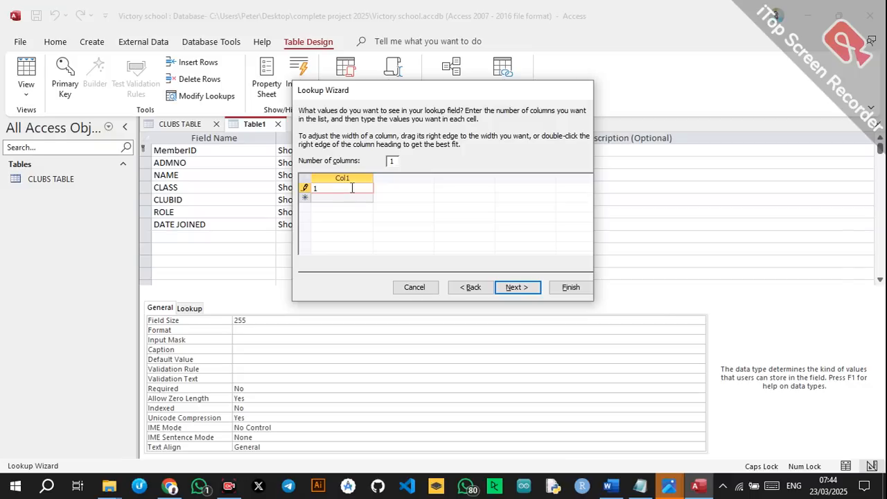
type("EAST")
key("alt+n")
left_click(469, 288)
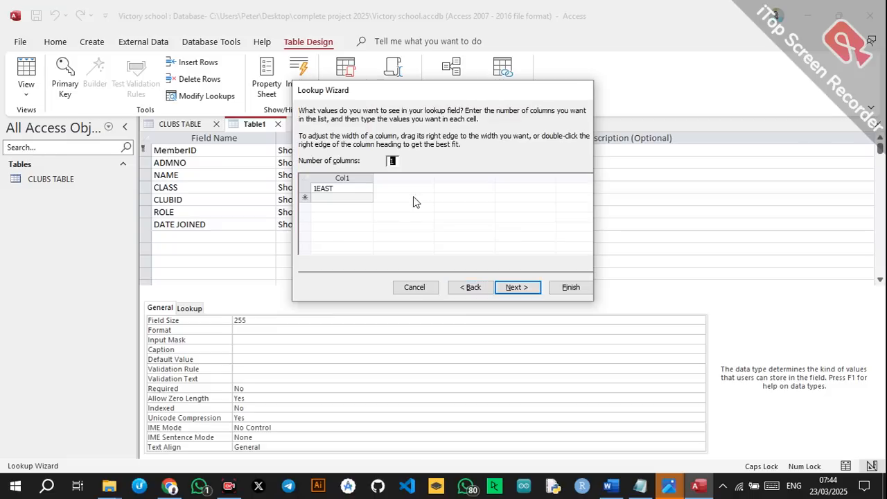
left_click(349, 201)
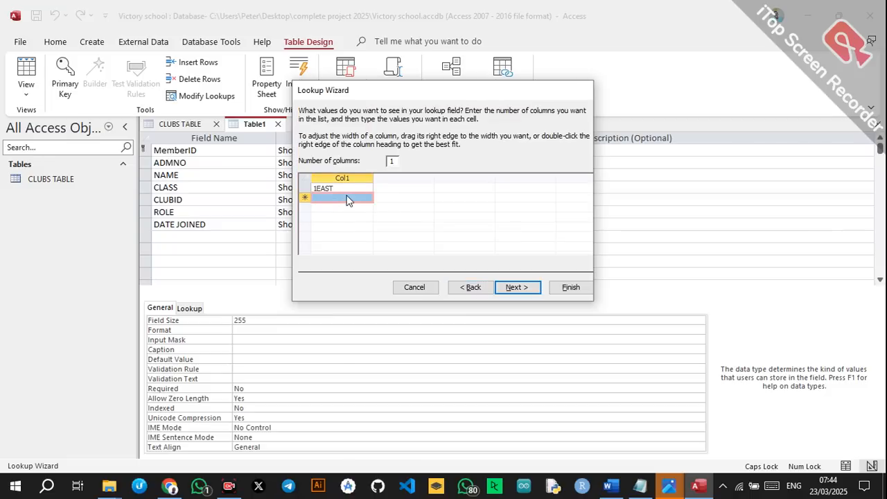
left_click(342, 198)
type("1WEST")
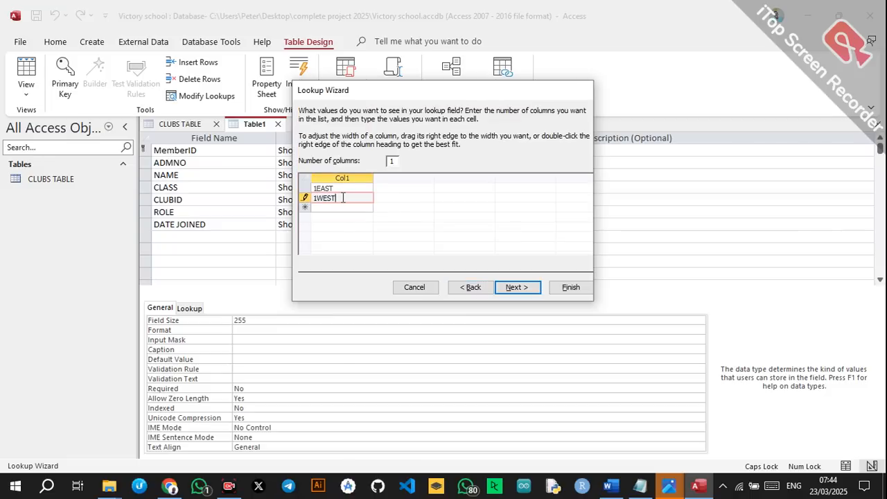
key("Return")
type("1SOUTH")
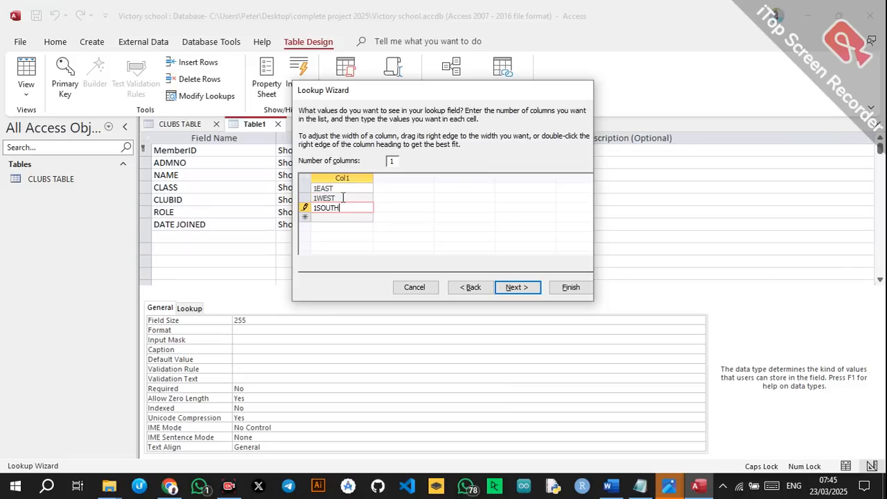
key("Return")
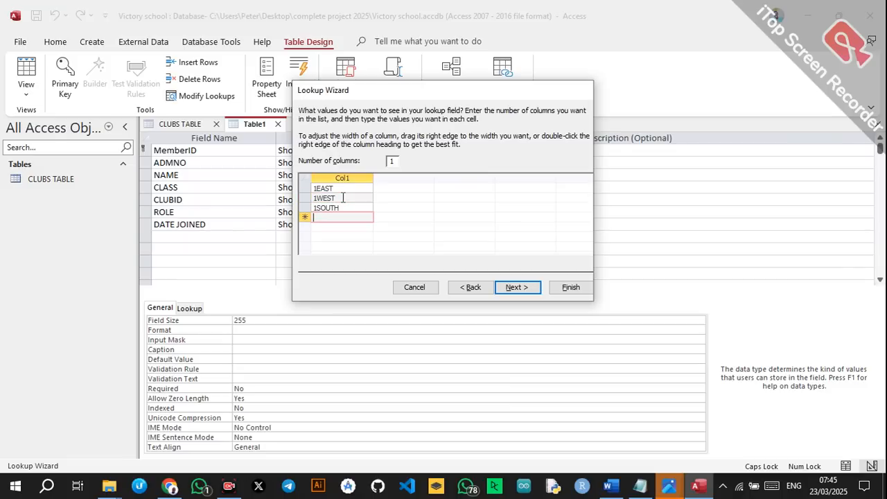
type("1NORTH")
key("Return")
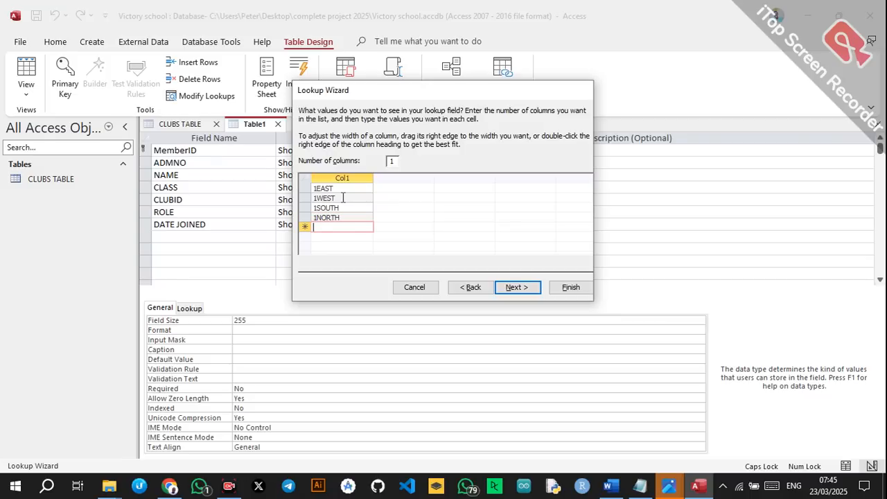
type("2")
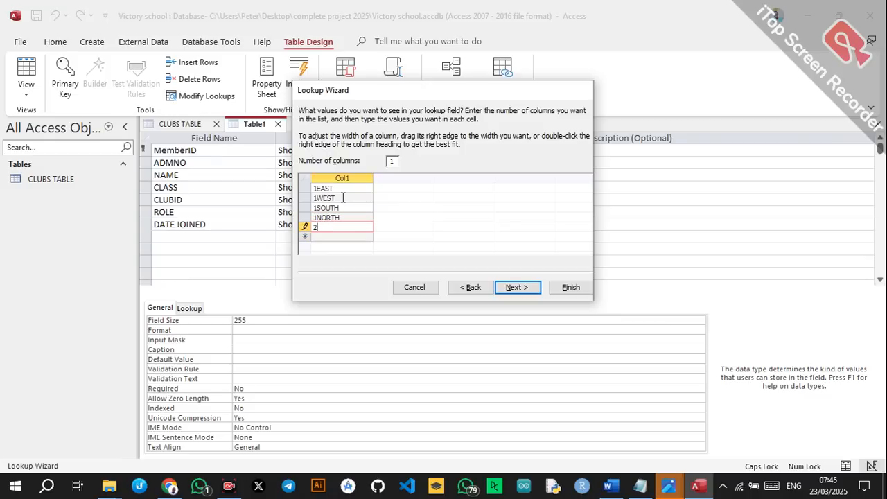
type("EAST")
key("Return")
type("2WEST")
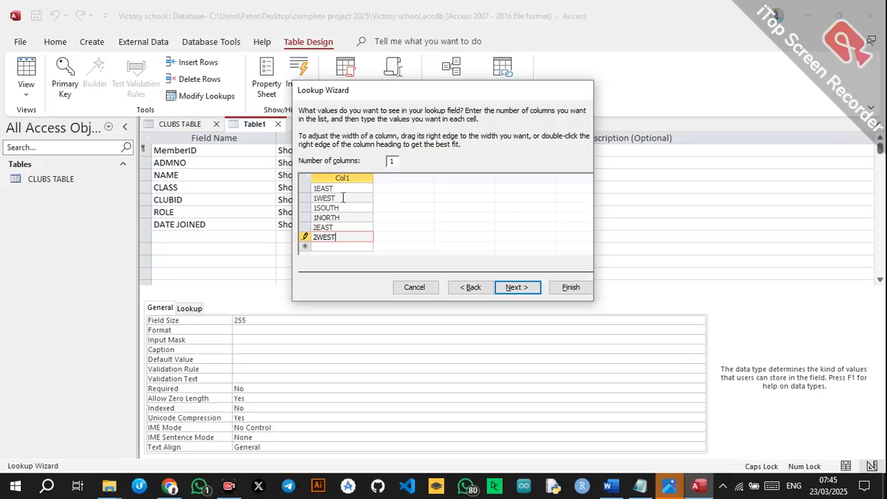
key("Return")
type("2SO")
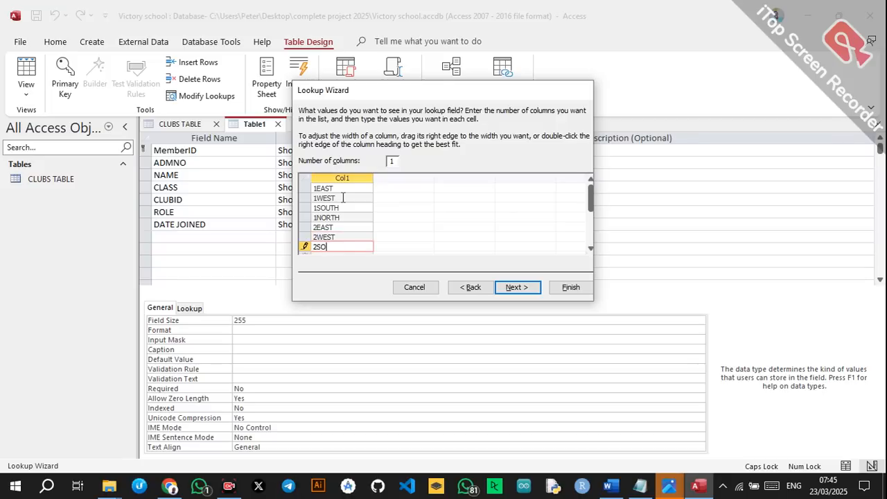
type("UTH")
key("Return")
type("2NORTH")
key("Return")
Add the streams 3EAST through 4SOUTH and finish the CLASS lookup.
type("3EAST")
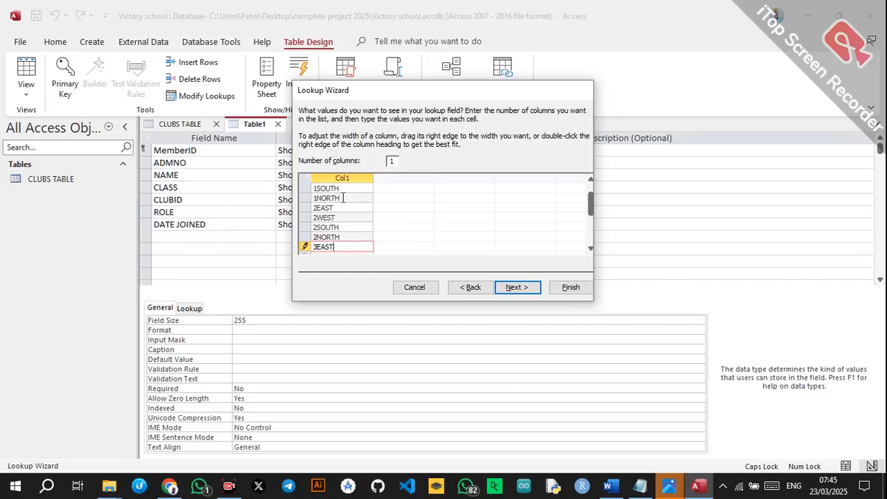
key("Return")
type("2")
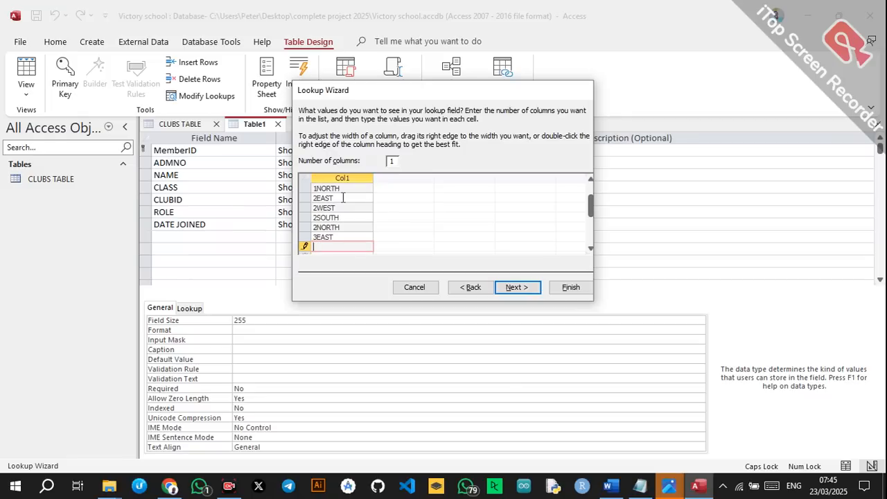
type("WEST")
key("BackSpace")
type("S")
key("Return")
type("3")
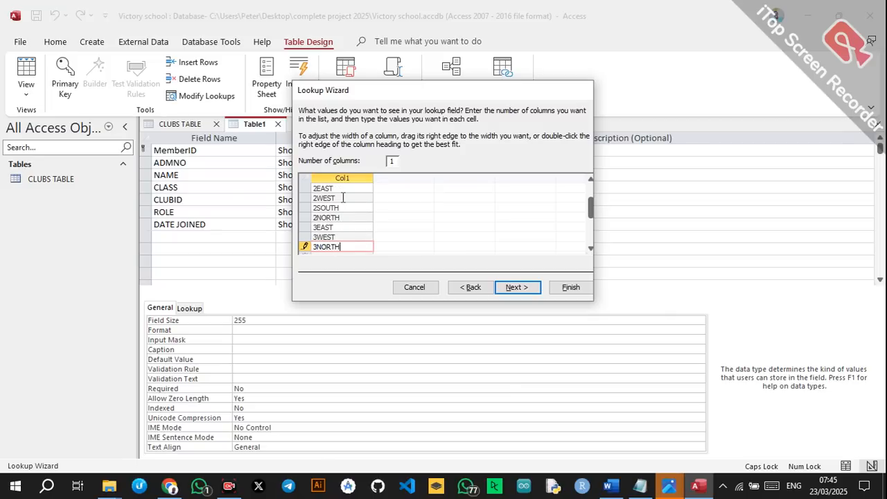
type("NORTH")
key("Return")
type("4EAST")
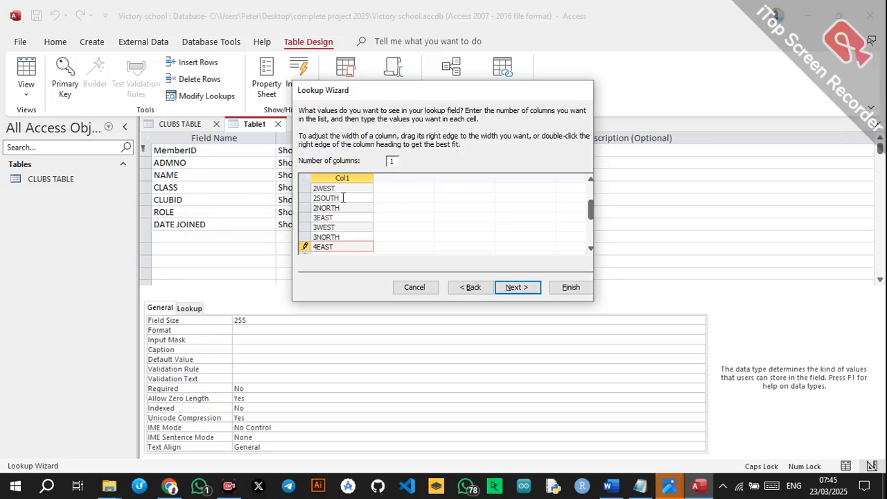
key("Return")
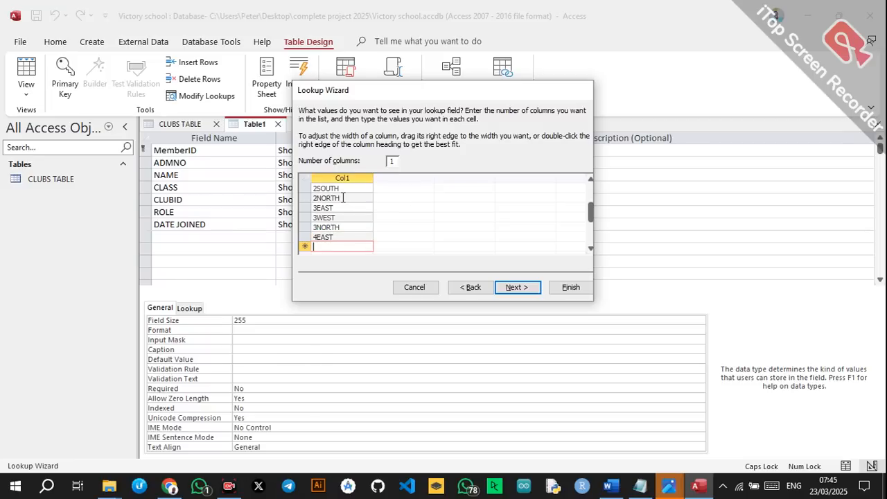
type("4WEST")
key("Return")
type("4")
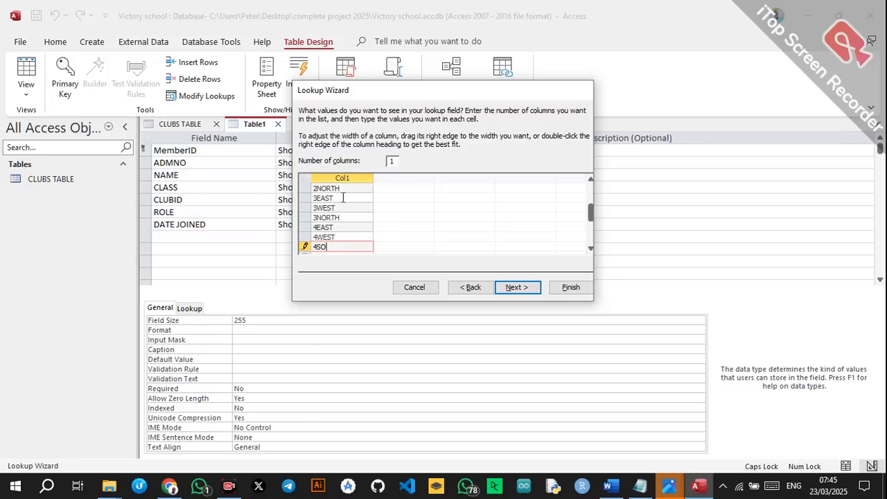
key("Return")
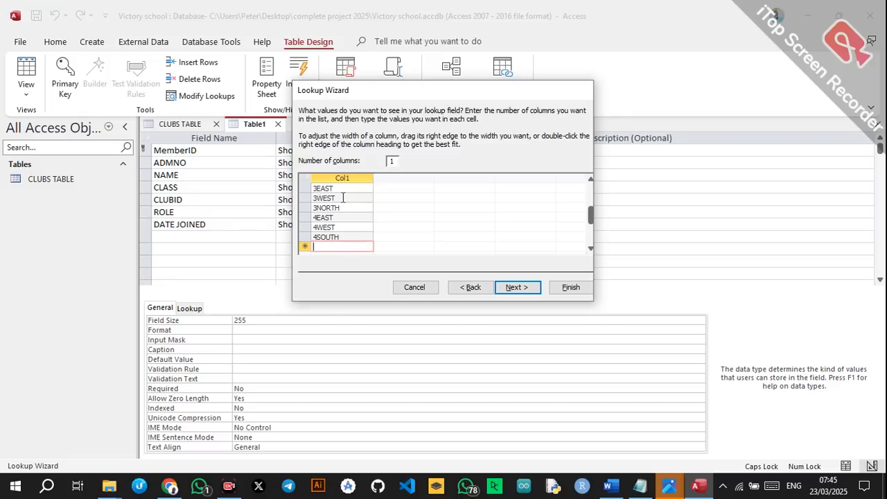
type("4NORTH")
left_click(511, 287)
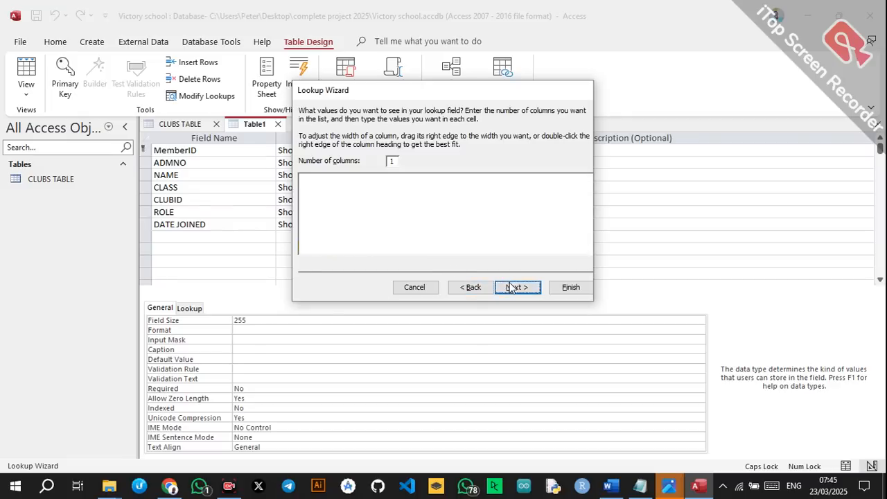
left_click(581, 292)
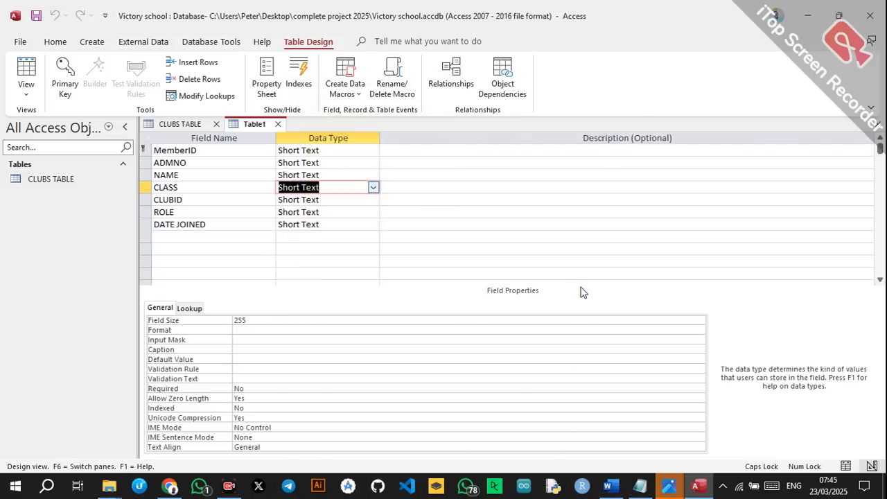
Make CLUBID a lookup field drawing ClubID values from CLUBS TABLE.
left_click(354, 200)
left_click(241, 200)
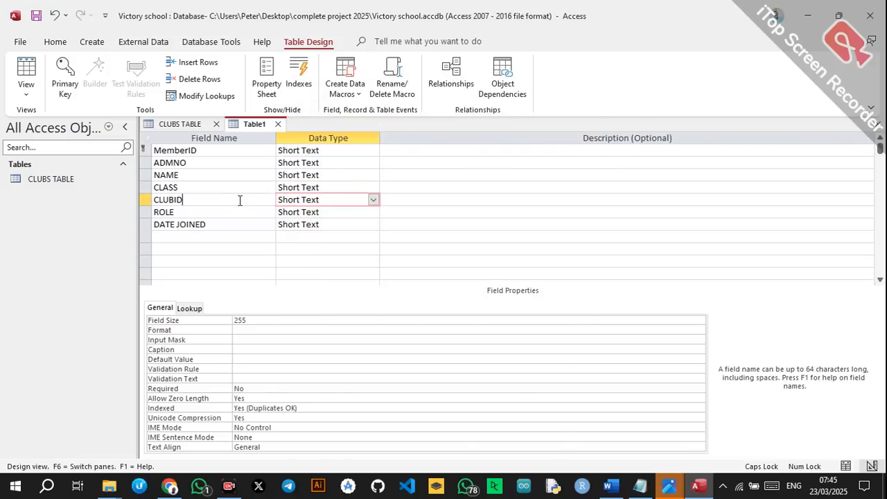
left_click(322, 201)
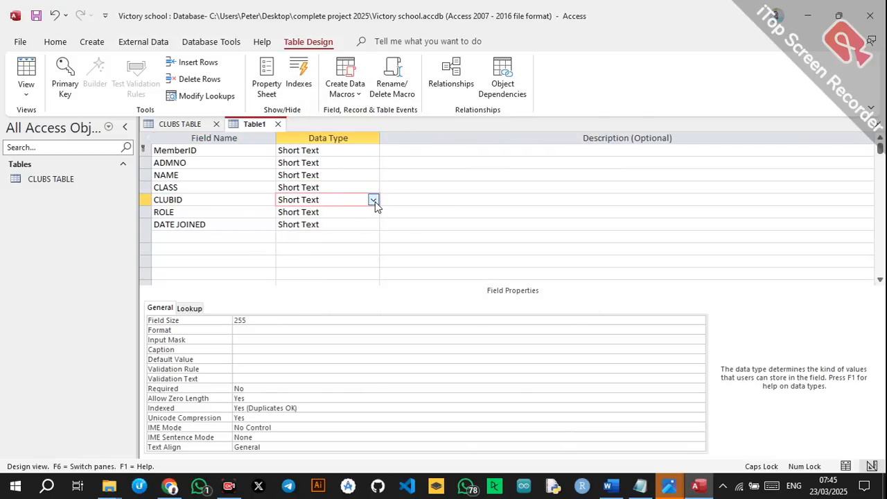
left_click(373, 201)
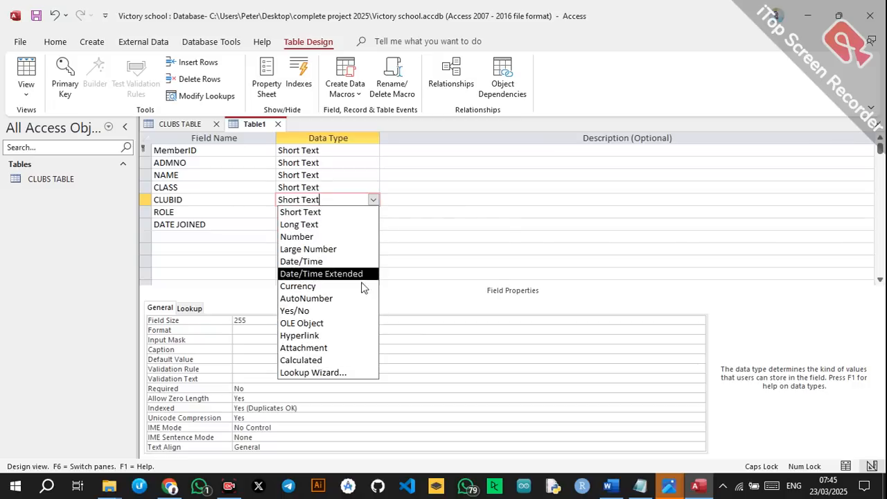
left_click(340, 373)
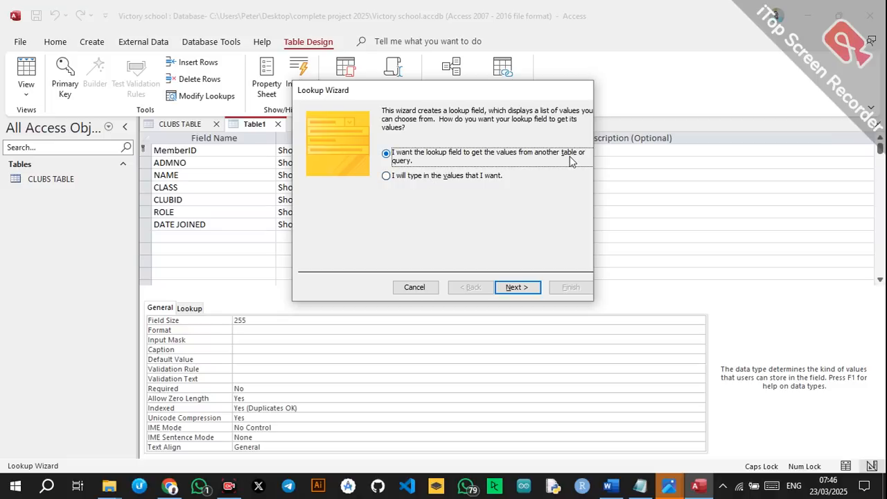
left_click(515, 289)
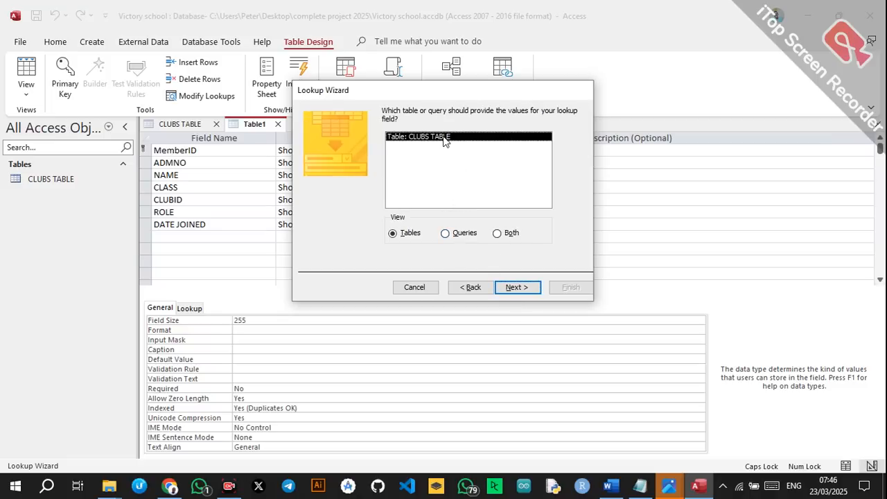
left_click(520, 289)
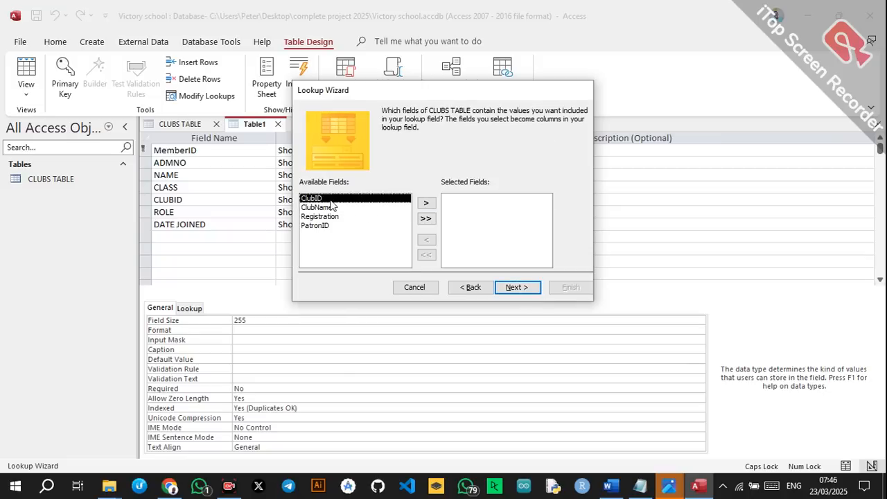
left_click(427, 205)
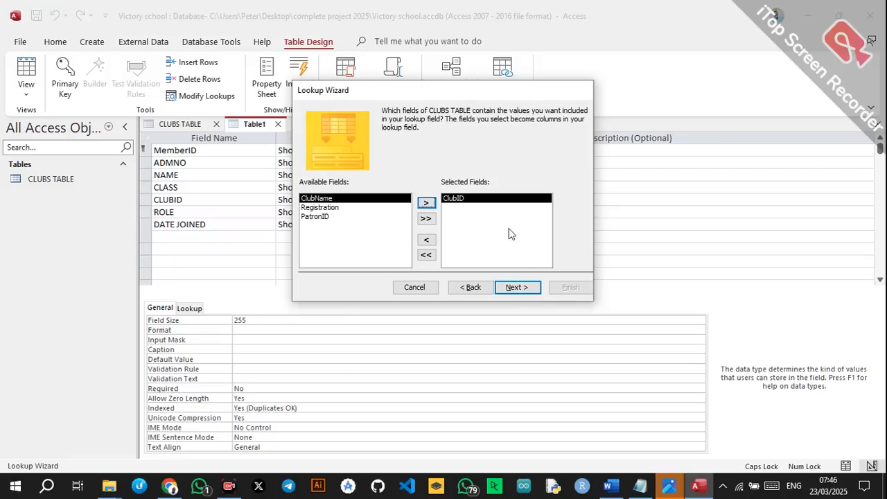
left_click(518, 285)
left_click(528, 284)
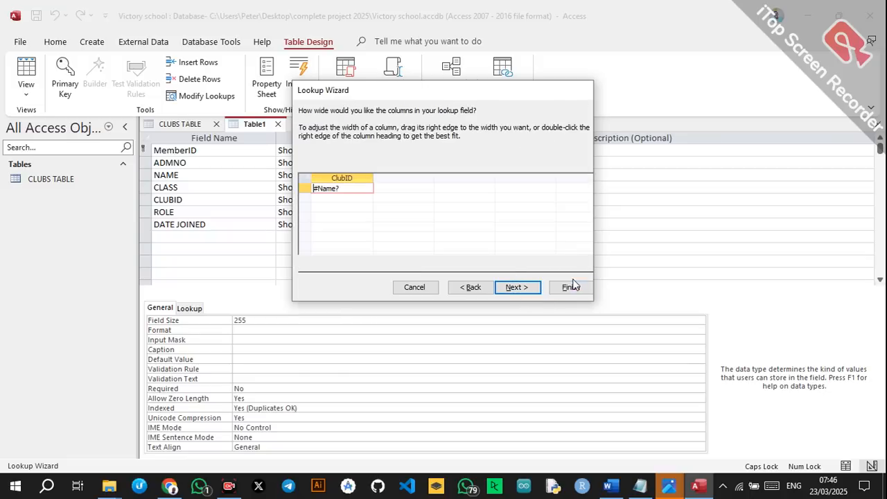
left_click(525, 285)
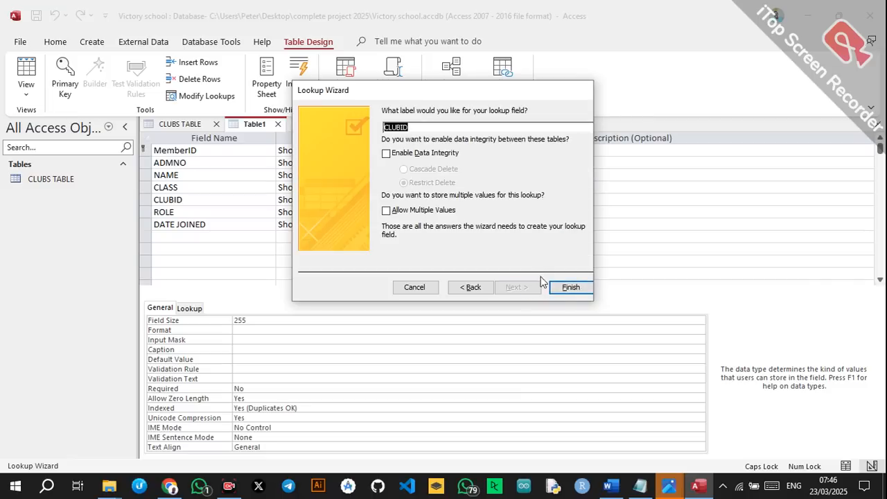
left_click(563, 288)
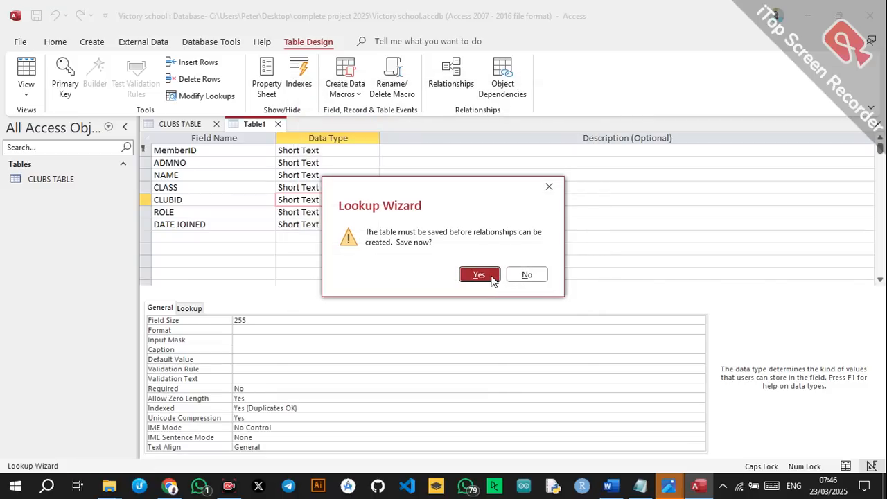
Save the table as MEMBERS TABLE.
left_click(492, 280)
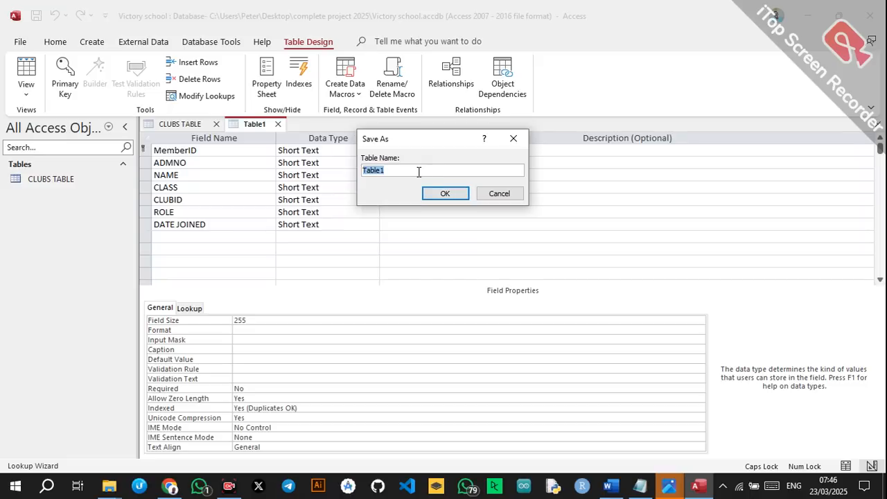
type("MEMBERS TABLE")
left_click(447, 195)
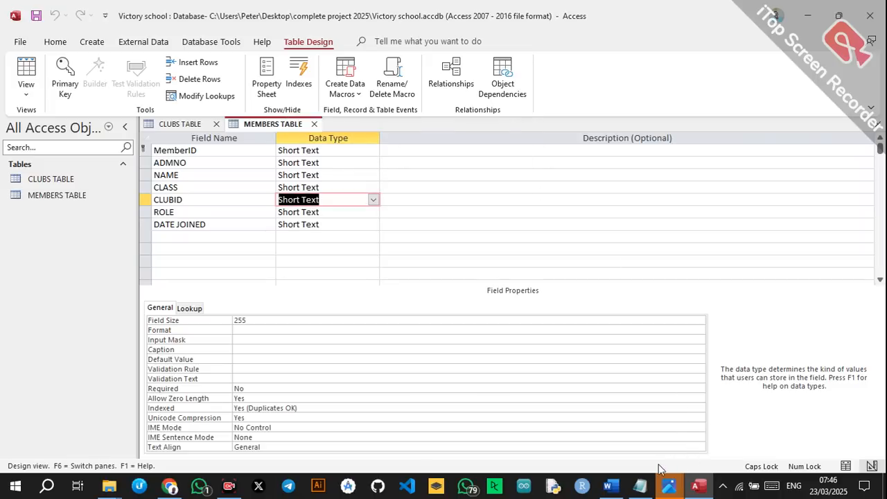
left_click(212, 214)
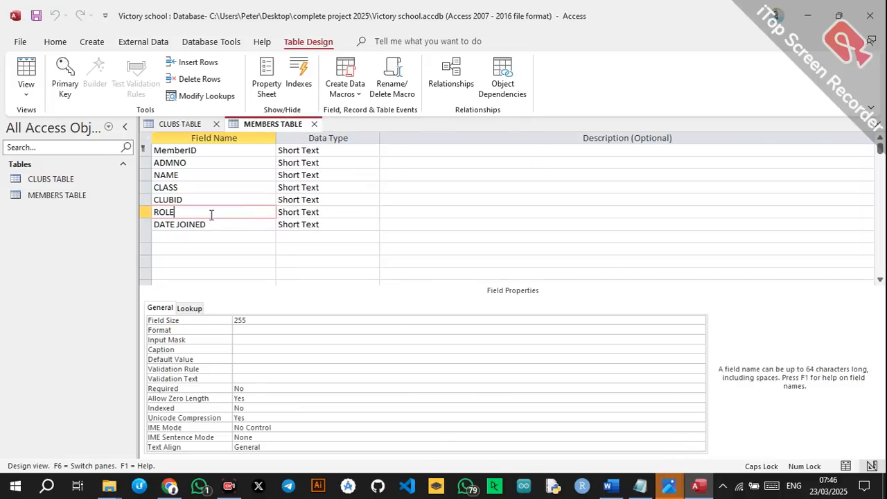
Make ROLE a typed lookup with values REGULAR/GENERAL and EXECUTIVE/LEADER.
left_click(333, 216)
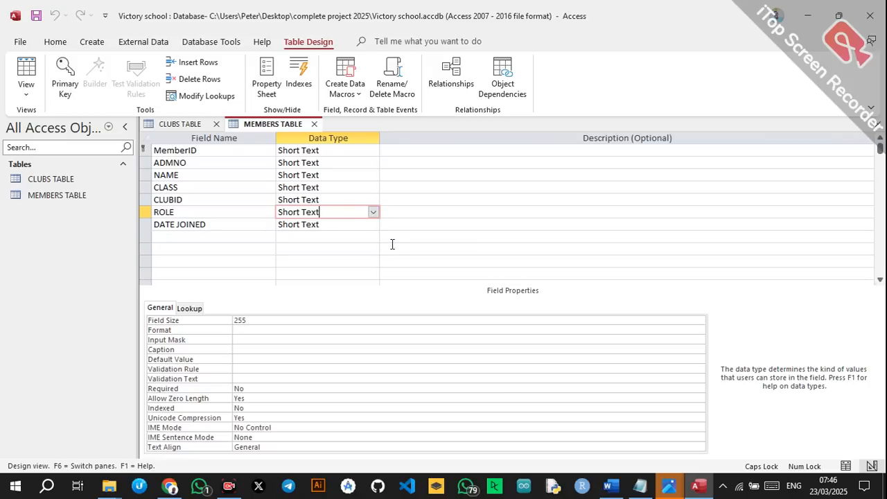
left_click(373, 212)
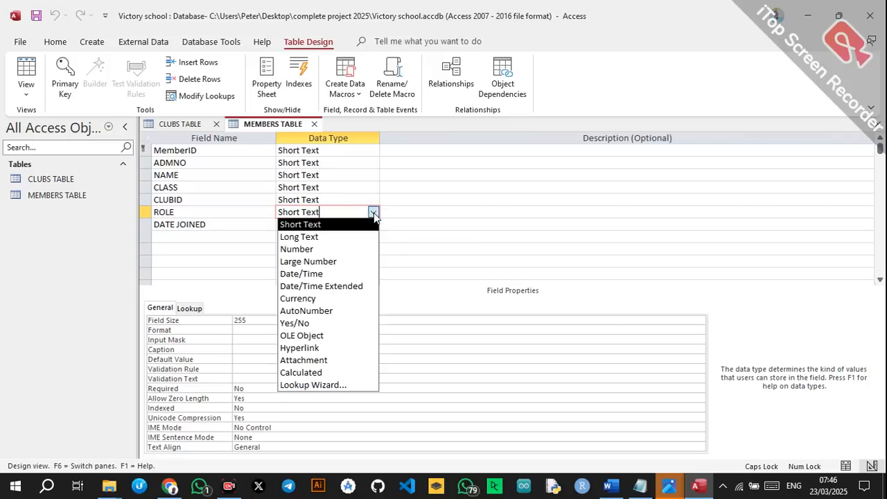
left_click(312, 385)
left_click(418, 181)
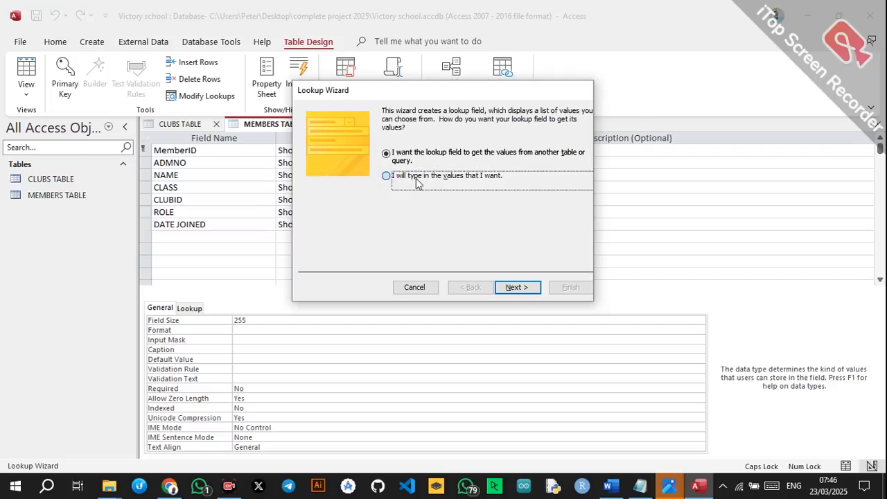
left_click(526, 285)
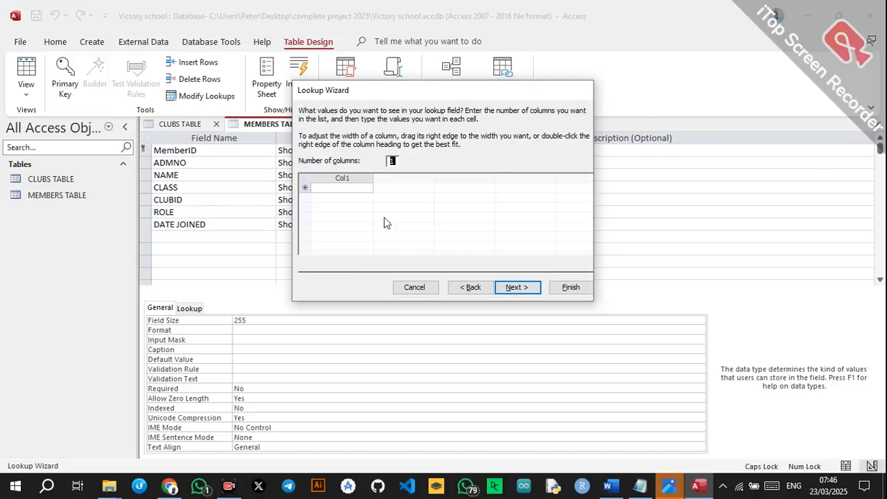
left_click(360, 186)
type("REGULAR/")
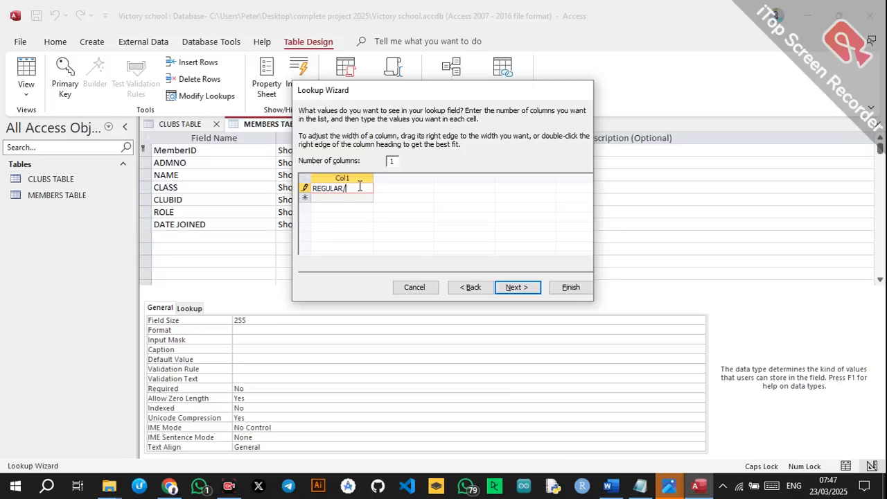
type("GENERAL")
key("Return")
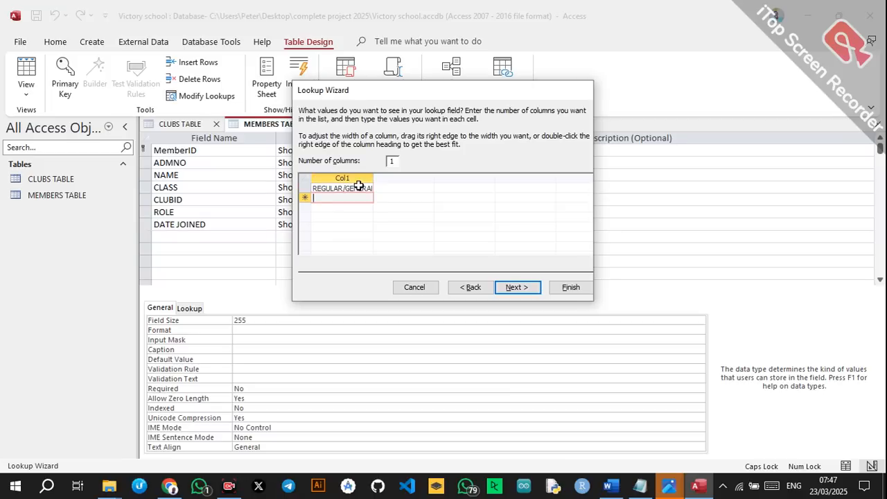
type("EXECUTIVE")
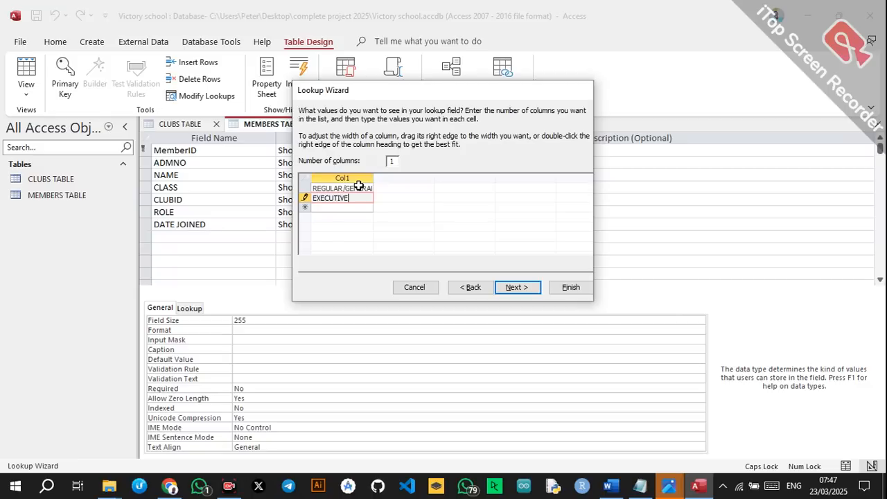
type("/LEADER")
left_click(519, 287)
left_click(570, 287)
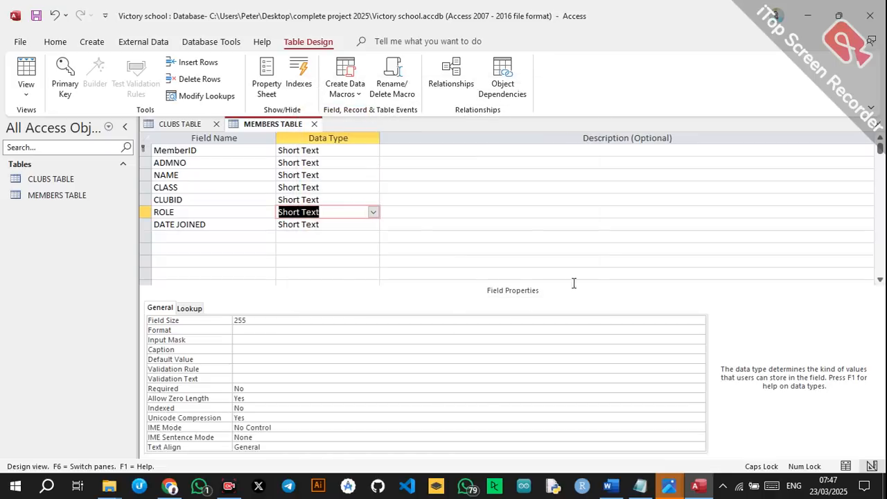
Change DATE JOINED's data type to Date/Time.
left_click(330, 225)
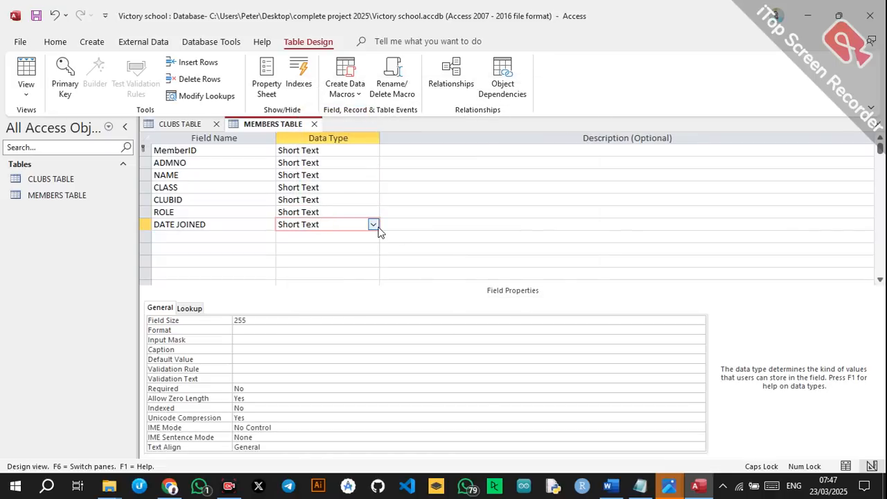
left_click(374, 226)
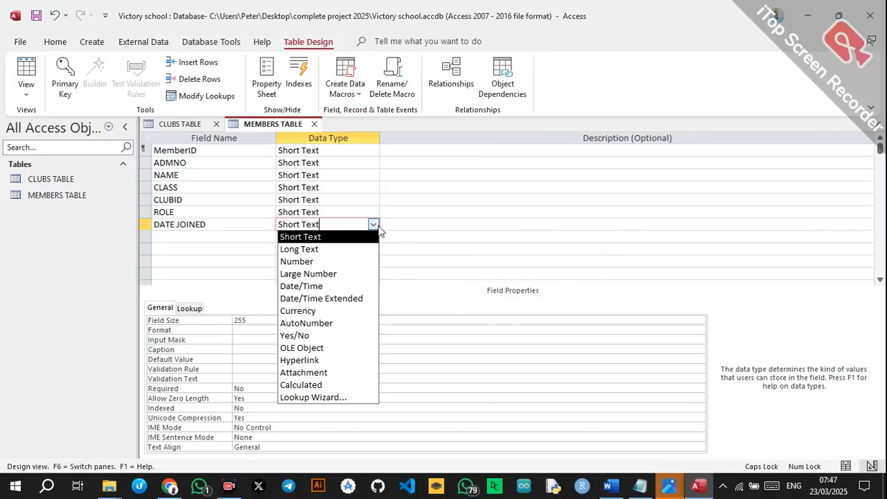
left_click(310, 286)
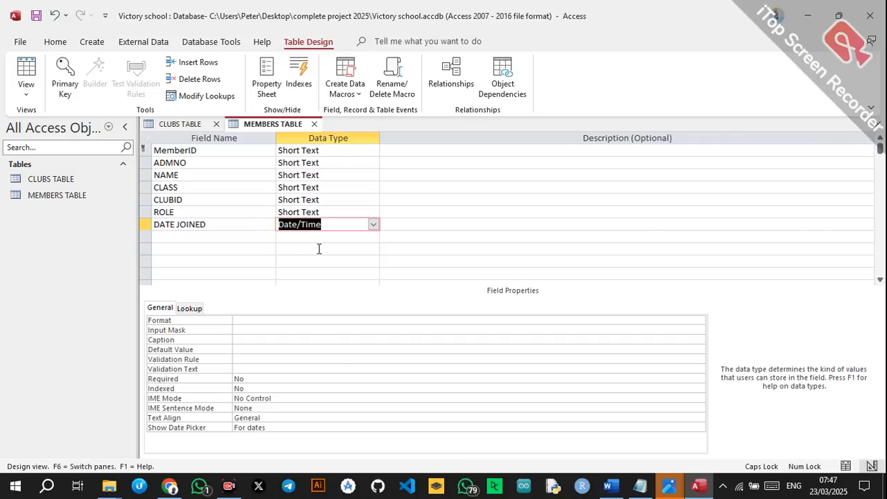
left_click(395, 150)
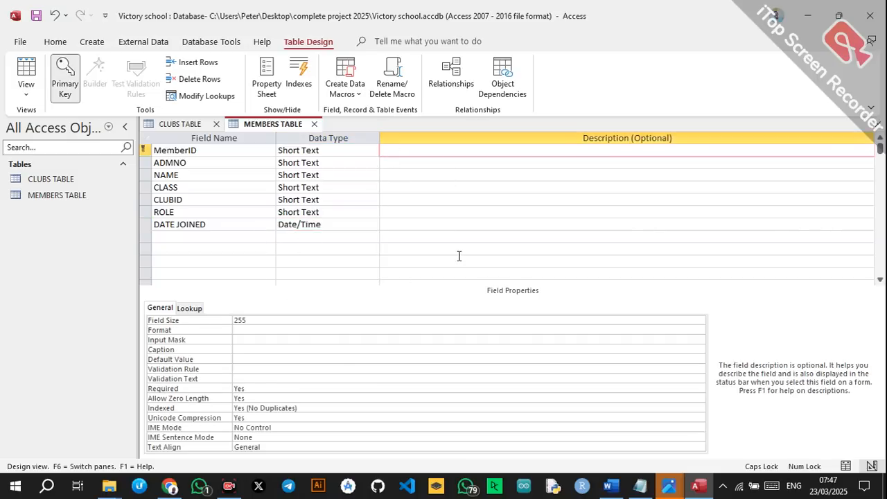
Copy the MemberID, ADMNO and NAME descriptions from the Word spec into Access.
left_click(610, 487)
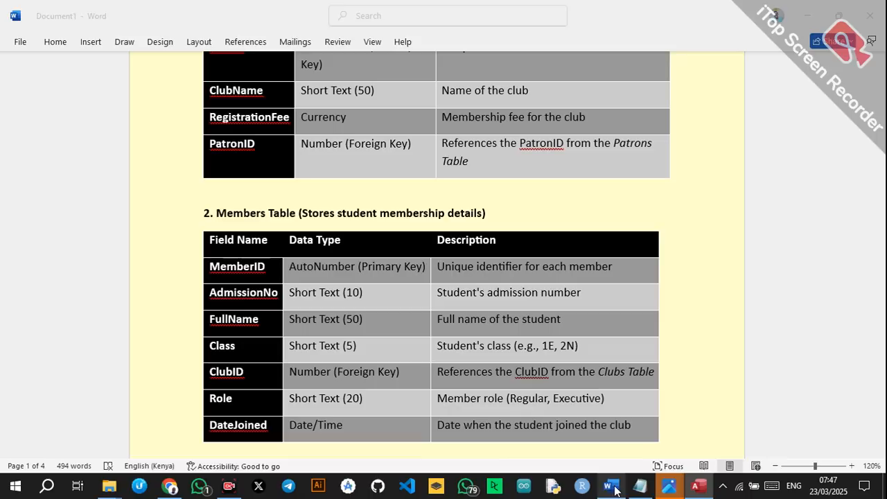
scroll(461, 337, "up", 1)
scroll(461, 337, "down", 1)
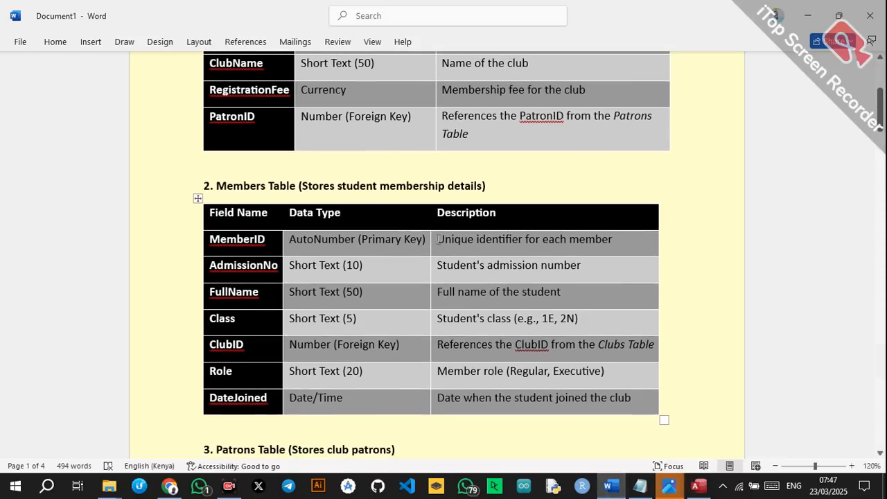
left_click_drag(438, 239, 636, 247)
key("ctrl+c")
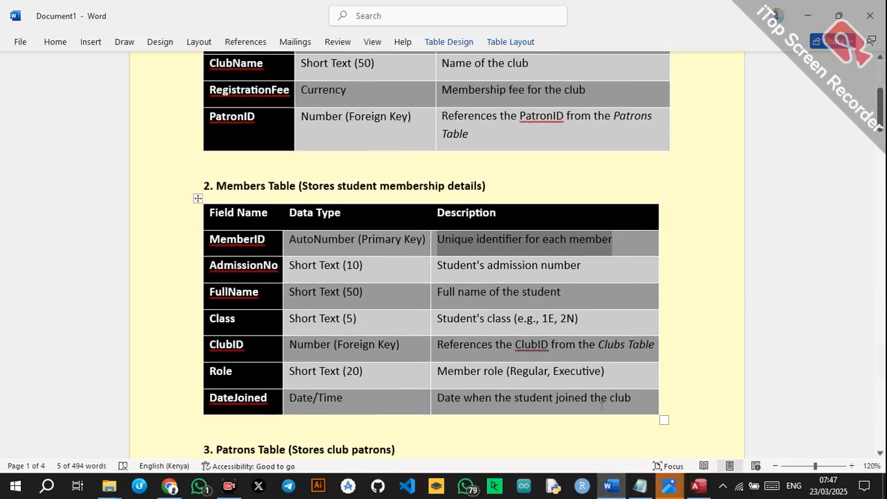
left_click(698, 486)
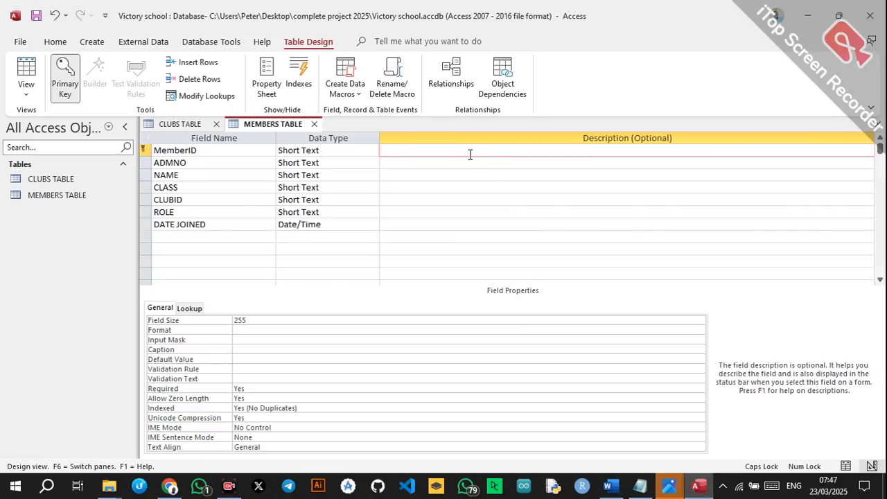
key("ctrl+v")
left_click(426, 162)
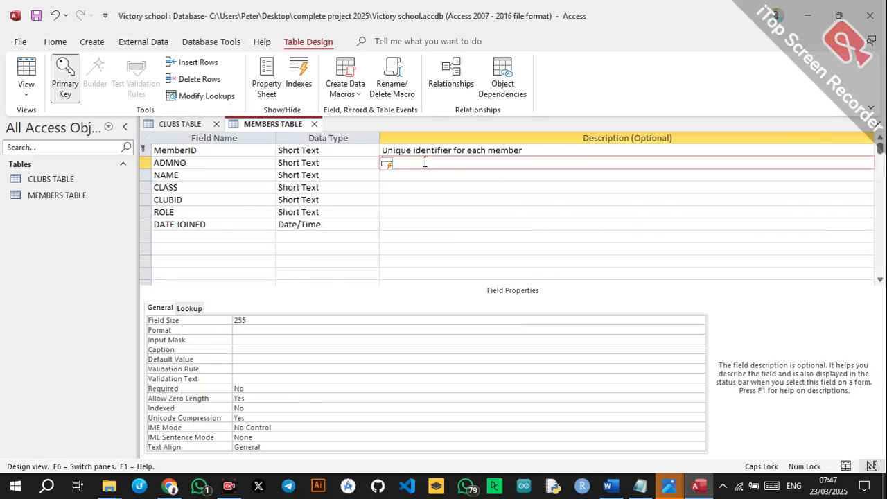
left_click(609, 487)
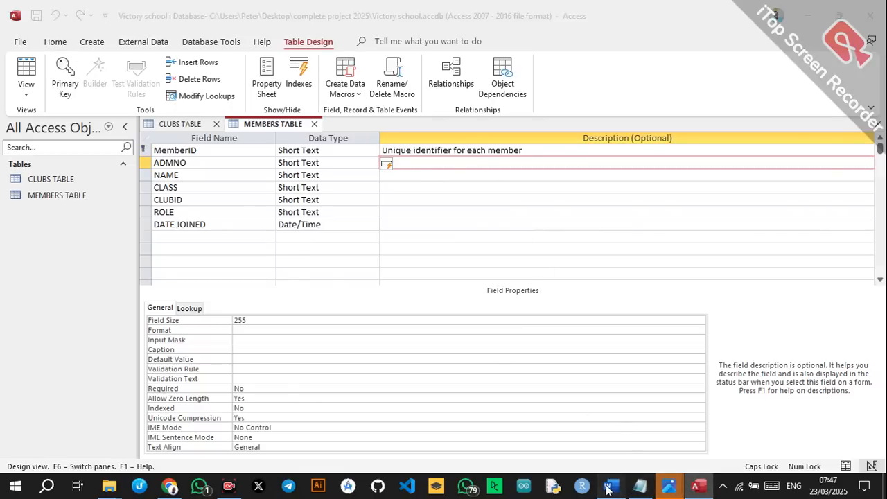
left_click_drag(438, 270, 565, 269)
key("ctrl+c")
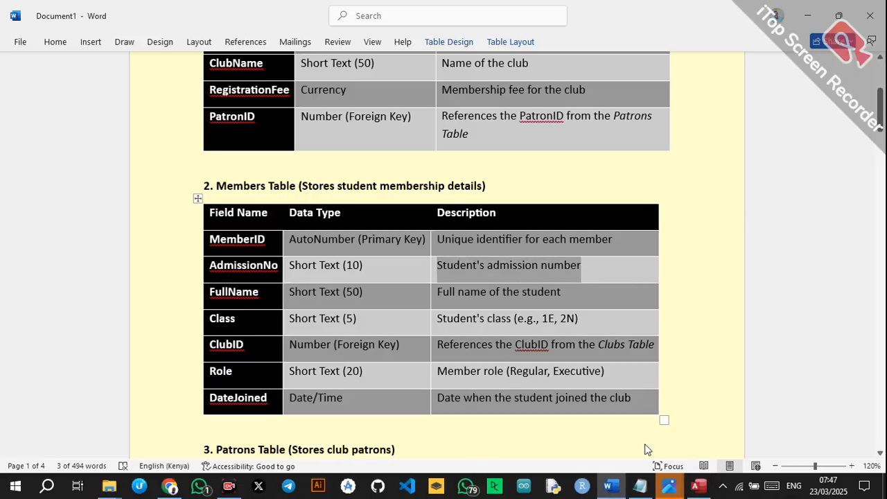
left_click(698, 486)
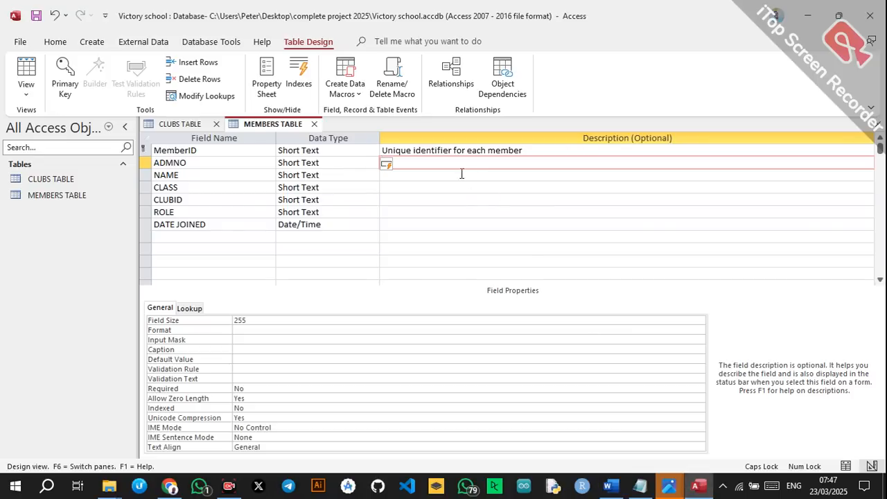
key("ctrl+v")
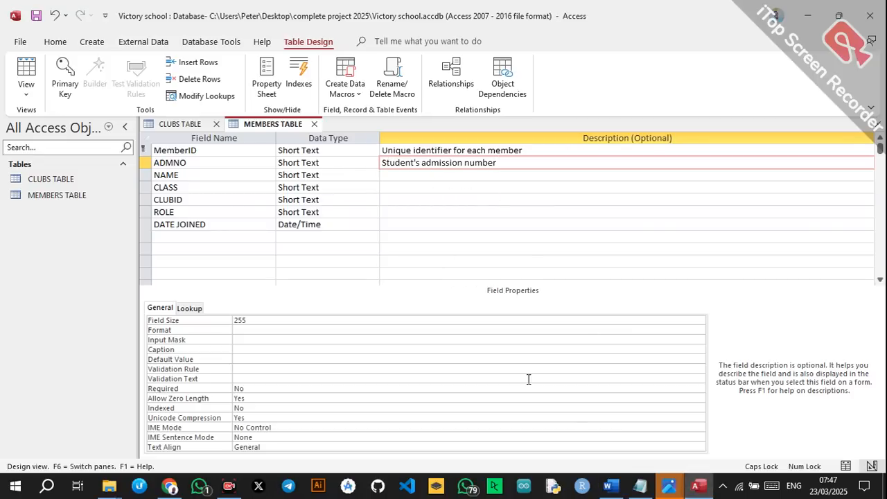
left_click(609, 485)
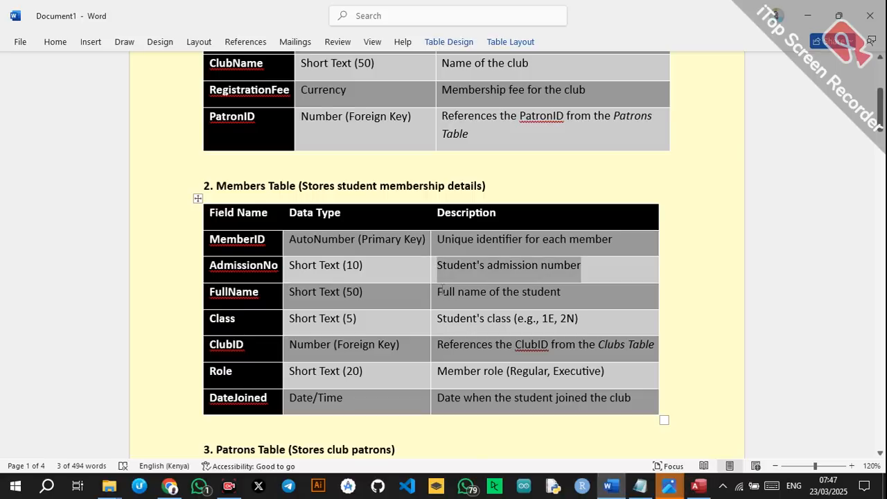
left_click_drag(458, 294, 569, 298)
key("ctrl+c")
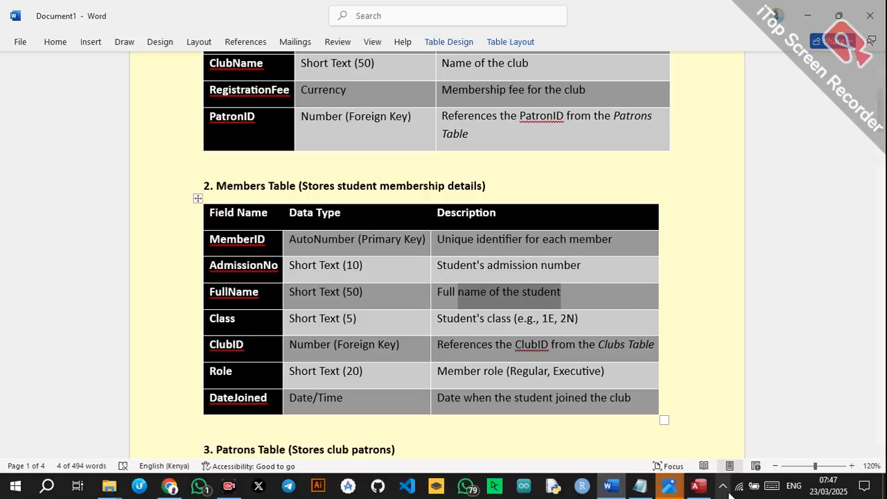
mouse_move(698, 485)
left_click(657, 426)
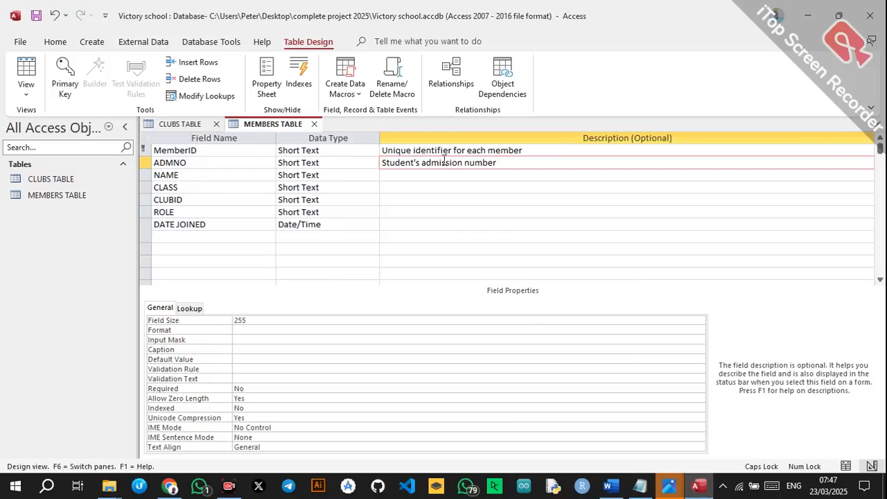
left_click(429, 176)
key("ctrl+v")
Paste the Class description from the Word spec into the CLASS field.
left_click(405, 190)
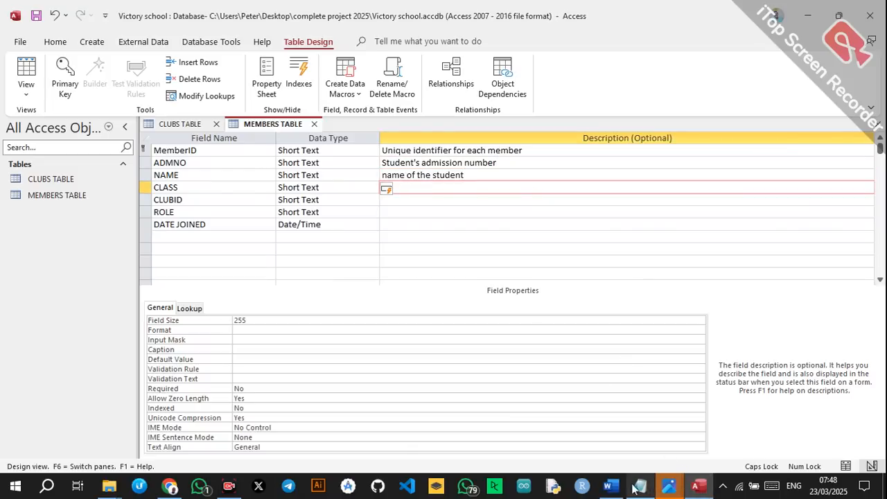
left_click(609, 485)
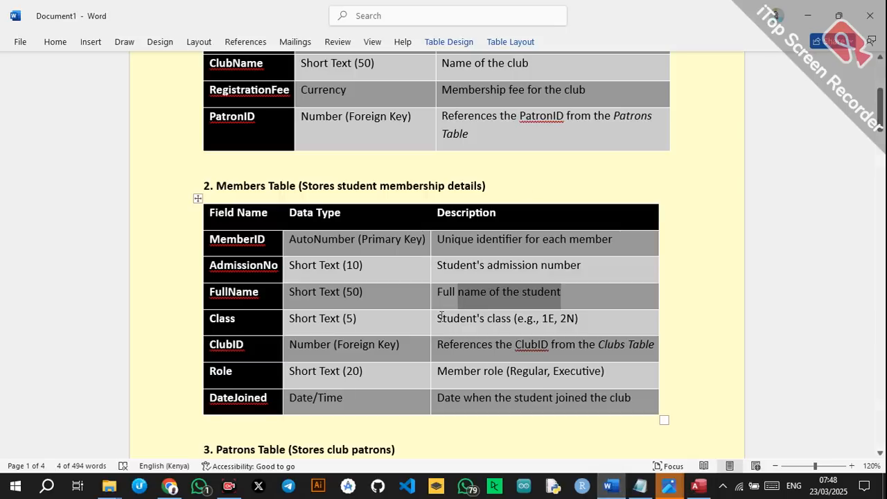
mouse_move(440, 317)
left_mouse_down()
mouse_move(582, 319)
mouse_move(443, 309)
mouse_move(442, 319)
left_mouse_up()
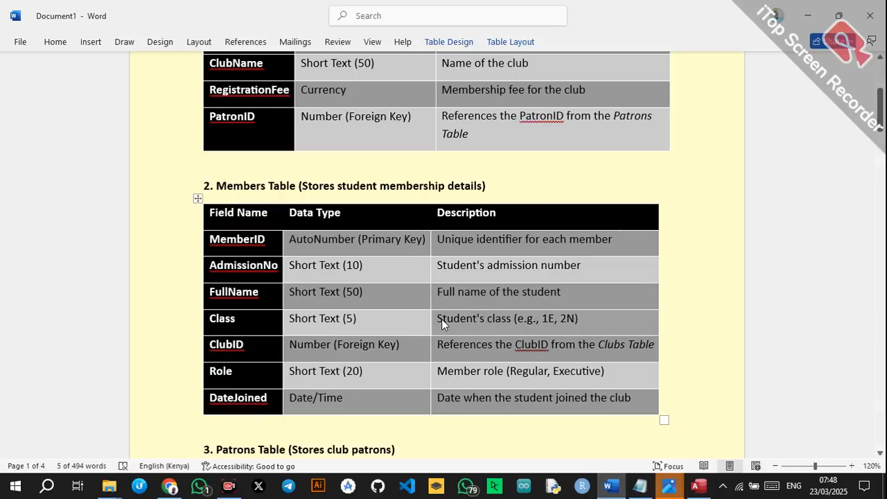
left_click(442, 319)
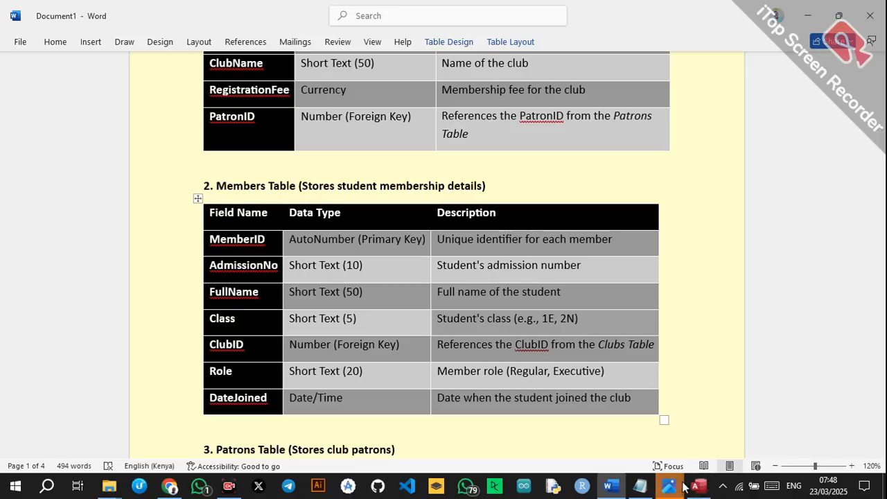
left_click(566, 322)
left_click_drag(598, 319, 450, 324)
key("ctrl+c")
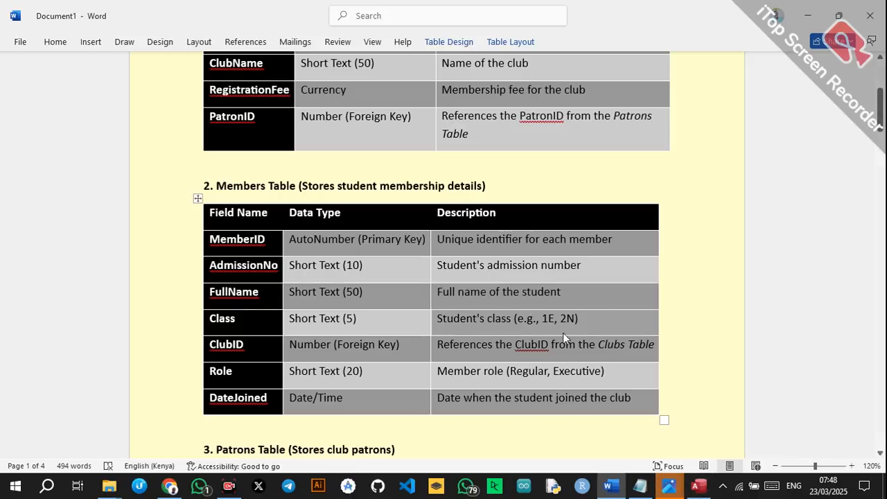
left_click(698, 486)
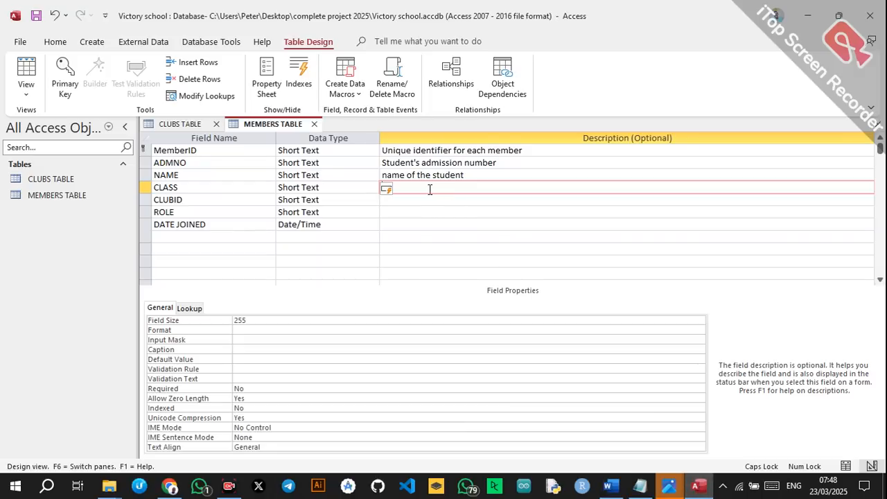
key("ctrl+v")
Copy the ClubID and Role descriptions from Word into CLUBID and ROLE.
left_click(451, 201)
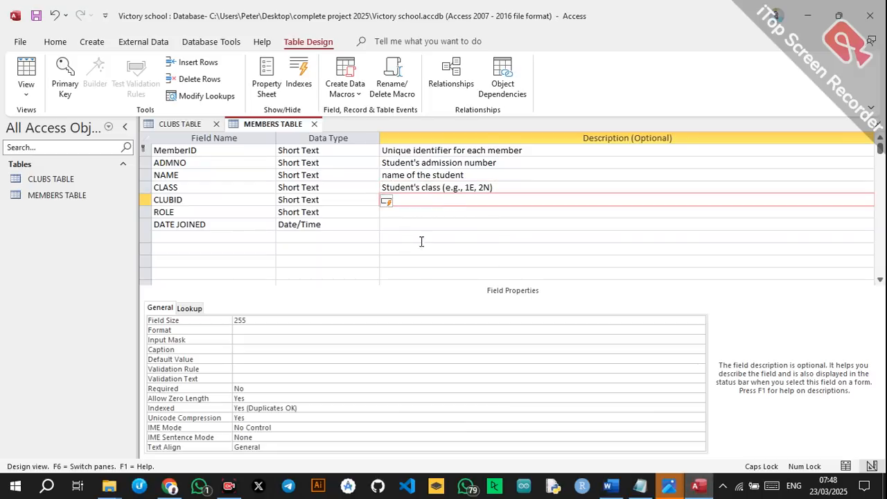
left_click(609, 486)
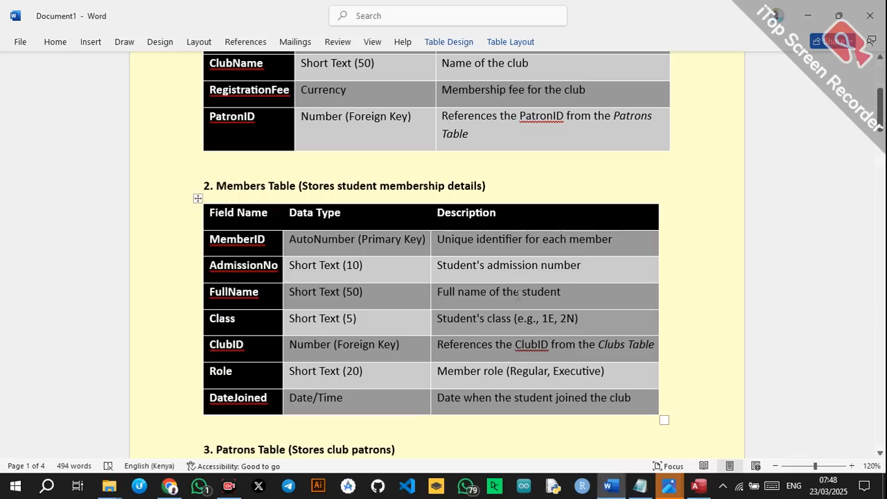
left_click_drag(438, 348, 646, 357)
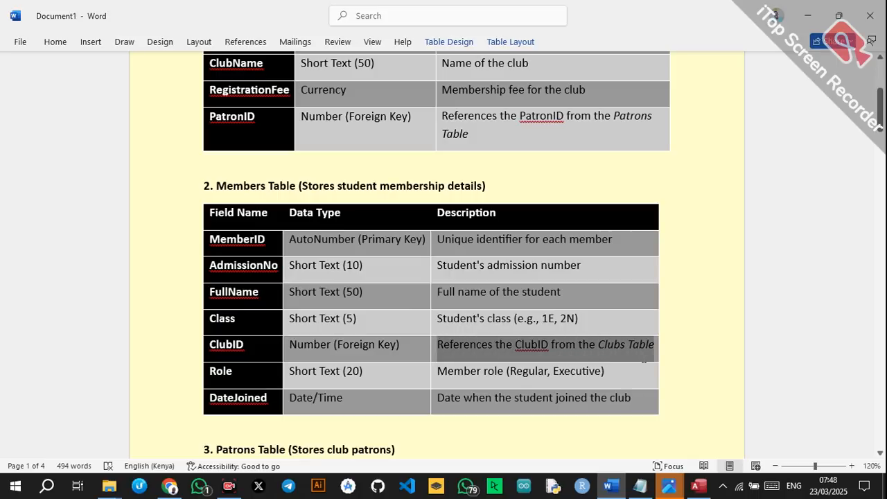
key("ctrl+c")
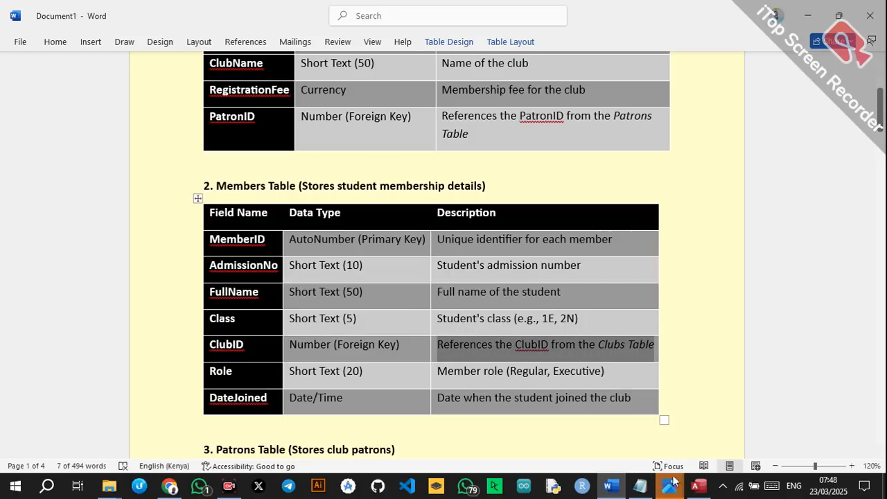
left_click(698, 486)
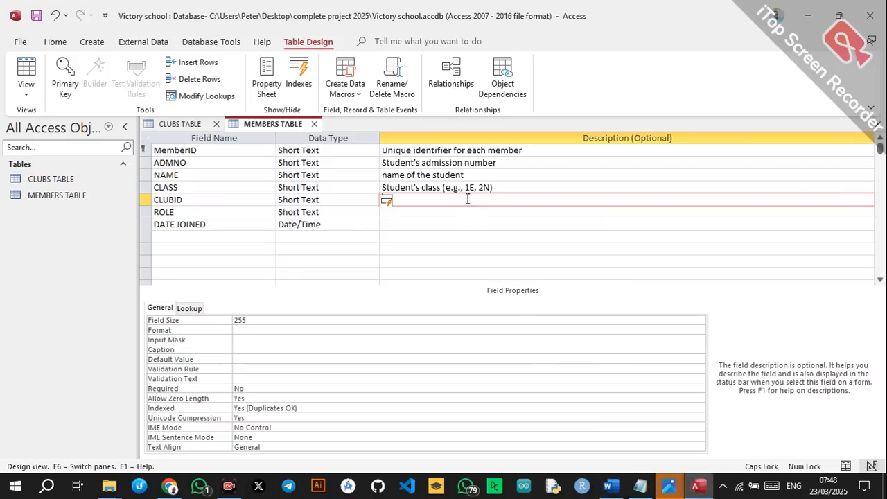
key("ctrl+v")
left_click(445, 212)
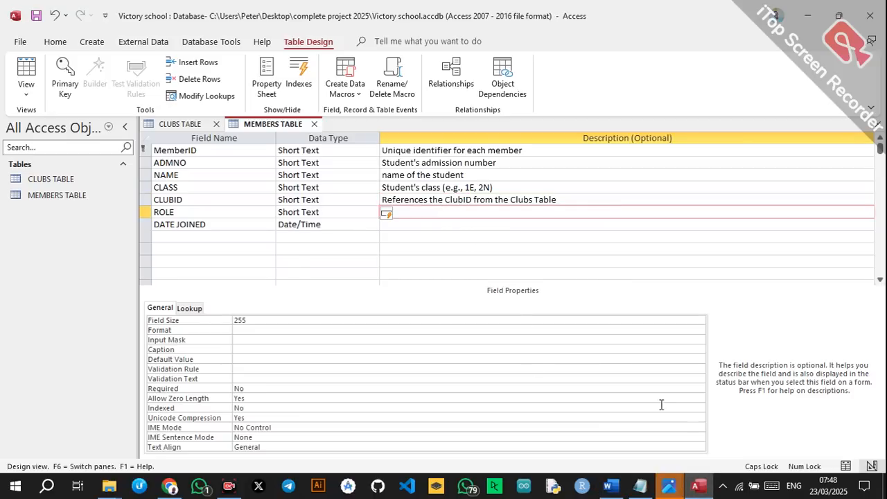
left_click(610, 486)
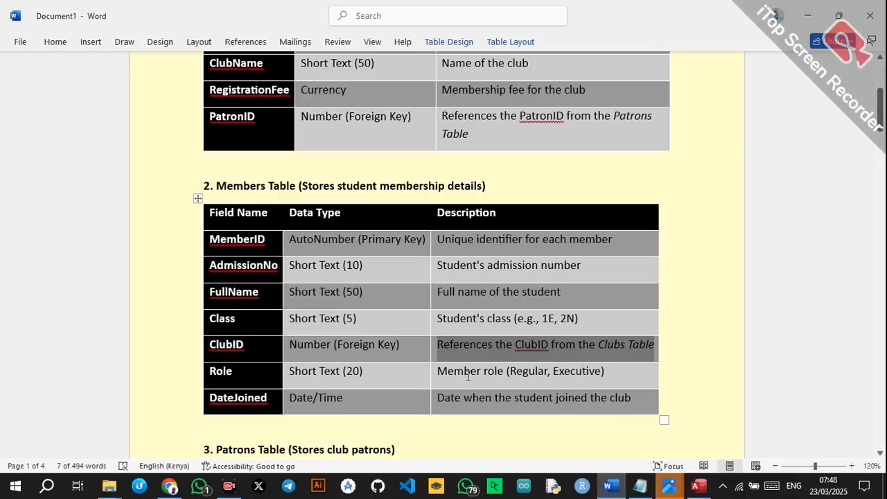
left_click_drag(439, 372, 619, 375)
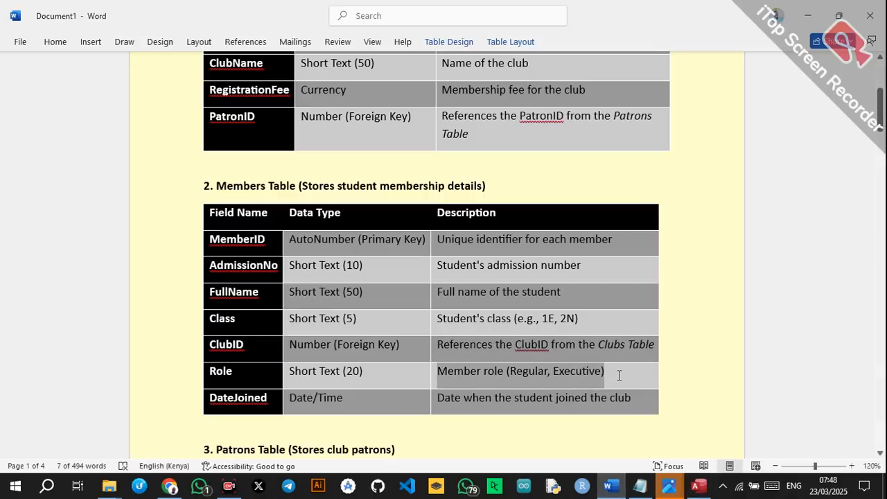
left_click(698, 488)
key("ctrl+v")
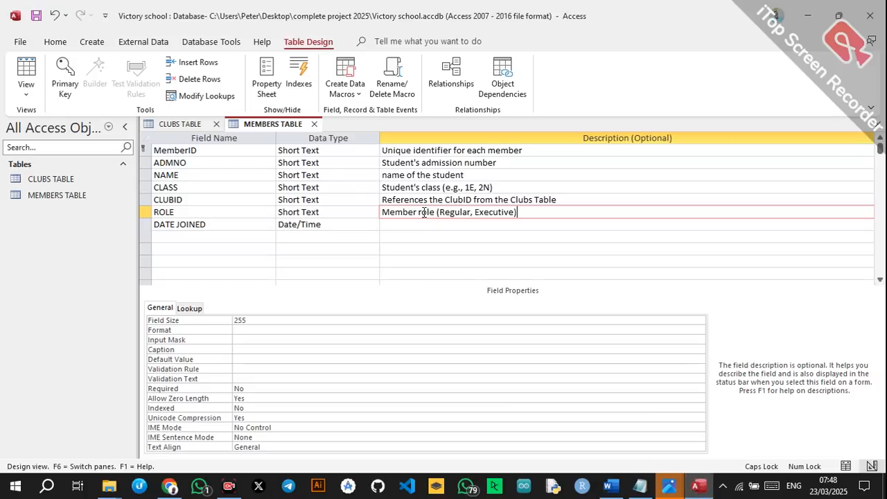
Add the DateJoined description to DATE JOINED and save MEMBERS TABLE.
left_click(407, 226)
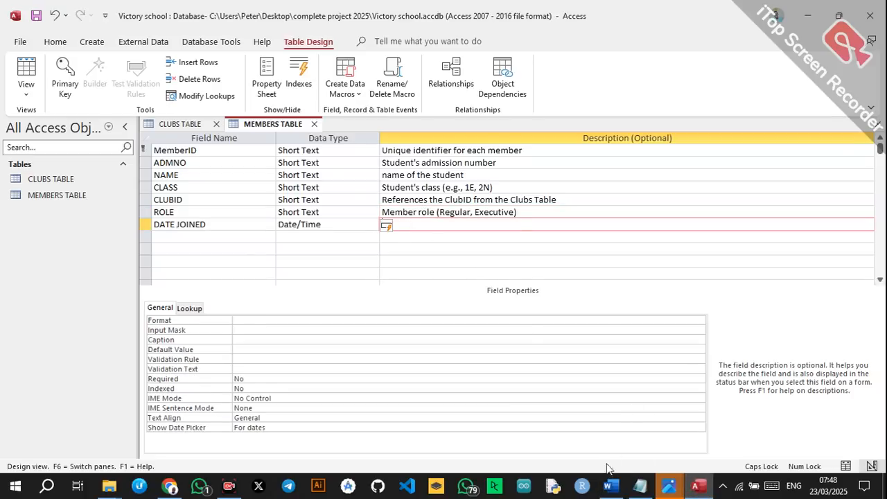
left_click(609, 488)
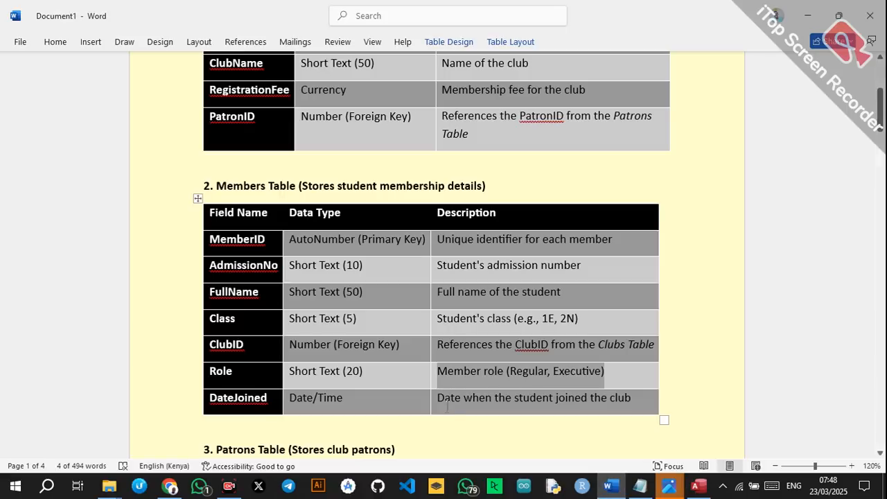
left_click_drag(439, 398, 628, 408)
left_click(698, 487)
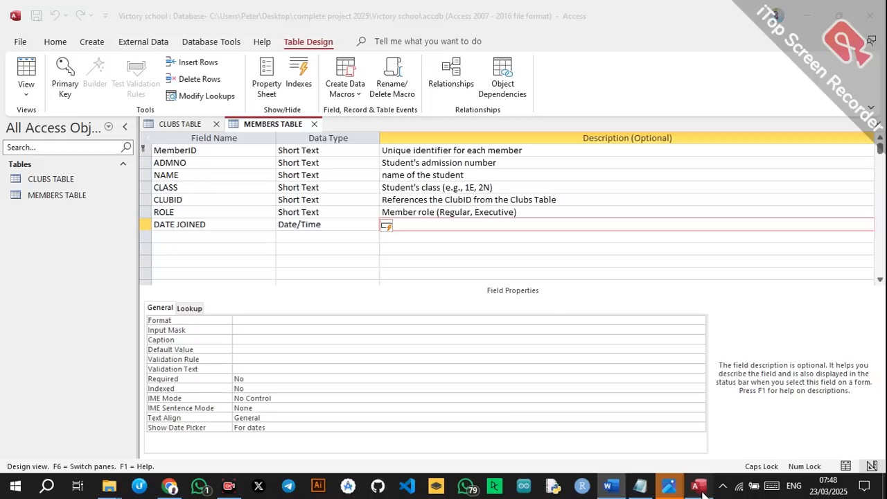
key("ctrl+v")
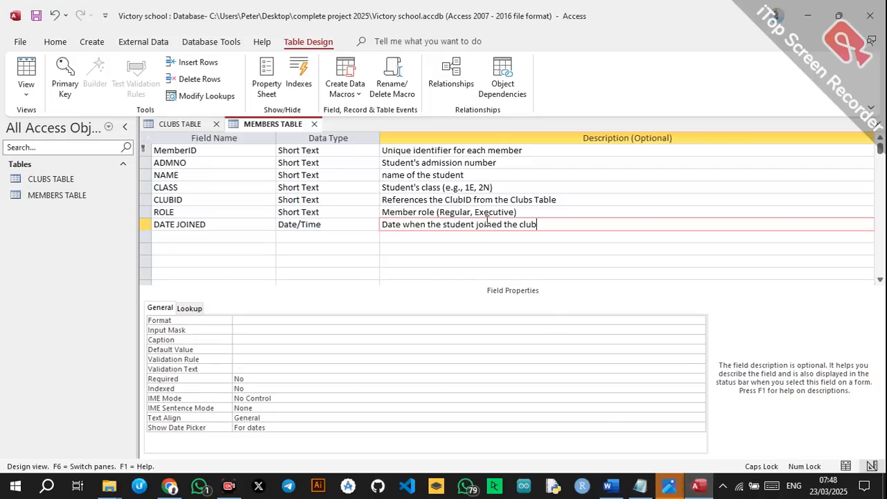
left_click(292, 349)
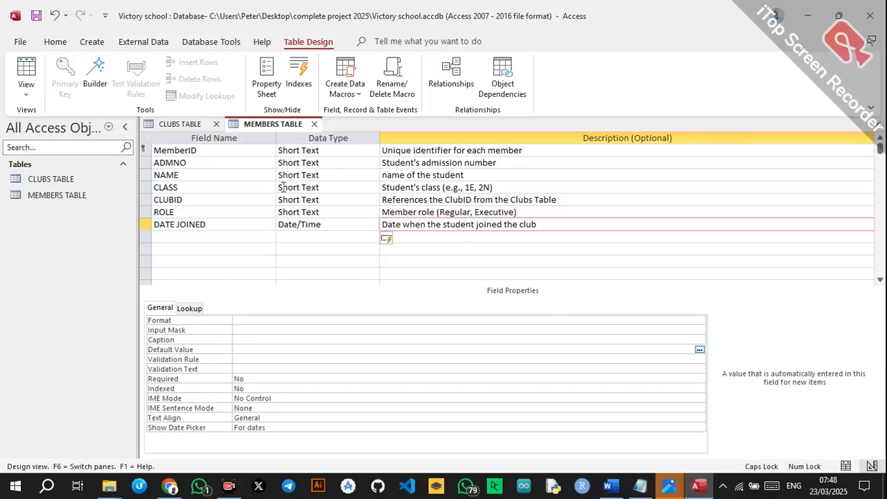
left_click(37, 15)
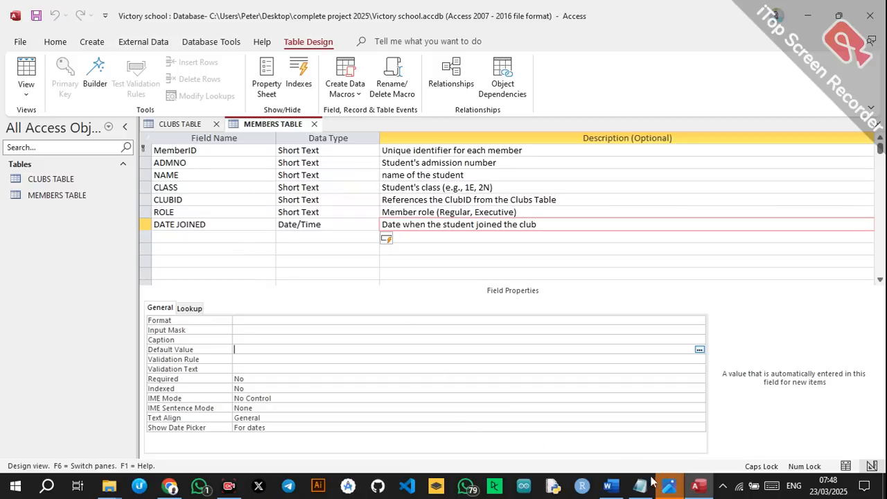
left_click(615, 486)
Review the Patrons spec in Word and start a new table in Design view.
scroll(386, 298, "down", 5)
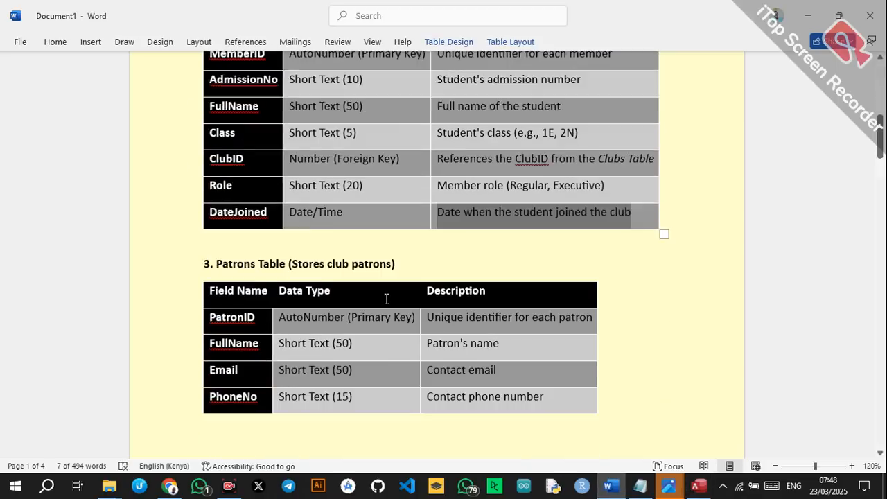
scroll(387, 298, "down", 1)
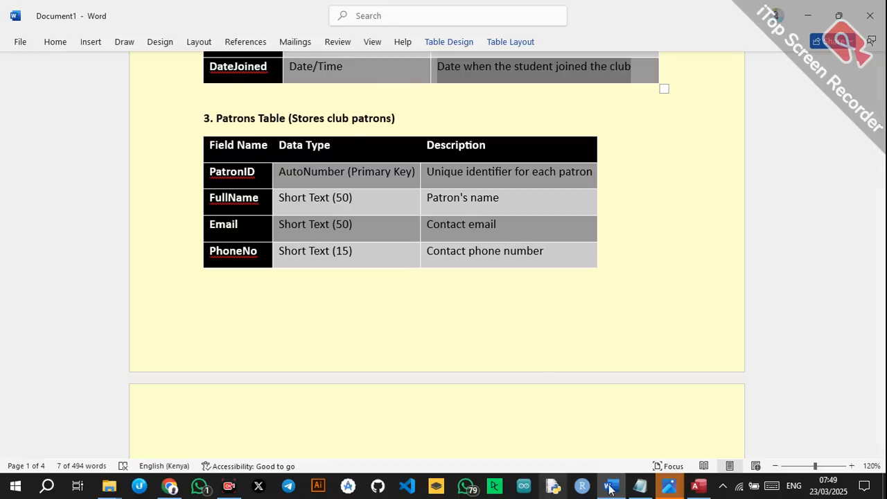
left_click(698, 486)
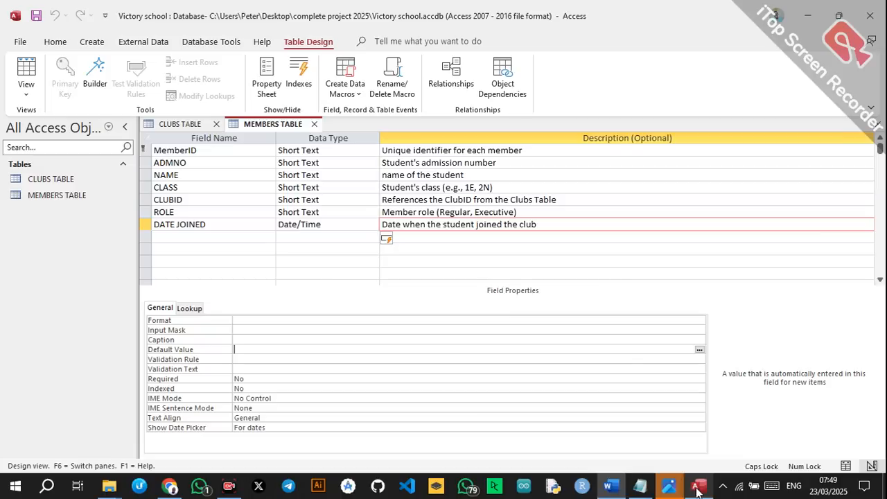
left_click(91, 41)
left_click(108, 77)
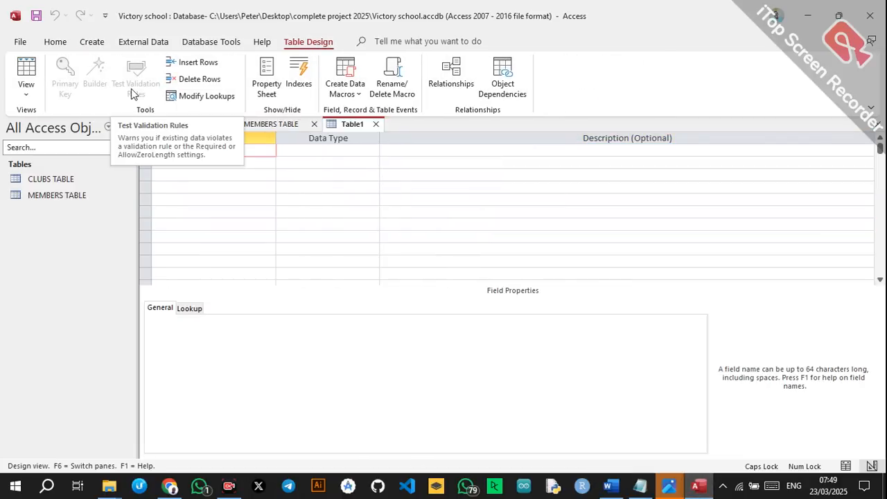
Enter the fields PATRONID, PATRONNAME, EMAIL and CLUBID.
type("PATRONID")
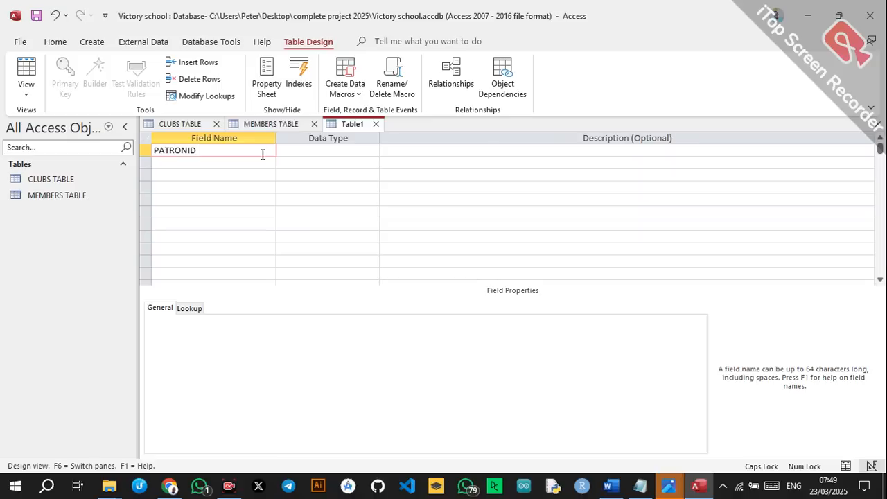
key("Down")
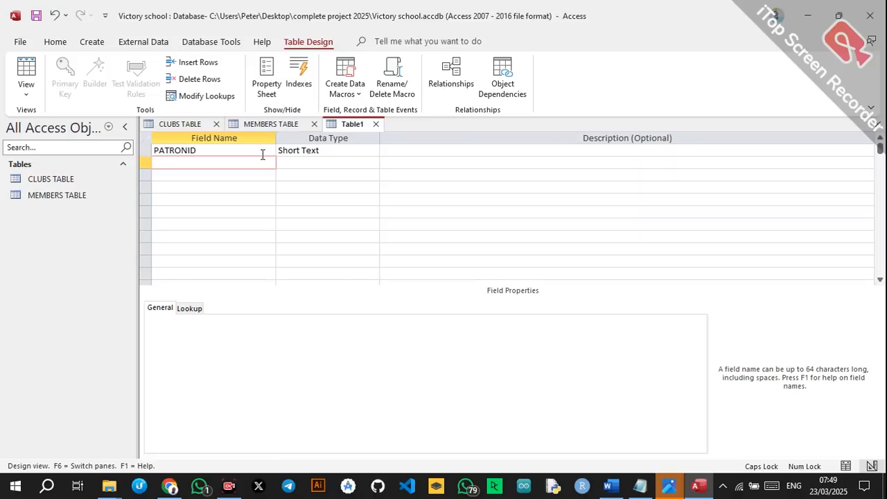
type("PATRONNAME")
left_click(208, 182)
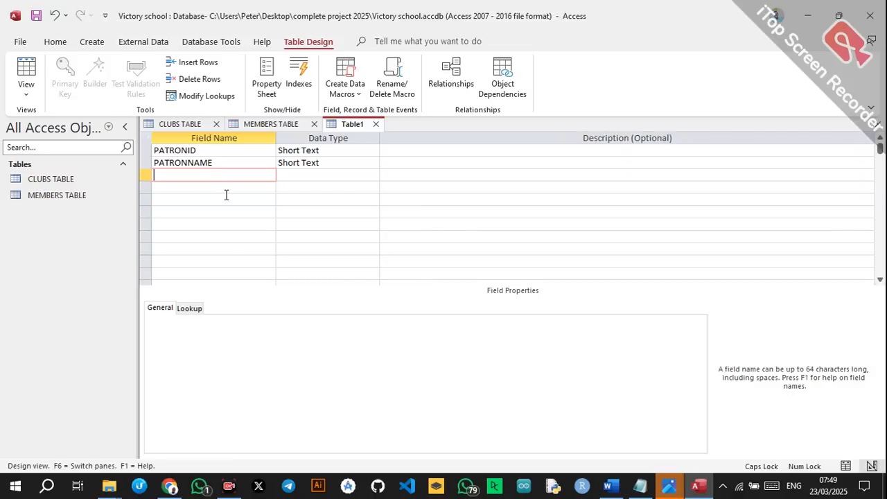
type("EMAIL")
left_click(217, 188)
type("CLU")
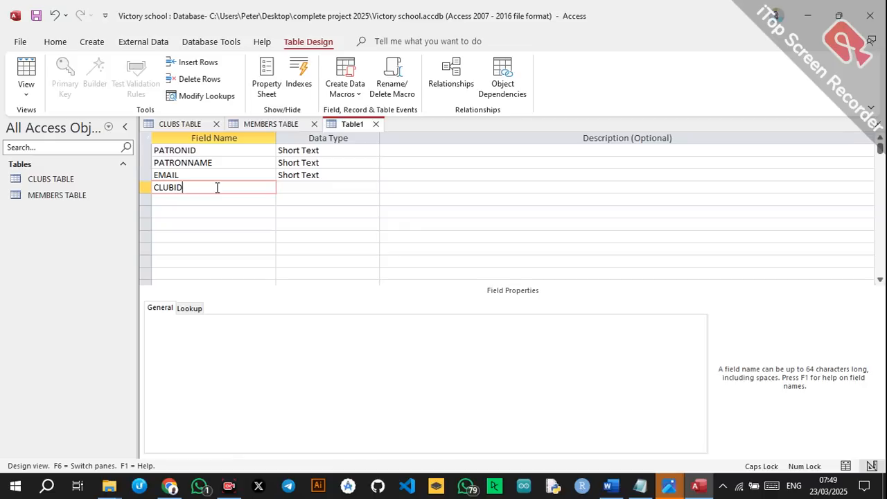
type("BID")
left_click(290, 188)
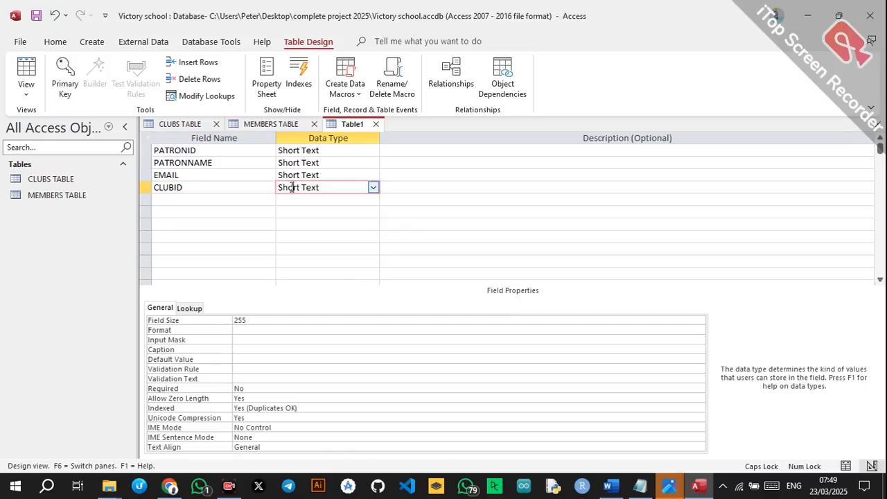
left_click(372, 189)
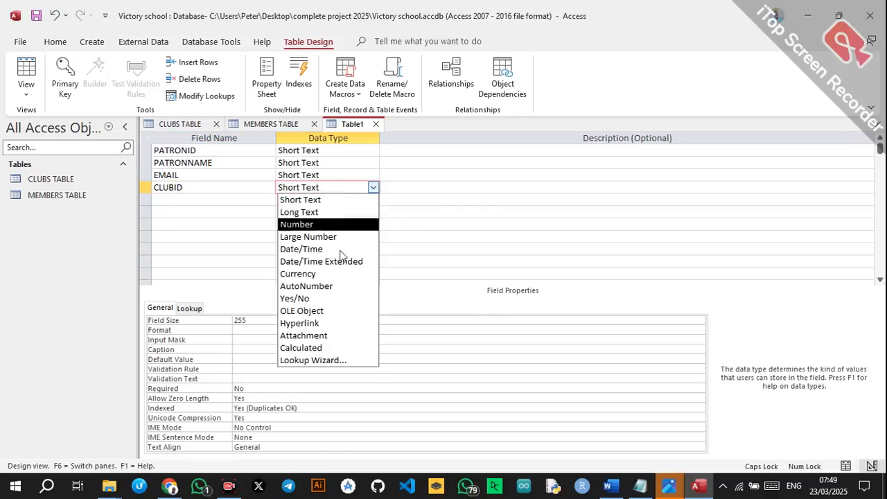
Make CLUBID a lookup of ClubID from CLUBS TABLE.
left_click(313, 361)
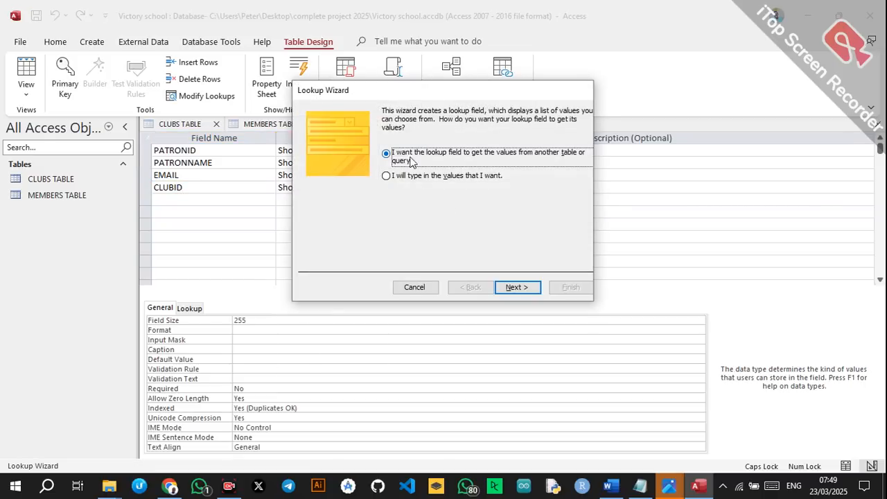
left_click(510, 289)
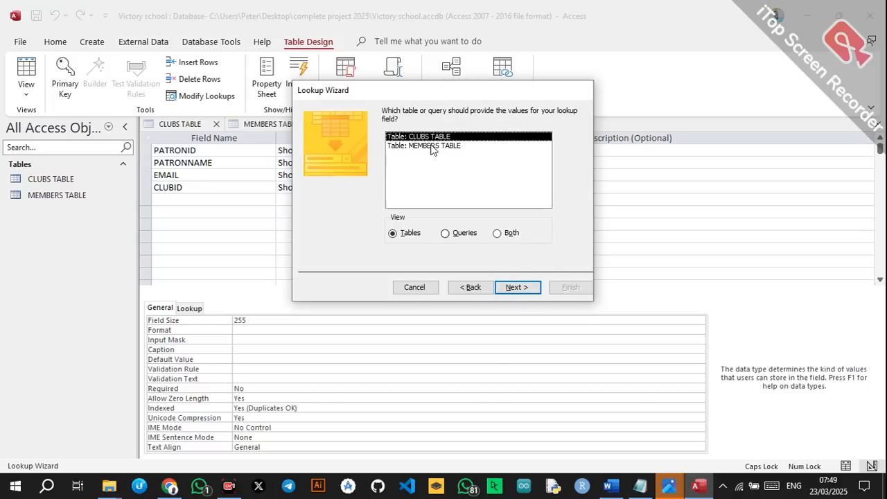
left_click(517, 288)
left_click(426, 203)
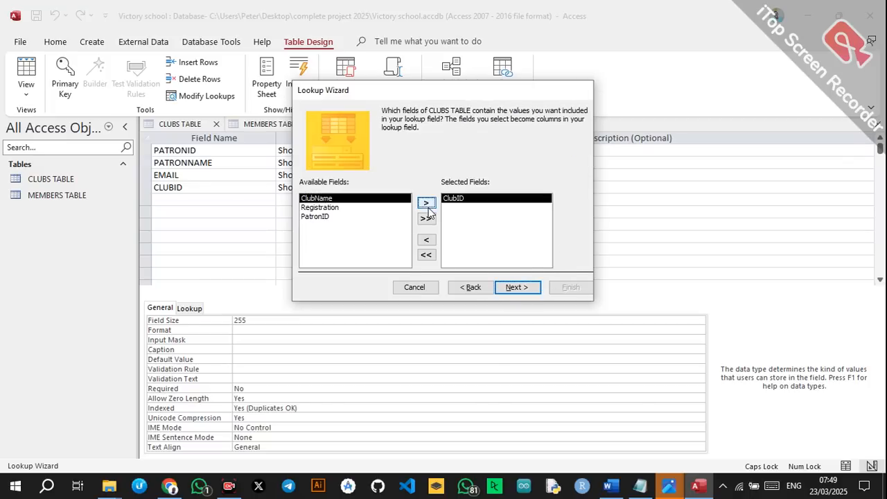
left_click(533, 291)
left_click(533, 291)
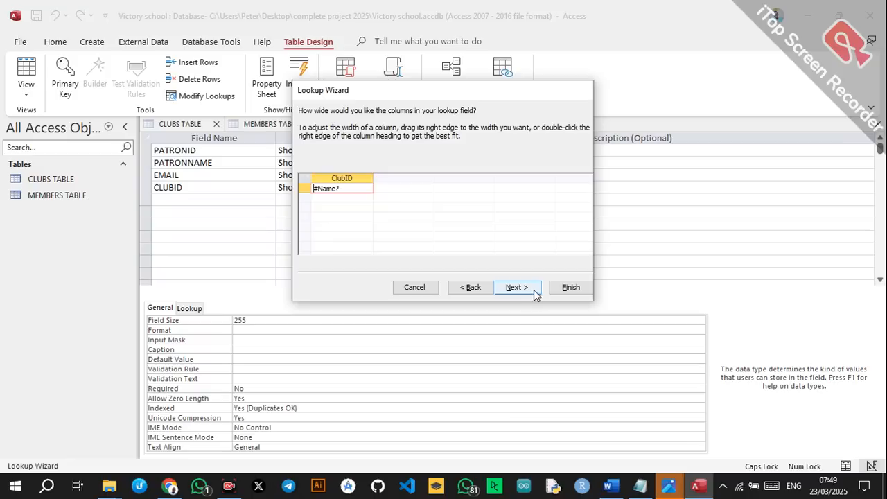
left_click(569, 288)
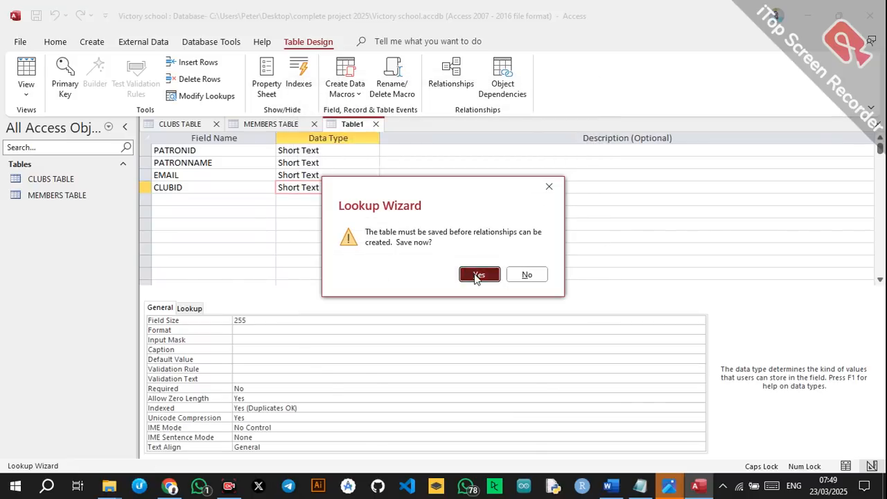
Save the new table under the name PATRONS TABLE.
left_click(476, 274)
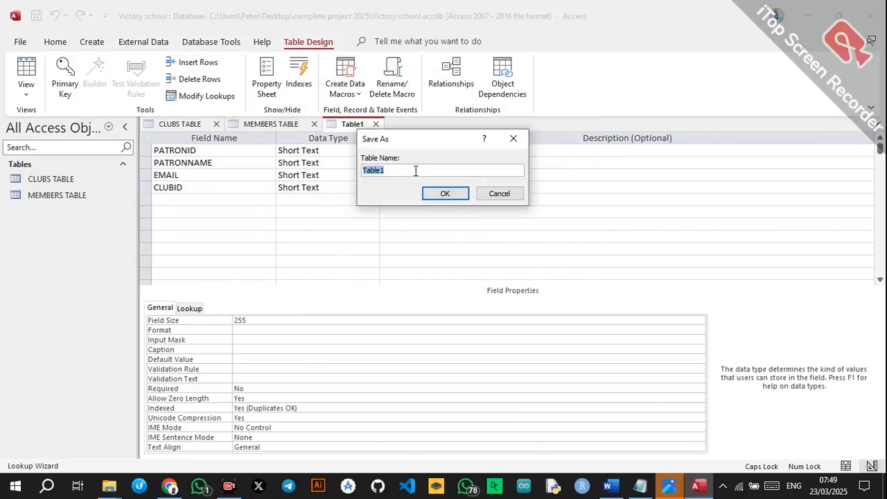
type("PATRONS TABLE")
left_click(445, 194)
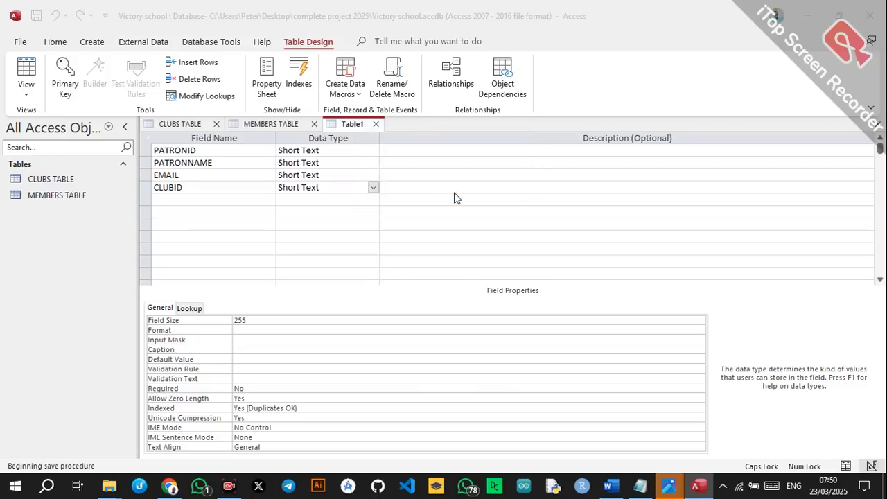
Decline the automatic primary key and make PATRONID the primary key of PATRONS TABLE.
left_click(478, 300)
left_click(231, 149)
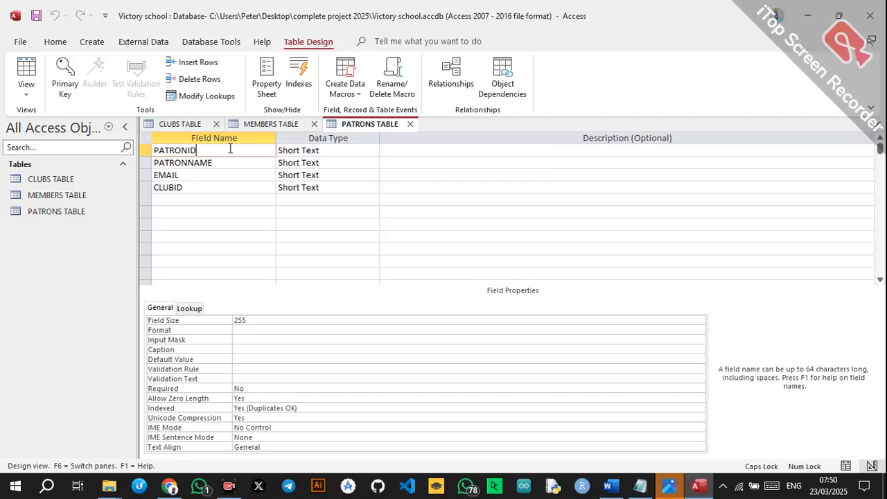
right_click(210, 150)
left_click(231, 159)
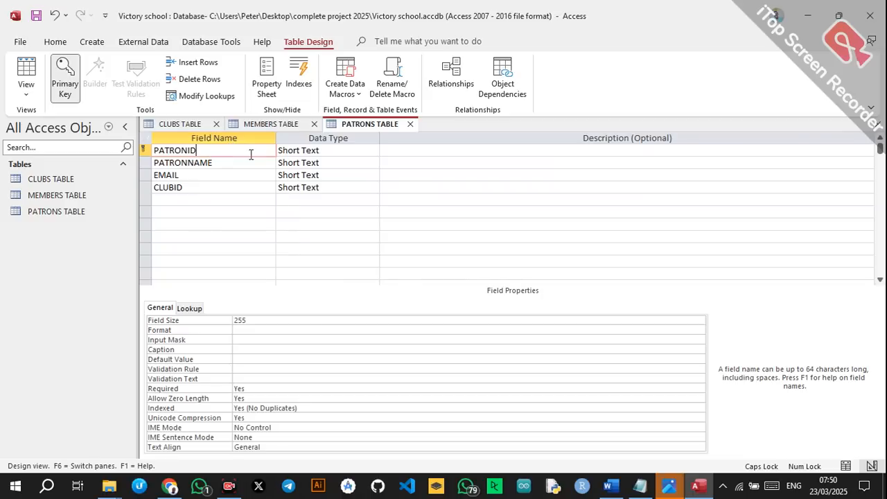
Change EMAIL's data type to Hyperlink, then start a new blank table in Design view.
left_click(320, 166)
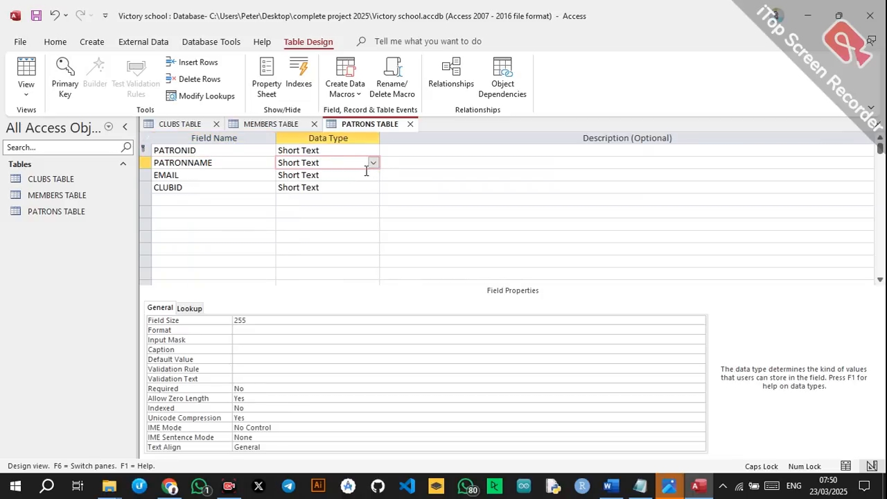
left_click(341, 175)
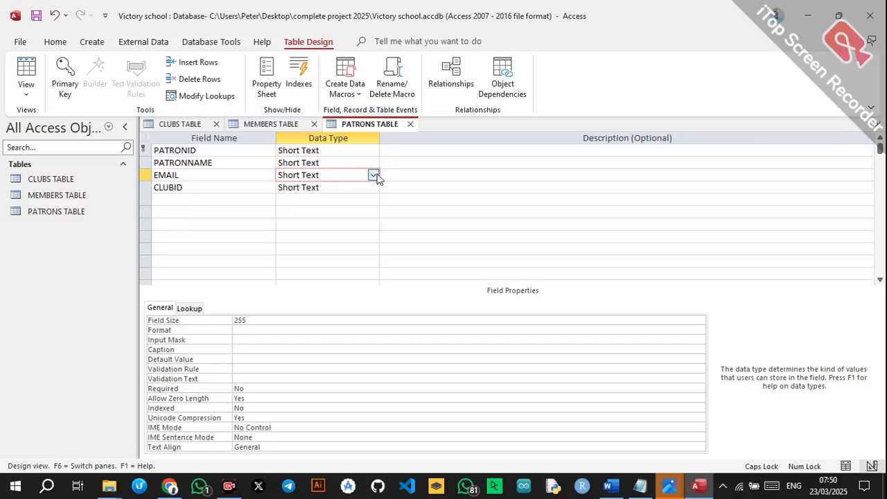
left_click(375, 177)
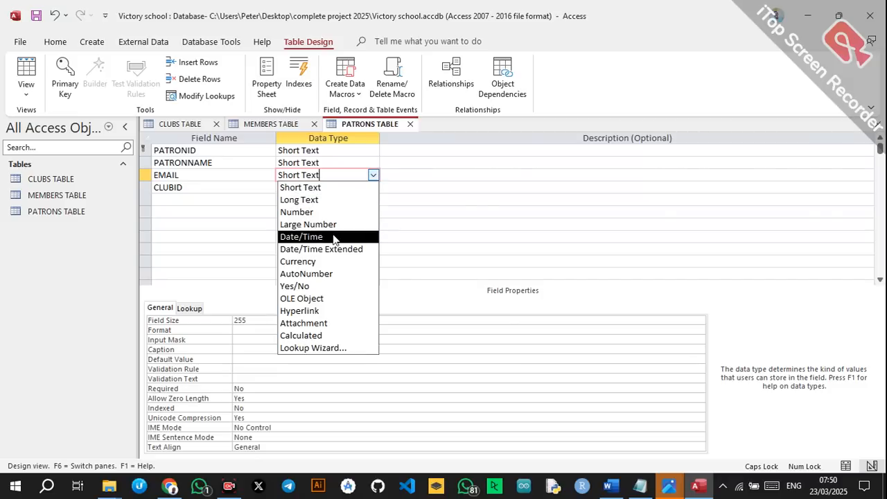
left_click(308, 311)
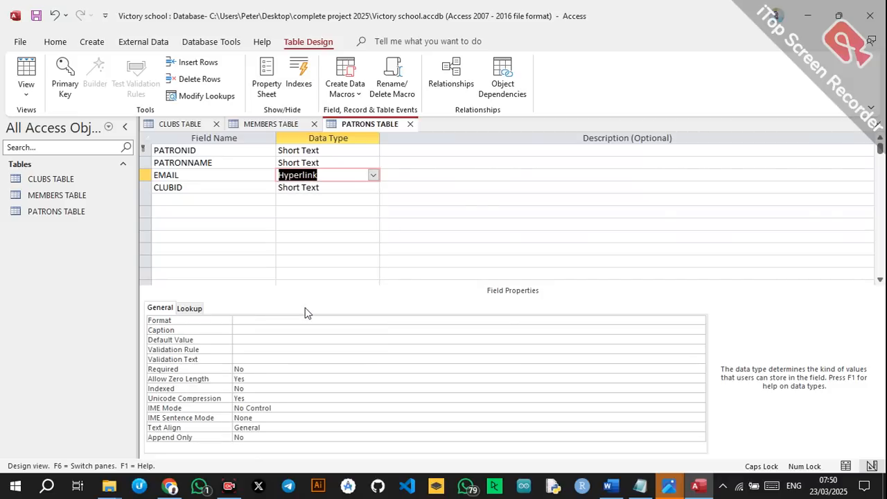
left_click(331, 188)
left_click(240, 173)
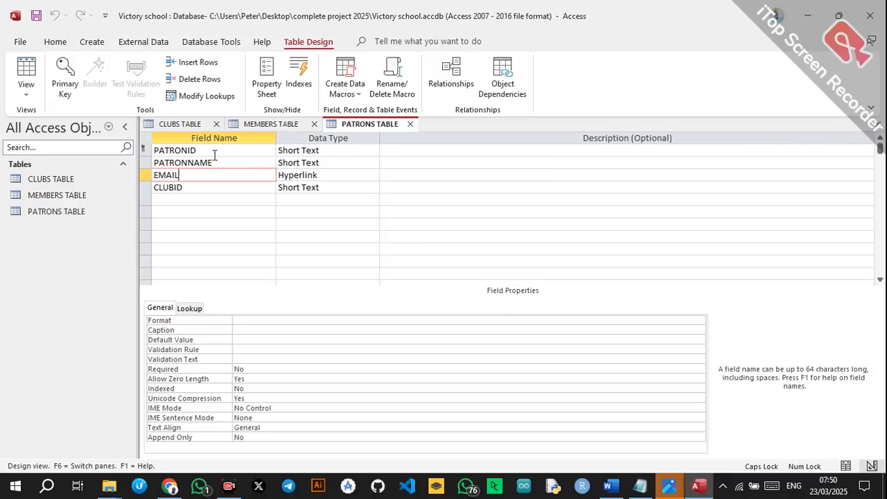
left_click(90, 46)
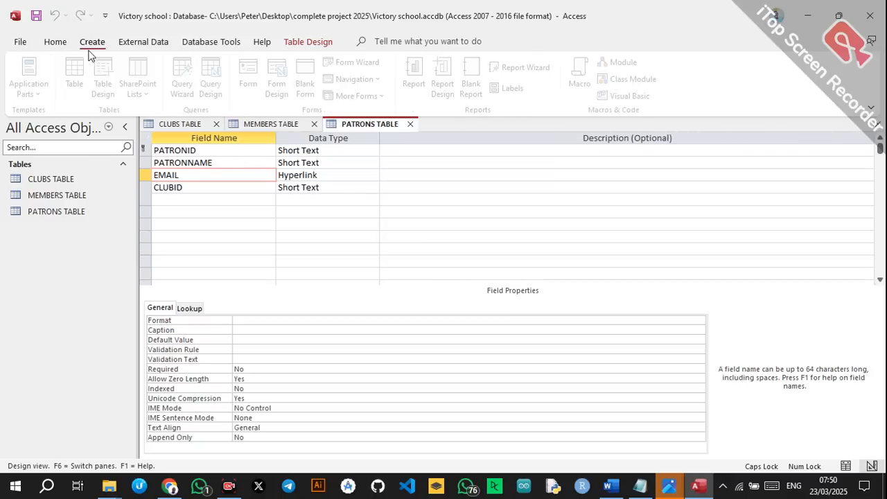
left_click(115, 84)
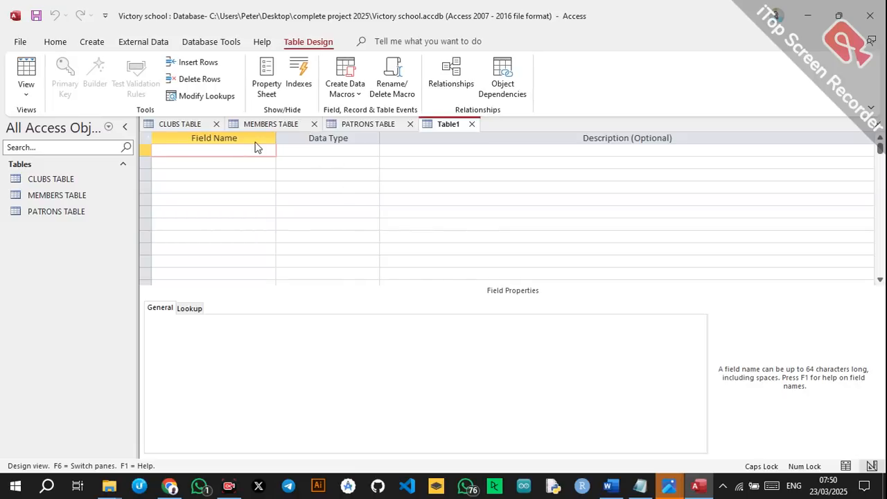
In the Word specification, scroll down to the Activities Table fields ActivityID through AmountCollected.
left_click(611, 486)
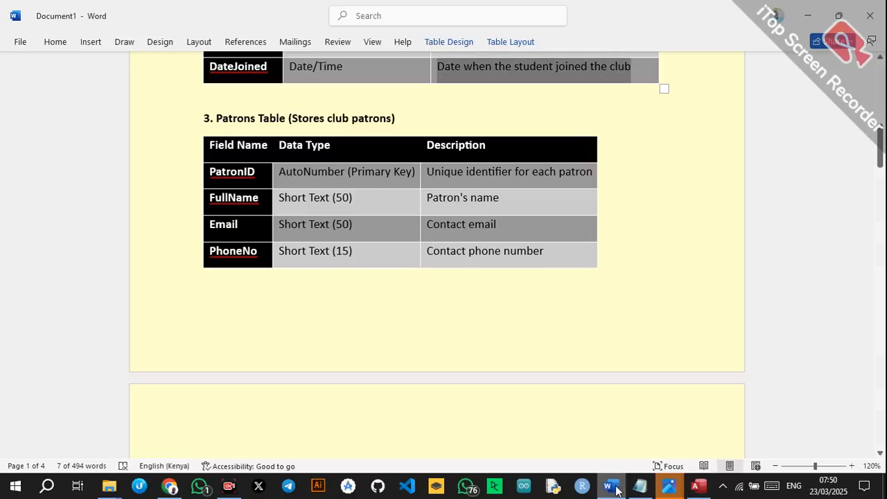
scroll(383, 257, "down", 5)
scroll(383, 257, "down", 2)
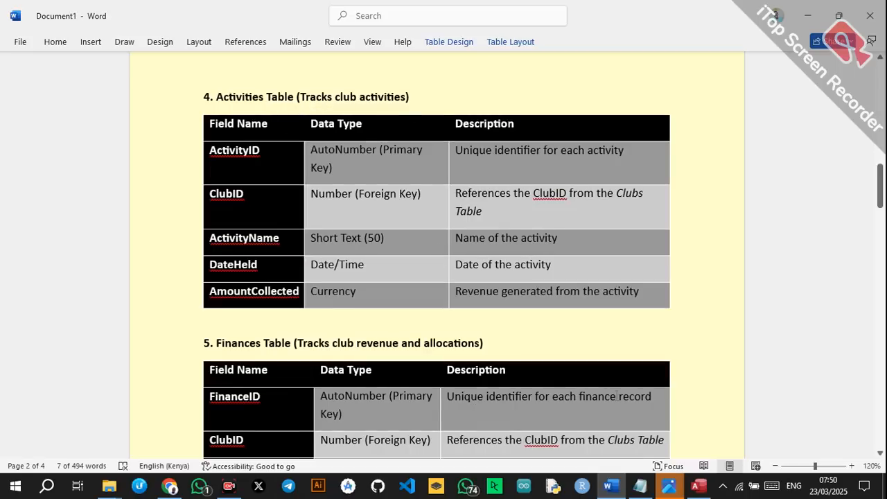
Back in Access, enter fields ACTIVITYID, CLUBID, ACTIVITYNAME, DATEHELD, CLUBID and AMOUNTCOLLECTED.
left_click(699, 485)
type("ACTIVI")
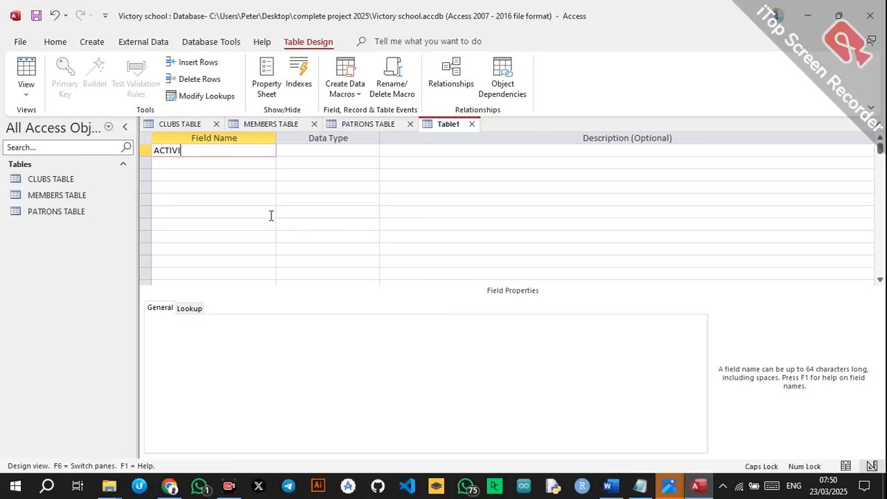
type("TYID")
left_click(228, 162)
type("CLUBID")
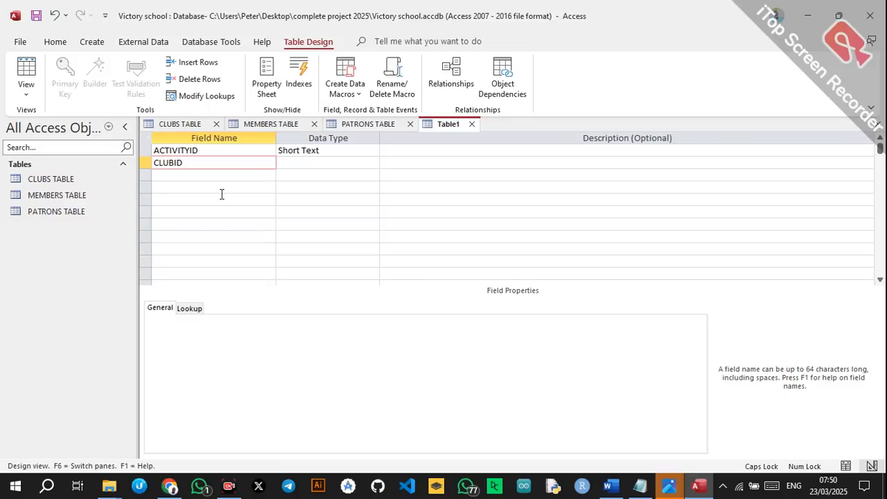
key("Down")
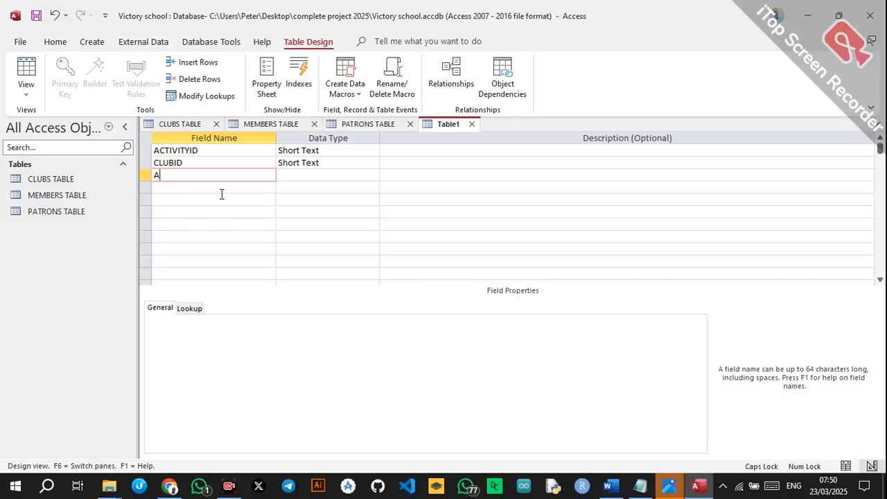
type("ACTIVITYNAME")
key("Down")
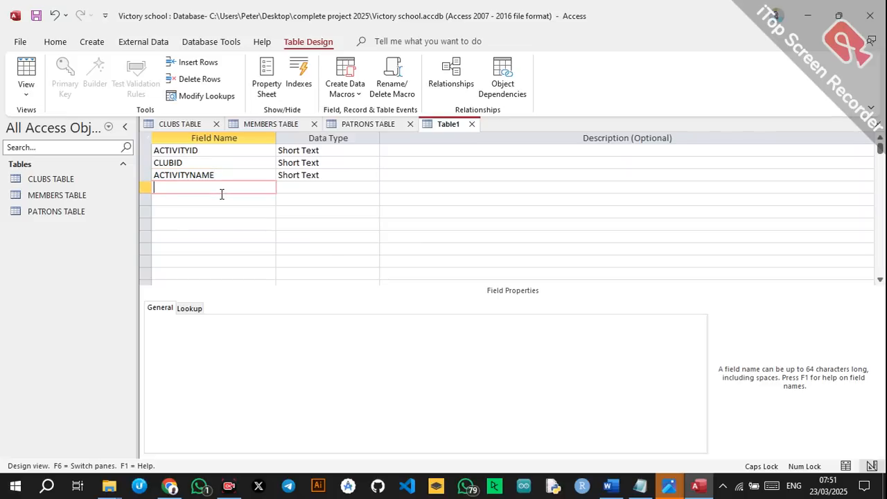
type("DATEHELD")
key("Down")
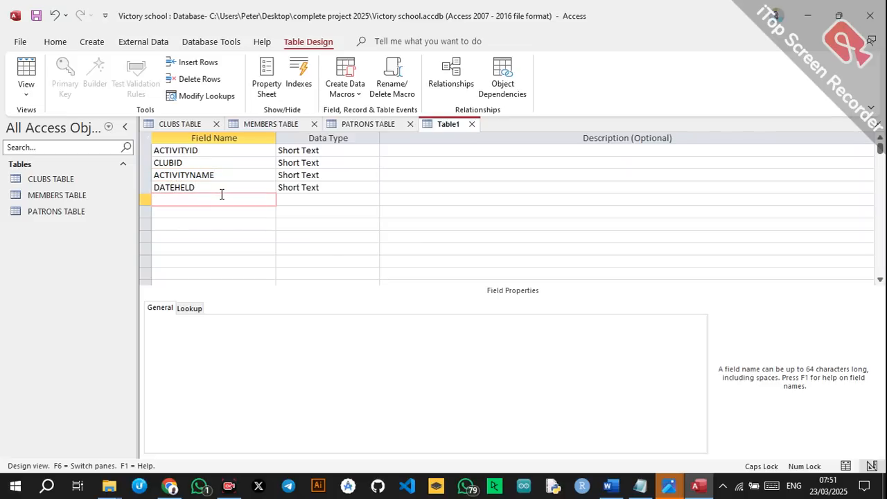
type("CLUBID")
key("Down")
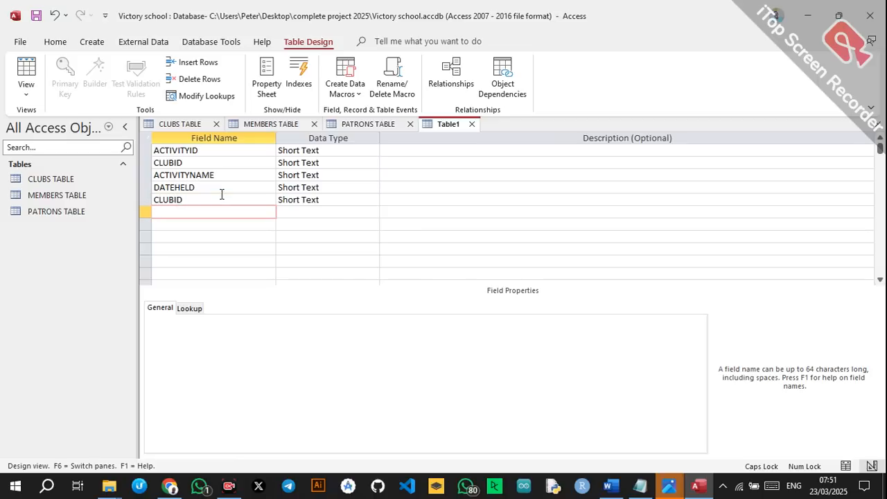
type("AMOUNTCOLLECTED")
Change AMOUNTCOLLECTED's data type to Currency, then open the second CLUBID's data type list.
left_click(298, 212)
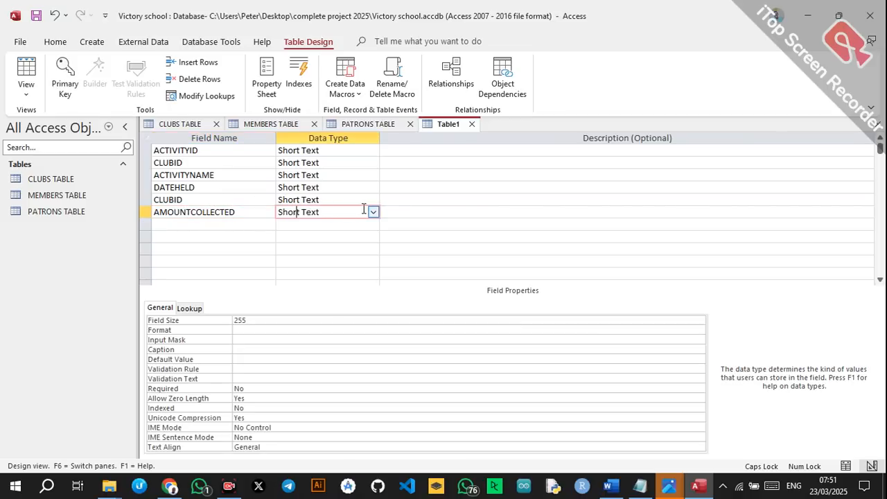
left_click(373, 212)
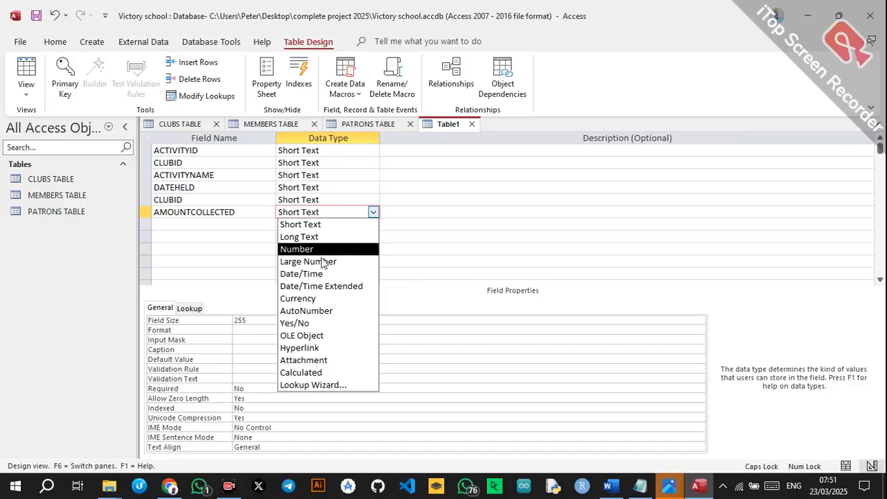
left_click(308, 299)
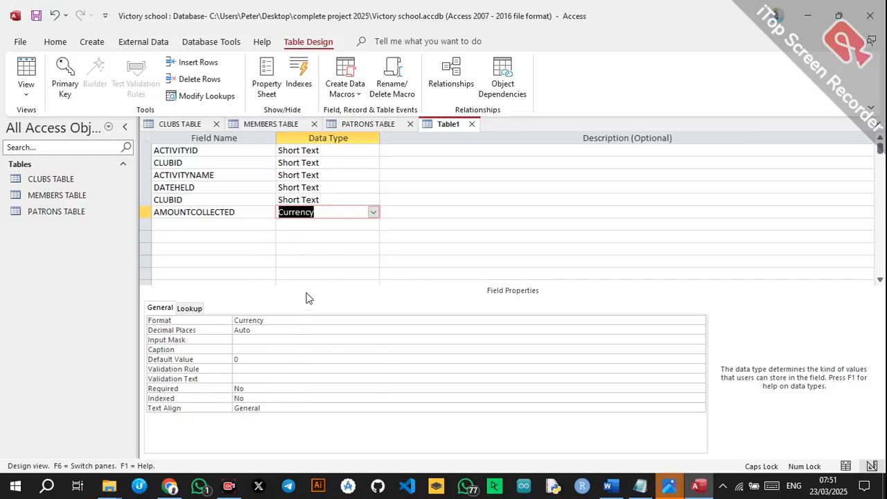
left_click(342, 199)
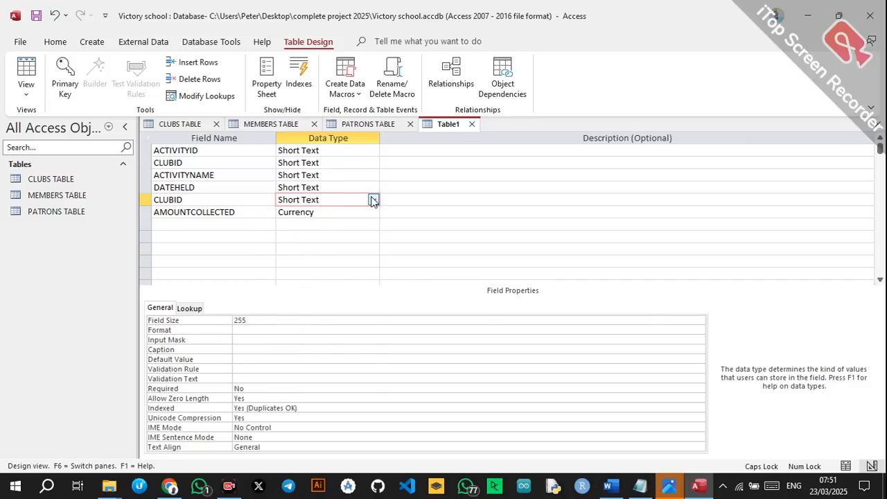
left_click(373, 200)
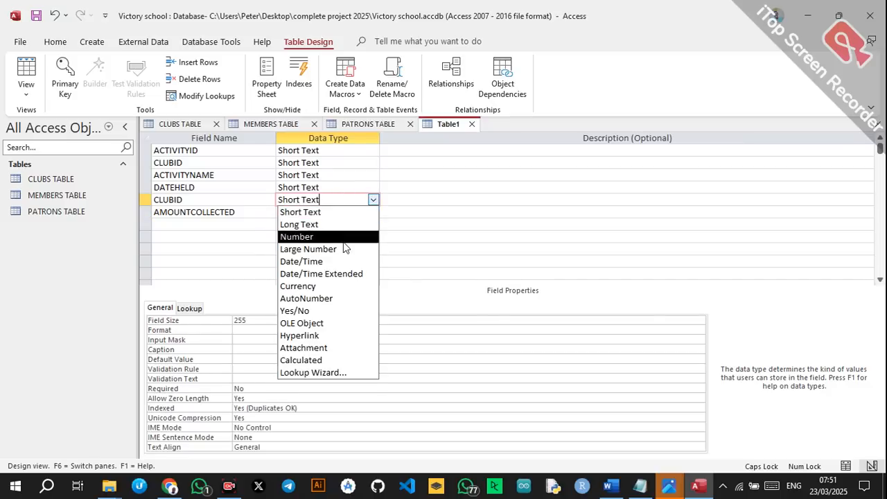
Run the Lookup Wizard on CLUBID to take ClubID values from CLUBS TABLE.
left_click(326, 374)
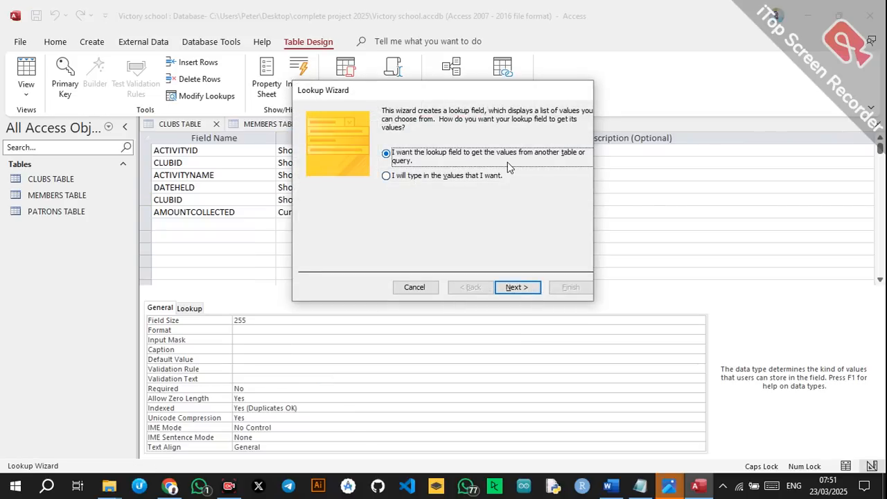
left_click(515, 287)
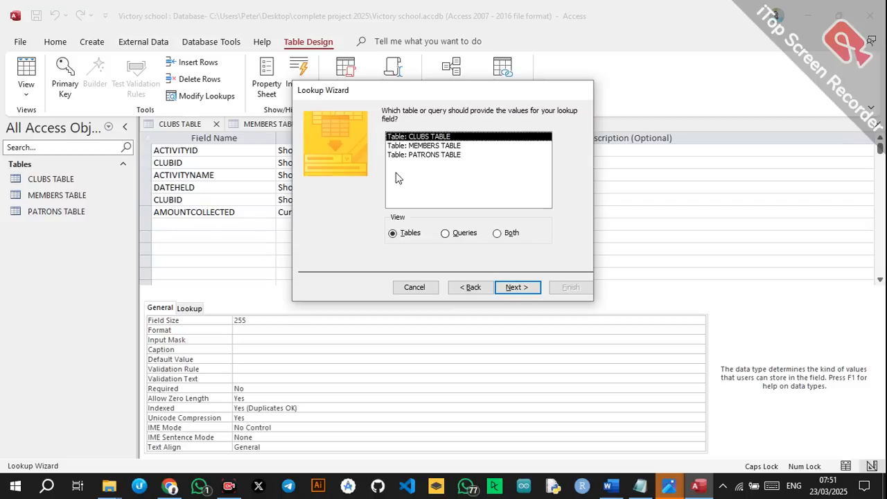
left_click(510, 289)
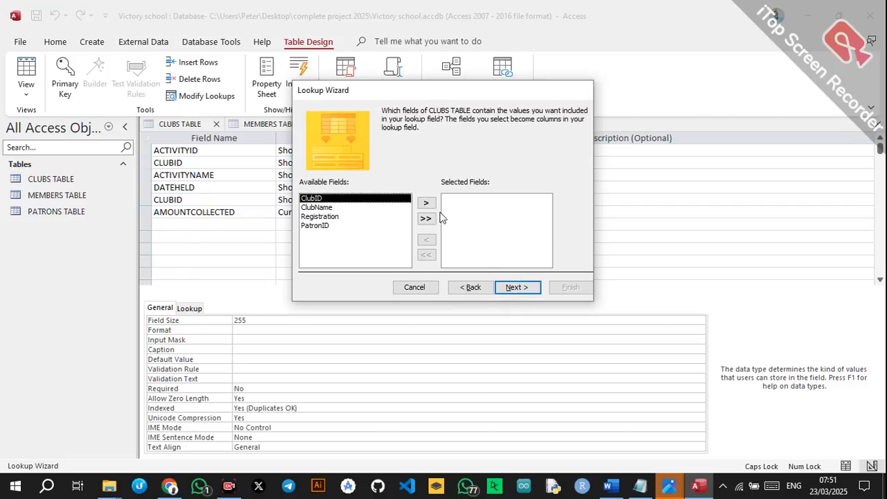
left_click(426, 202)
left_click(517, 287)
left_click(513, 289)
left_click(551, 288)
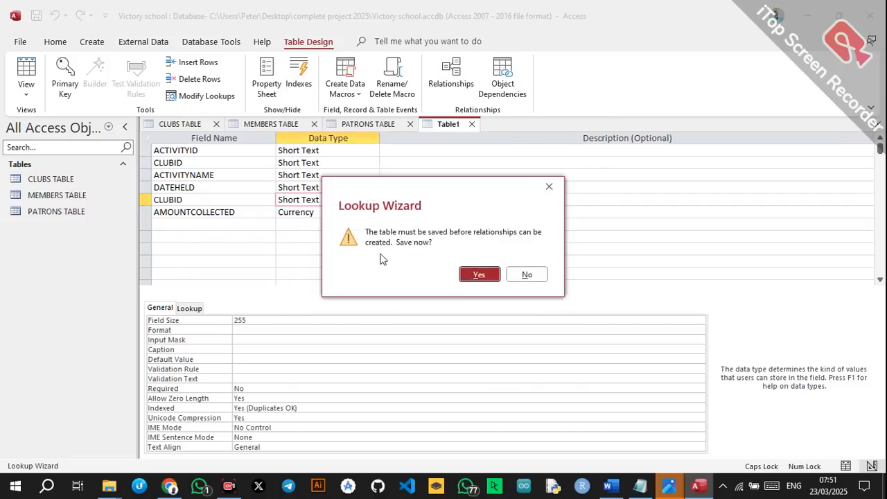
Try saving as ACTIVITIESTABLE without a primary key, then dismiss the save-failure message.
left_click(476, 276)
left_click(444, 189)
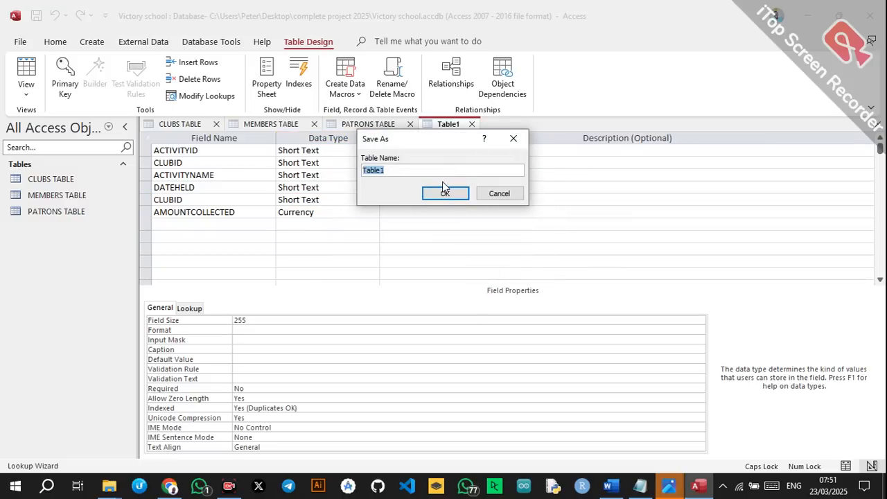
type("ACTIVITIESTABLE")
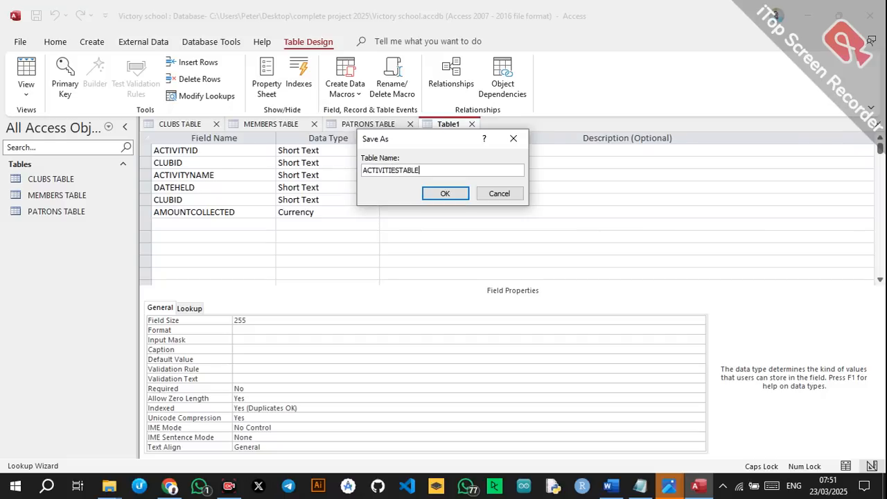
left_click(463, 196)
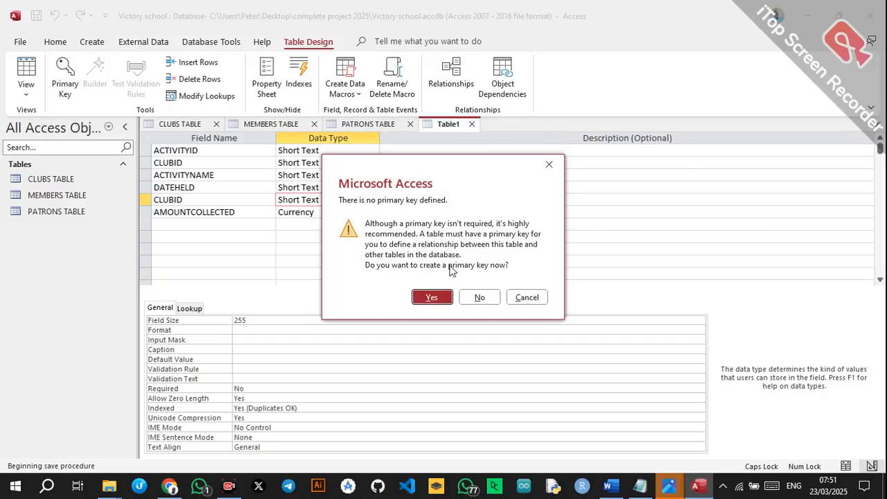
left_click(477, 298)
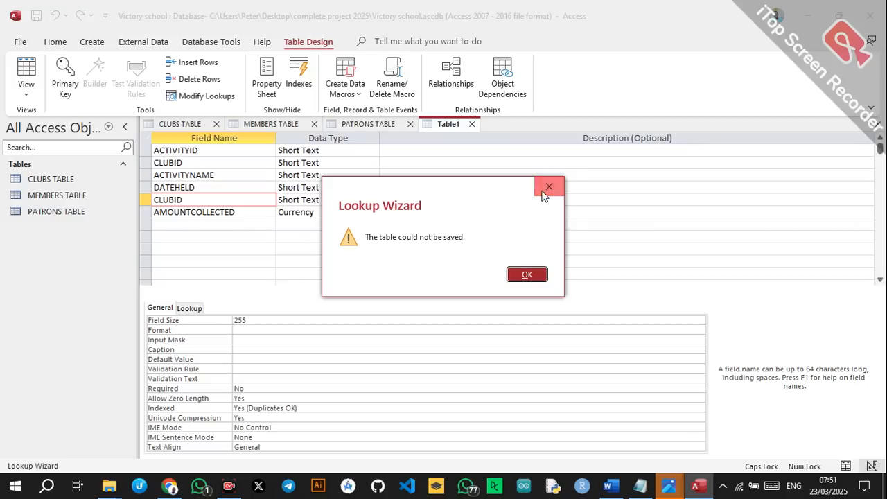
left_click(548, 187)
left_click(339, 201)
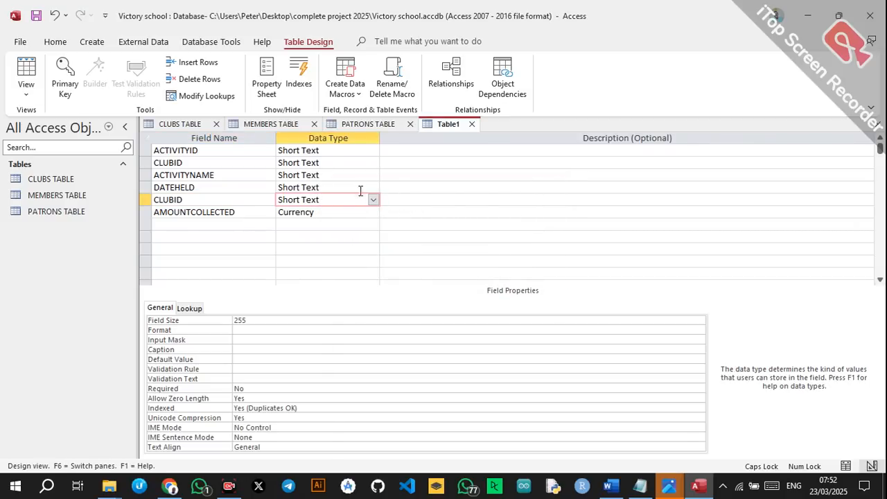
Change DATEHELD's data type to Date/Time.
left_click(352, 186)
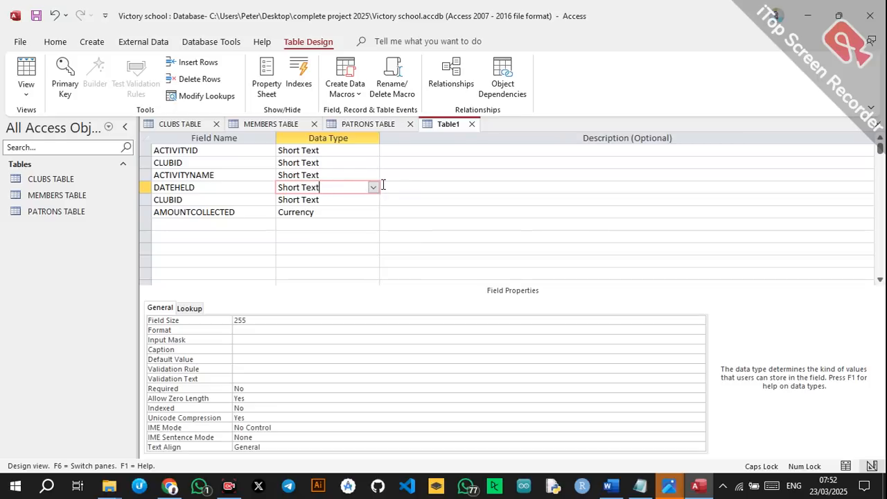
left_click(373, 188)
left_click(332, 248)
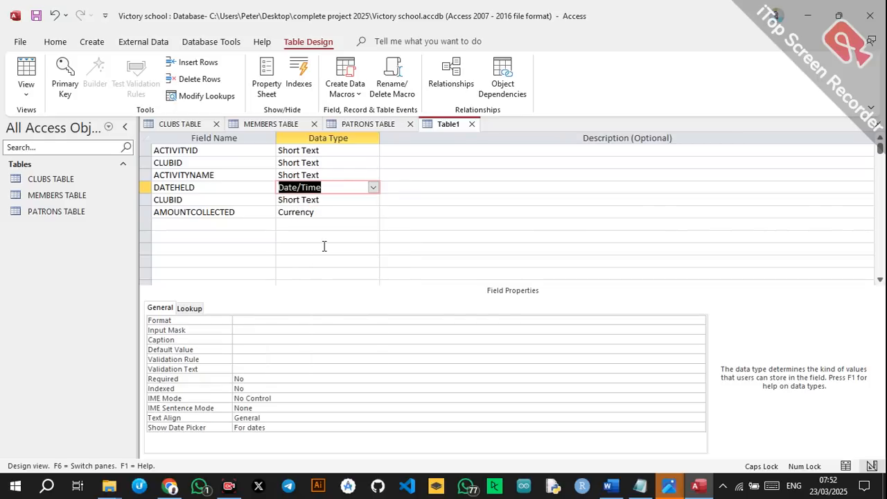
Delete the duplicate CLUBID row and confirm removing its field and index.
left_click(350, 175)
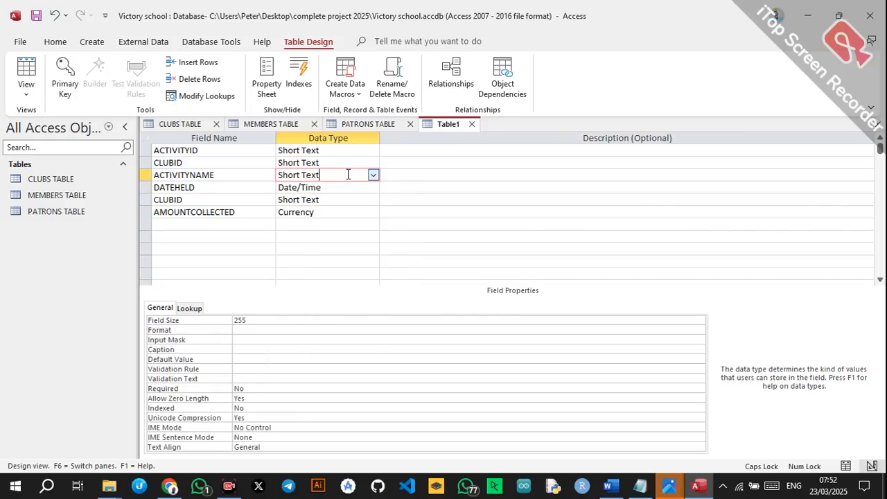
left_click(215, 162)
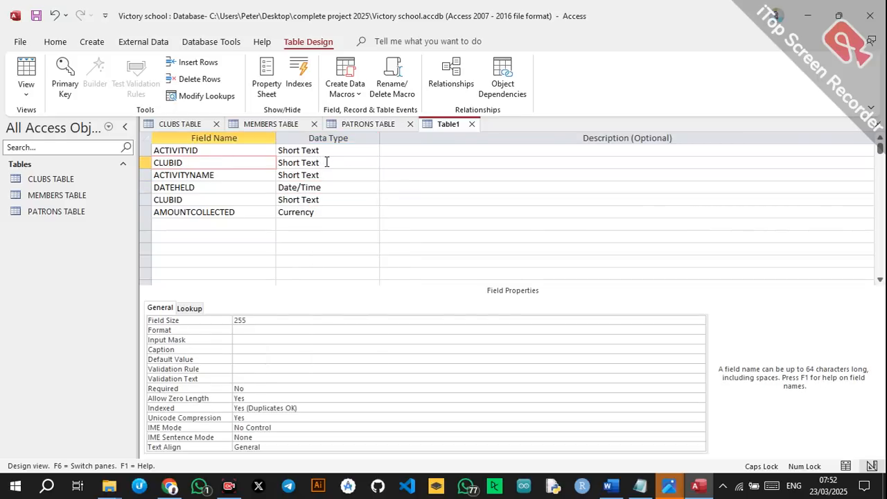
left_click(148, 166)
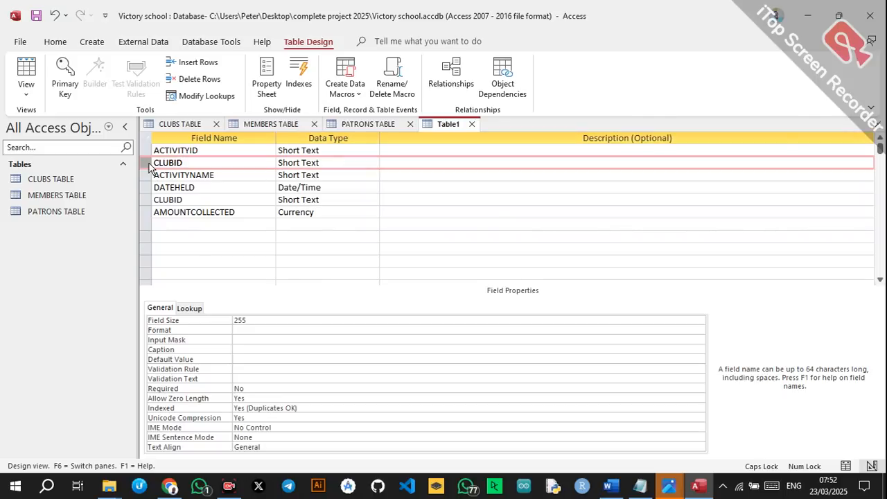
right_click(148, 166)
left_click(184, 248)
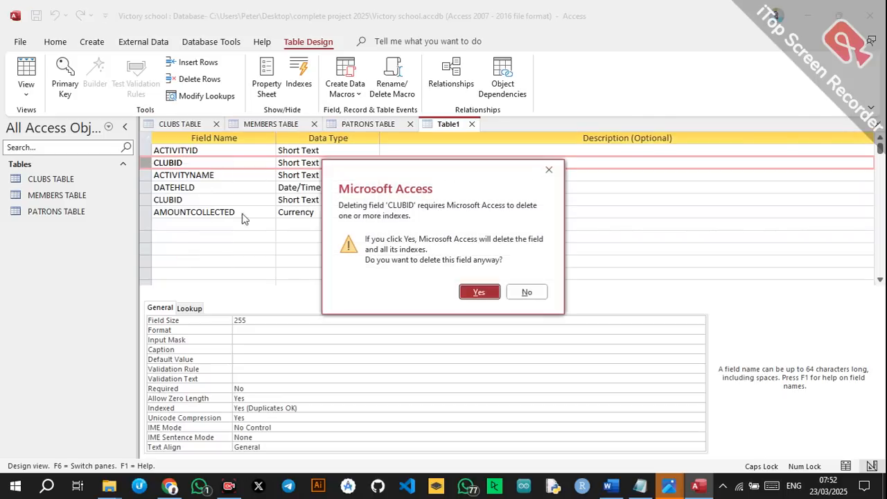
left_click(479, 293)
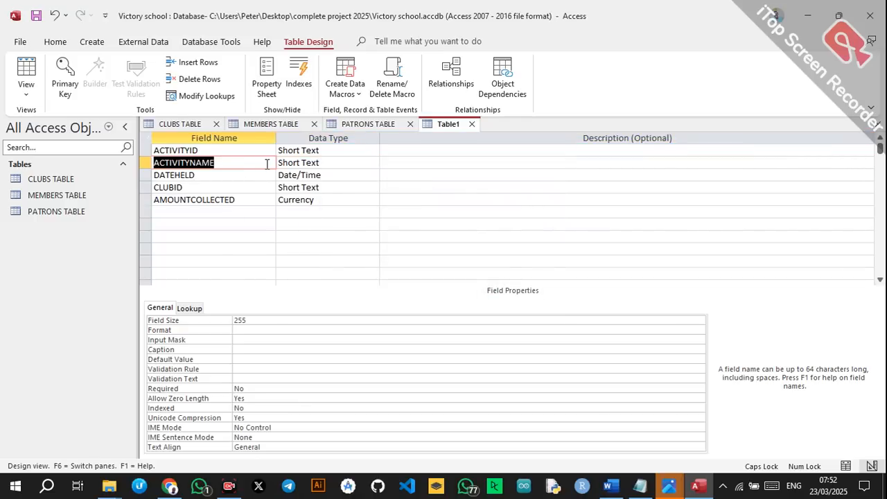
Make ACTIVITYID the table's primary key.
left_click(248, 149)
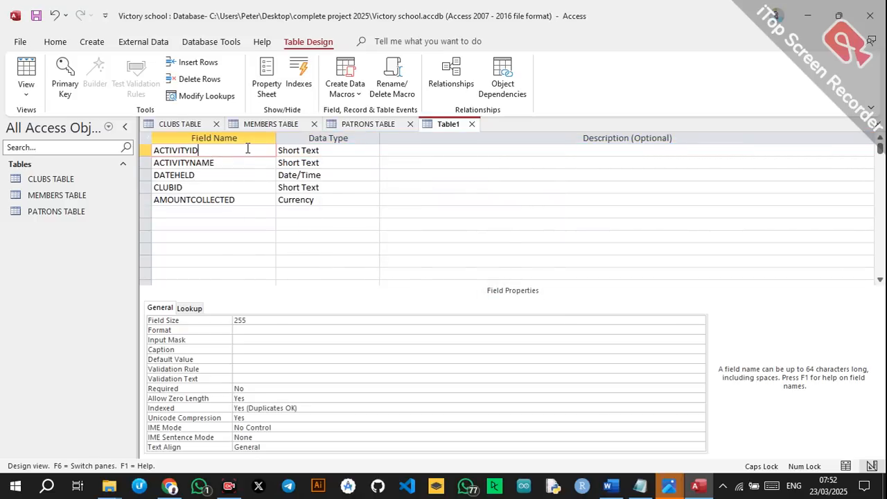
right_click(247, 149)
left_click(275, 158)
left_click(278, 211)
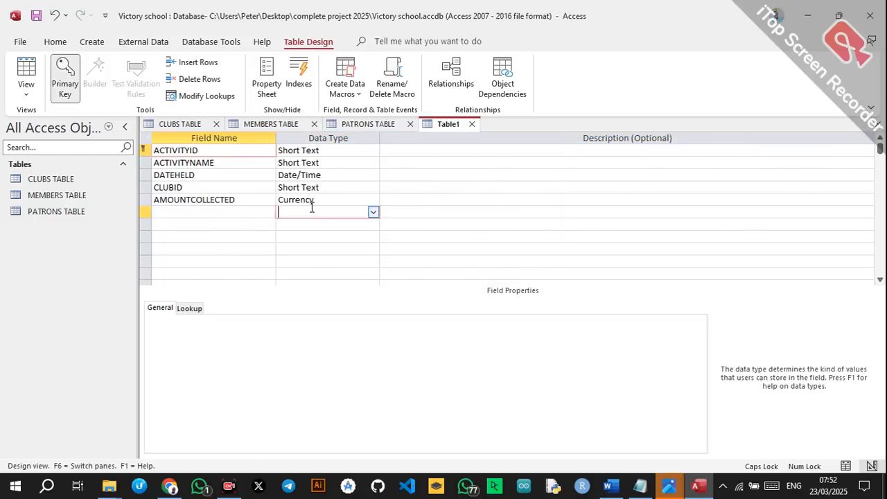
left_click(342, 192)
left_click(373, 187)
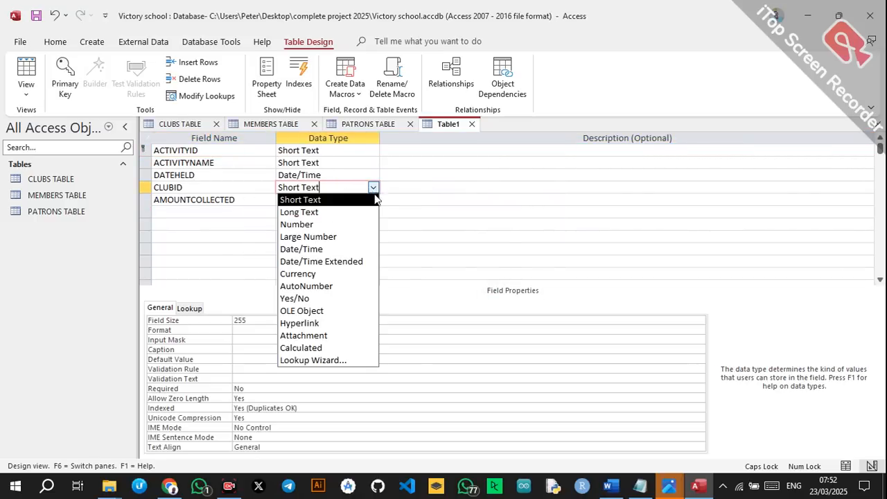
Set up a CLUBID lookup on ClubID from CLUBS TABLE with the Lookup Wizard.
left_click(331, 362)
left_click(516, 293)
left_click(519, 287)
left_click(428, 203)
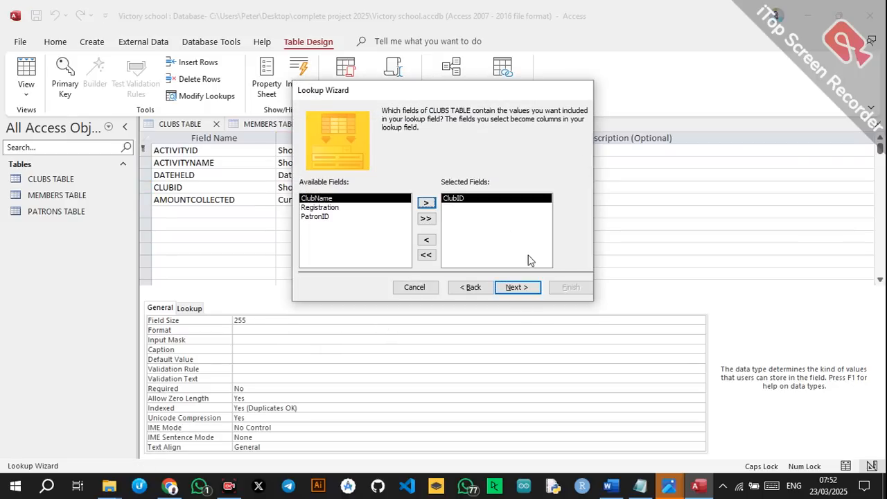
left_click(517, 288)
left_click(516, 287)
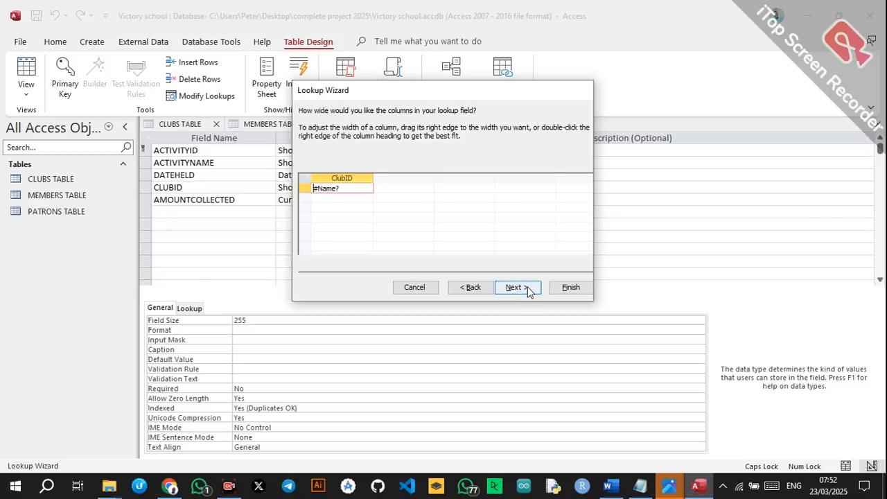
left_click(516, 288)
left_click(560, 287)
Finish the lookup, save the table as ACTIVITIESTABLE, and switch to the Word document.
left_click(478, 274)
left_click(433, 193)
left_click(357, 165)
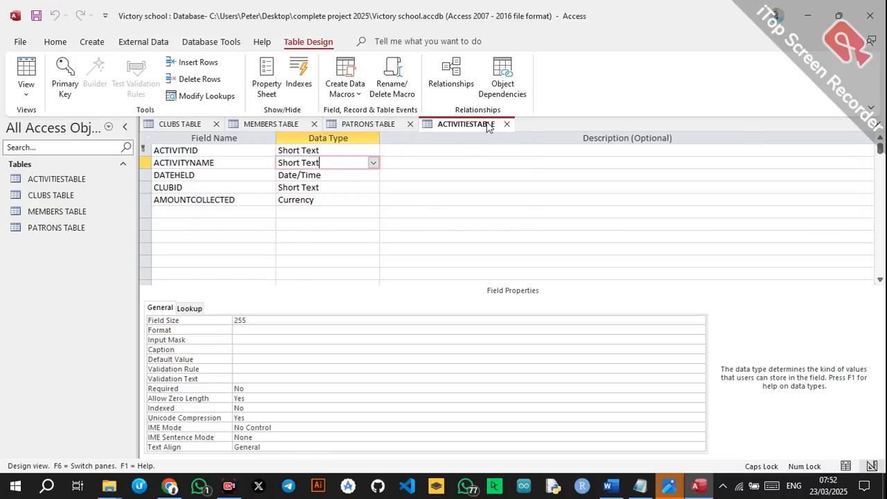
left_click(610, 485)
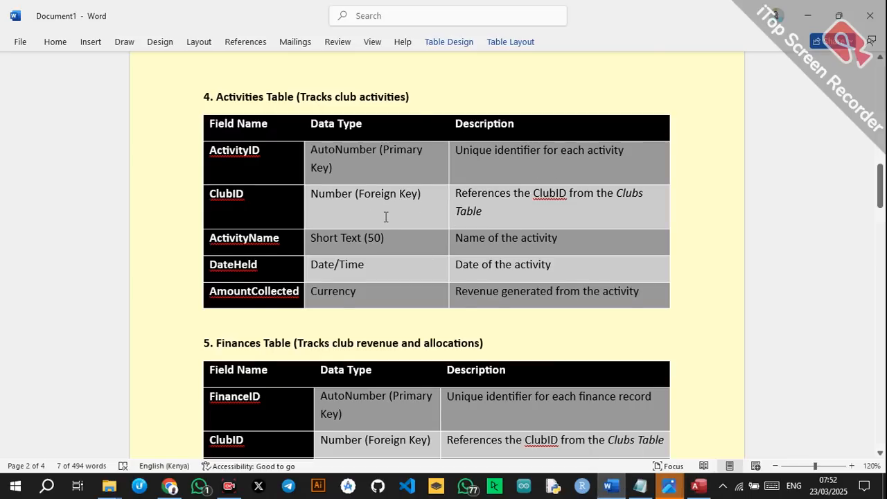
Scroll Word to the Finances Table field list, then return to ACTIVITIESTABLE in Access.
scroll(386, 219, "down", 3)
scroll(386, 219, "down", 5)
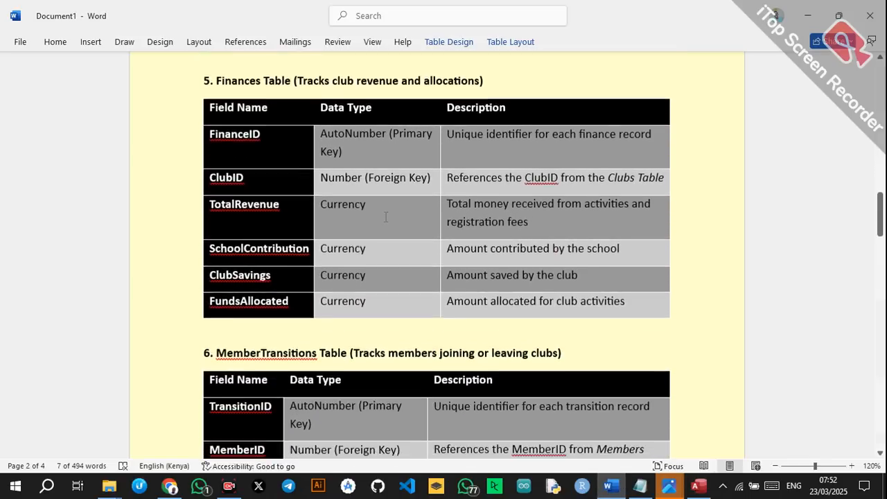
left_click(698, 485)
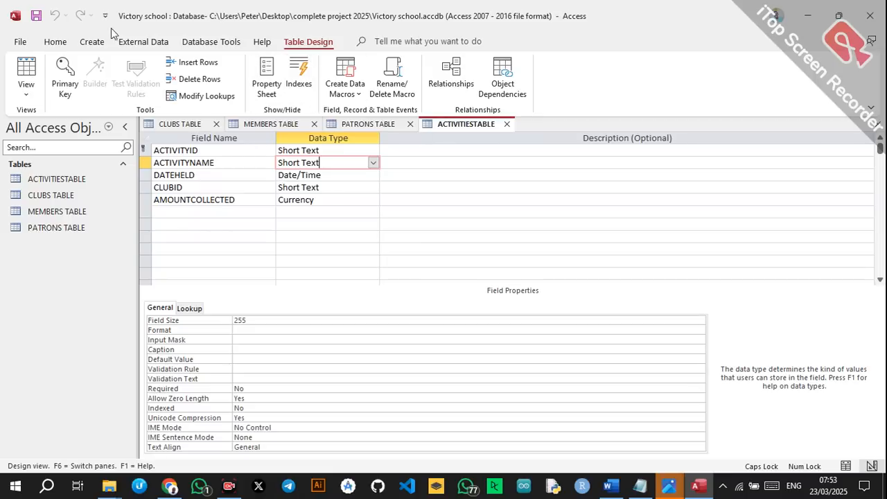
Create a new table design with fields FINANCEID and CLUBID.
left_click(96, 43)
left_click(108, 76)
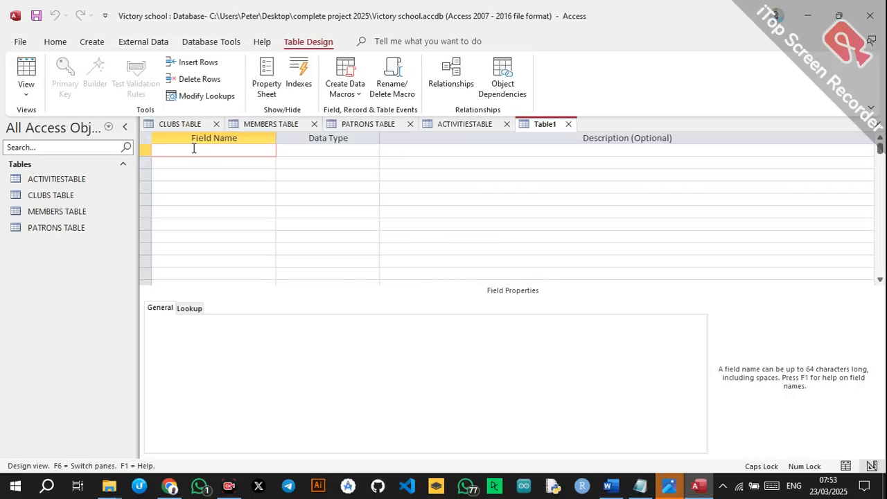
type("FINANCEID")
key("Down")
type("CLUBID")
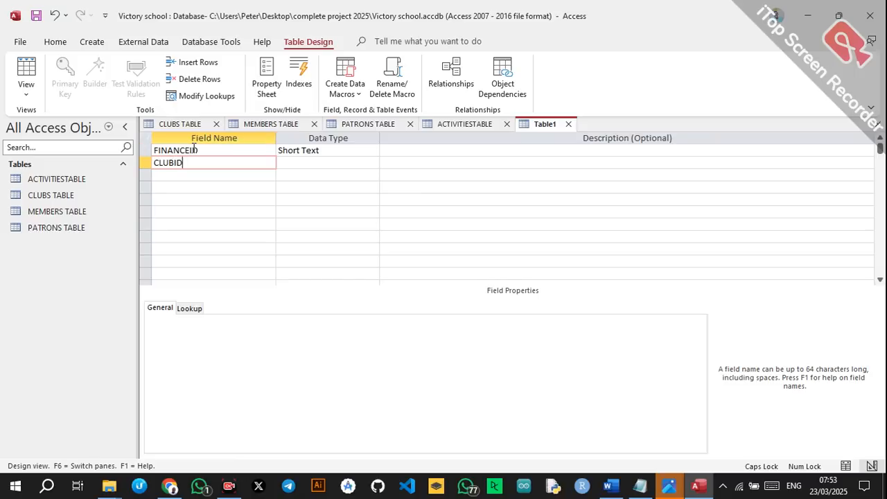
key("Down")
Add fields TOTALREVENUE, SCHOOL CONTRIBUTION, CLUBSAVINGS and FUNDSALLOCATED.
type("TOTALREVENUE")
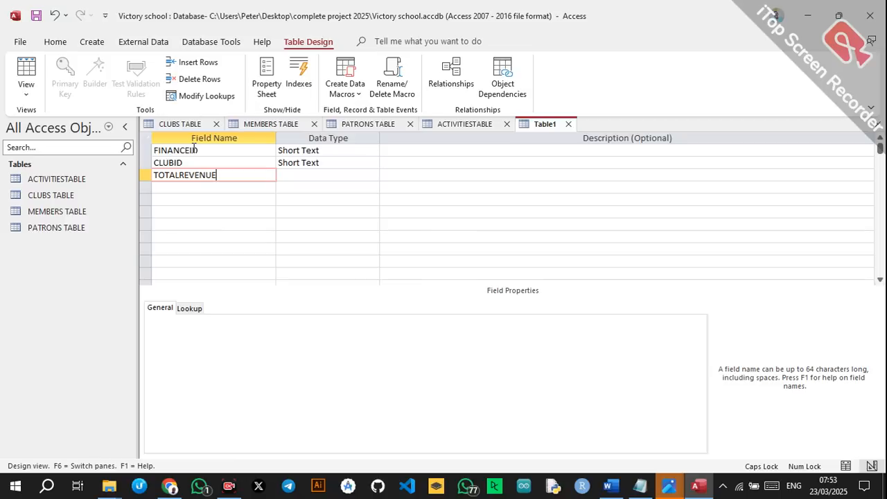
key("Down")
type("SC")
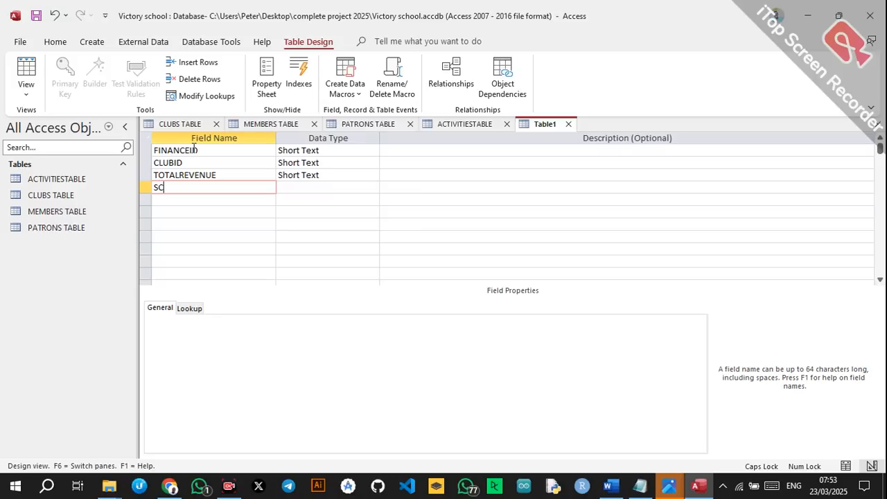
type("HOOL CONTRIBUTION")
key("Down")
type("C")
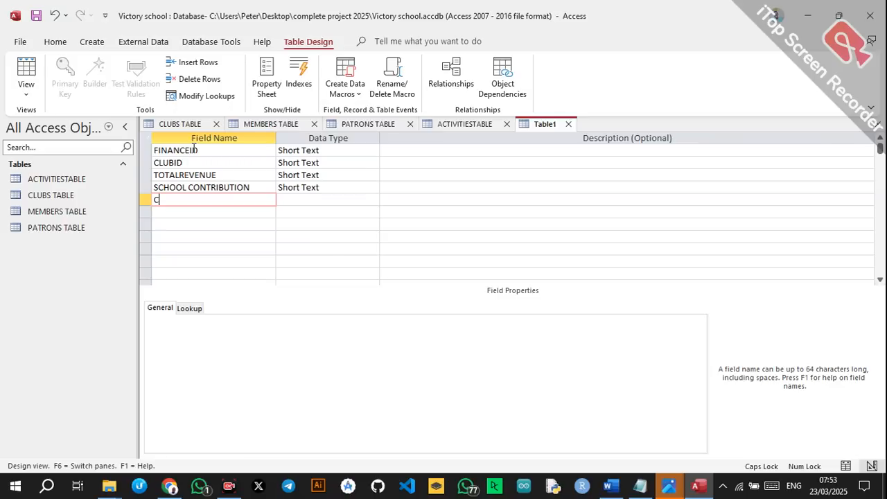
type("LUBSAVINGS")
key("Down")
type("FUNDSALLOCATED")
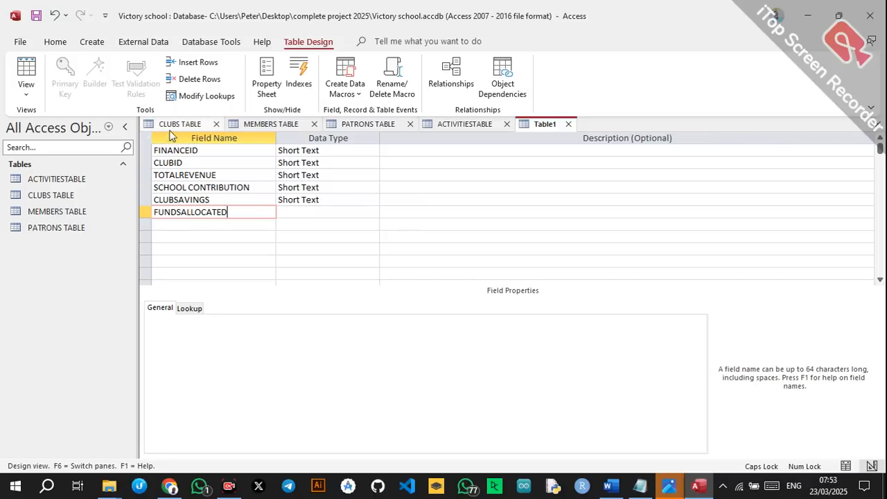
left_click(340, 196)
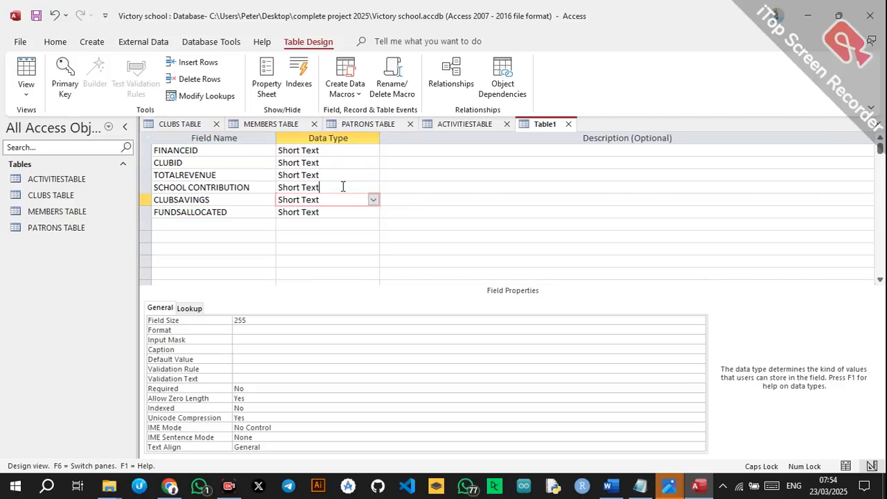
Make SCHOOL CONTRIBUTION a Calculated field with the expression 0.7*[TOTALREVENUE].
left_click(343, 187)
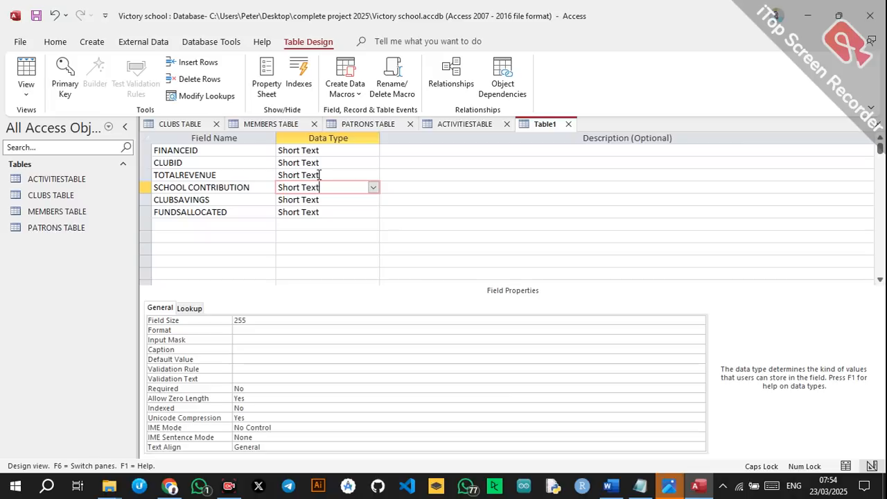
left_click(373, 188)
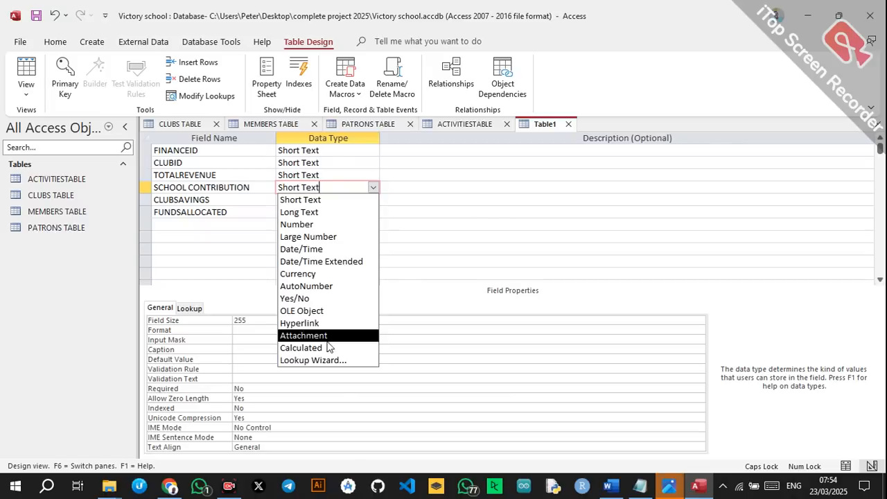
left_click(331, 274)
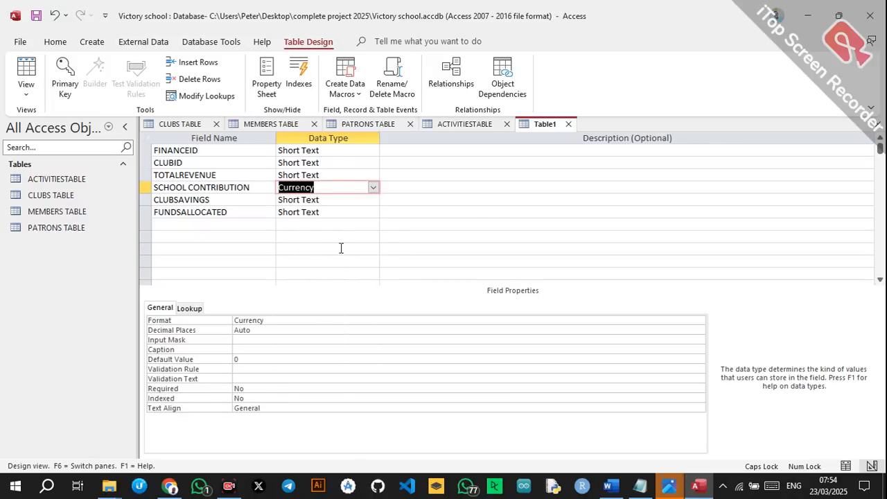
left_click(372, 188)
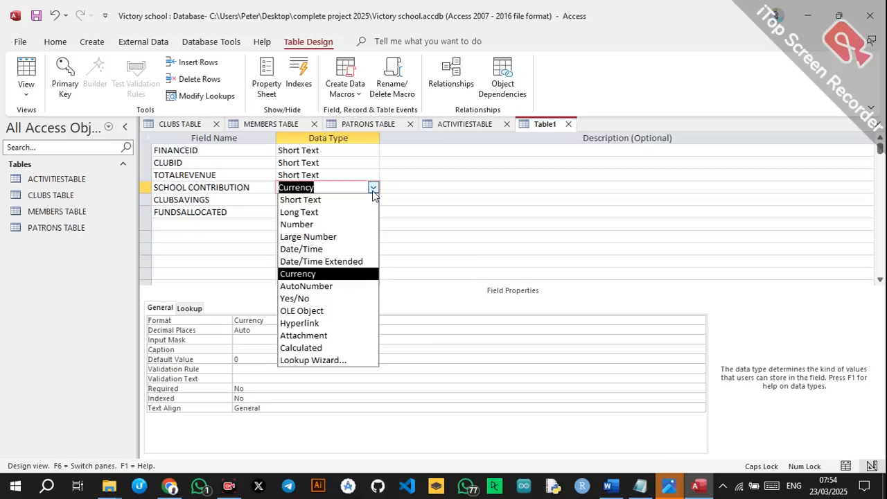
left_click(302, 348)
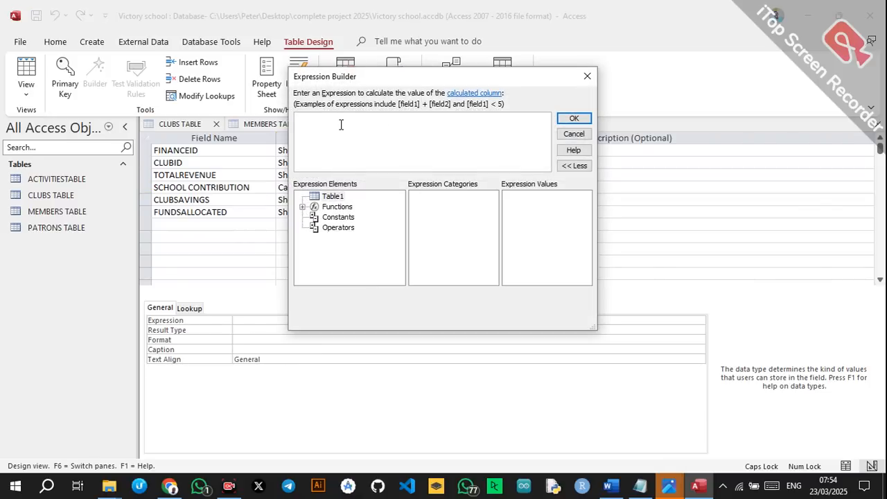
type("0.7*")
left_click_drag(391, 77, 473, 101)
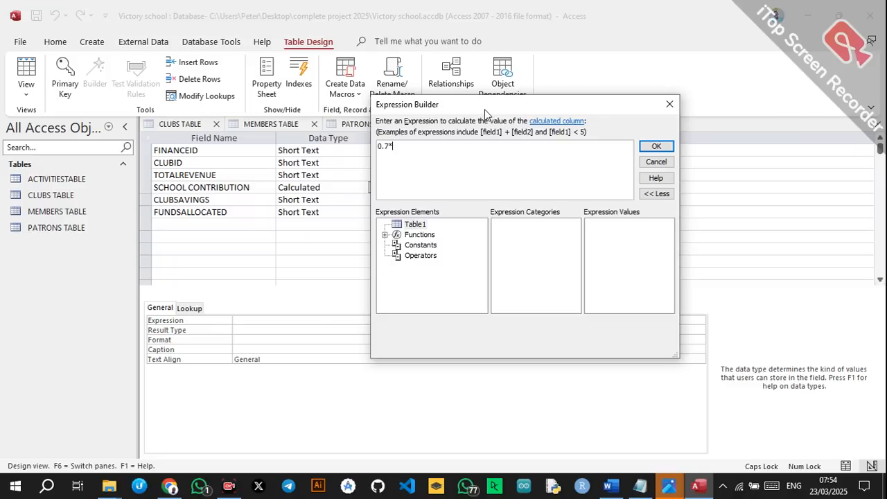
type("[TO")
key("BackSpace")
key("BackSpace")
type("VENUE]")
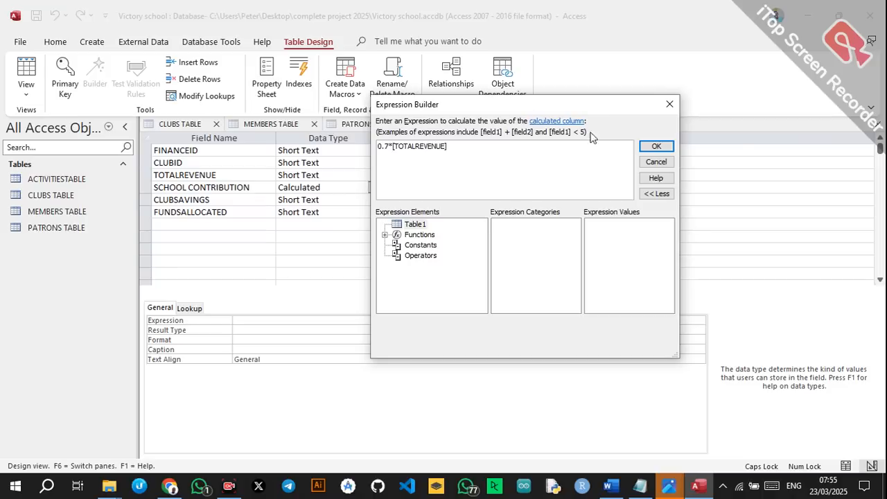
left_click(656, 146)
left_click(351, 201)
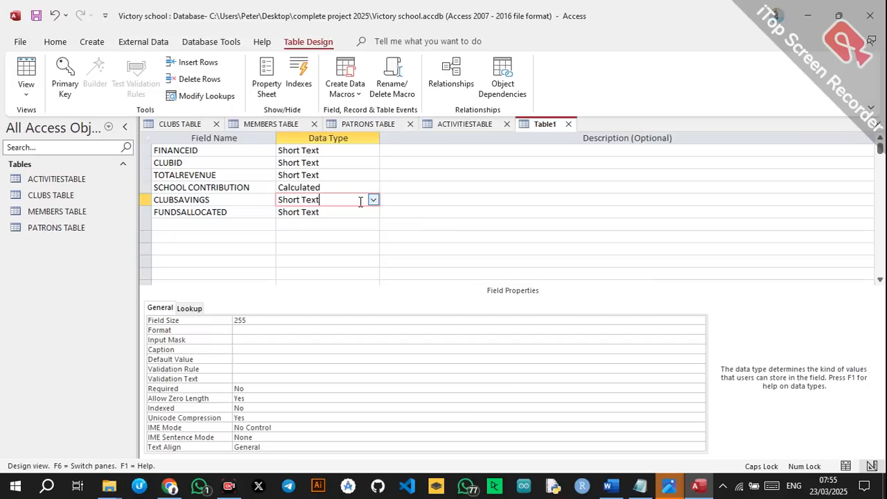
Change CLUBSAVINGS from Currency to a Calculated field with expression 0.3*[TOTALREVENUE].
left_click(373, 200)
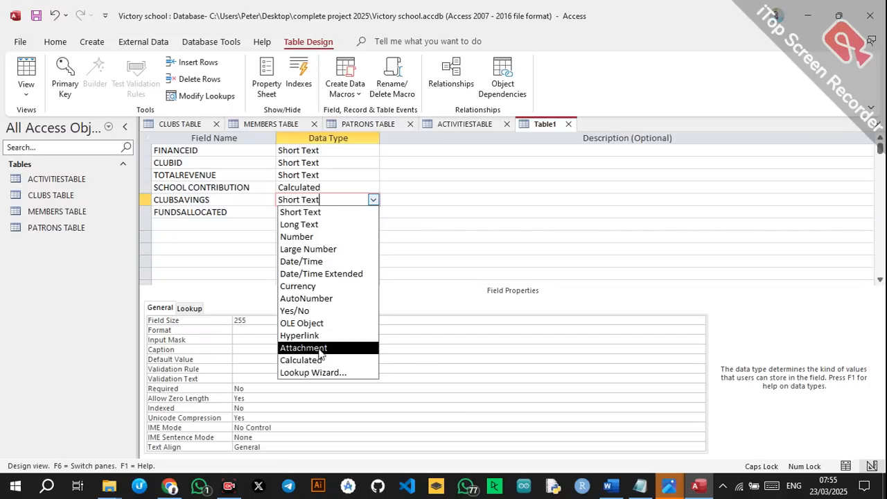
left_click(310, 295)
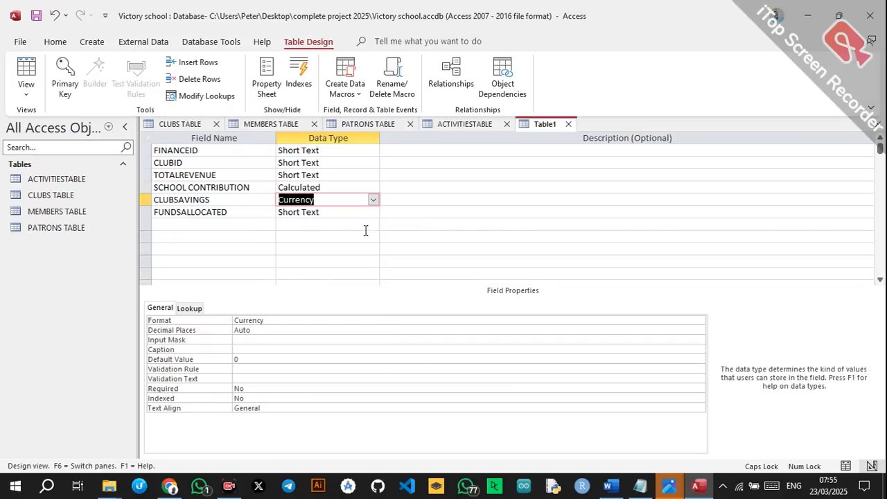
left_click(373, 200)
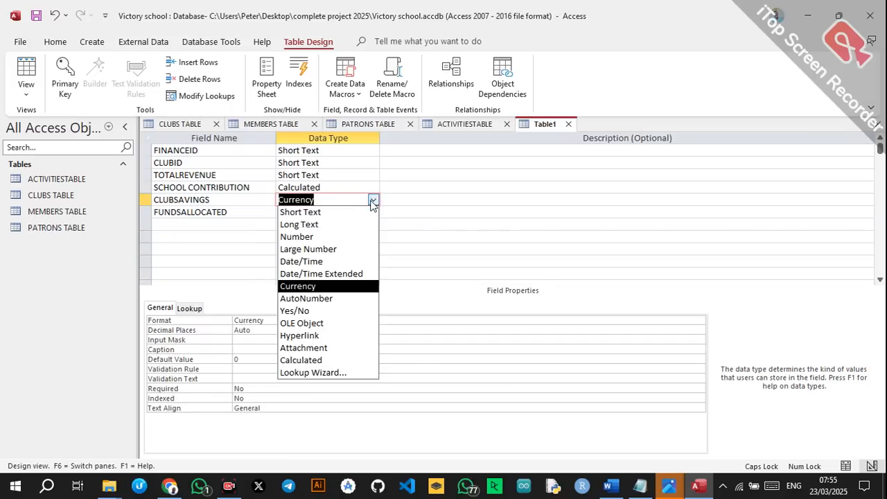
left_click(305, 360)
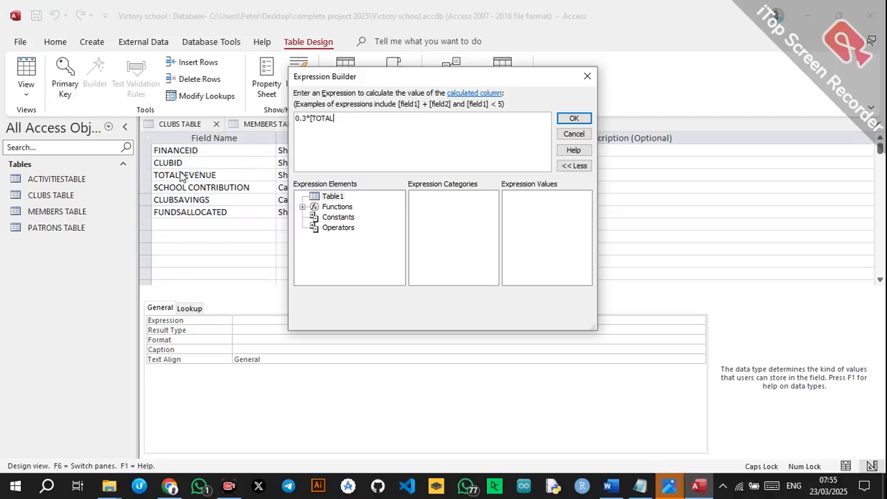
type("R")
left_click(581, 119)
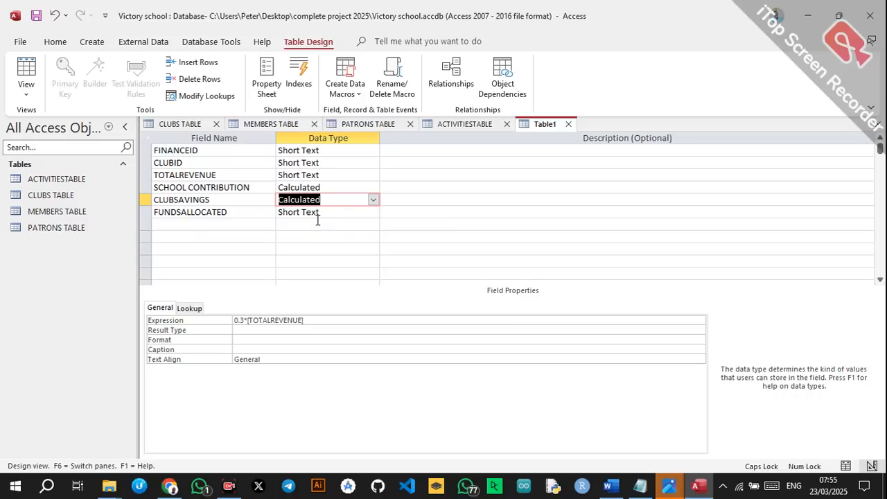
left_click(339, 201)
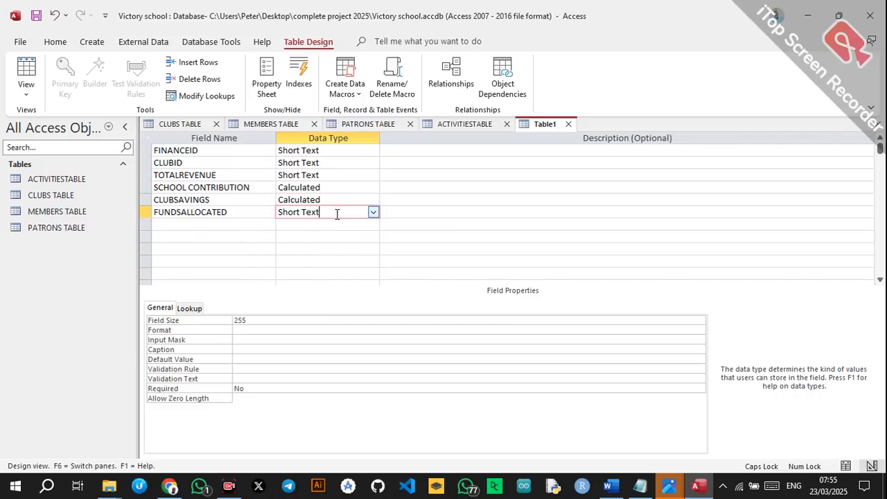
Set the FUNDSALLOCATED field's data type to Currency.
left_click(373, 213)
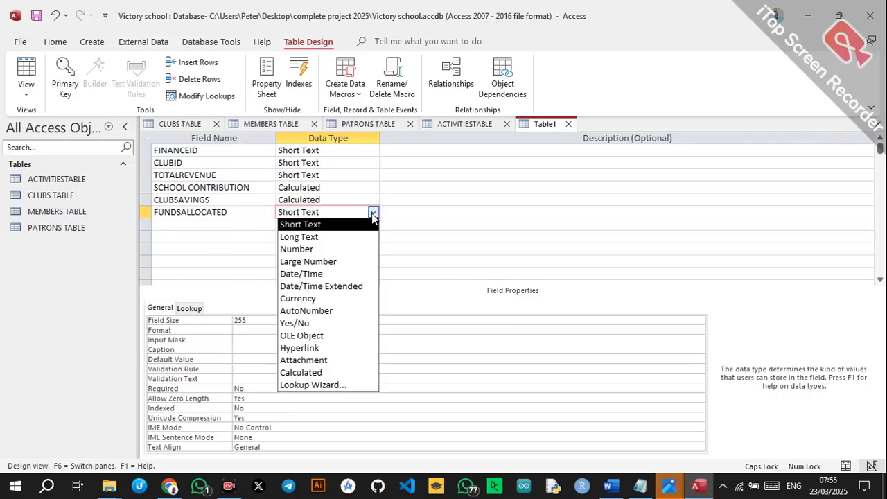
left_click(311, 298)
left_click(307, 175)
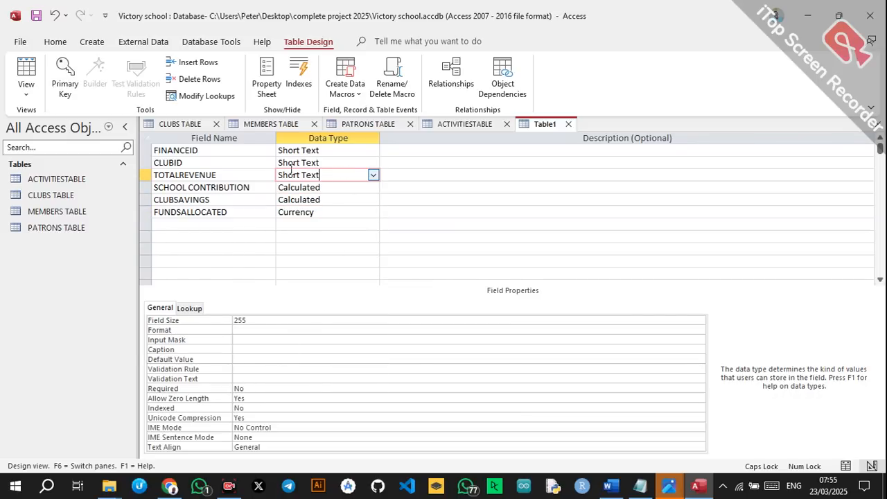
left_click(233, 147)
left_click(348, 163)
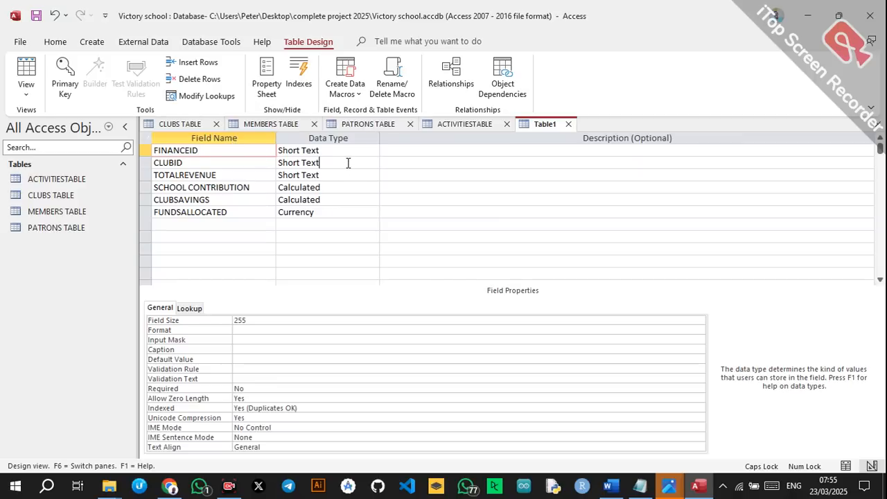
Make CLUBID a Lookup Wizard field drawing ClubID from CLUBS TABLE, agreeing to save the table.
left_click(373, 163)
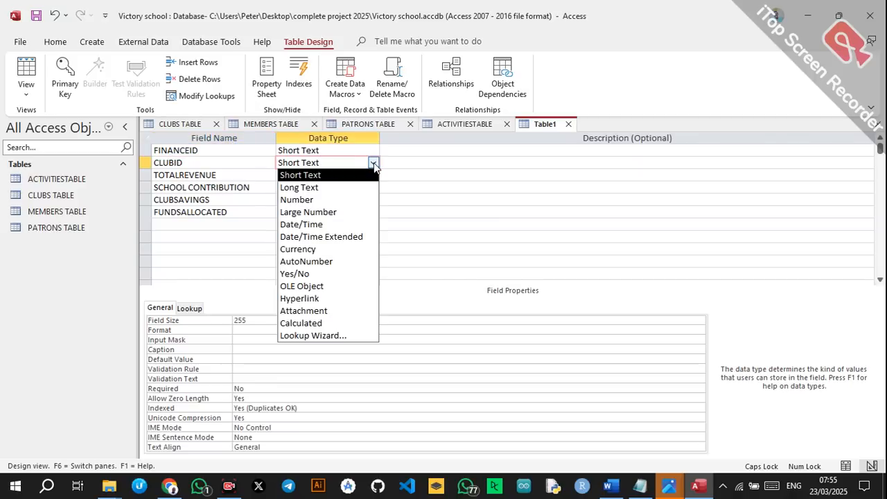
left_click(313, 335)
left_click(518, 286)
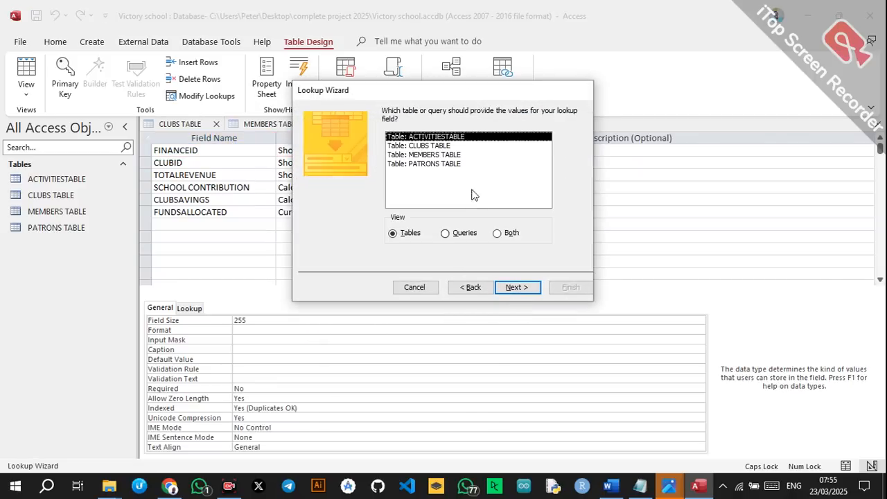
left_click(449, 147)
left_click(524, 292)
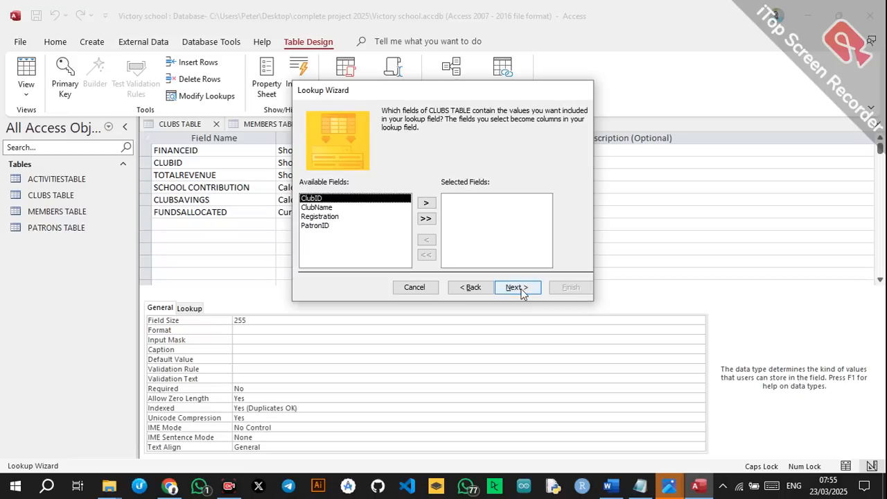
left_click(426, 203)
left_click(519, 287)
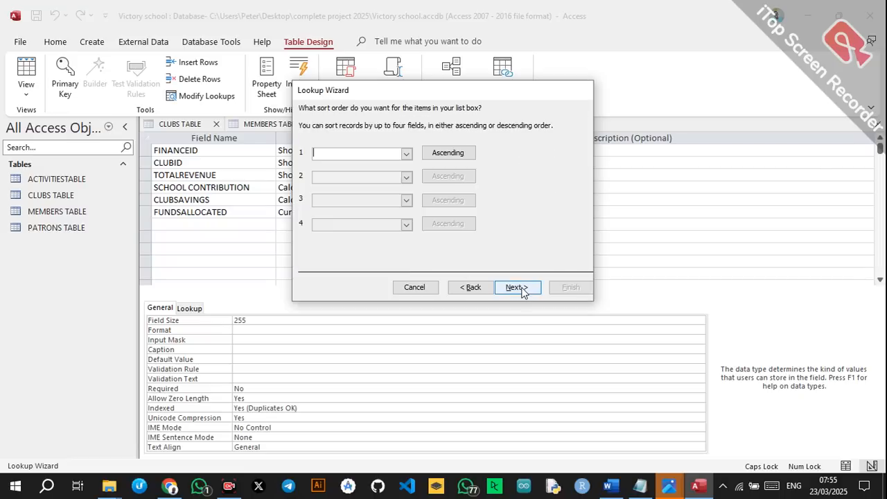
left_click(524, 291)
left_click(526, 291)
left_click(570, 287)
left_click(476, 276)
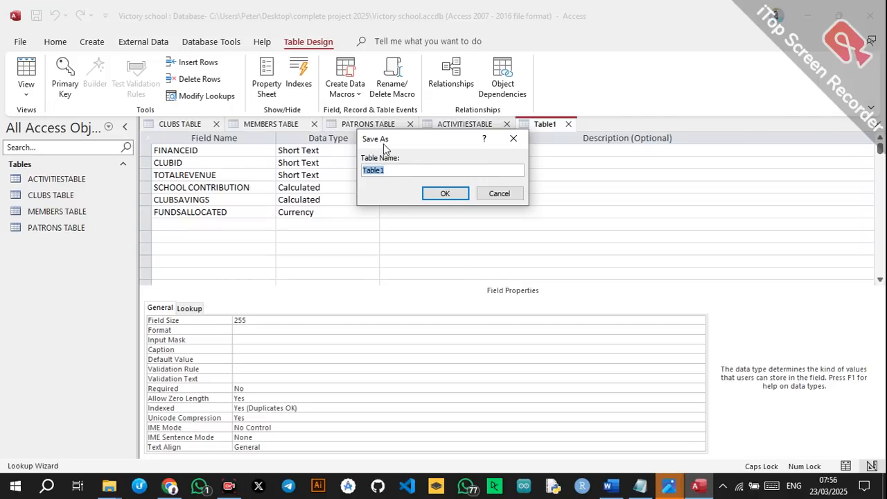
Save the table as FINANCE TABLE without an automatic key, then make FINANCEID the primary key.
type("FINANCE TABLE")
left_click(426, 197)
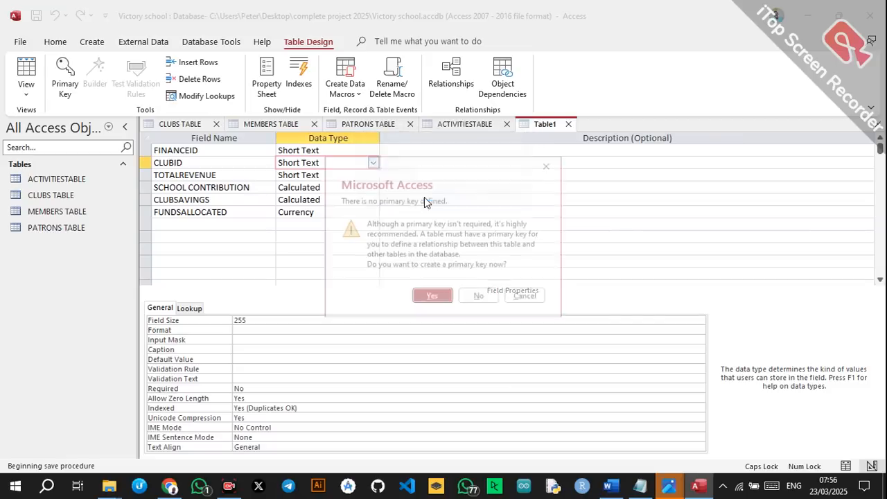
left_click(481, 297)
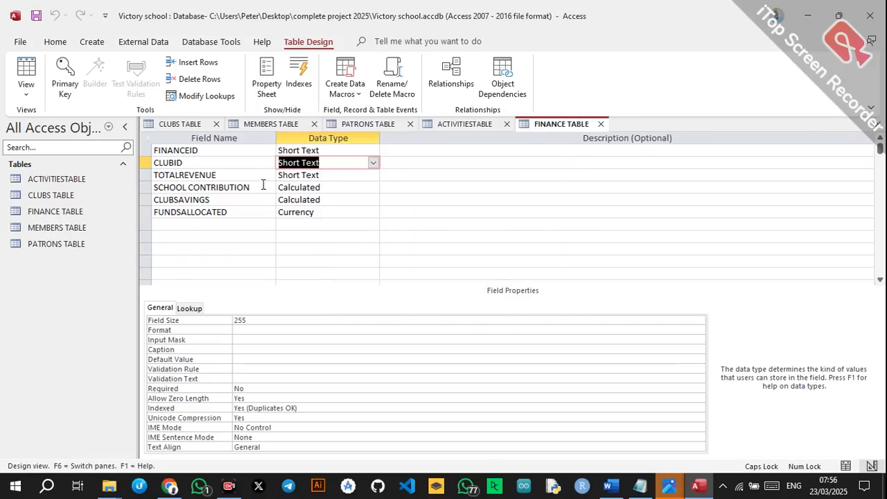
left_click(214, 151)
right_click(214, 151)
left_click(251, 157)
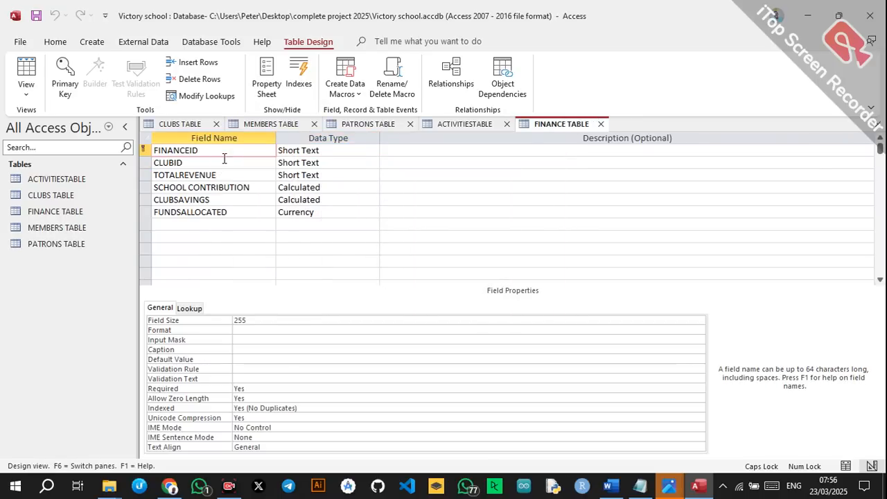
Set TOTALREVENUE to Currency and save, accepting the dependent calculated columns warning.
left_click(286, 174)
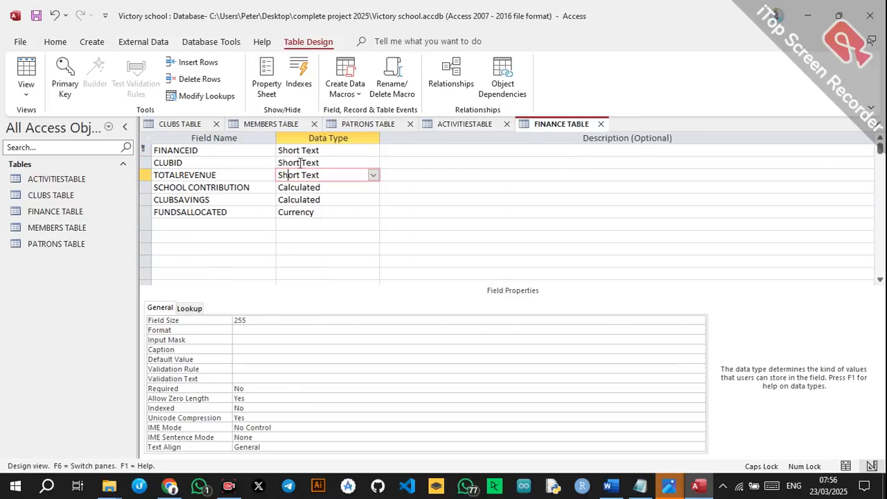
left_click(300, 162)
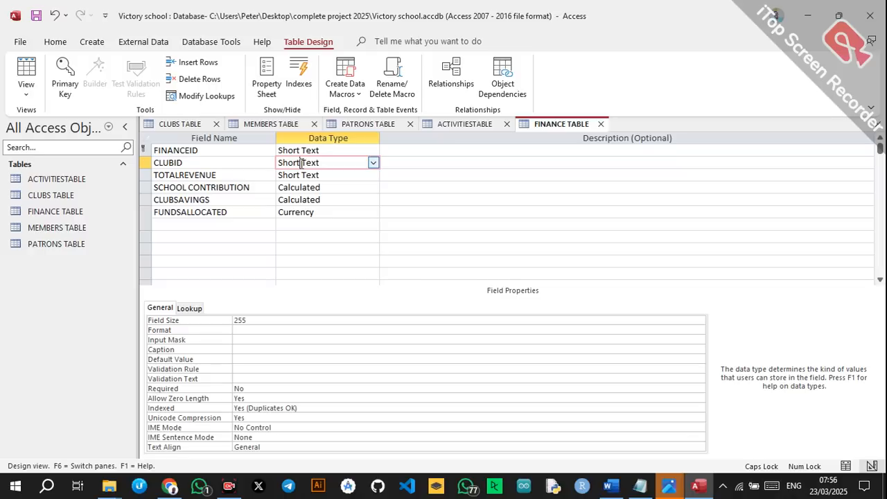
left_click(359, 175)
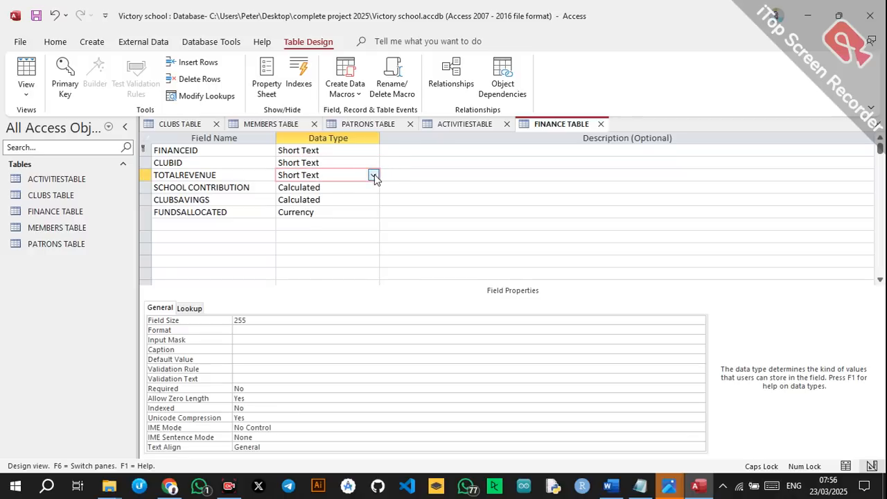
left_click(373, 175)
left_click(317, 262)
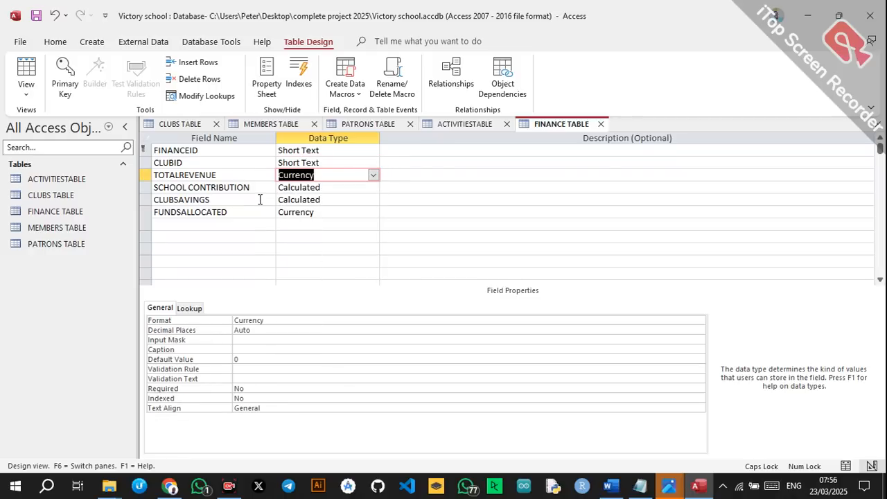
left_click(257, 200)
key("ctrl+s")
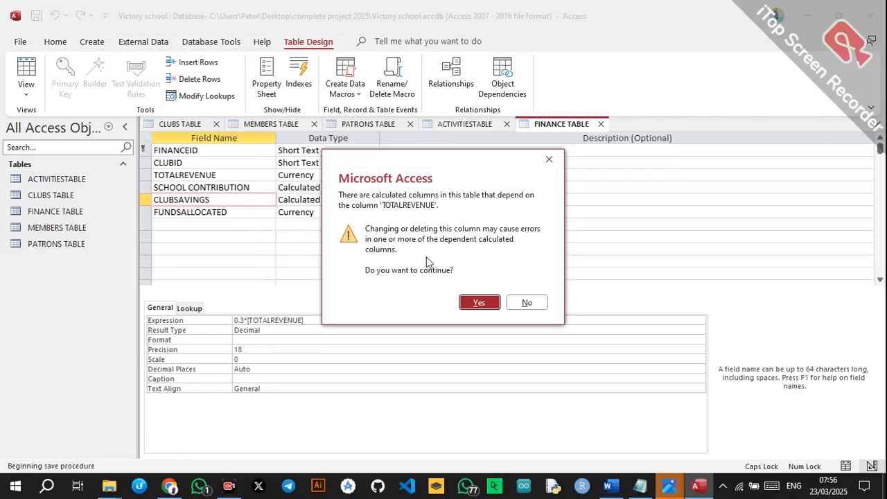
left_click(478, 303)
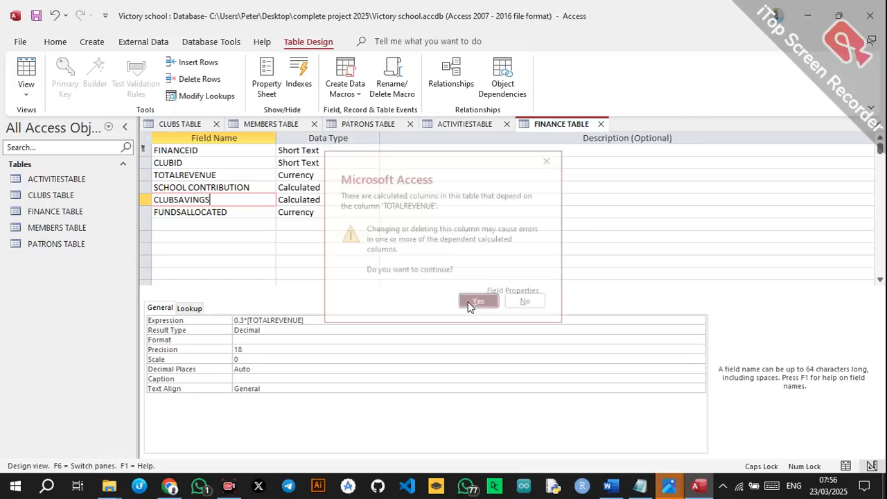
left_click(330, 199)
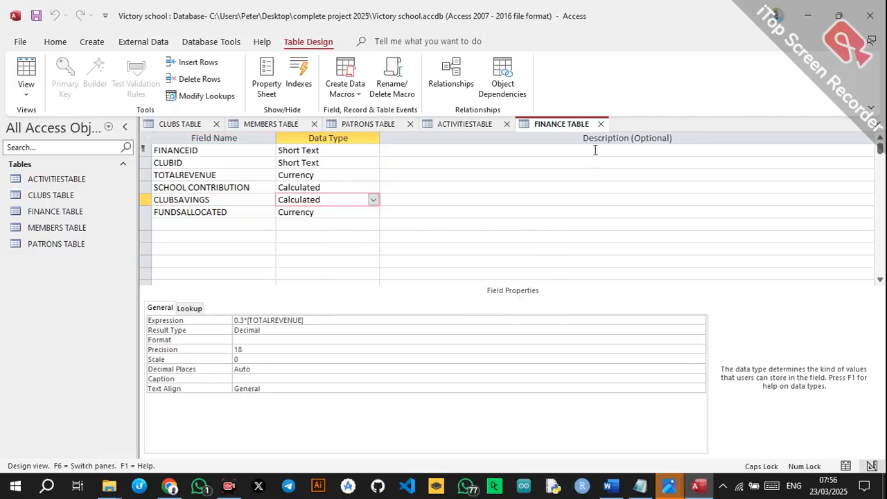
left_click(609, 486)
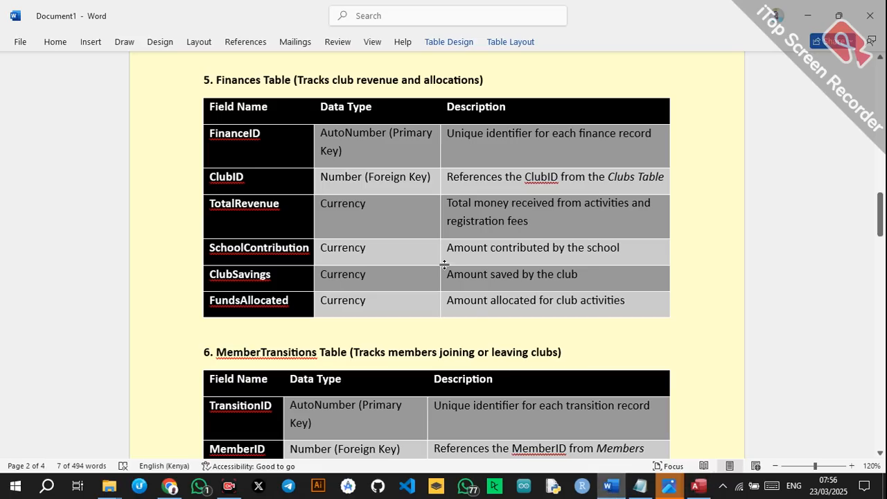
Scroll the Word specification to the MemberTransitions table with TransitionID, MemberID, ClubID, Status, DateChanged.
scroll(444, 264, "down", 3)
scroll(445, 264, "down", 3)
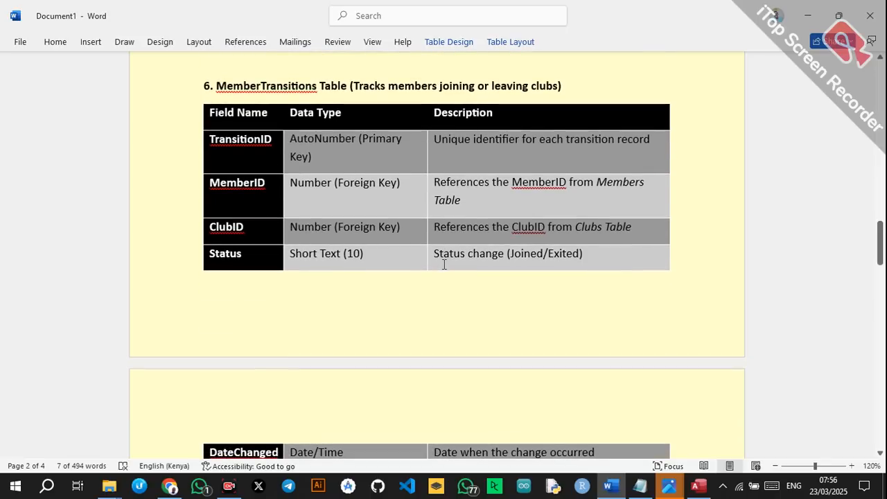
scroll(459, 209, "down", 1)
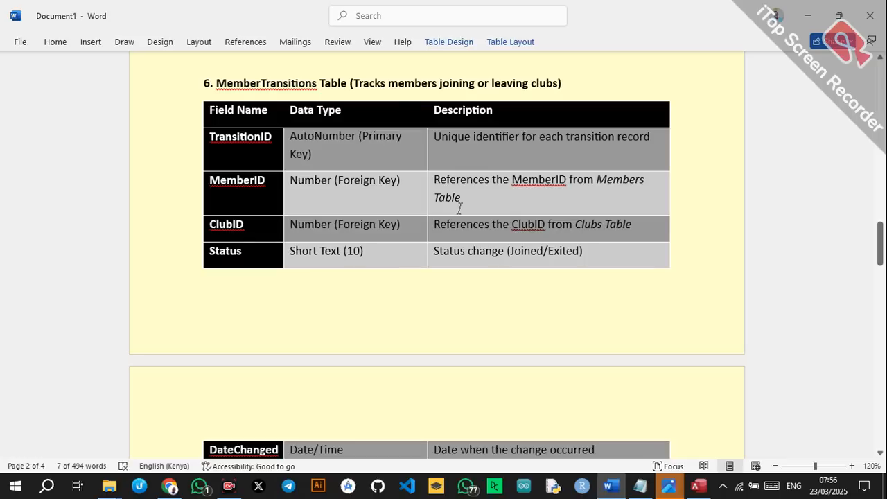
scroll(459, 209, "down", 1)
scroll(458, 209, "up", 1)
scroll(325, 165, "down", 2)
right_click(325, 165)
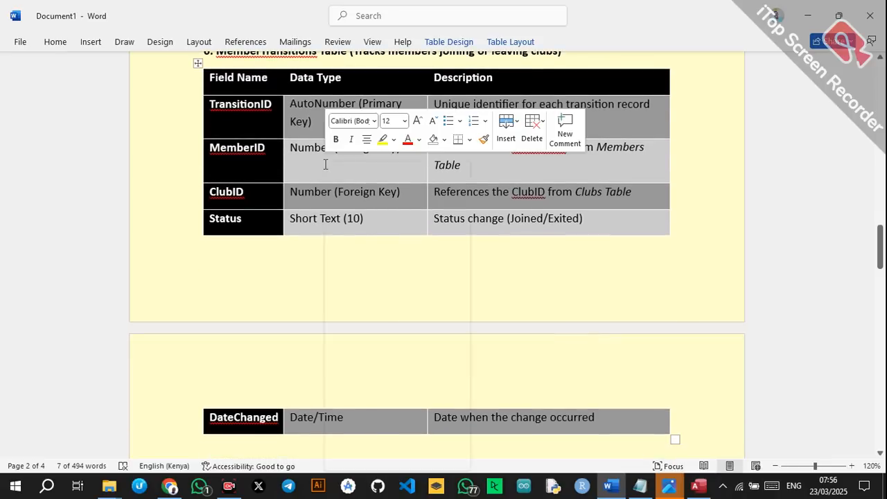
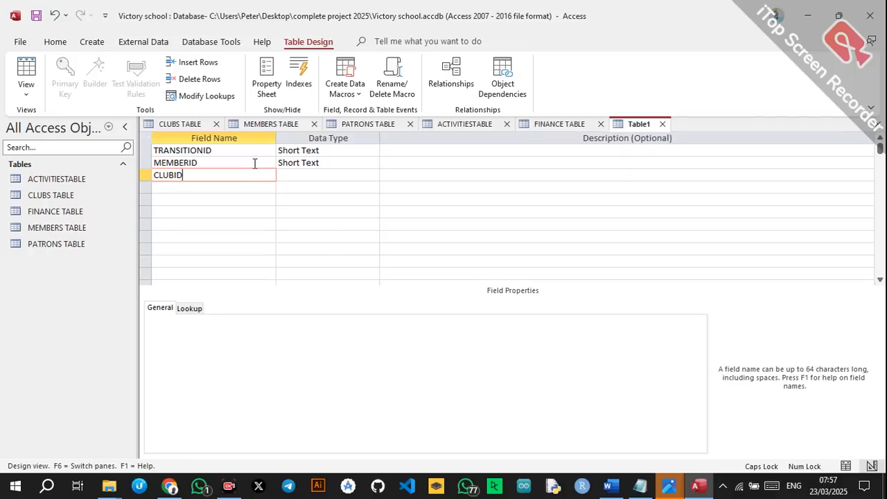
Add STATUS and DATECHANGED as the fourth and fifth field names.
key("Down")
type("STAT")
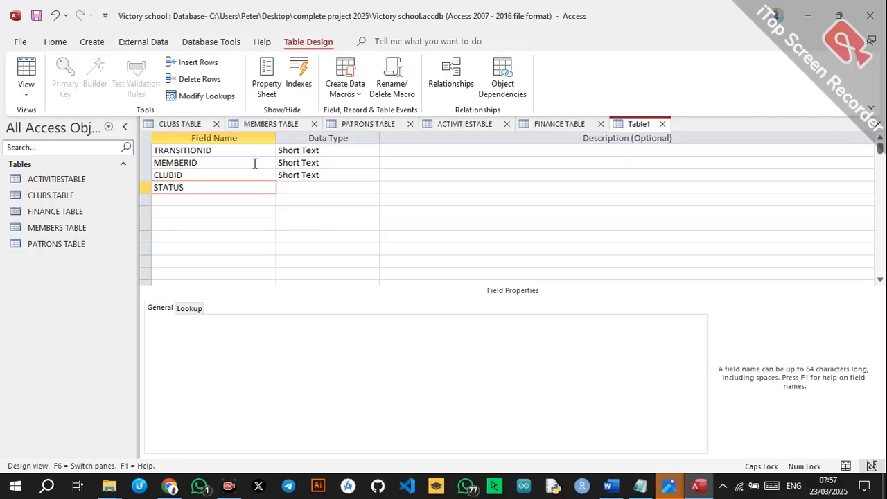
key("Down")
type("DA")
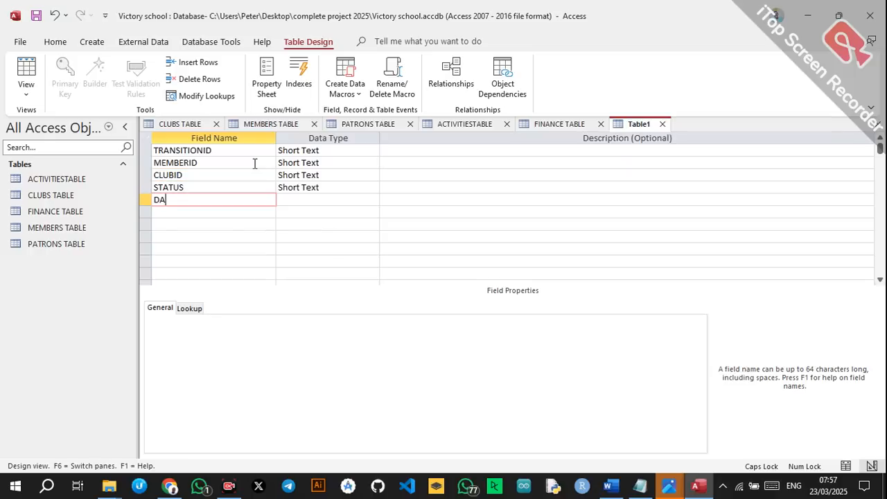
type("TECHANGED")
Make TRANSITIONID the table's primary key.
left_click(259, 147)
right_click(249, 154)
left_click(264, 159)
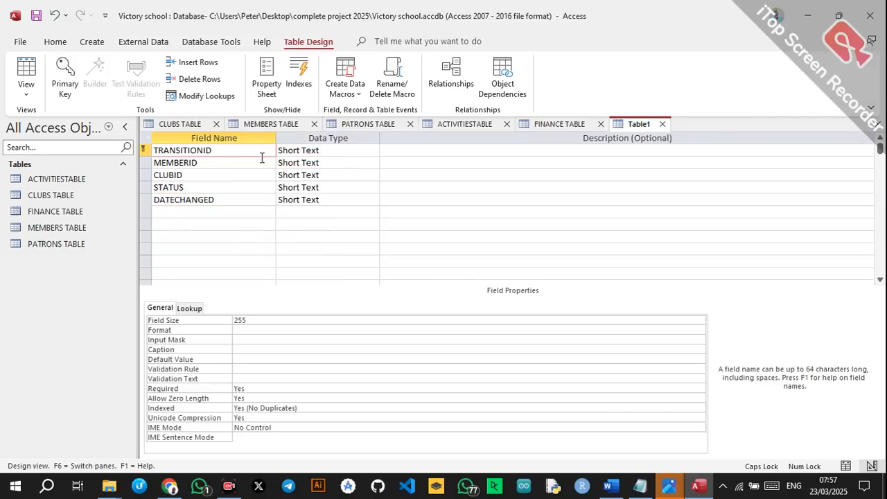
left_click(275, 164)
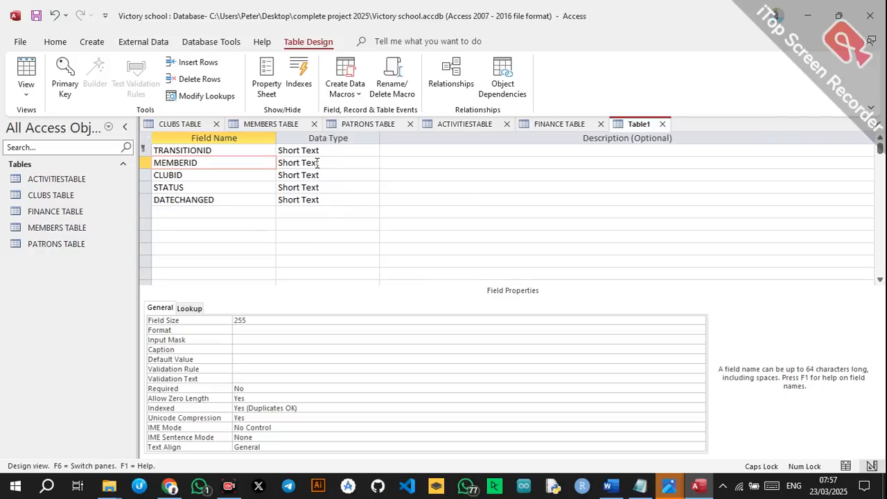
left_click(337, 161)
left_click(372, 163)
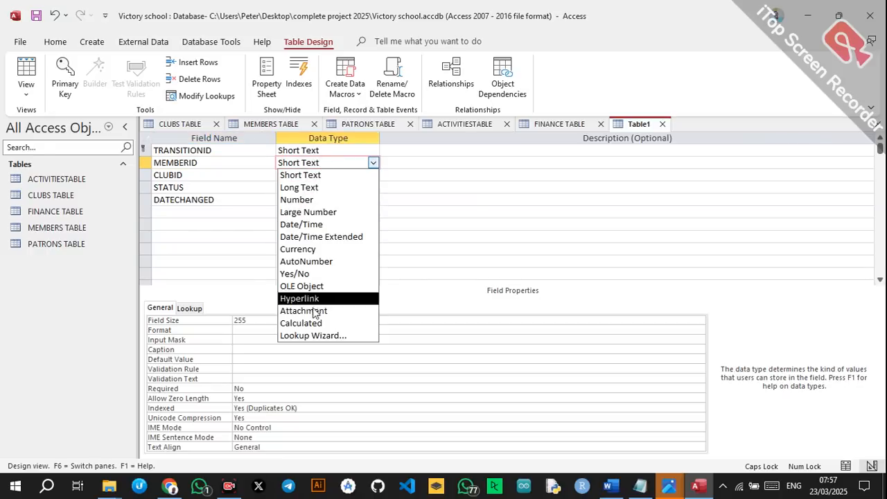
Turn MEMBERID into a lookup of MemberID from MEMBERS TABLE with the Lookup Wizard.
left_click(302, 335)
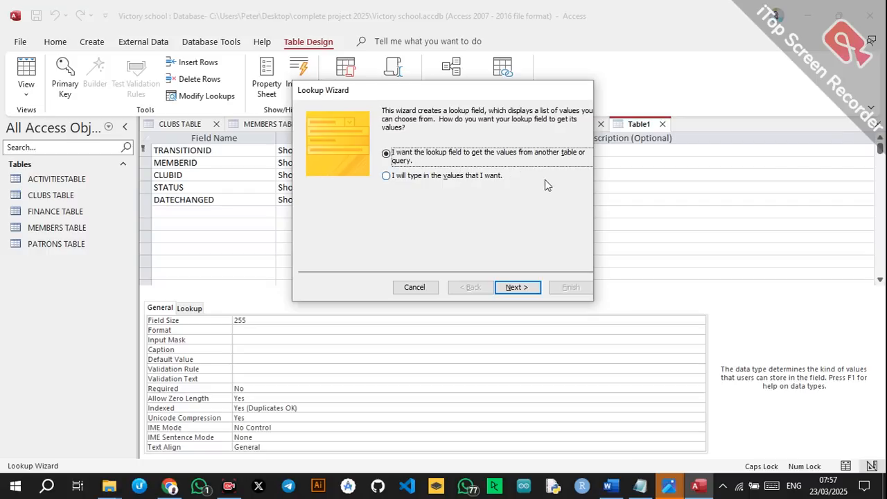
left_click(517, 287)
left_click(436, 164)
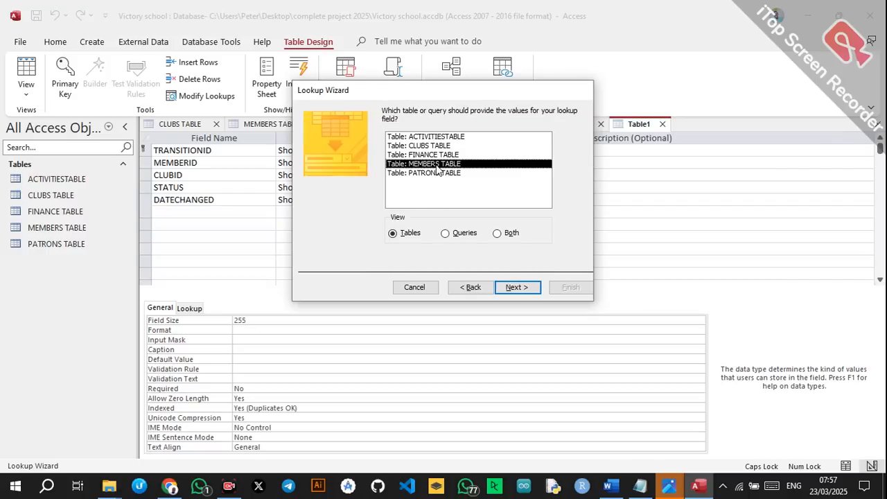
left_click(517, 288)
left_click(426, 203)
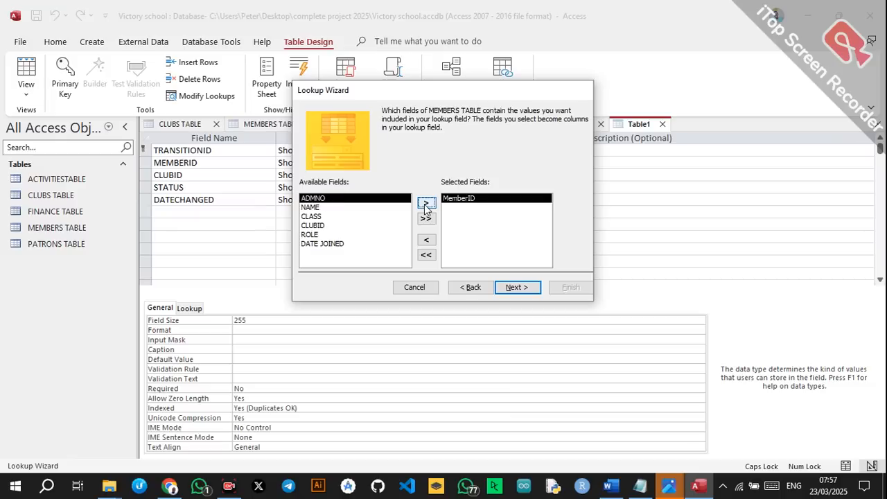
left_click(529, 286)
left_click(528, 286)
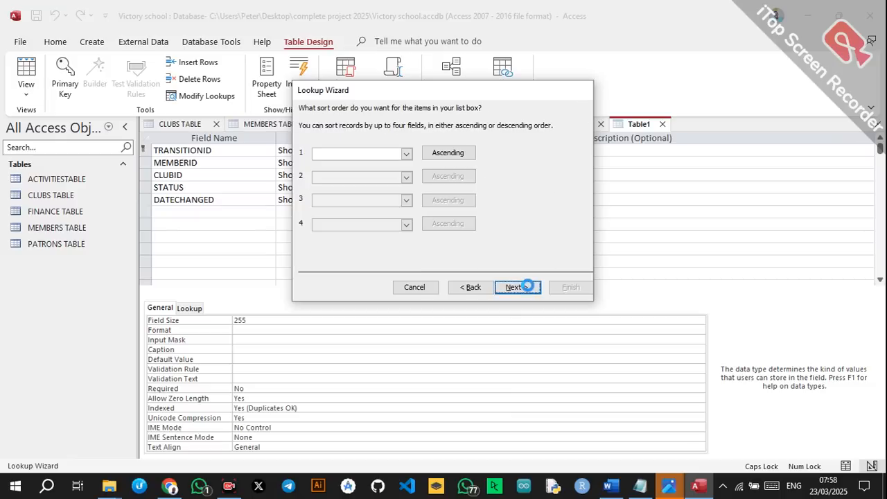
left_click(571, 287)
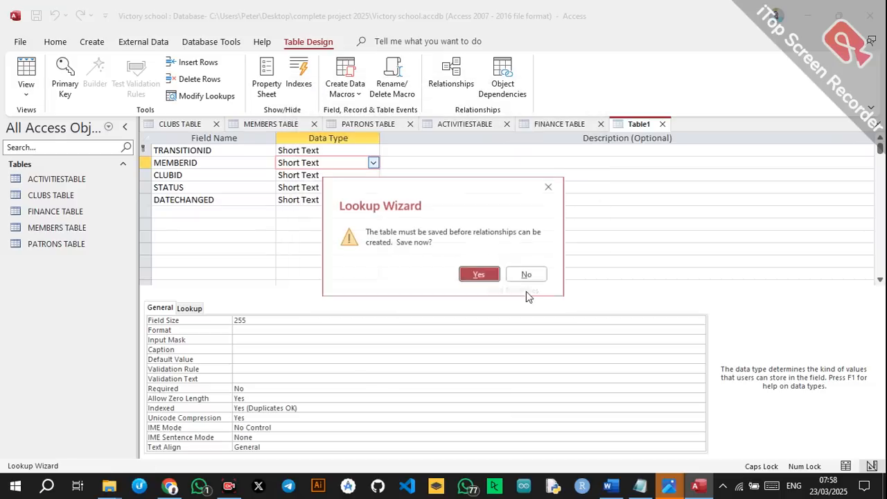
Save the new table as MEMBERTRANSITIONS when prompted.
left_click(478, 275)
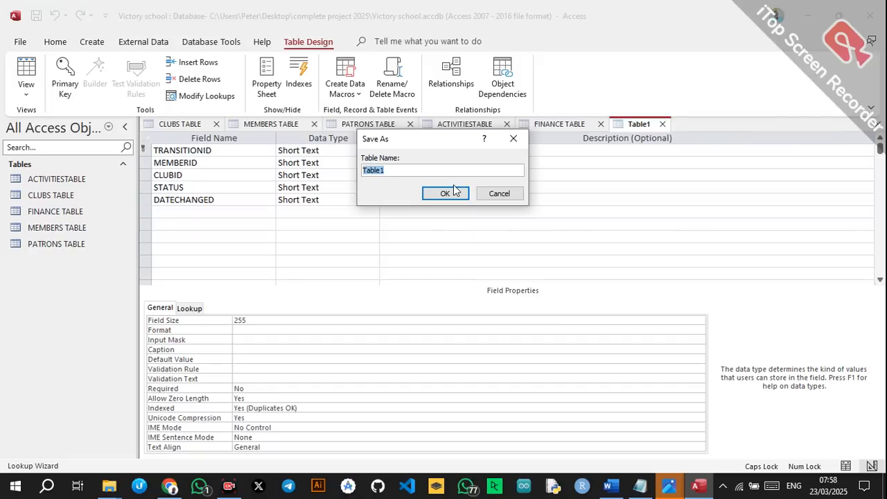
type("MEMBERTRANSITIONS")
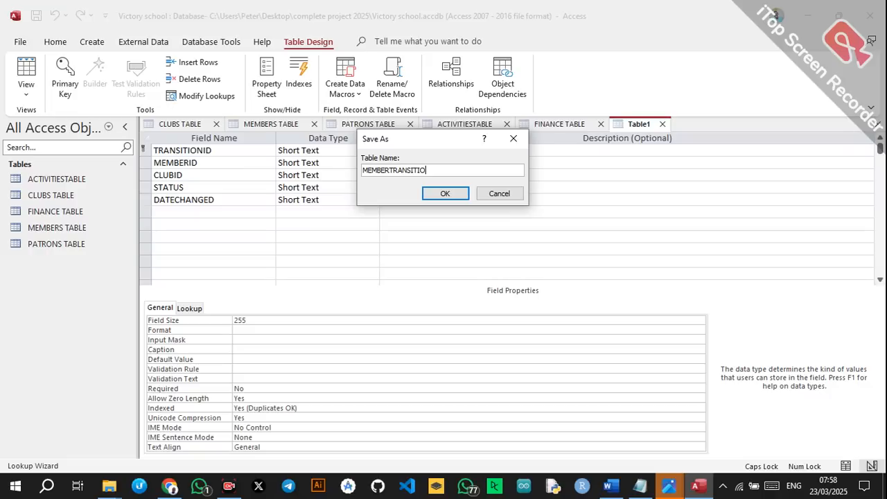
left_click(455, 194)
Turn CLUBID into a lookup of ClubID from CLUBS TABLE, saving the table when prompted.
left_click(347, 174)
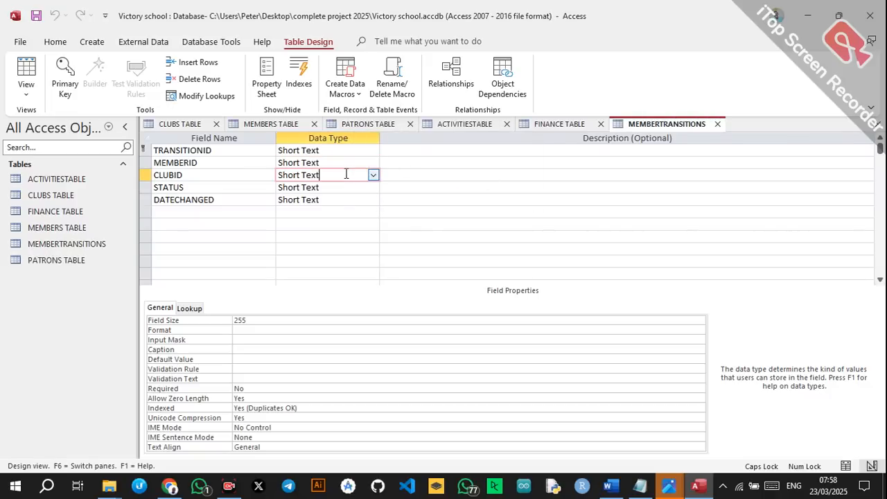
left_click(372, 176)
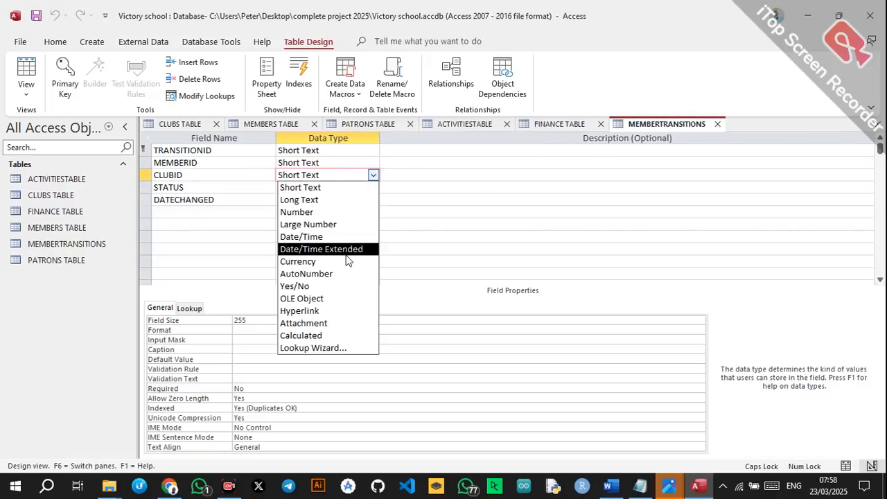
left_click(321, 347)
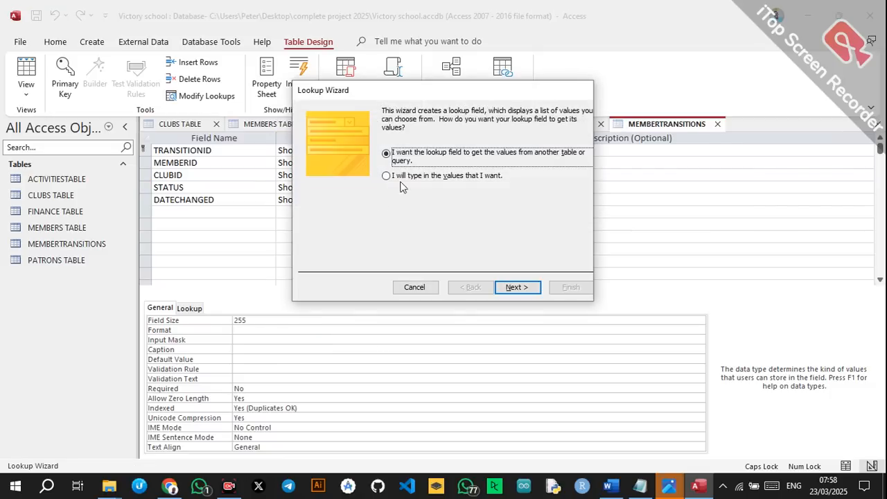
left_click(518, 287)
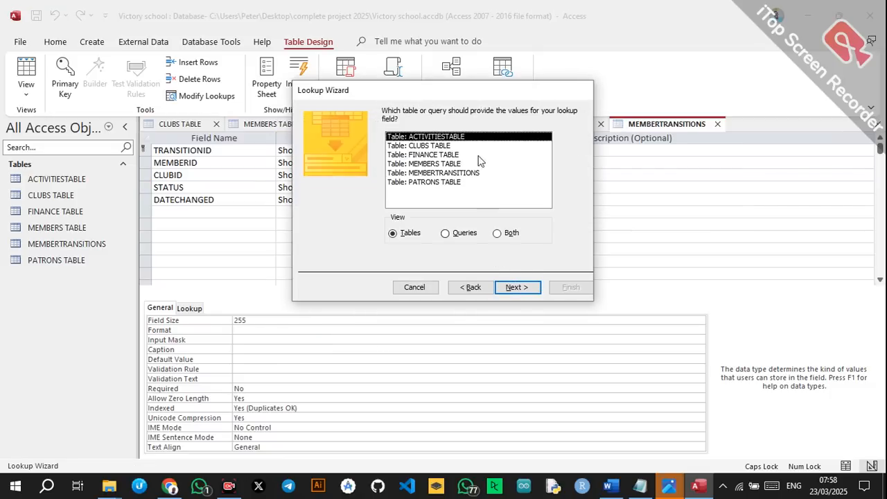
left_click(440, 147)
left_click(518, 287)
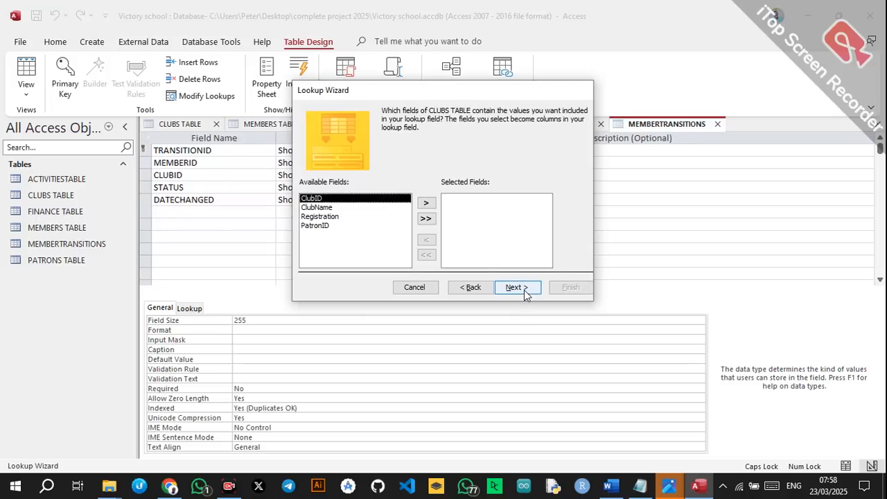
left_click(425, 205)
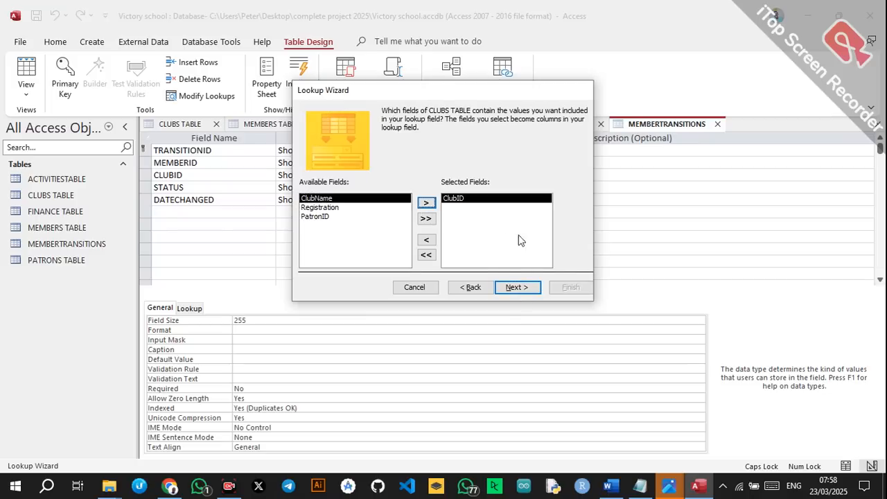
left_click(517, 287)
left_click(518, 287)
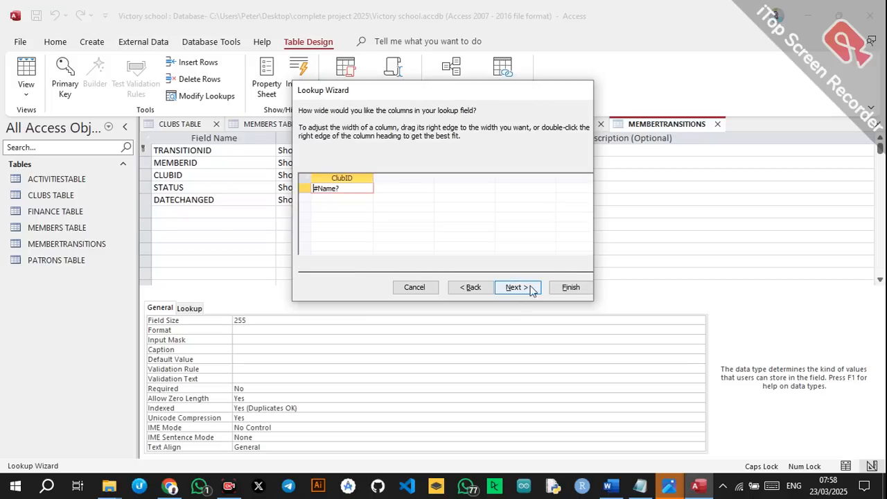
left_click(569, 288)
left_click(481, 273)
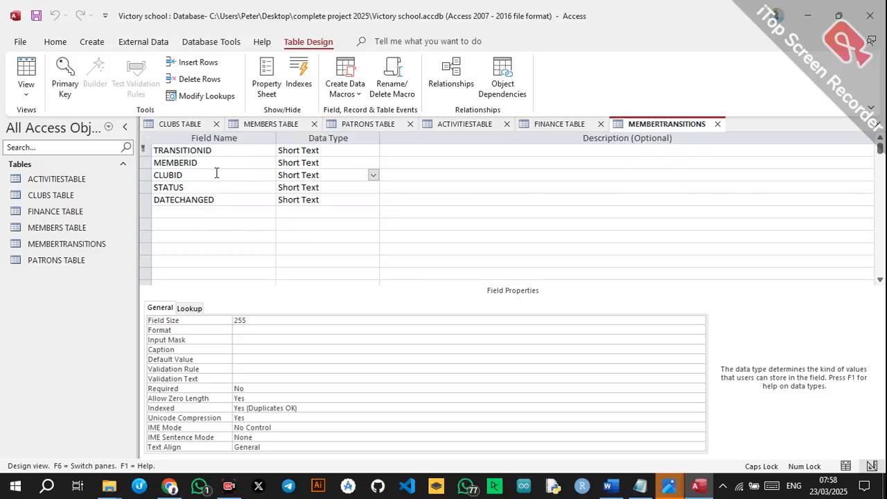
left_click(309, 187)
Make STATUS a lookup with the typed-in values EXITED and ACTIVE.
left_click(373, 187)
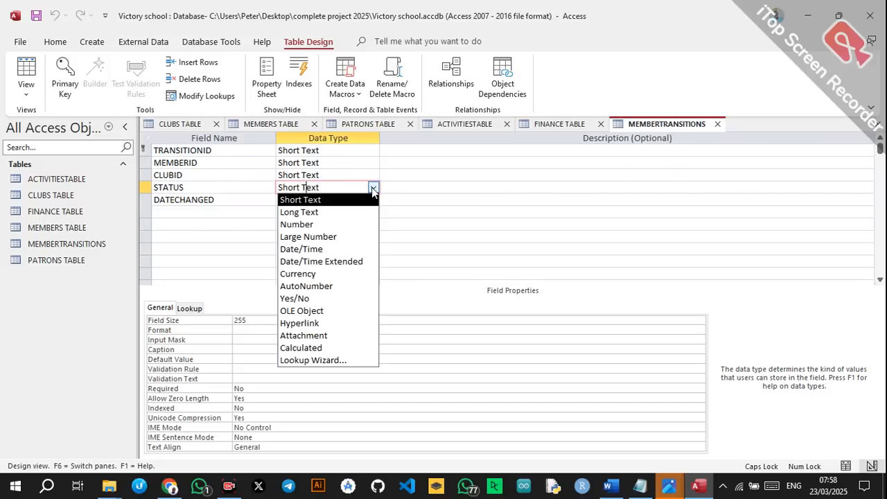
left_click(323, 361)
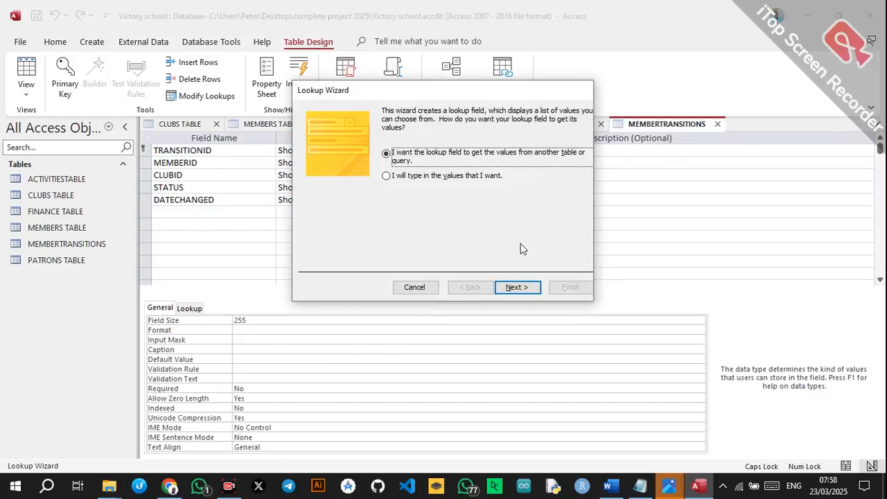
left_click(444, 181)
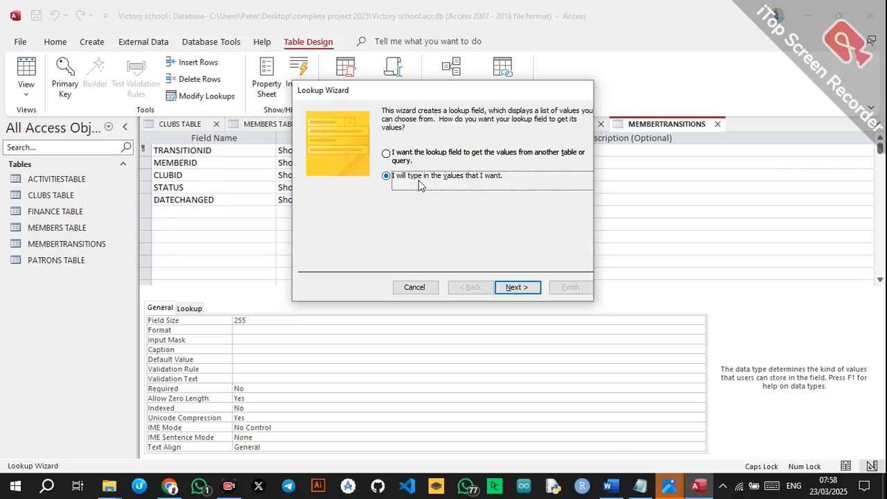
left_click(516, 287)
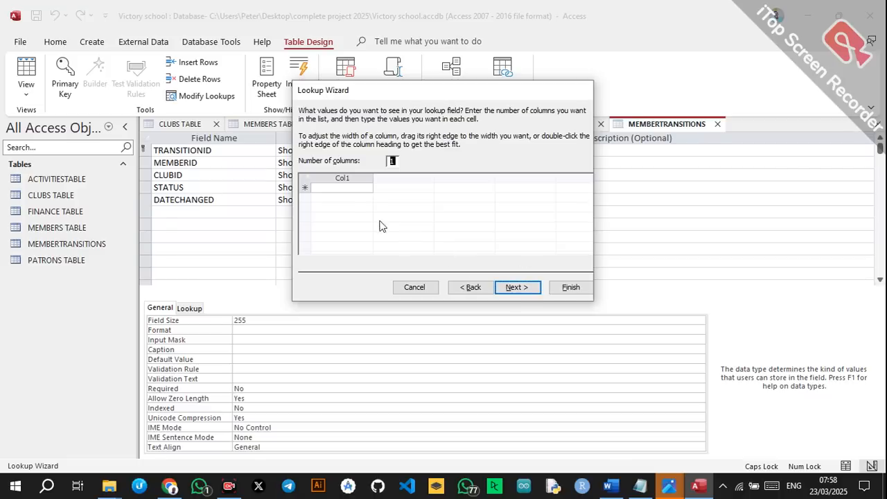
left_click(354, 191)
left_click(351, 188)
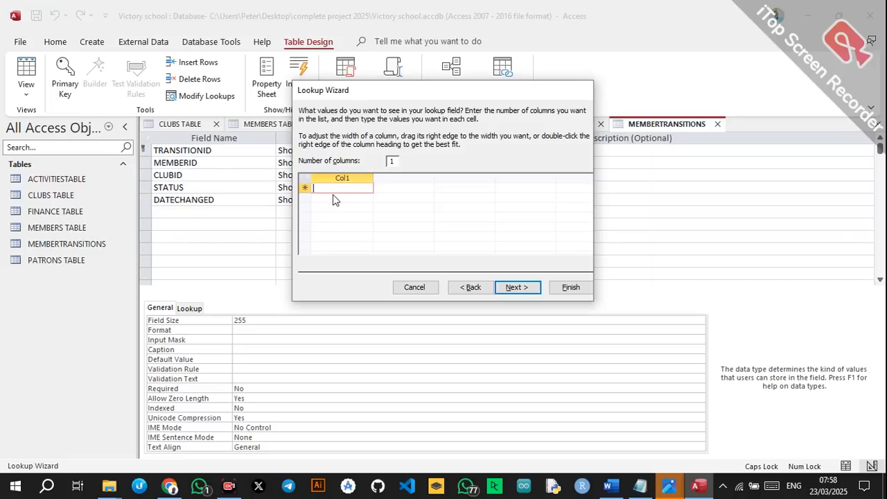
type("EXITED")
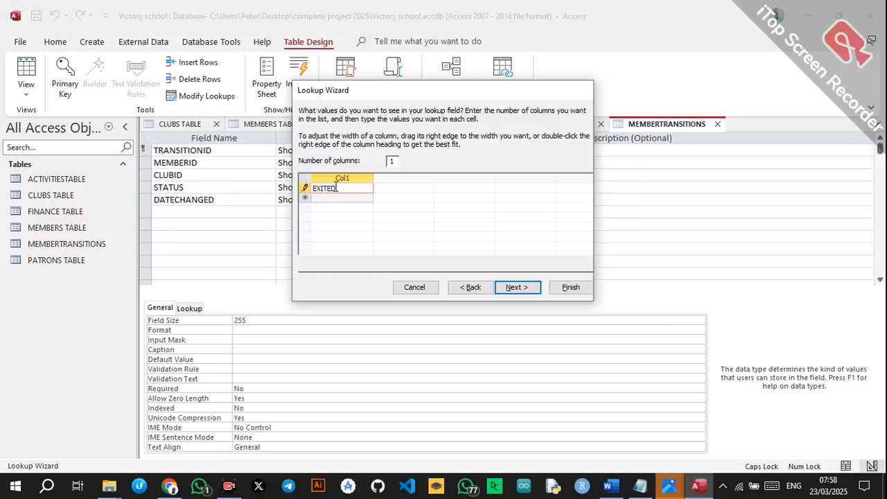
left_click(334, 198)
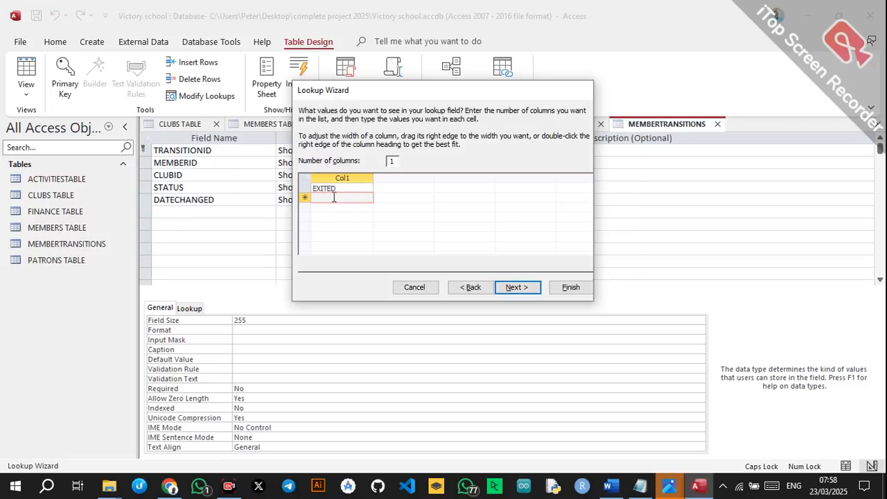
type("ACTIVE")
left_click(525, 286)
left_click(554, 287)
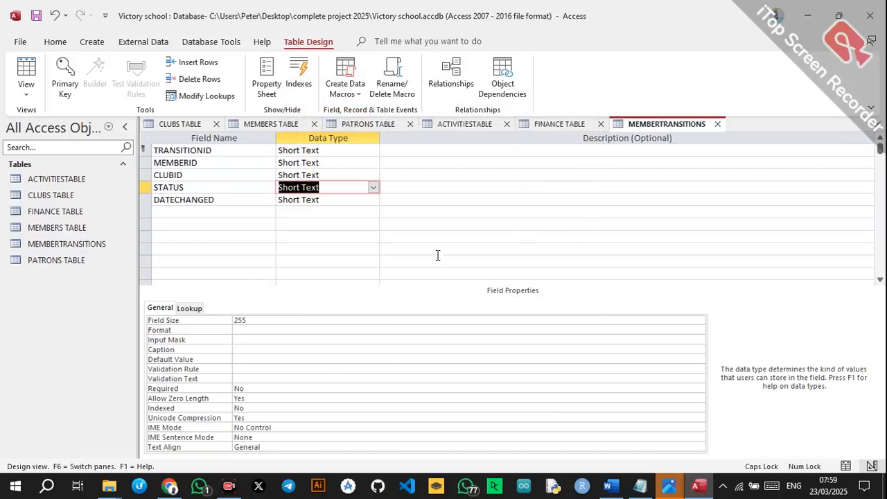
Set DATECHANGED to Date/Time, then switch to the Word specification.
left_click(361, 201)
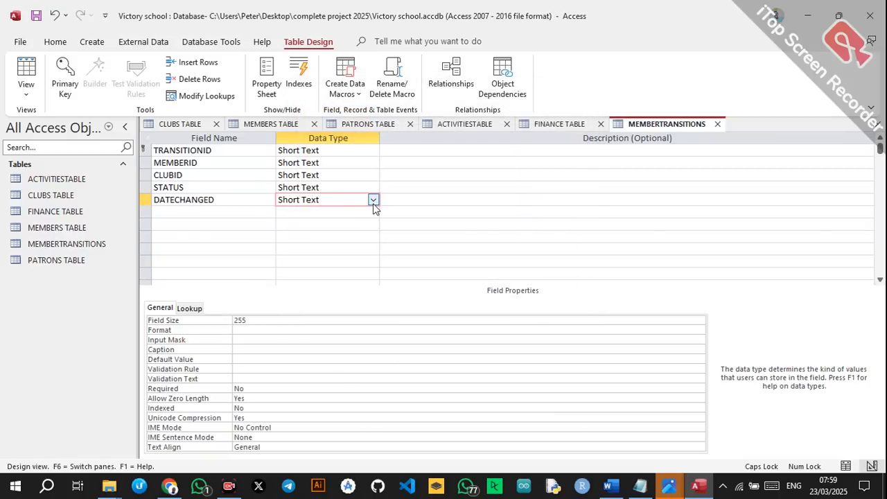
left_click(373, 200)
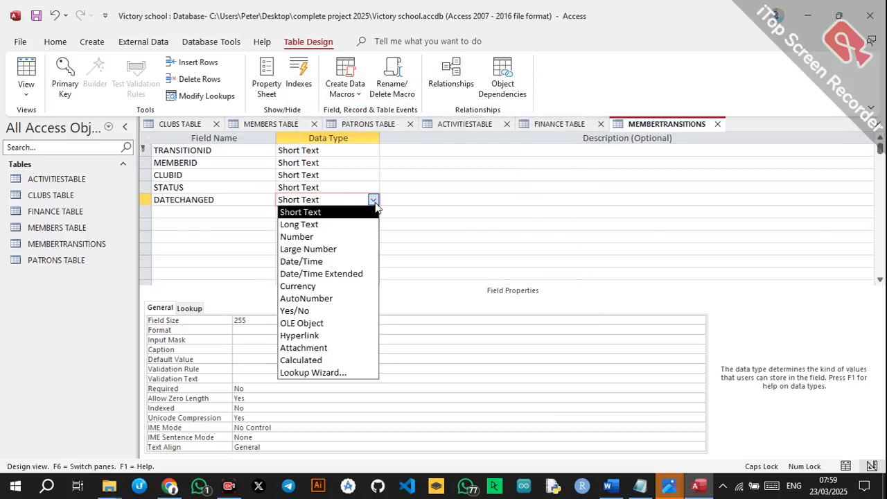
left_click(331, 261)
left_click(331, 175)
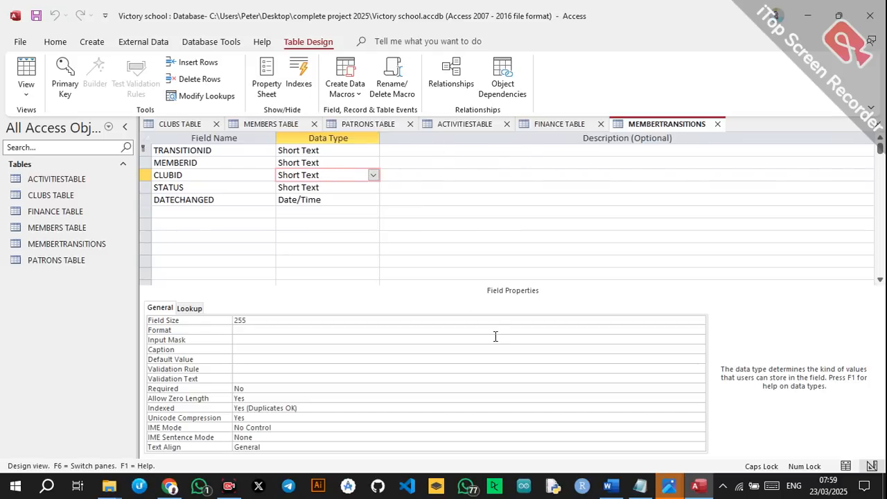
left_click(609, 487)
Scroll Word to the EventAttendees table specification, then return to Access.
scroll(400, 345, "down", 8)
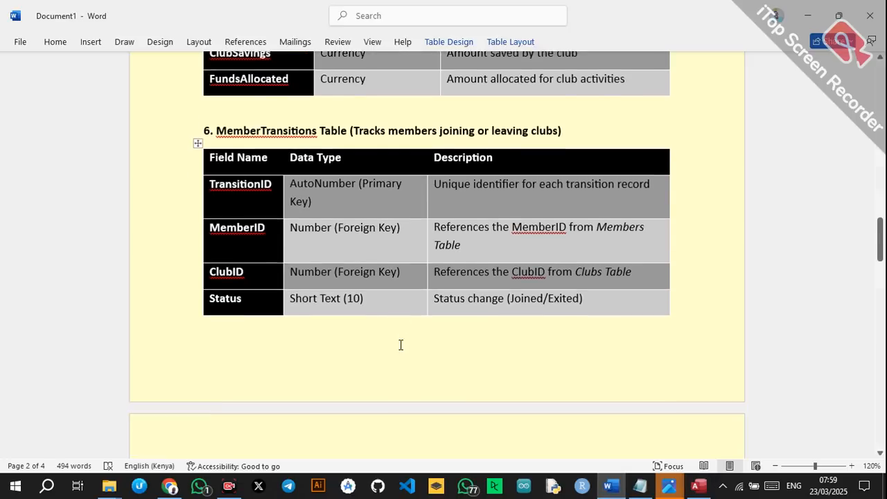
scroll(401, 345, "down", 2)
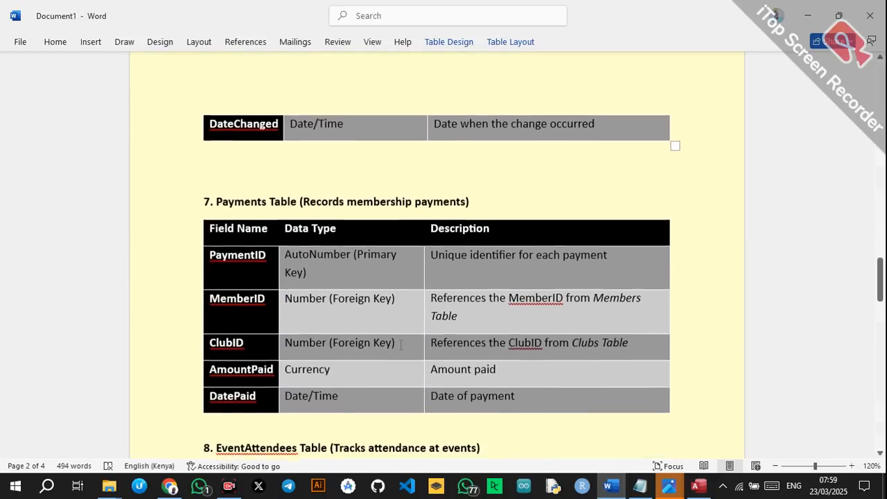
scroll(400, 345, "down", 2)
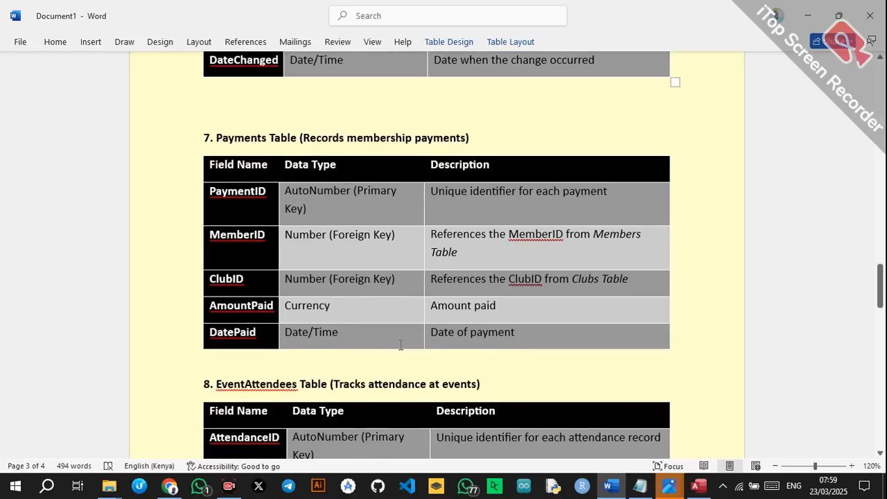
scroll(401, 345, "down", 8)
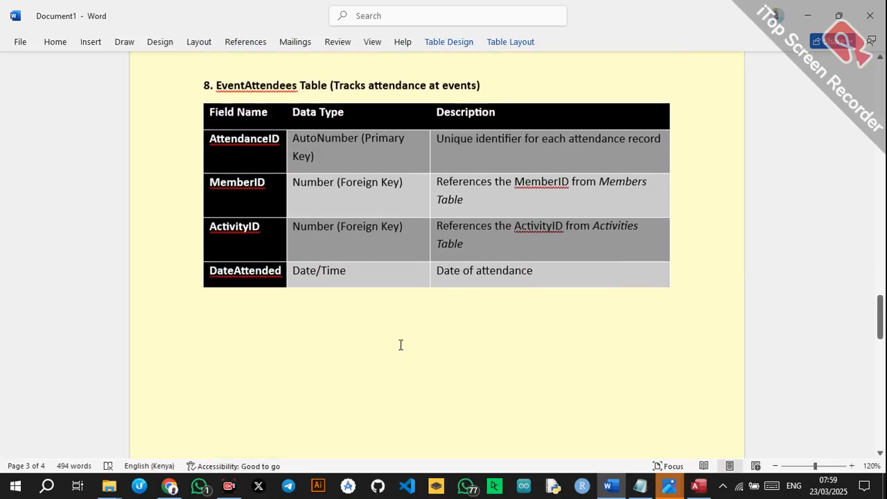
scroll(401, 345, "up", 2)
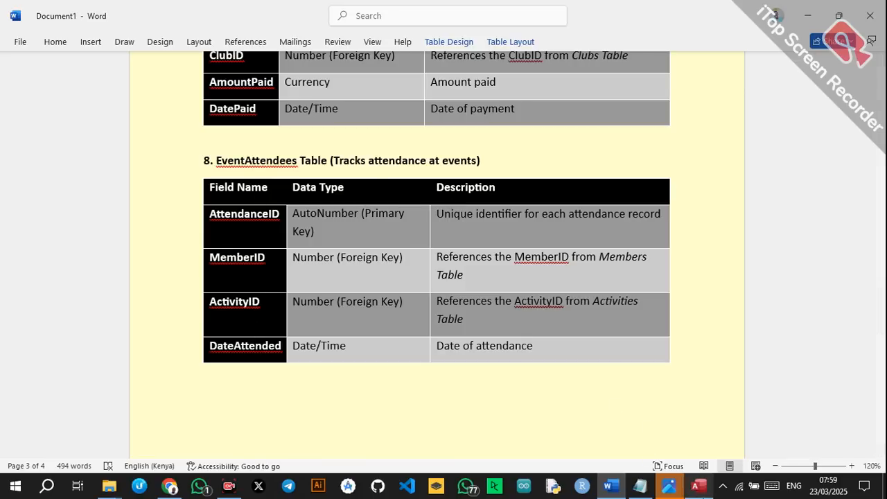
left_click(698, 486)
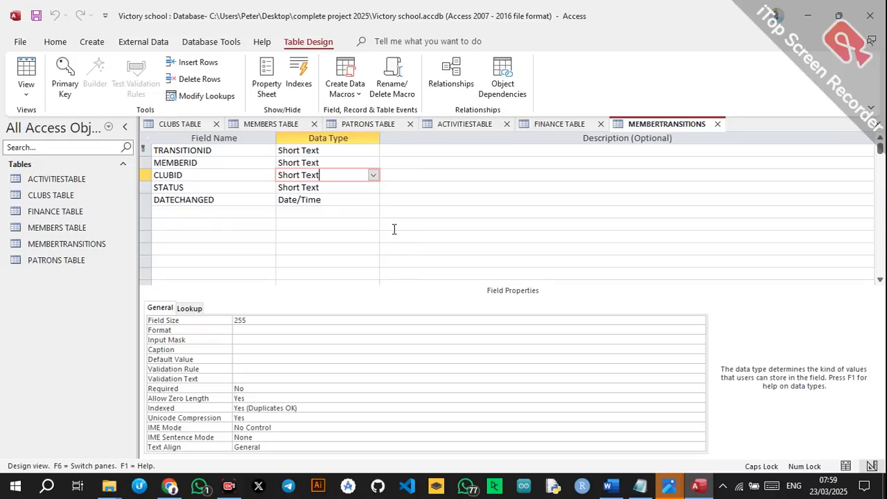
Start a new table with ATTENDANCEID, MEMBERID, ACTIVITYID and DATEATTENDED as Date/Time.
left_click(105, 43)
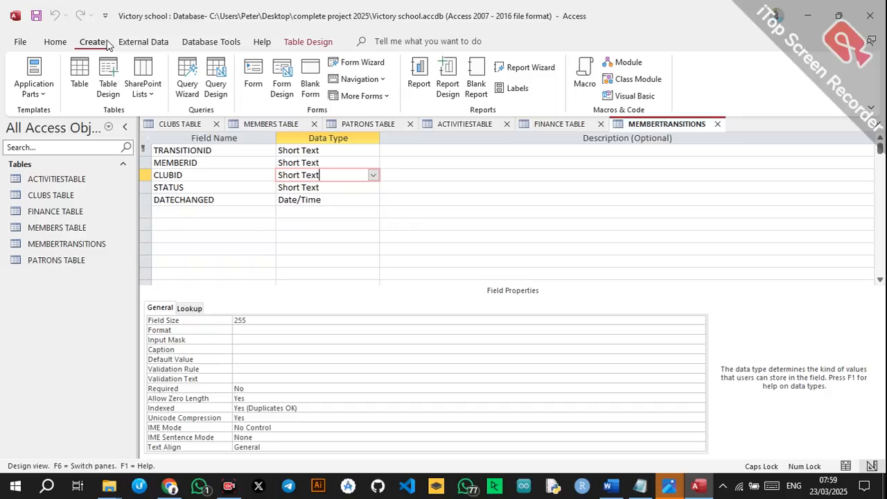
left_click(108, 80)
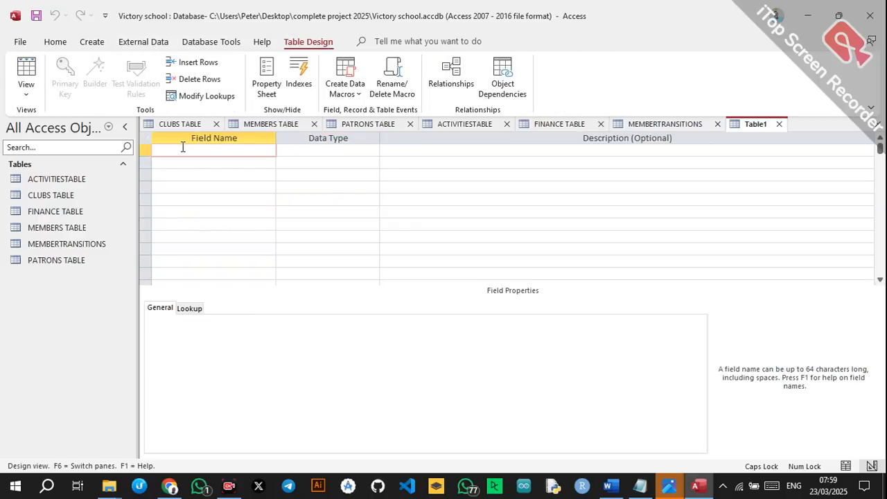
type("ATTENDANCEID")
key("Down")
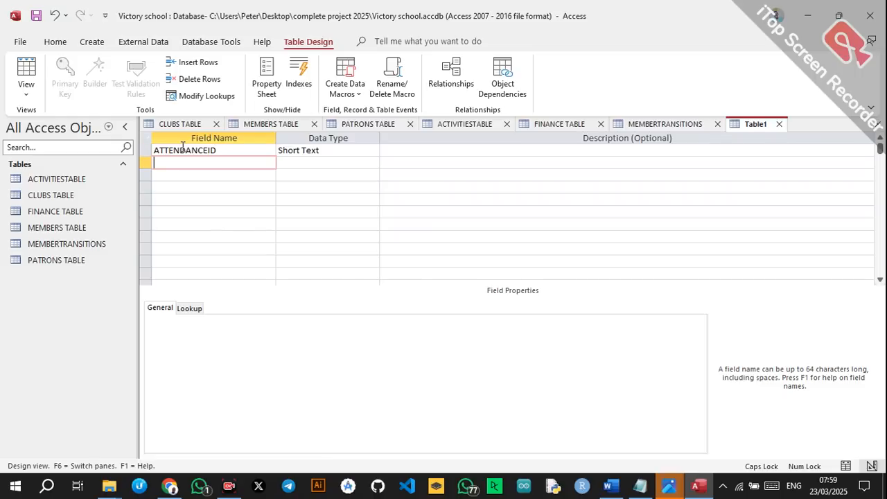
type("MEMBERID")
key("Down")
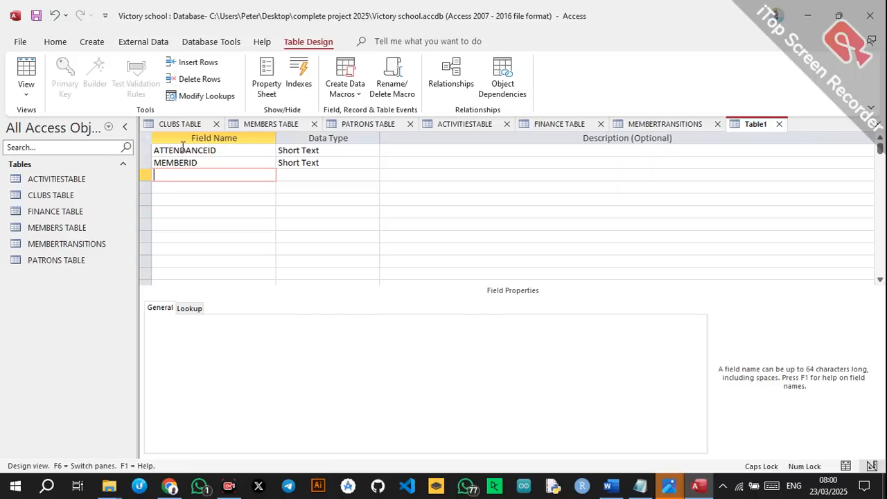
type("ACTIVITYID")
key("Down")
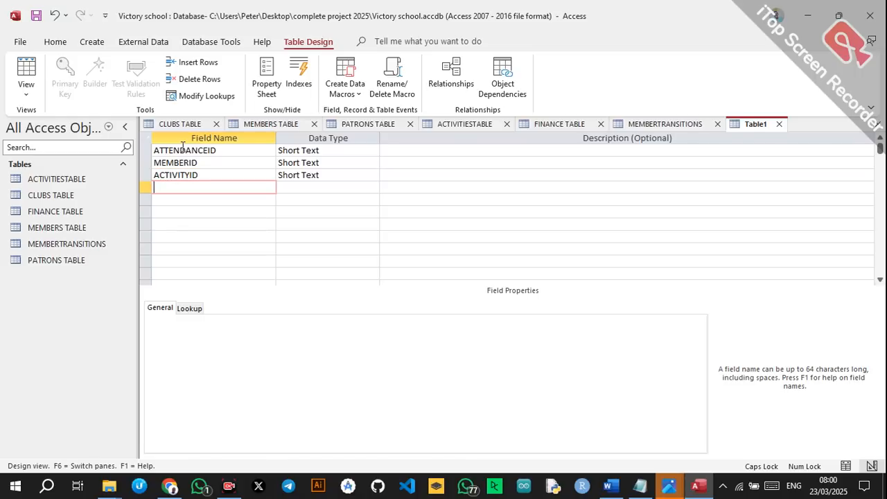
type("DATEATTENDE")
left_click(373, 187)
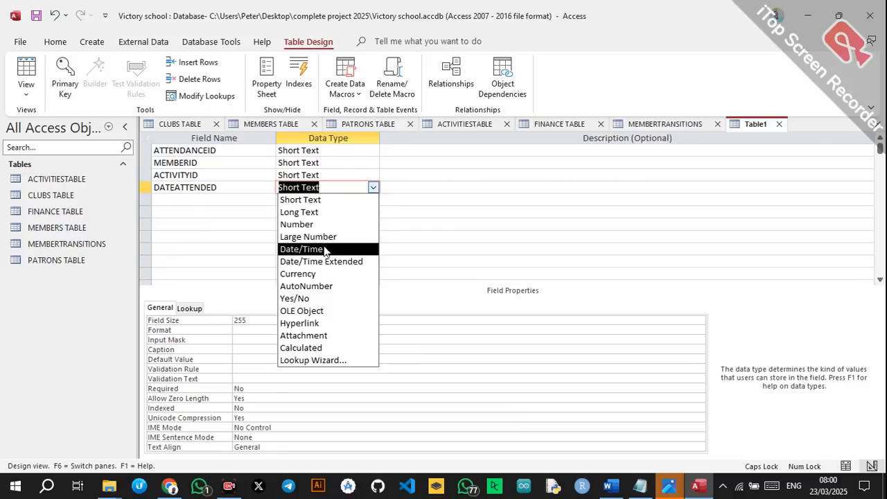
left_click(326, 247)
Turn ACTIVITYID into a lookup of ACTIVITYID from ACTIVITIESTABLE.
left_click(356, 175)
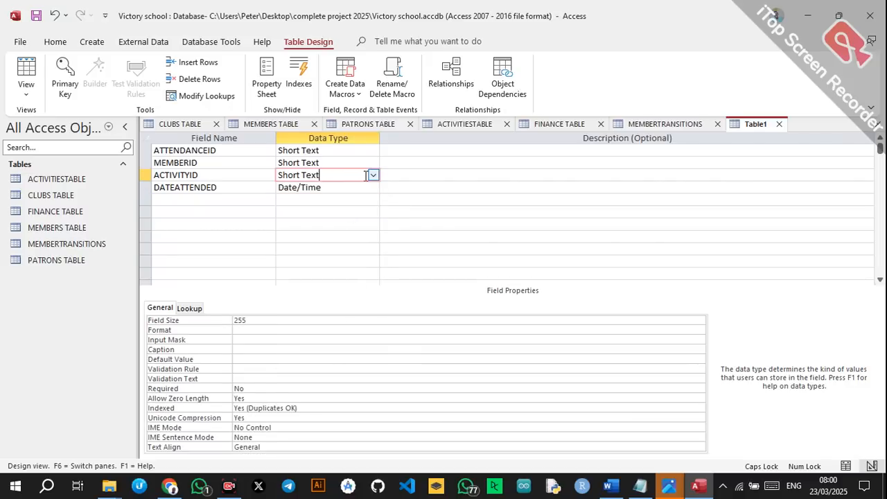
left_click(373, 176)
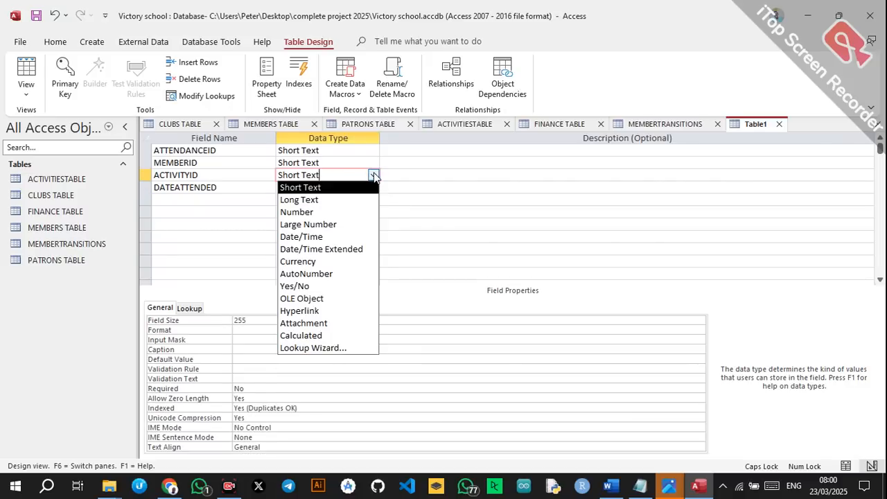
left_click(311, 350)
left_click(515, 289)
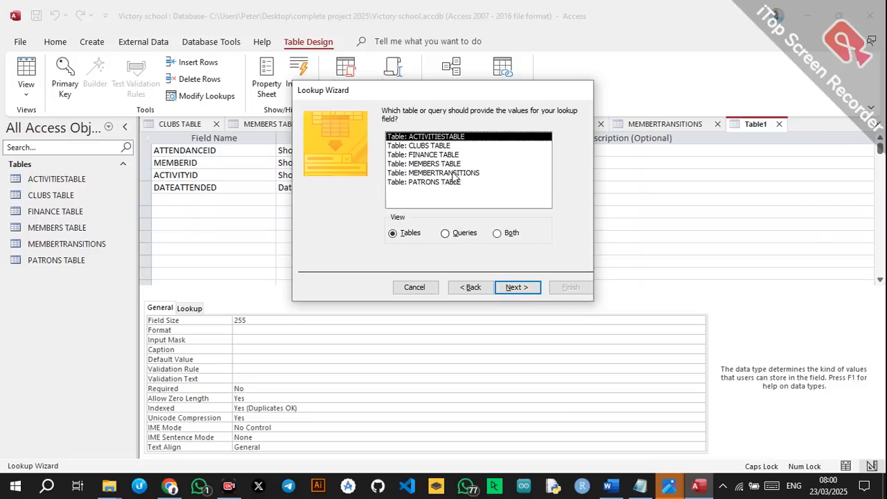
left_click(519, 289)
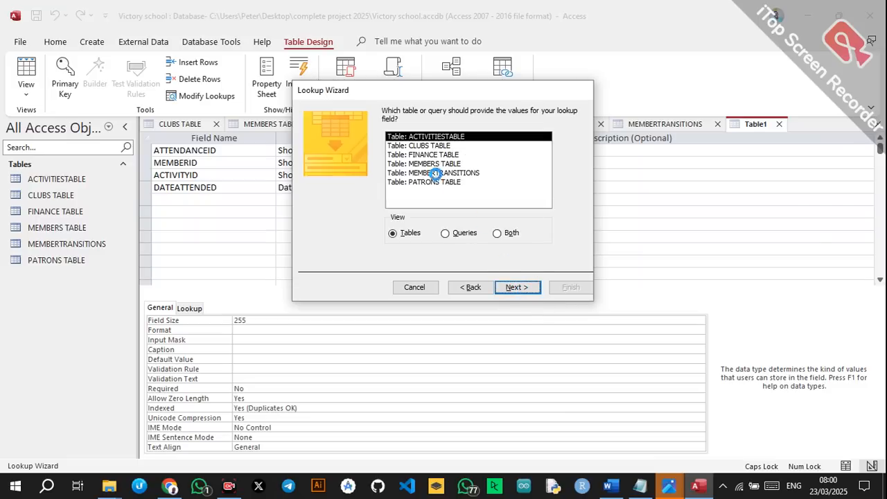
left_click(427, 202)
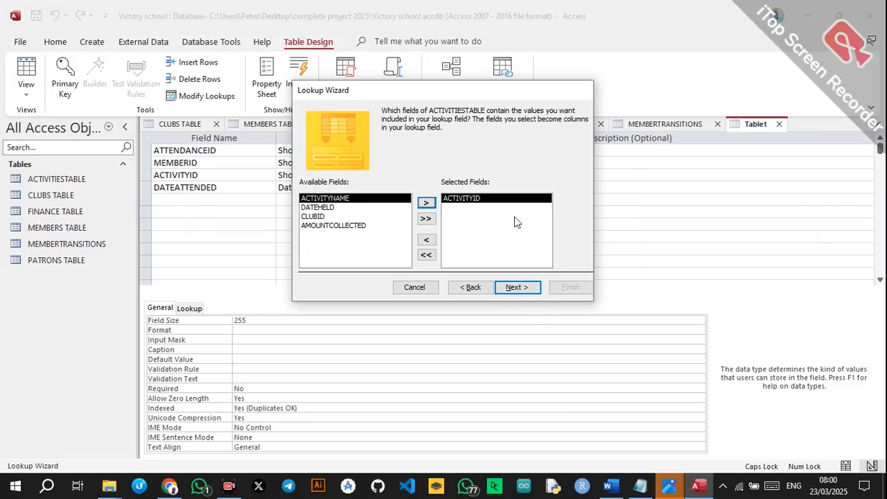
left_click(518, 287)
left_click(534, 290)
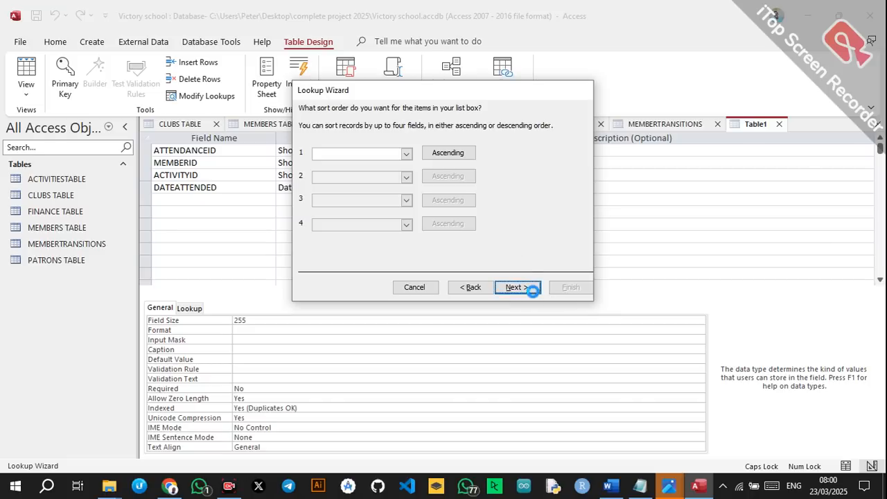
left_click(527, 290)
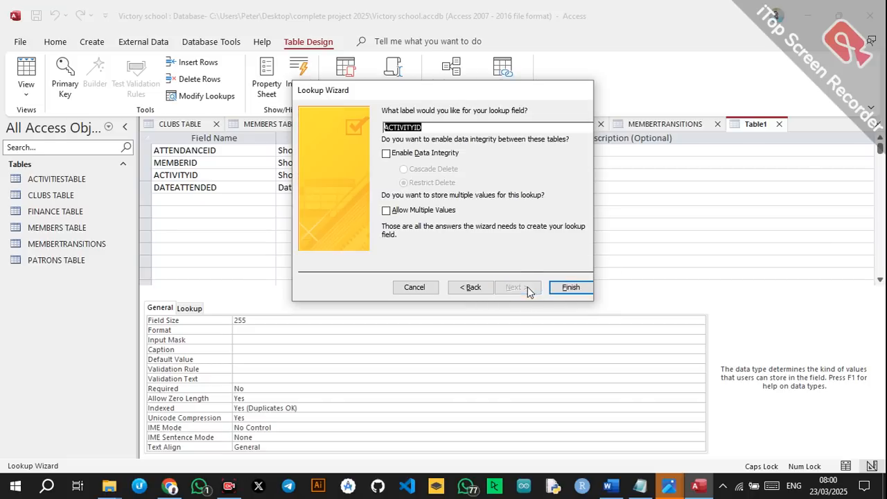
left_click(570, 287)
Save the table as EVENTATTENDEES TABLE without a primary key.
left_click(478, 275)
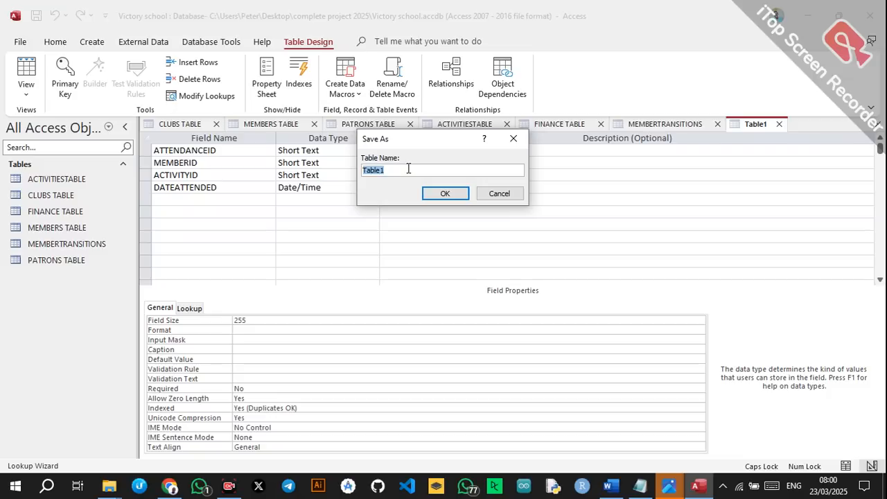
type("EVENTATTENDEES TABLE")
left_click(442, 195)
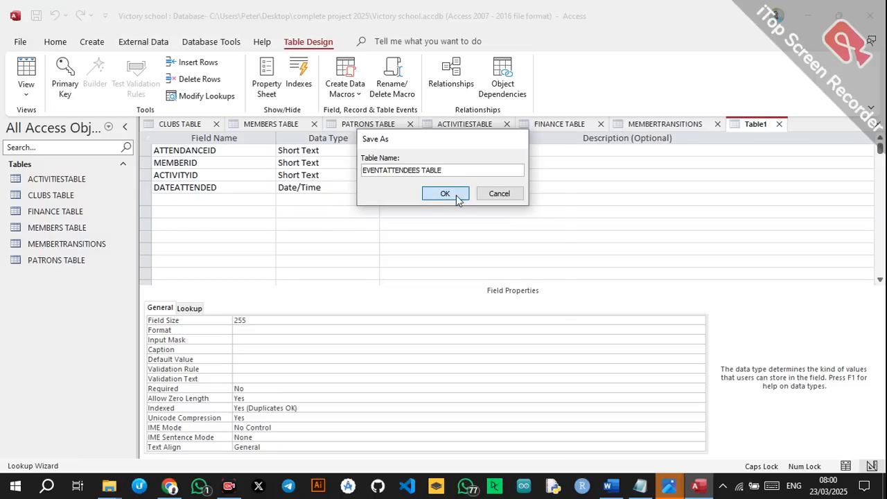
left_click(463, 298)
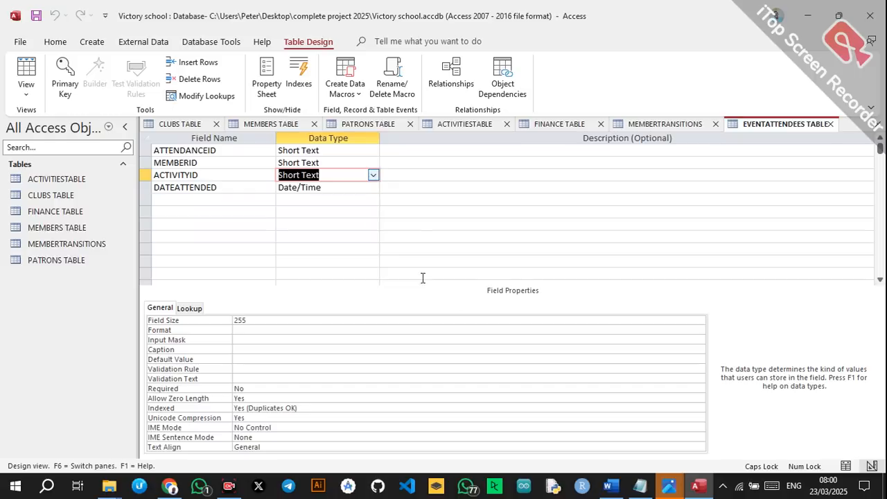
Turn MEMBERID into a lookup of MemberID from MEMBERS TABLE, saving when prompted.
left_click(342, 161)
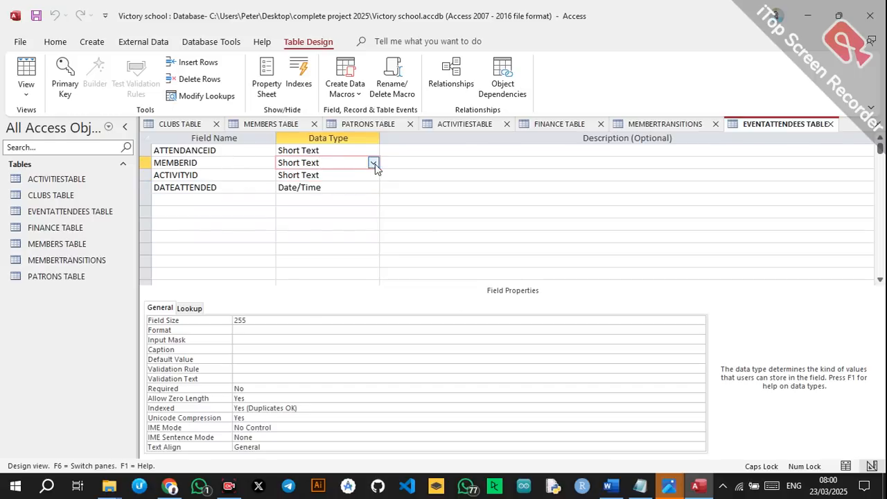
left_click(373, 163)
left_click(315, 335)
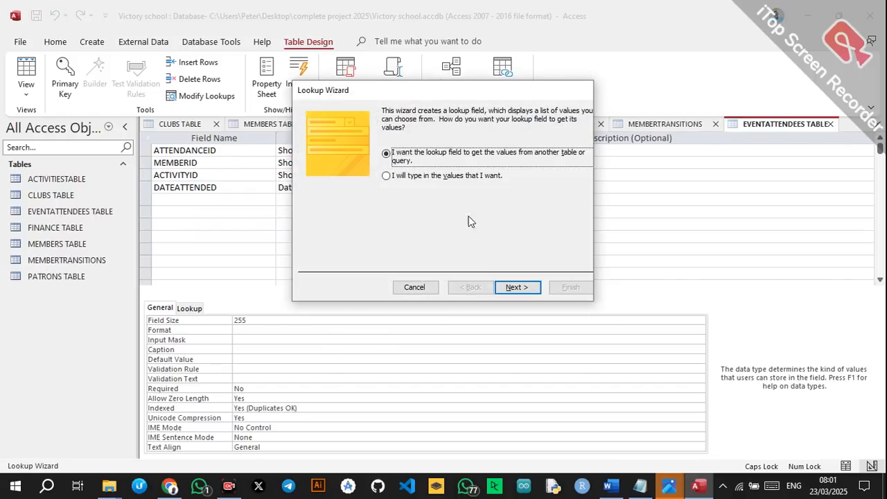
left_click(517, 287)
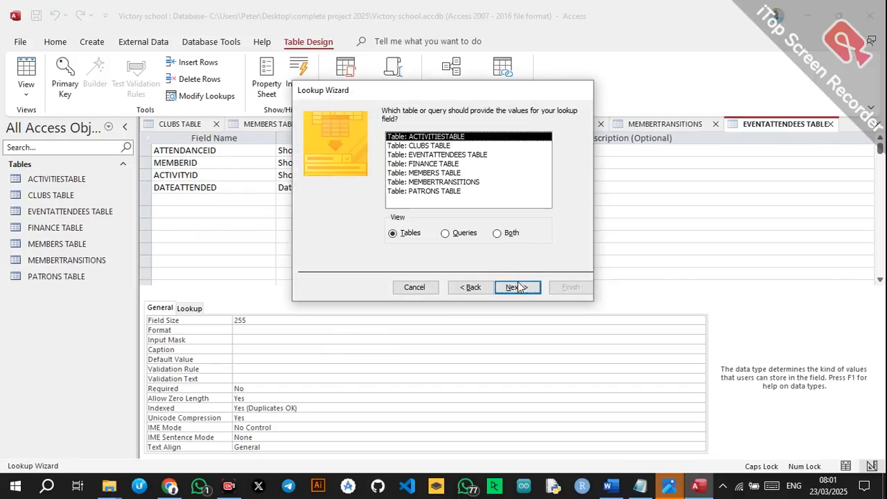
left_click(431, 174)
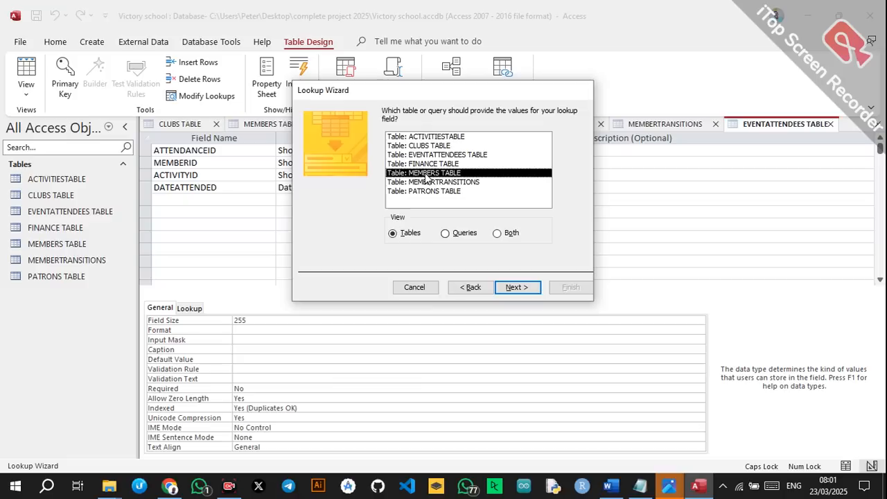
left_click(519, 287)
left_click(426, 202)
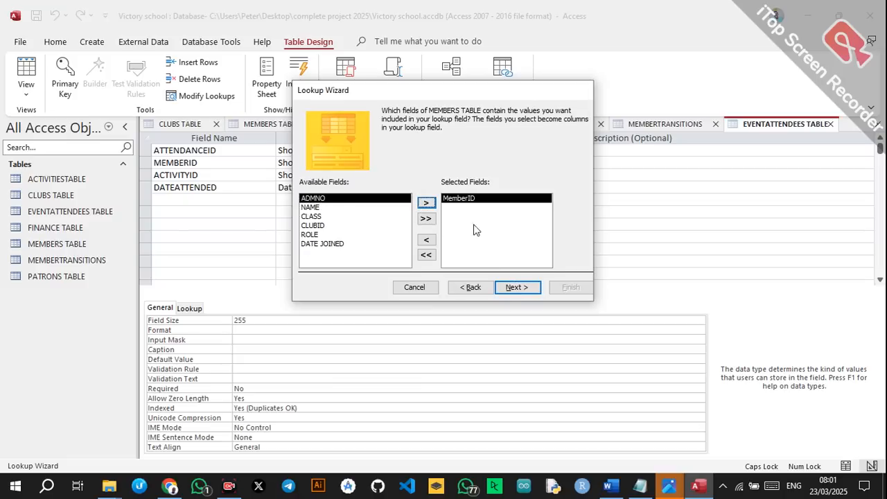
left_click(506, 288)
left_click(521, 288)
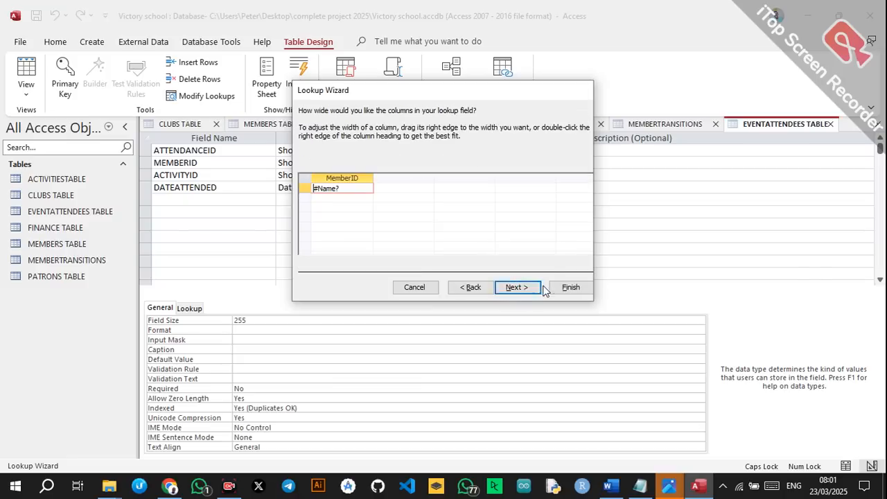
left_click(567, 293)
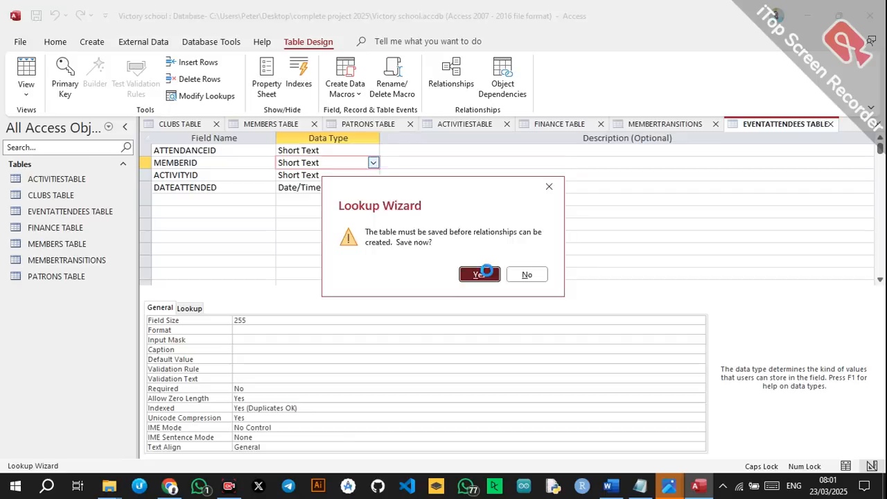
left_click(480, 274)
Make ATTENDANCEID the primary key, then switch to the Word design document.
left_click(332, 154)
left_click(250, 153)
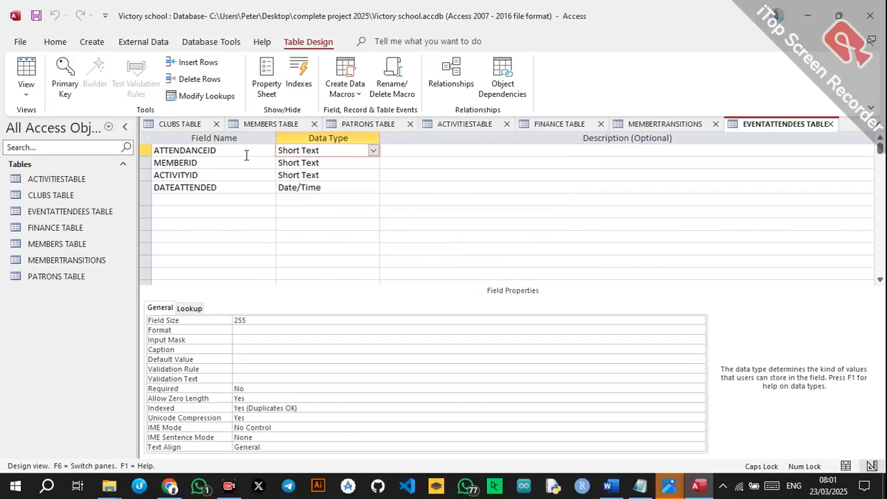
right_click(235, 152)
left_click(276, 159)
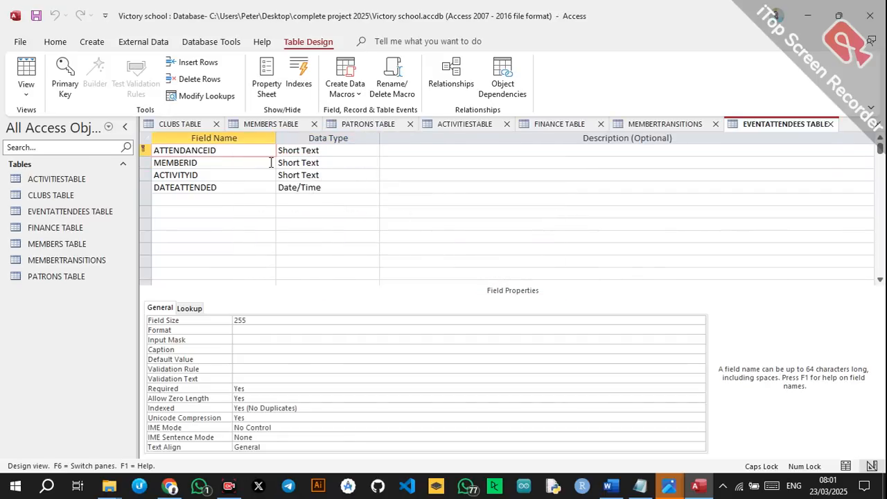
left_click(323, 154)
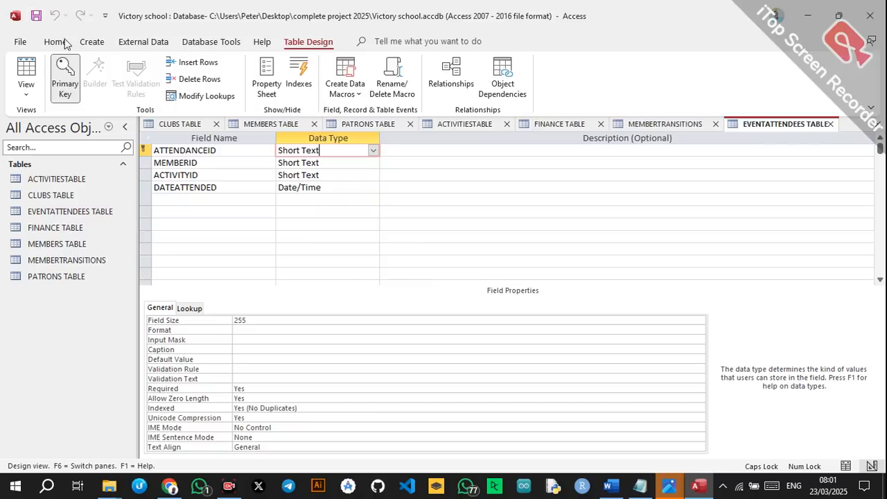
left_click(200, 175)
left_click(273, 159)
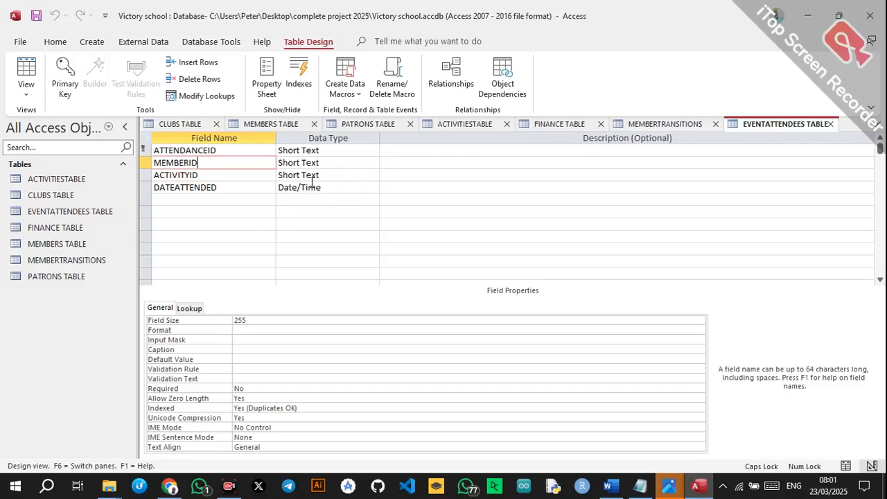
left_click(609, 486)
Scroll Word up to the Payments table specification, then return to Access.
scroll(420, 280, "up", 5)
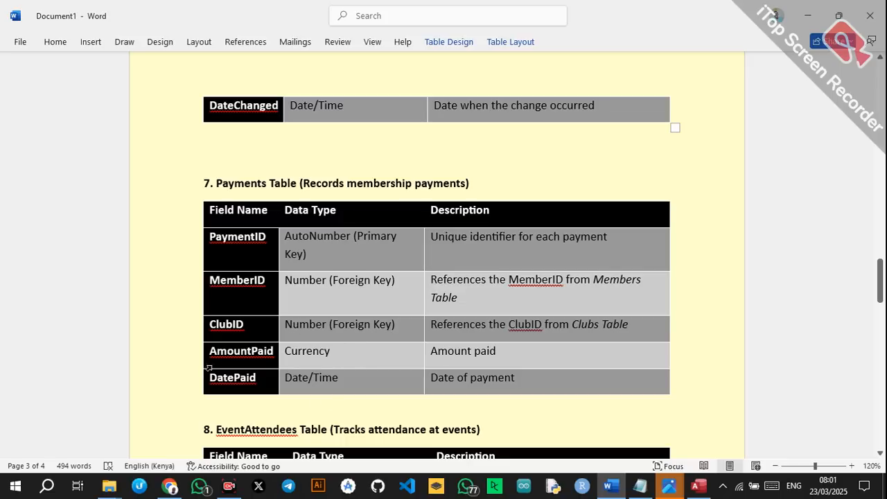
left_click(699, 486)
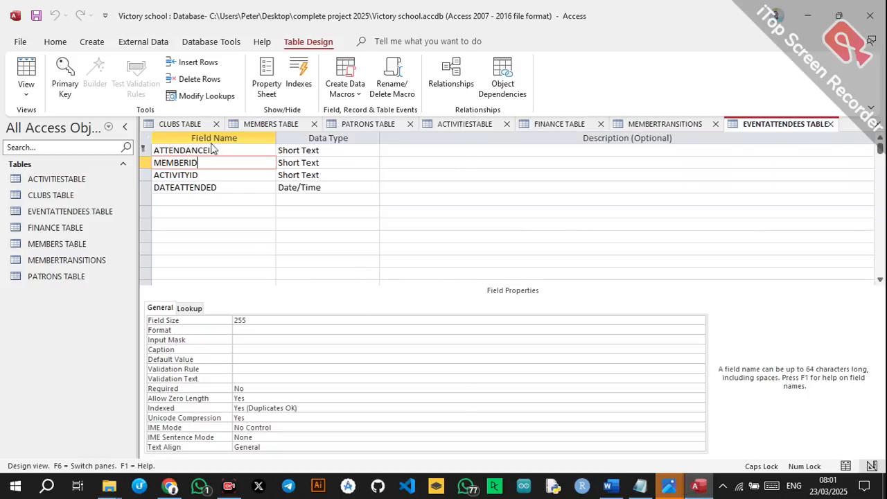
Start a new table design with PAYMENTID, MEMBERID, CLUBID and AMOUNTPAID field names.
left_click(91, 41)
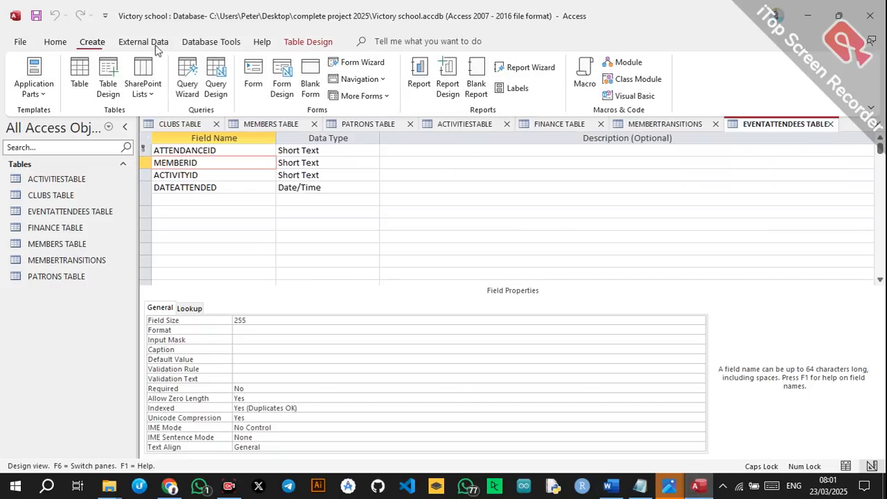
left_click(109, 86)
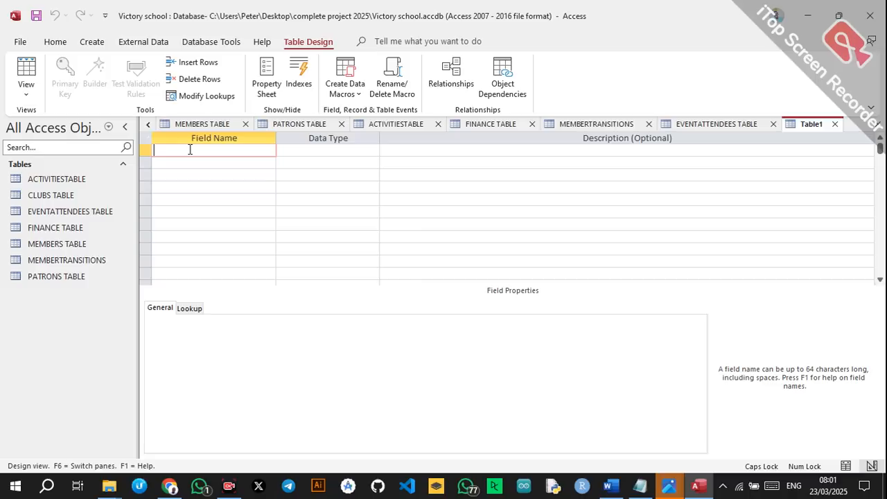
type("PAYMENTID")
key("Down")
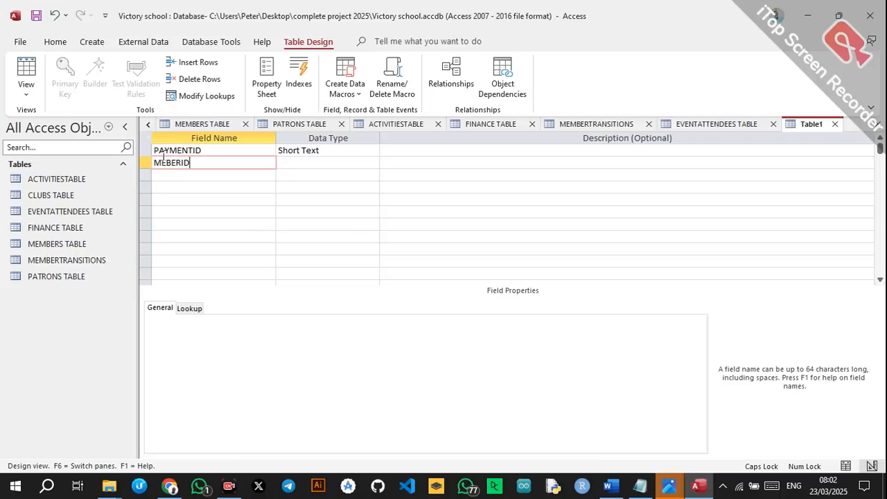
left_click(167, 162)
type("M")
key("Down")
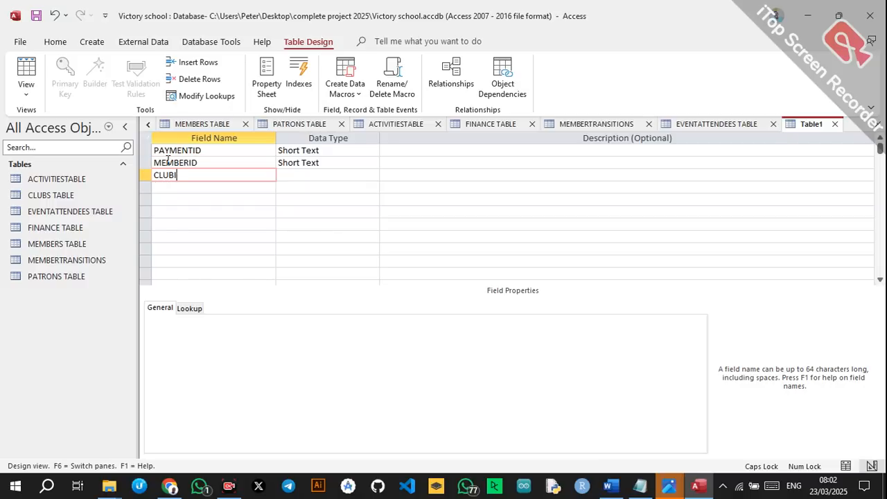
key("Down")
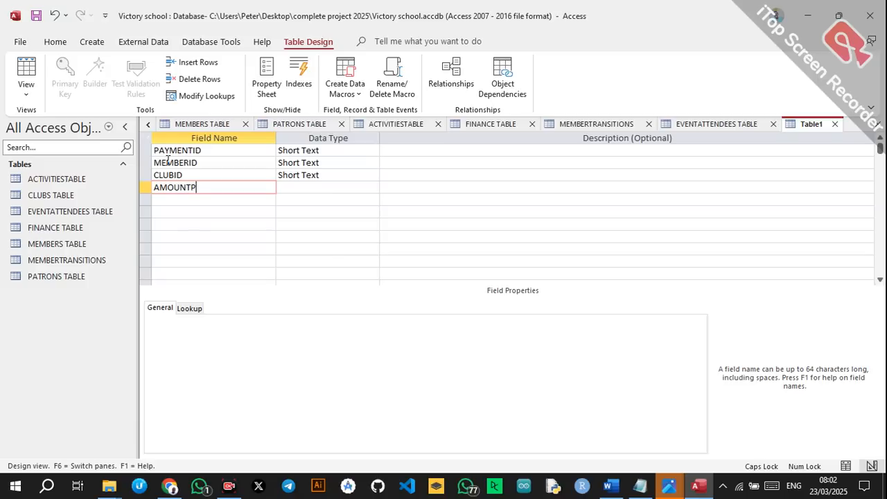
key("Down")
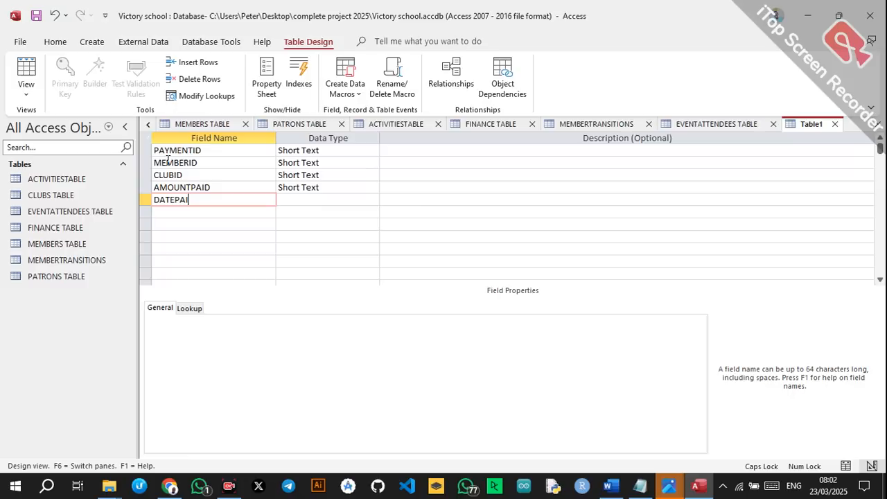
Set DATEPAID to Date/Time and AMOUNTPAID to Currency.
left_click(302, 201)
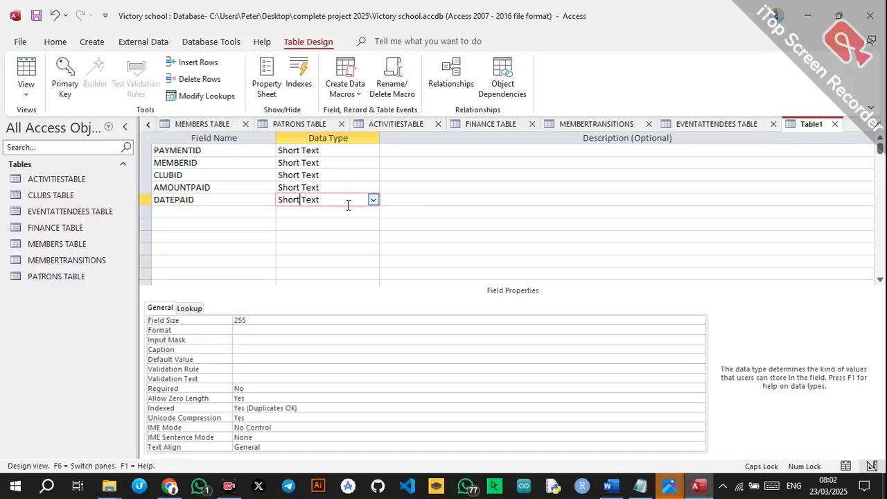
left_click(373, 200)
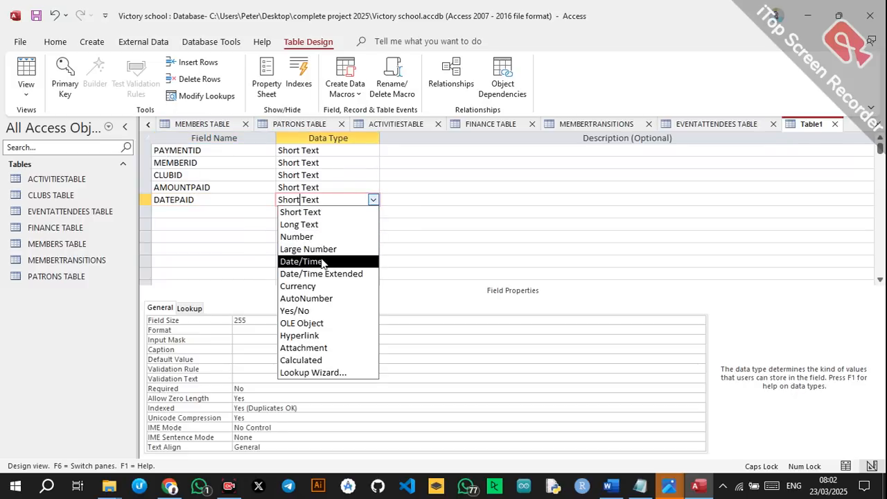
left_click(316, 262)
left_click(356, 186)
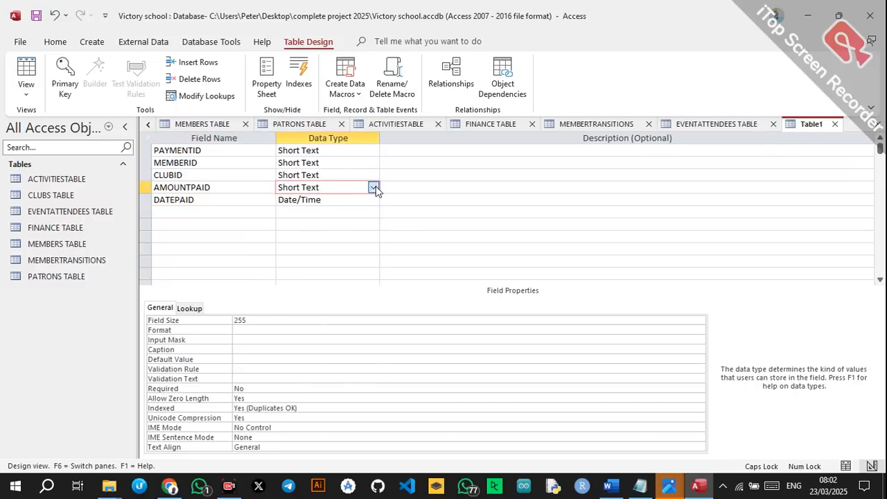
left_click(373, 187)
left_click(305, 274)
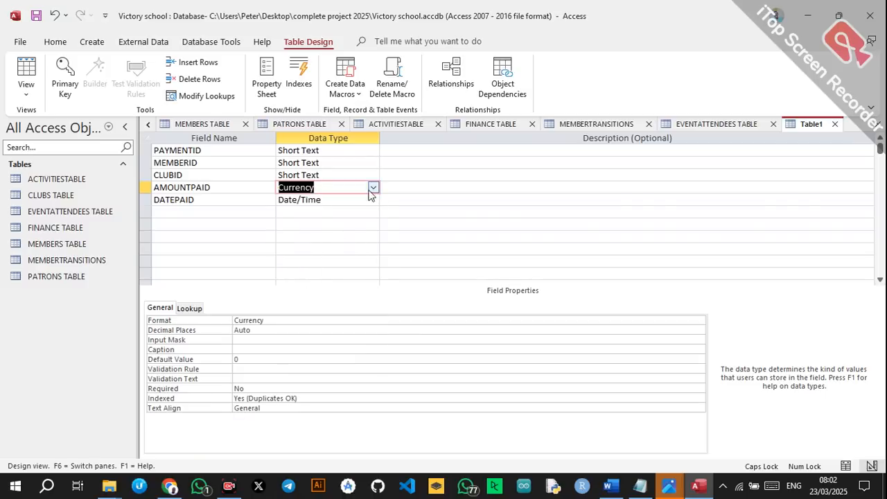
Turn CLUBID into a lookup of ClubID from CLUBS TABLE.
left_click(374, 174)
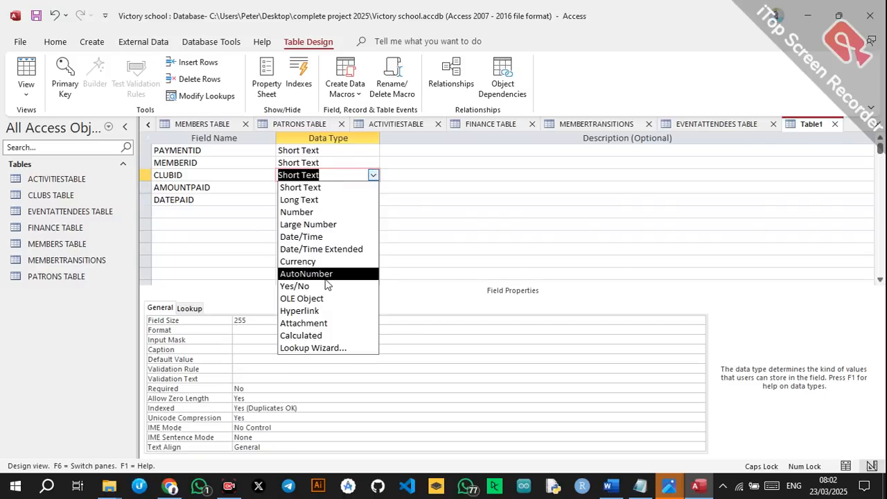
left_click(305, 348)
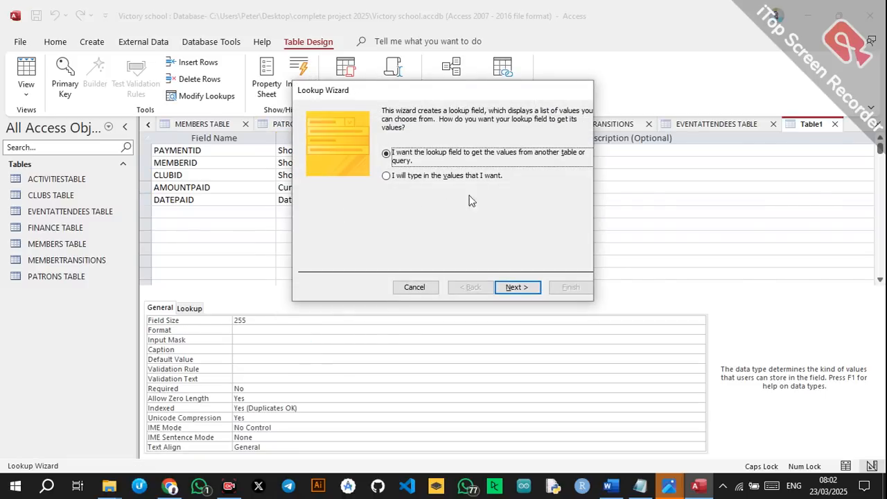
left_click(516, 287)
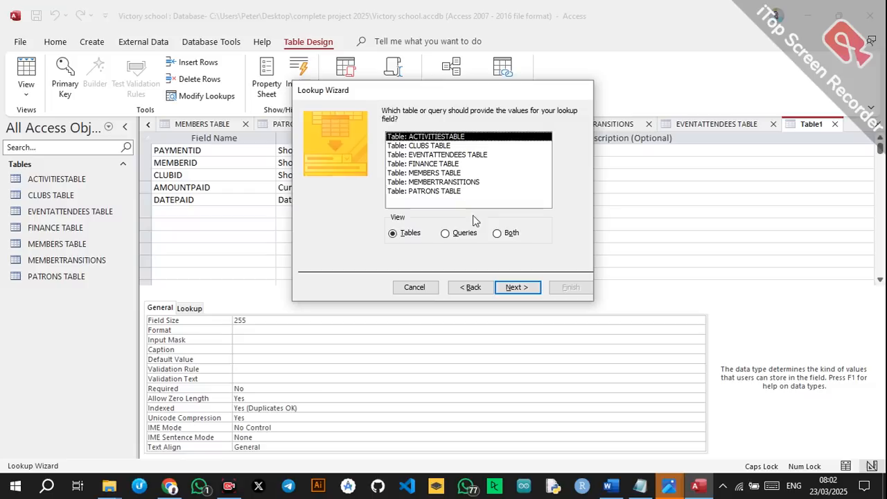
left_click(424, 146)
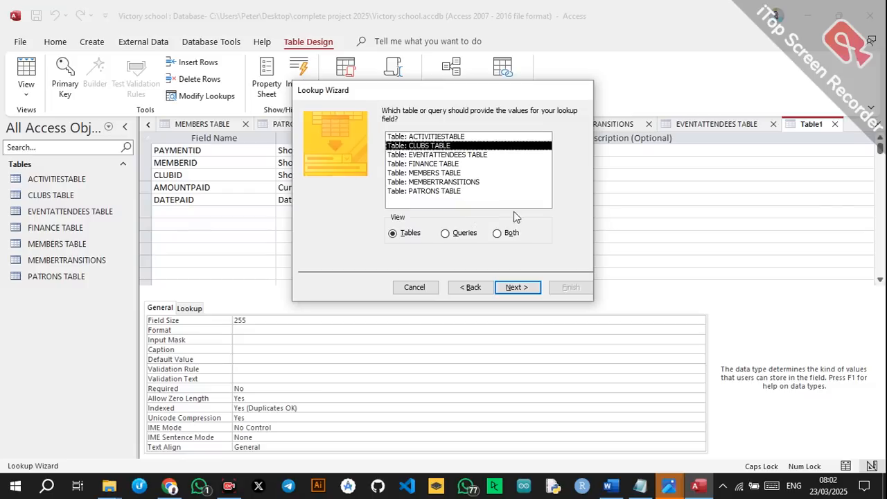
left_click(516, 287)
left_click(426, 203)
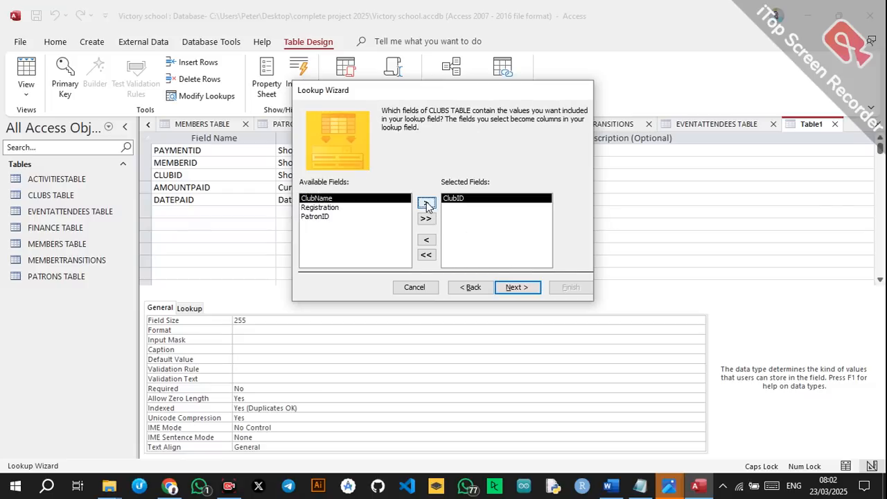
left_click(526, 284)
left_click(518, 287)
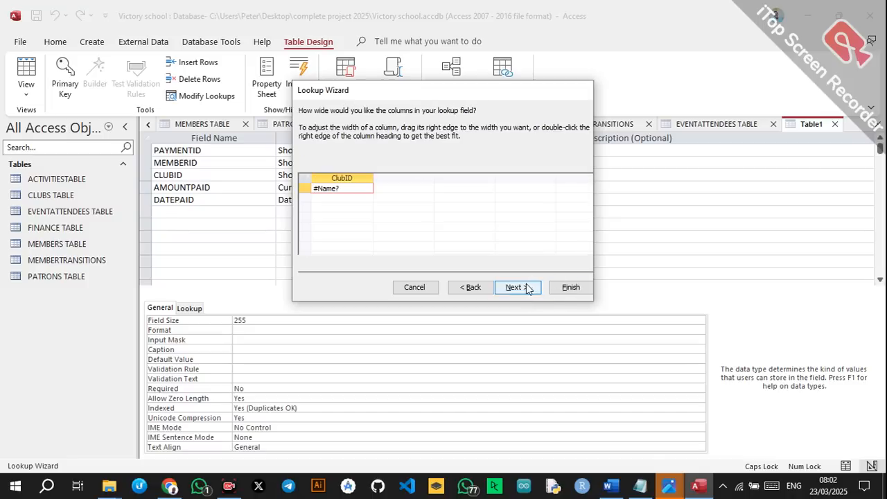
left_click(520, 287)
left_click(571, 289)
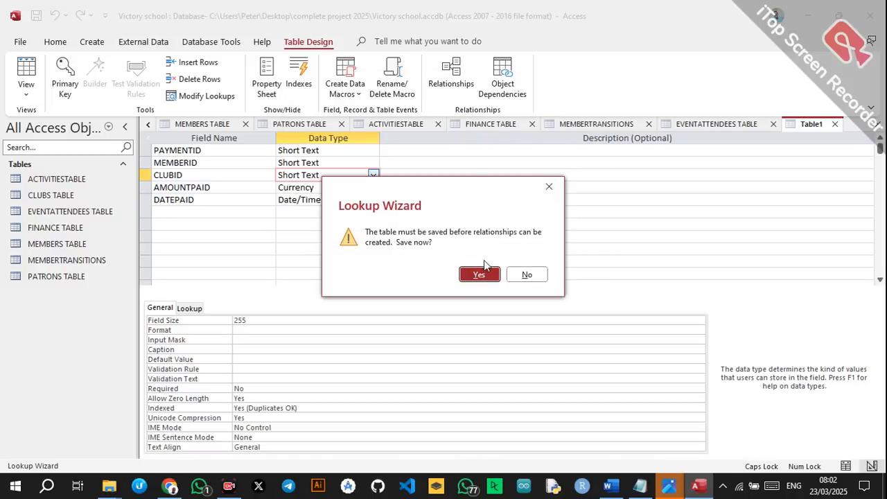
Save the table as PAYMENTS TABLE without a primary key.
left_click(484, 277)
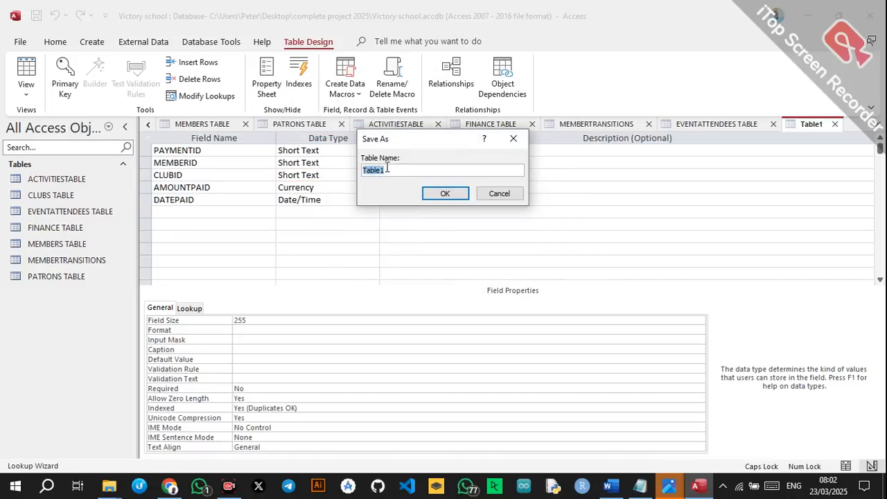
type("PAYMENTS TABLE")
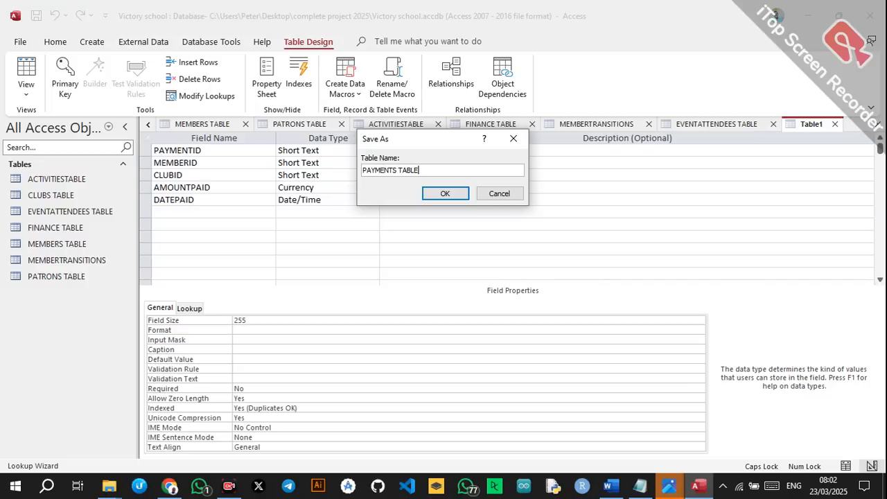
left_click(429, 193)
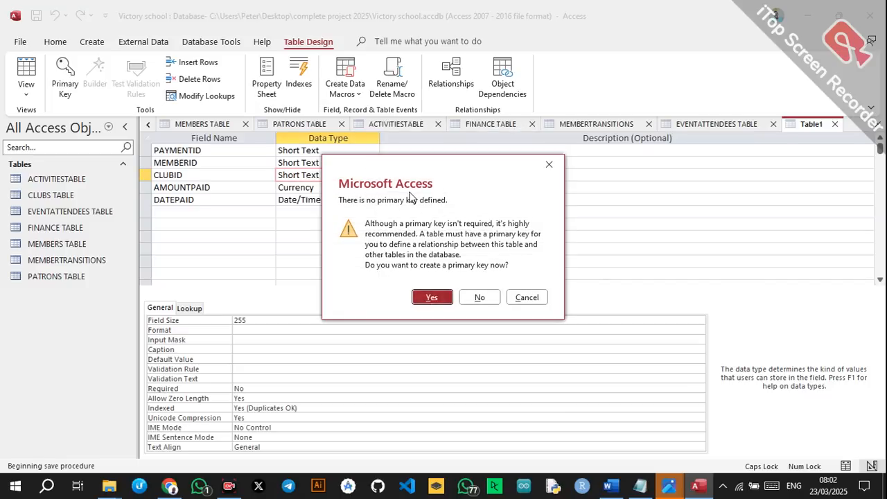
left_click(477, 296)
Make MEMBERID a lookup of MemberID from MEMBERS TABLE, saving the table.
left_click(366, 163)
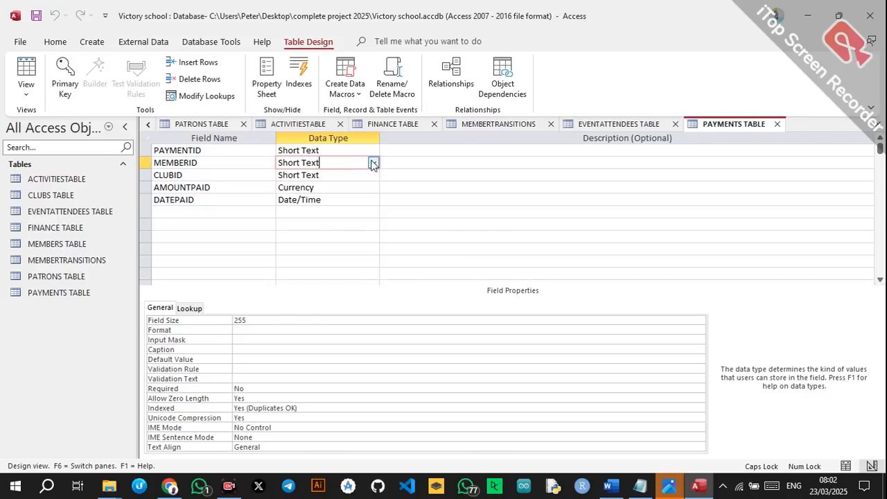
left_click(374, 163)
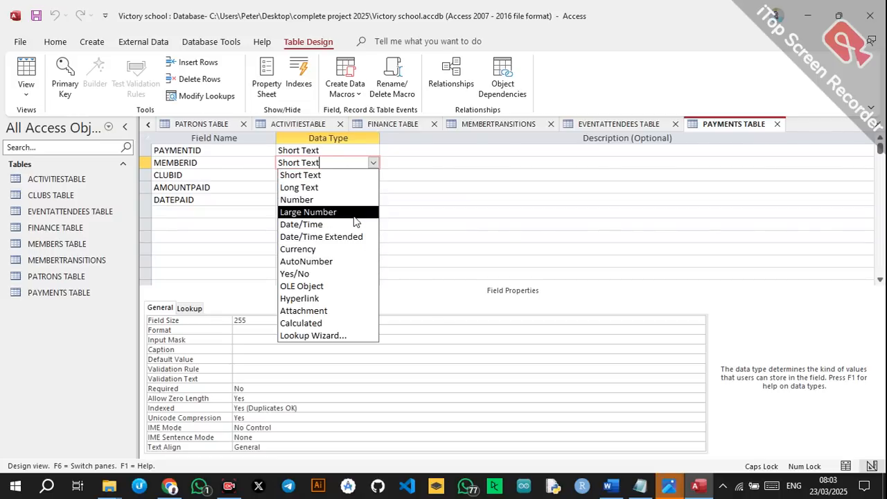
left_click(321, 336)
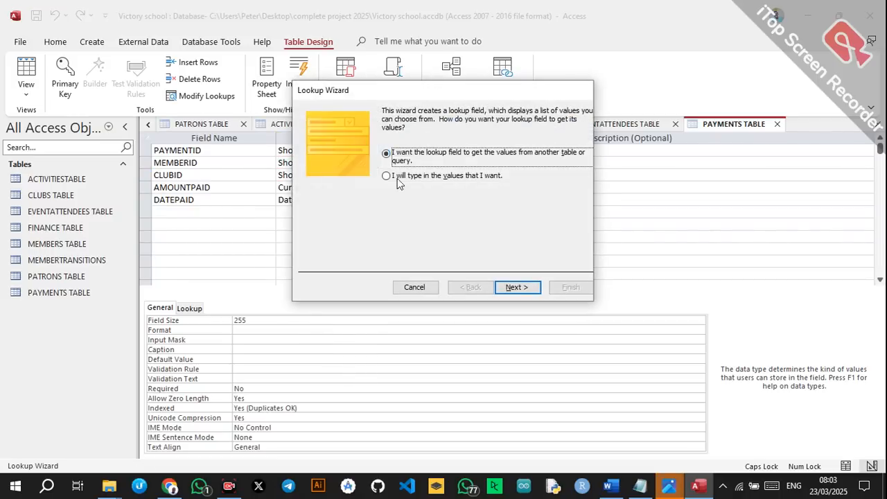
left_click(518, 287)
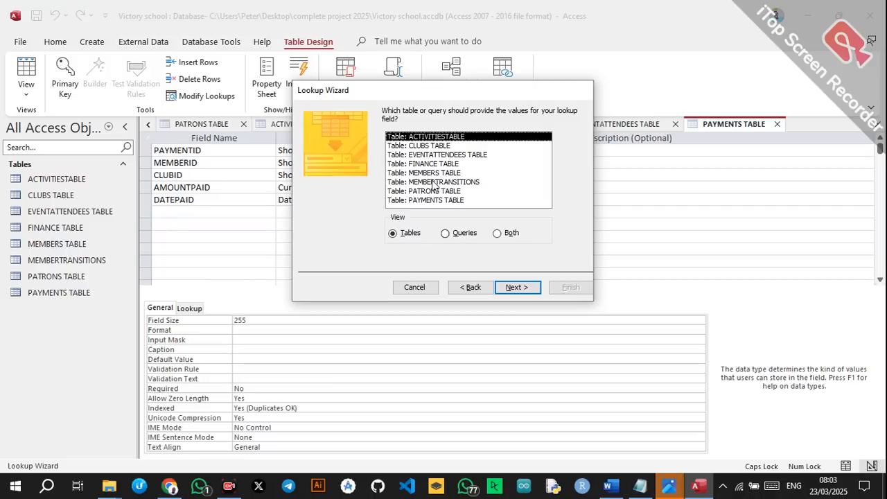
left_click(429, 174)
left_click(517, 287)
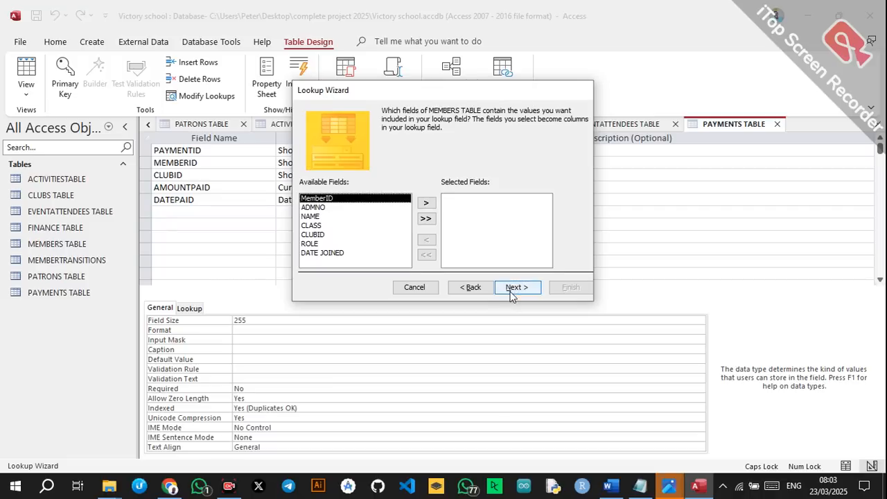
left_click(427, 203)
left_click(518, 287)
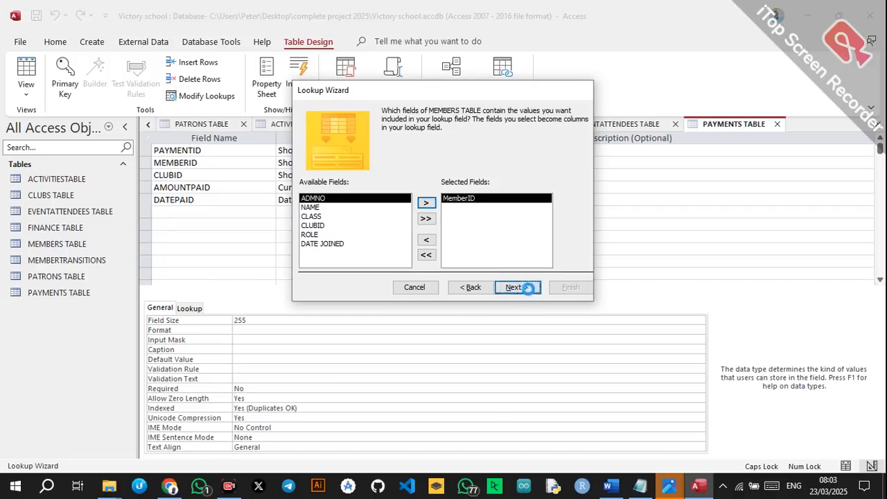
left_click(517, 287)
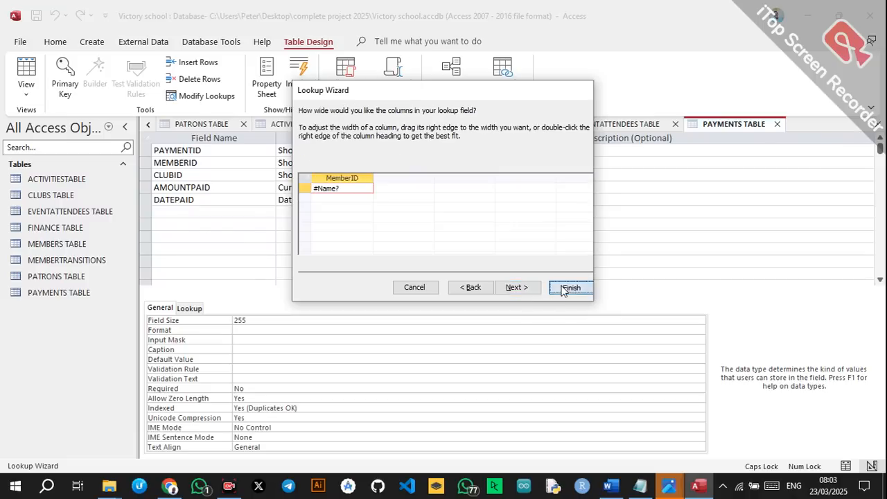
left_click(571, 287)
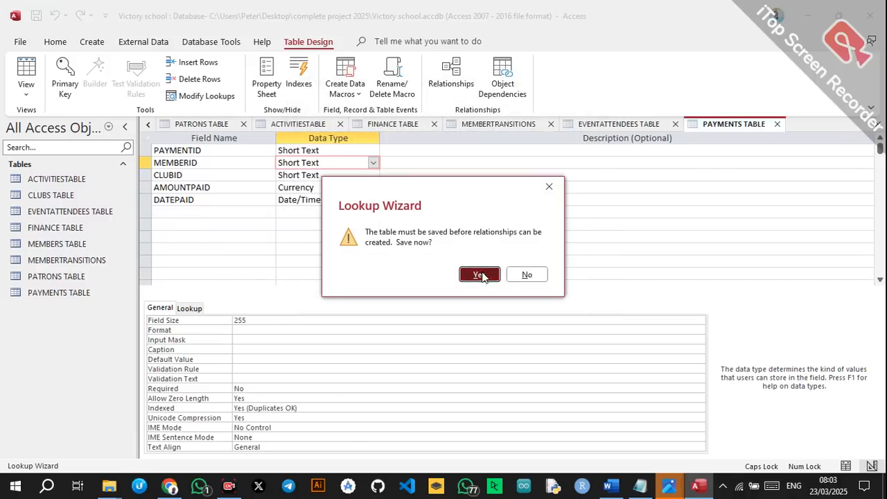
left_click(480, 275)
Set PAYMENTID as the primary key and close PAYMENTS TABLE.
left_click(337, 152)
left_click(236, 151)
right_click(238, 151)
left_click(262, 159)
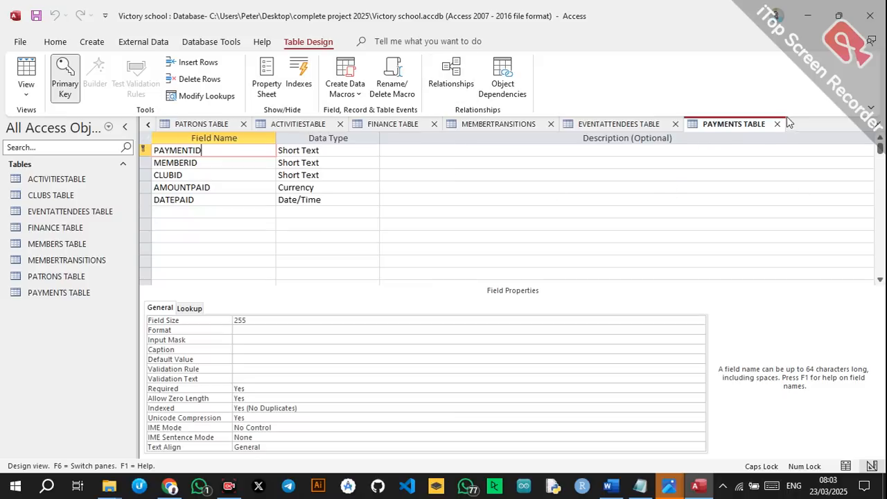
left_click(878, 126)
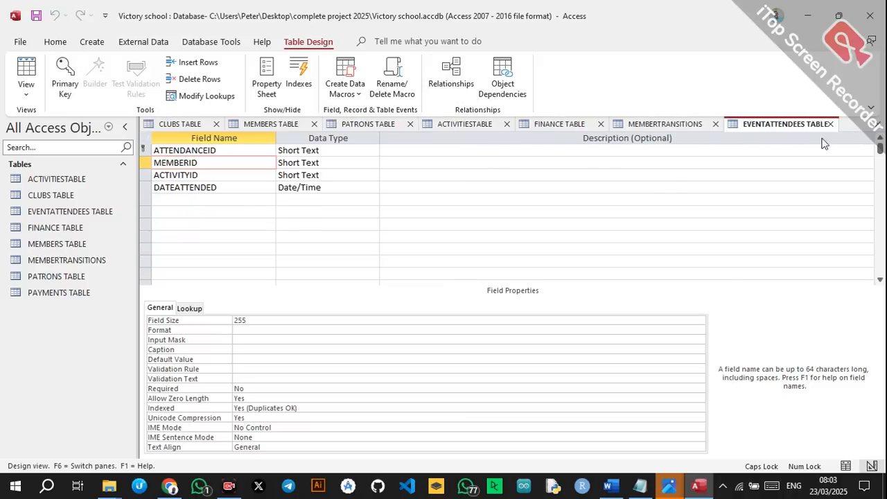
Close four more open table design tabs.
left_click(876, 126)
left_click(875, 125)
left_click(875, 125)
left_click(875, 126)
left_click(876, 126)
left_click(875, 125)
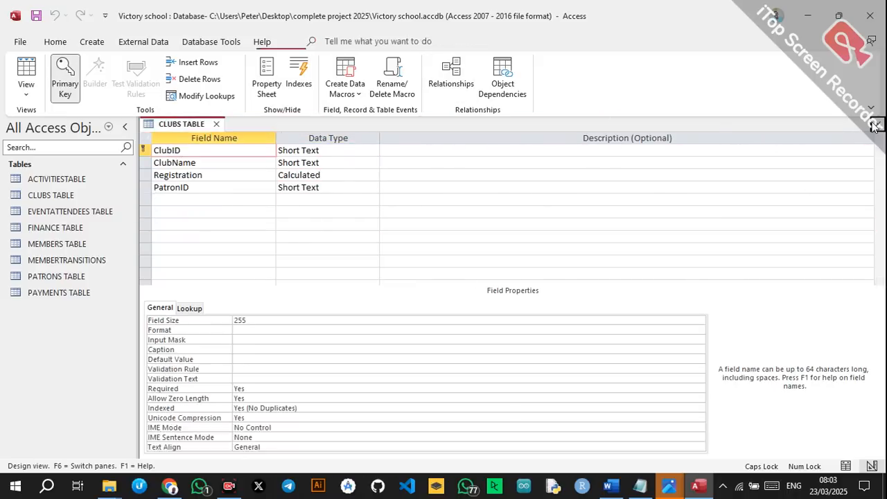
left_click(876, 126)
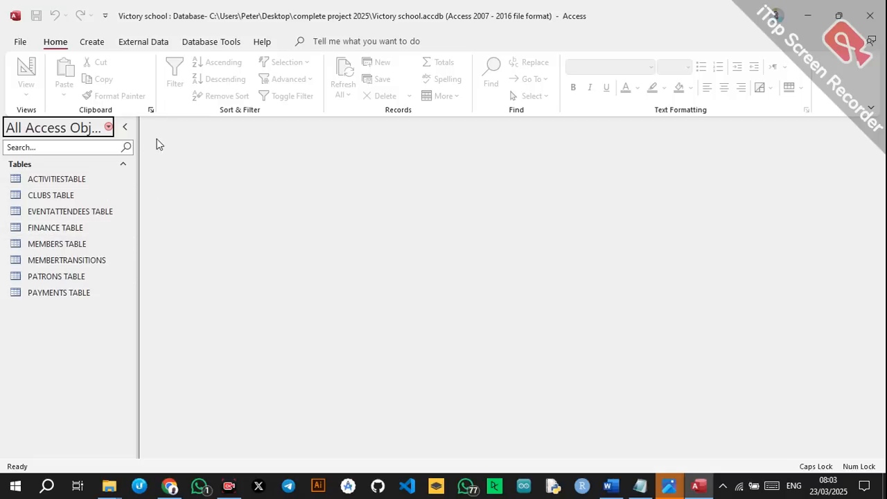
Create a blank Form Design and list fields from all tables, expanding ACTIVITIESTABLE.
left_click(93, 43)
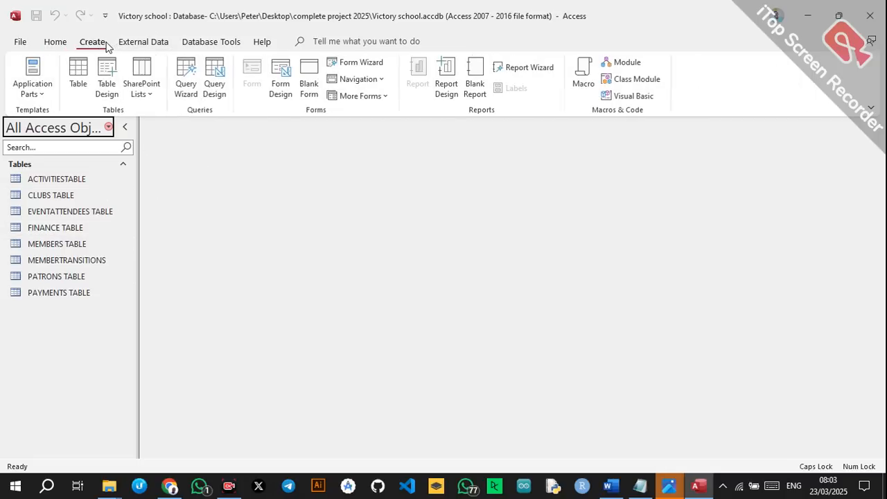
left_click(283, 75)
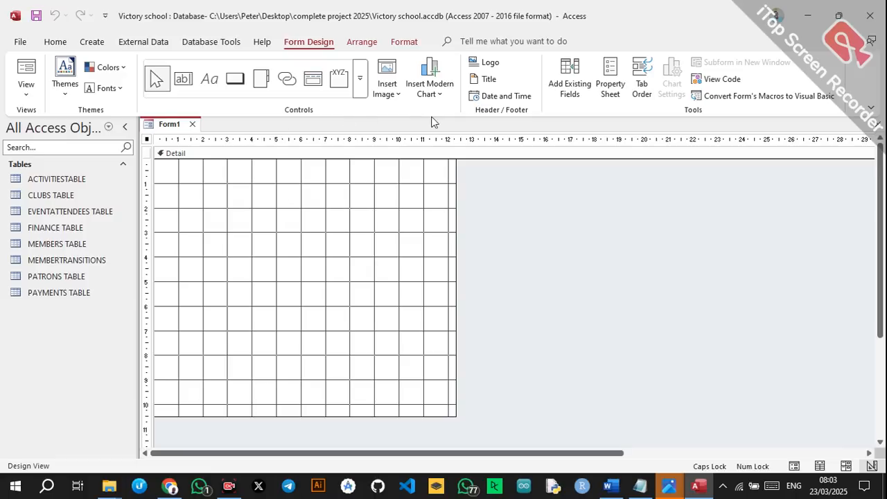
left_click(610, 84)
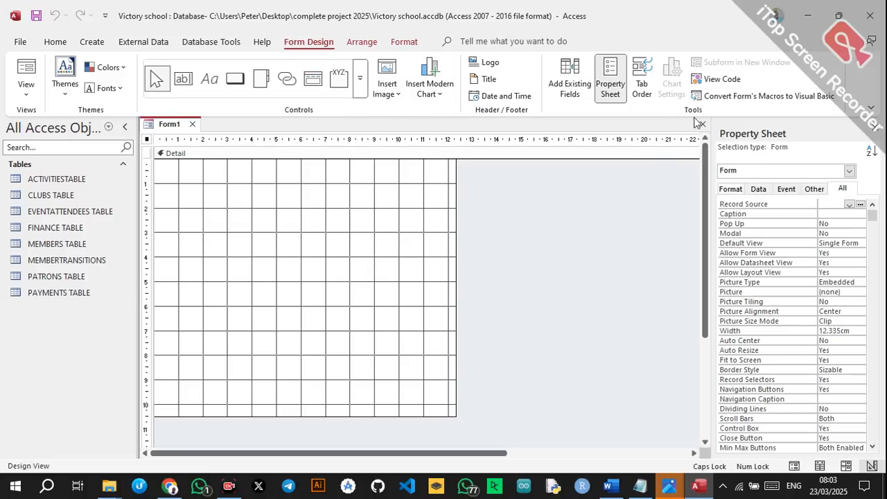
left_click(570, 82)
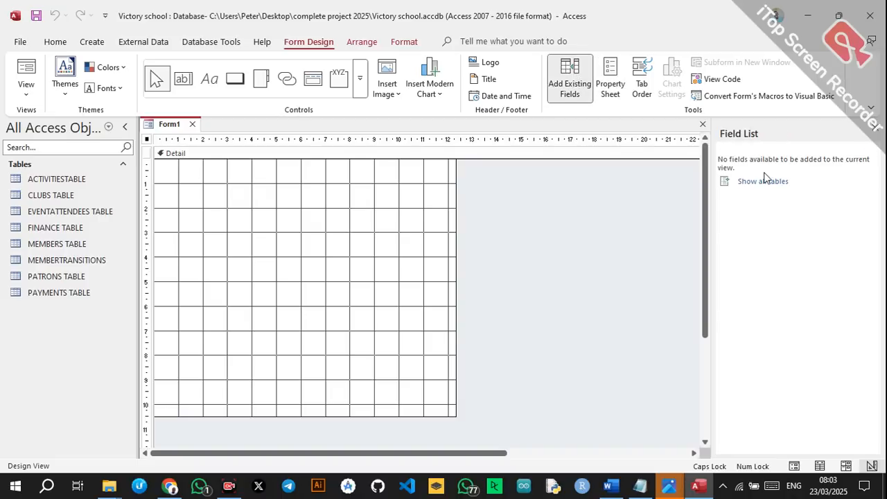
left_click(762, 182)
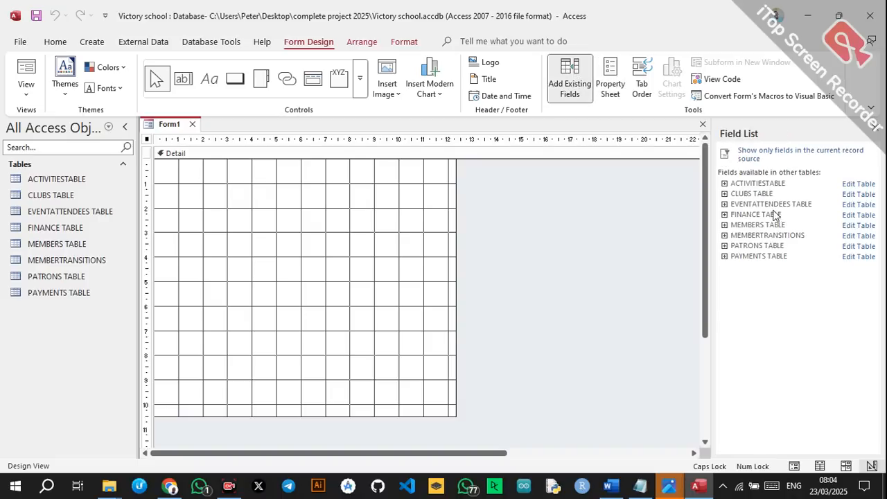
left_click(725, 183)
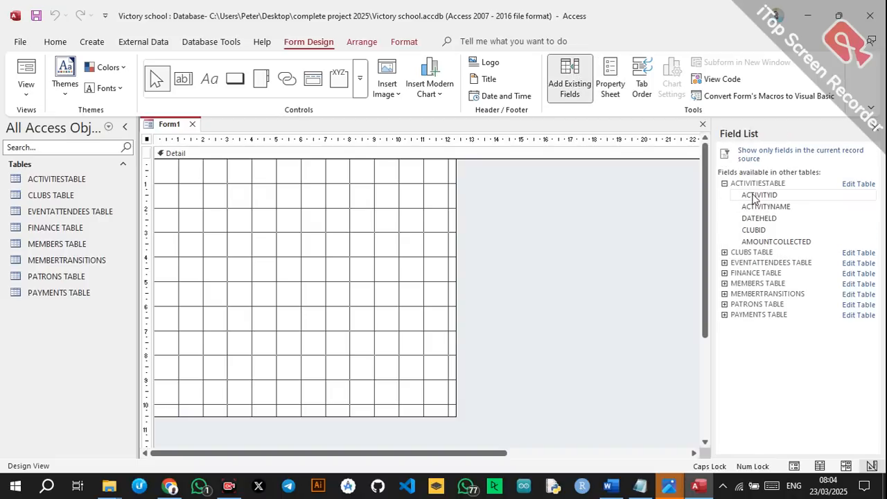
Add ACTIVITYID, ACTIVITYNAME, DATEHELD, CLUBID and AMOUNTCOLLECTED to the form.
double_click(755, 196)
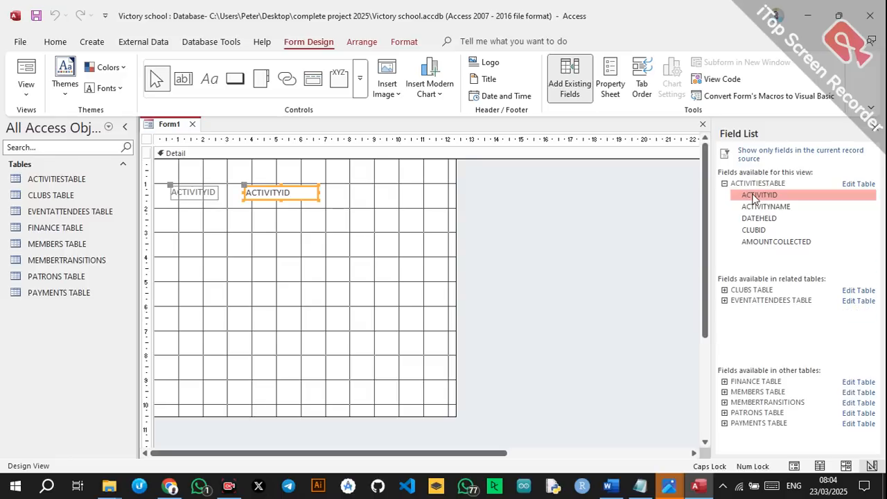
left_click(760, 207)
double_click(761, 206)
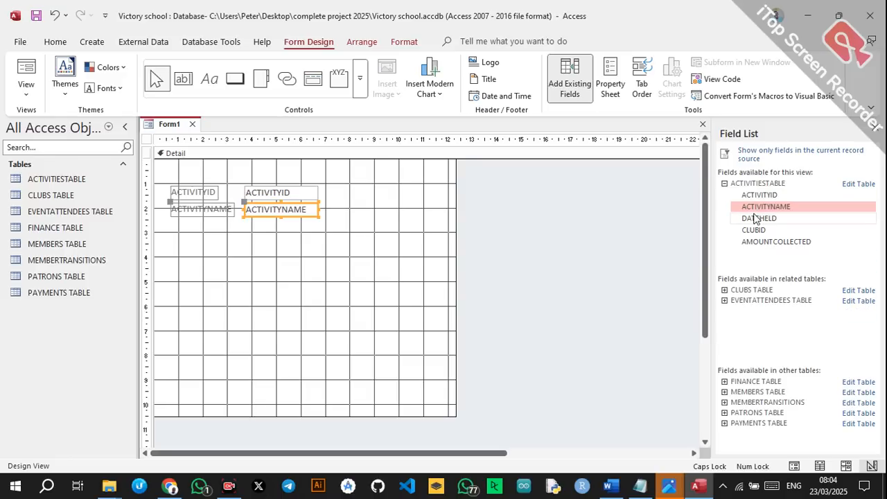
double_click(756, 218)
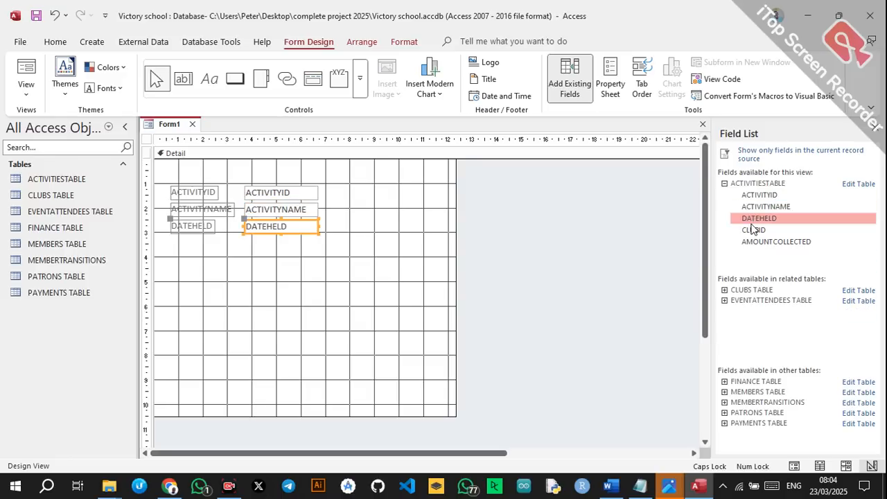
left_click(751, 230)
double_click(752, 242)
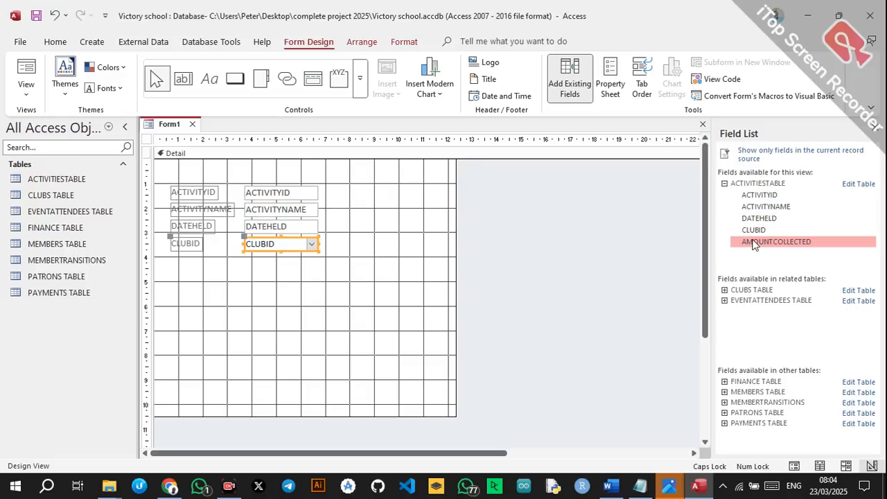
Move the field controls down and right, placing CLUBID beside DATEHELD.
left_click(323, 293)
left_click_drag(165, 186, 330, 299)
left_click_drag(210, 199, 428, 237)
left_click(197, 258)
left_click_drag(195, 290, 347, 293)
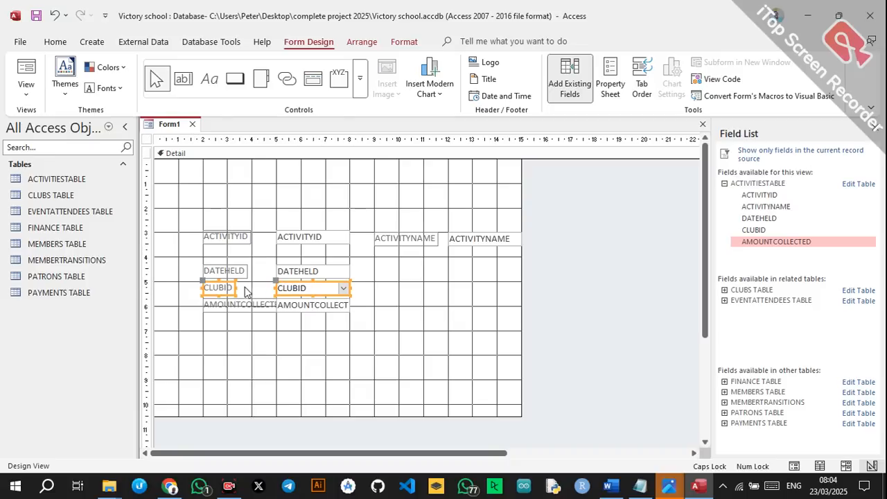
left_click_drag(228, 284, 399, 271)
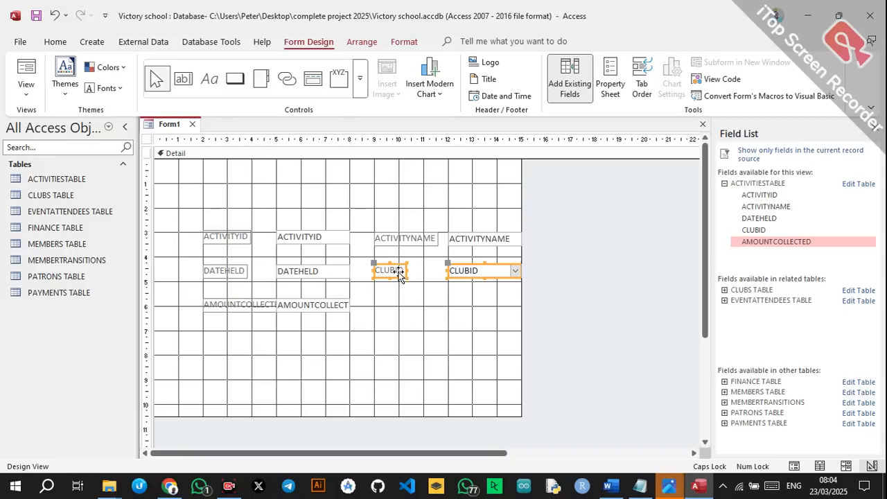
left_click(414, 333)
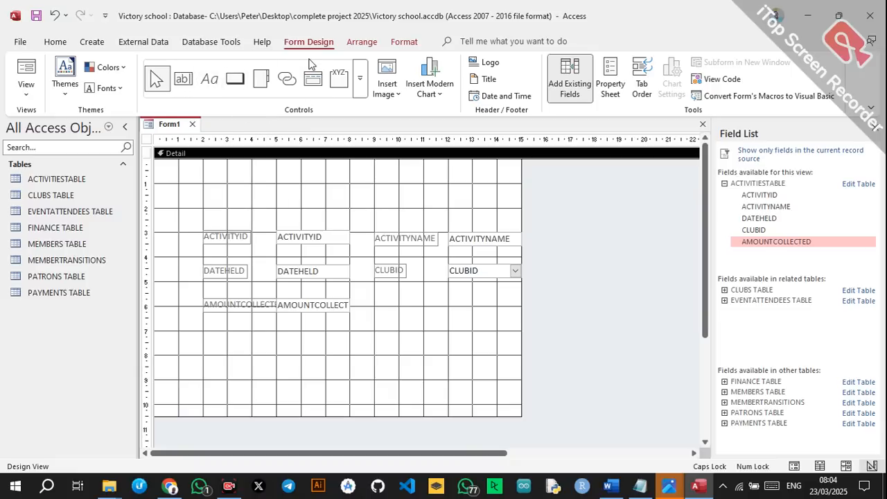
Add an ACTIVITIES title label above the fields.
left_click(215, 86)
left_click_drag(203, 168, 507, 211)
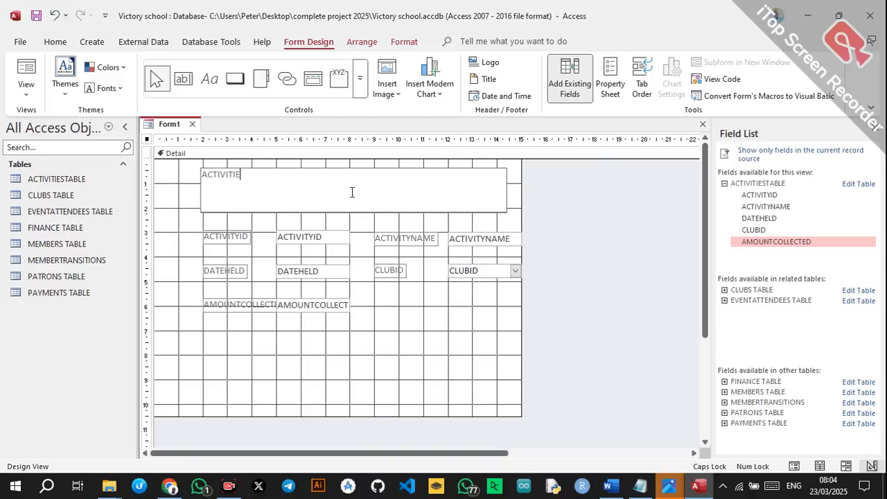
key("Return")
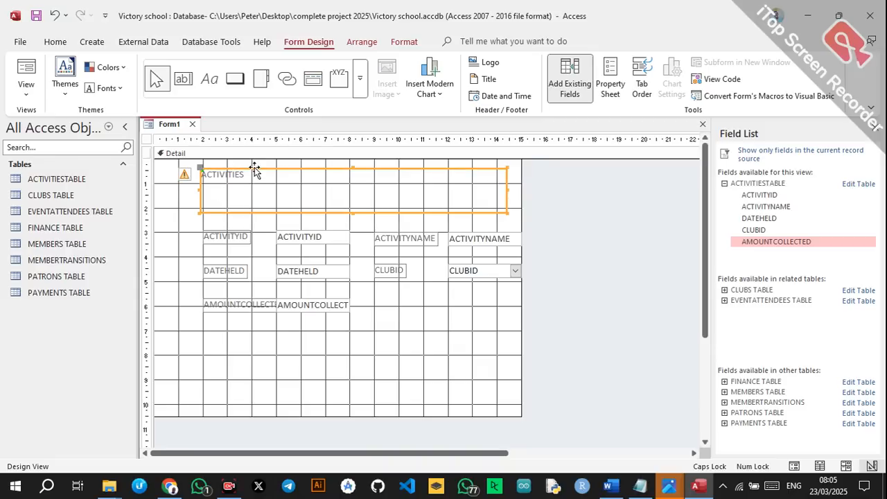
Set the ACTIVITIES title font to Algerian at 48 pt.
left_click(56, 42)
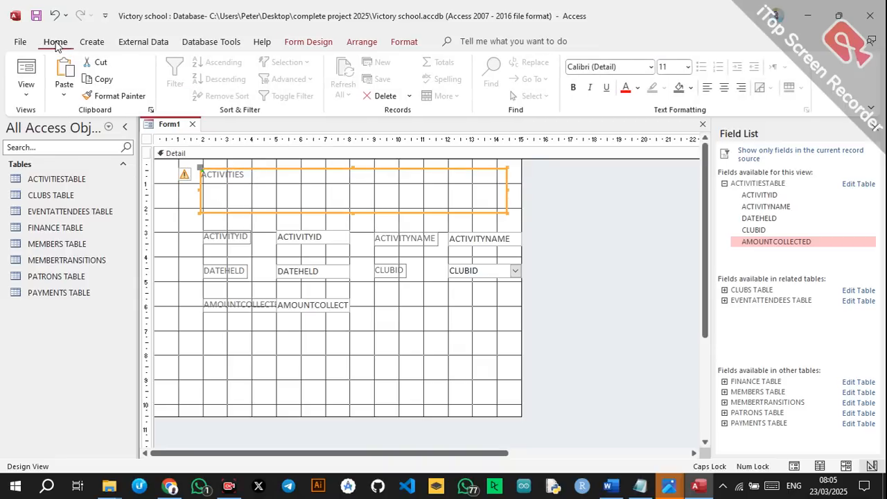
left_click(651, 67)
left_click(645, 109)
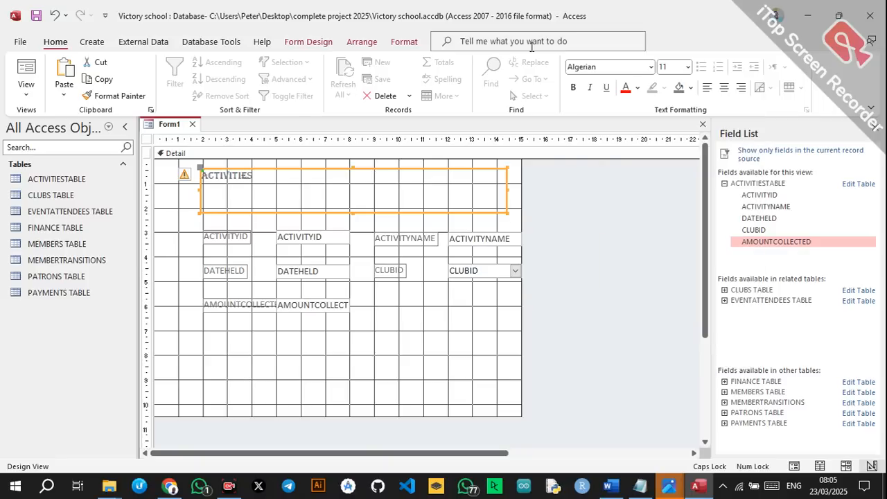
left_click(688, 68)
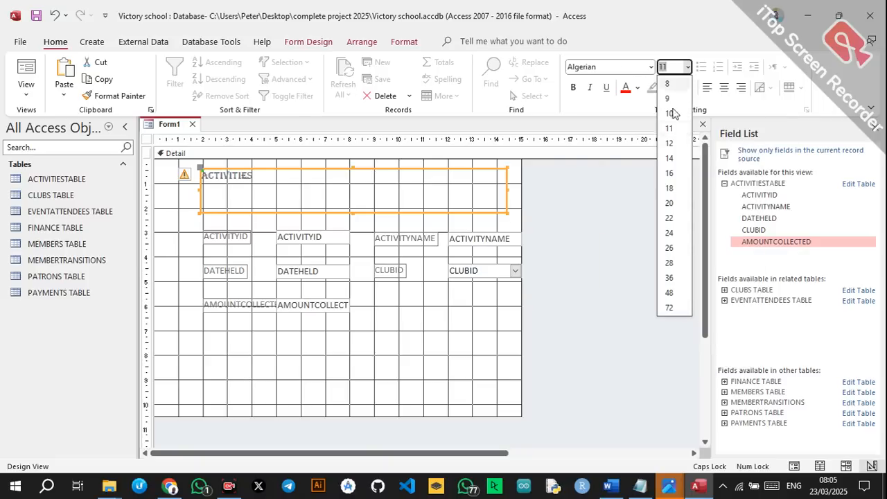
left_click(668, 253)
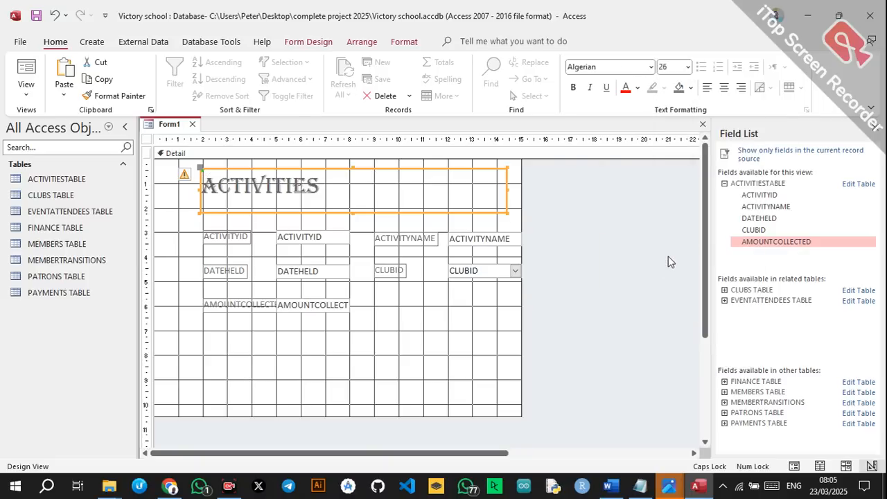
left_click(687, 67)
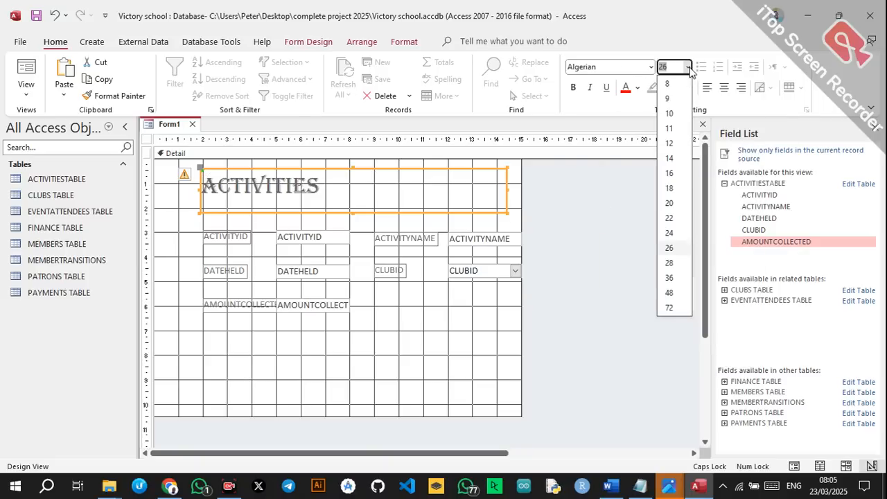
left_click(670, 298)
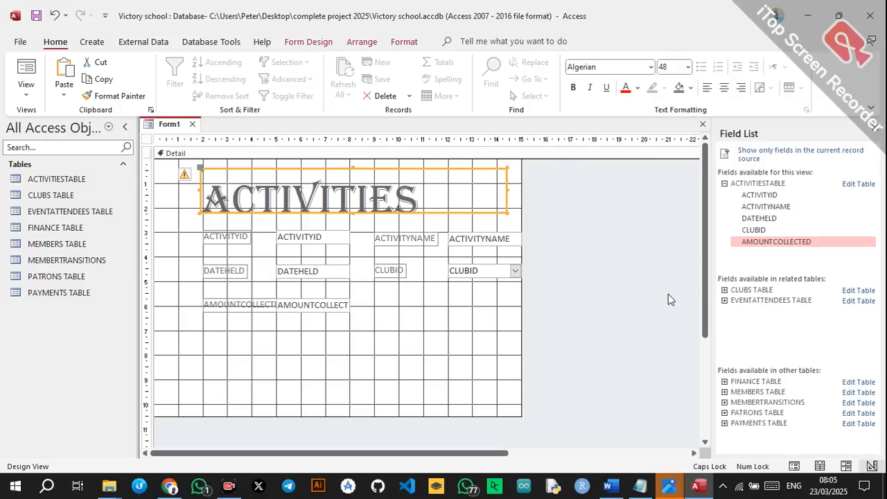
left_click(355, 169)
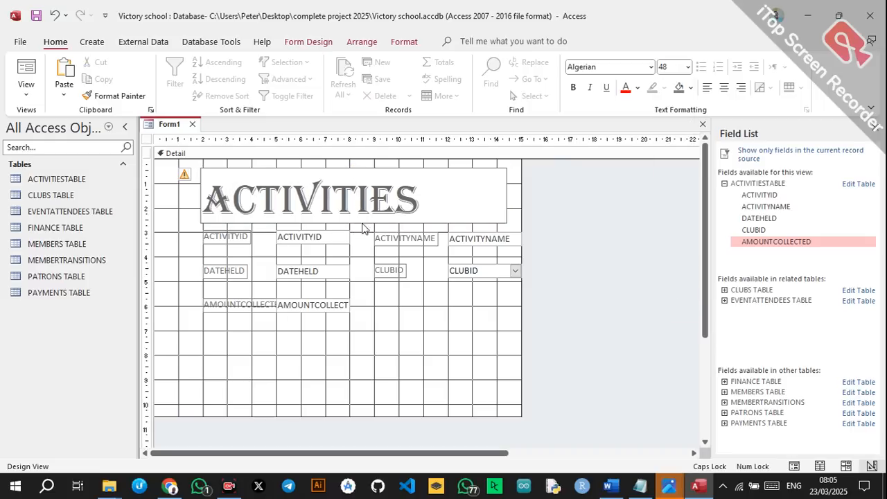
Make the ACTIVITIES heading taller, then centre it, bold it and colour it red.
left_click(584, 229)
left_click(447, 208)
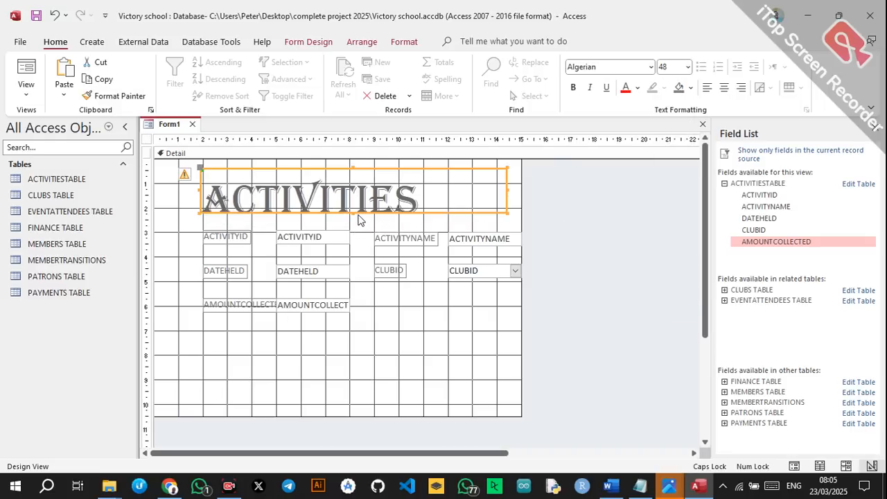
left_click_drag(352, 212, 352, 222)
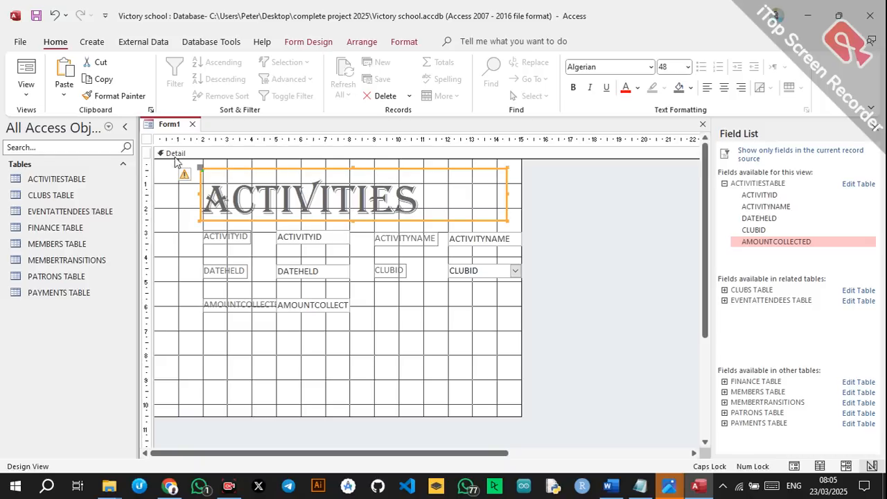
left_click(92, 42)
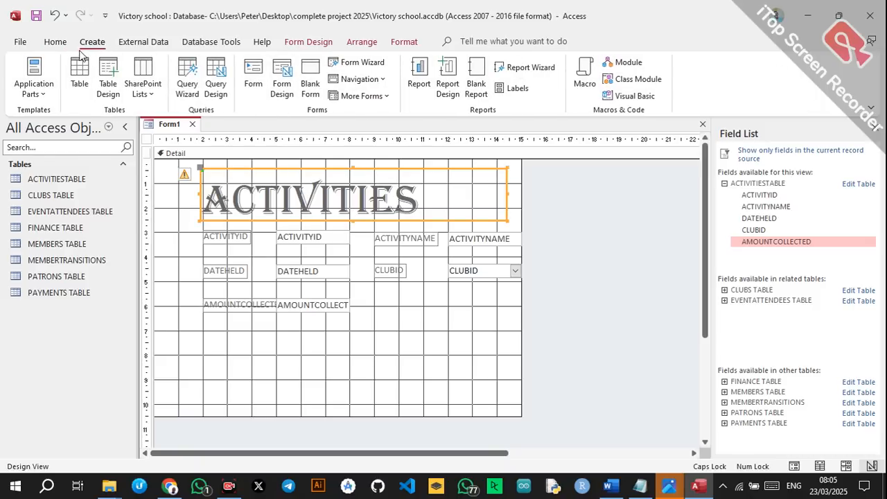
left_click(55, 42)
left_click(726, 90)
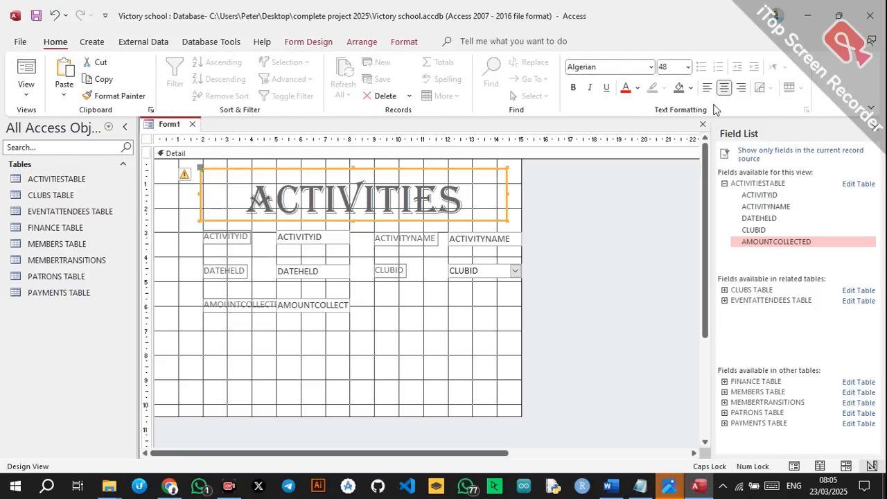
left_click(574, 87)
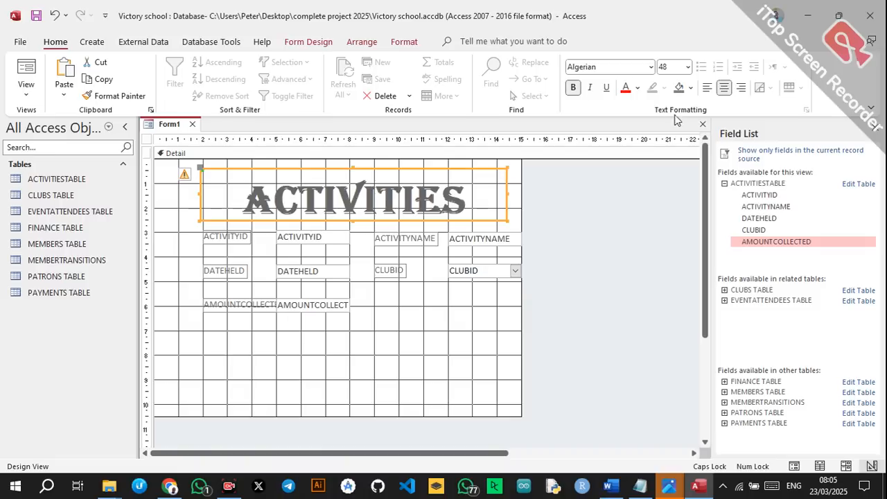
left_click(639, 90)
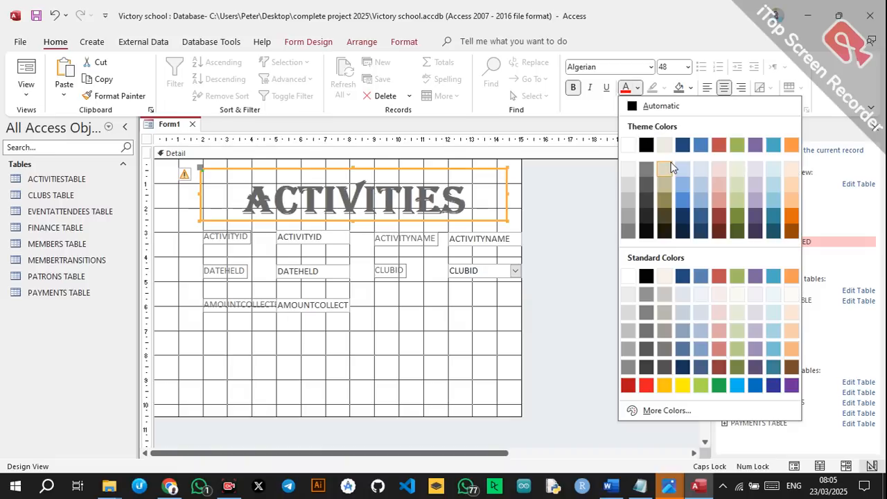
left_click(646, 386)
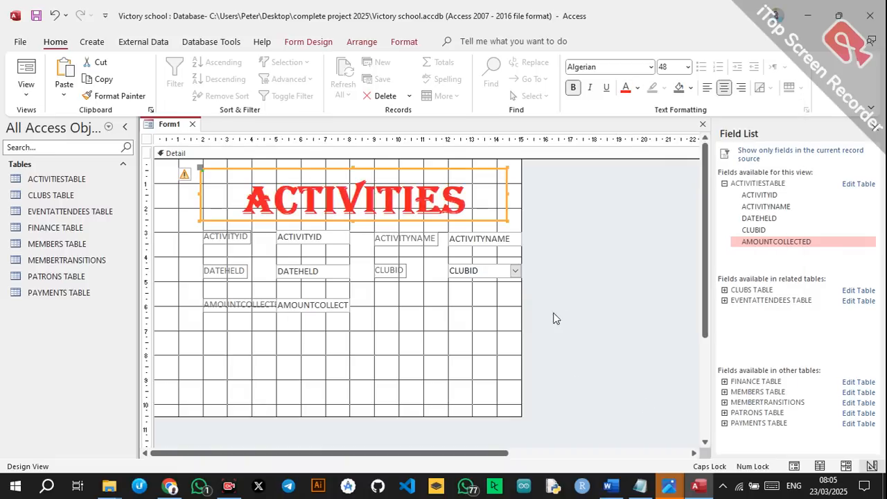
left_click(587, 199)
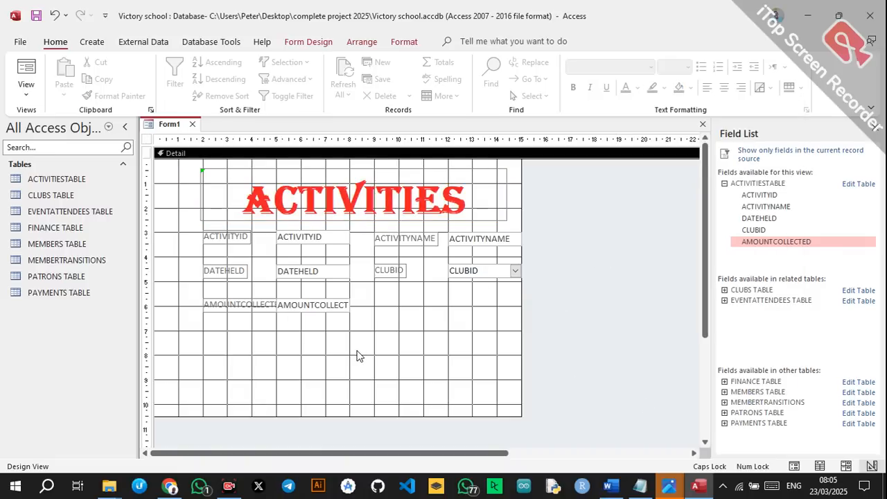
left_click(235, 243)
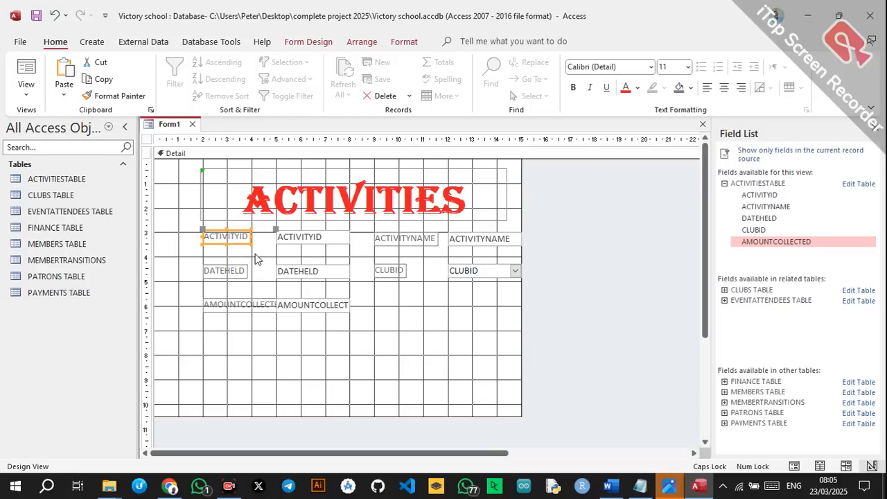
Set the five field labels to the Algerian font.
left_click(228, 274, "shift")
left_click(232, 305, "shift")
left_click(392, 269, "shift")
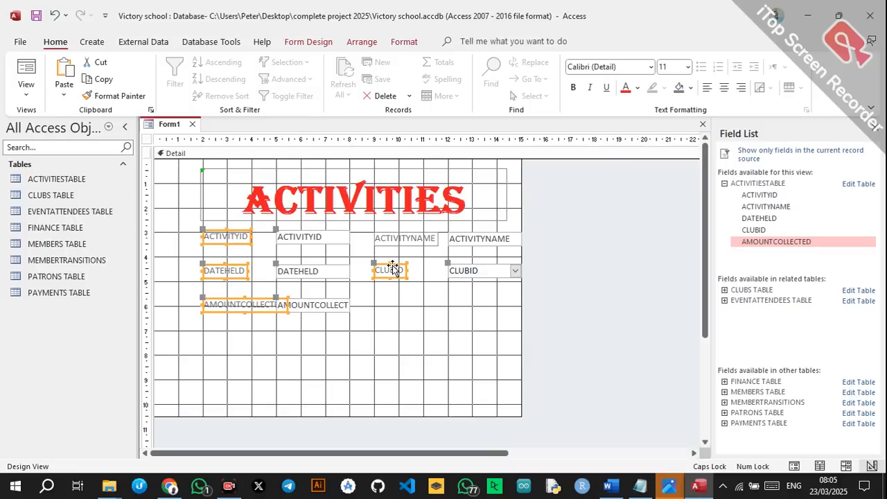
left_click(405, 239, "shift")
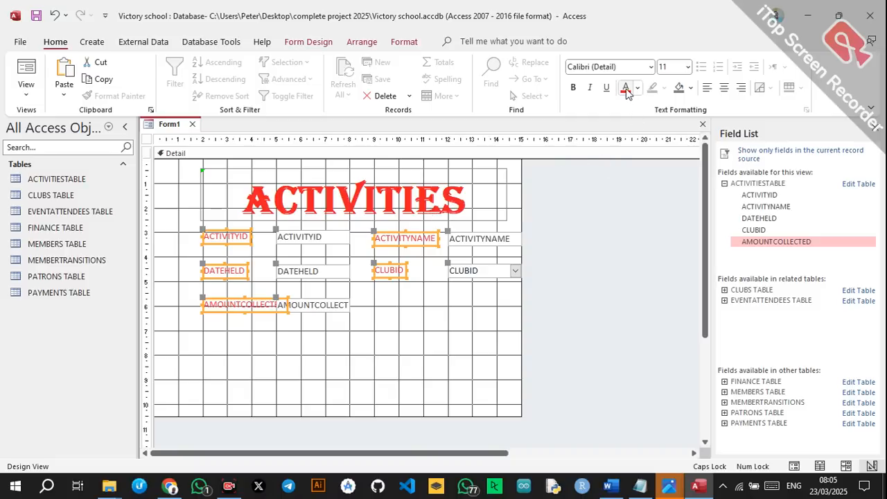
left_click(652, 68)
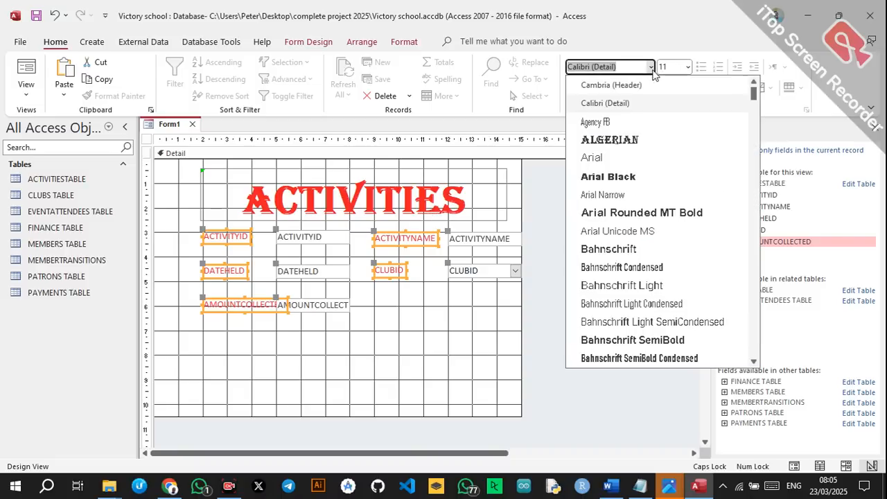
left_click(612, 136)
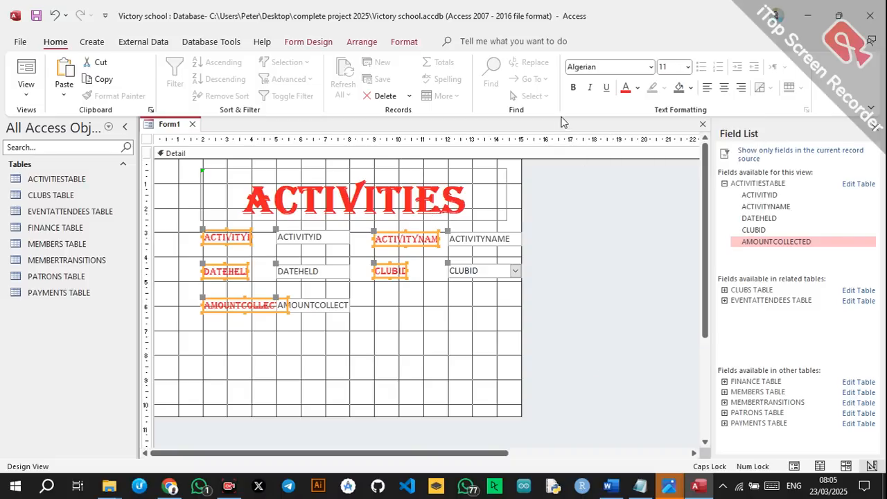
left_click(416, 334)
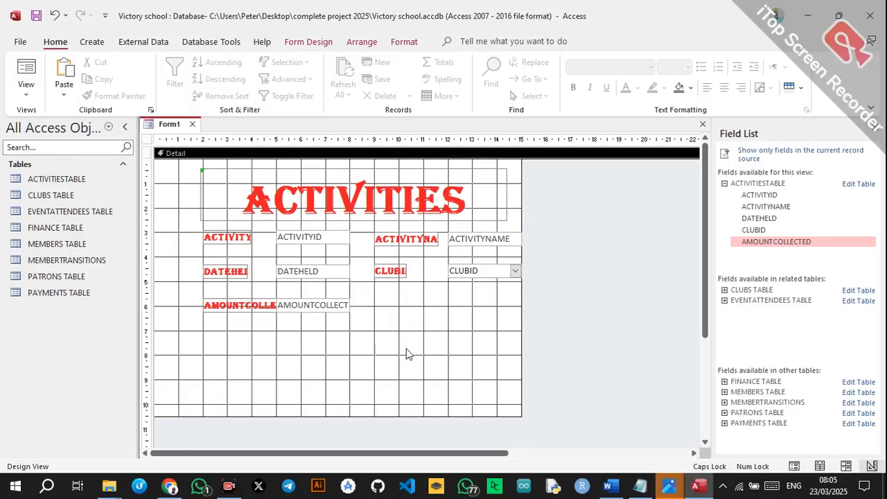
Widen the AMOUNTCOLLECTED text box and narrow its label so it wraps onto two lines.
left_click(345, 312)
left_click_drag(351, 305, 367, 303)
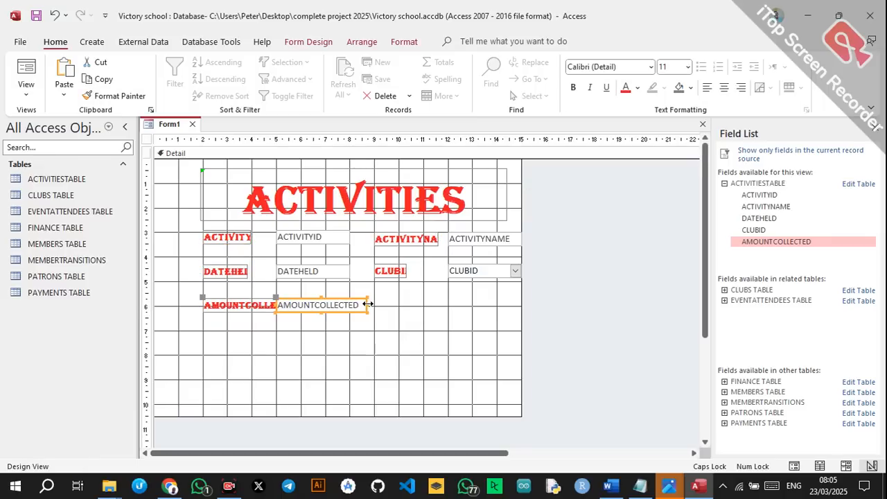
left_click(266, 309)
left_click_drag(285, 305, 255, 313)
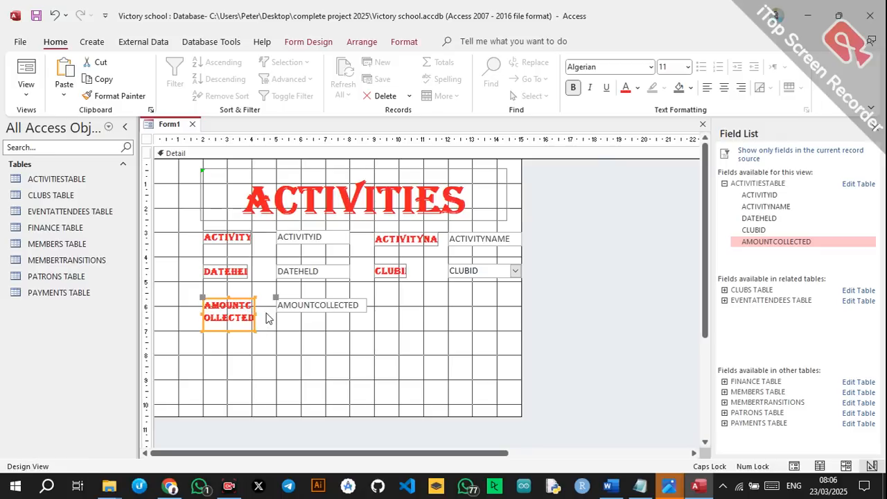
Widen the DATEHELD and ACTIVITYID labels and narrow ACTIVITY NAME so it wraps.
left_click(269, 318)
left_click(244, 269)
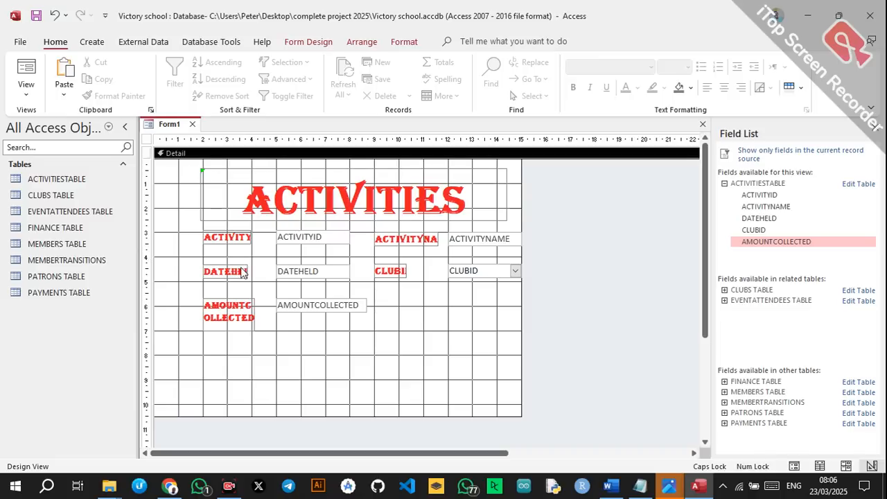
left_click_drag(247, 269, 267, 269)
left_click(239, 239)
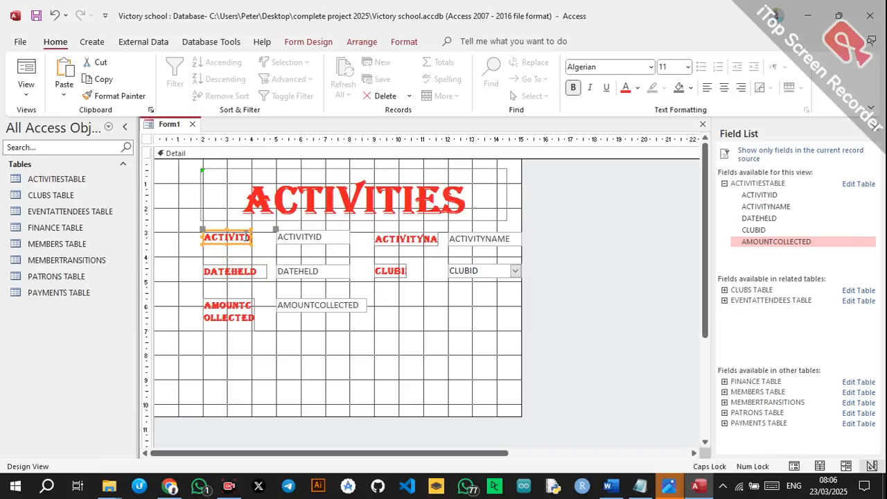
left_click_drag(253, 240, 265, 236)
left_click(264, 235)
left_click(419, 238)
left_click_drag(439, 237, 401, 262)
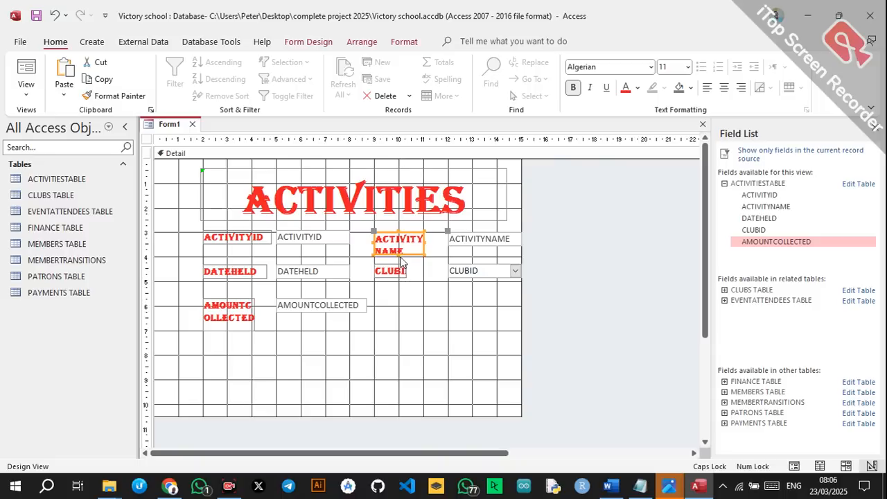
left_click(401, 258)
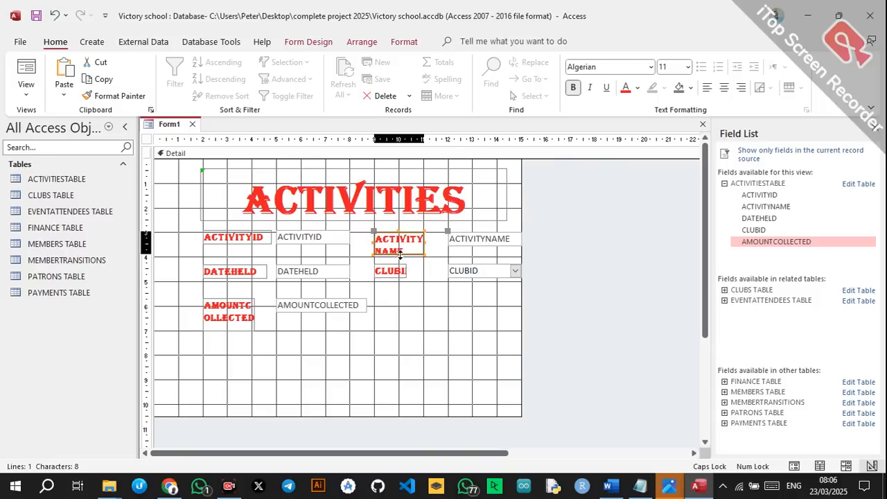
left_click(401, 259)
Correct the CLUBI label to read CLUBID and widen the form to the right.
left_click(405, 275)
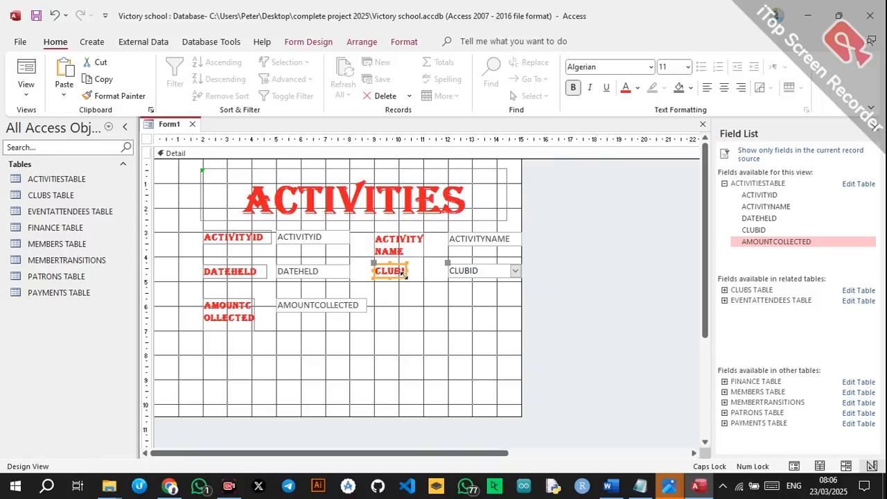
left_click(407, 271)
type("D")
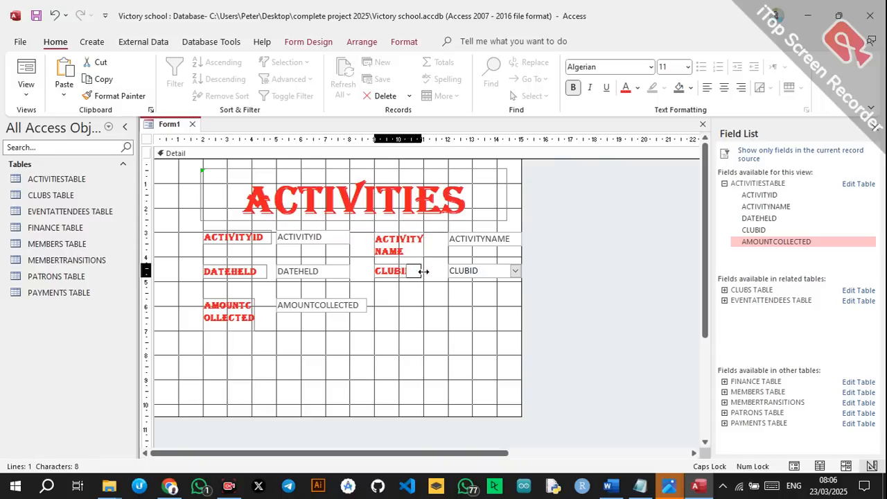
key("Return")
left_click(426, 300)
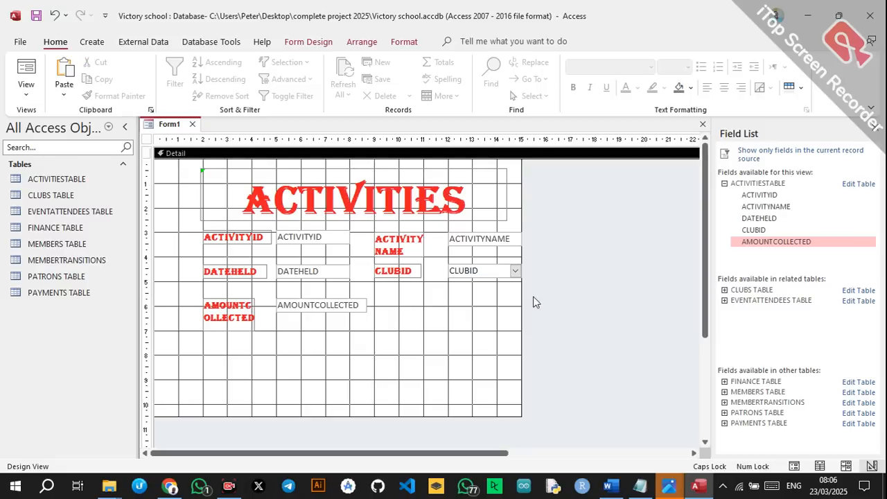
left_click_drag(521, 292, 551, 293)
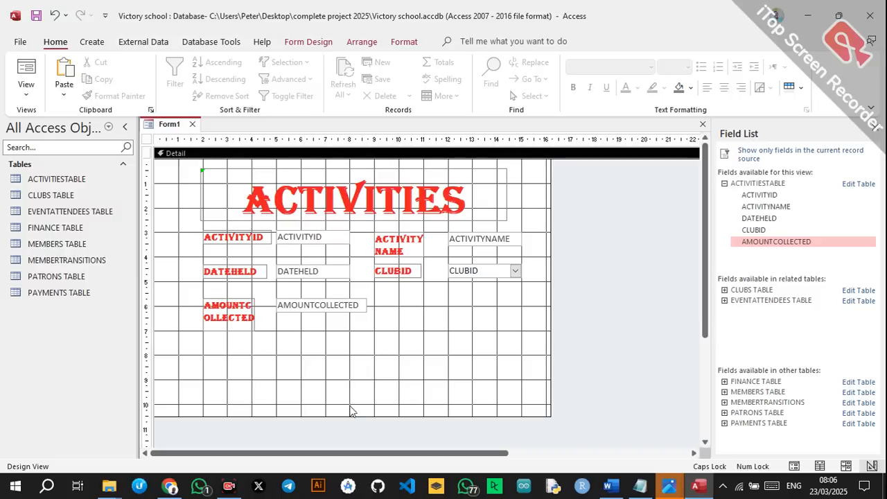
Extend the Detail section and add a Go To First Record button below the fields.
left_click_drag(343, 416, 348, 444)
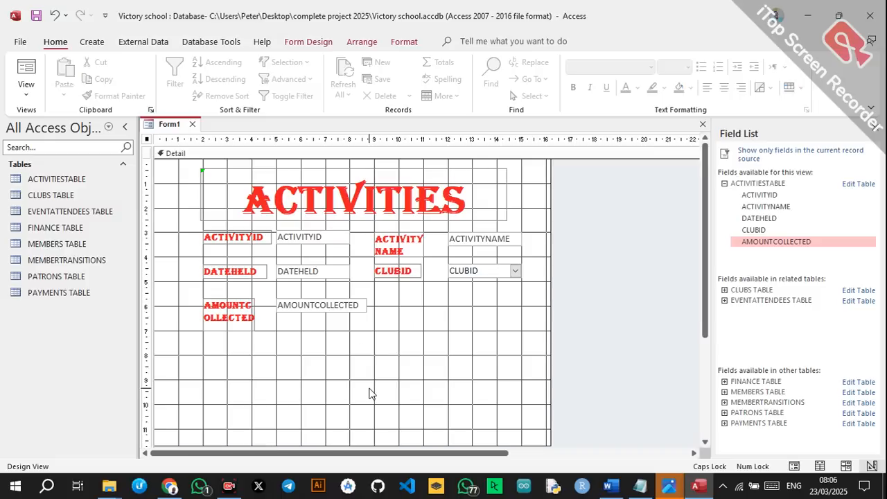
left_click(309, 41)
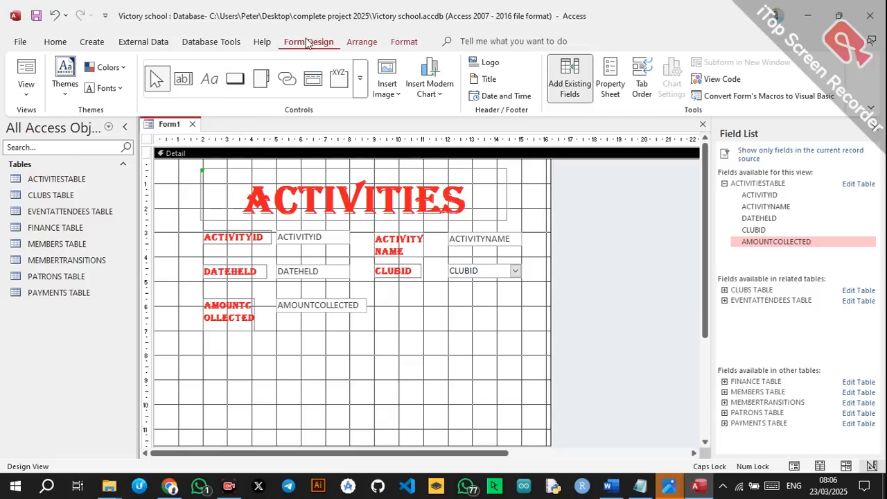
left_click(235, 81)
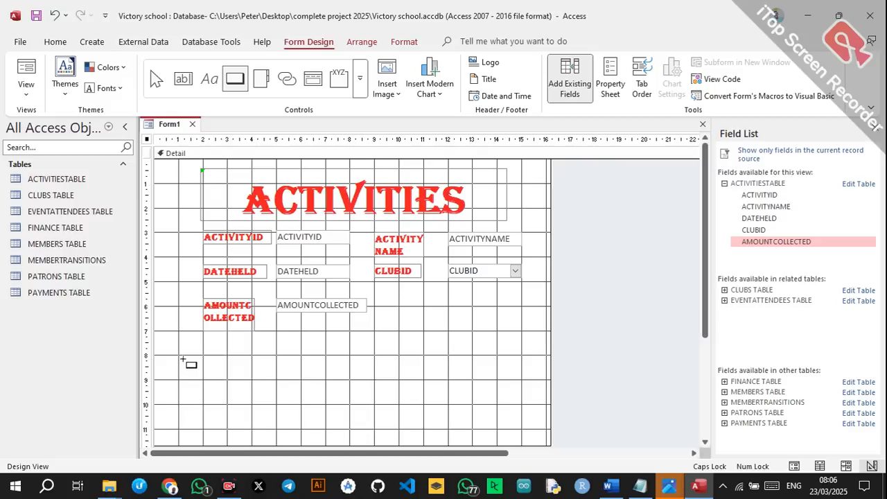
left_click_drag(183, 357, 223, 372)
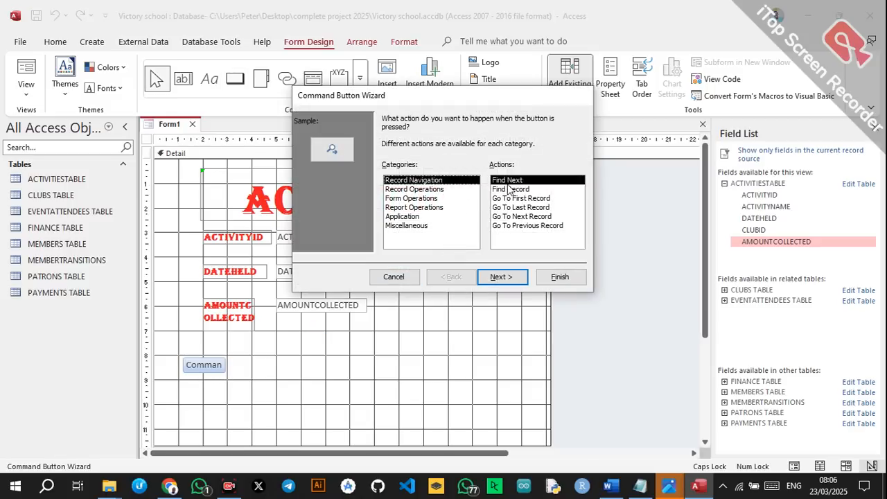
left_click(525, 199)
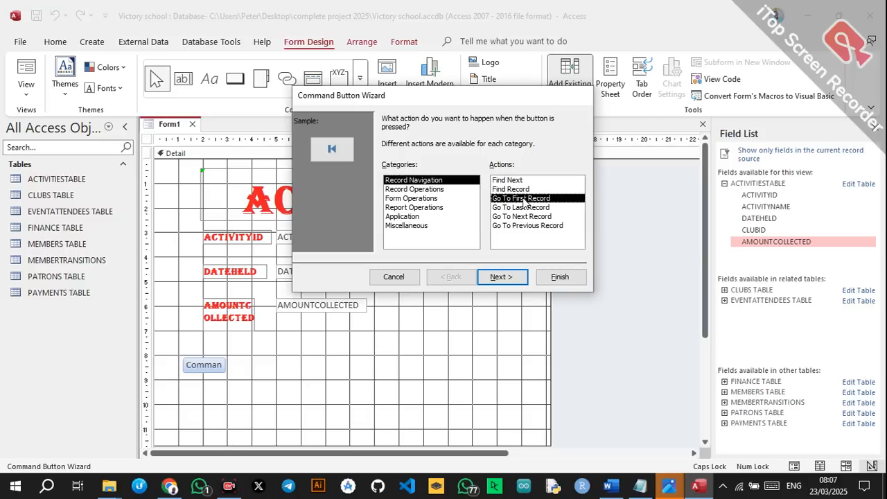
left_click(498, 277)
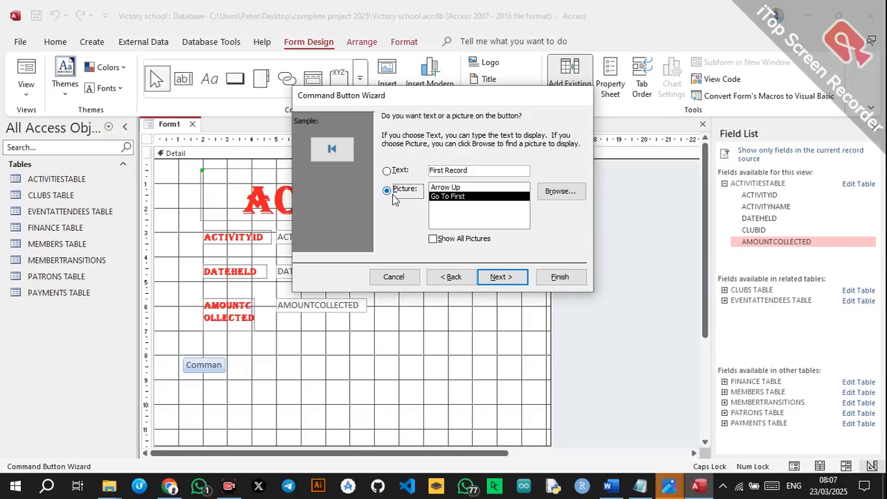
left_click(547, 278)
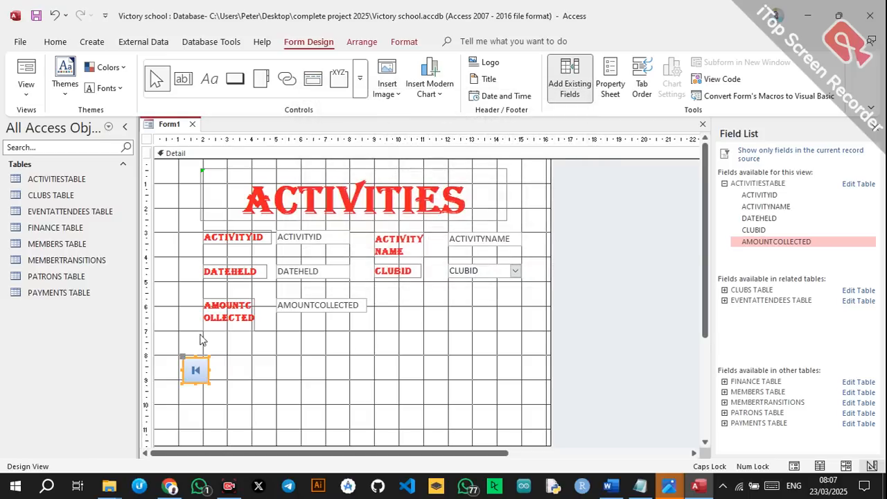
Add a Go To Previous Record button with its arrow picture beside it.
left_click(235, 78)
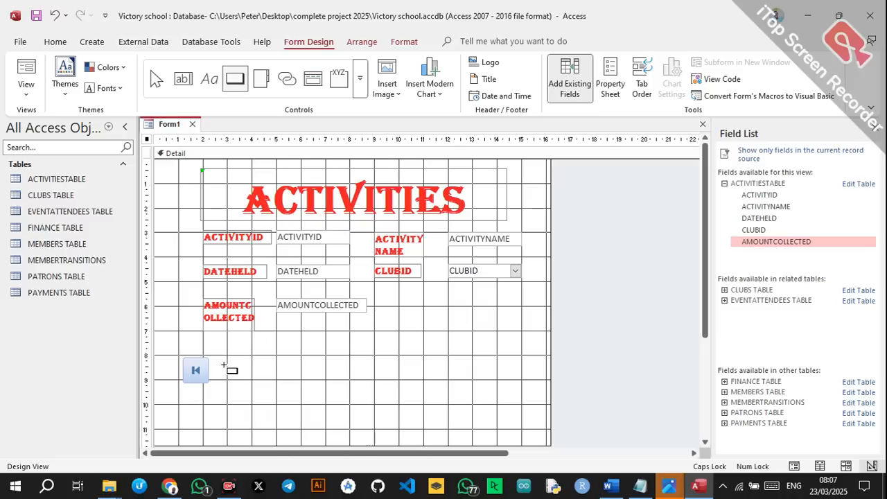
left_click_drag(218, 359, 258, 392)
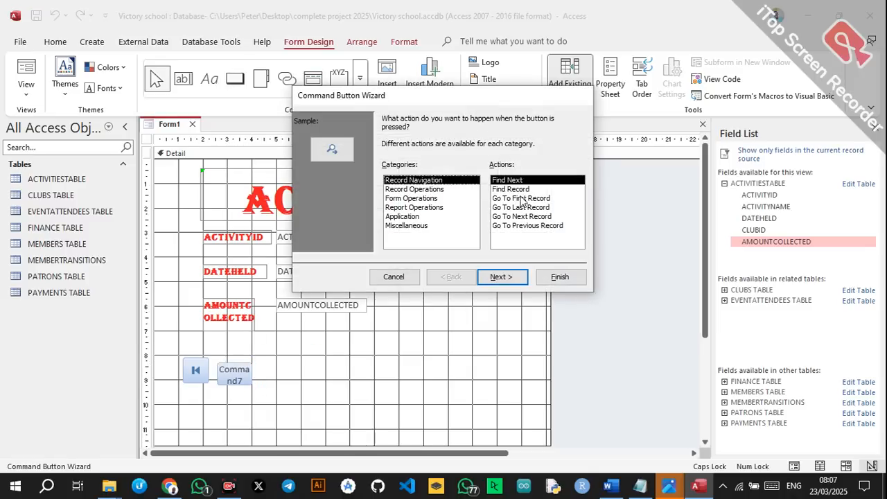
left_click(532, 226)
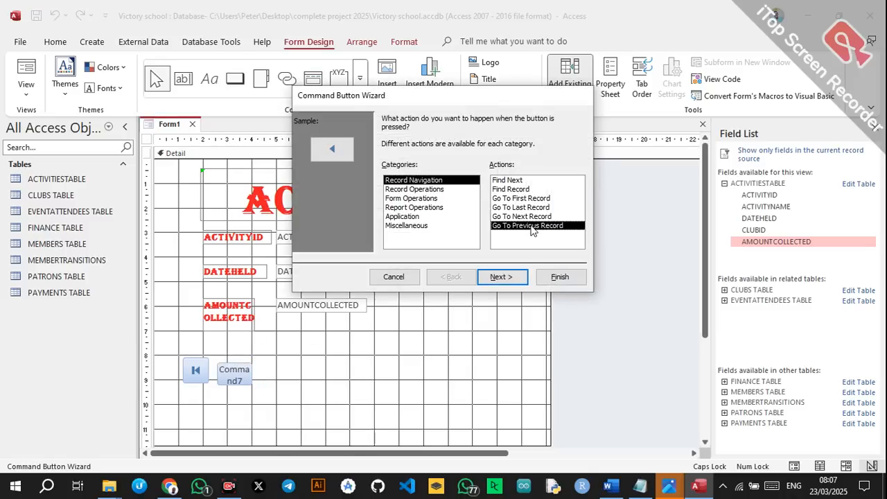
left_click(548, 278)
Draw a third button and set it to Go To Next Record.
left_click(236, 78)
left_click_drag(258, 366, 297, 390)
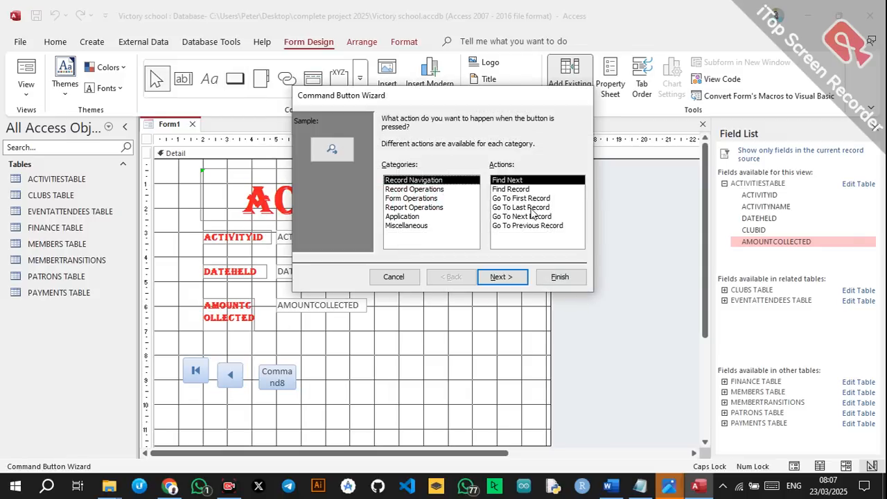
left_click(522, 216)
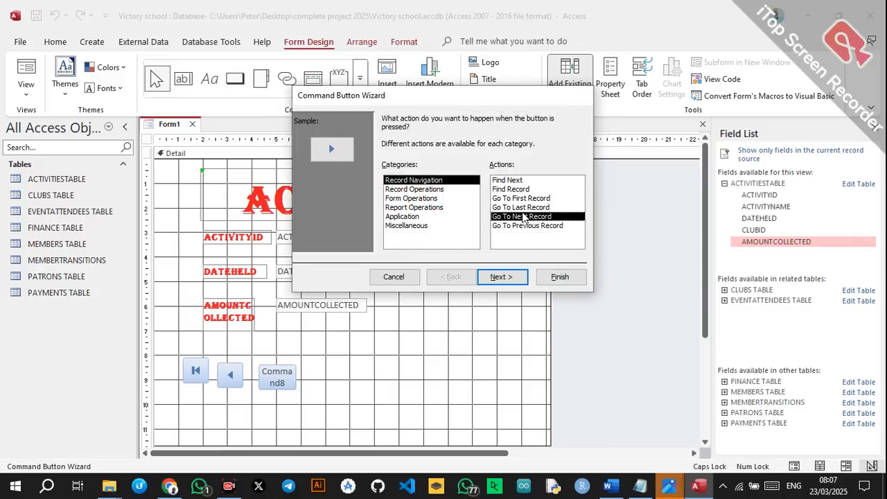
left_click(510, 277)
Finish the next-record button and add a Go To Last Record button beside it.
left_click(542, 278)
left_click(239, 78)
left_click_drag(301, 369, 359, 389)
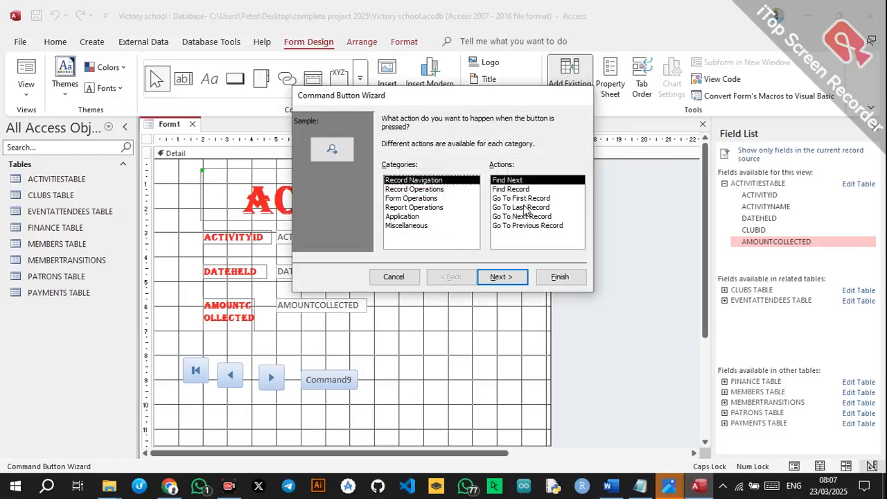
left_click(520, 207)
left_click(523, 278)
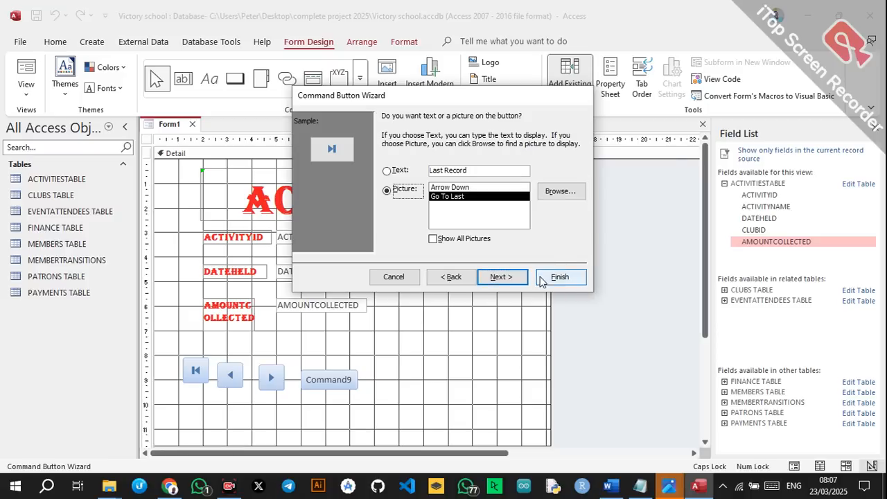
left_click(547, 276)
Line up the first, previous and last-record buttons in one row with the others.
mouse_move(197, 369)
left_mouse_down()
mouse_move(199, 391)
mouse_move(225, 379)
mouse_move(225, 407)
mouse_move(224, 400)
left_mouse_up()
left_click_drag(269, 383, 263, 404)
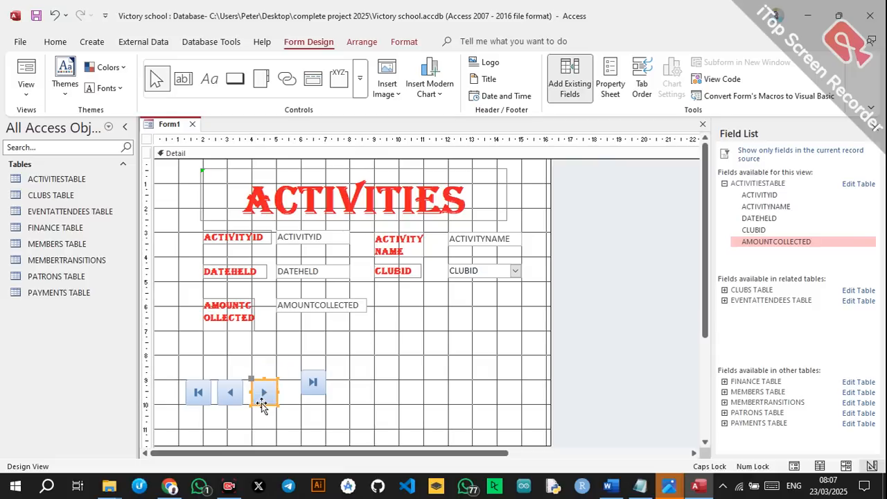
left_click(321, 390)
left_click_drag(321, 391, 306, 402)
left_click(311, 415)
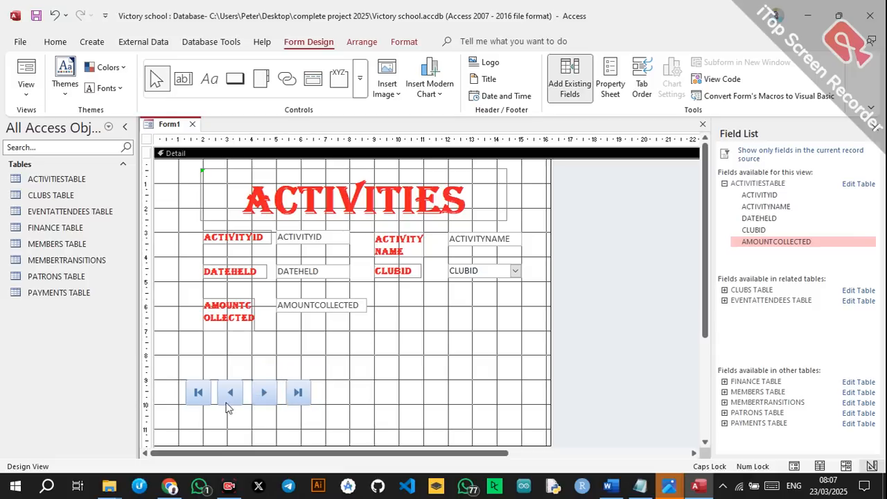
Draw an option group frame around the four buttons with a 4 pt border.
left_click(340, 78)
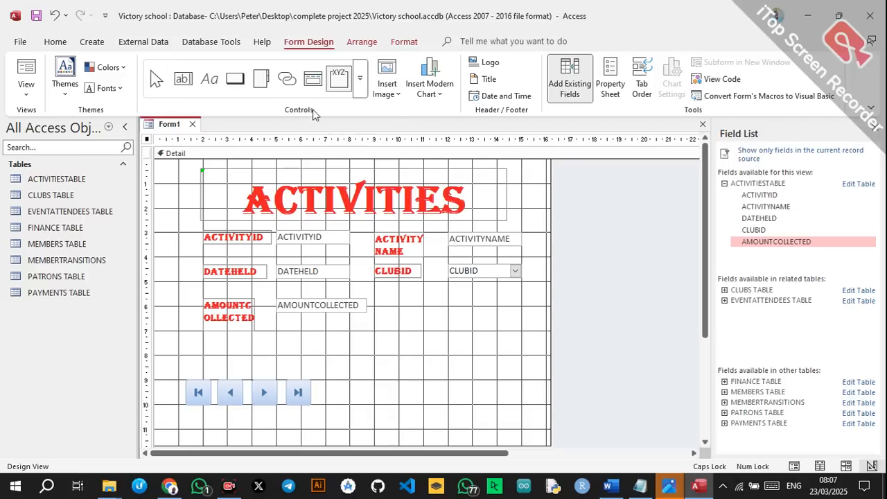
left_click_drag(173, 371, 346, 429)
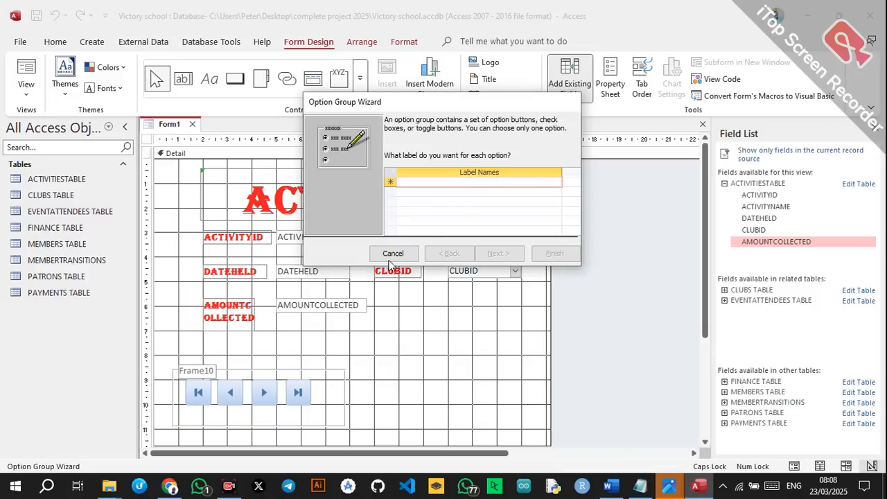
left_click(395, 254)
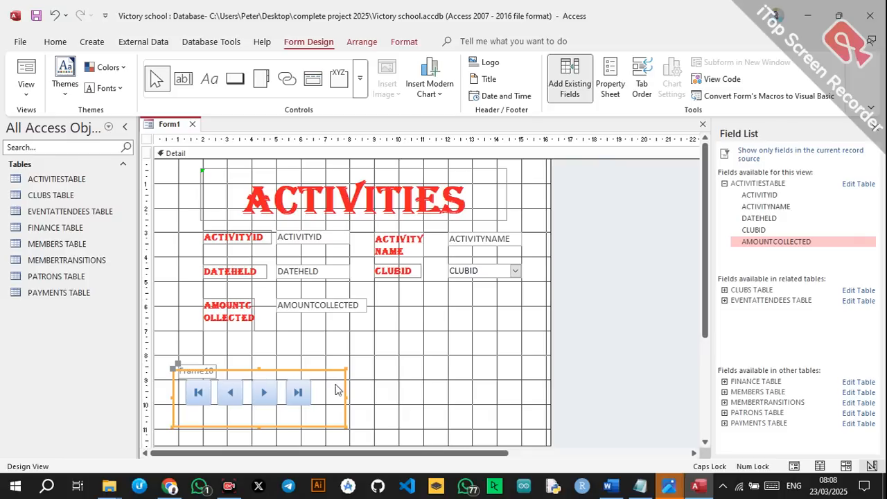
left_click(609, 81)
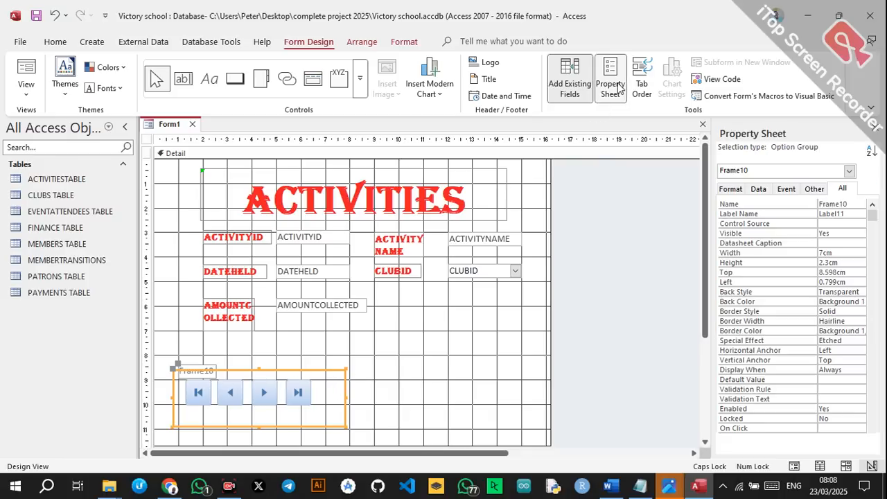
left_click(844, 320)
left_click(860, 322)
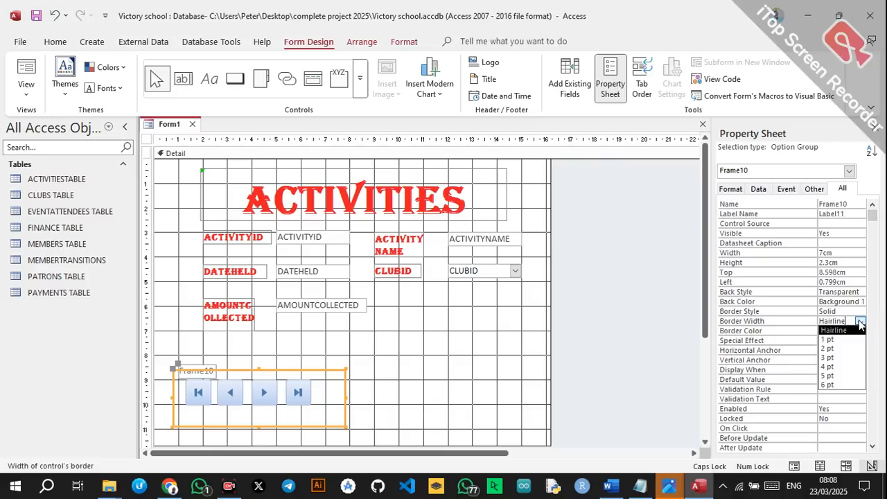
left_click(833, 370)
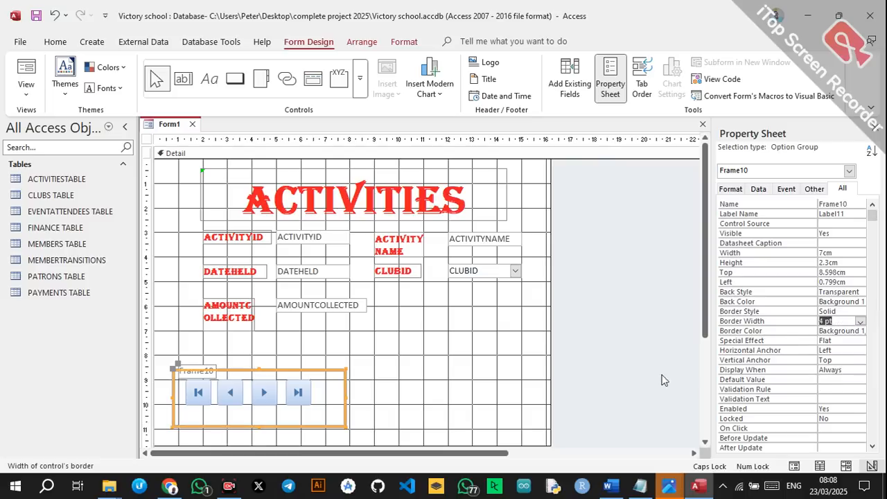
left_click(387, 371)
Set the frame's border colour to red.
left_click(345, 388)
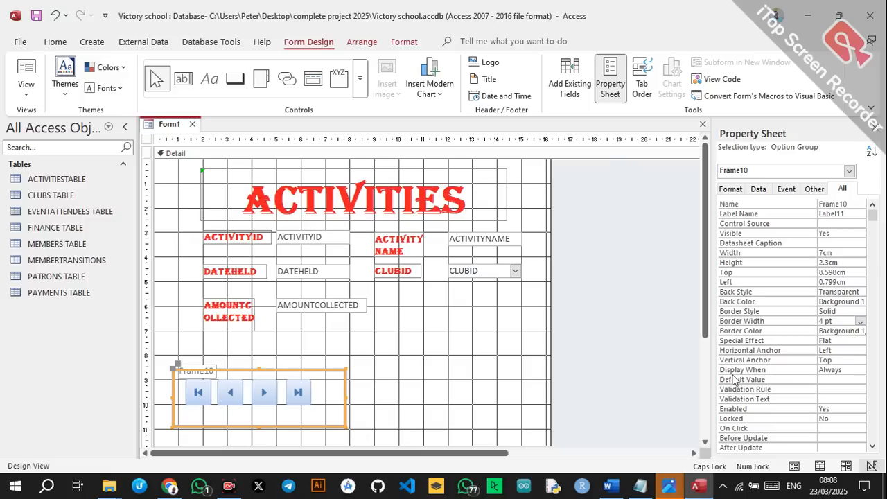
left_click(861, 322)
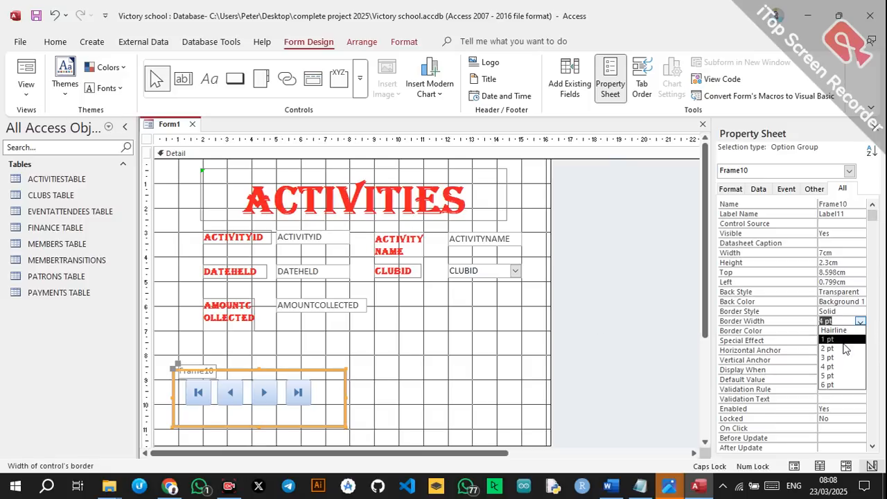
left_click(771, 330)
left_click(860, 331)
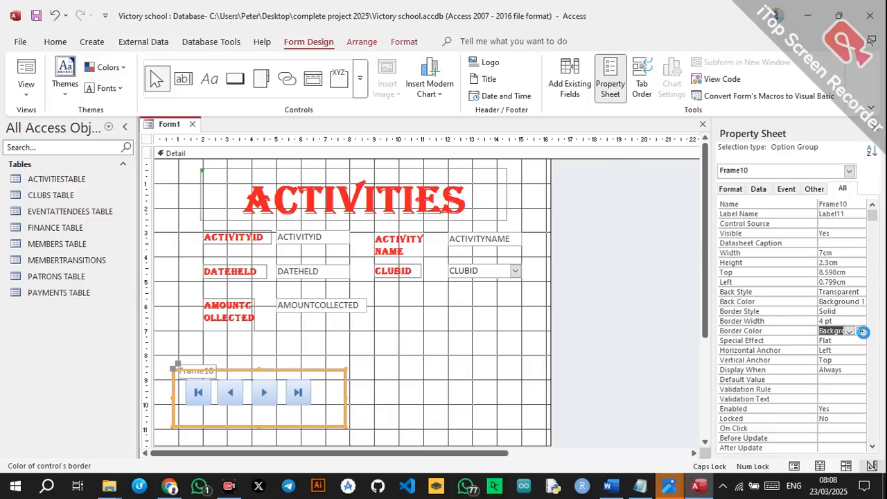
left_click(713, 291)
left_click(482, 369)
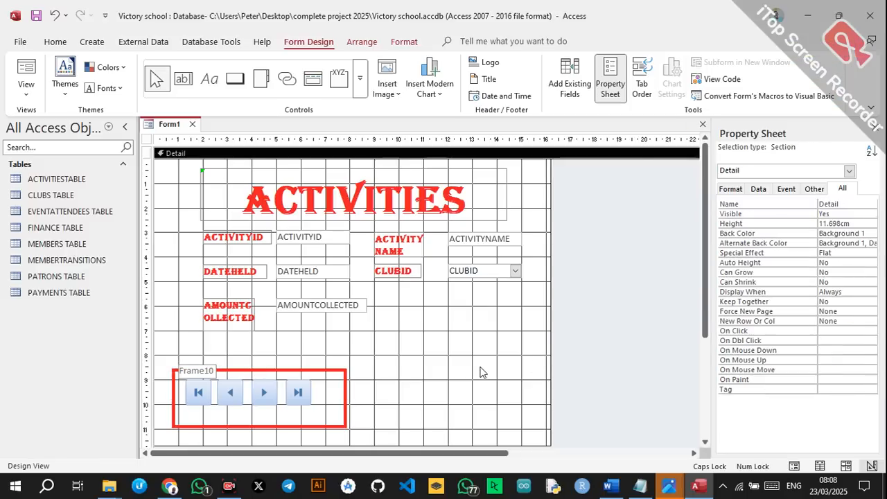
left_click(206, 375)
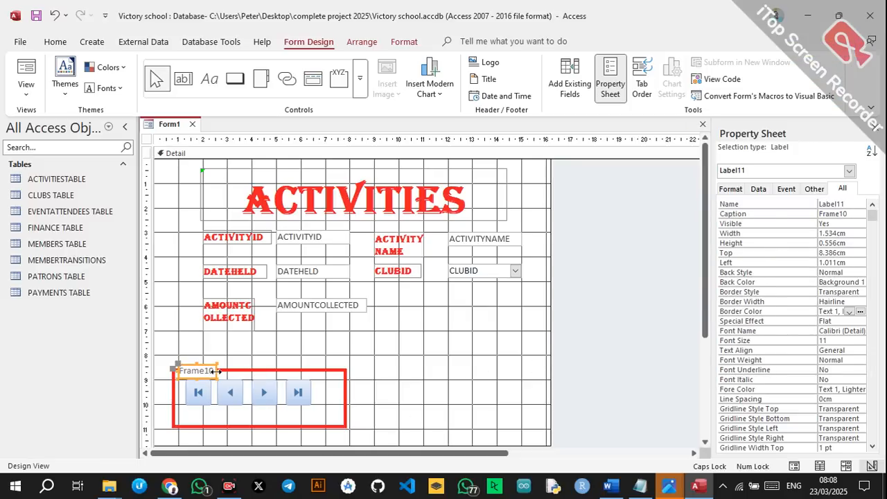
Widen the Frame10 caption label and change its text to NAVIGATION.
mouse_move(218, 371)
left_mouse_down()
mouse_move(268, 366)
mouse_move(222, 357)
left_mouse_up()
left_click(218, 365)
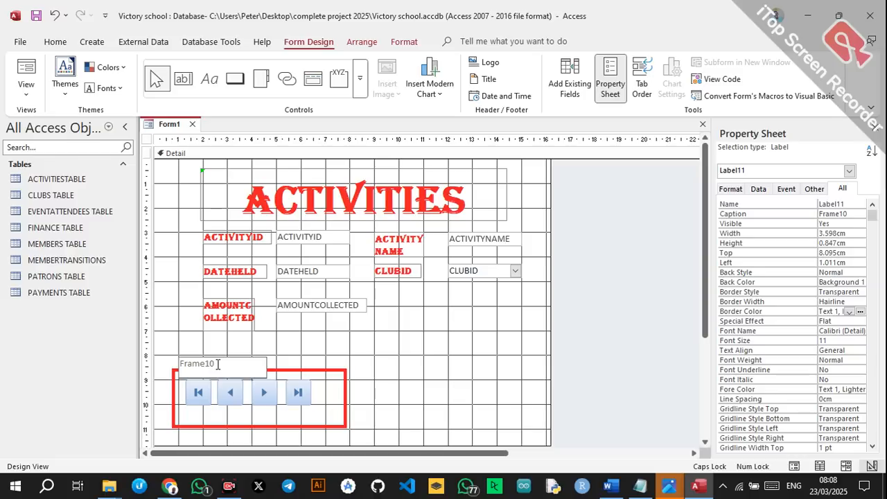
key("BackSpace")
key("BackSpace")
key("BackSpace")
key("BackSpace")
key("BackSpace")
key("BackSpace")
left_click(312, 350)
Format the NAVIGATION label as bold, red Algerian text.
left_click(249, 373)
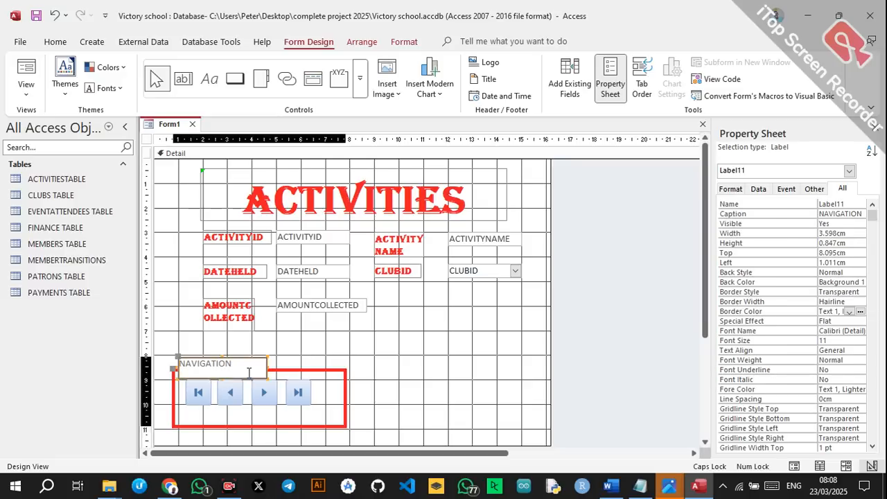
left_click(58, 43)
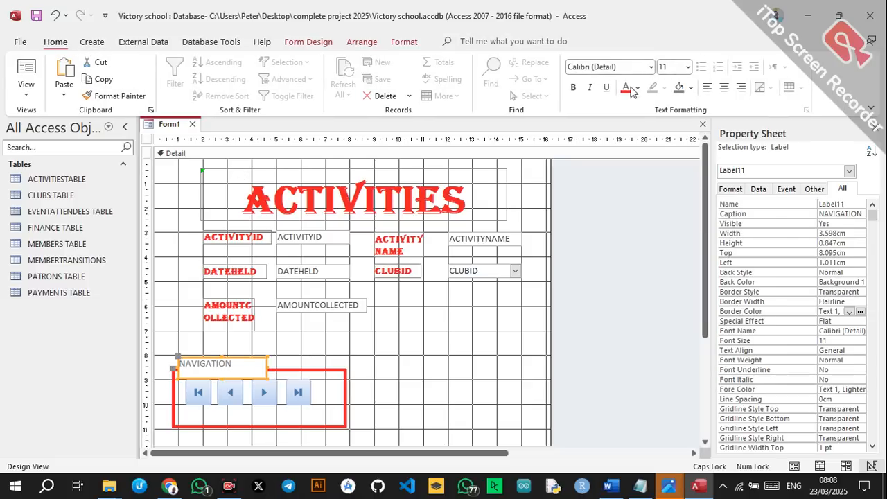
left_click(574, 88)
left_click(625, 88)
left_click(651, 68)
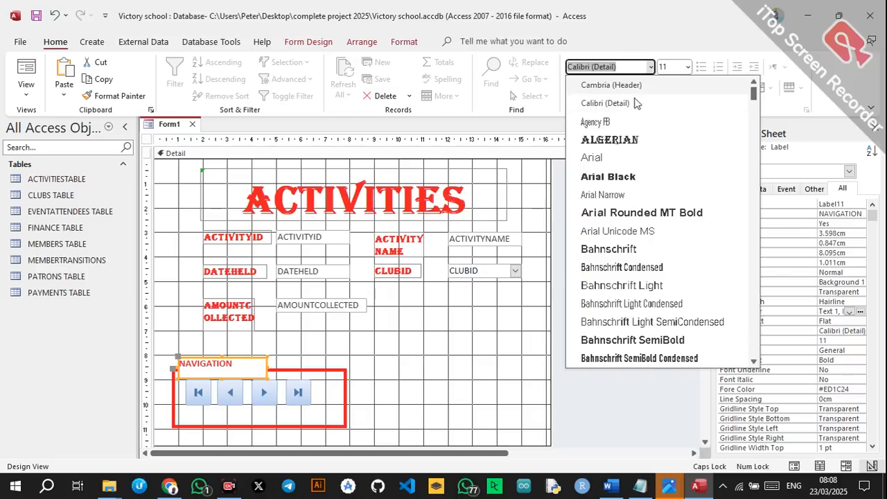
left_click(600, 138)
left_click(379, 408)
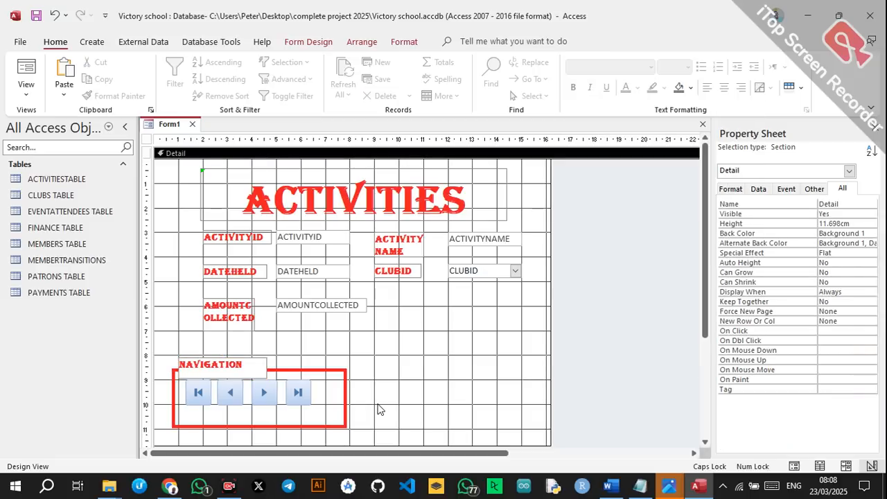
Nudge the previous-record and first-record buttons into line with the other navigation buttons.
left_click(211, 395)
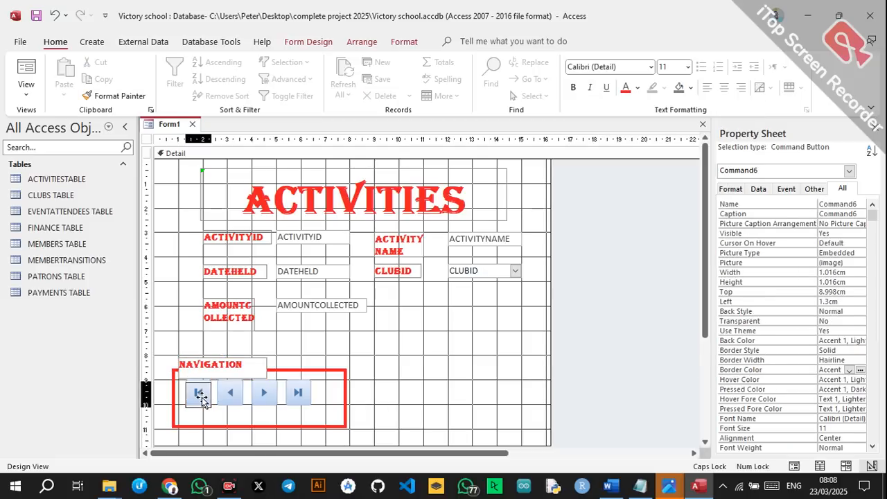
left_click(219, 400)
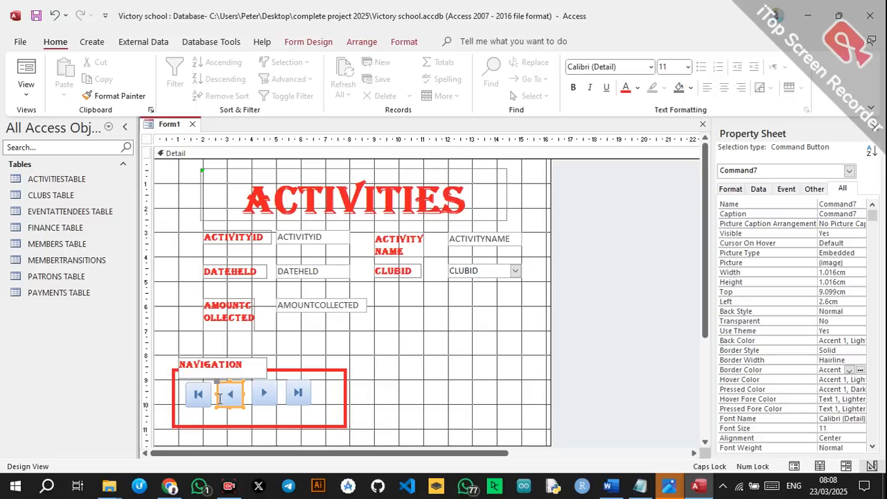
left_click(258, 401)
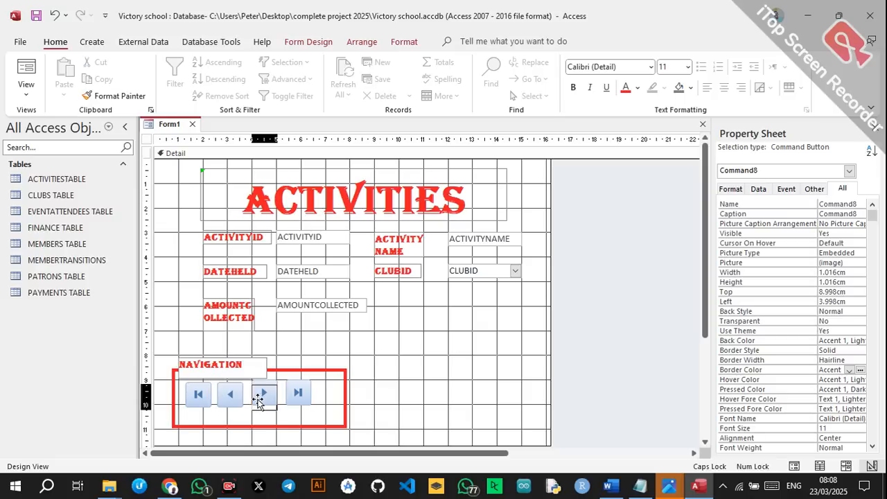
left_click(305, 395)
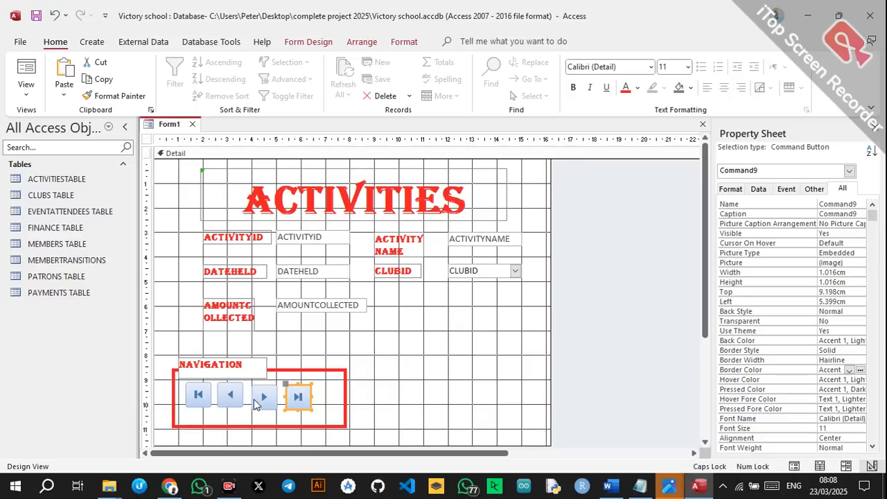
left_click(231, 392)
left_click_drag(231, 391, 231, 388)
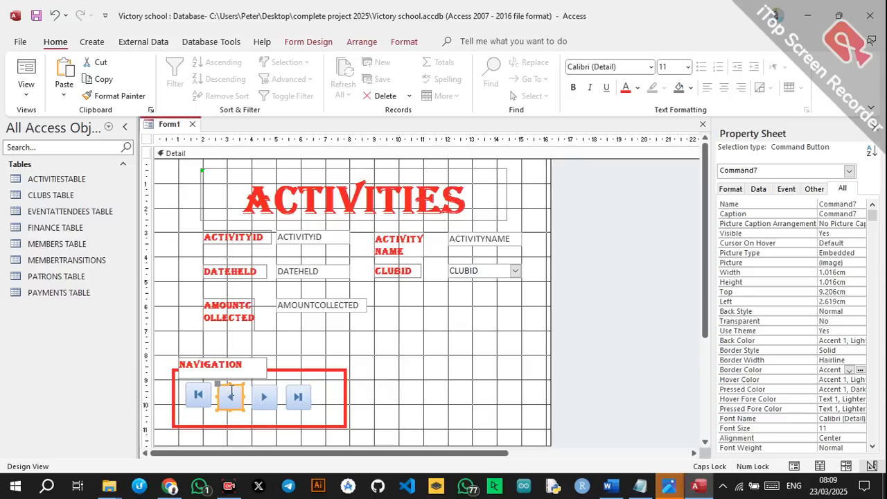
left_click(199, 397)
left_click_drag(200, 400, 201, 403)
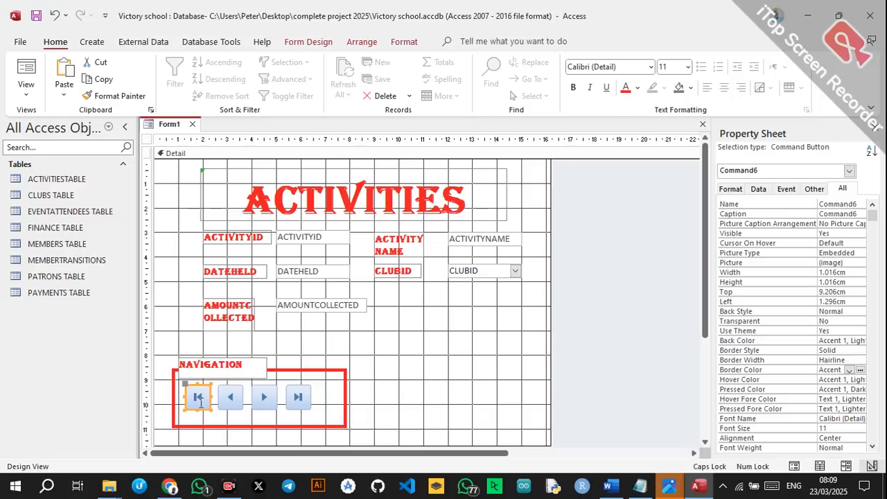
Clear the selection and view the form's and Detail section's properties.
left_click(418, 359)
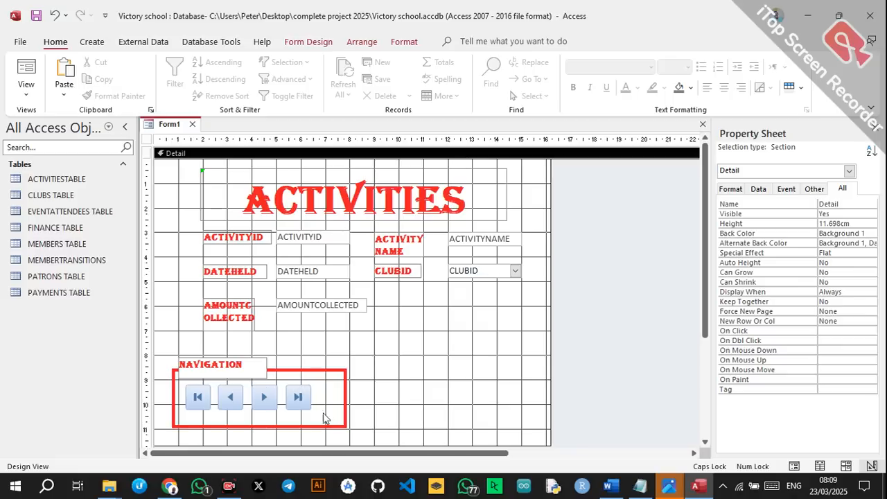
left_click(401, 348)
left_click(414, 354)
left_click(531, 321)
left_click(594, 319)
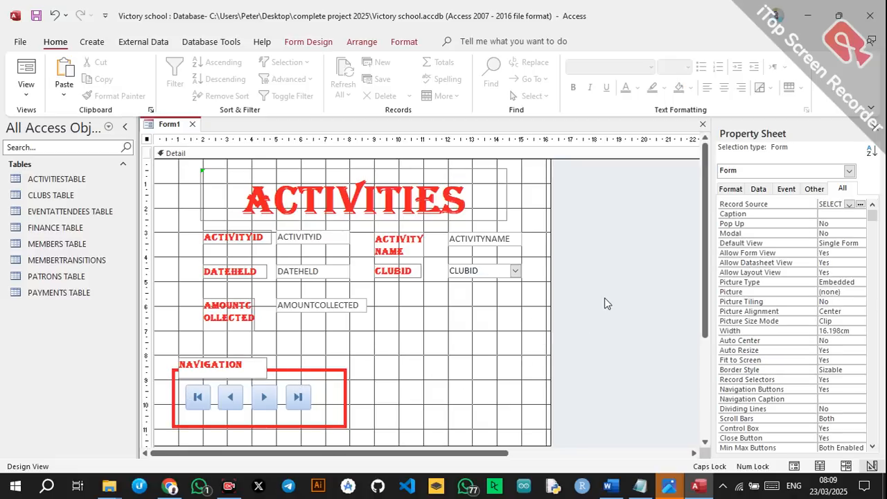
left_click(468, 361)
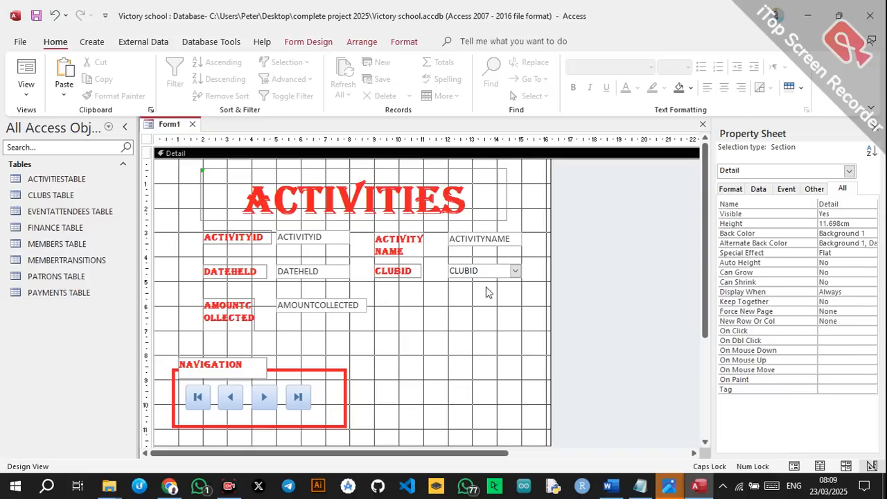
Draw a command button right of the navigation group running Add New Record, captioned 'Add New'.
left_click(315, 42)
left_click(236, 80)
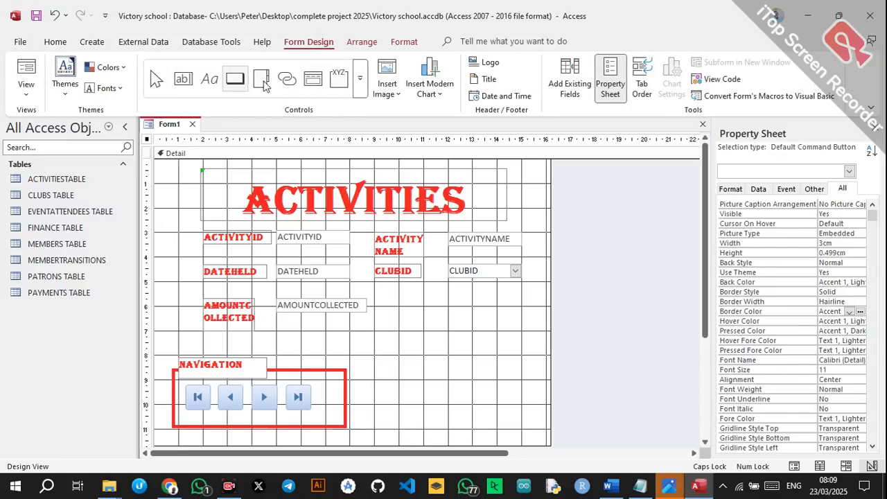
left_click_drag(402, 358, 448, 375)
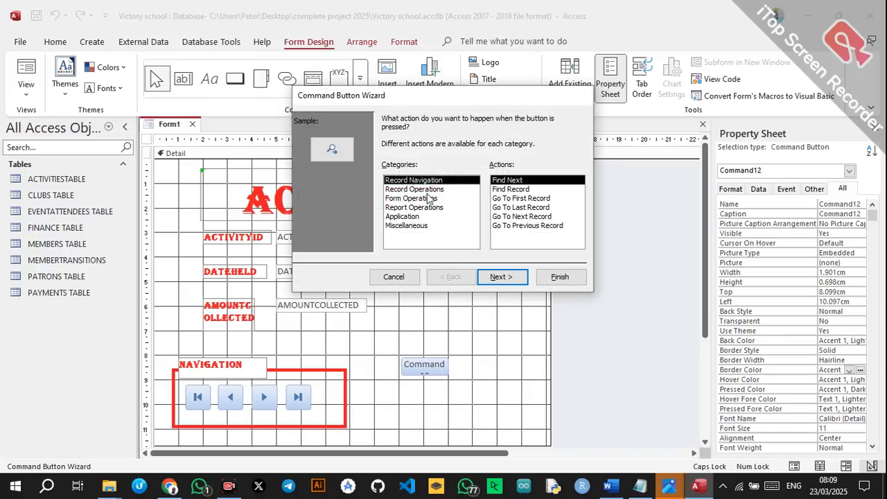
left_click(428, 191)
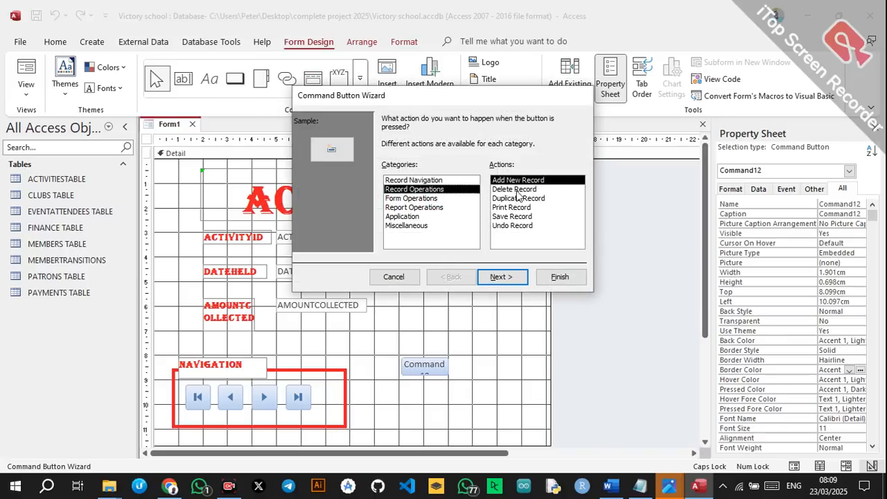
left_click(505, 276)
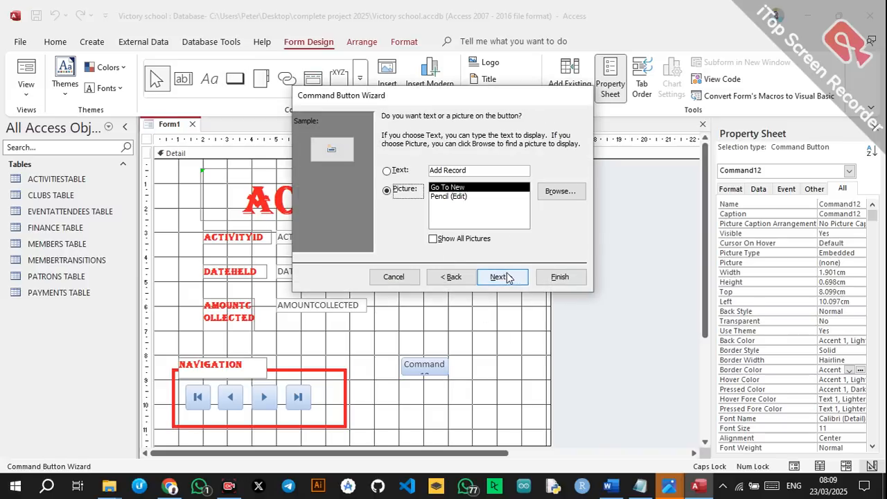
left_click(402, 171)
left_click(473, 171)
key("BackSpace")
key("BackSpace")
key("BackSpace")
key("BackSpace")
key("BackSpace")
key("BackSpace")
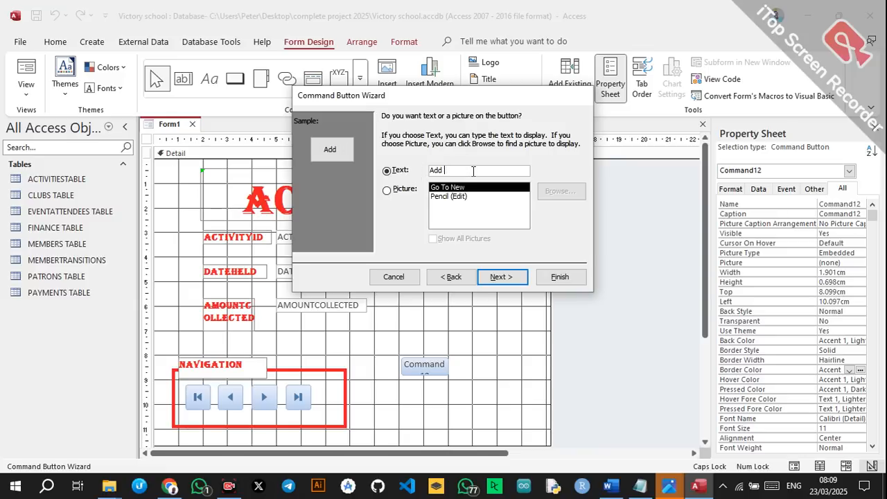
type("New")
left_click(497, 277)
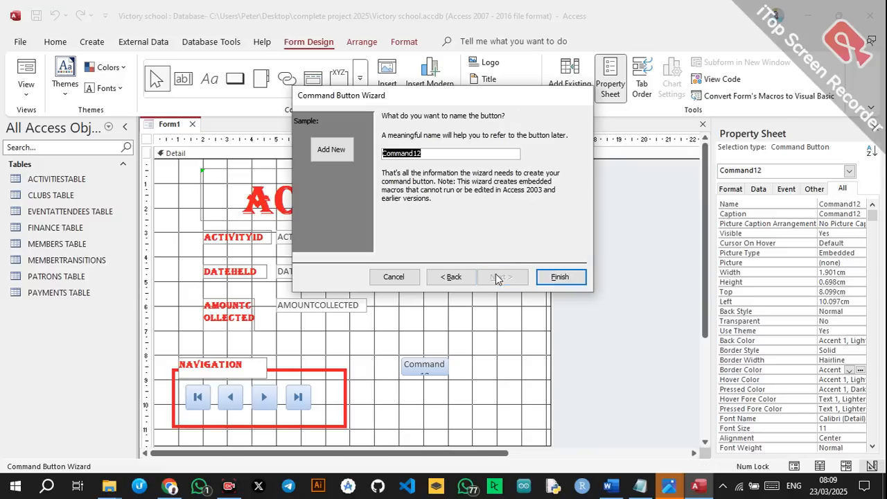
left_click(559, 277)
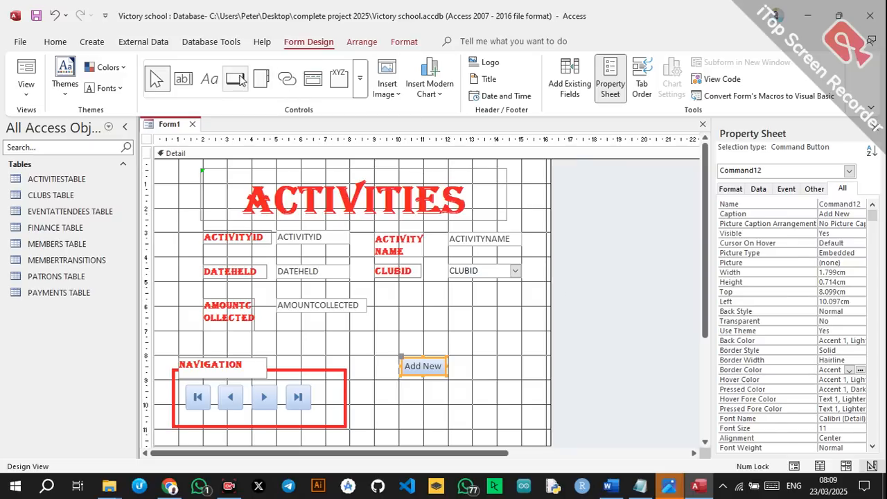
Add a button below Add New that deletes the current record, captioned 'Remove'.
left_click(236, 78)
left_click_drag(402, 387, 454, 400)
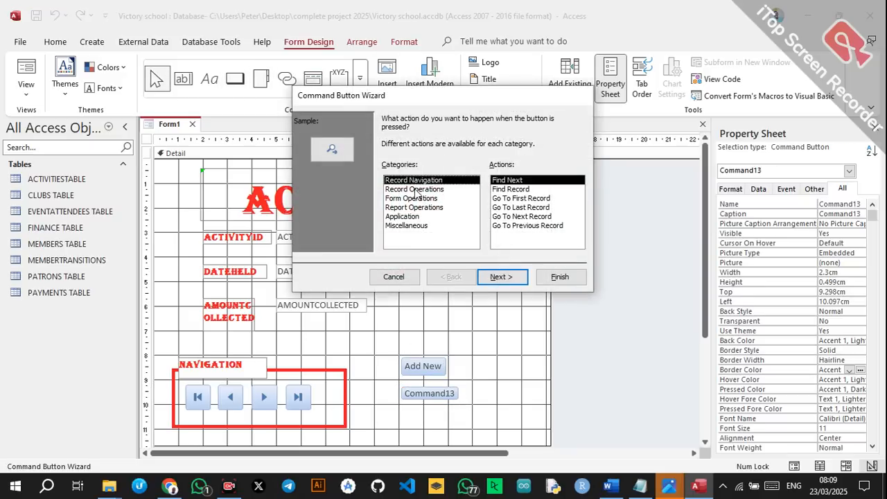
left_click(414, 189)
left_click(522, 190)
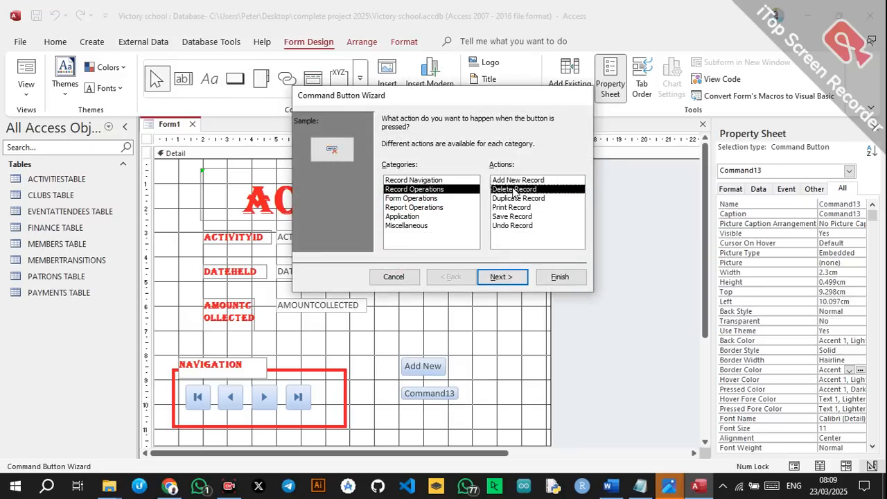
left_click(512, 277)
left_click(389, 171)
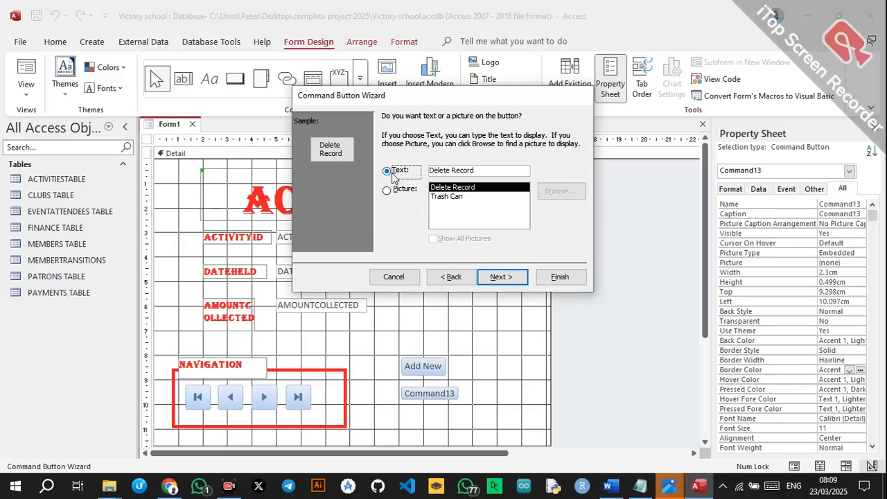
left_click_drag(483, 169, 407, 166)
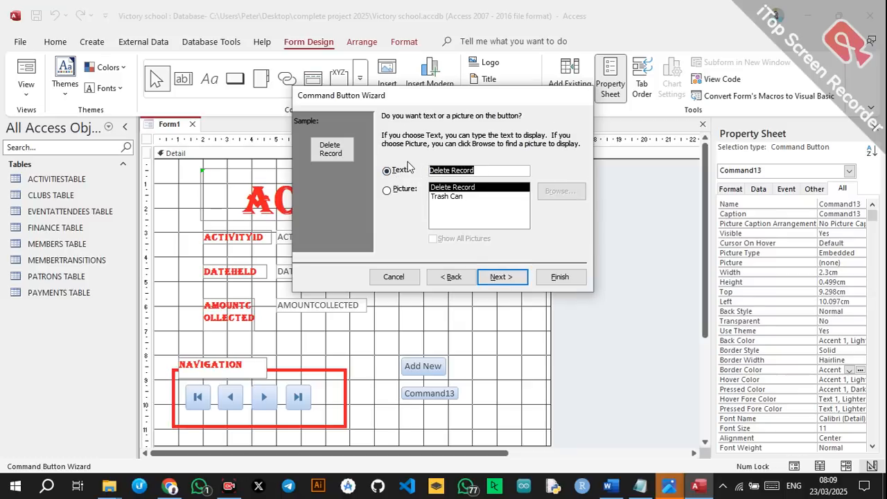
type("Remove")
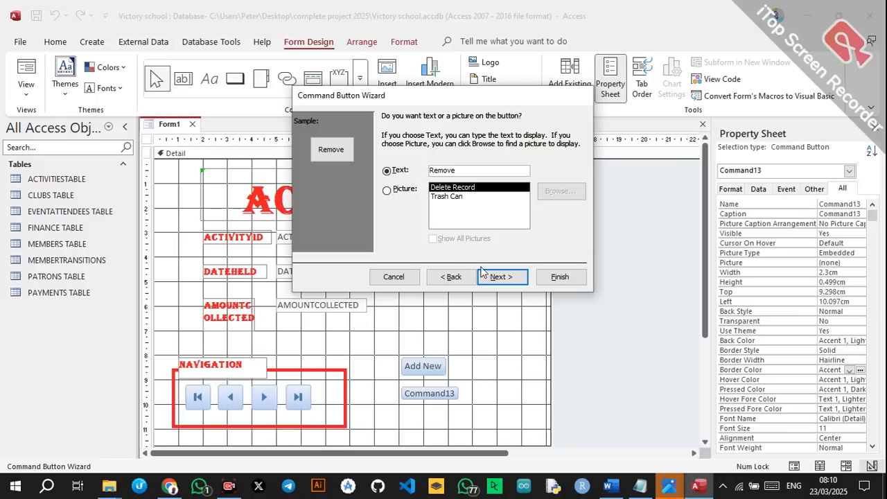
left_click(499, 277)
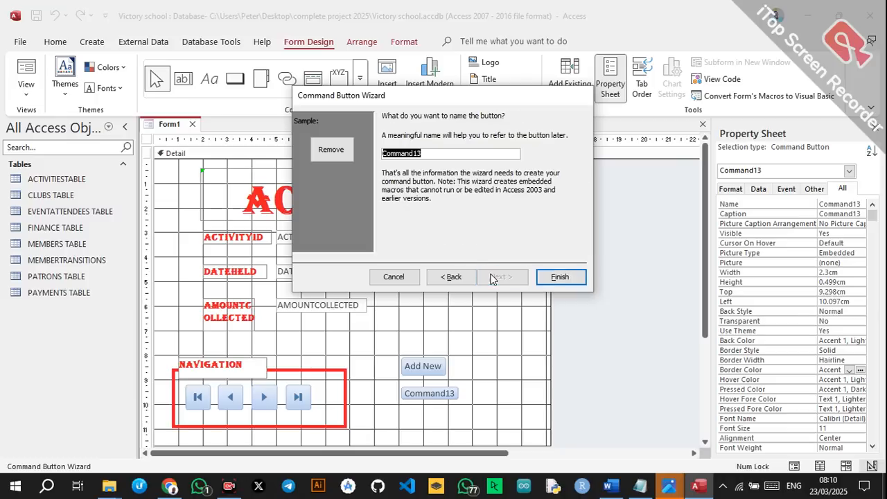
left_click(562, 277)
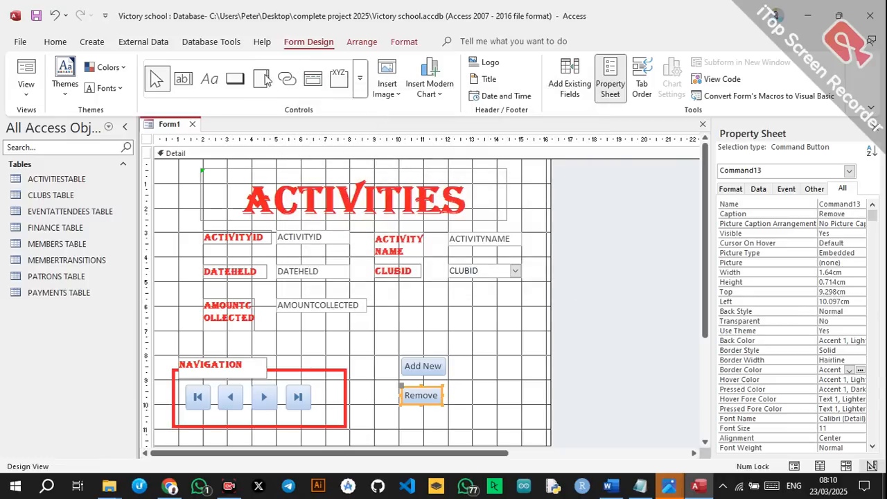
Add a button beside Add New that saves the current record, captioned 'Save'.
left_click(235, 79)
left_click_drag(470, 358, 507, 378)
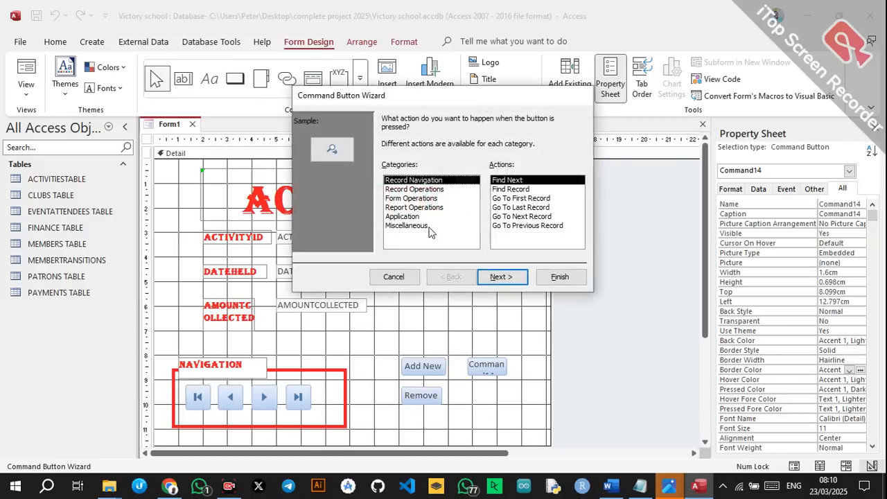
left_click(428, 190)
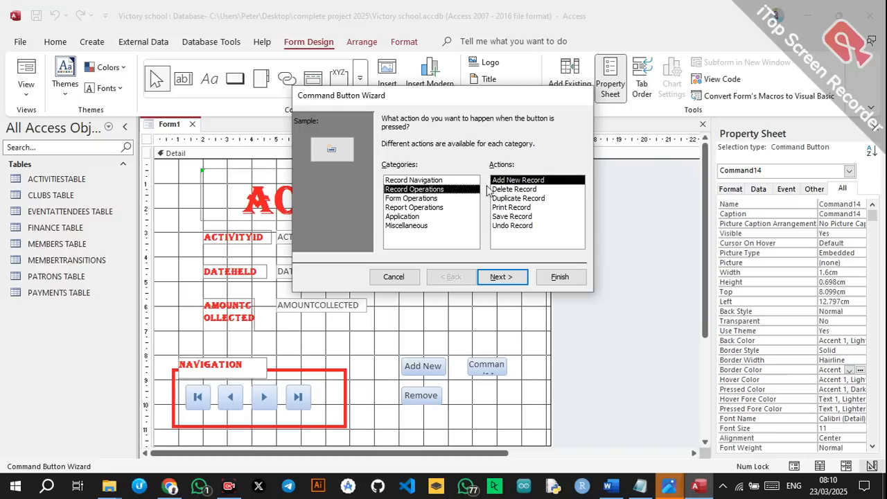
left_click(511, 217)
left_click(501, 276)
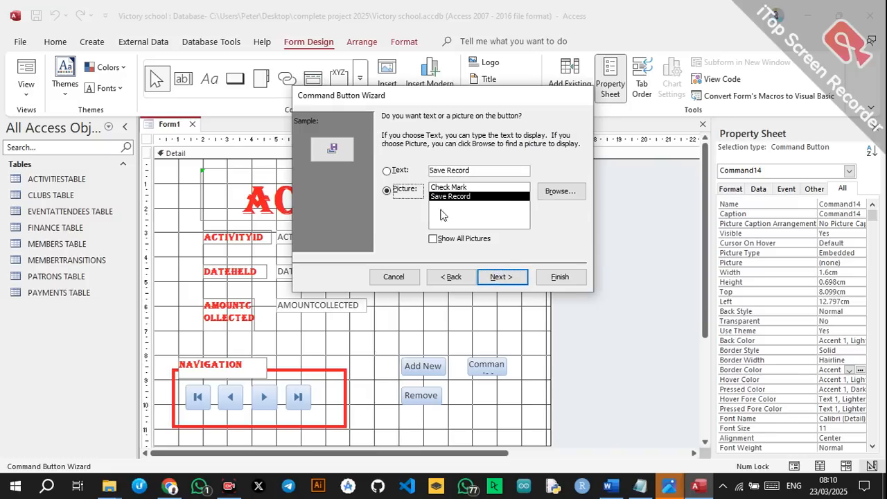
left_click(401, 171)
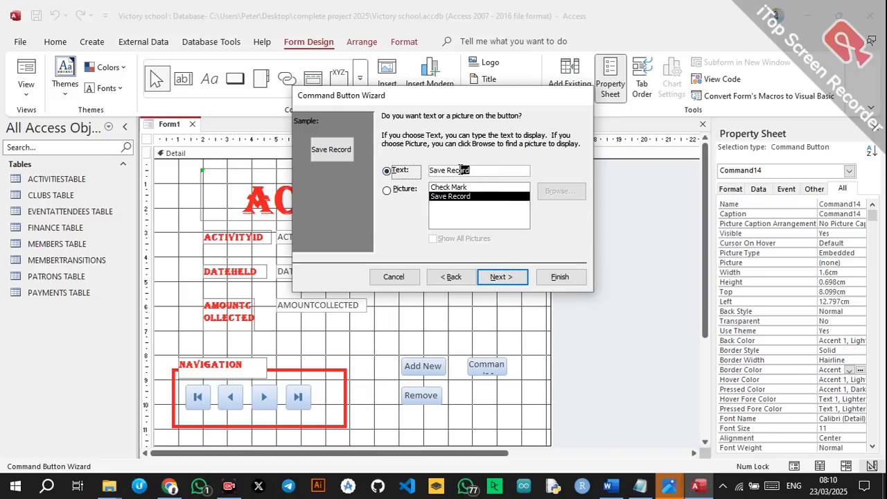
key("BackSpace")
left_click(511, 278)
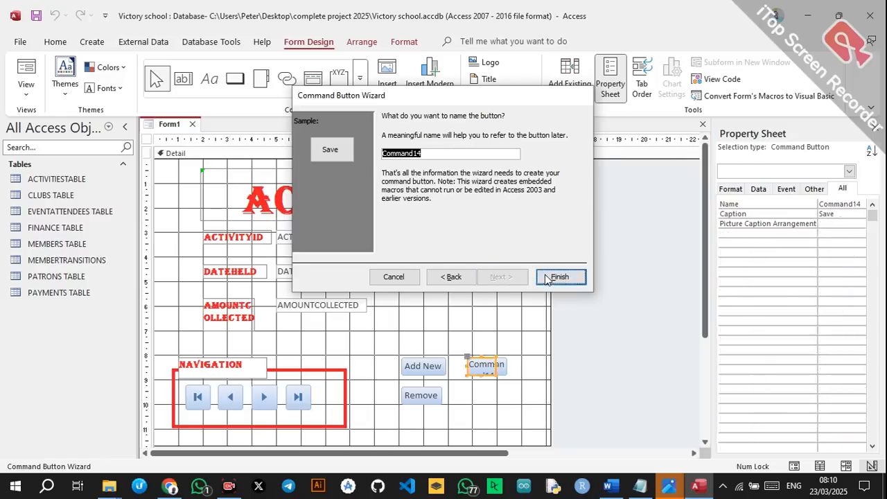
left_click(547, 277)
left_click(235, 78)
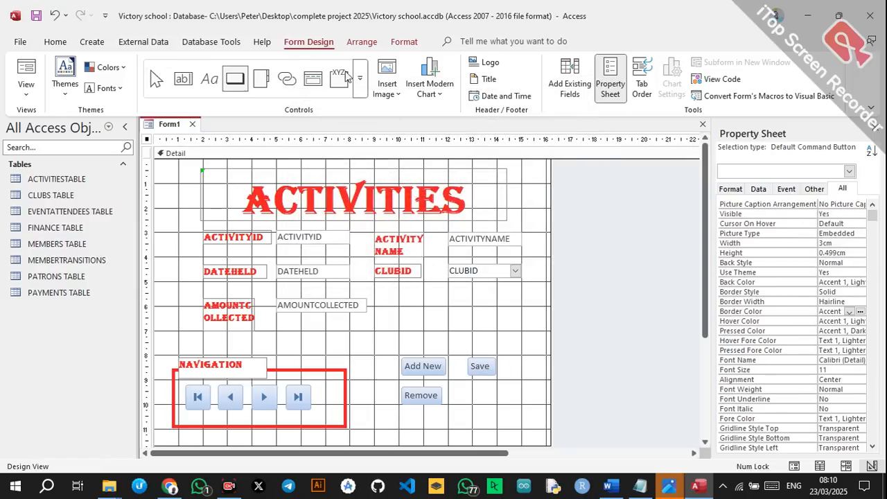
Draw a button below Save that undoes record changes, captioned 'Undo'.
left_click_drag(468, 386, 526, 413)
left_click(423, 190)
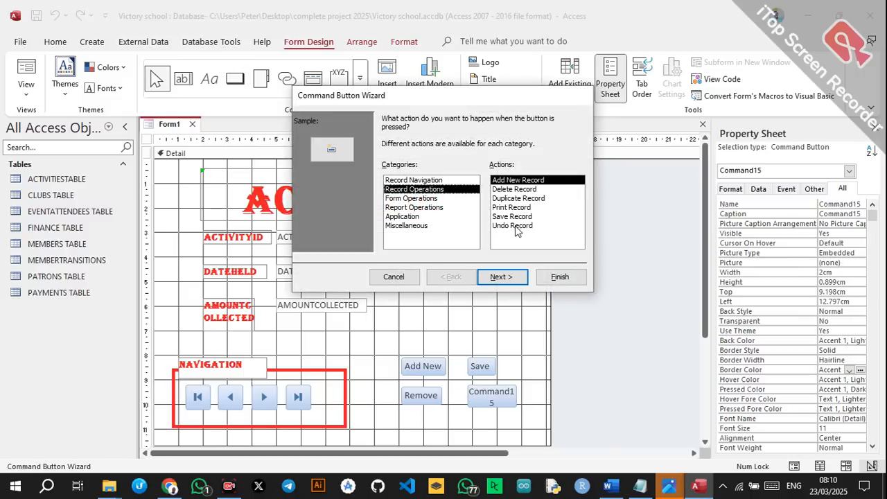
left_click(513, 226)
left_click(505, 277)
left_click(388, 171)
left_click(395, 191)
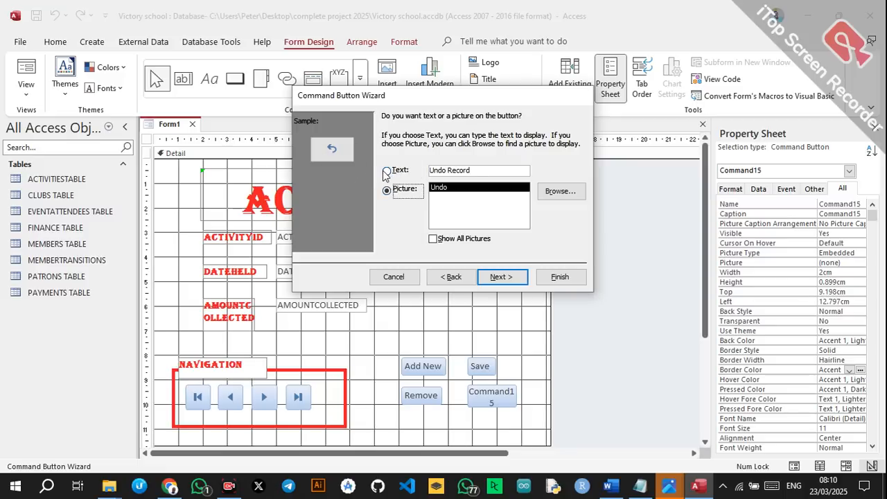
left_click(386, 171)
left_click_drag(486, 170, 458, 174)
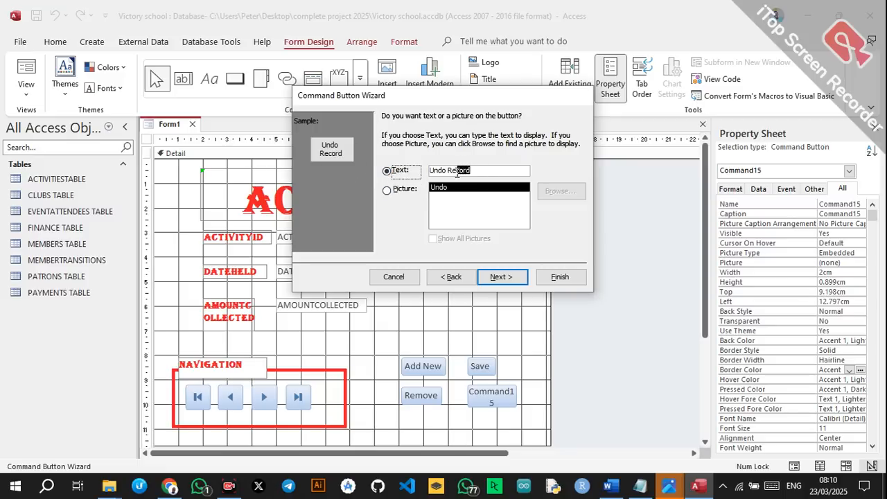
key("BackSpace")
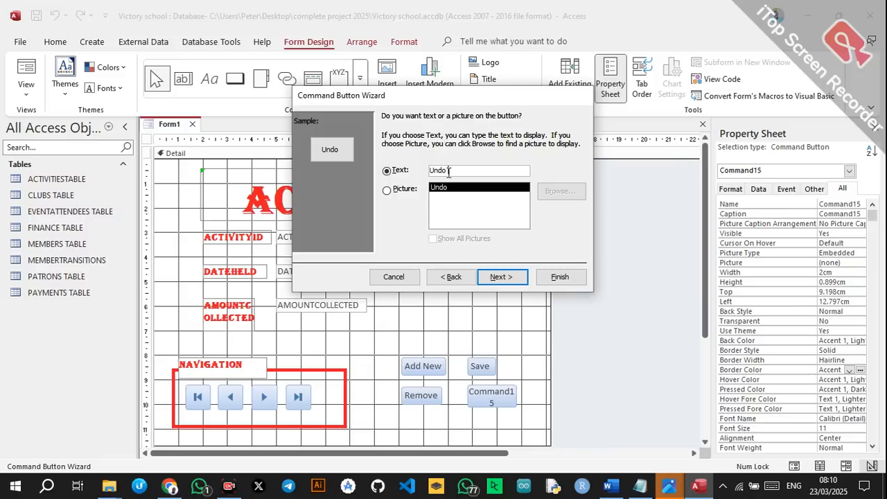
left_click(519, 278)
left_click(560, 277)
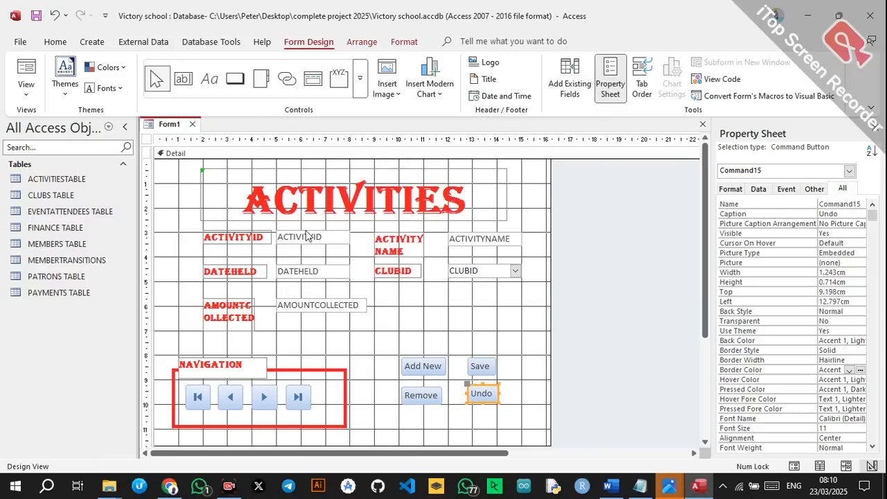
Add an EXIT button that closes the form, centred below Remove and Undo.
left_click(235, 77)
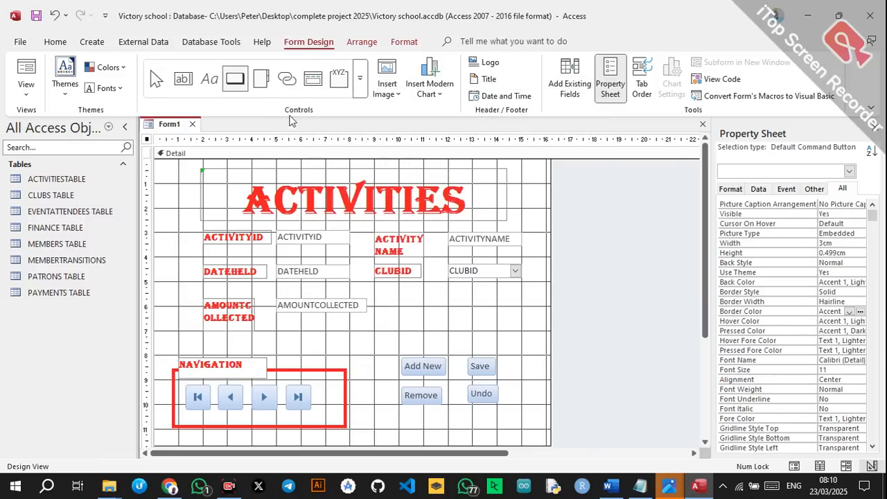
left_click_drag(410, 410, 474, 421)
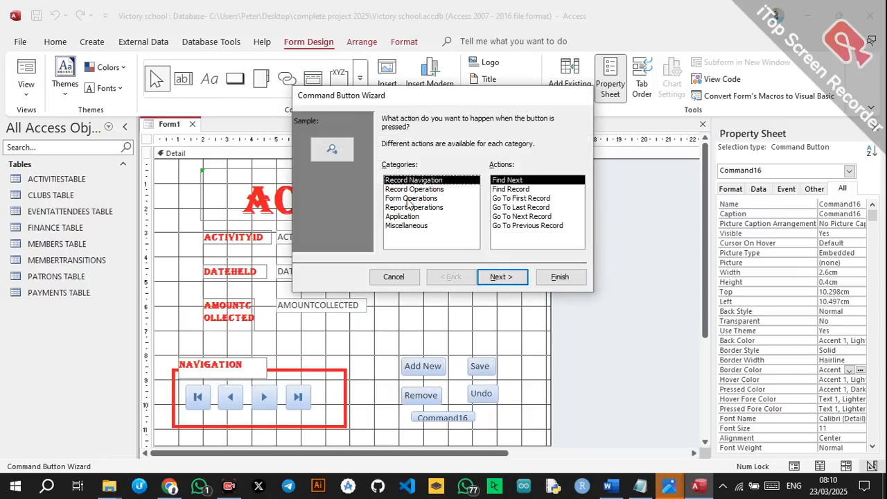
left_click(410, 199)
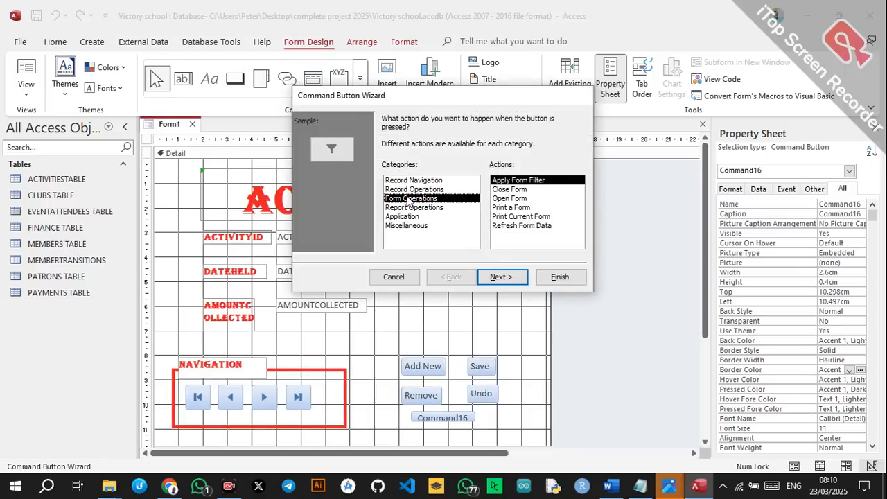
left_click(510, 190)
left_click(502, 276)
left_click(387, 171)
key("Caps_Lock")
type("EXIT")
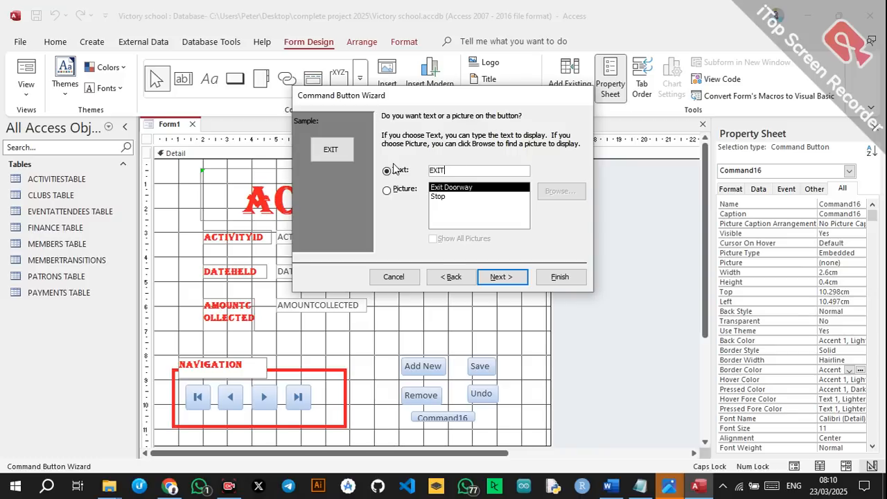
left_click(501, 277)
left_click(559, 277)
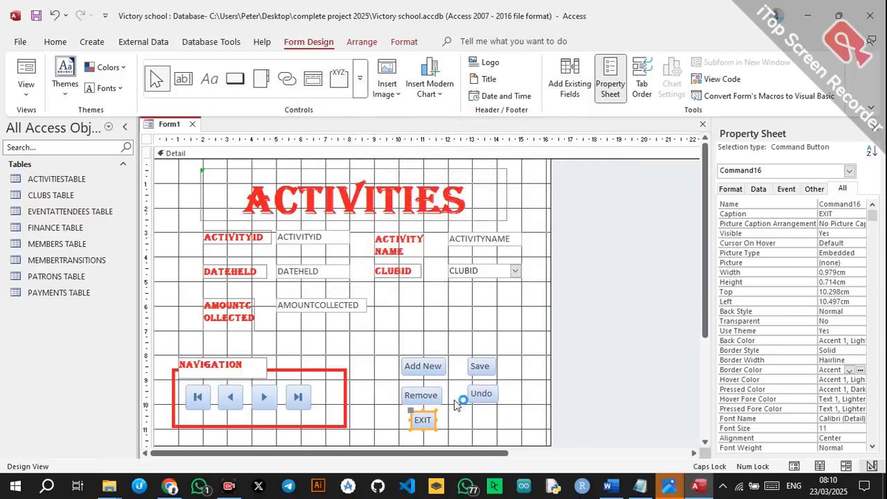
left_click(466, 431)
left_click_drag(425, 419, 456, 417)
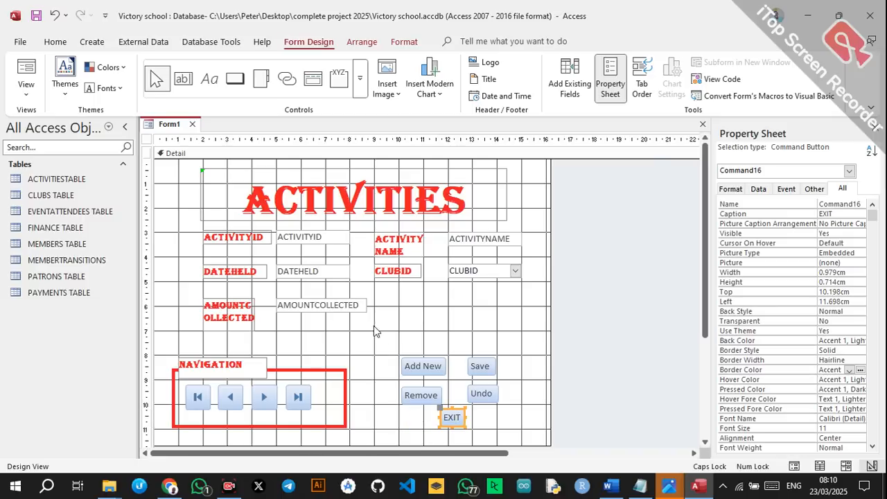
Draw an option group frame around the five buttons with a 4 pt red border.
left_click(338, 78)
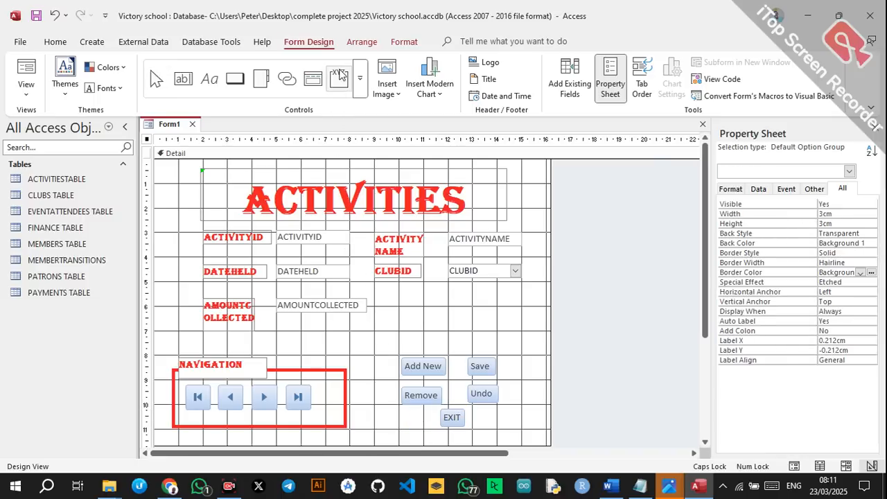
left_click_drag(389, 346, 514, 434)
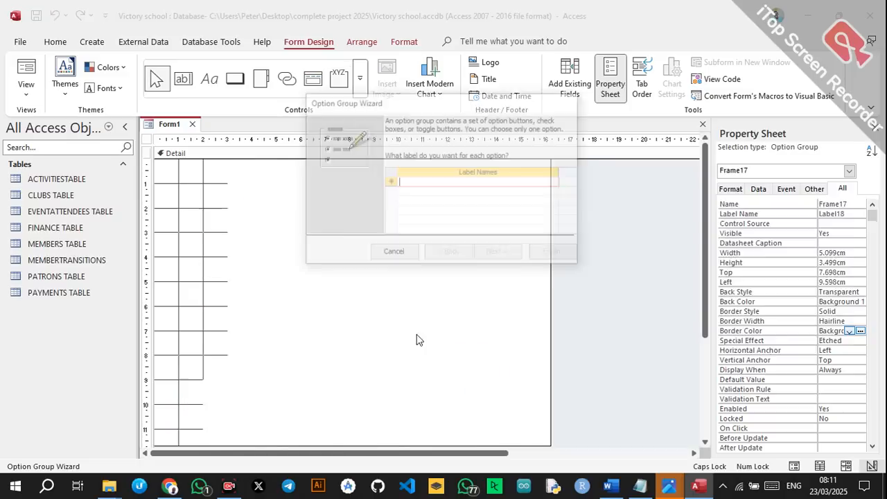
left_click(393, 253)
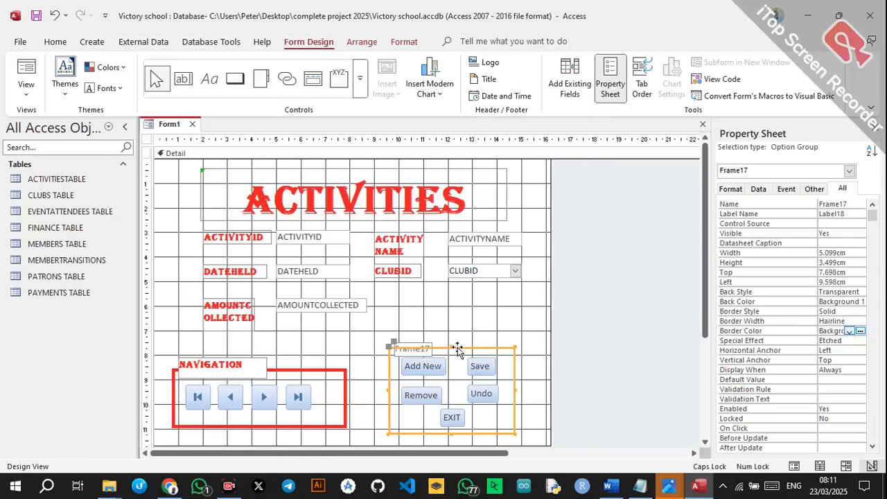
left_click(849, 321)
left_click(860, 323)
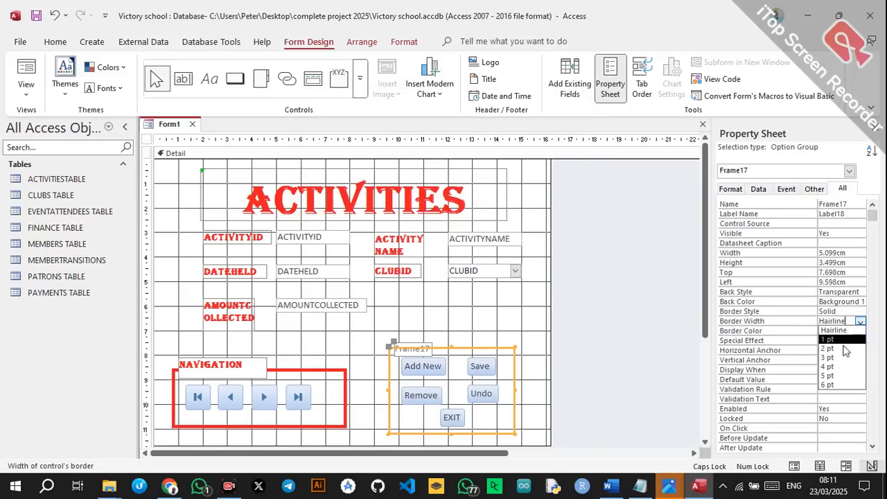
left_click(835, 369)
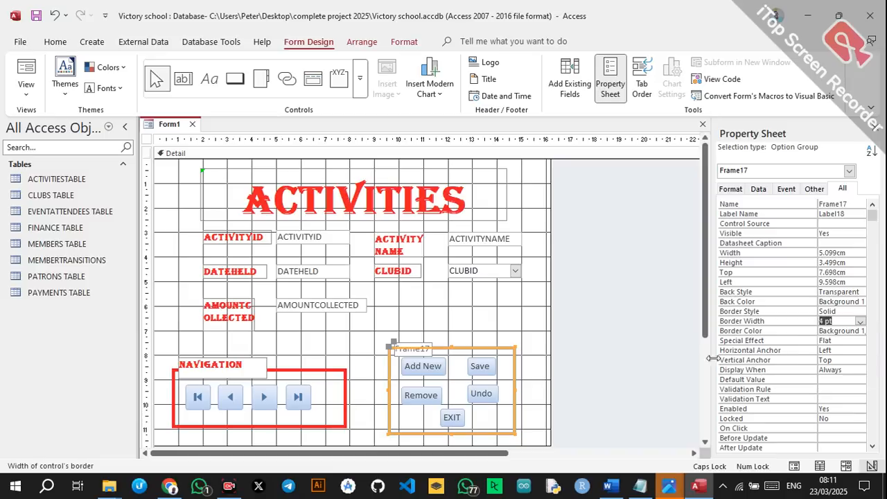
left_click(863, 332)
left_click(861, 332)
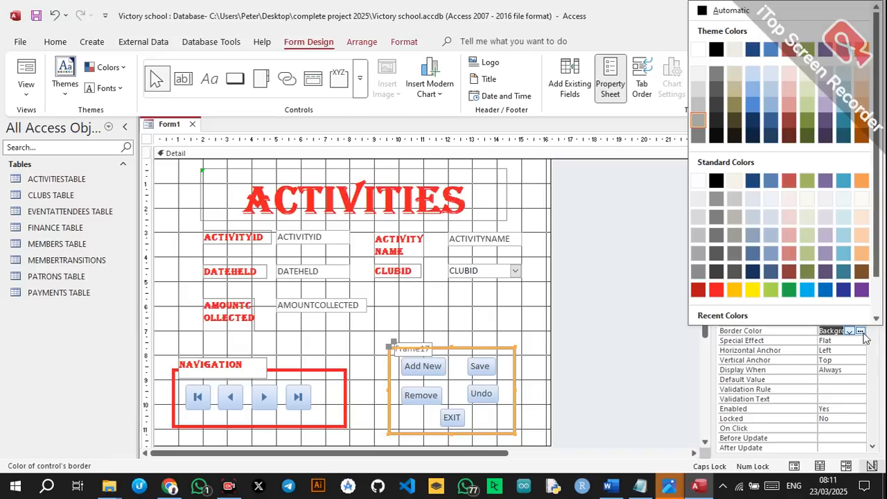
left_click(718, 288)
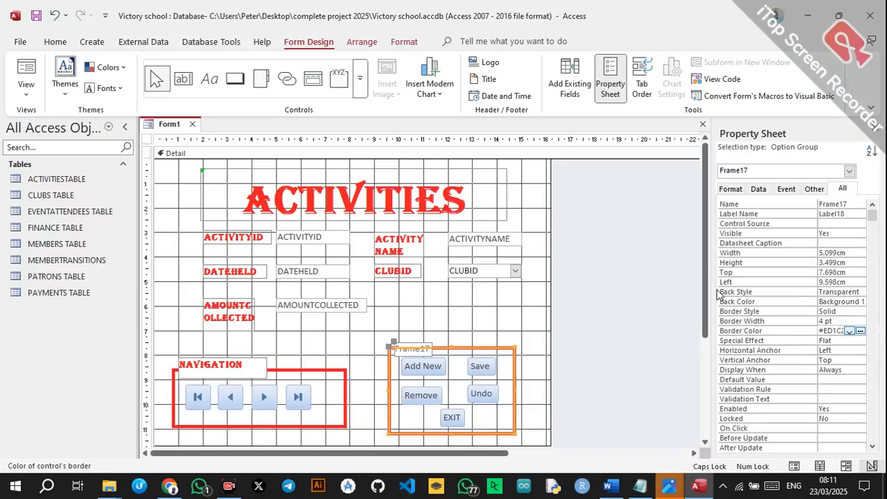
left_click(450, 334)
Rename the frame's Frame17 caption to FORM OPERATIONS.
left_click(418, 355)
left_click(431, 348)
left_click_drag(431, 348, 392, 348)
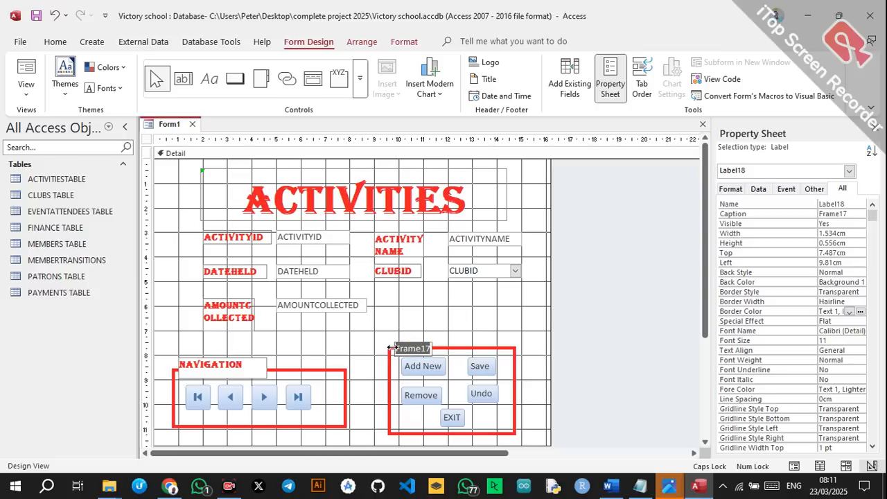
key("BackSpace")
type("FORM OPERATIONS")
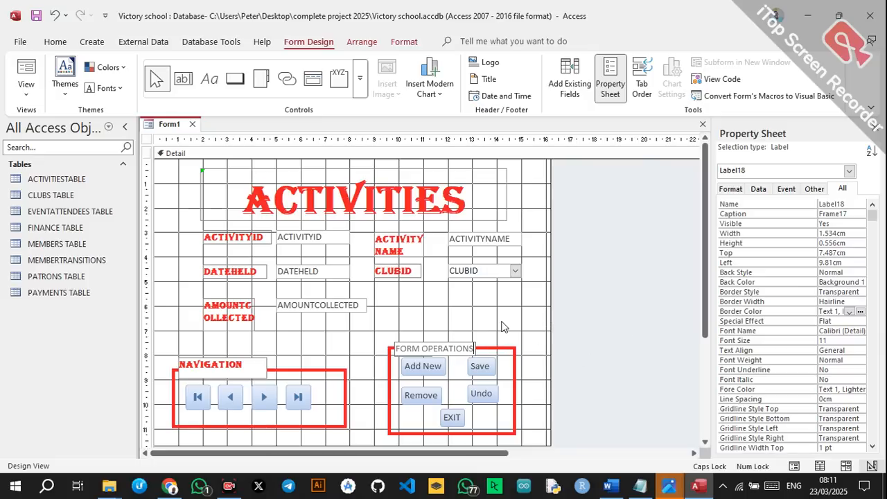
left_click(531, 395)
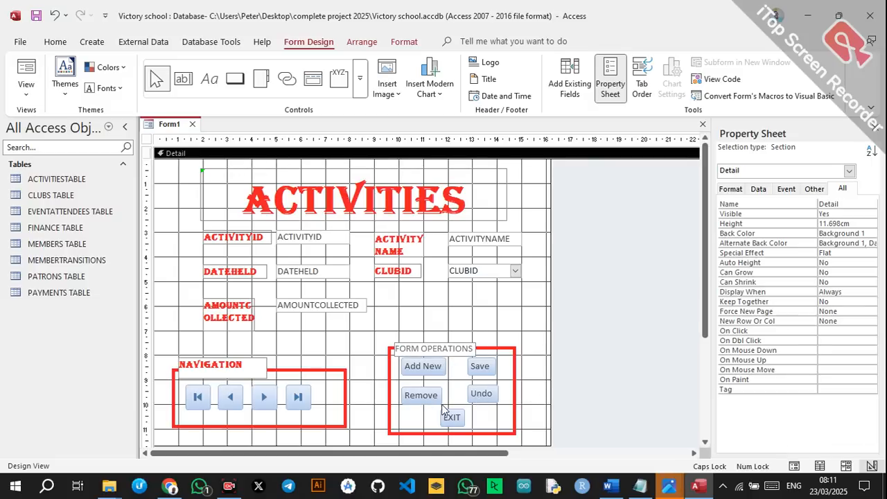
Nudge the Add New, Save and Undo buttons slightly lower.
left_click(423, 371)
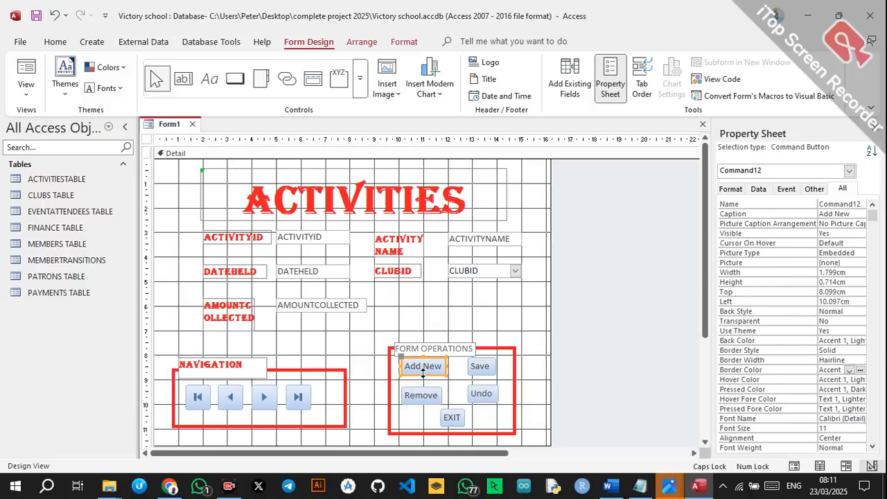
left_click_drag(423, 371, 423, 375)
left_click_drag(424, 371, 424, 374)
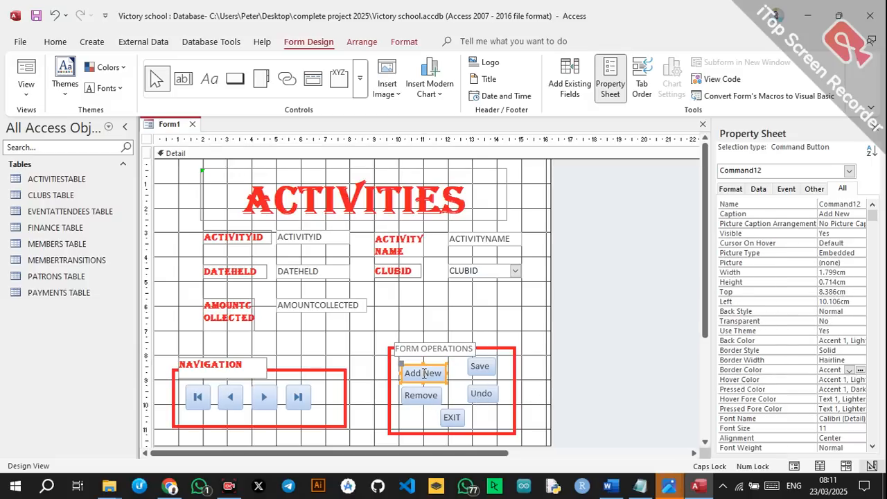
left_click(479, 367)
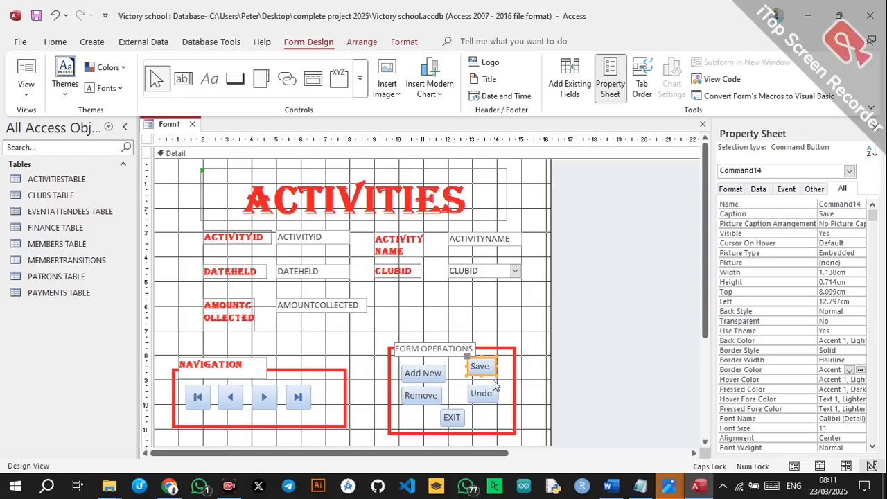
key("Down")
key("Down")
left_click(485, 394)
key("Down")
key("Down")
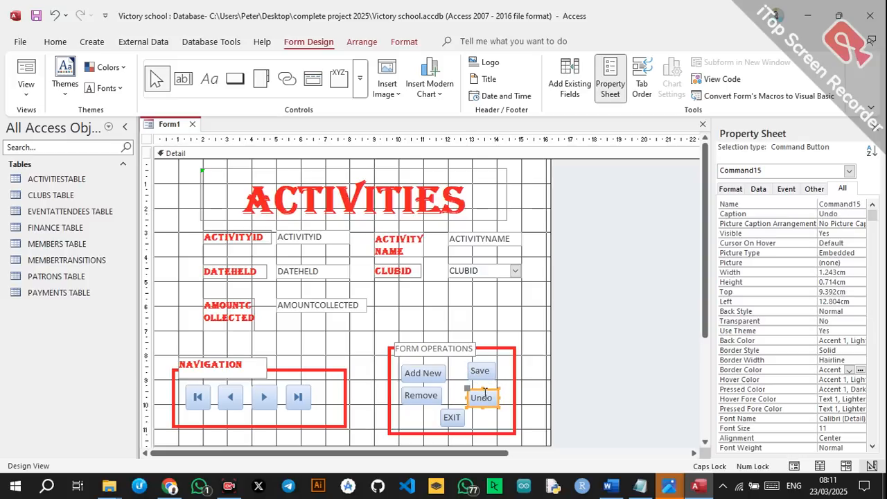
left_click(495, 367)
key("Down")
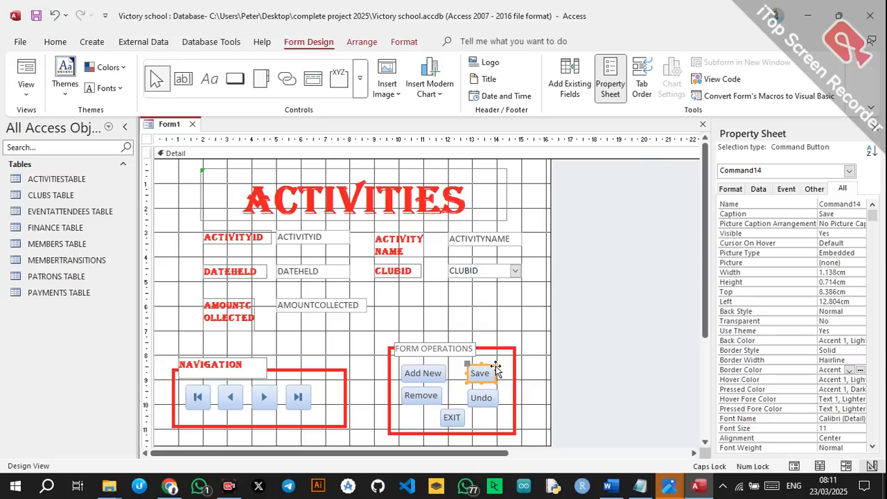
left_click(511, 326)
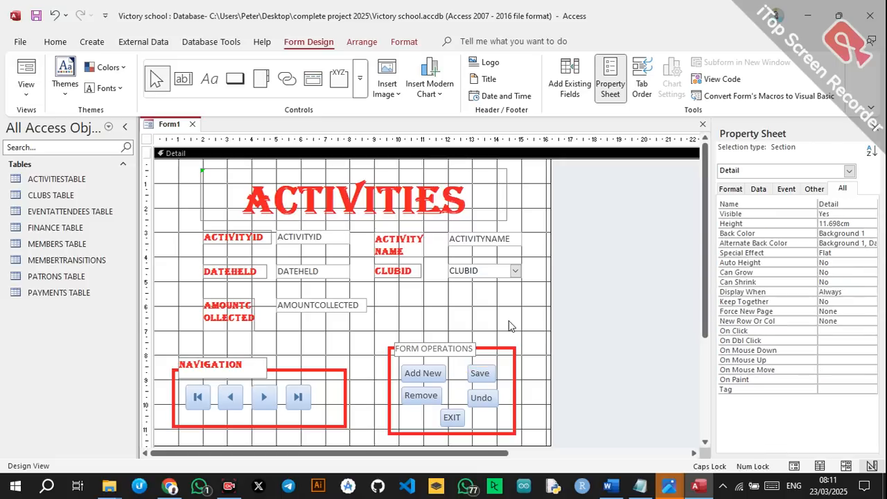
Format the FORM OPERATIONS caption in bold red Algerian and widen it to show fully.
left_click(458, 349)
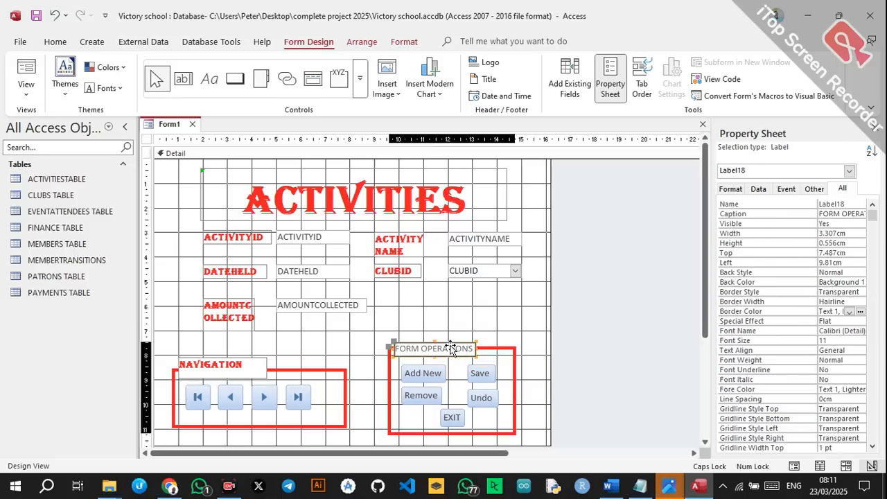
left_click(57, 40)
left_click(651, 66)
left_click(619, 139)
left_click(625, 88)
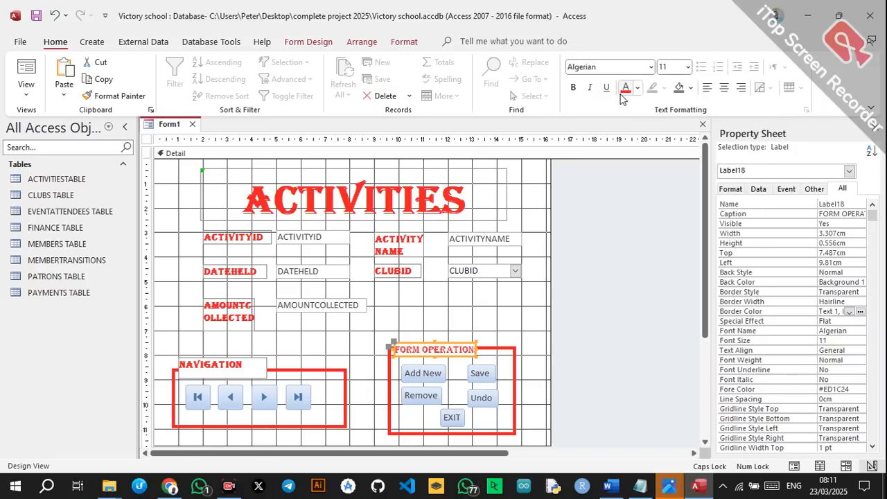
left_click(573, 88)
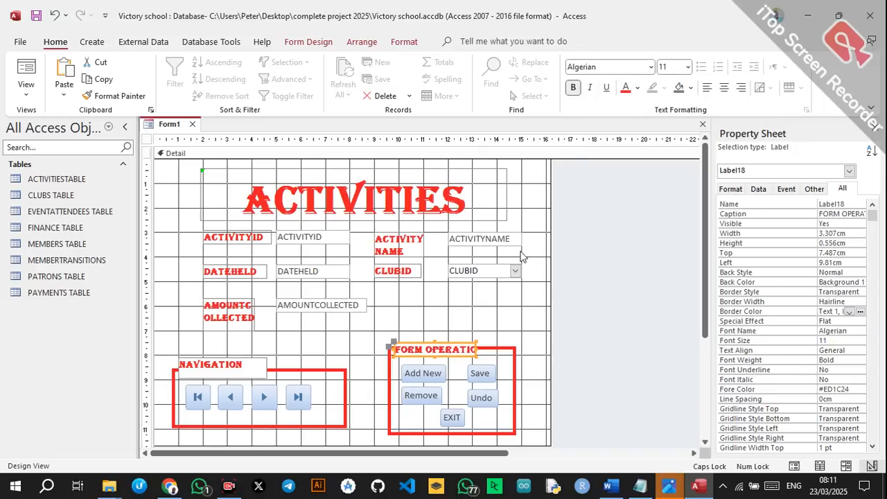
left_click_drag(475, 345, 494, 347)
left_click(502, 330)
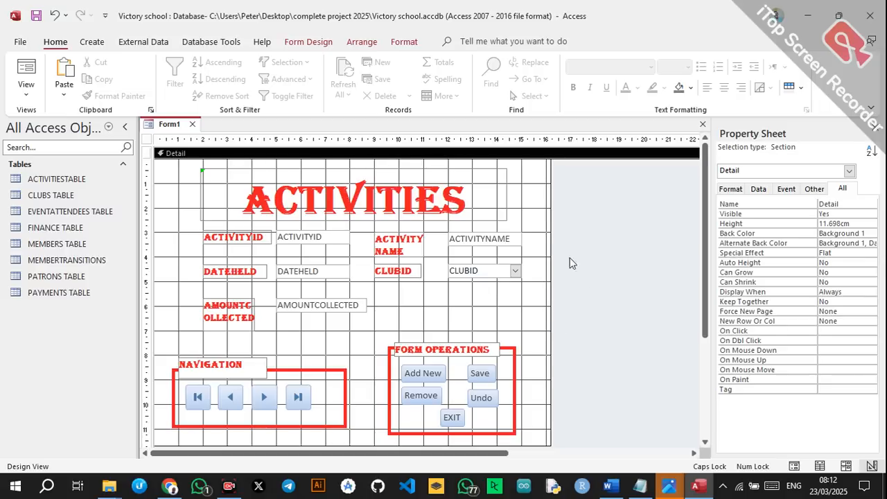
In the form's Property Sheet, set Pop Up to Yes.
left_click(562, 201)
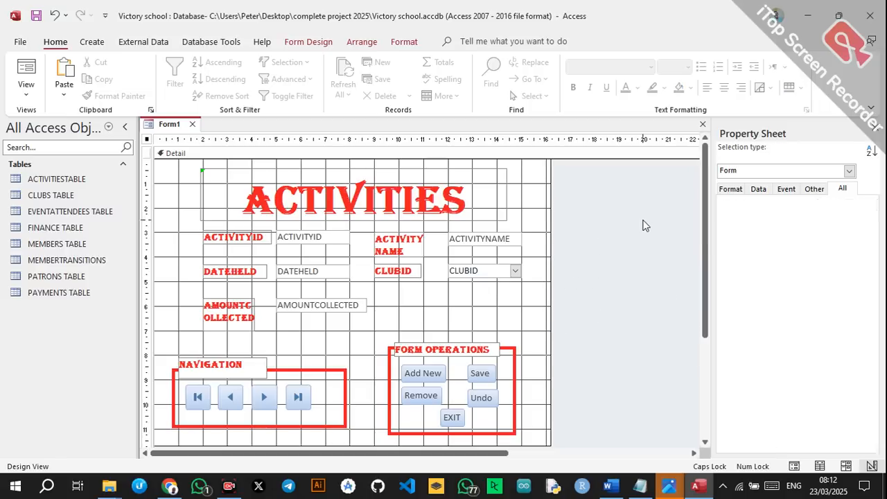
left_click(849, 170)
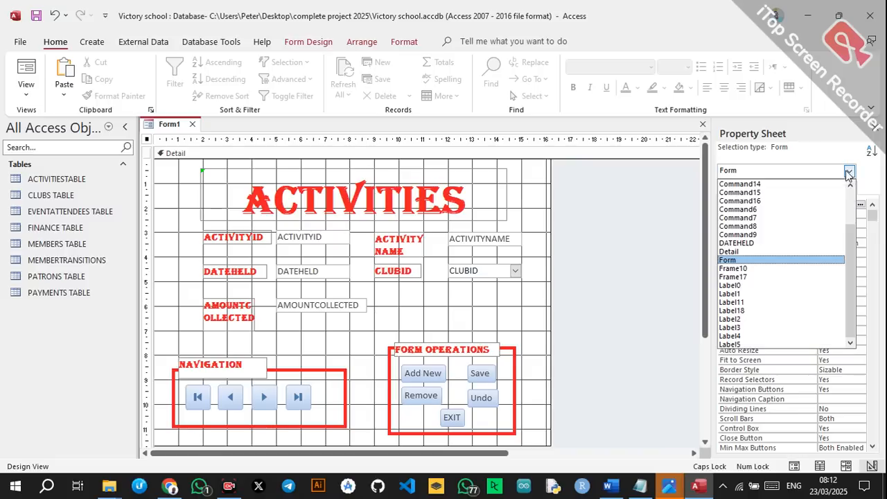
left_click(756, 265)
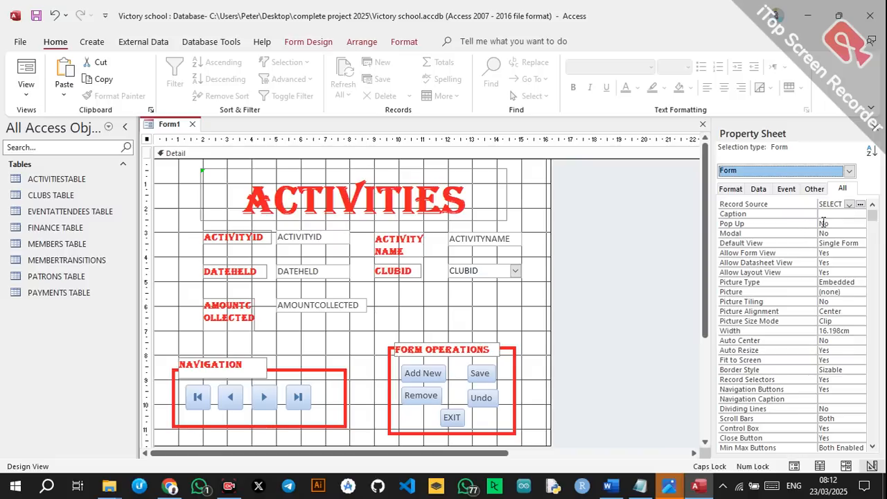
left_click(853, 221)
left_click(859, 223)
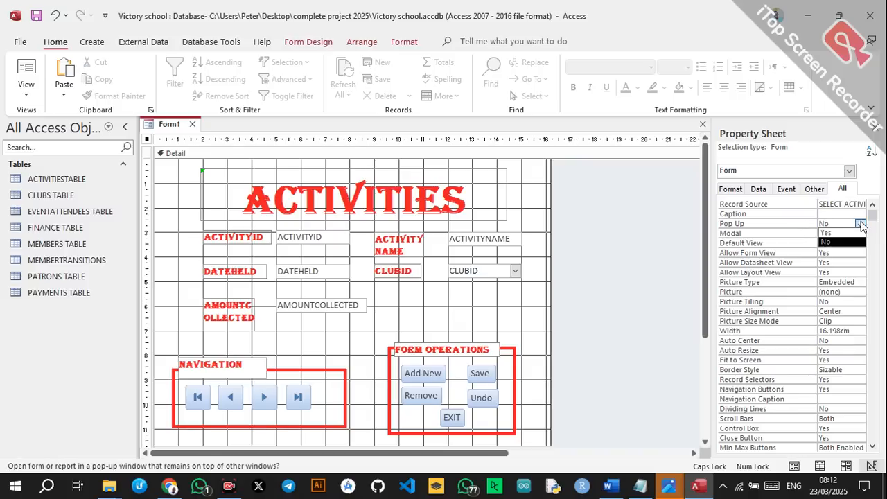
left_click(840, 233)
left_click(652, 246)
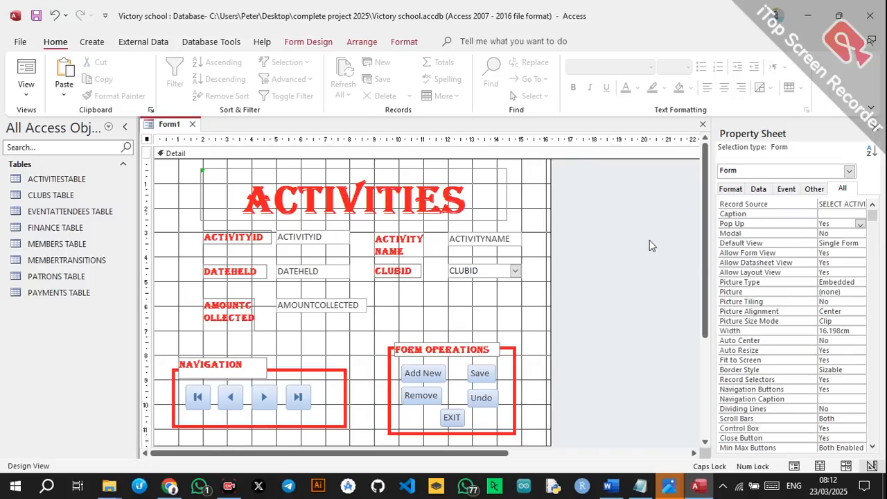
Save the form as ACTIVITIES, check it in Form View, then close it with EXIT.
key("ctrl+s")
type("ACTIVITIE")
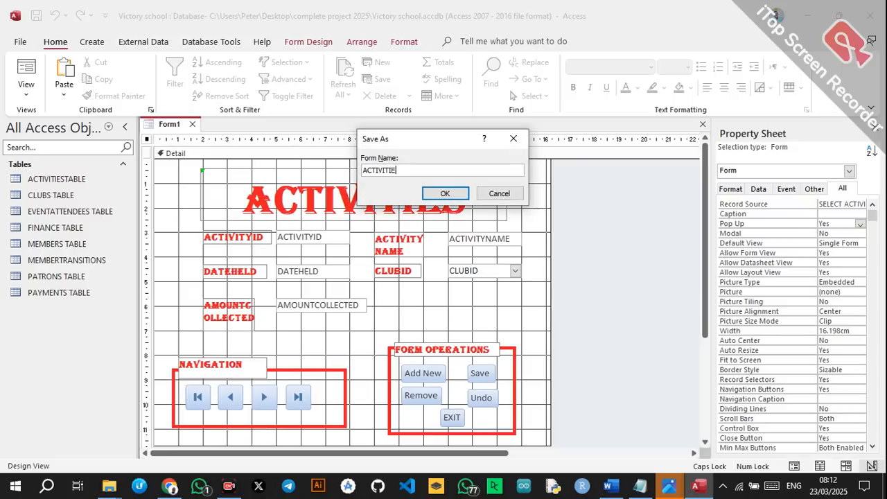
left_click(445, 193)
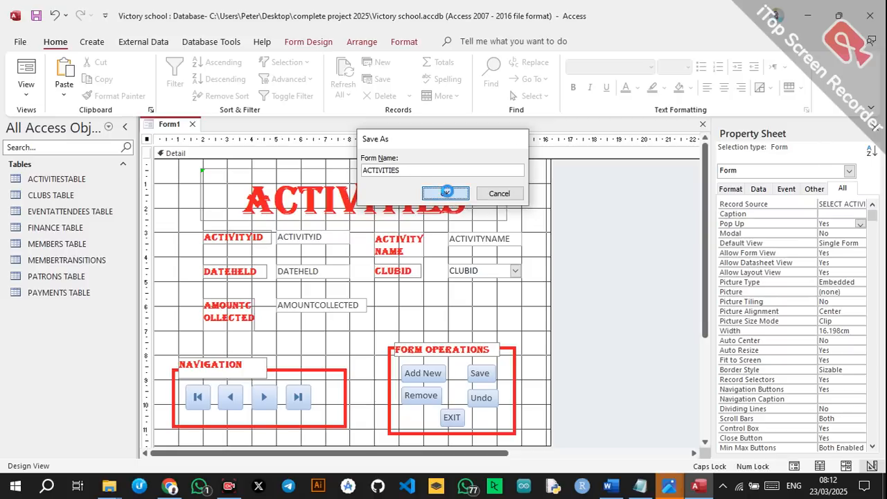
right_click(178, 129)
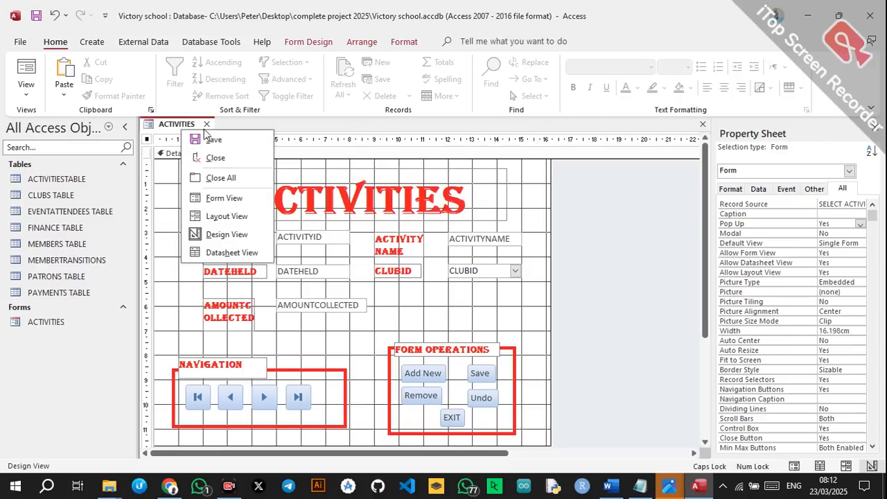
left_click(218, 198)
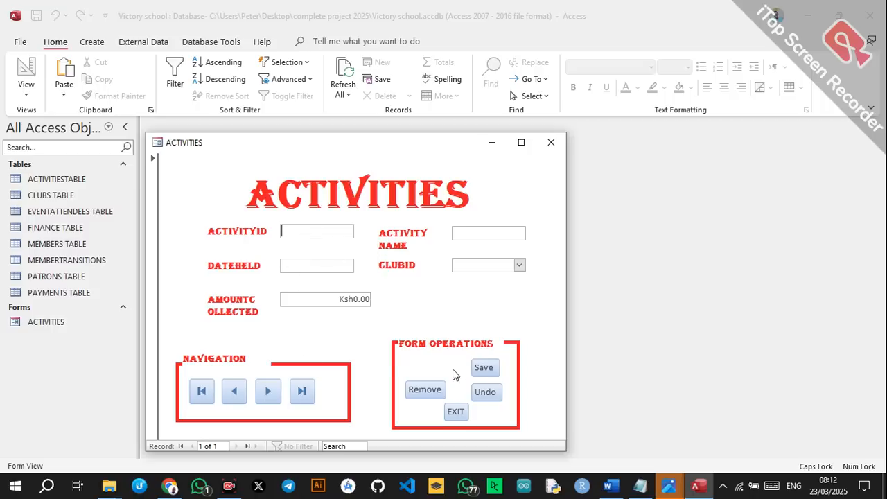
left_click(456, 412)
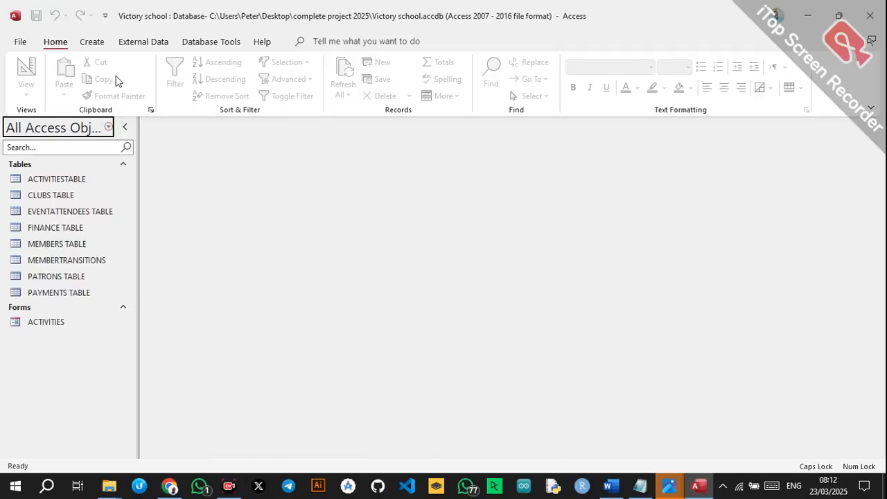
Create a new blank form in Design view and open ACTIVITIES in Design view alongside it.
left_click(101, 46)
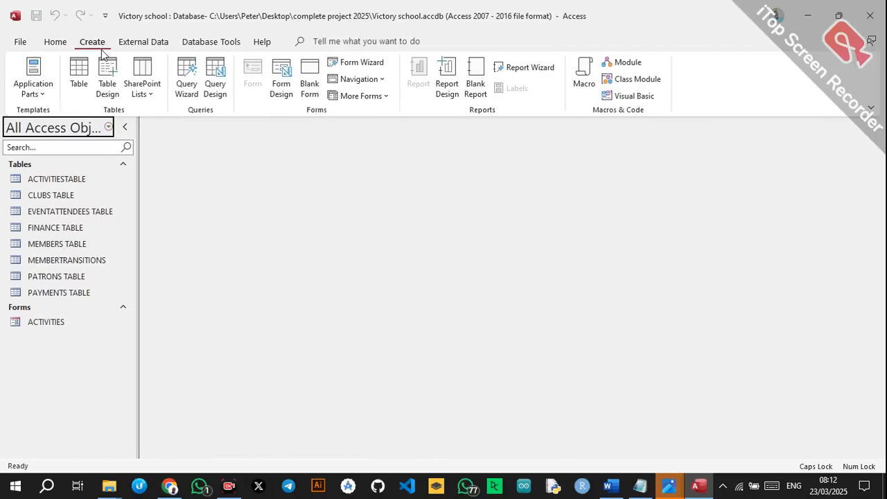
left_click(291, 75)
left_click(36, 325)
right_click(36, 325)
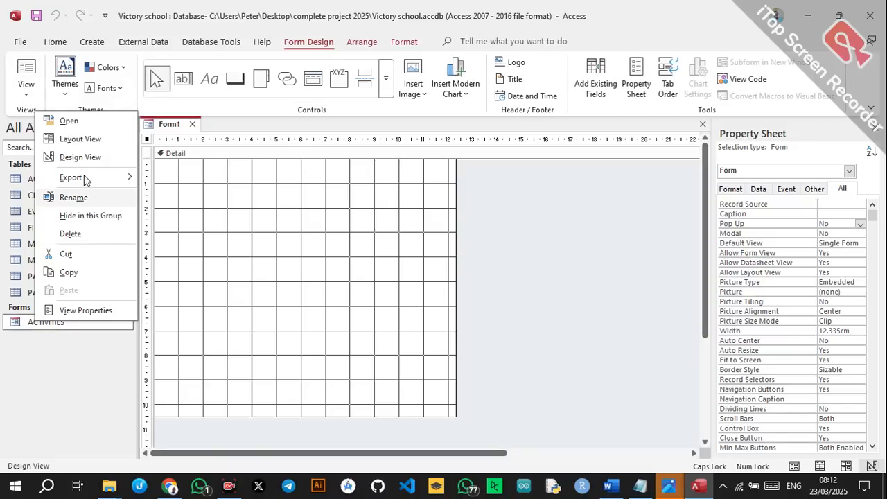
left_click(74, 158)
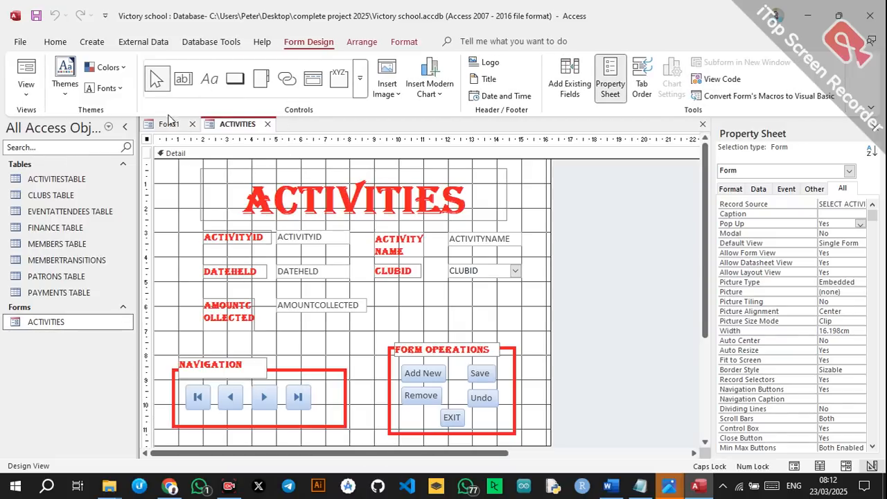
left_click(168, 124)
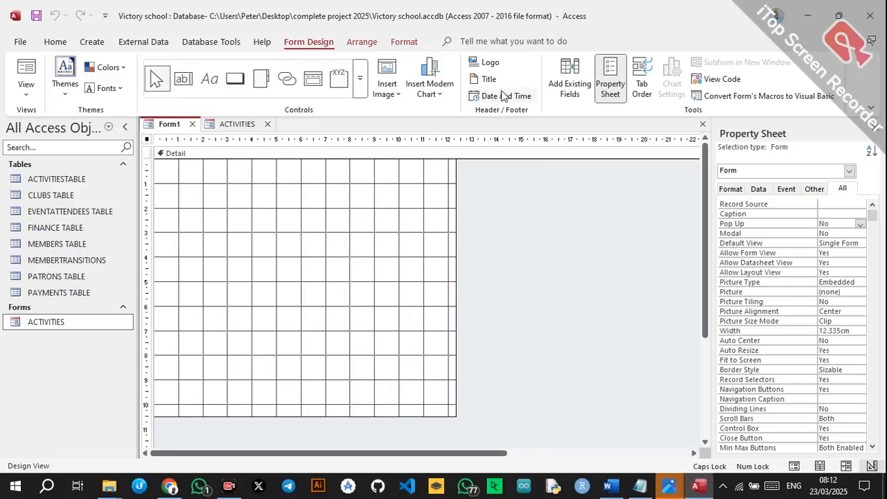
Add the CLUBS TABLE fields ClubID, ClubName, Registration and PatronID to the new form.
left_click(558, 77)
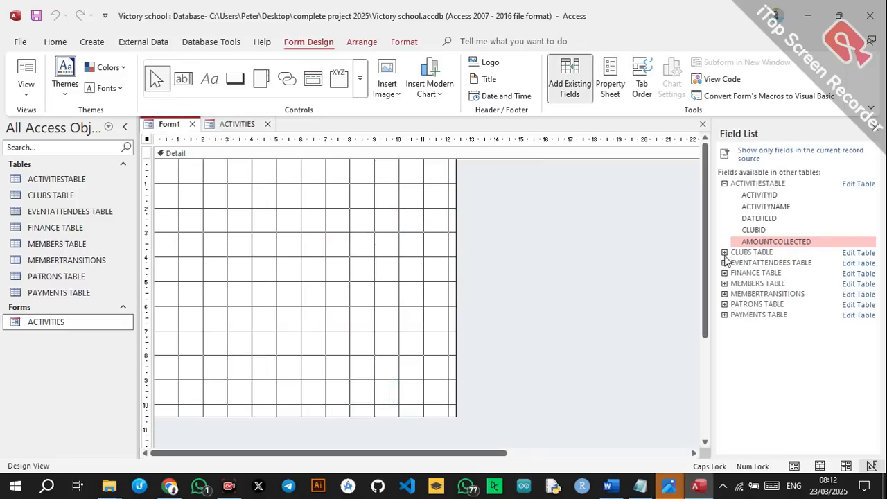
left_click(724, 252)
left_click(750, 264)
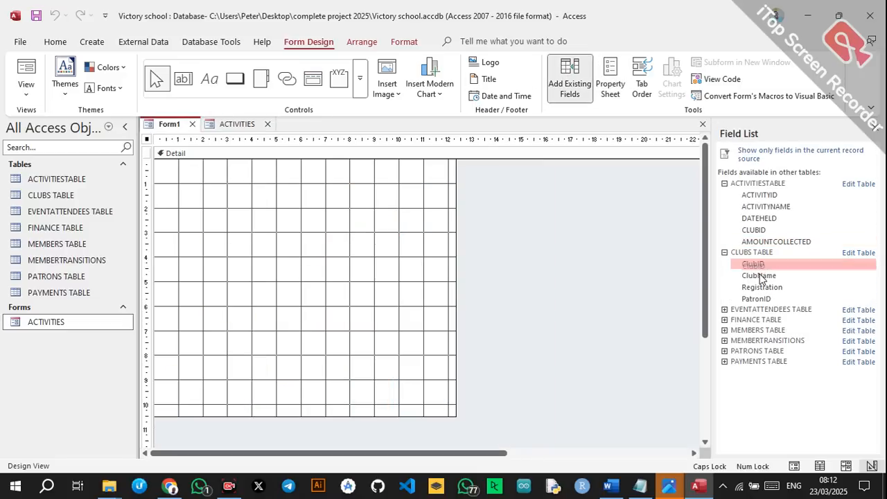
double_click(756, 266)
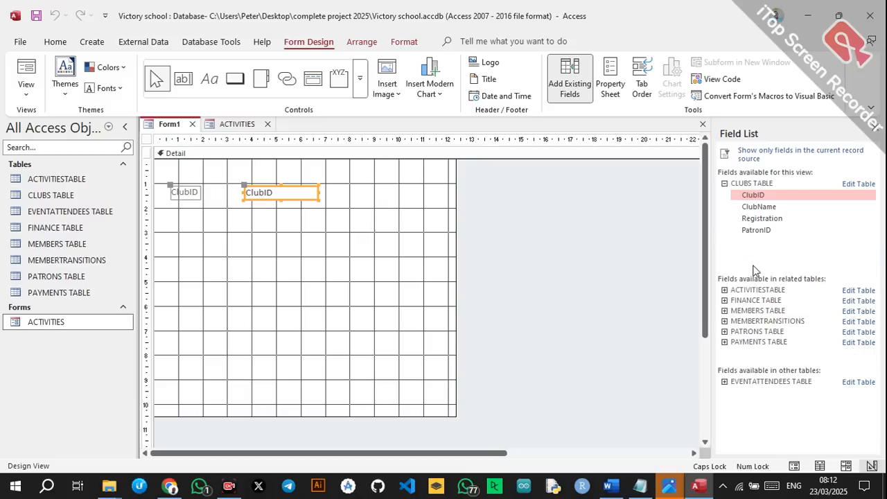
double_click(756, 209)
double_click(756, 219)
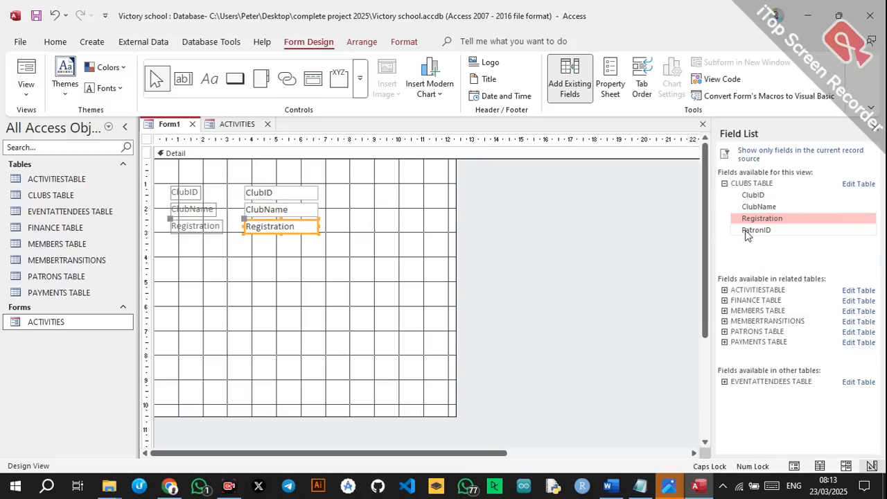
double_click(750, 231)
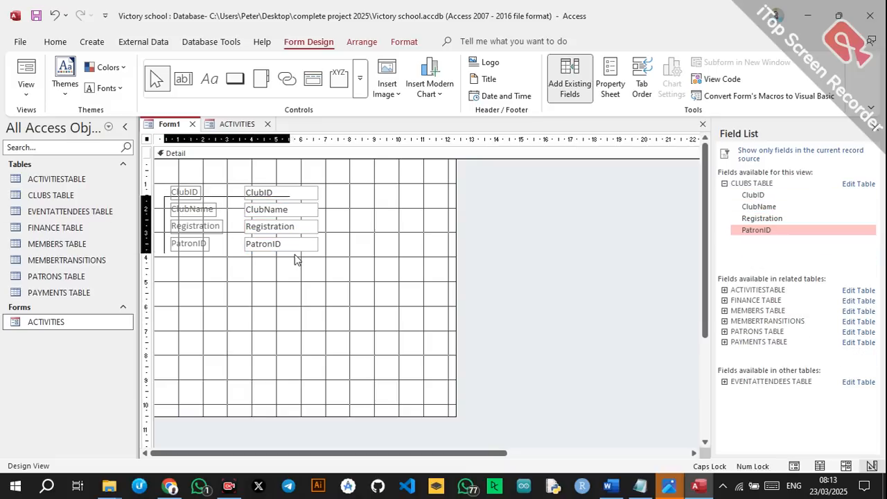
Arrange the fields in two columns: ClubName beside ClubID, PatronID beside Registration.
left_click_drag(290, 256, 274, 244)
left_click_drag(194, 194, 318, 283)
left_click_drag(238, 287, 409, 271)
left_click_drag(197, 311, 341, 317)
left_click_drag(231, 321, 398, 308)
left_click(352, 351)
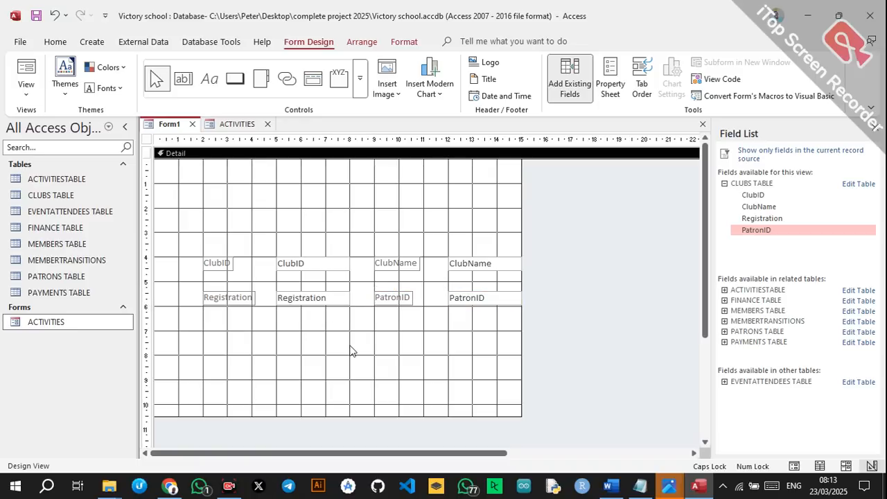
Copy the NAVIGATION and FORM OPERATIONS groups from ACTIVITIES and paste them below Form1's fields.
left_click(237, 123)
left_click_drag(171, 338, 522, 444)
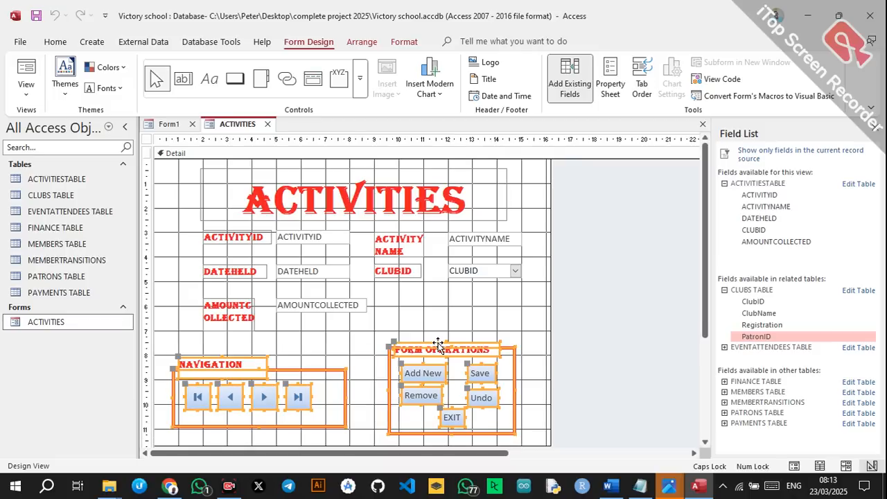
left_click(168, 124)
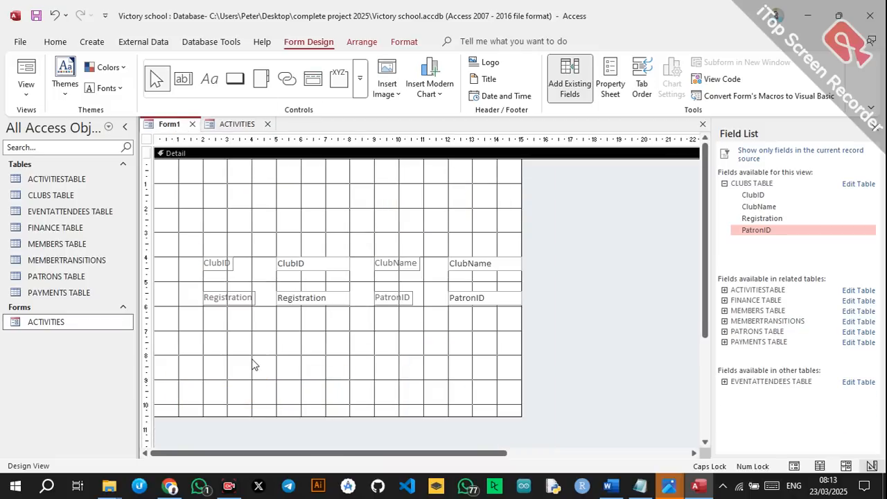
key("ctrl+v")
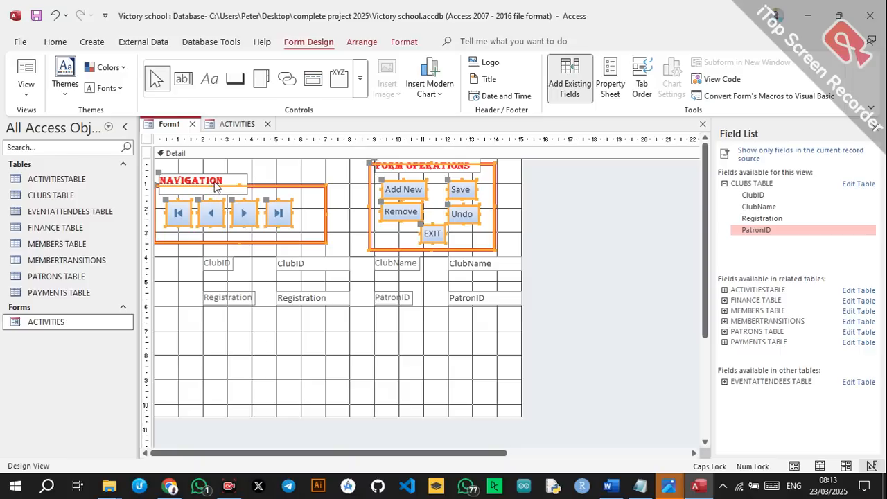
left_click_drag(215, 188, 244, 354)
left_click(527, 277)
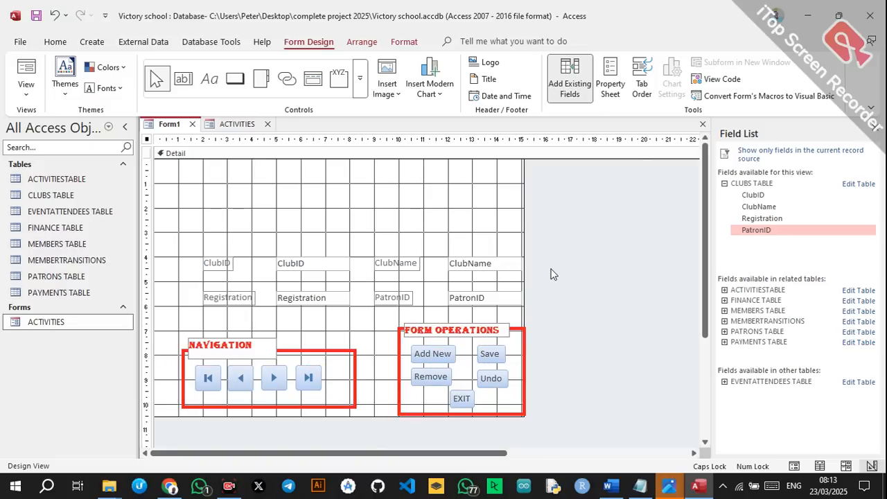
left_click(223, 219)
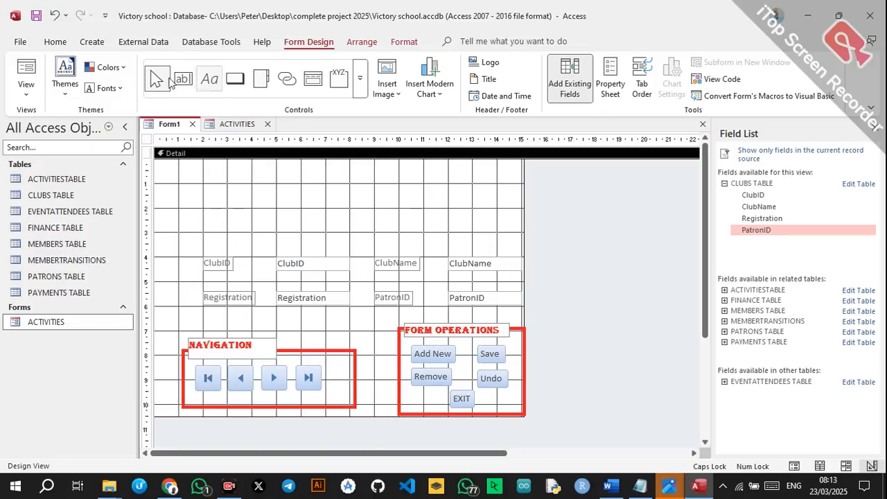
left_click(212, 79)
Add a CLUBS title label across the top of the form in Algerian font.
left_click_drag(201, 168, 497, 242)
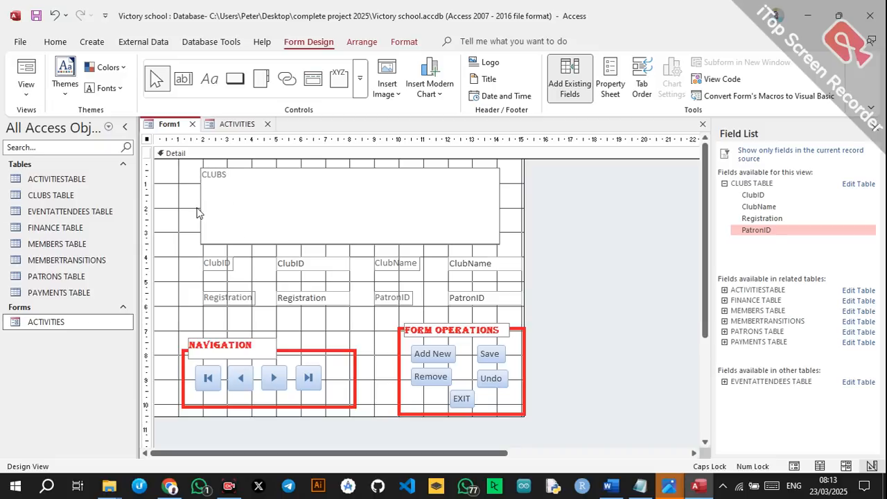
key("Return")
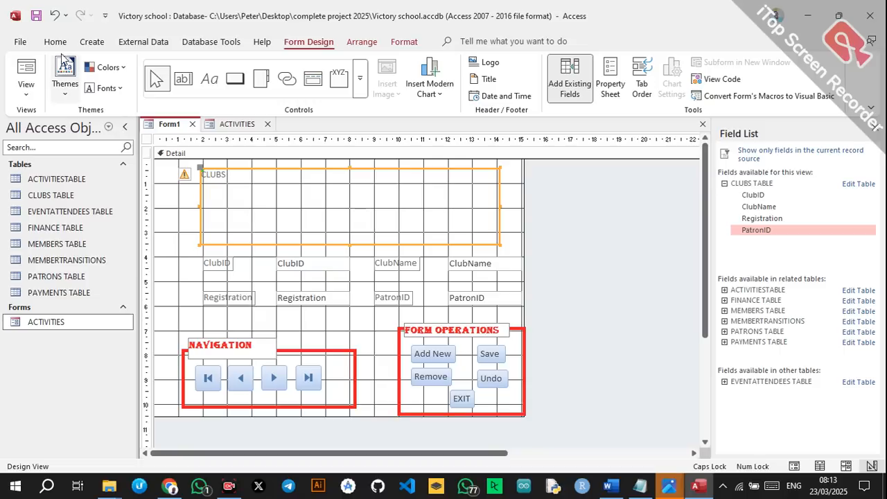
left_click(54, 42)
left_click(651, 67)
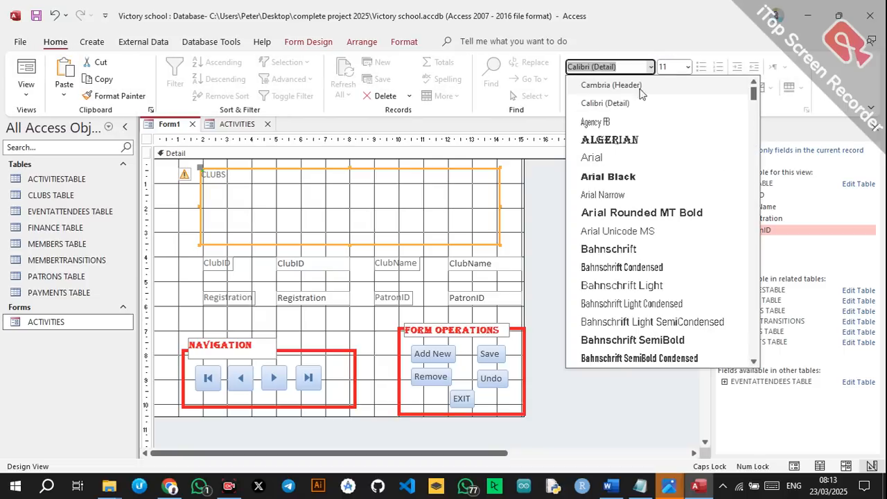
left_click(614, 137)
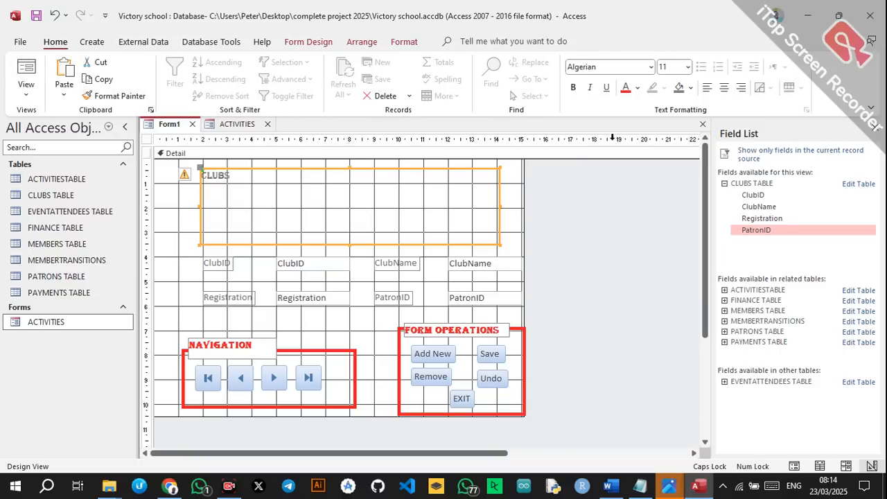
Enlarge the CLUBS title to 72 point, centre it, and make it bold red.
left_click(688, 67)
left_click(669, 294)
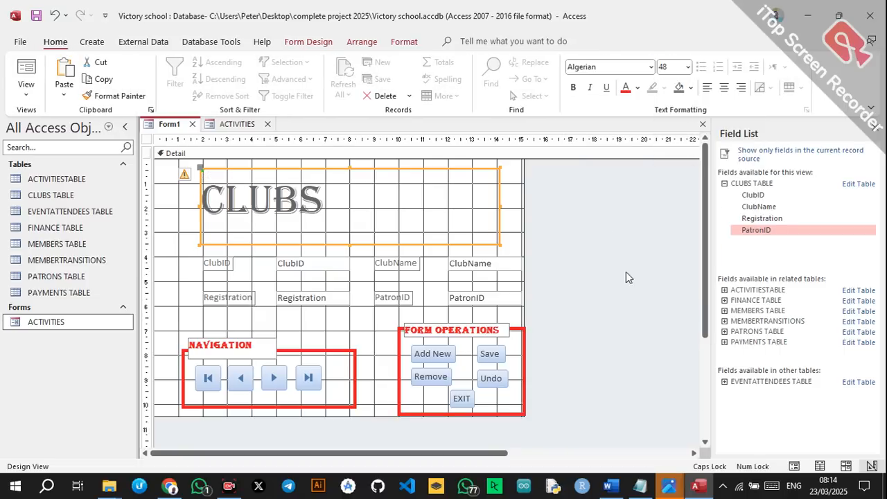
left_click(688, 67)
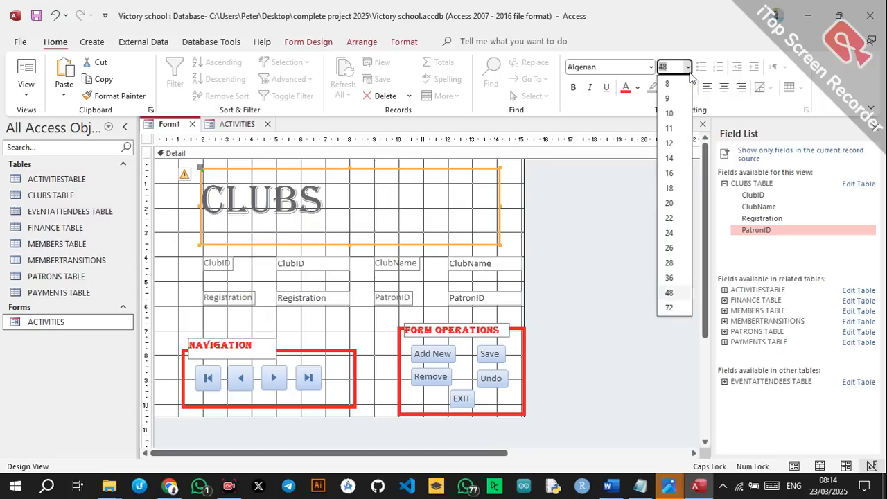
left_click(669, 308)
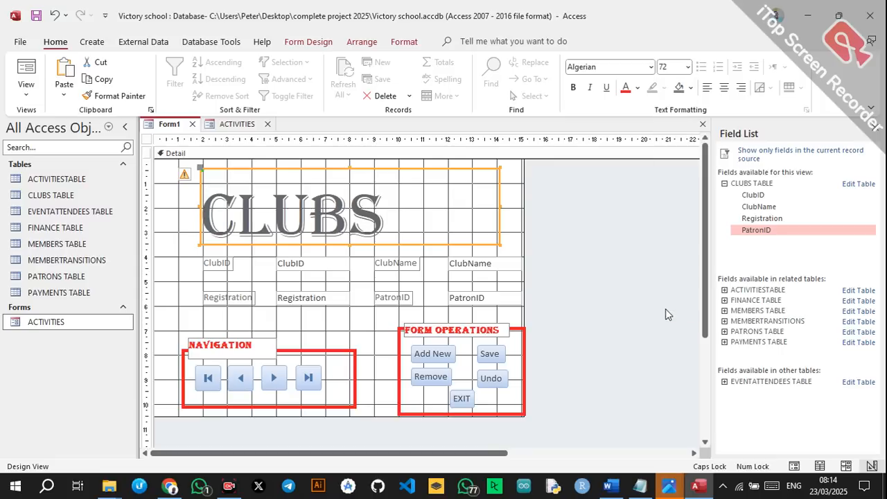
left_click(724, 87)
left_click(626, 88)
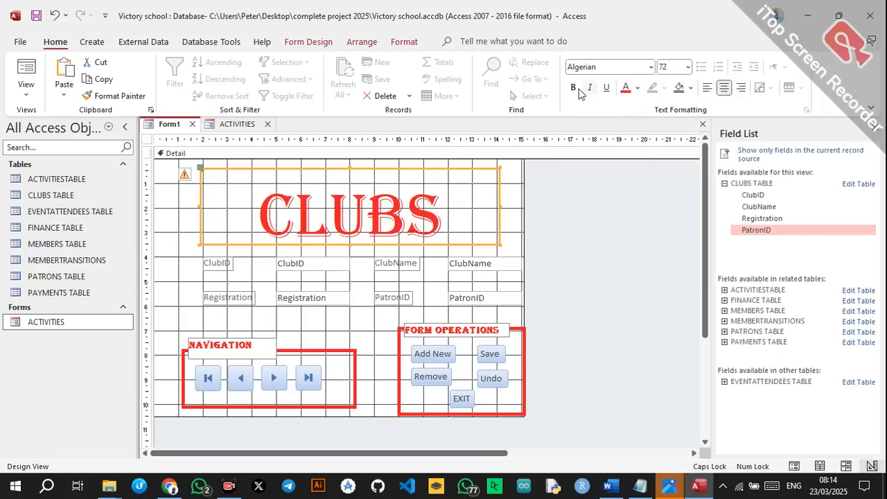
left_click(573, 88)
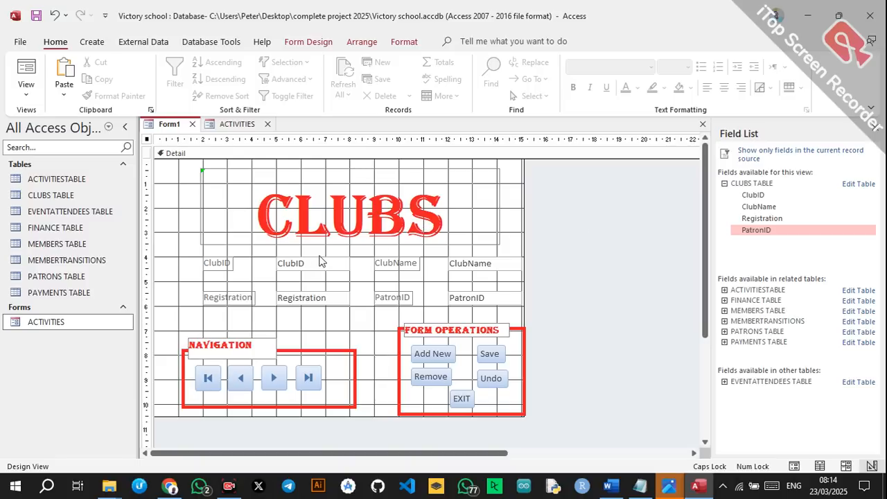
Format the four field labels in bold red Algerian.
left_click(217, 264)
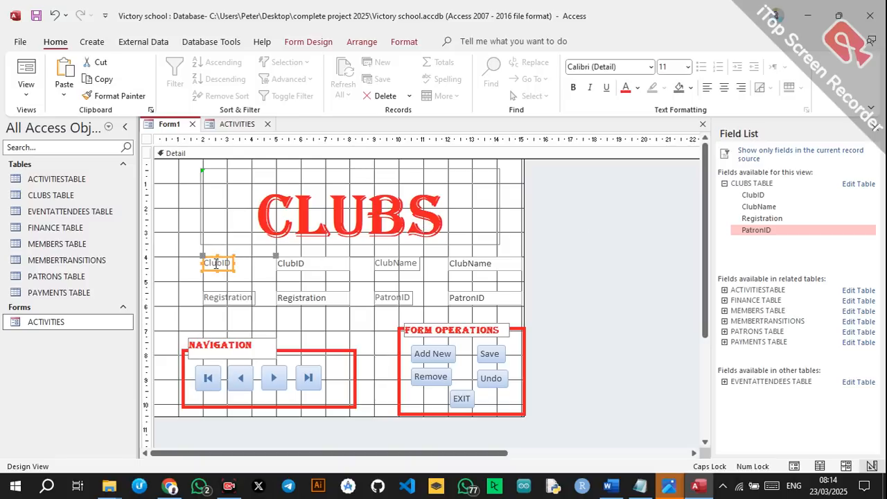
left_click(229, 297, "shift")
left_click(382, 298, "shift")
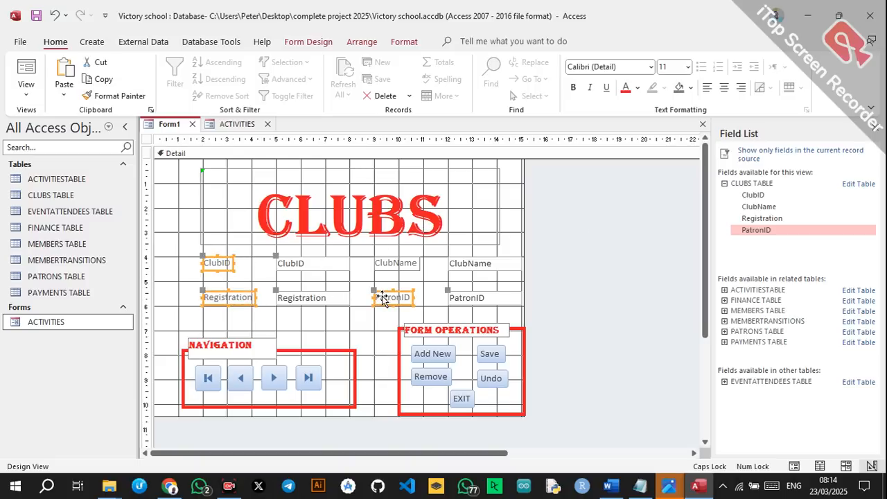
left_click(650, 66)
left_click(623, 141)
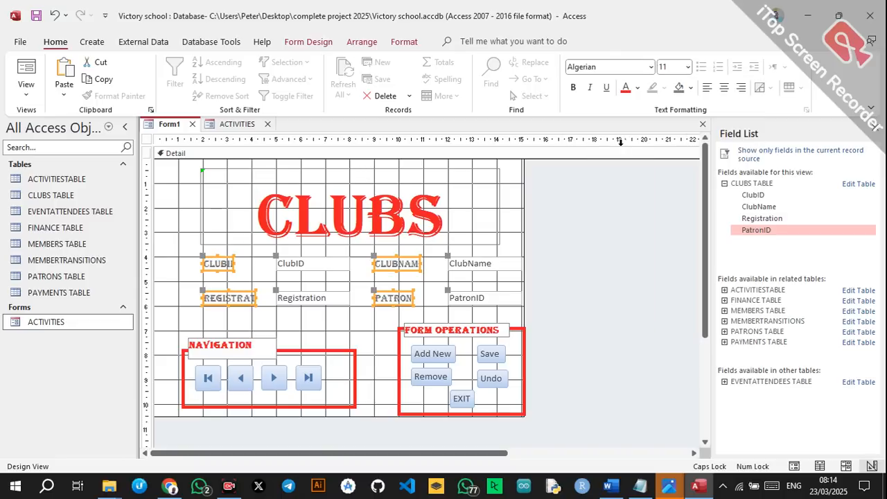
left_click(574, 87)
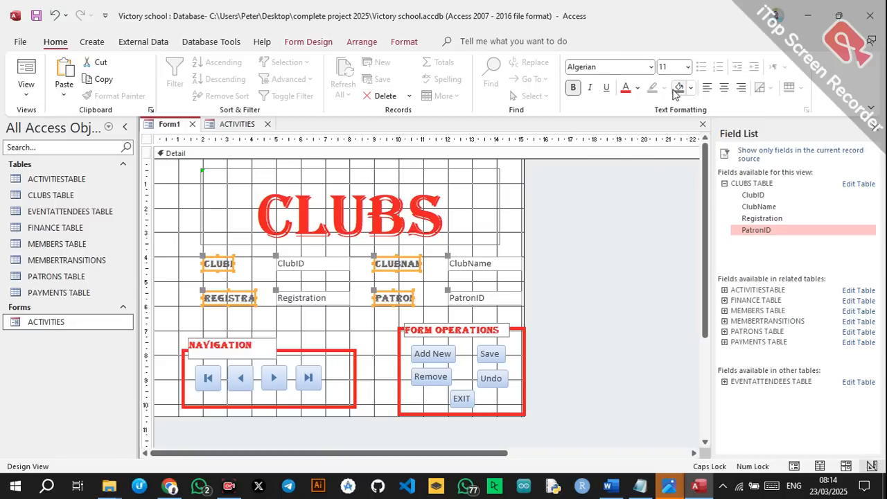
left_click(628, 89)
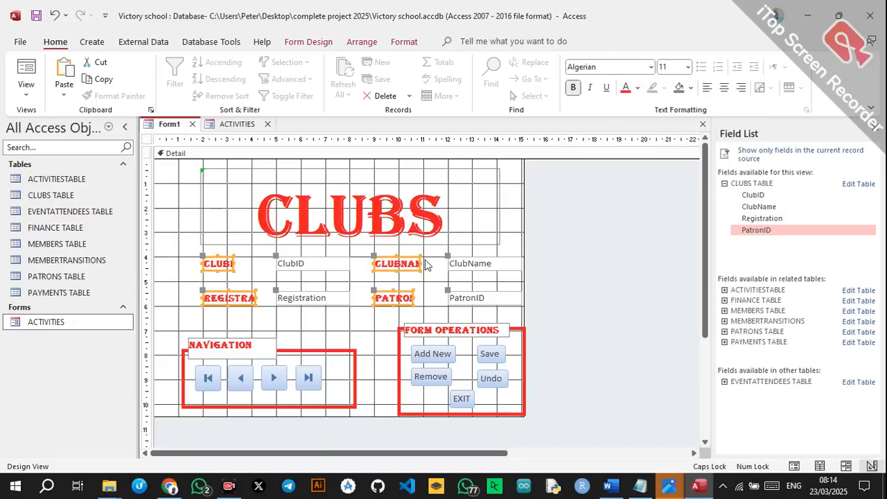
Widen the field labels, including Registration, so their full names show.
left_click_drag(421, 263, 437, 263)
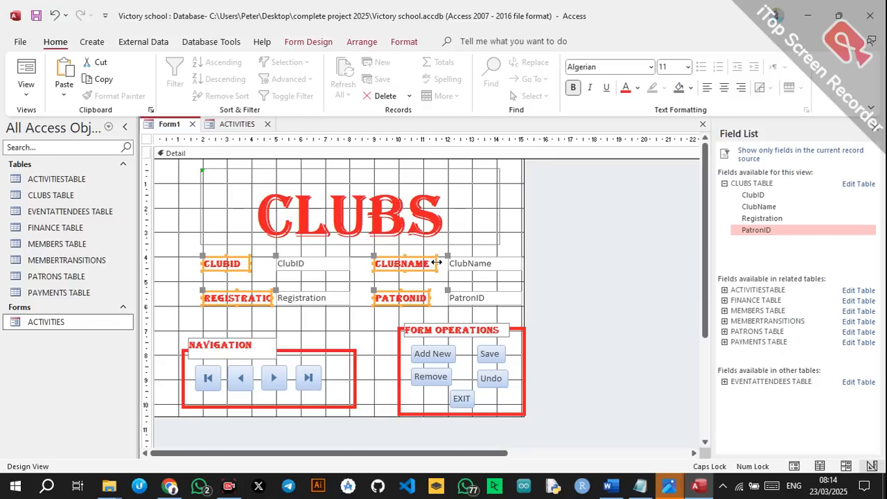
left_click(334, 326)
left_click(268, 299)
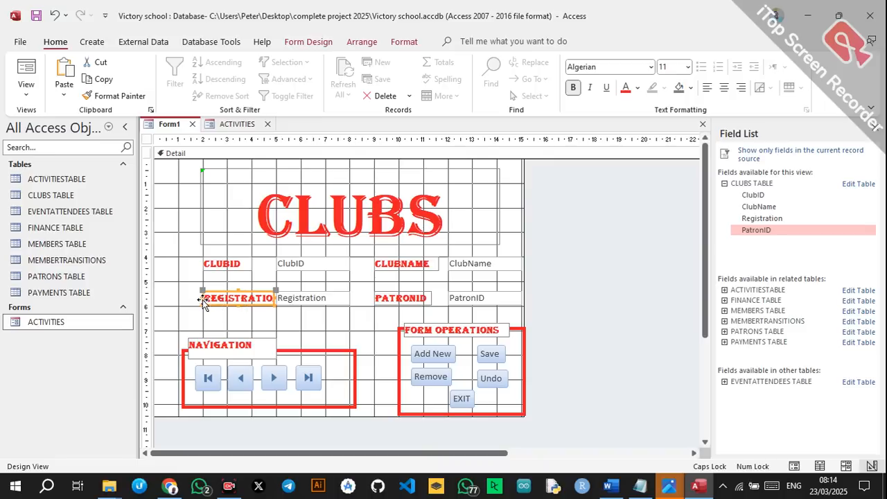
left_click_drag(199, 297, 194, 297)
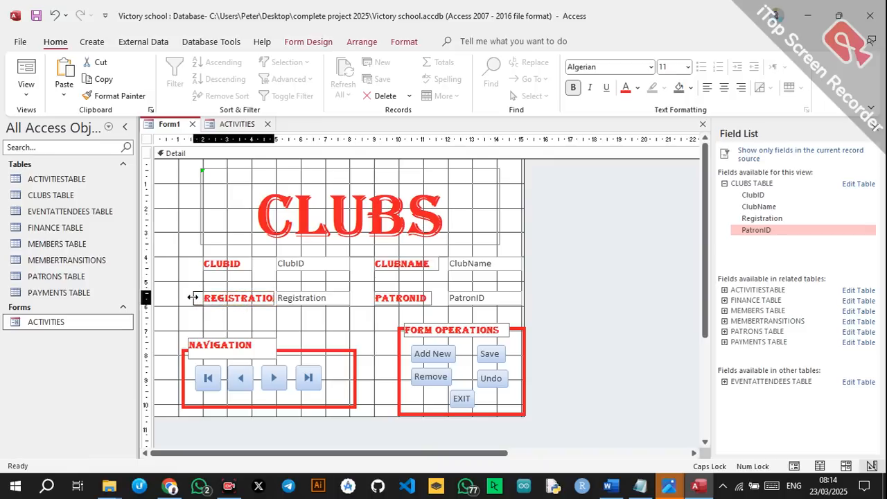
left_click(290, 330)
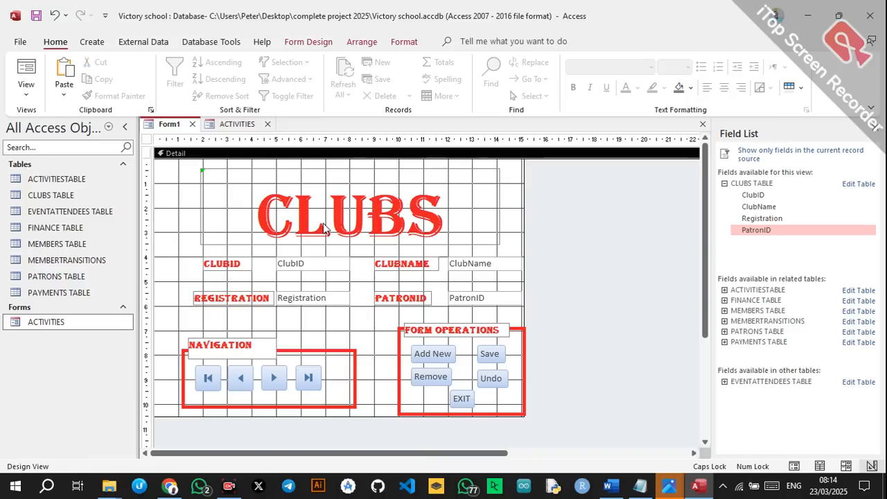
Save the new form as CLUBS.
key("ctrl+s")
type("CLUBS")
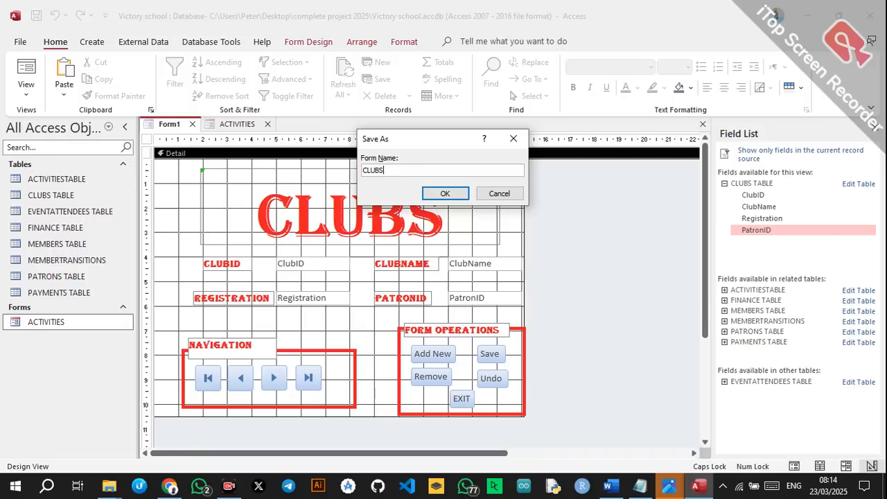
left_click(446, 193)
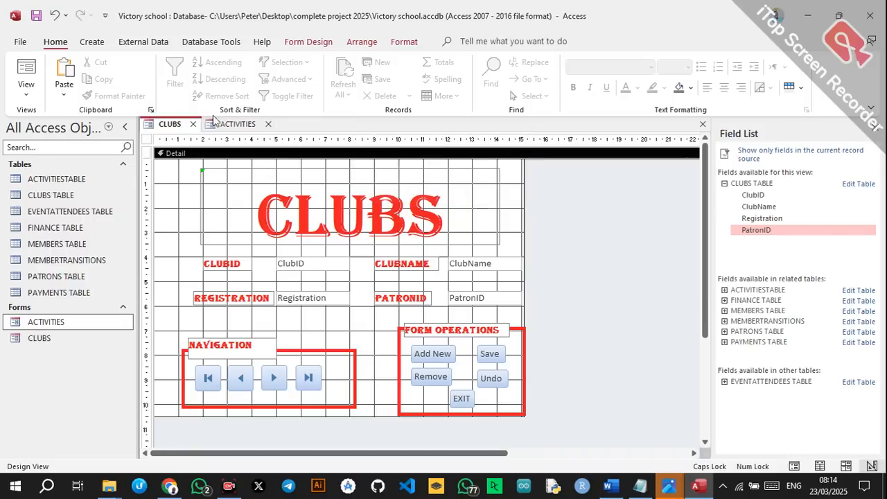
left_click(92, 42)
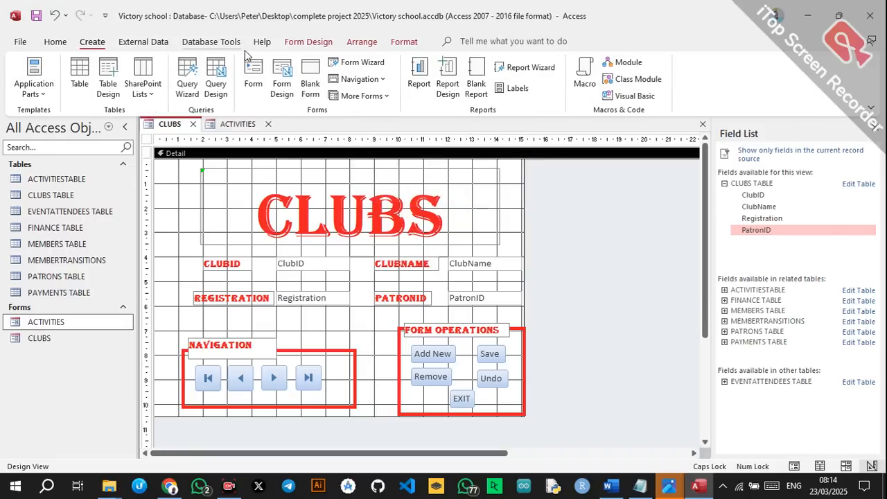
Close the field list and set the CLUBS form's Pop Up property to Yes.
left_click(182, 141)
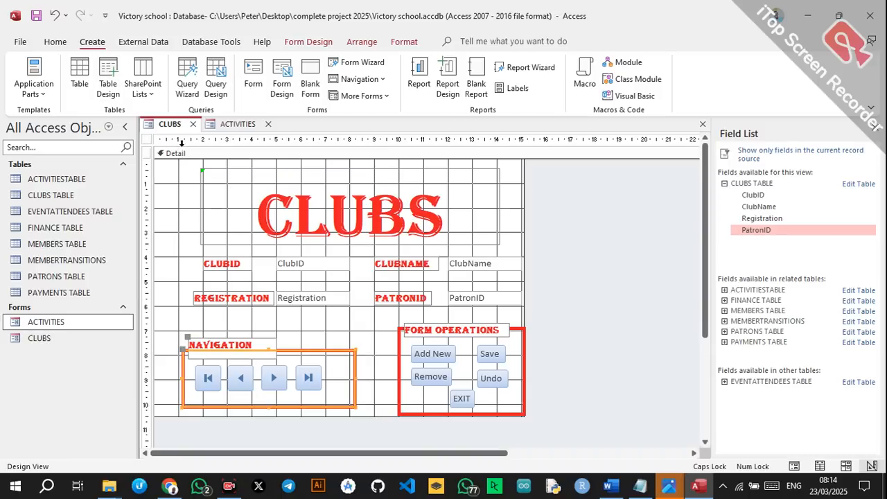
left_click(534, 243)
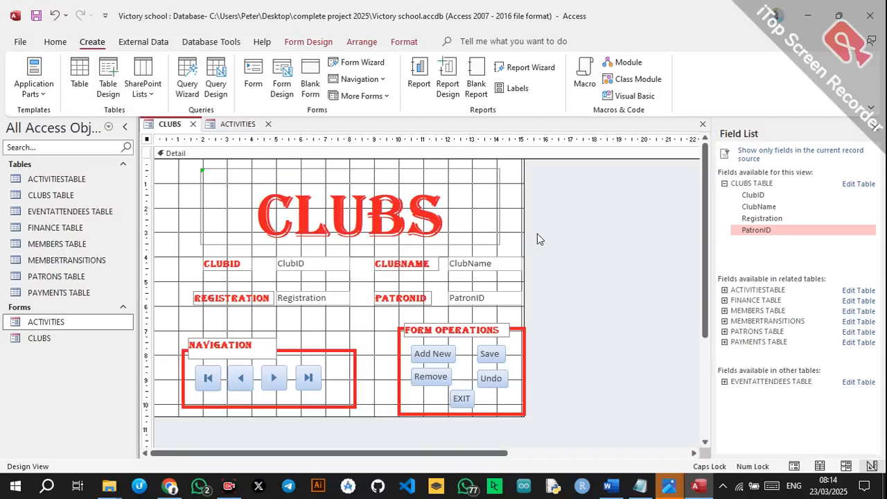
left_click(873, 135)
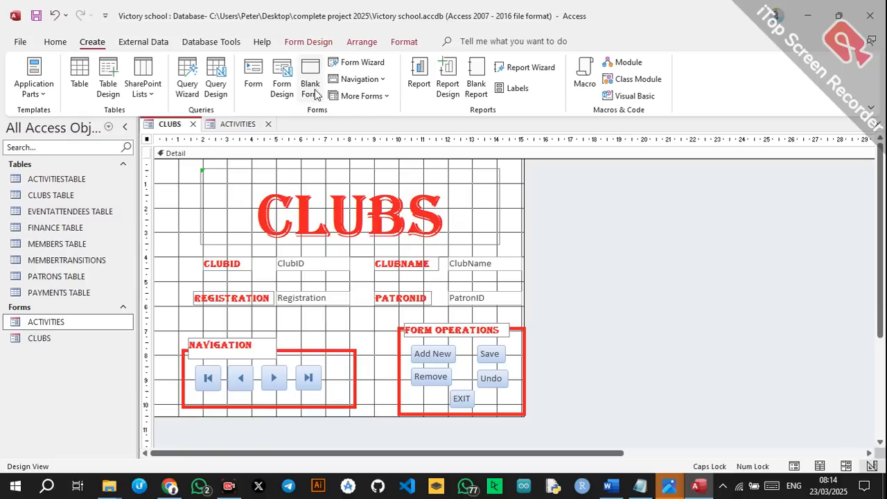
left_click(308, 41)
left_click(610, 78)
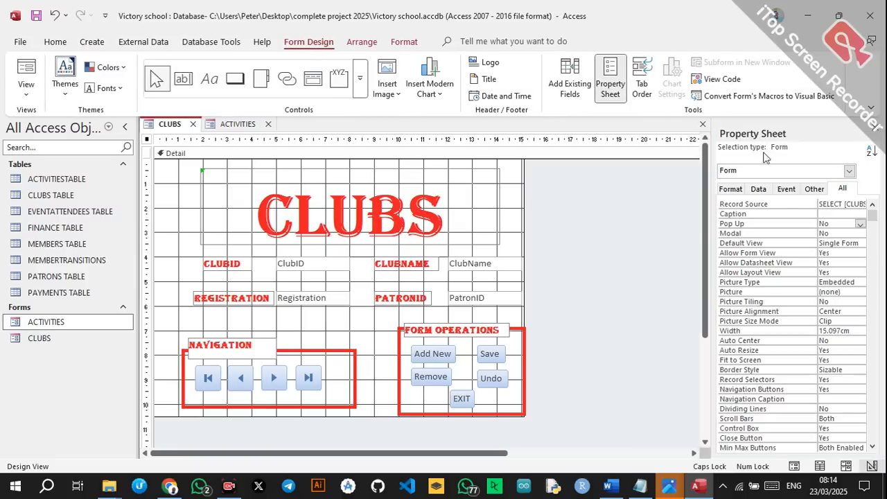
left_click(859, 224)
left_click(832, 233)
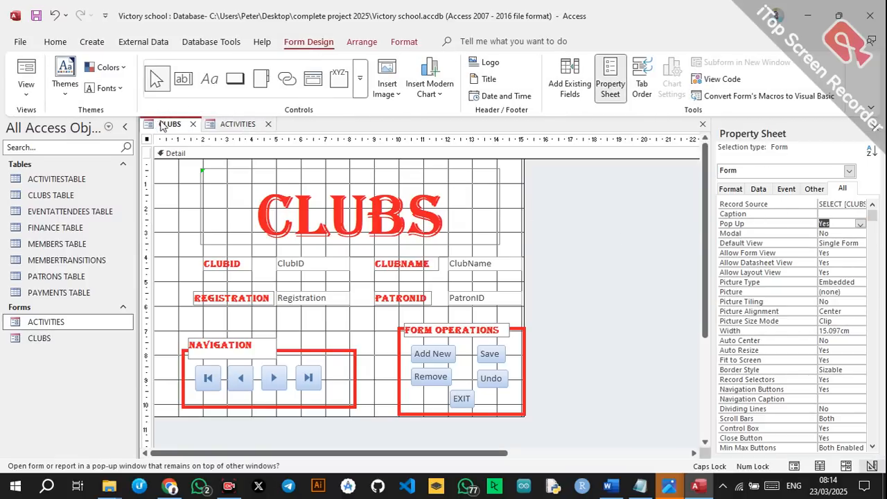
Preview CLUBS in Form View, exit, and save the design changes.
right_click(160, 123)
left_click(201, 190)
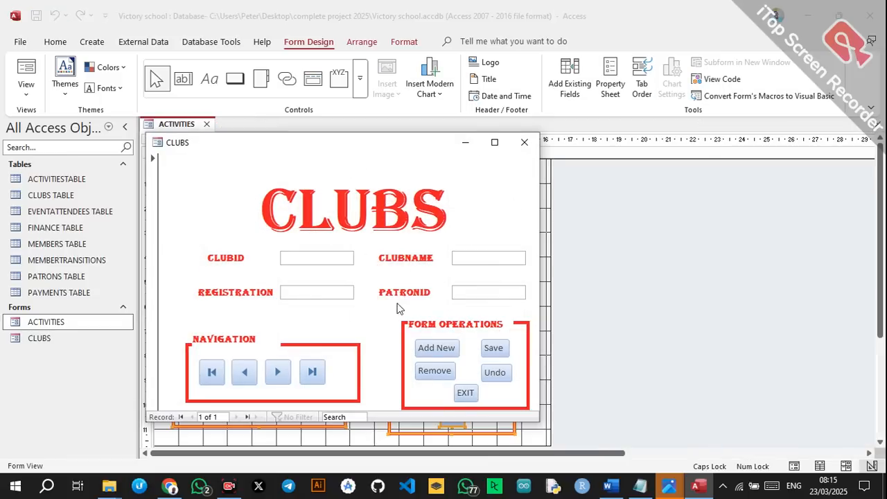
left_click(465, 392)
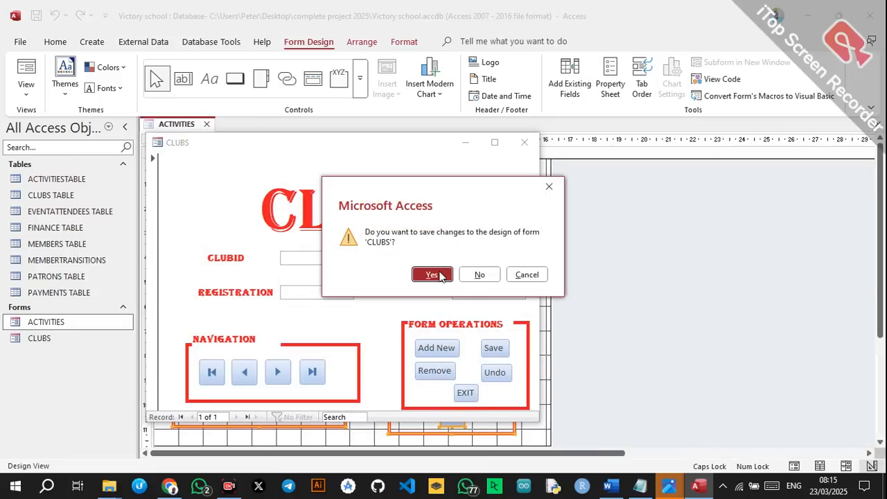
left_click(431, 274)
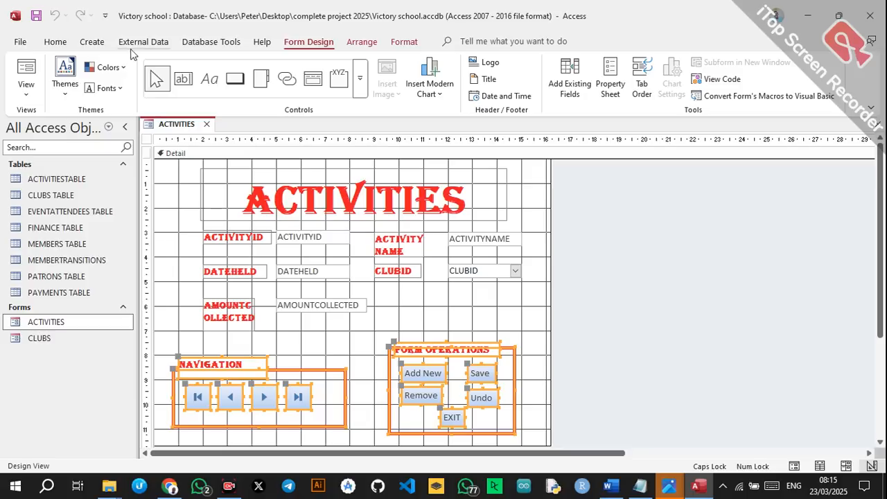
left_click(92, 42)
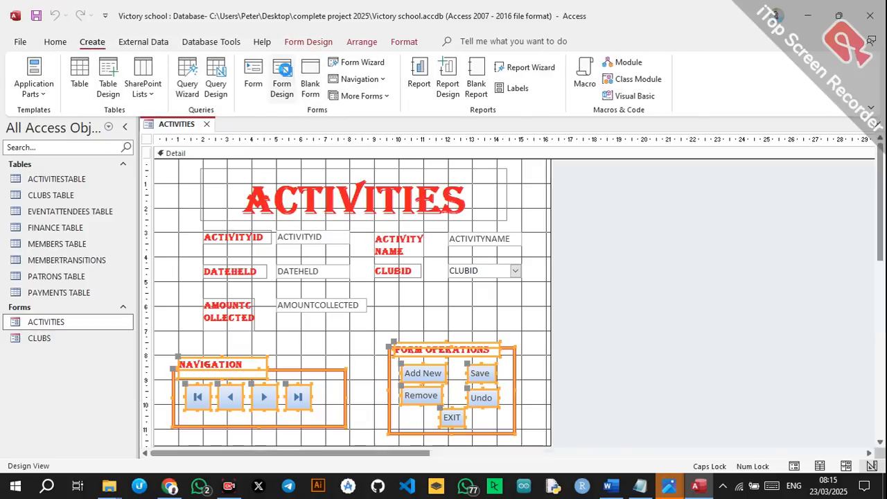
Start a blank form and add ATTENDANCEID, MEMBERID, ACTIVITYID and DATEATTENDED from EVENTATTENDEES.
left_click(282, 75)
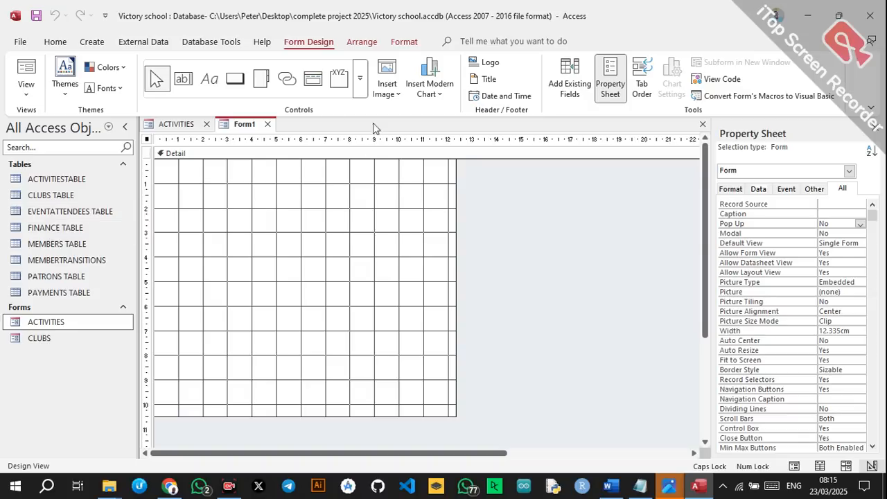
left_click(569, 80)
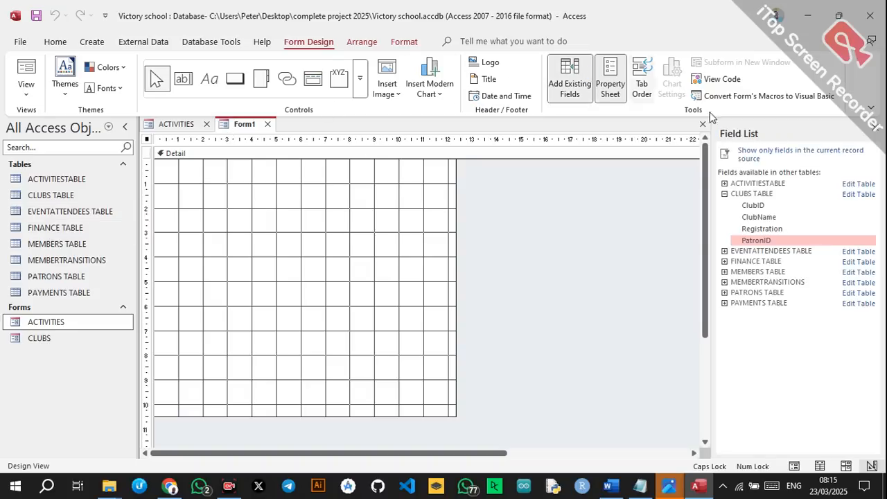
left_click(725, 251)
double_click(761, 262)
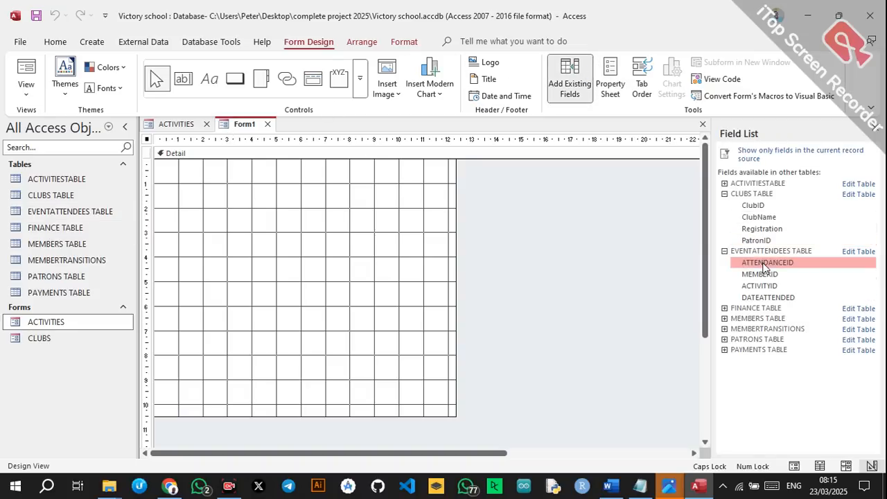
double_click(759, 207)
double_click(750, 219)
double_click(748, 232)
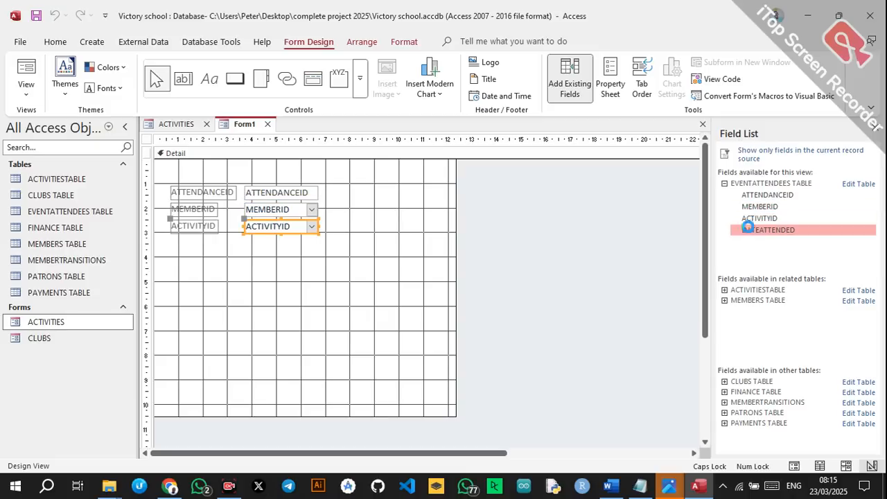
Move the fields lower and pair them: MEMBERID beside ATTENDANCEID, DATEATTENDED beside ACTIVITYID.
left_click(328, 262)
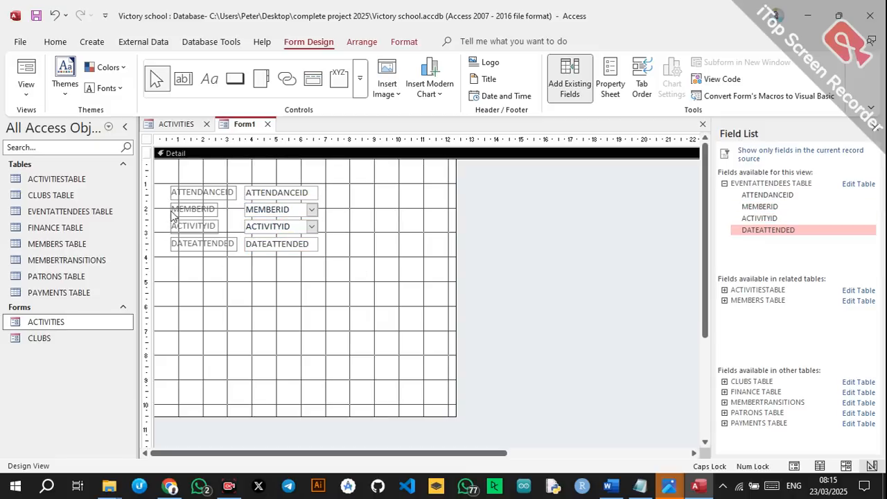
left_click_drag(158, 179, 338, 270)
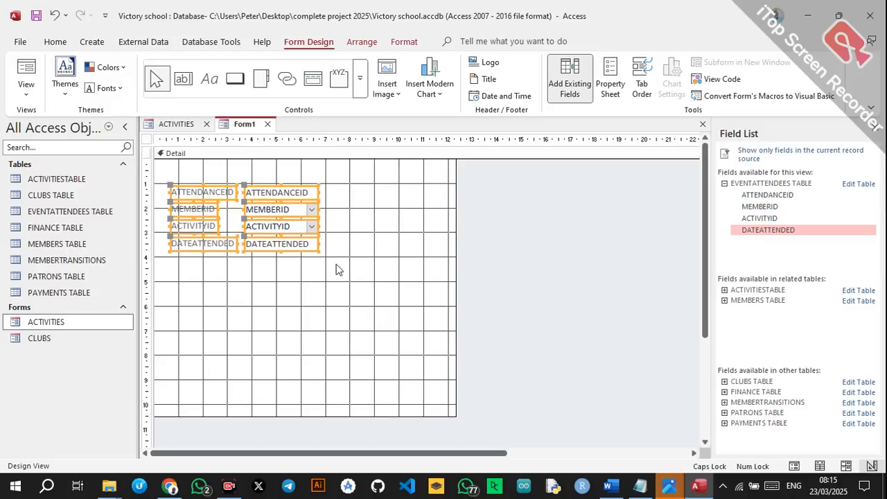
left_click_drag(205, 202, 390, 244)
left_click(232, 269)
left_click(311, 262)
left_click_drag(171, 298, 326, 303)
left_click_drag(228, 294, 394, 278)
Paste the NAVIGATION and FORM OPERATIONS button groups and move them below the fields.
left_click(334, 341)
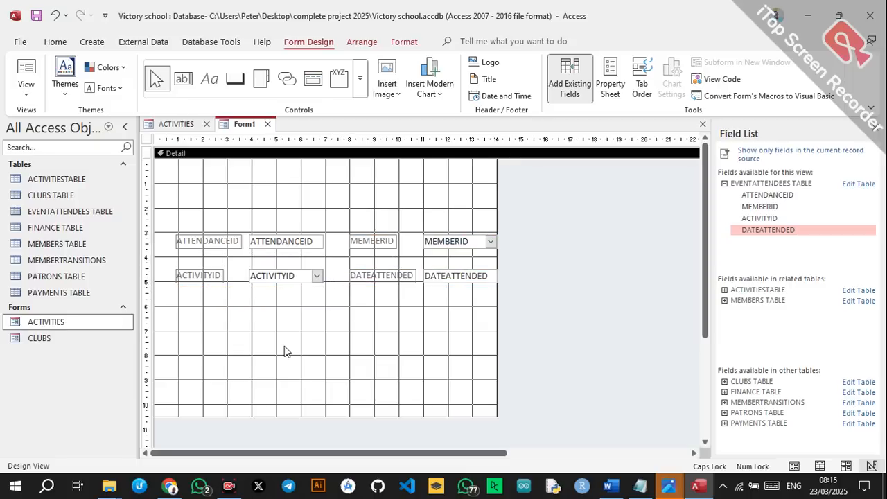
key("ctrl+v")
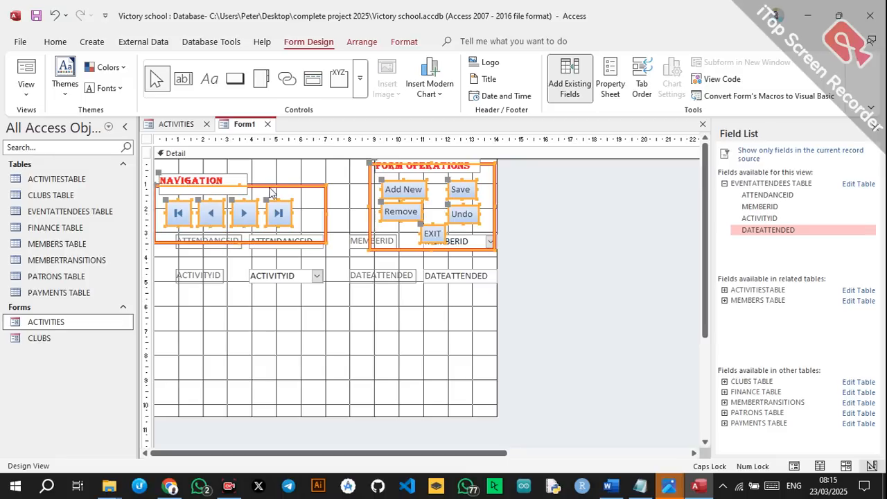
left_click_drag(271, 192, 289, 329)
left_click(508, 316)
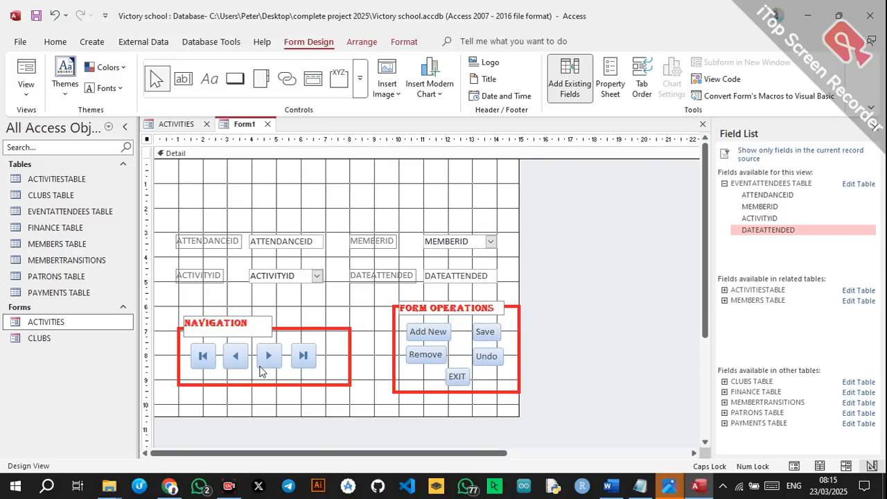
left_click(212, 220)
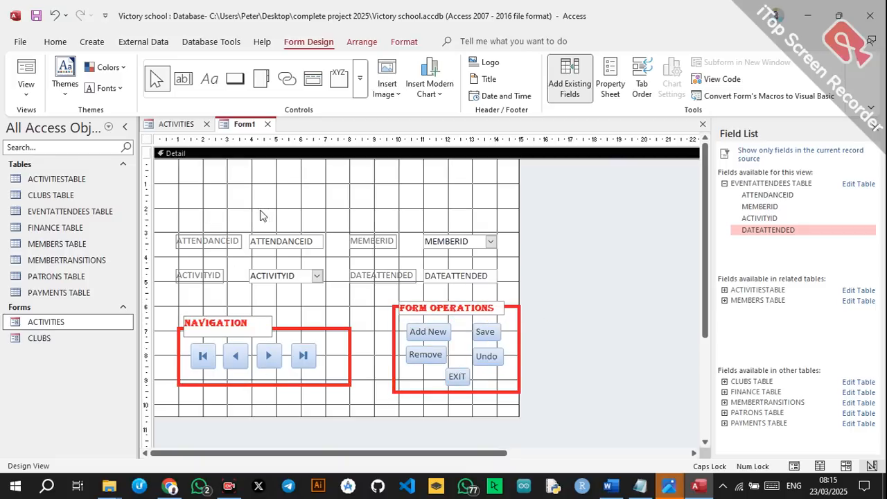
Draw a title label box across the top of the form.
left_click(209, 78)
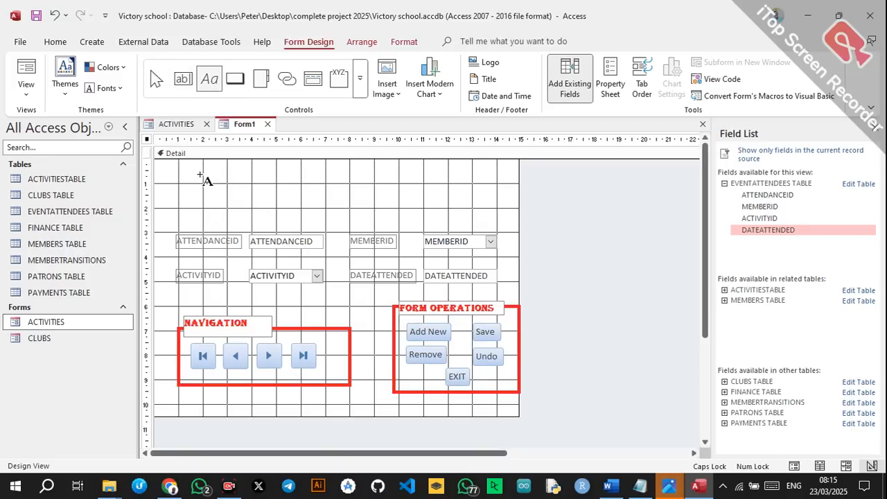
mouse_move(193, 163)
left_mouse_down()
mouse_move(357, 210)
mouse_move(485, 232)
mouse_move(481, 223)
left_mouse_up()
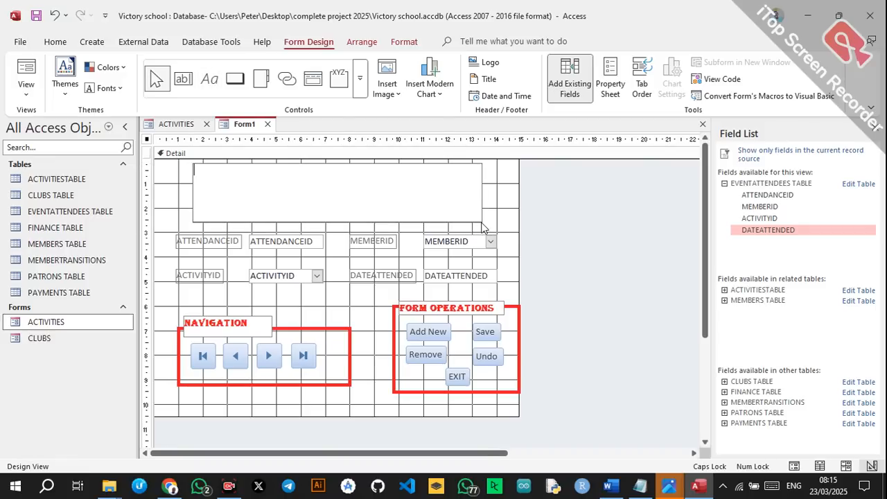
left_click(56, 42)
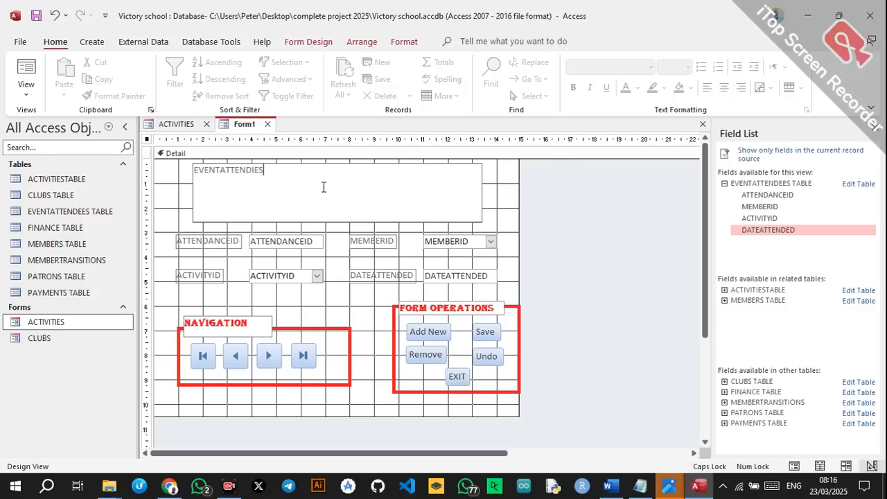
Make the EVENTATTENDIES title Algerian 48 point, widened, centred, red and bold.
left_click(226, 215)
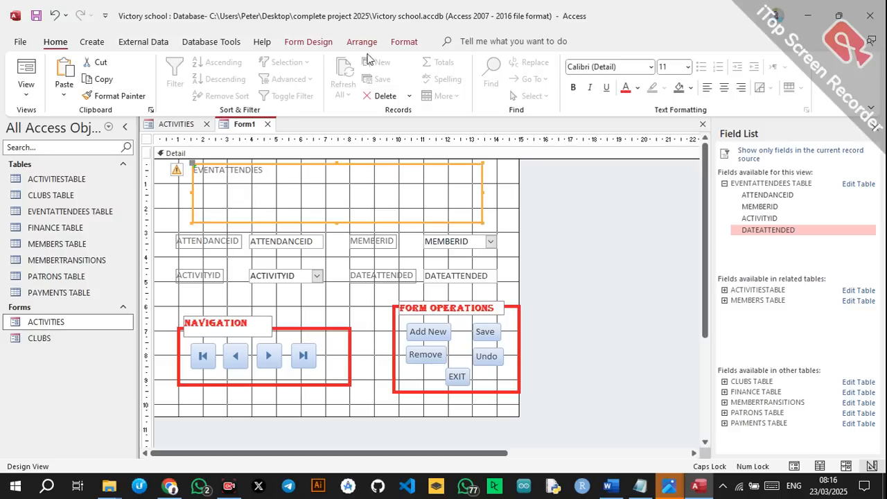
left_click(651, 66)
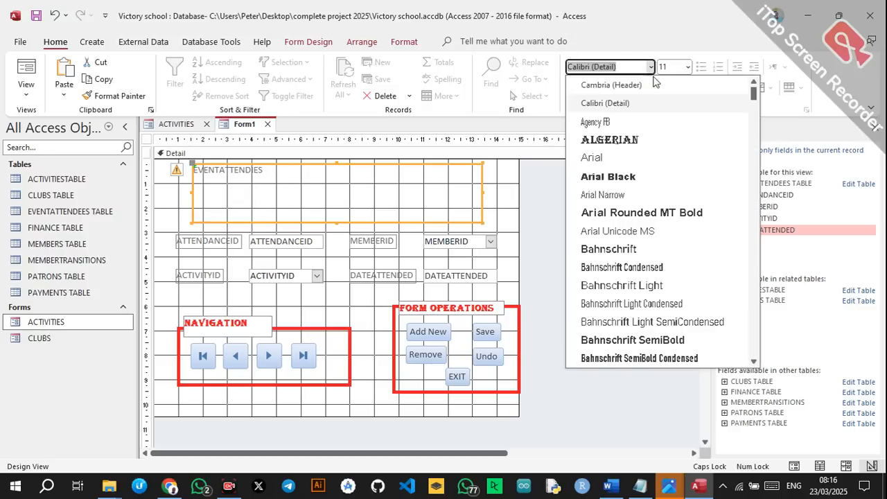
left_click(620, 142)
left_click(688, 70)
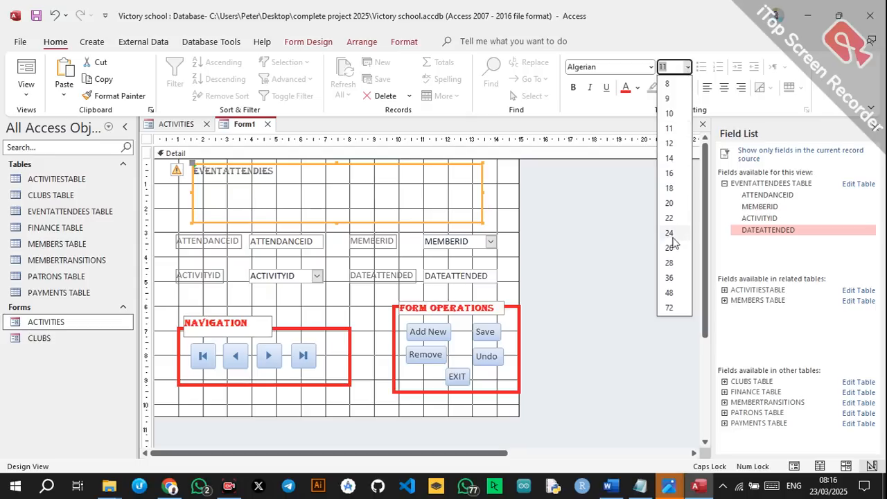
left_click(665, 295)
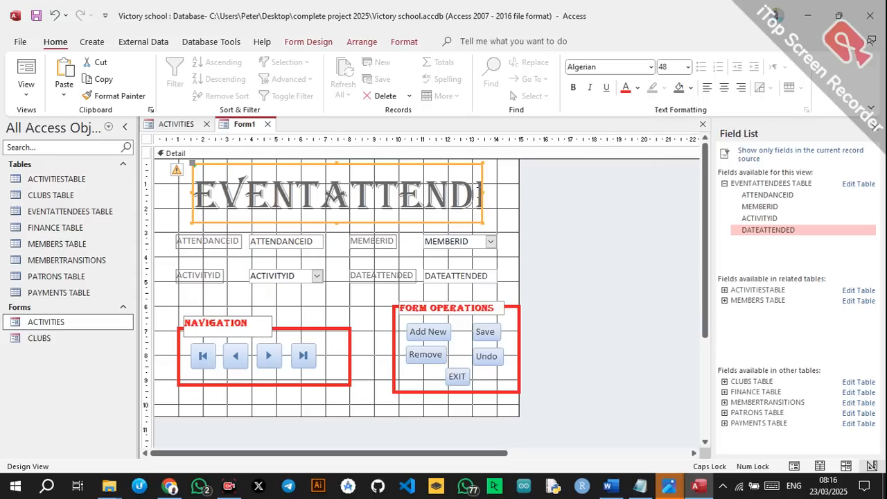
left_click_drag(483, 190, 548, 196)
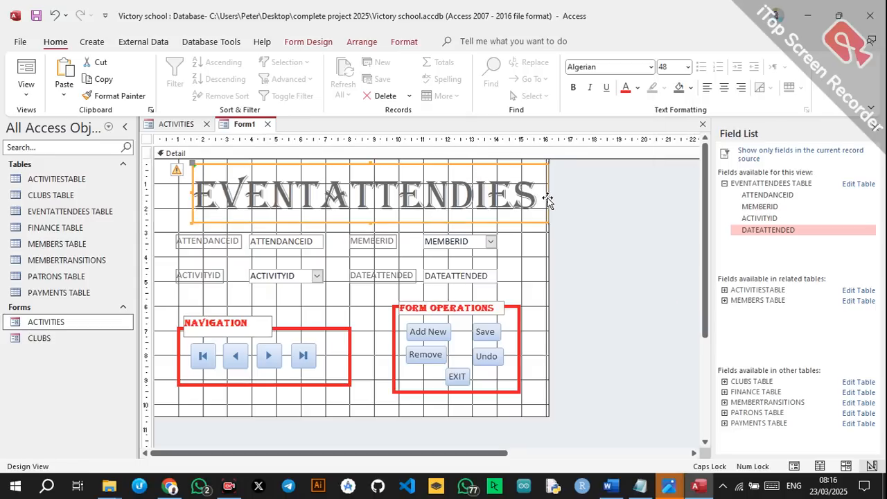
left_click(724, 87)
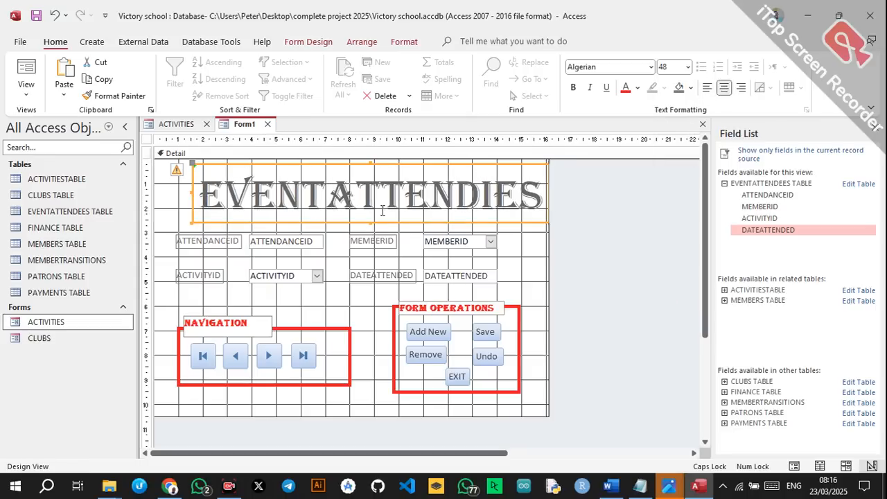
left_click_drag(374, 167, 368, 168)
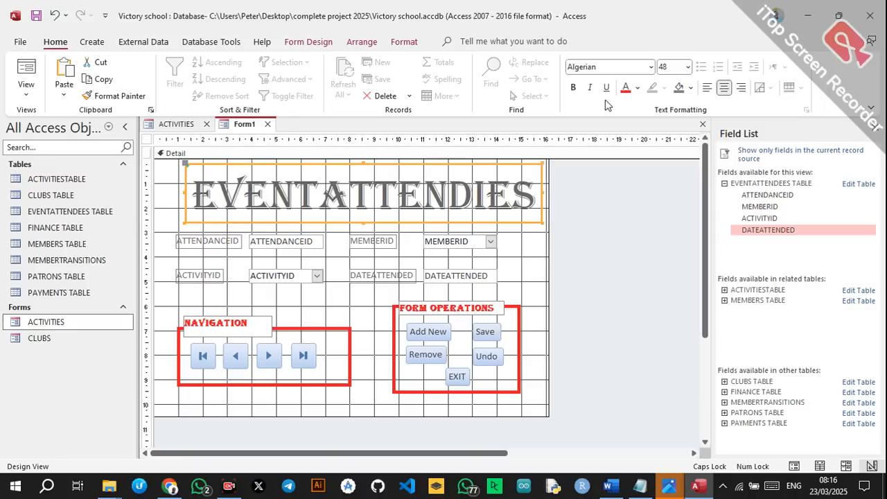
left_click(627, 90)
left_click(573, 89)
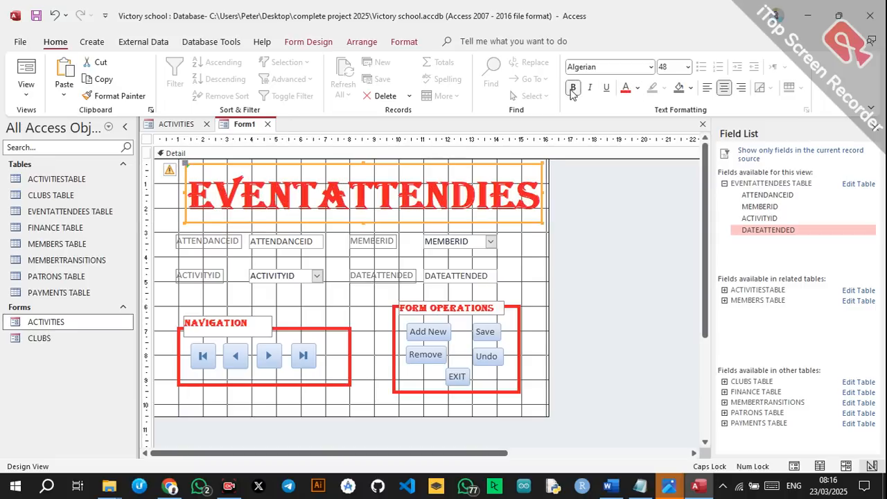
left_click(595, 212)
Make the ATTENDANCEID, ACTIVITYID, MEMBERID and DATEATTENDED labels bold red.
left_click(220, 242)
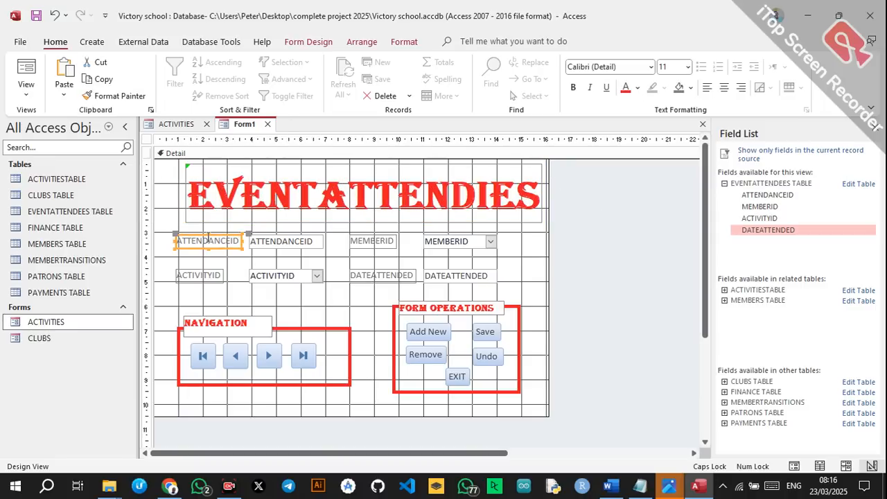
left_click(202, 274, "shift")
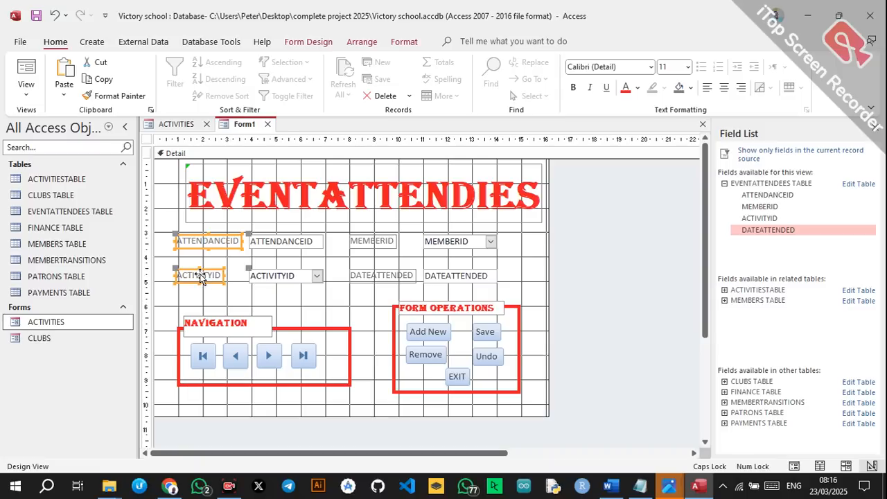
left_click(367, 242, "shift")
left_click(370, 275, "shift")
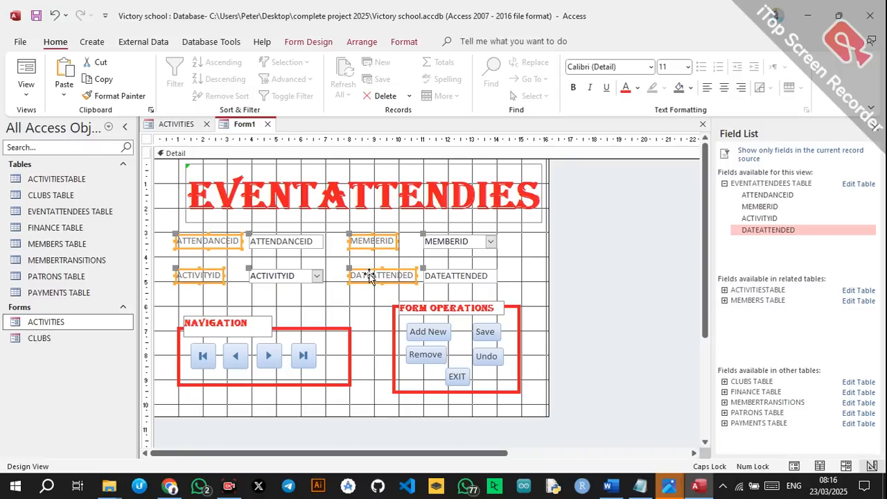
left_click(573, 88)
left_click(625, 88)
left_click(604, 211)
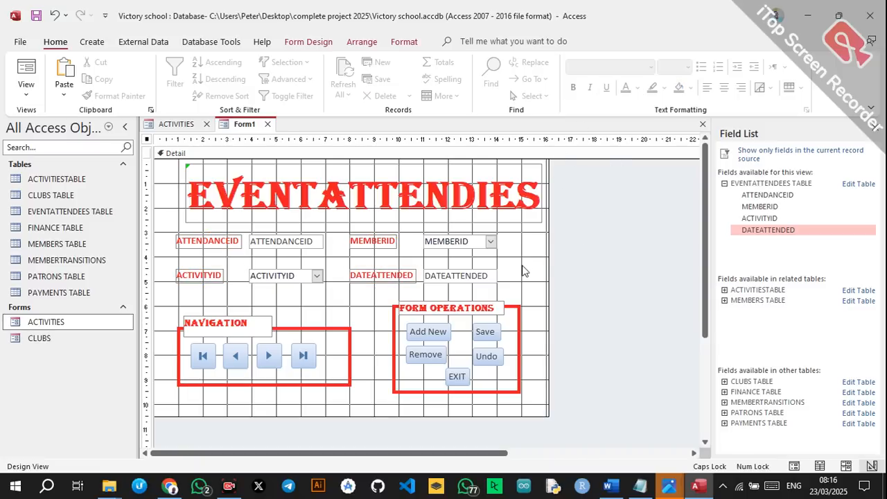
left_click(544, 311)
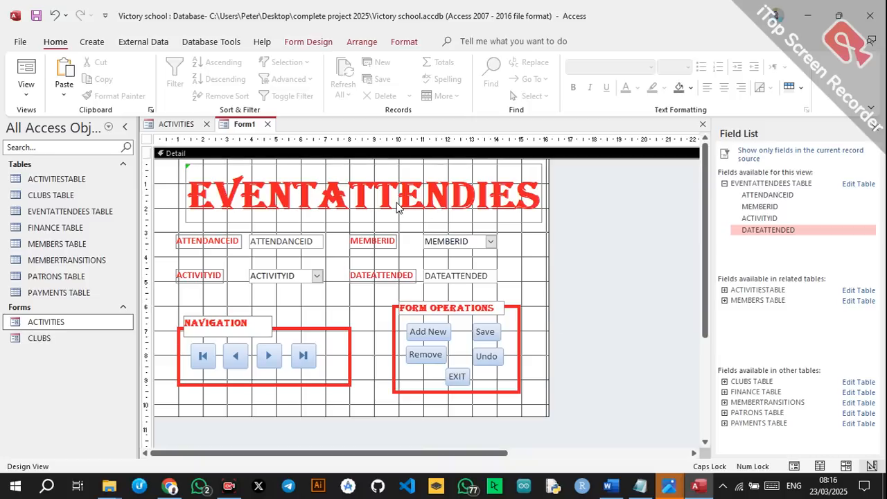
Save the form as EVENTATTENDEES.
key("ctrl+s")
type("EVENTATTENDEES")
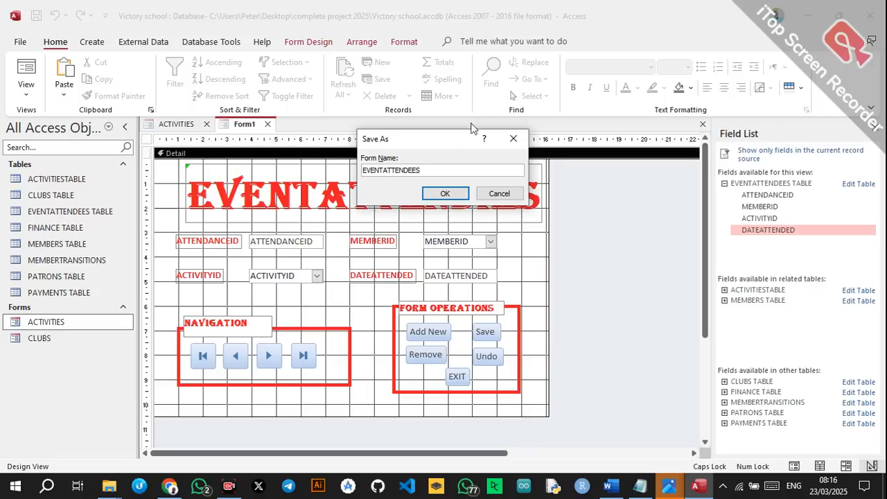
left_click(445, 194)
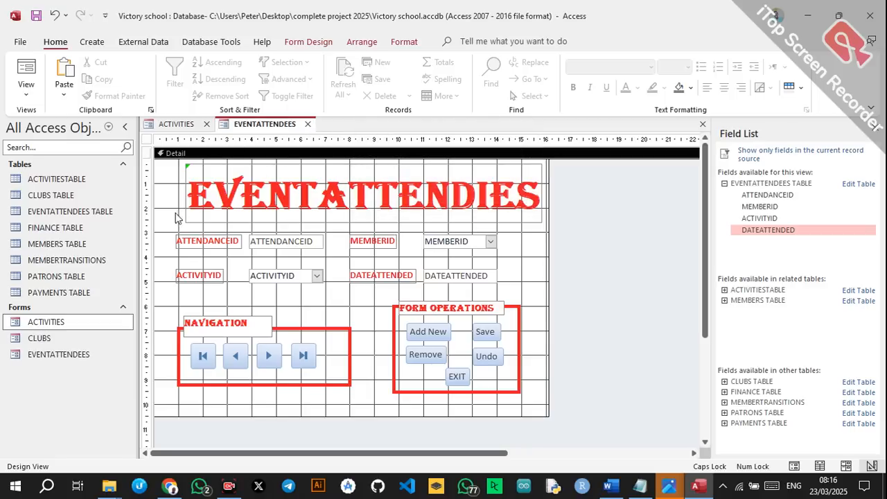
left_click(69, 228)
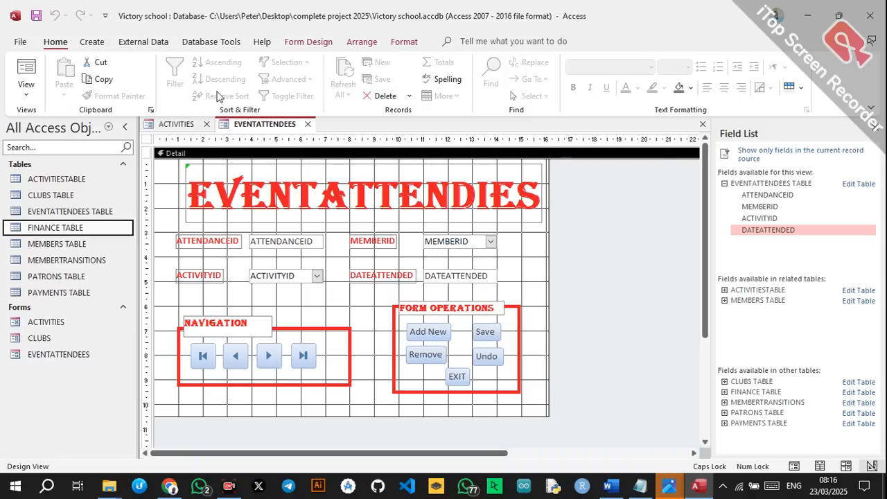
Start a blank design-view form and add all six FINANCE TABLE fields, FINANCEID through FUNDSALLOCATED.
left_click(92, 42)
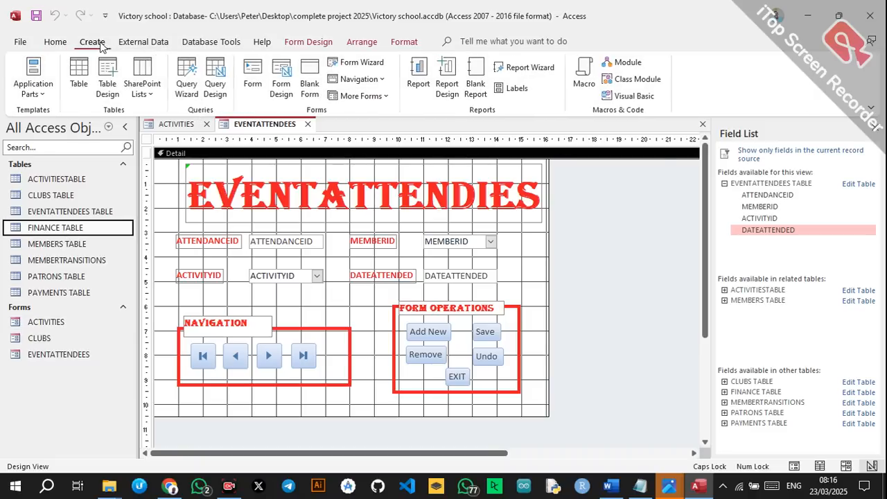
left_click(281, 78)
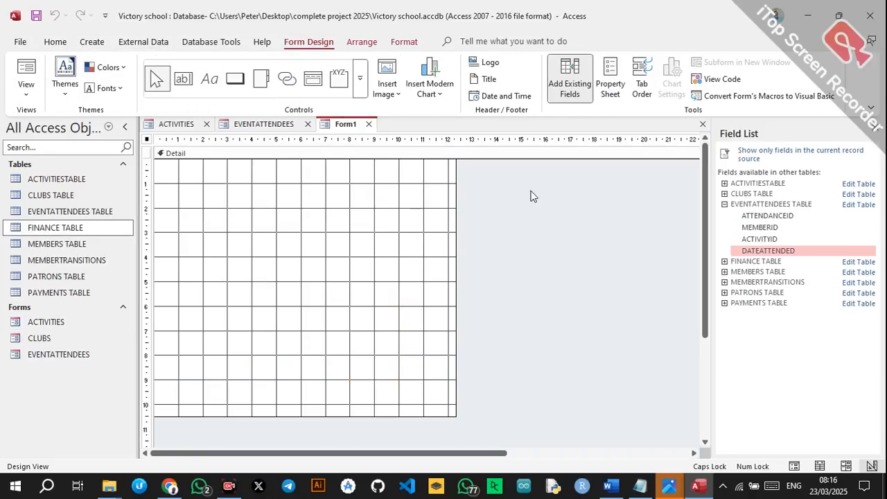
left_click(399, 186)
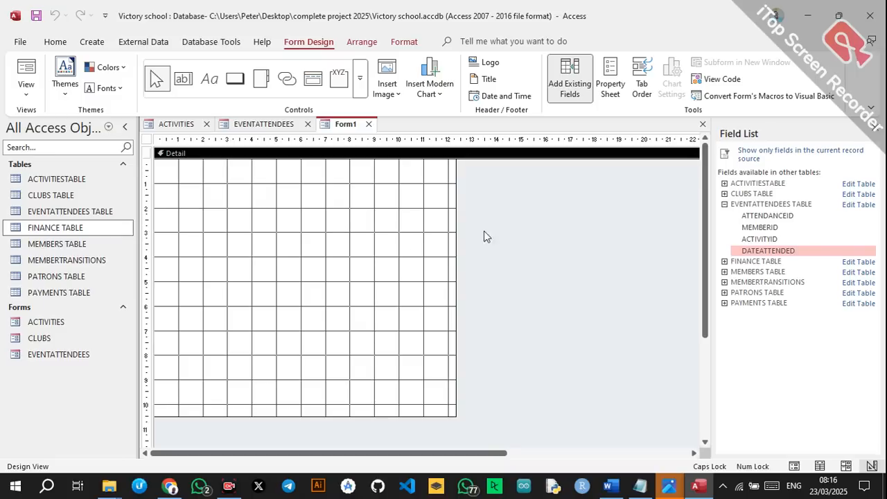
left_click(724, 261)
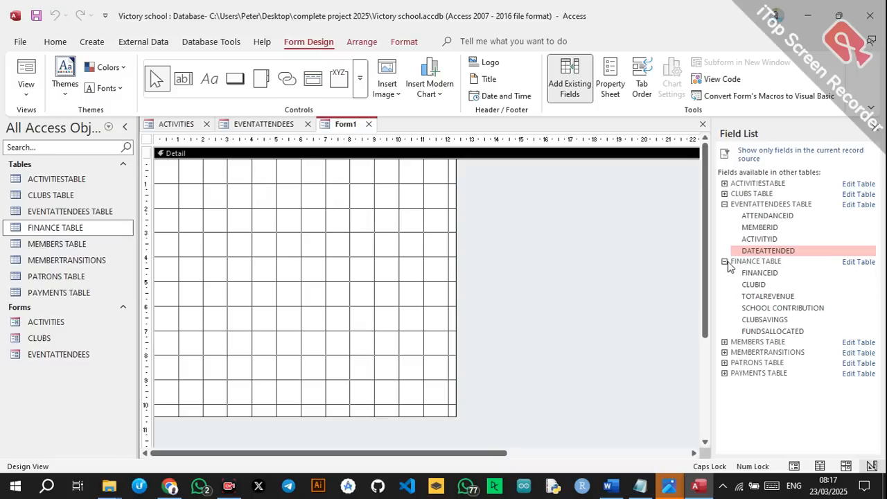
double_click(758, 273)
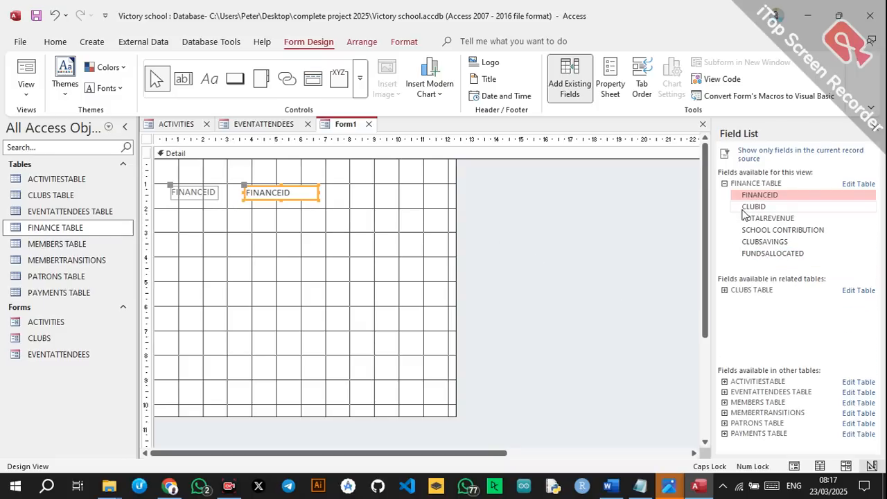
double_click(754, 206)
double_click(763, 218)
double_click(757, 230)
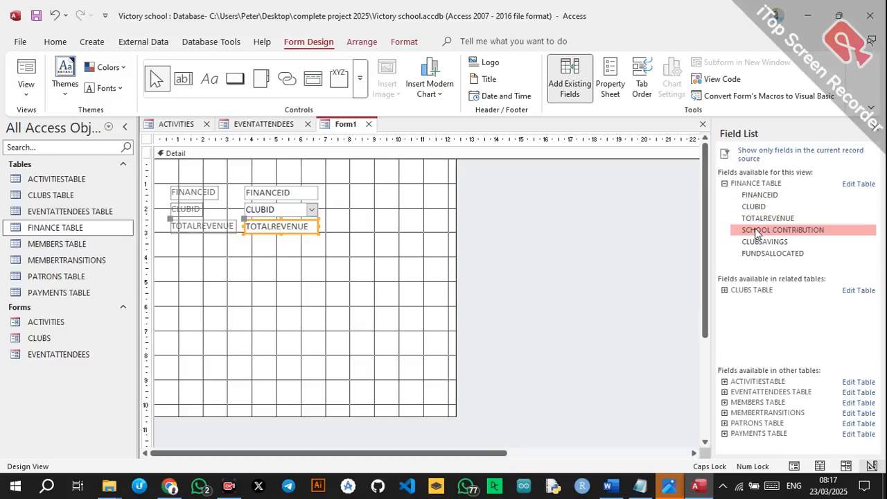
double_click(750, 241)
double_click(750, 254)
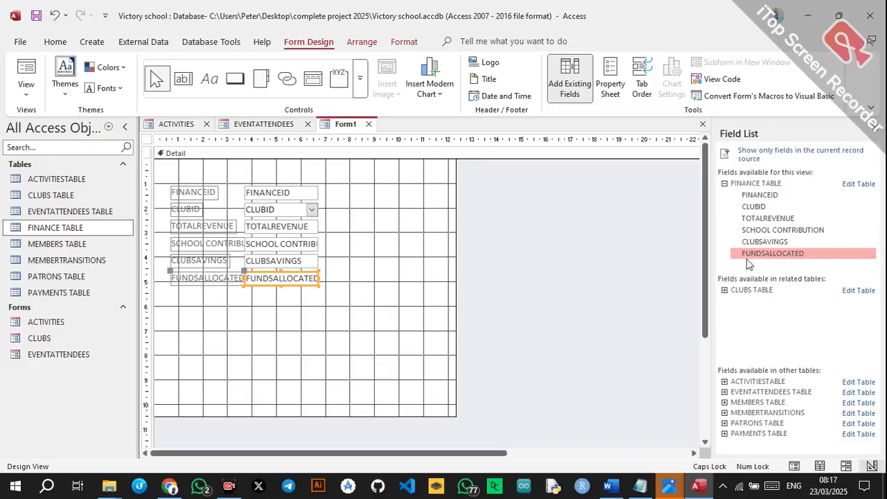
Pair the fields: CLUBID beside FINANCEID, SCHOOL CONTRIBUTION beside TOTALREVENUE, FUNDSALLOCATED beside CLUBSAVINGS.
left_click_drag(165, 197, 329, 300)
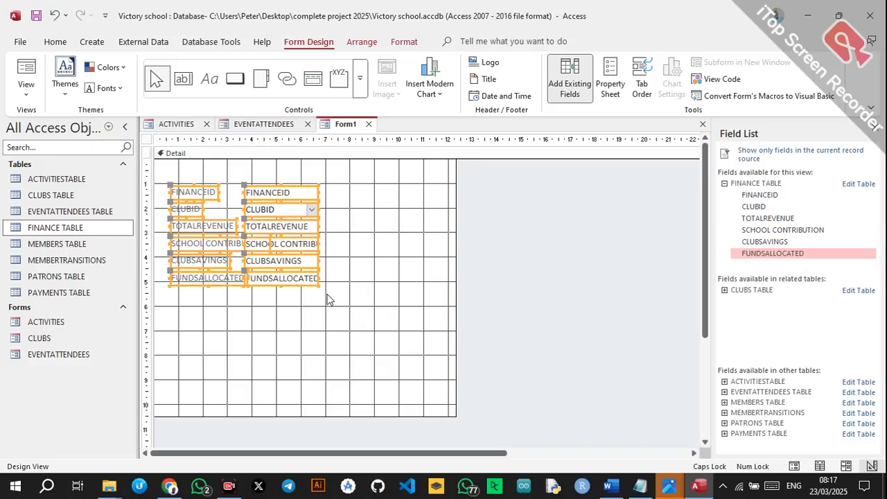
left_click_drag(196, 194, 204, 219)
left_click(167, 239)
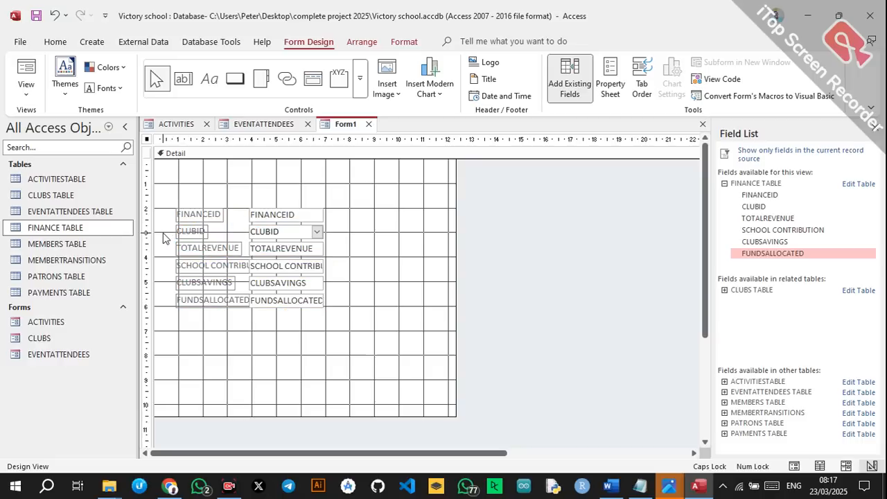
left_click(283, 238)
left_click_drag(180, 233, 357, 214)
left_click_drag(166, 267, 296, 275)
left_click_drag(231, 273, 404, 255)
left_click_drag(169, 298, 321, 318)
left_click_drag(234, 298, 411, 279)
left_click_drag(412, 279, 409, 285)
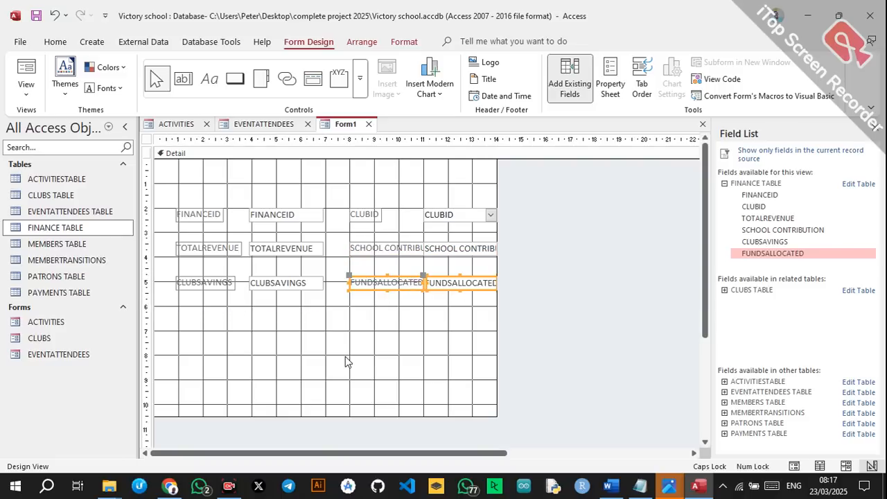
left_click(233, 374)
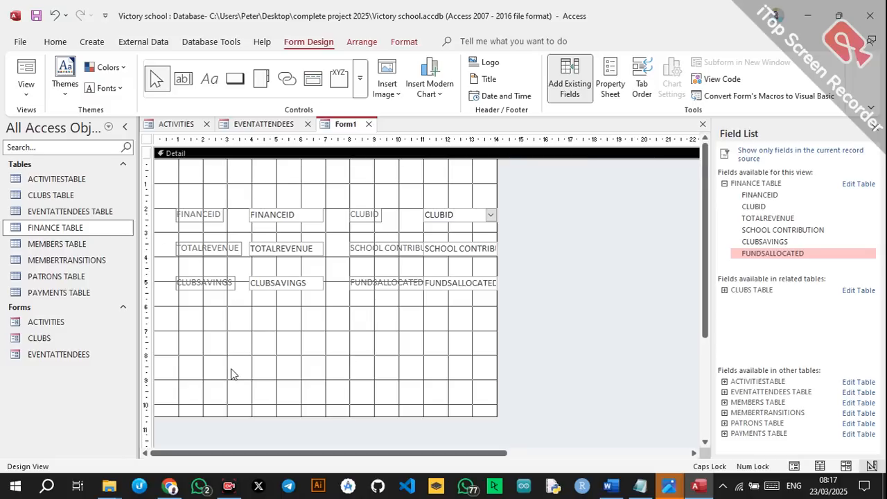
Paste the NAVIGATION and FORM OPERATIONS button groups and move them below the finance fields.
key("ctrl+v")
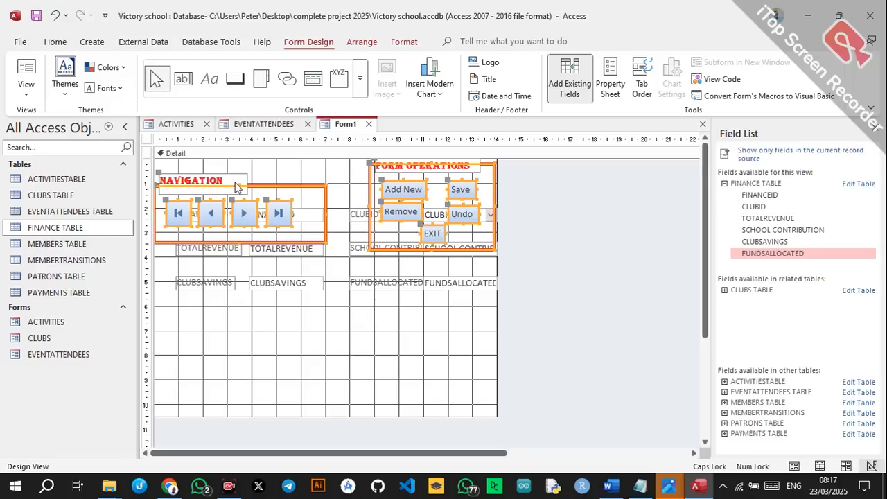
left_click_drag(247, 187, 244, 327)
left_click(258, 197)
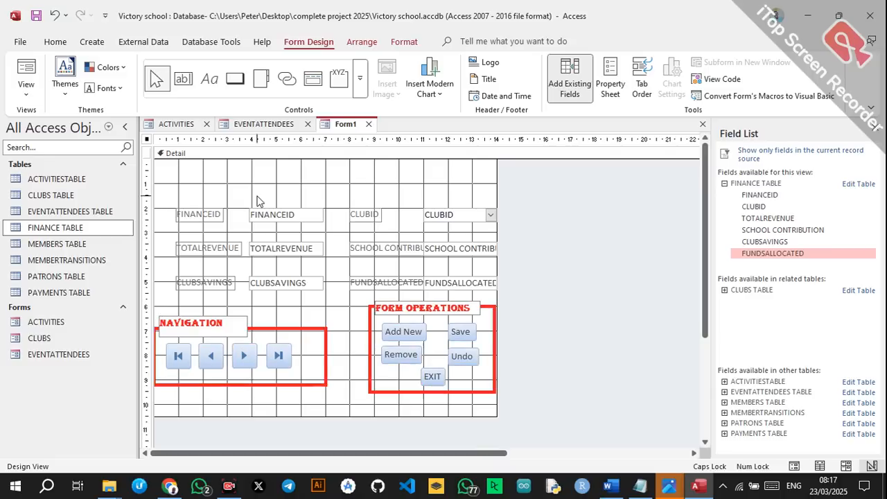
left_click(209, 79)
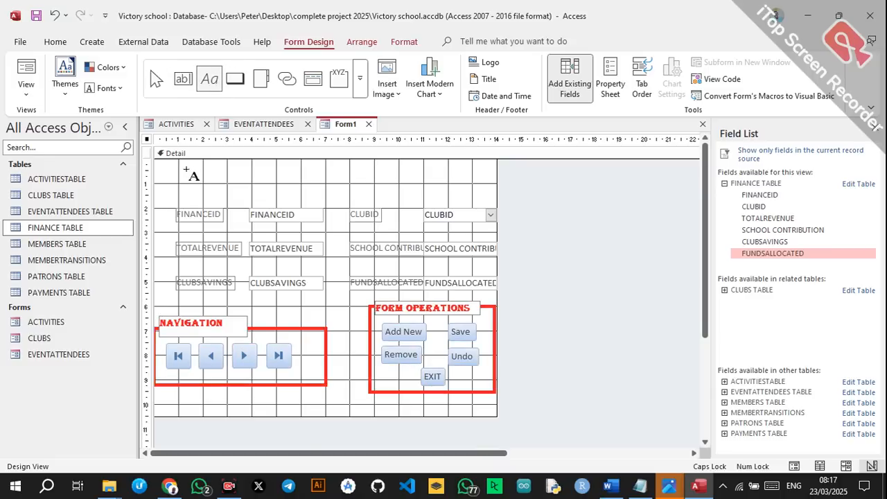
Add a FINANCES title label across the form top in Algerian 48 pt.
left_click_drag(189, 163, 485, 198)
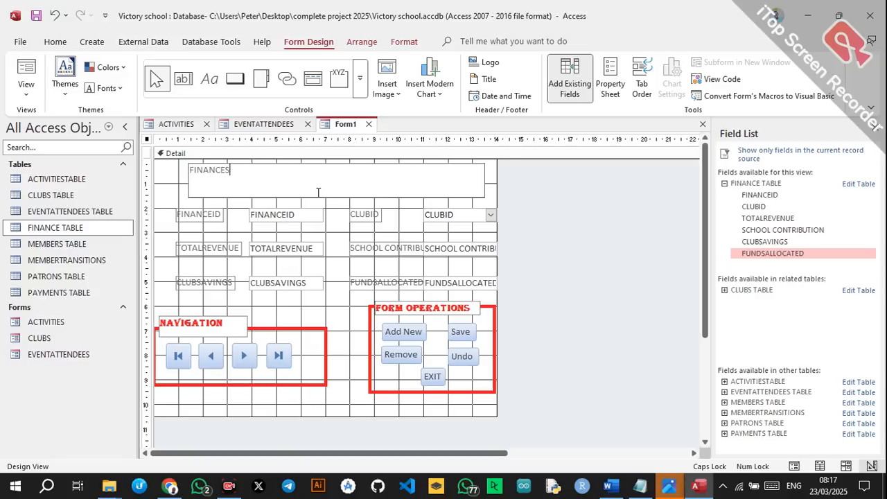
key("Return")
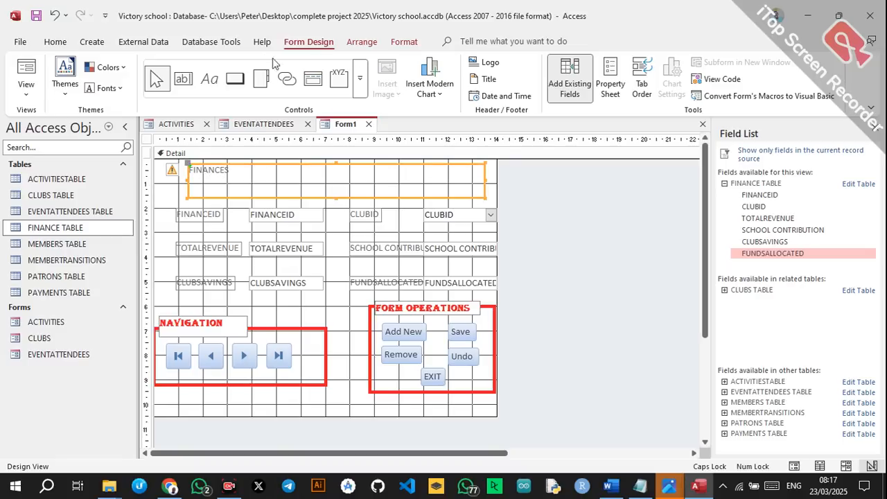
left_click(56, 42)
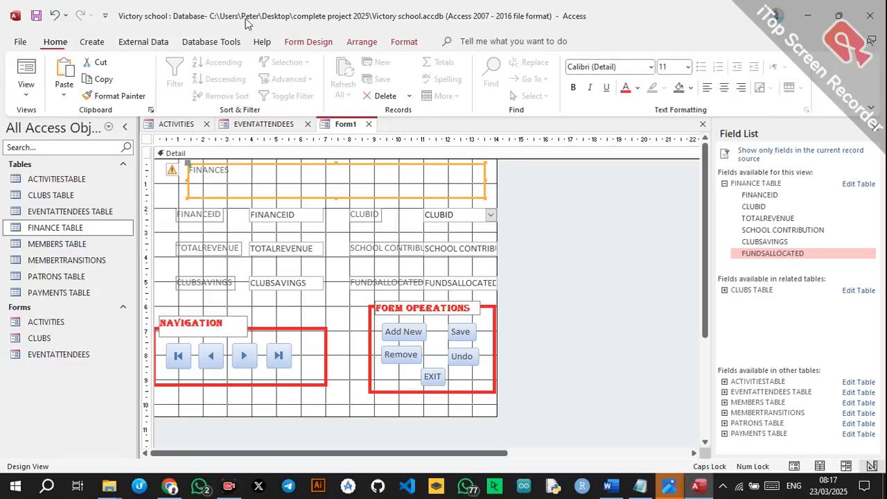
left_click(651, 66)
left_click(610, 139)
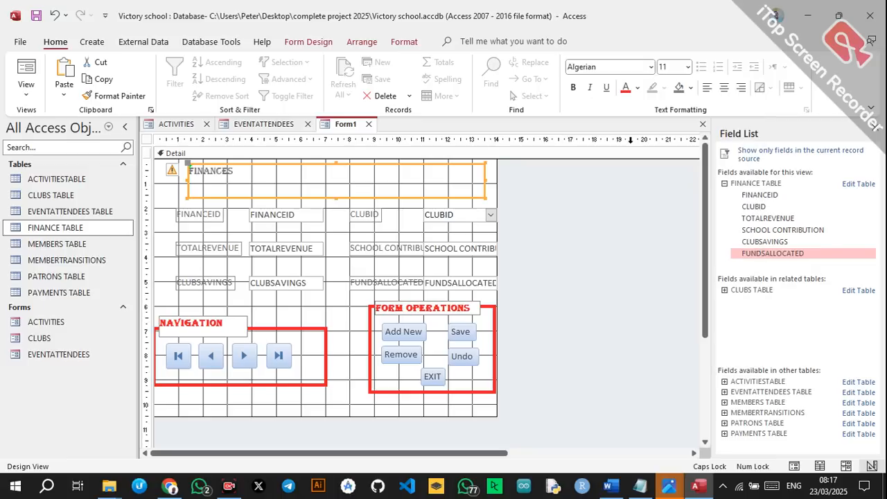
left_click(688, 67)
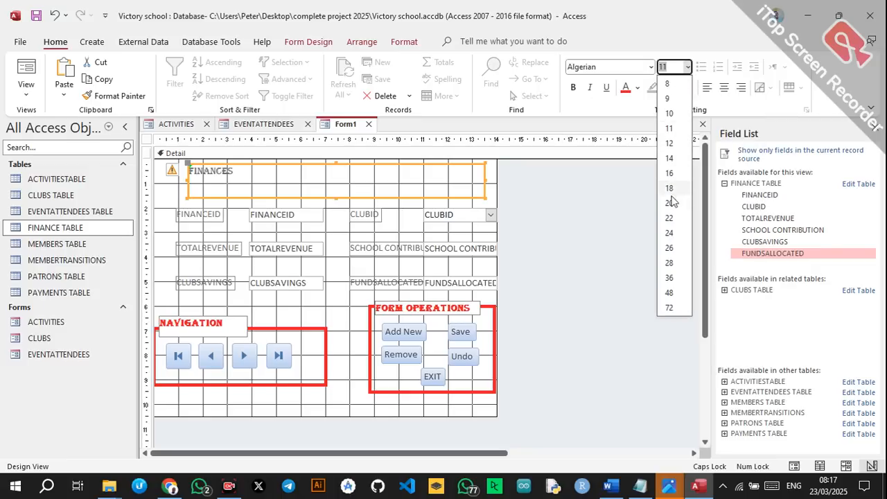
left_click(669, 294)
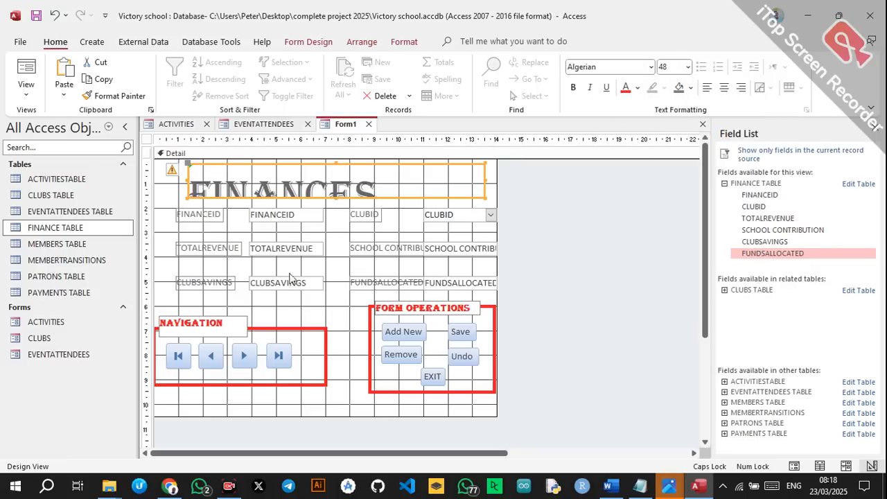
Shift the button groups and field controls further down below the title.
left_click_drag(163, 309, 485, 357)
left_click_drag(391, 323, 392, 350)
left_click_drag(167, 215, 483, 291)
left_click_drag(256, 216, 256, 243)
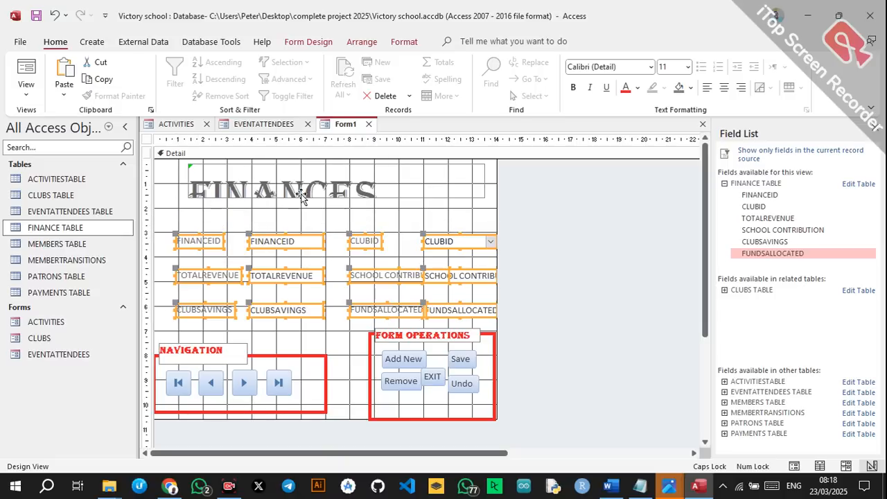
Enlarge the FINANCES title box and make the title centred, red and bold.
left_click(326, 194)
left_click_drag(336, 196, 342, 228)
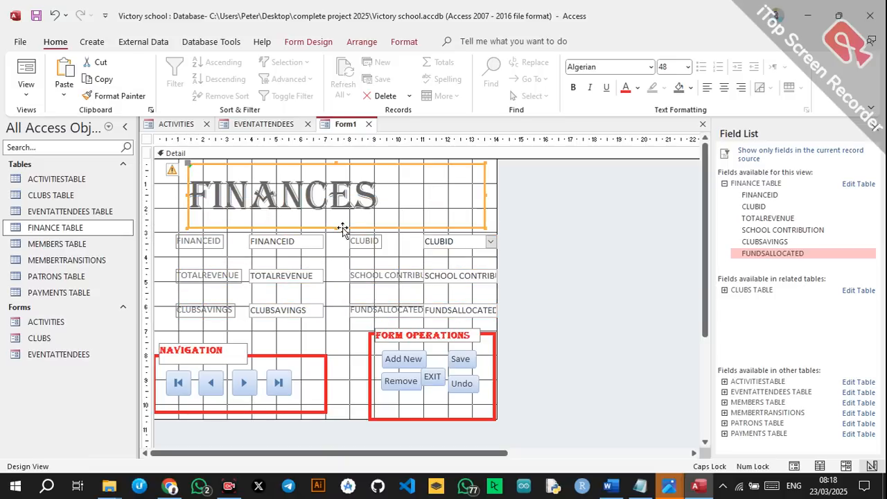
left_click(723, 87)
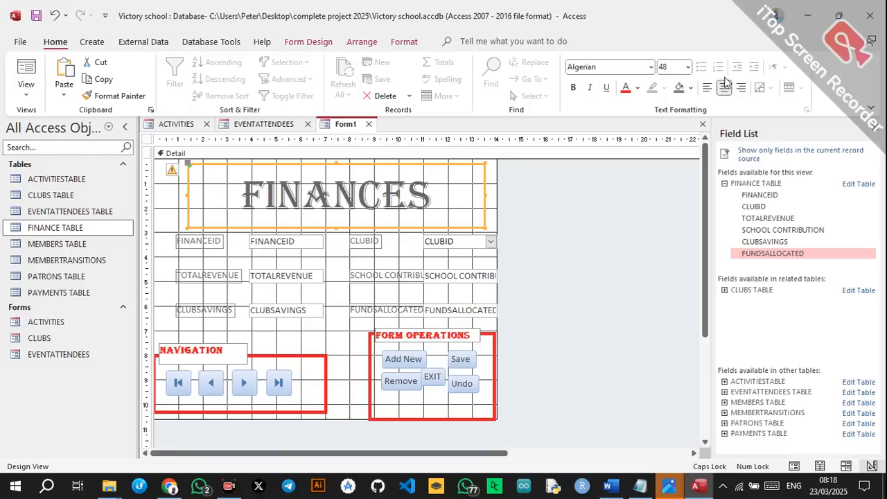
left_click(625, 88)
left_click(573, 87)
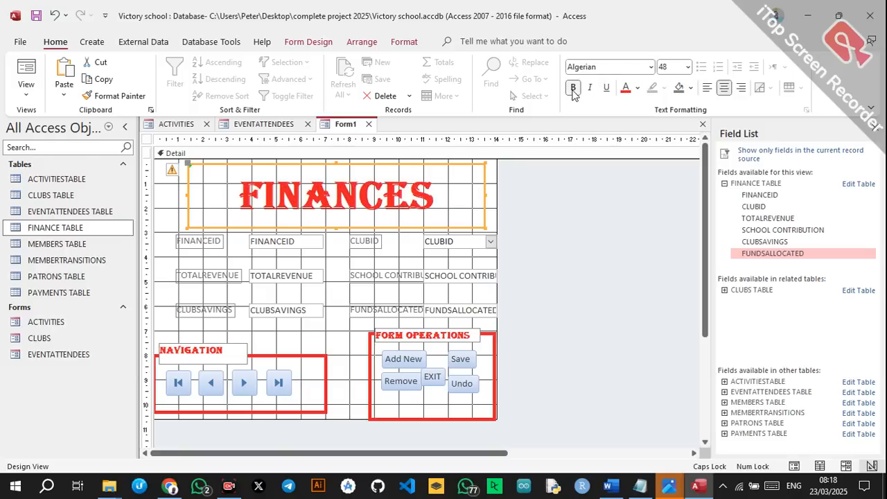
left_click(534, 208)
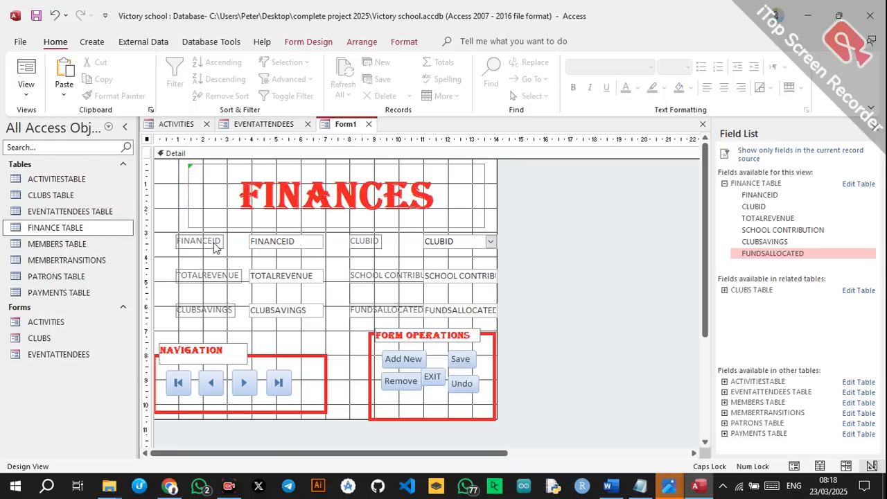
Colour all six field labels red, FINANCEID through FUNDSALLOCATED.
left_click(215, 243)
left_click(207, 277, "shift")
left_click(218, 307, "shift")
left_click(361, 244, "shift")
left_click(380, 278, "shift")
left_click(388, 311, "shift")
left_click(626, 89)
left_click(564, 206)
Set the finance form's Pop Up property to Yes.
left_click(309, 42)
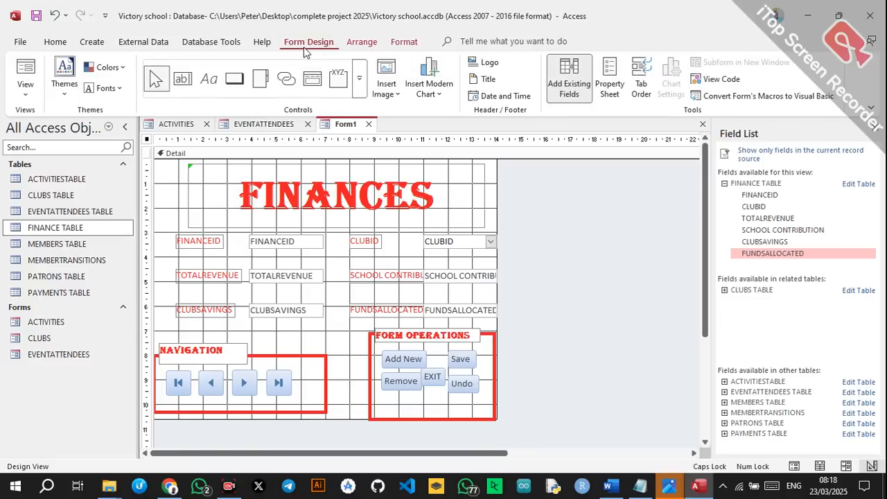
left_click(601, 90)
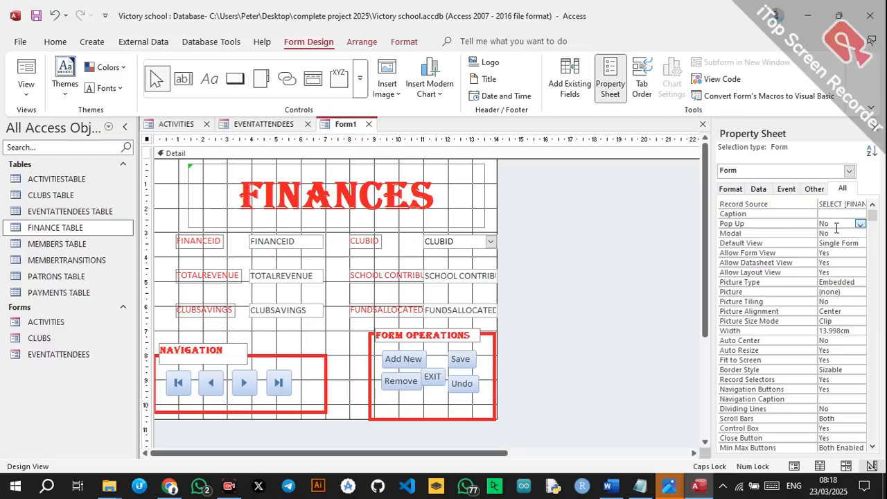
left_click(860, 224)
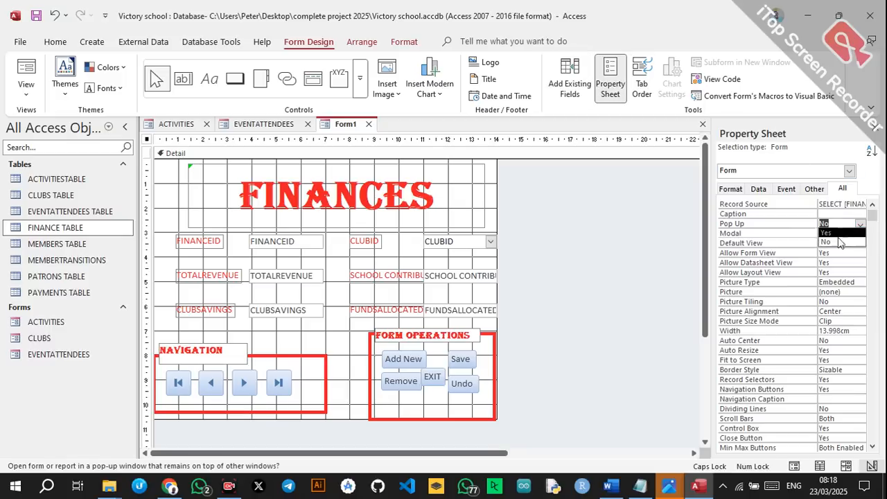
left_click(831, 234)
left_click(534, 182)
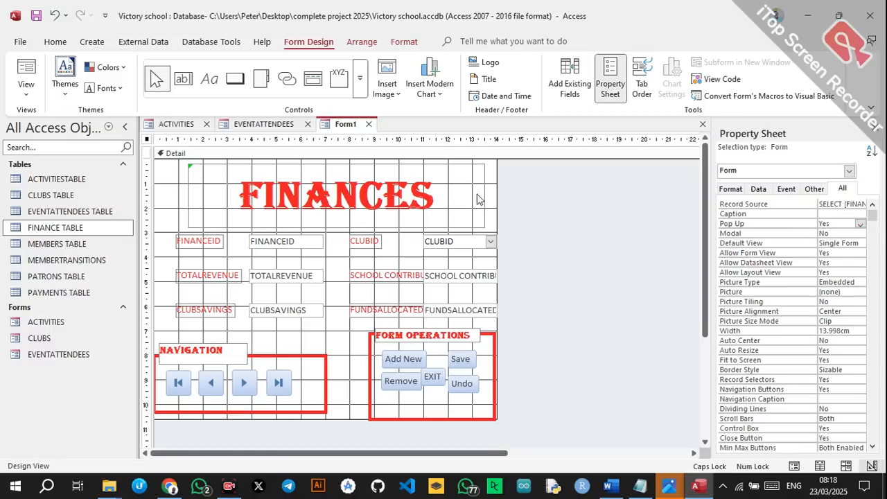
Save the form as FINANCES.
key("ctrl+s")
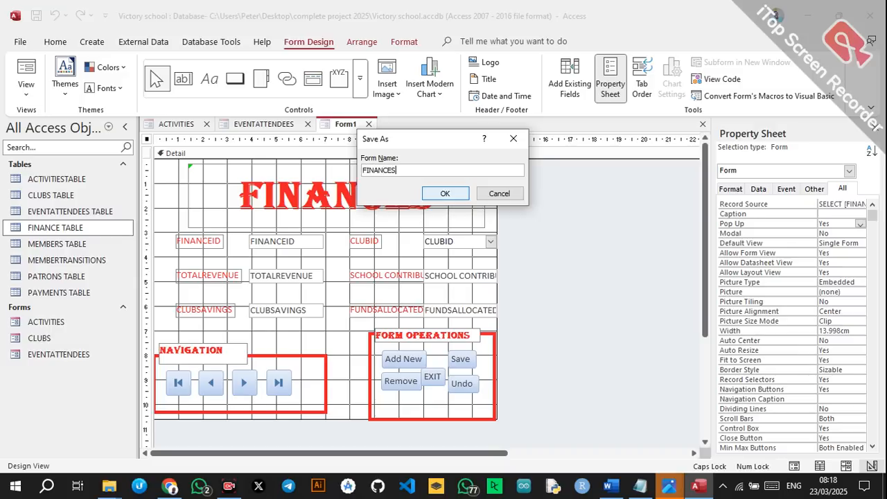
left_click(445, 194)
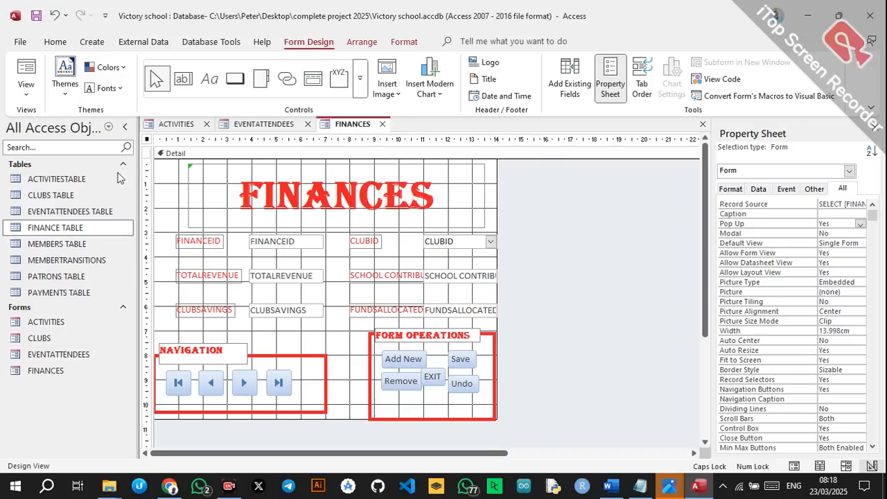
left_click(92, 42)
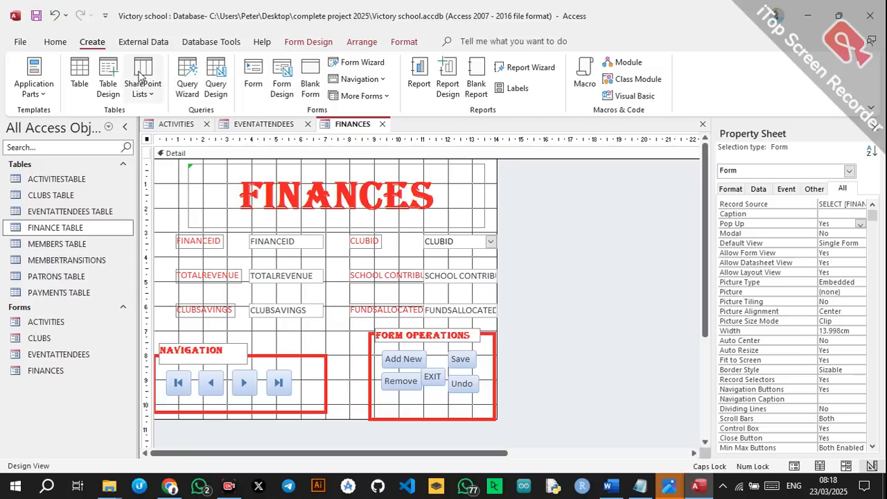
Start a blank design form and add the MEMBERS TABLE fields, MemberID through DATE JOINED.
left_click(284, 77)
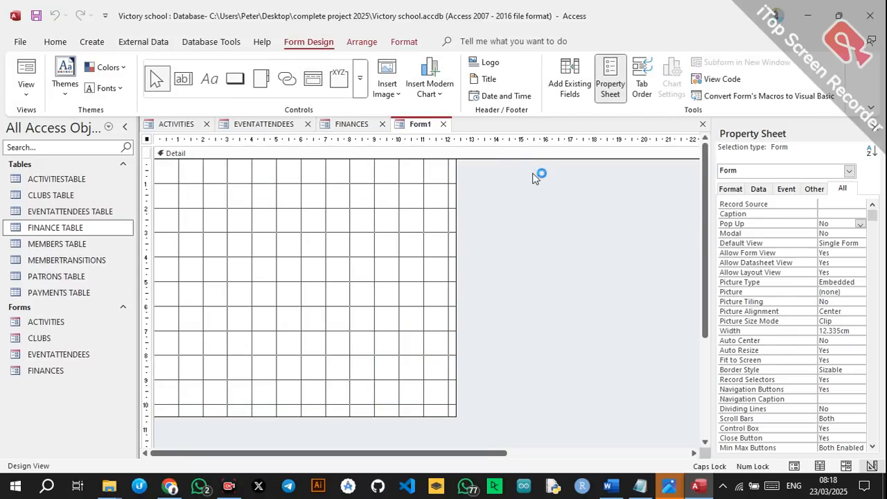
left_click(570, 80)
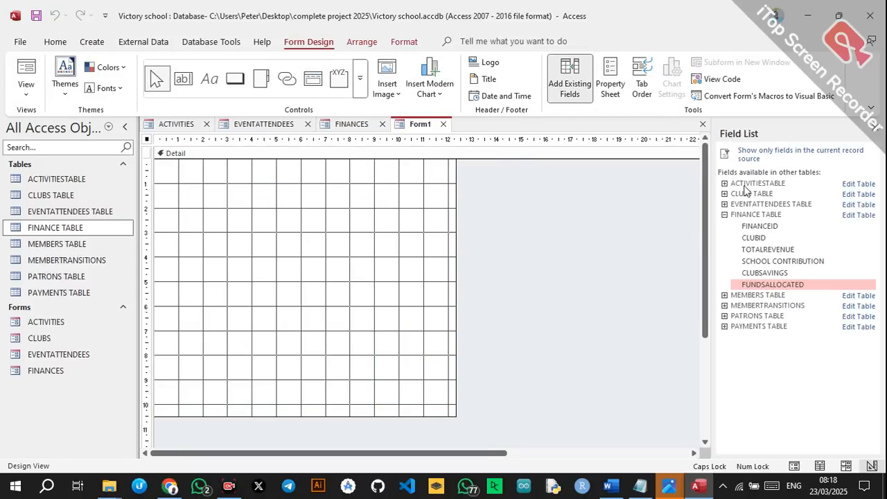
left_click(724, 295)
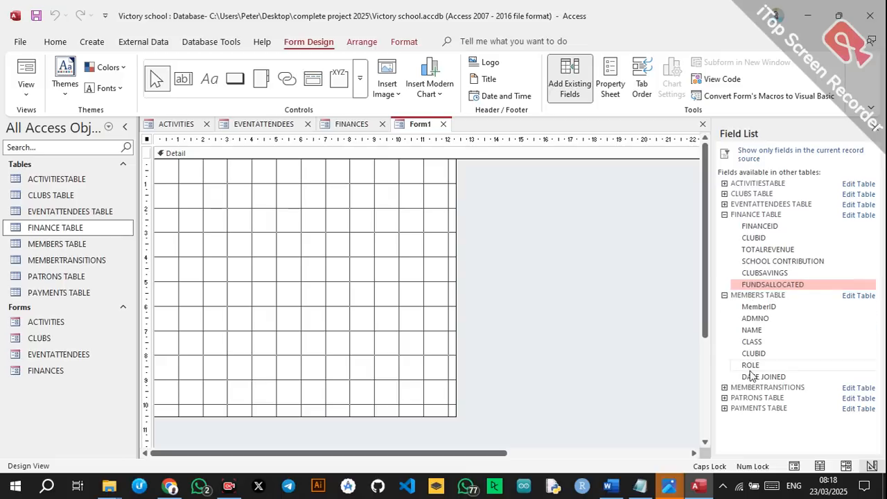
double_click(757, 307)
double_click(756, 207)
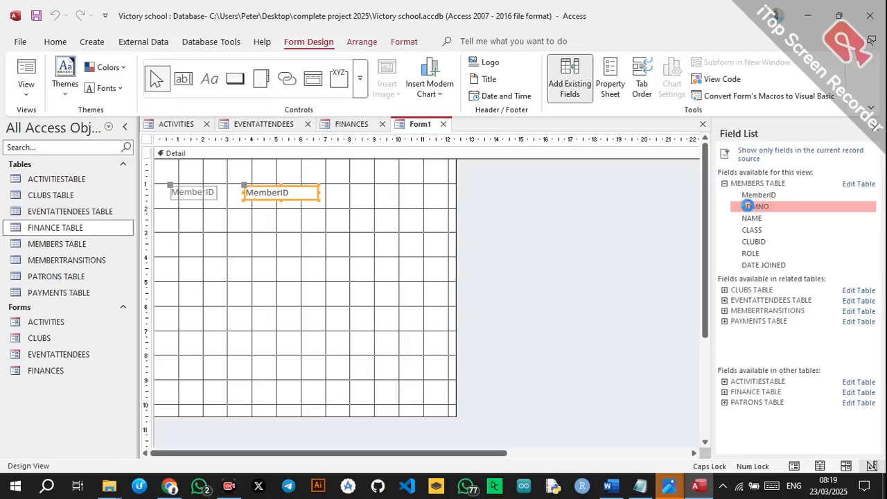
left_click(752, 218)
double_click(753, 230)
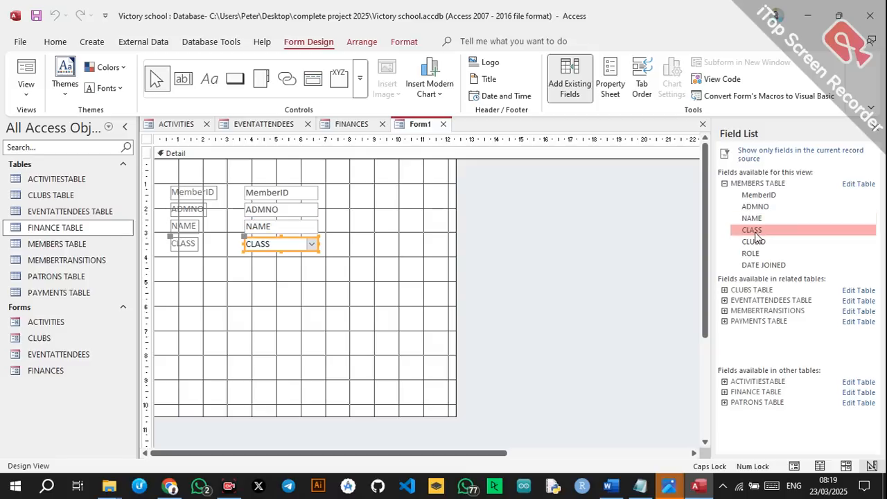
left_click(754, 241)
double_click(754, 241)
double_click(750, 253)
double_click(763, 265)
Pair the fields: ADMNO beside MemberID, CLASS beside NAME, ROLE beside CLUBID.
left_click_drag(169, 184, 353, 321)
left_click_drag(213, 194, 216, 215)
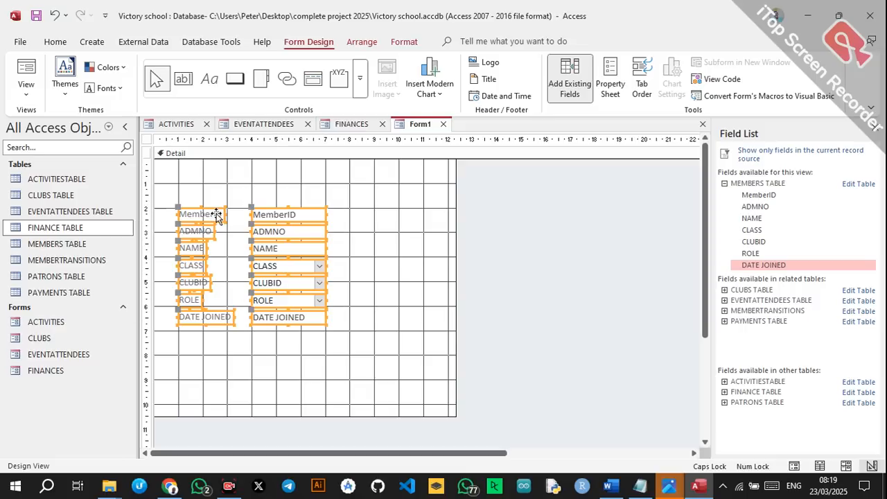
left_click_drag(168, 231, 310, 235)
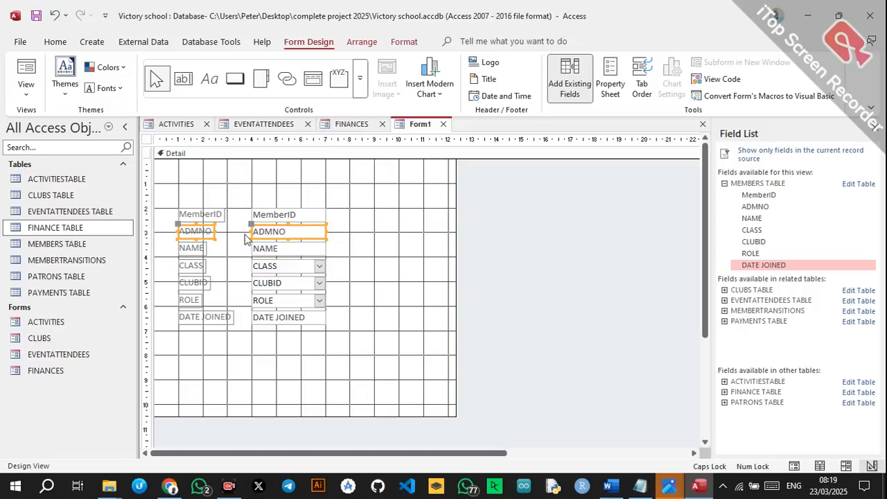
left_click_drag(210, 234, 380, 217)
left_click_drag(176, 265, 312, 278)
left_click(367, 281)
left_click_drag(174, 262, 303, 275)
left_click_drag(198, 265, 370, 252)
left_click_drag(173, 296, 305, 305)
left_click_drag(193, 297, 363, 279)
left_click_drag(165, 314, 300, 319)
left_click_drag(224, 316, 297, 313)
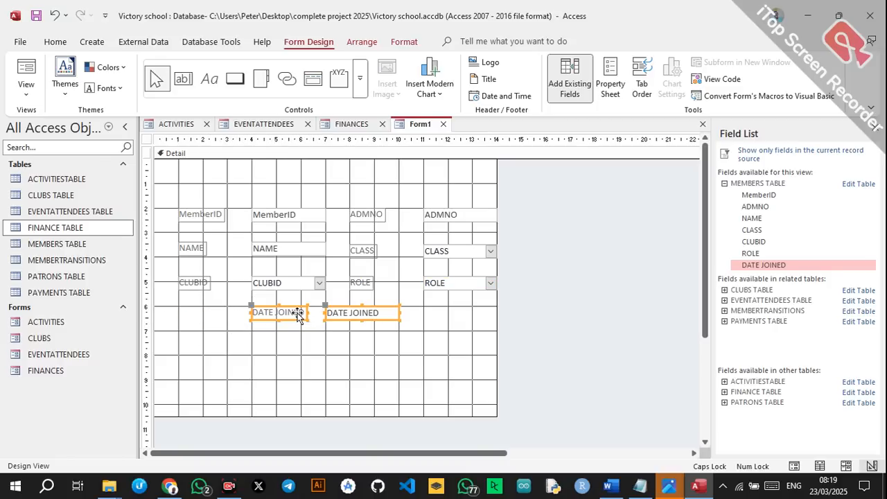
Add a MEMBERS title label in bold red Algerian 48 pt.
left_click(210, 79)
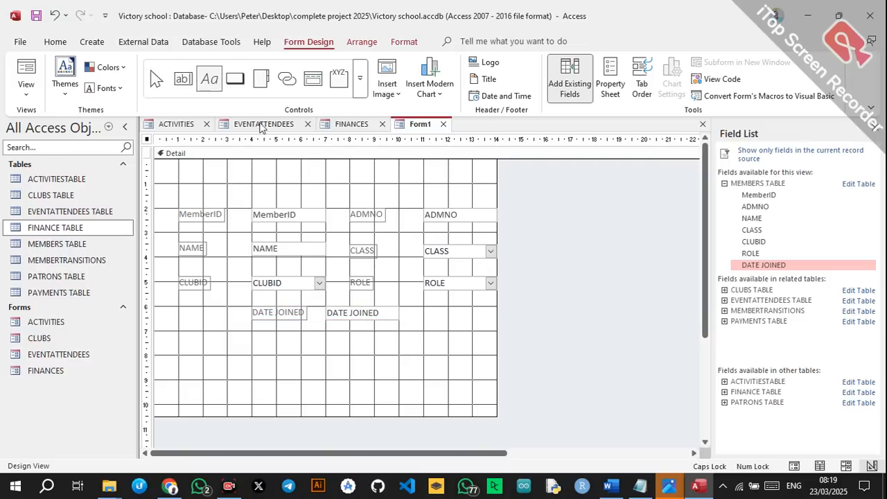
mouse_move(209, 160)
left_mouse_down()
mouse_move(416, 185)
mouse_move(459, 201)
left_mouse_up()
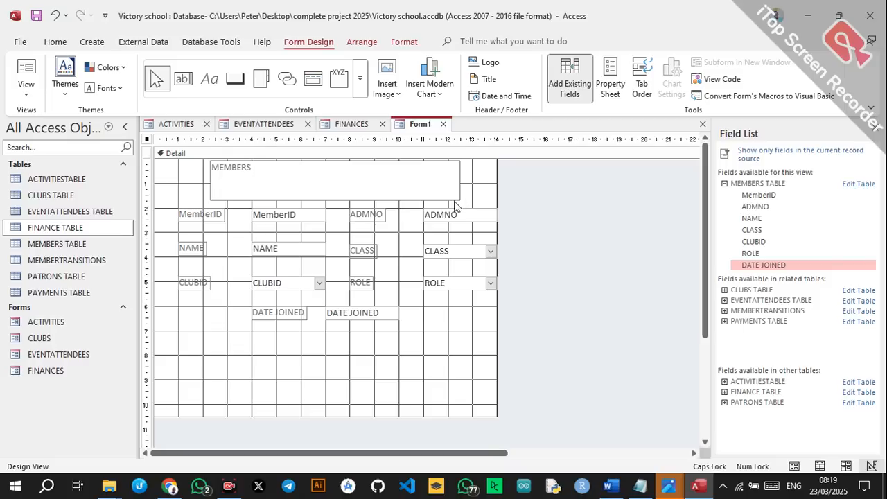
key("Return")
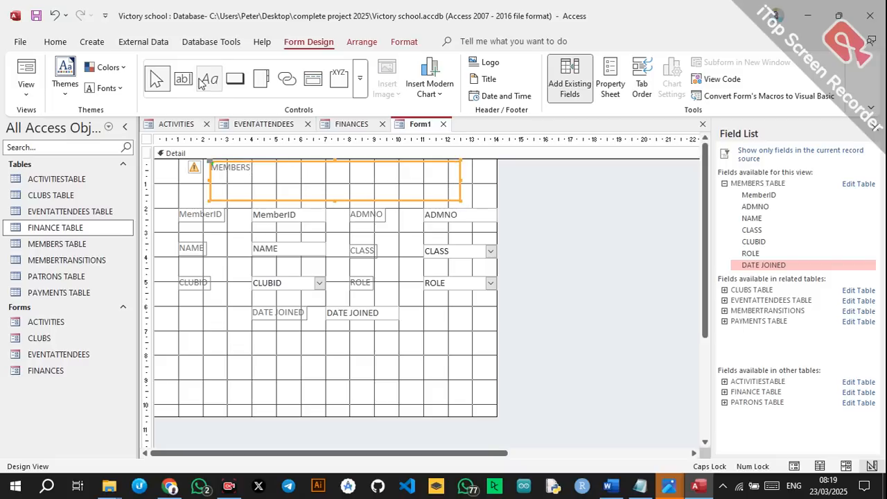
left_click(54, 42)
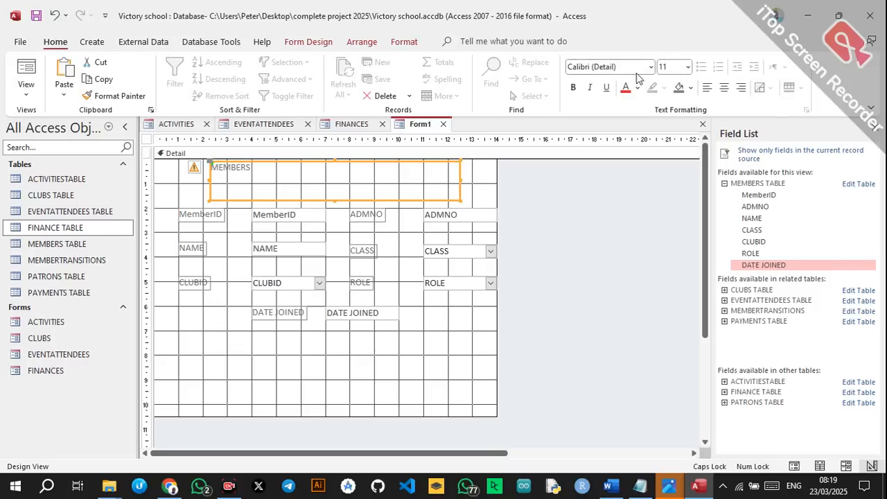
left_click(651, 67)
left_click(627, 86)
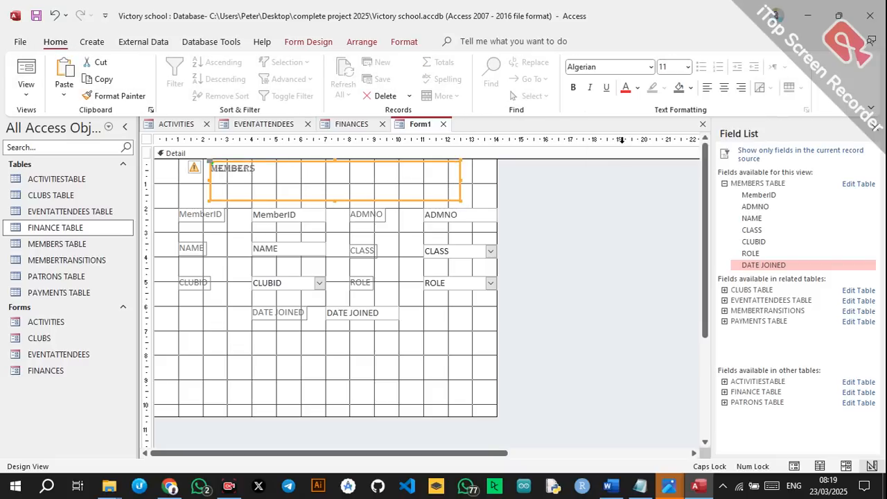
left_click(688, 69)
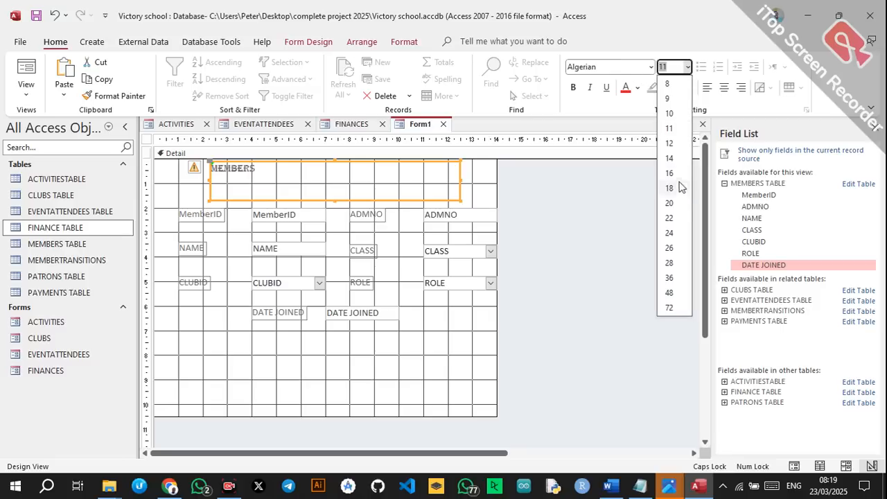
left_click(670, 293)
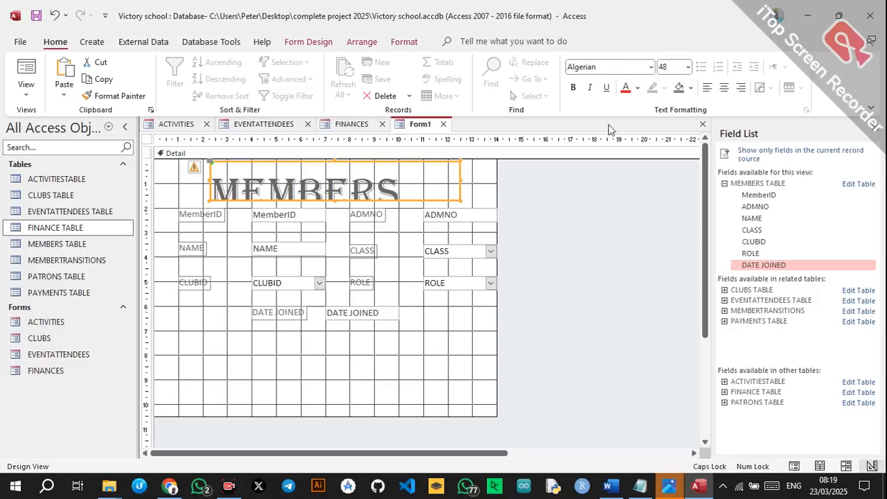
left_click(575, 89)
left_click(626, 88)
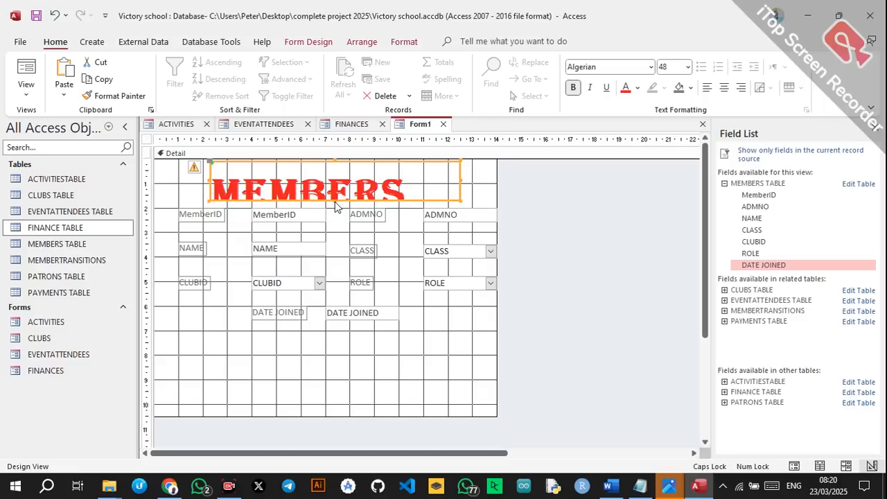
Resize the MEMBERS title box so it shows fully and move the fields below it.
left_click_drag(333, 199, 341, 229)
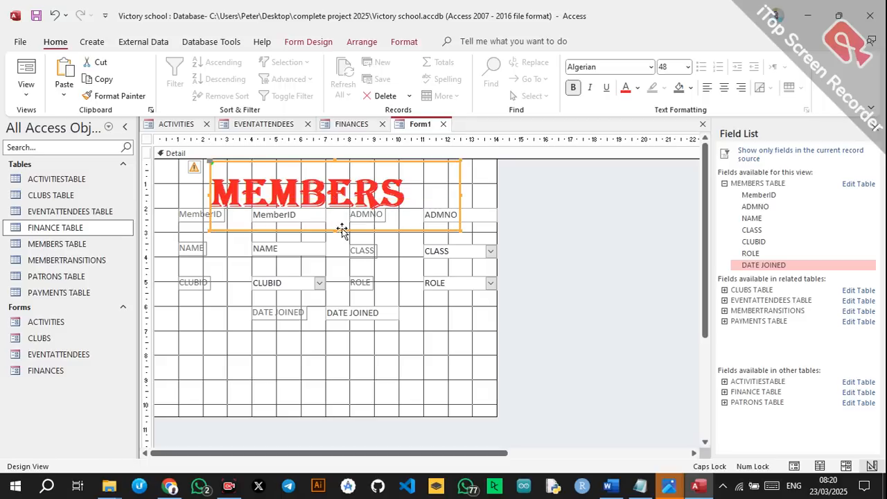
left_click(519, 192)
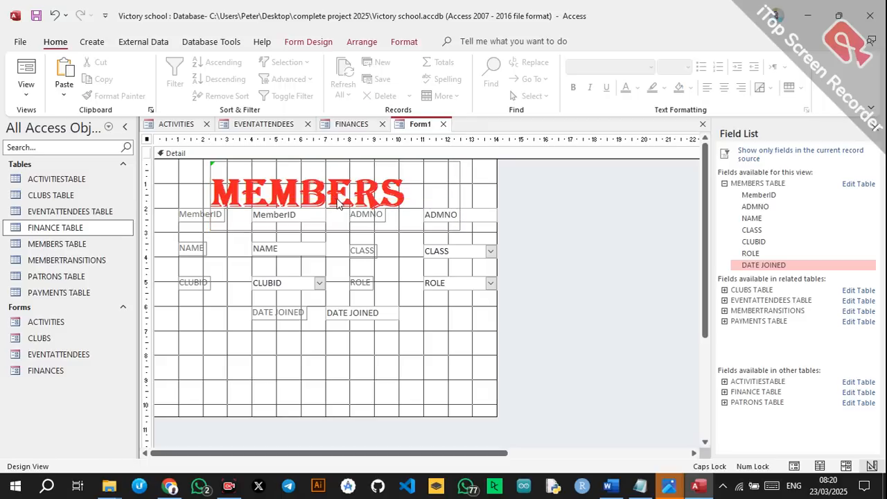
left_click(310, 197)
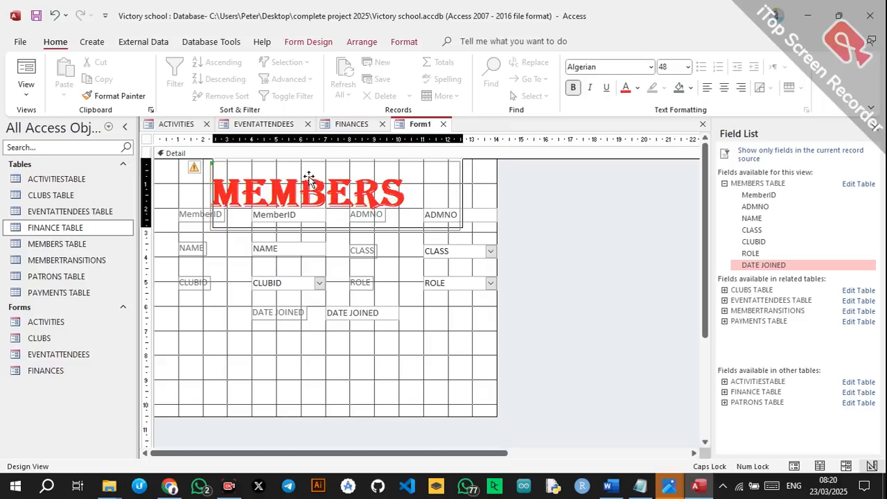
left_click_drag(310, 178, 312, 176)
left_click_drag(337, 227, 340, 196)
left_click_drag(175, 218, 466, 323)
left_click_drag(298, 217, 298, 255)
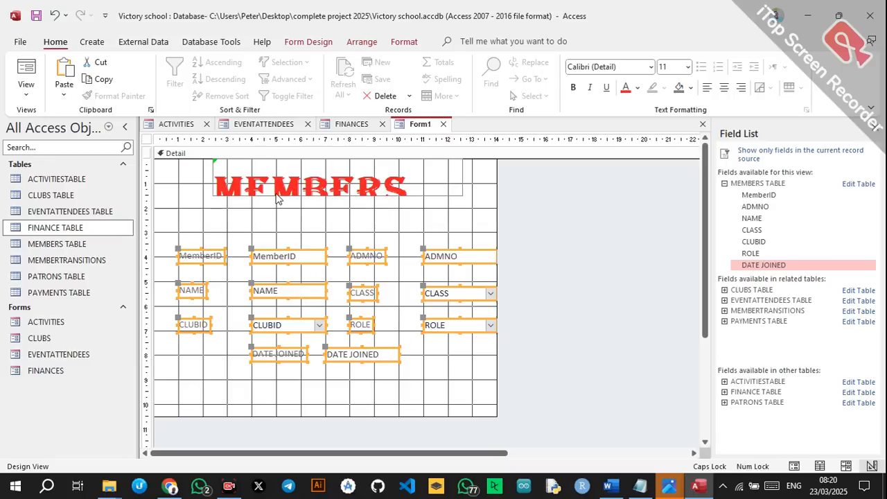
left_click(307, 194)
mouse_move(337, 195)
left_mouse_down()
mouse_move(334, 232)
mouse_move(340, 212)
left_mouse_up()
Move the fields closer to the title and paste the button groups at the bottom.
left_click_drag(180, 247, 483, 367)
left_click_drag(319, 258, 319, 234)
left_click(306, 352)
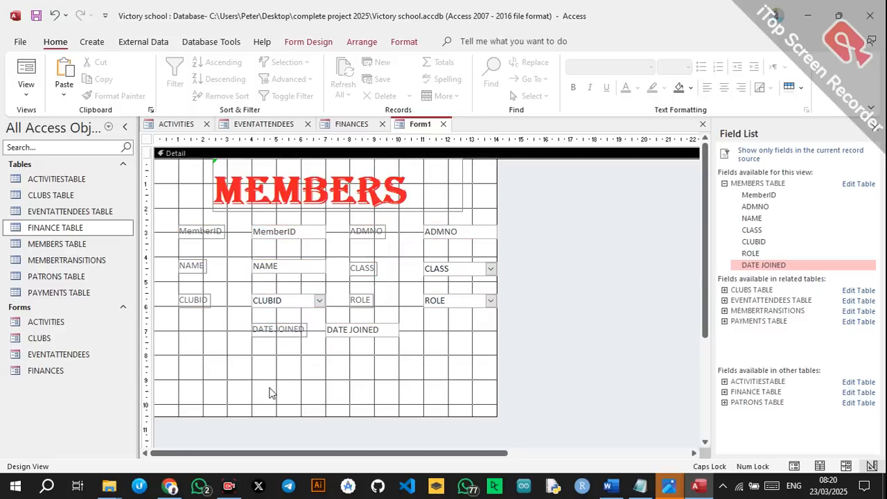
key("ctrl+v")
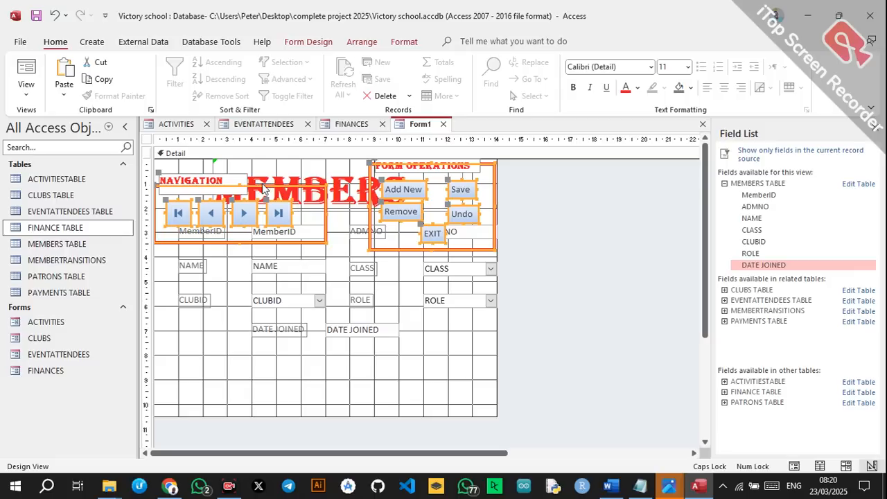
left_click_drag(262, 187, 272, 369)
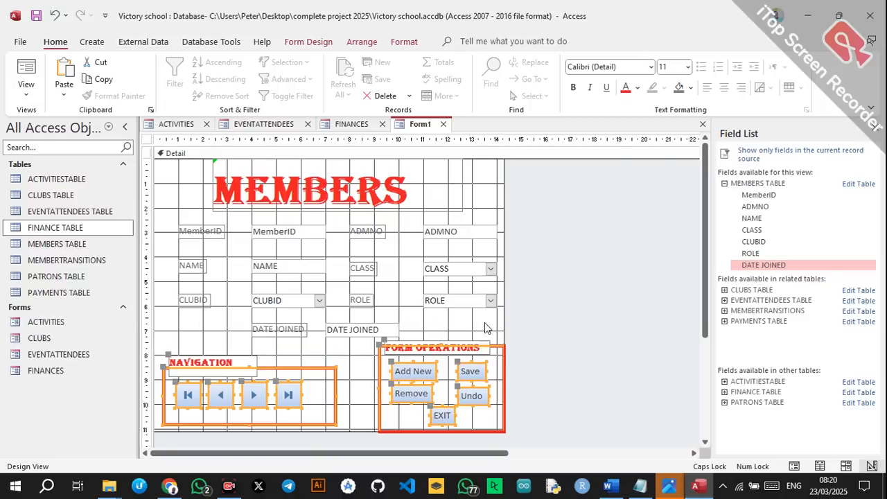
Set the members form's Pop Up property to Yes.
left_click(527, 328)
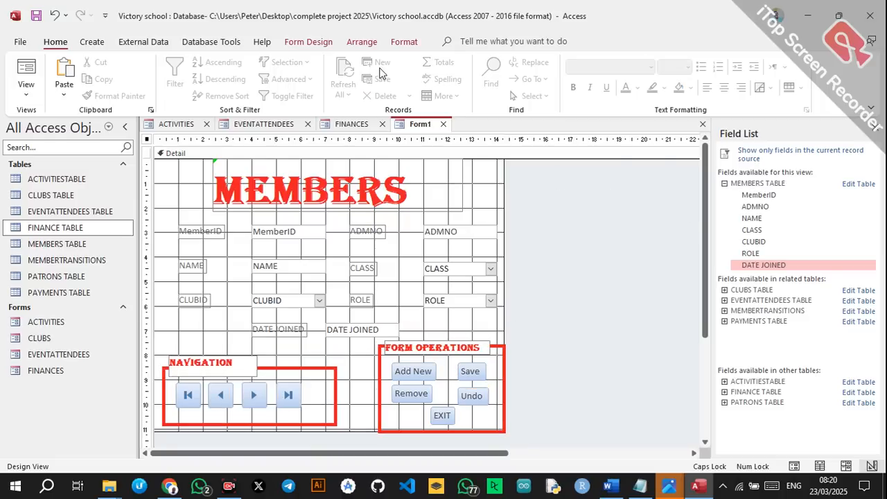
left_click(308, 41)
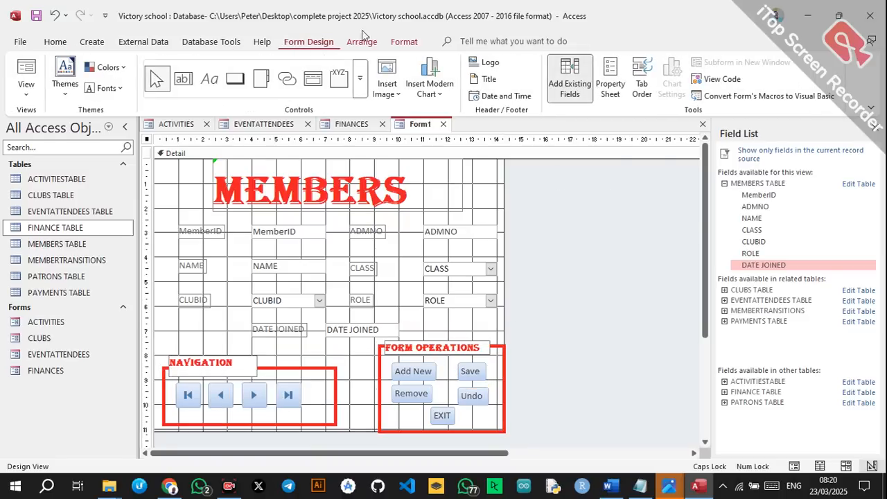
left_click(610, 76)
left_click(859, 223)
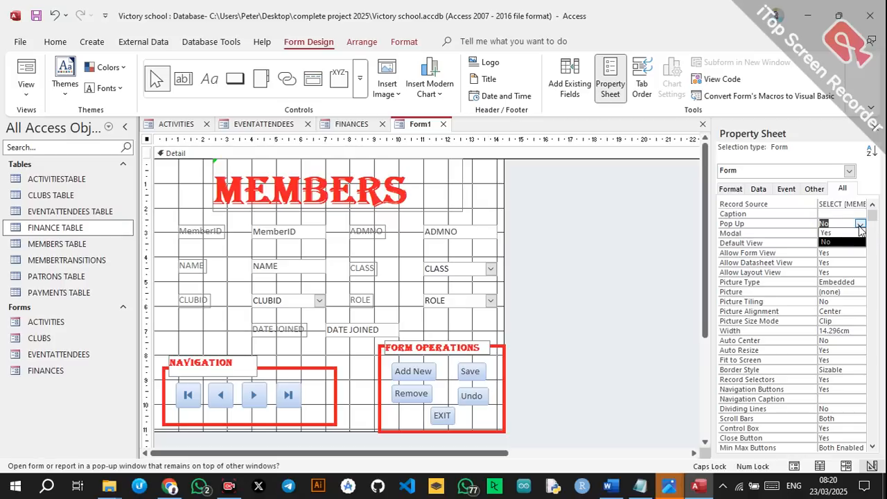
left_click(841, 235)
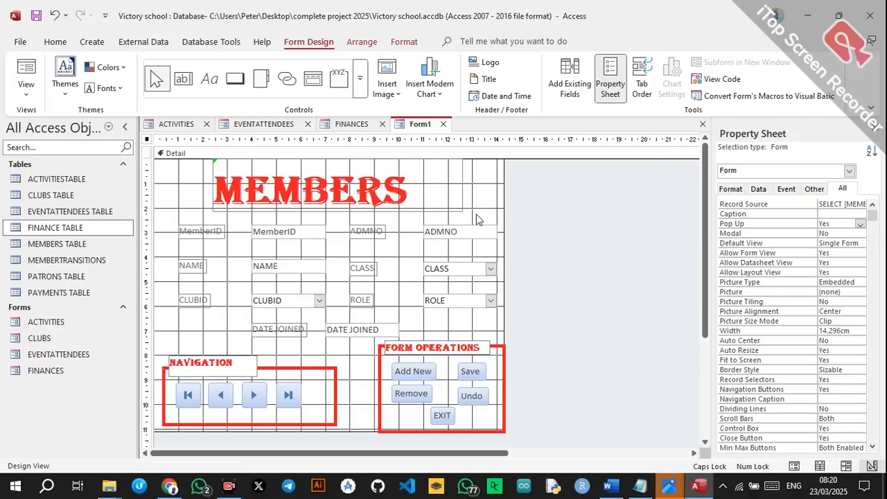
Save the form as MEMBERS.
key("ctrl+s")
type("MEMBERS")
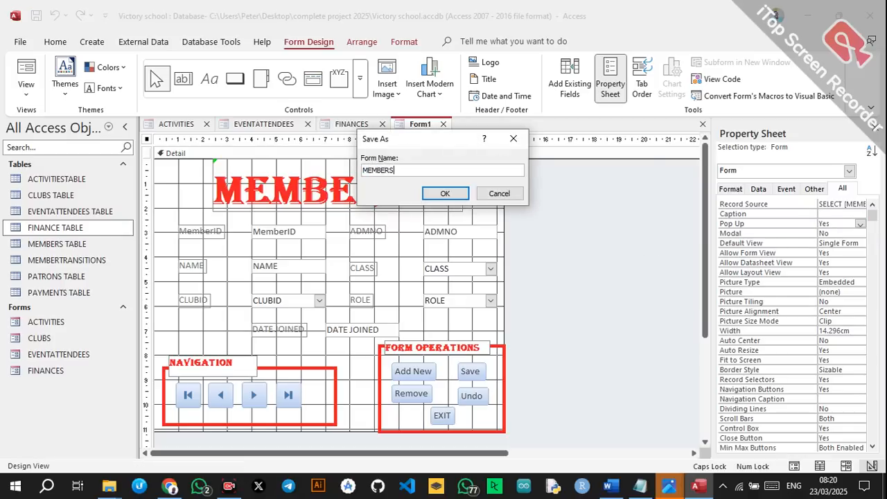
left_click(443, 194)
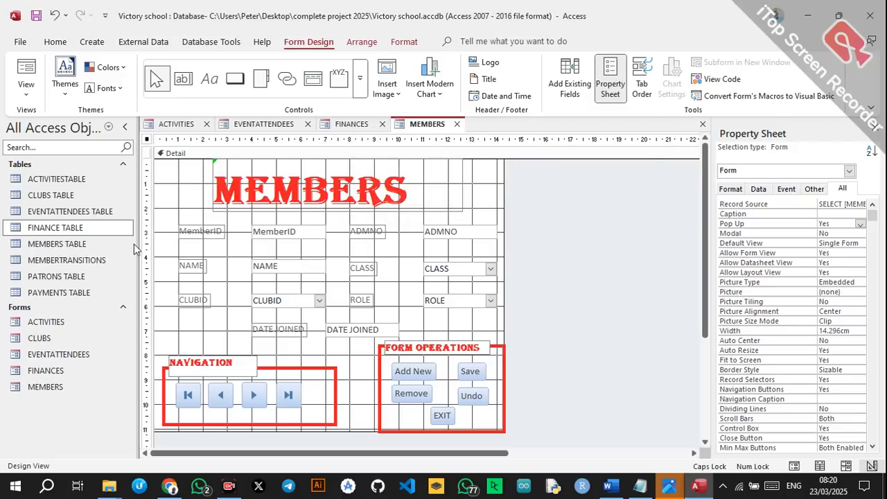
Generate a quick MEMBERTRANSITIONS form, then close it without saving.
left_click(73, 261)
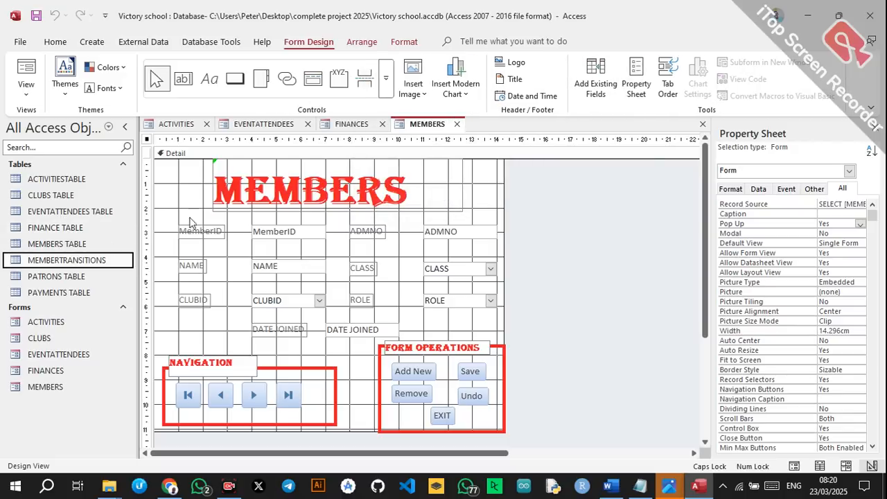
left_click(91, 42)
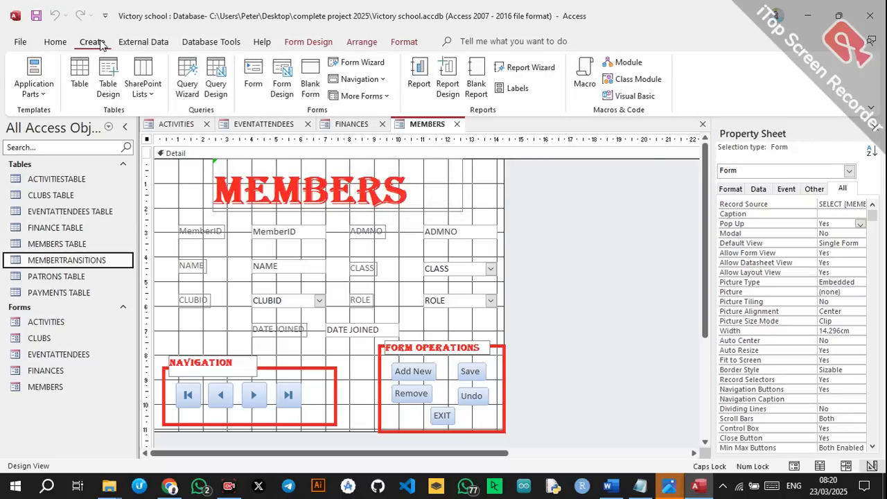
left_click(255, 69)
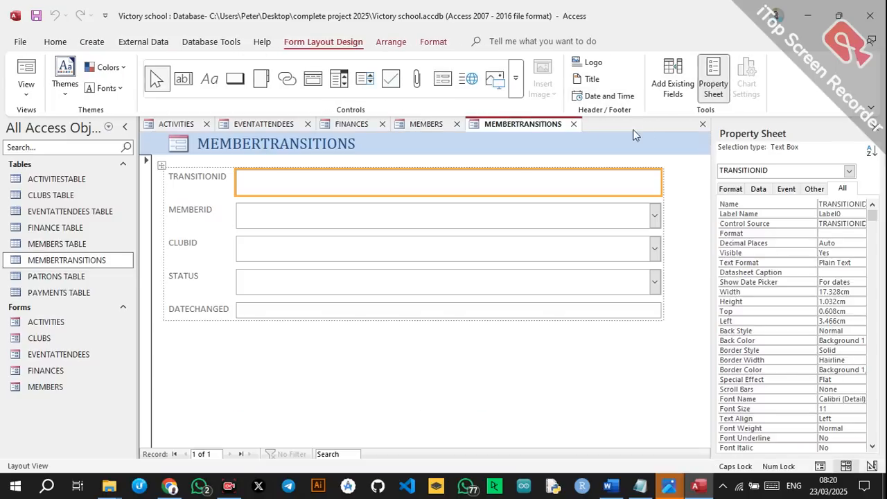
left_click(703, 124)
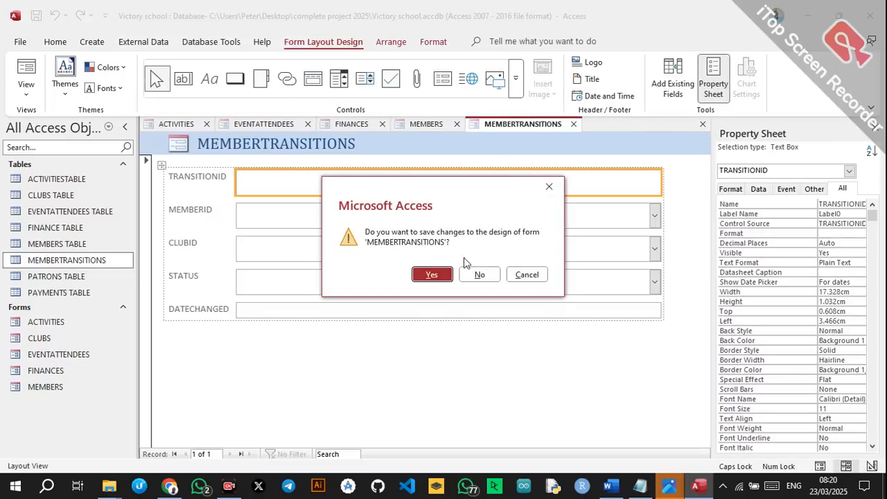
left_click(476, 275)
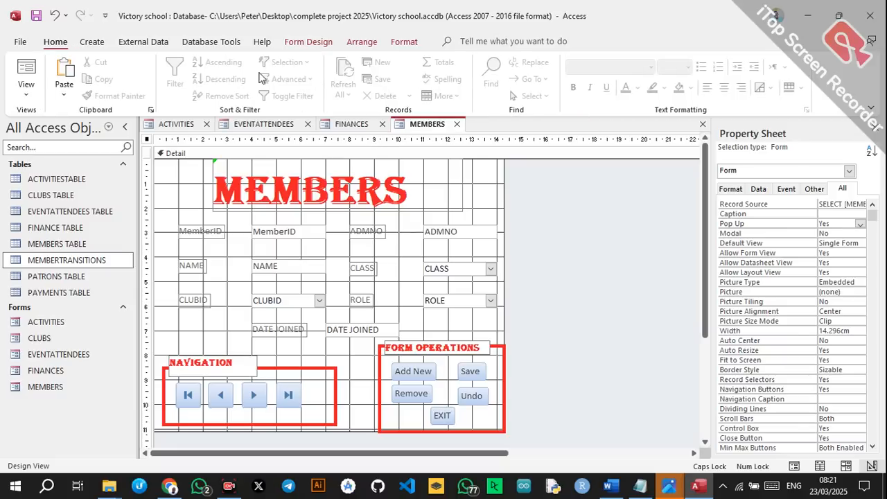
Create a new blank form in Design View and select its Detail section.
left_click(312, 44)
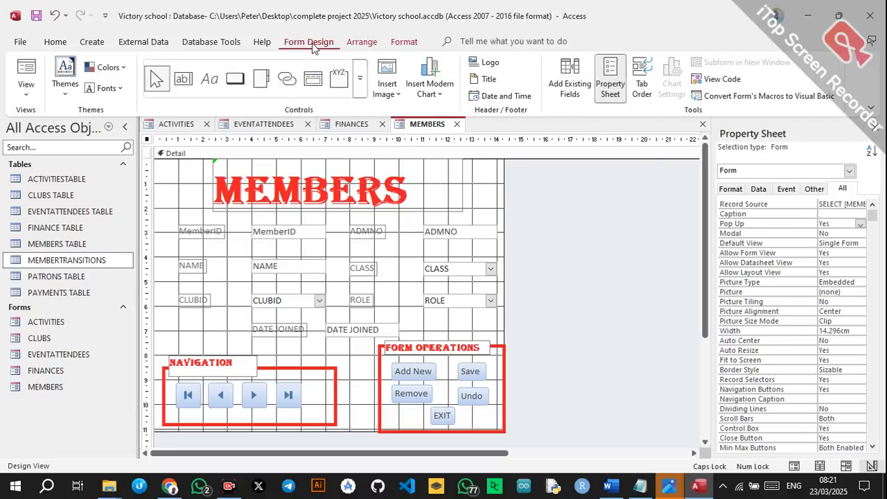
left_click(93, 43)
left_click(312, 80)
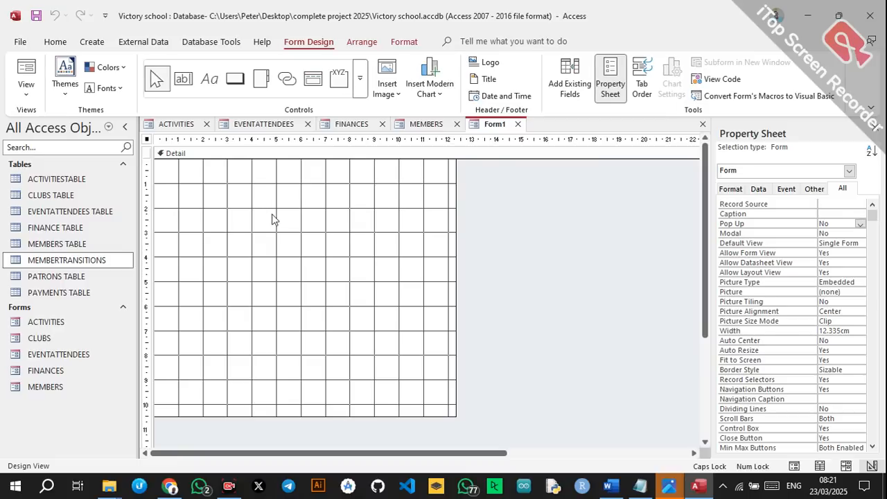
left_click(277, 236)
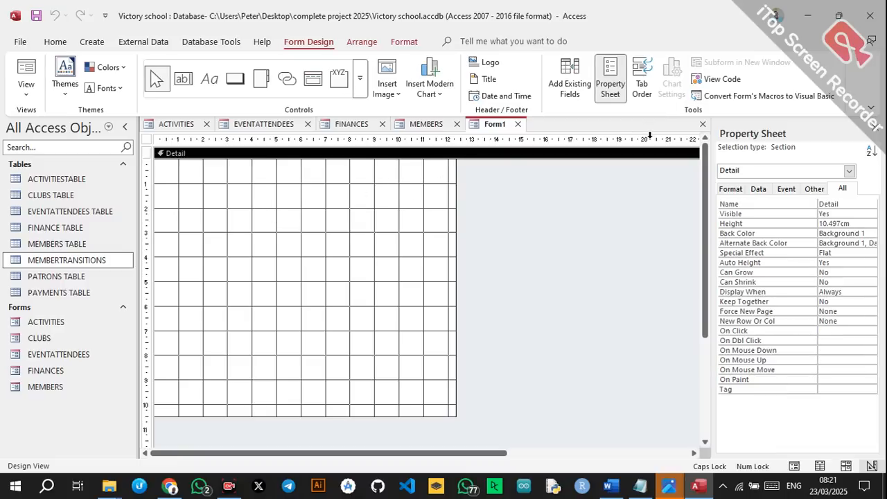
Add the MEMBERTRANSITIONS fields TRANSITIONID, MEMBERID, CLUBID, STATUS and DATECHANGED to the form.
left_click(569, 80)
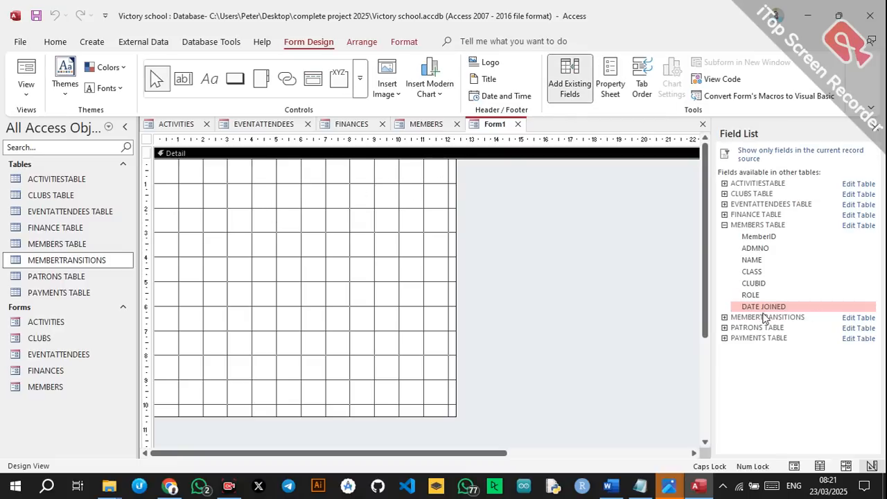
double_click(765, 318)
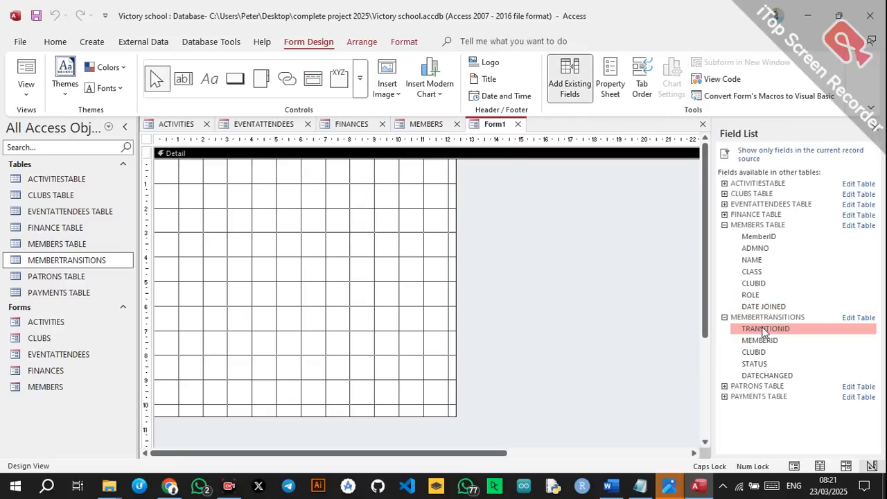
double_click(765, 330)
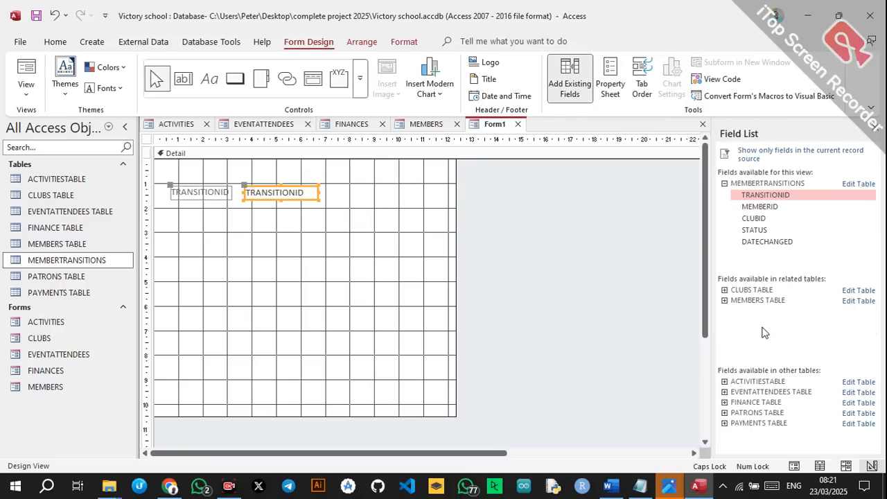
double_click(770, 207)
double_click(755, 219)
double_click(755, 230)
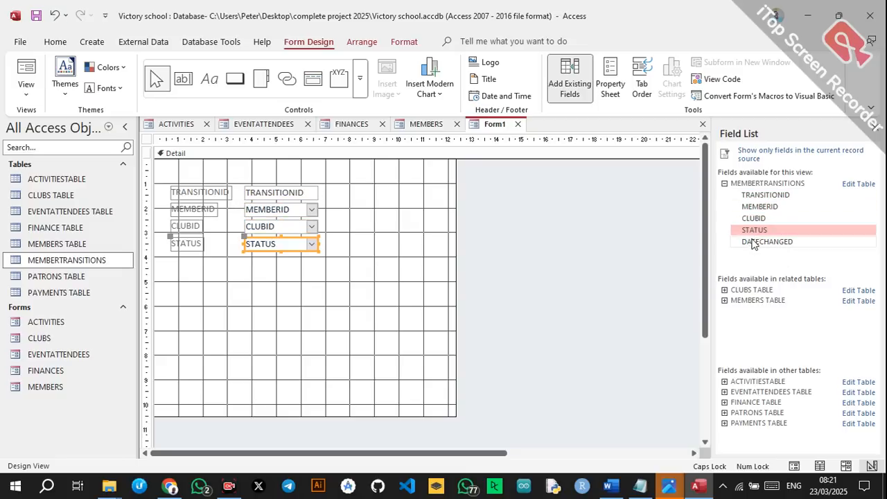
double_click(755, 242)
Pair MEMBERID beside TRANSITIONID and STATUS beside CLUBID, DATECHANGED below, then move everything lower.
left_click_drag(167, 185, 296, 273)
left_click_drag(198, 201, 299, 255)
left_click_drag(217, 249, 390, 236)
left_click_drag(173, 287, 325, 287)
left_click_drag(206, 284, 378, 269)
left_click_drag(167, 309, 313, 294)
left_click_drag(176, 219, 460, 301)
left_click_drag(309, 237, 308, 269)
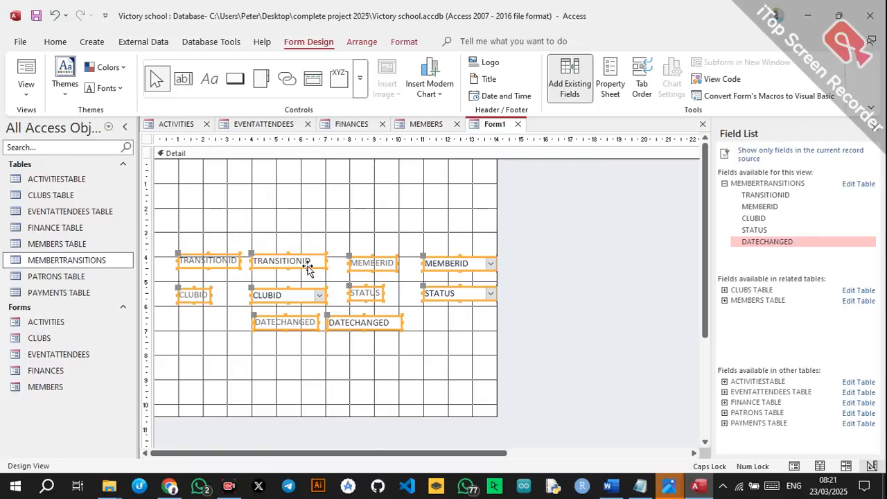
Draw a MEMBER TRANSITIONS title label across the top of the form.
left_click(209, 79)
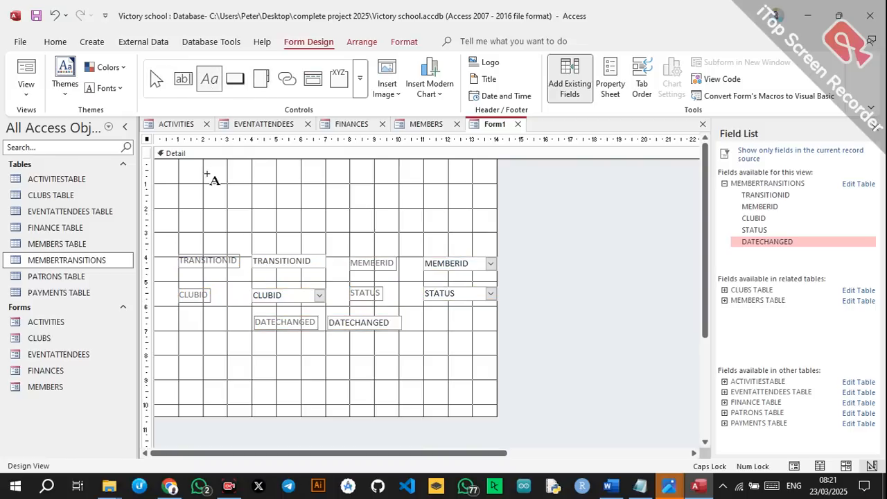
left_click_drag(184, 170, 489, 225)
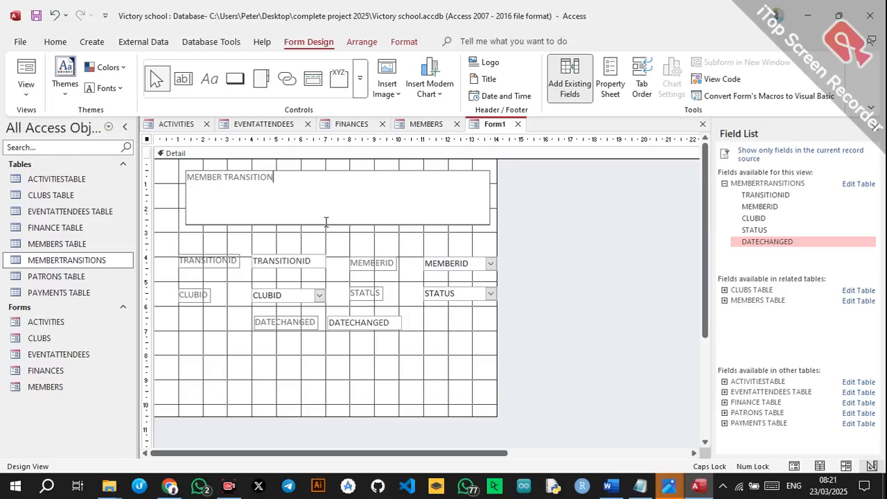
left_click(183, 212)
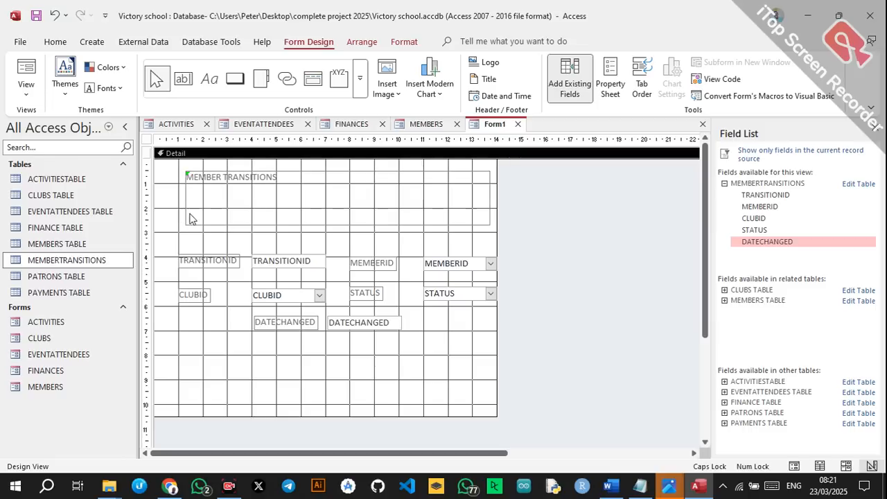
left_click(194, 214)
Set the MEMBER TRANSITIONS title to Algerian at 48 pt.
left_click(55, 42)
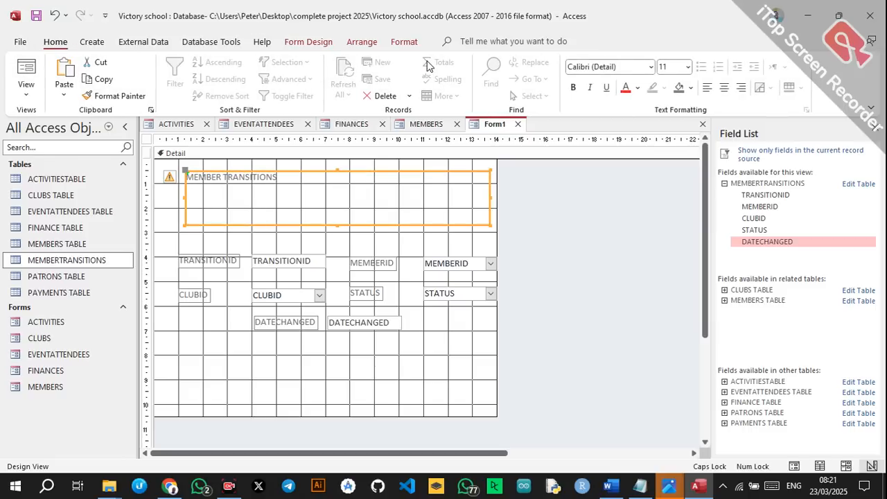
left_click(650, 68)
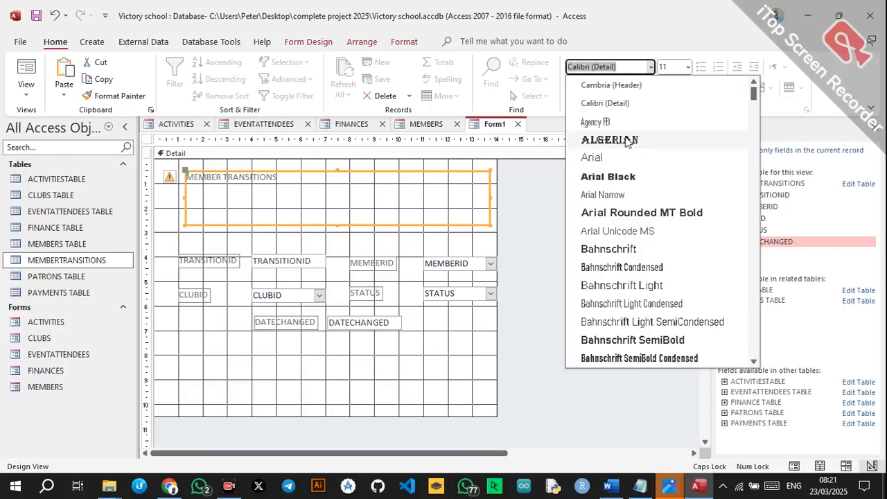
left_click(631, 140)
left_click(688, 66)
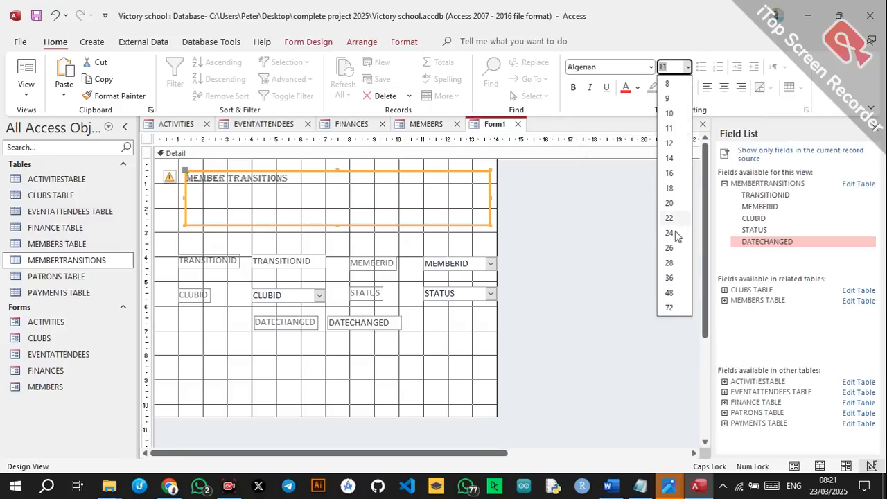
left_click(671, 300)
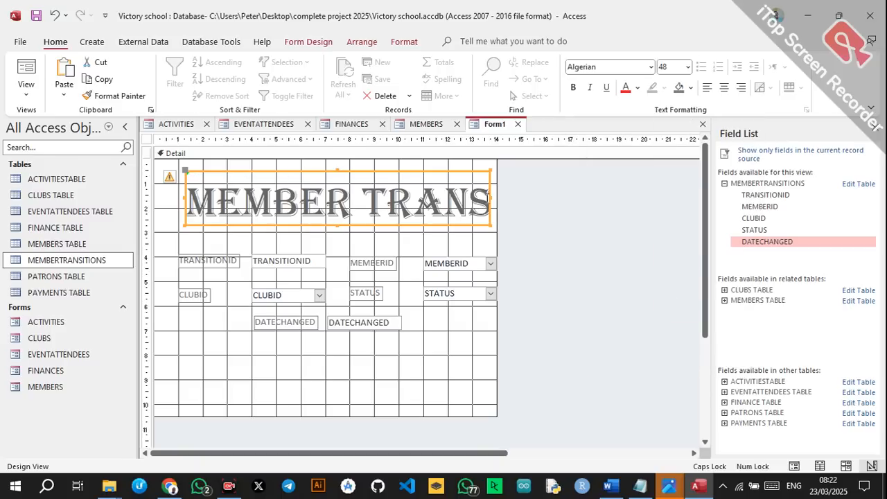
Widen the title box to span the form and centre the title text.
left_click_drag(489, 197, 542, 197)
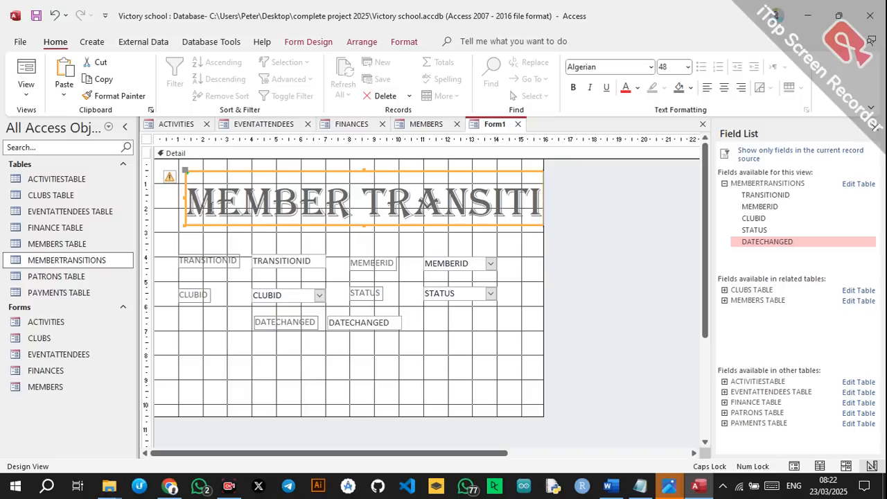
left_click_drag(185, 195, 174, 197)
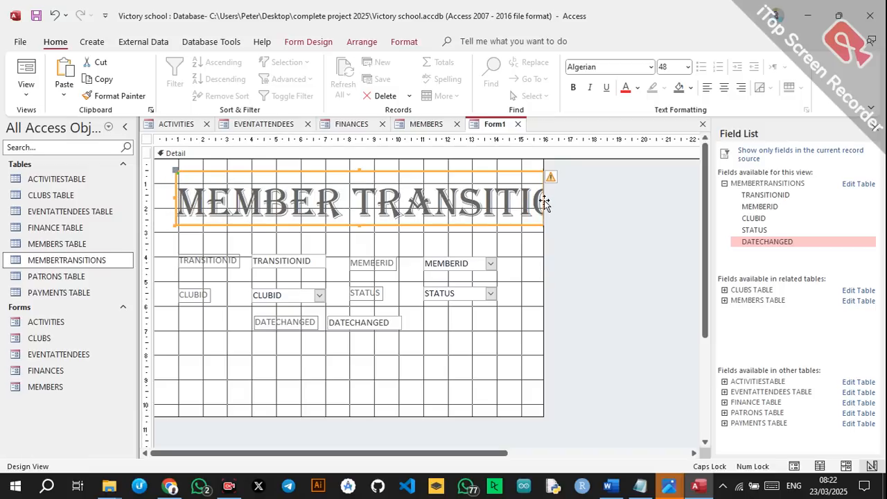
left_click_drag(542, 198, 642, 199)
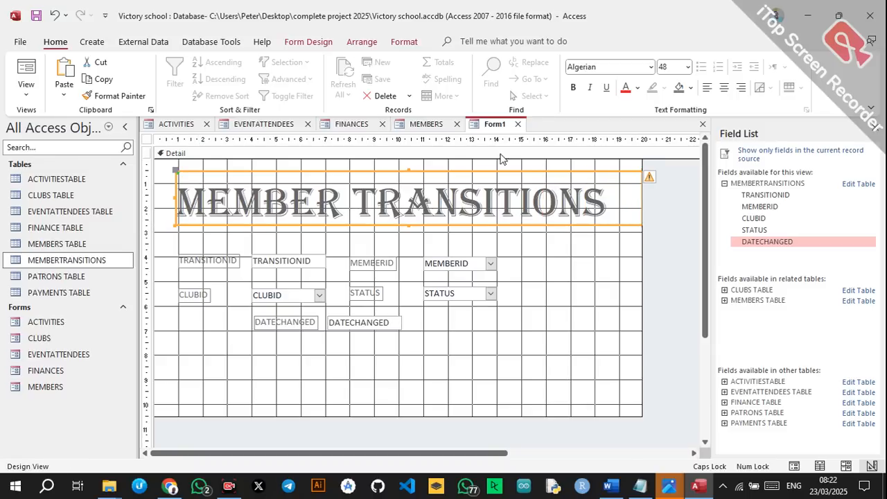
left_click(724, 88)
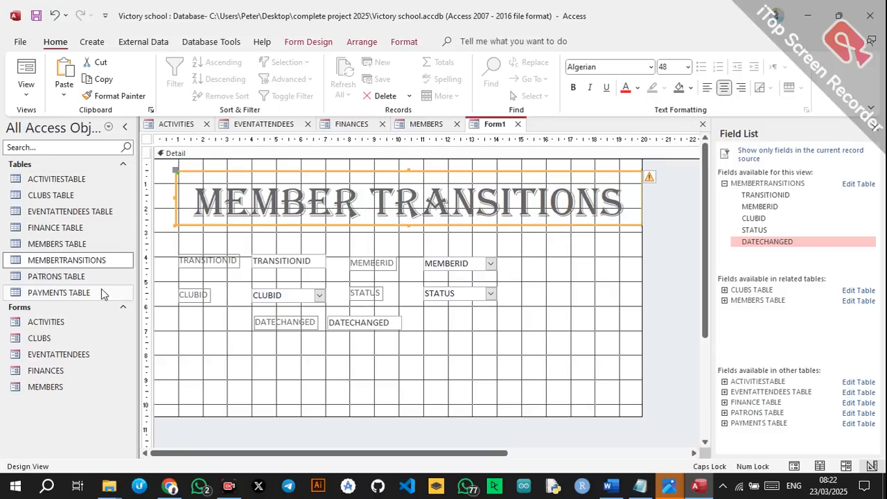
left_click_drag(162, 265, 458, 331)
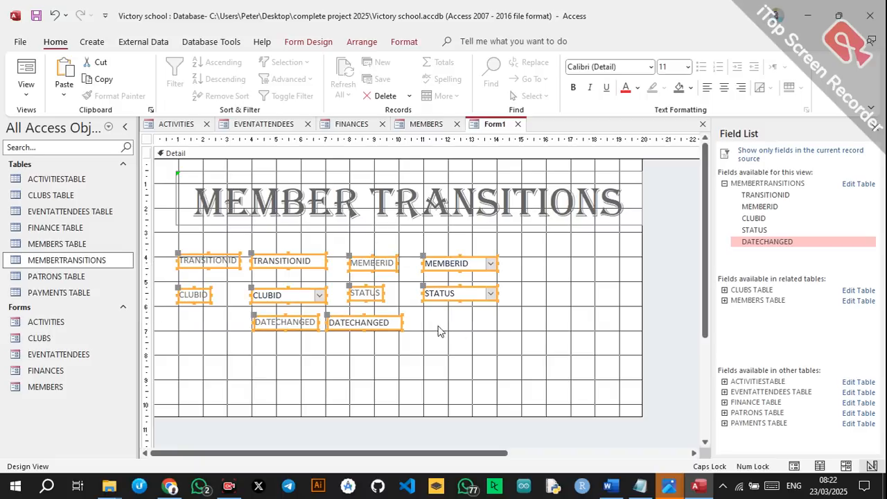
Shift the fields right and paste the NAVIGATION and FORM OPERATIONS buttons at the form bottom.
left_click_drag(301, 266, 371, 266)
left_click(312, 371)
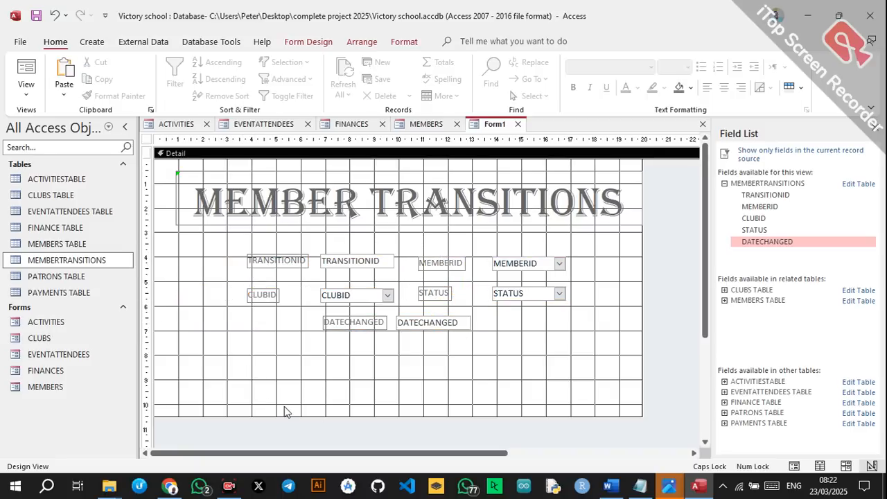
key("ctrl+v")
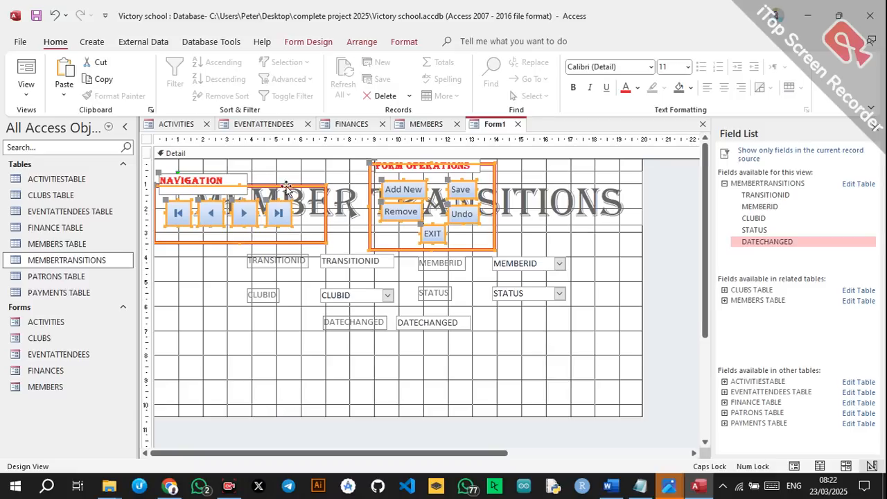
left_click_drag(278, 186, 361, 371)
left_click(581, 321)
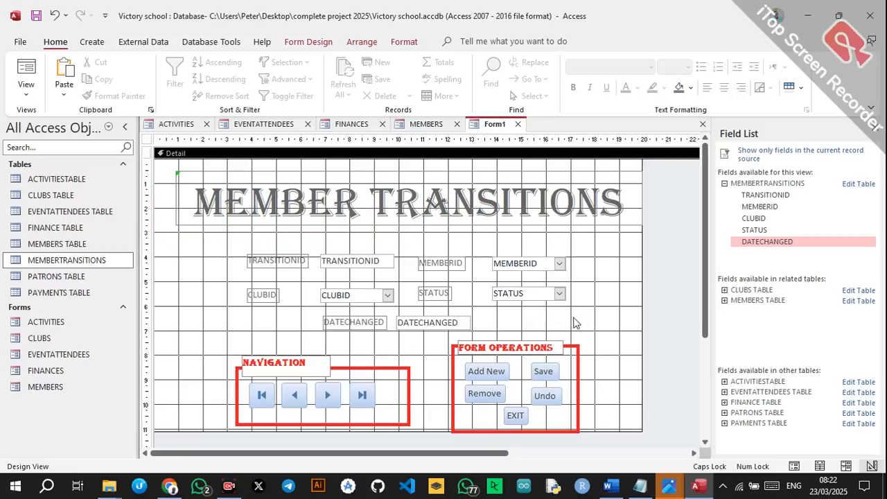
Set the TRANSITIONID, CLUBID, MEMBERID, STATUS and DATECHANGED labels to Algerian and widen them.
left_click(278, 264)
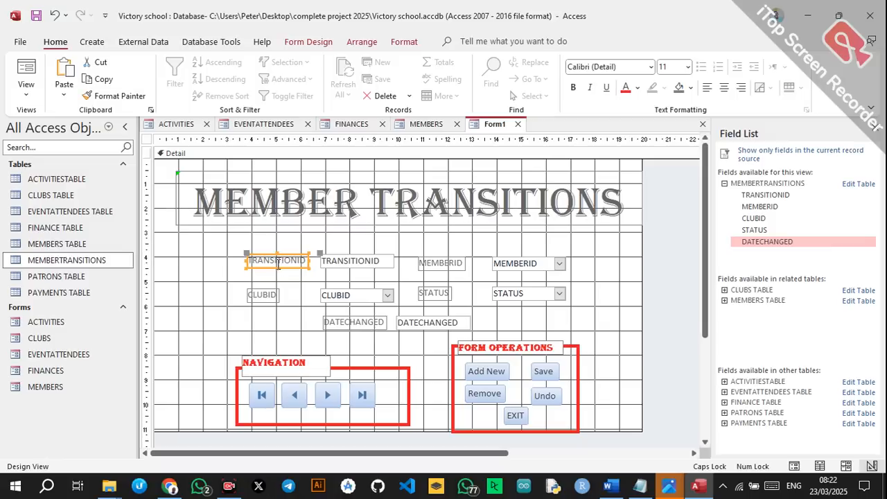
left_click(263, 298, "shift")
left_click(452, 268, "shift")
left_click(441, 293, "shift")
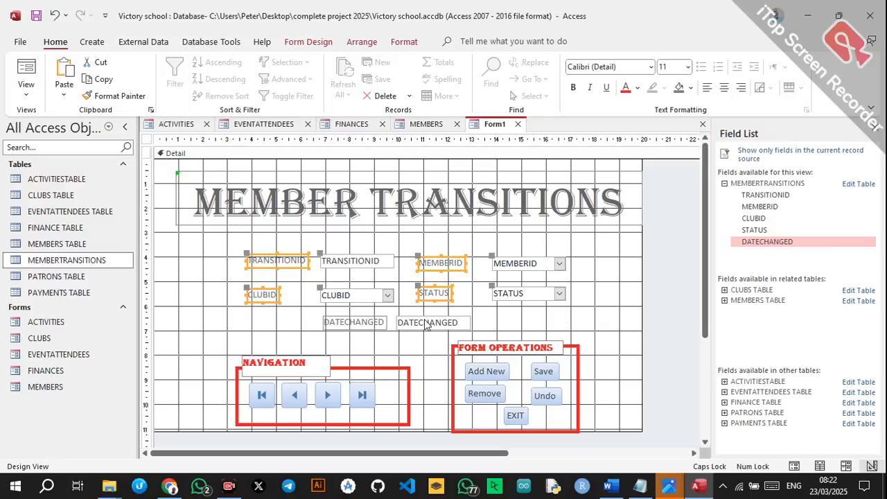
left_click(374, 326, "shift")
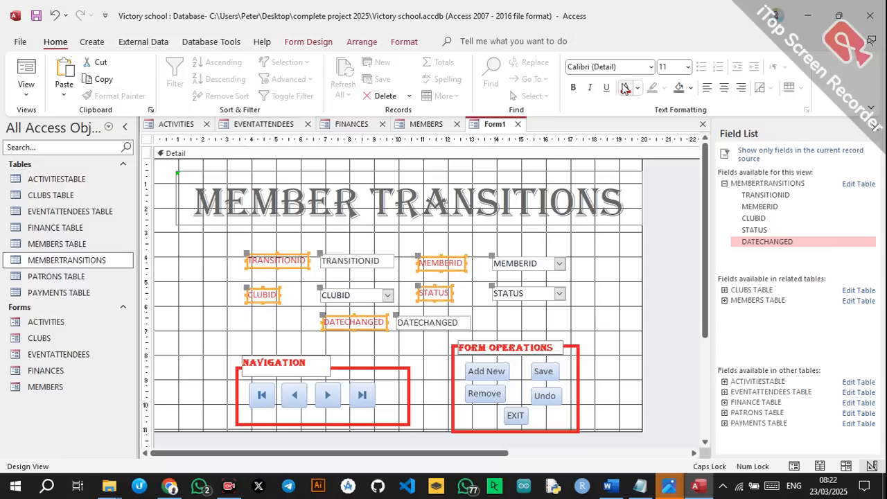
left_click(650, 66)
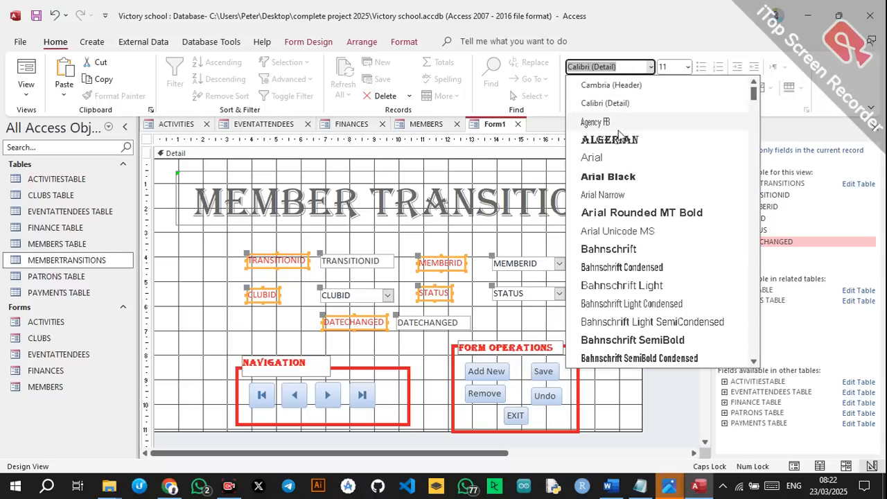
left_click(609, 140)
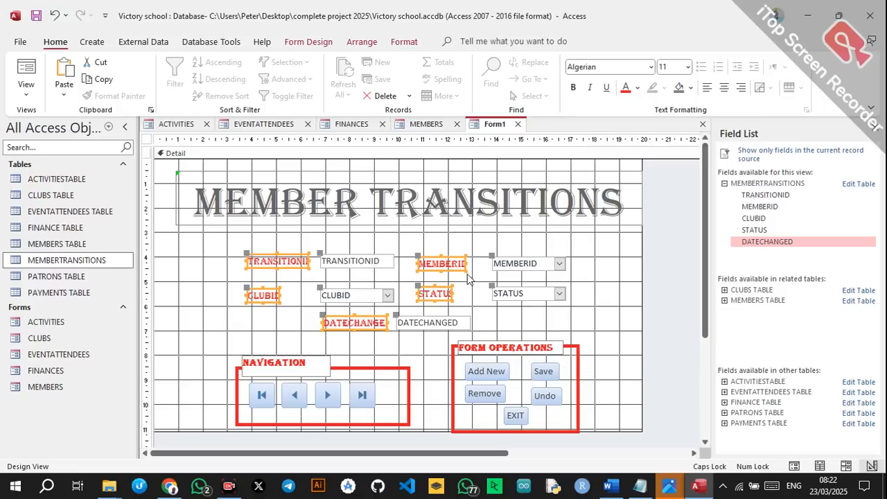
left_click_drag(463, 263, 479, 263)
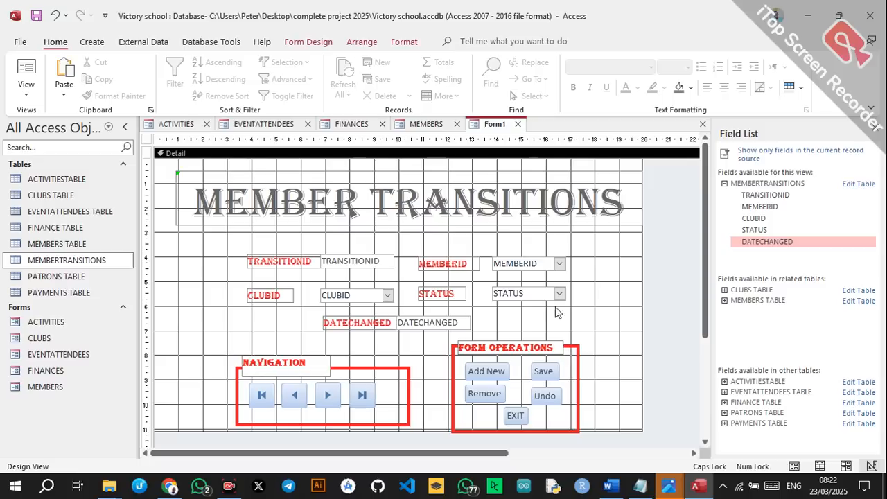
Colour the MEMBER TRANSITIONS title red.
left_click(526, 213)
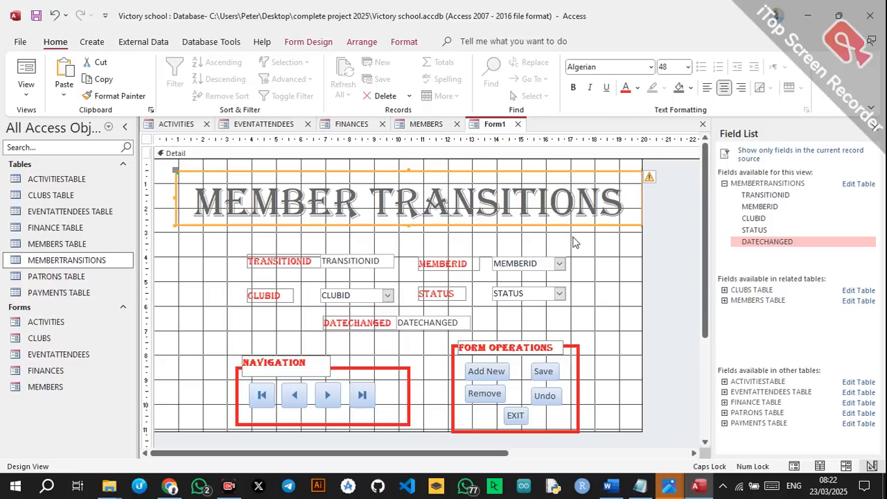
left_click(625, 88)
left_click(650, 264)
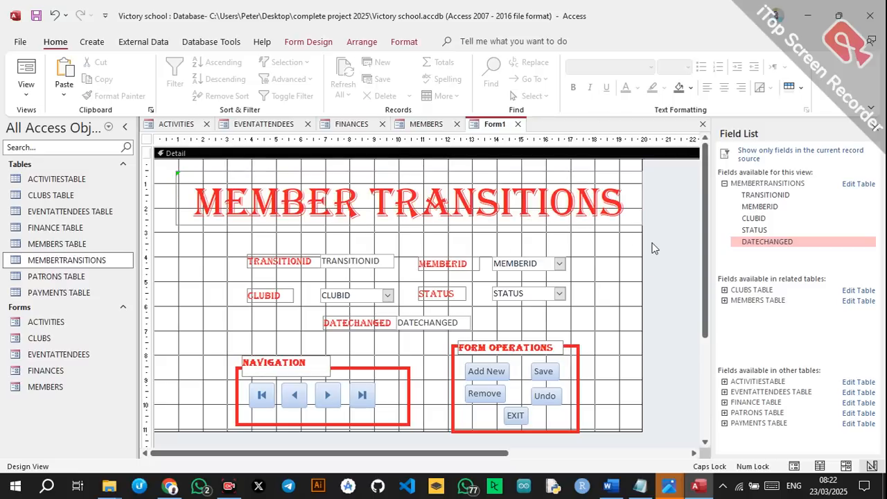
left_click(308, 41)
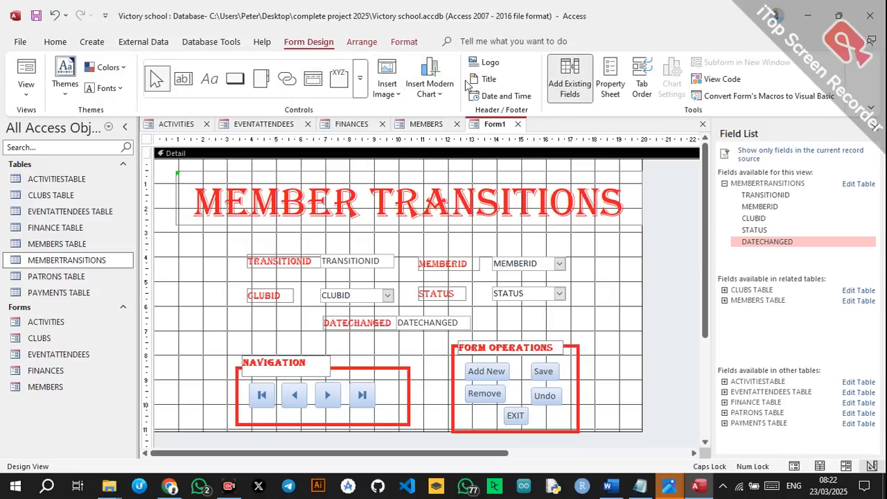
Set the form's Pop Up property to Yes.
left_click(610, 78)
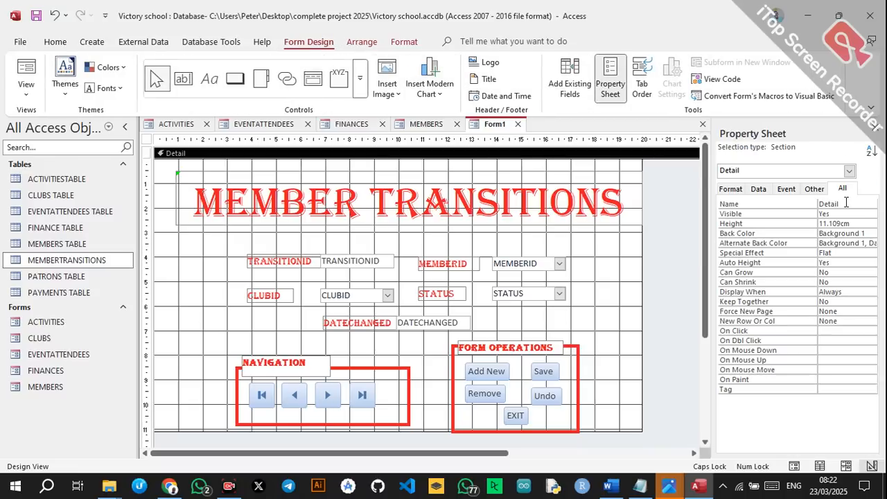
left_click(849, 171)
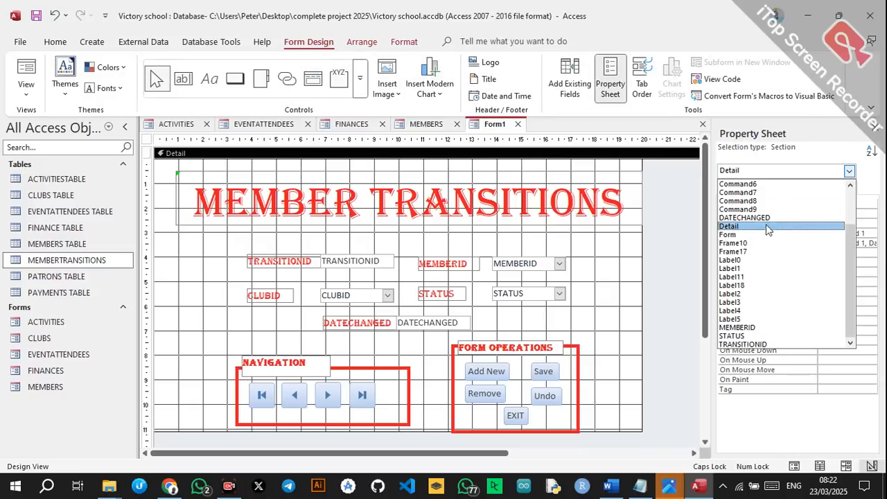
left_click(752, 236)
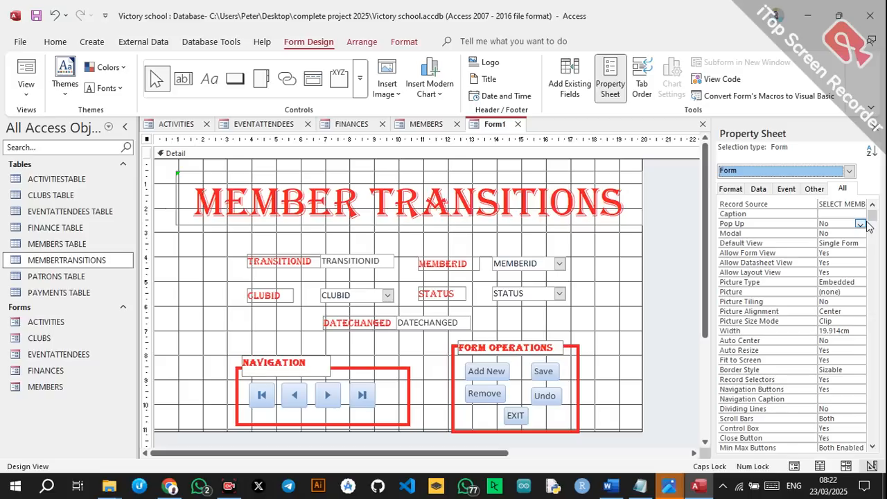
left_click(865, 224)
left_click(832, 234)
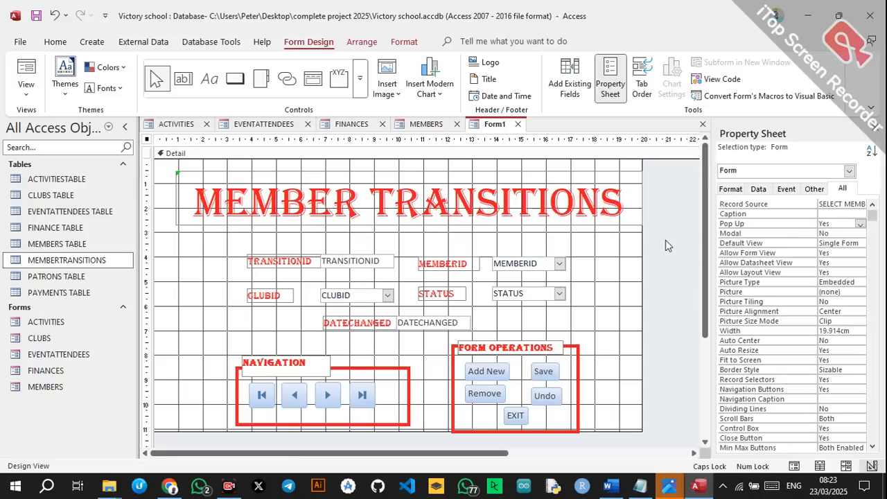
Save the form as MEMBER TRANSITIONS.
key("ctrl+s")
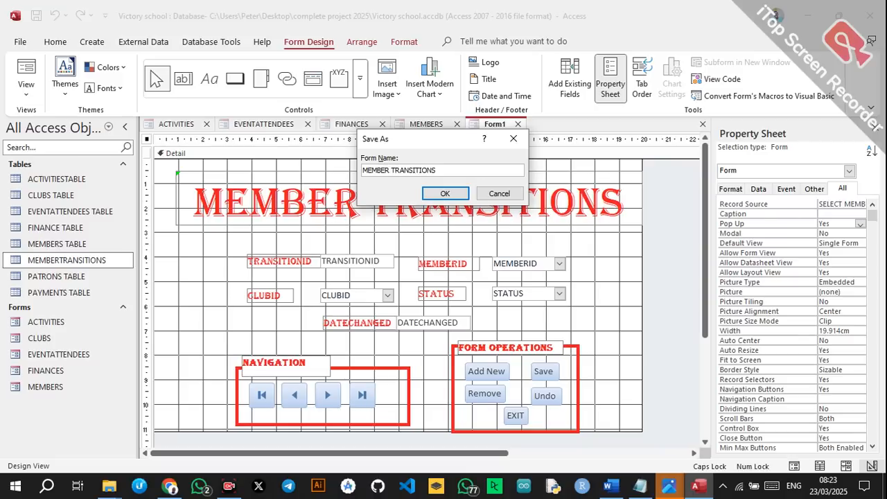
left_click(446, 194)
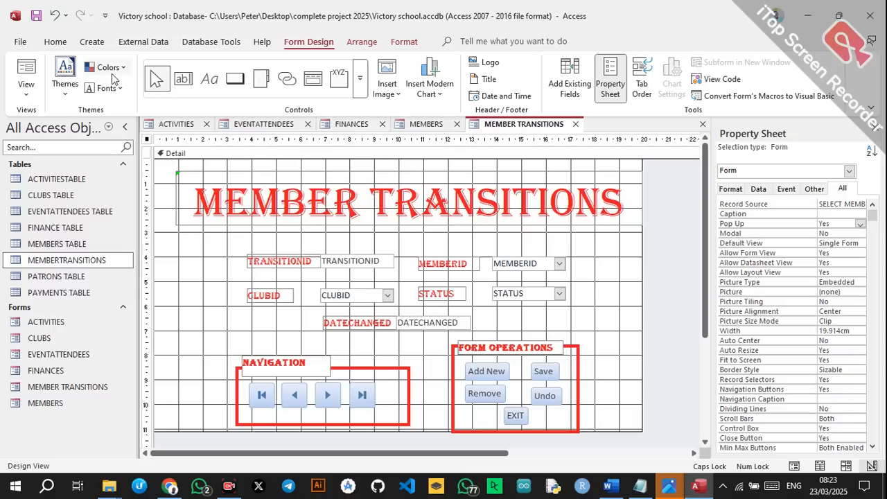
left_click(92, 41)
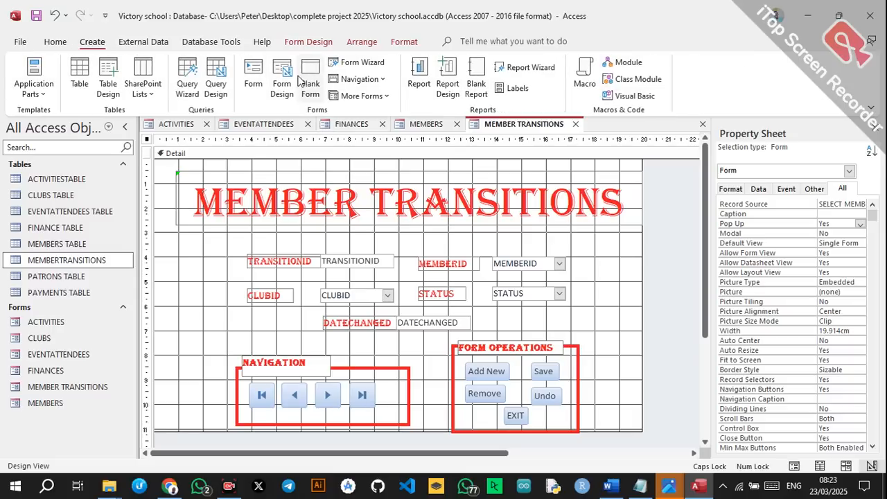
Create a blank design form with PATRONS TABLE fields PATRONID, PATRONNAME, EMAIL and CLUBID.
left_click(282, 80)
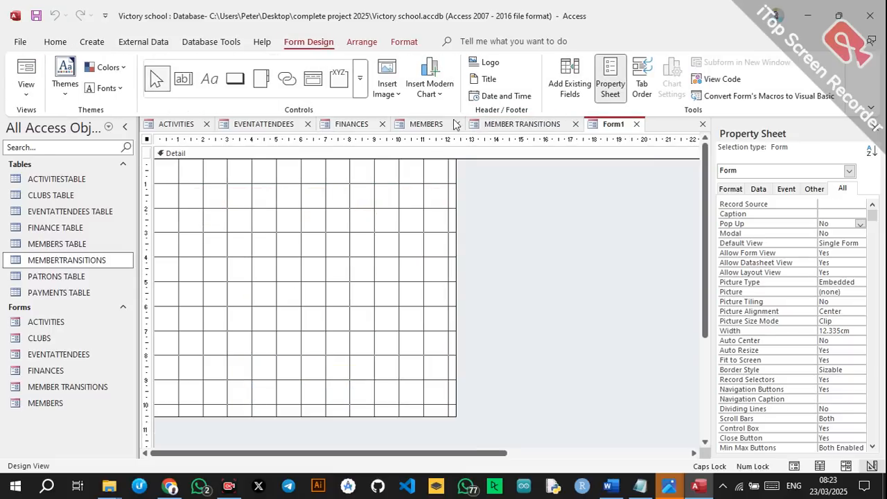
left_click(570, 80)
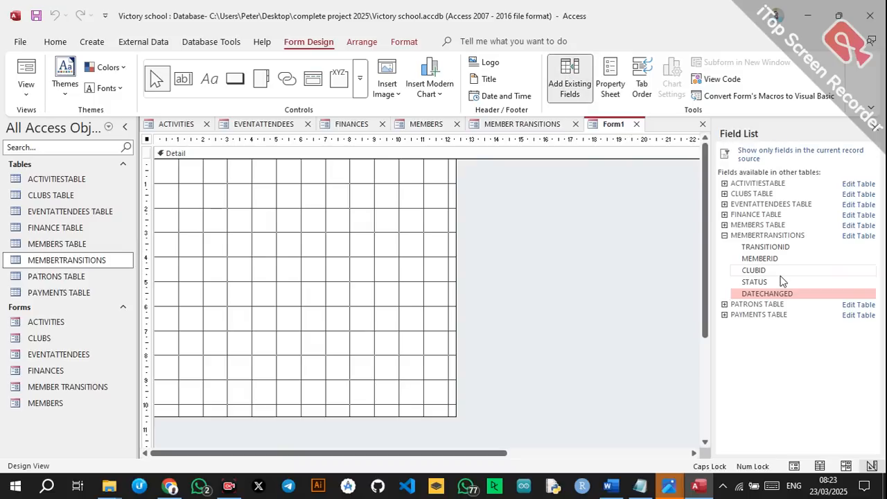
left_click(724, 304)
left_click(754, 316)
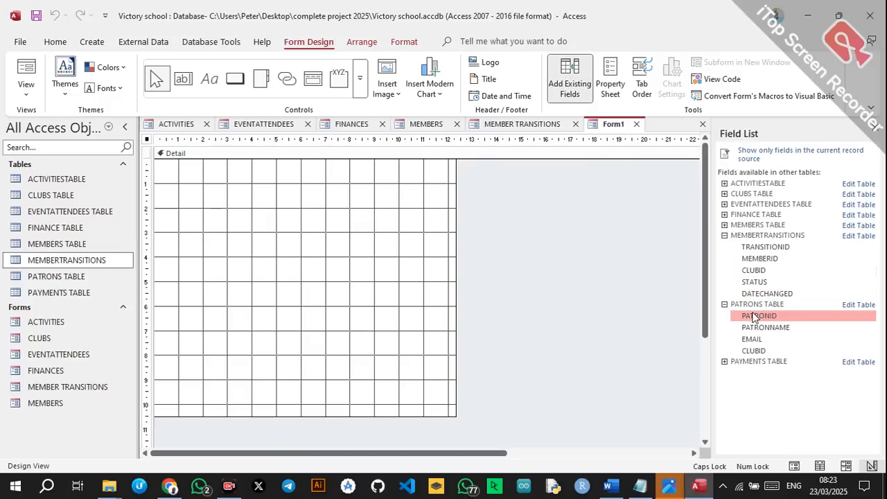
double_click(754, 316)
left_click(761, 209)
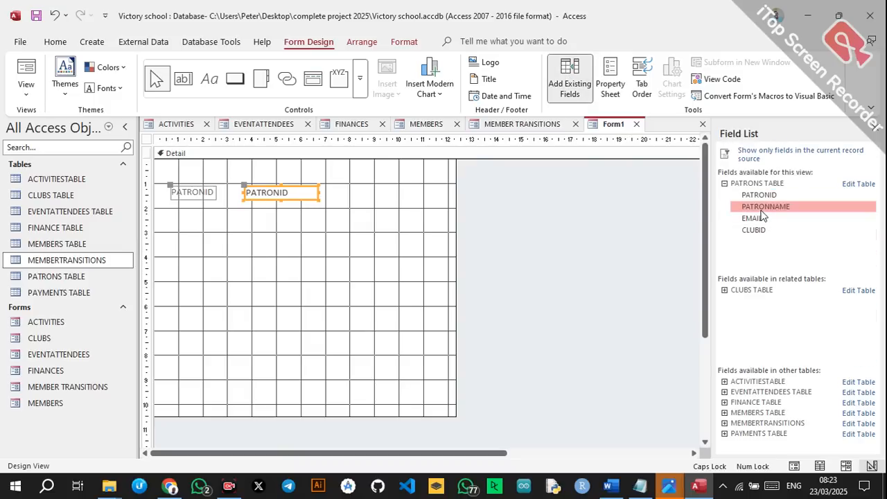
double_click(761, 208)
left_click(753, 217)
double_click(752, 218)
left_click(753, 230)
double_click(754, 230)
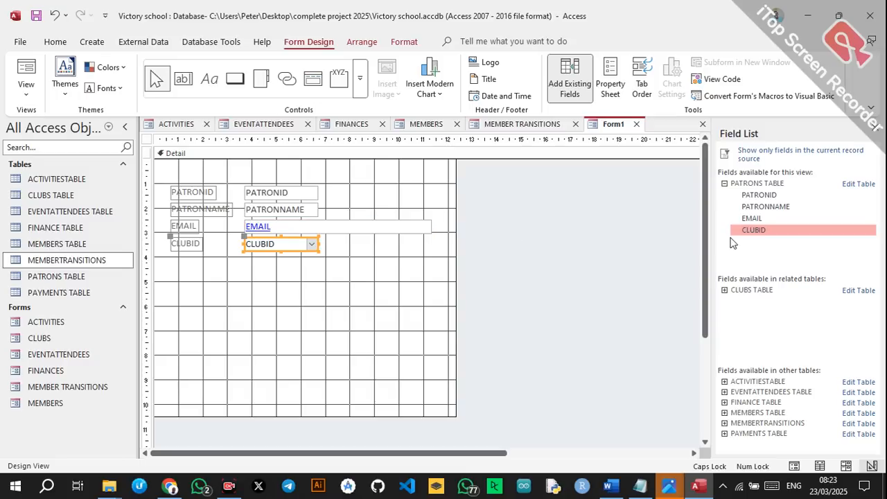
Lower the fields, put PATRONNAME beside PATRONID, move CLUBID down, and draw a top title label.
left_click_drag(169, 184, 336, 258)
left_click_drag(201, 201, 205, 241)
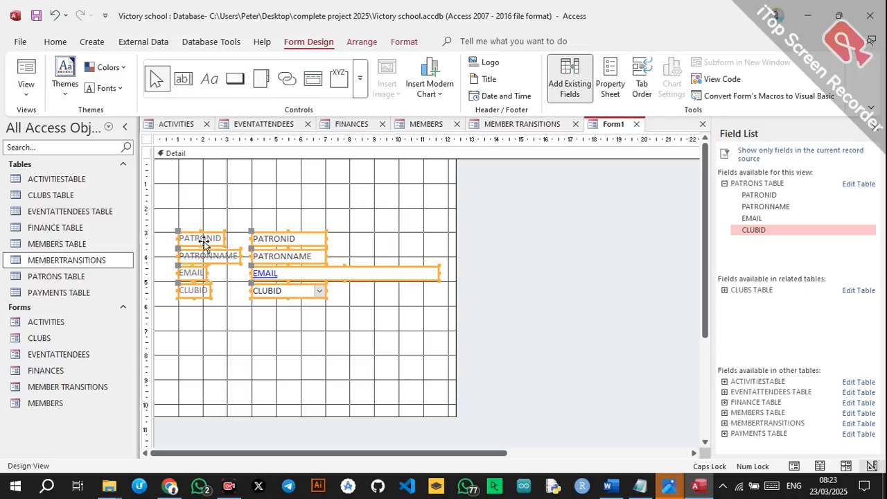
left_click_drag(162, 262, 286, 264)
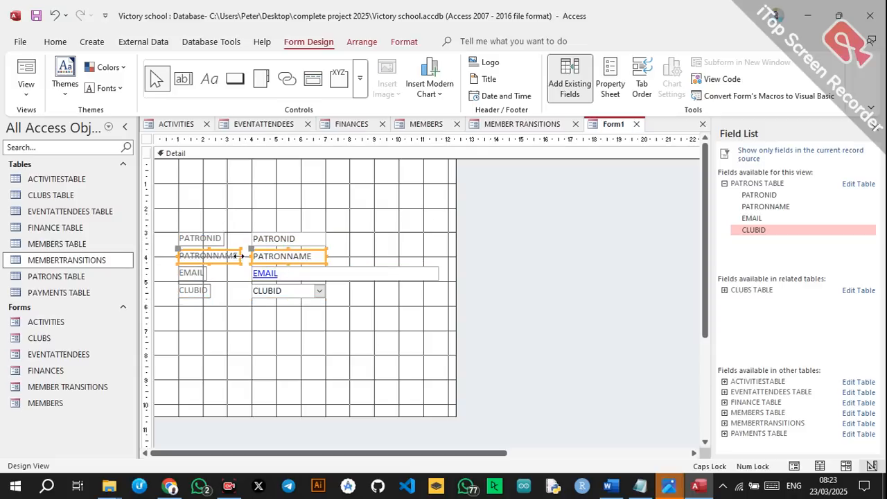
left_click_drag(231, 258, 403, 240)
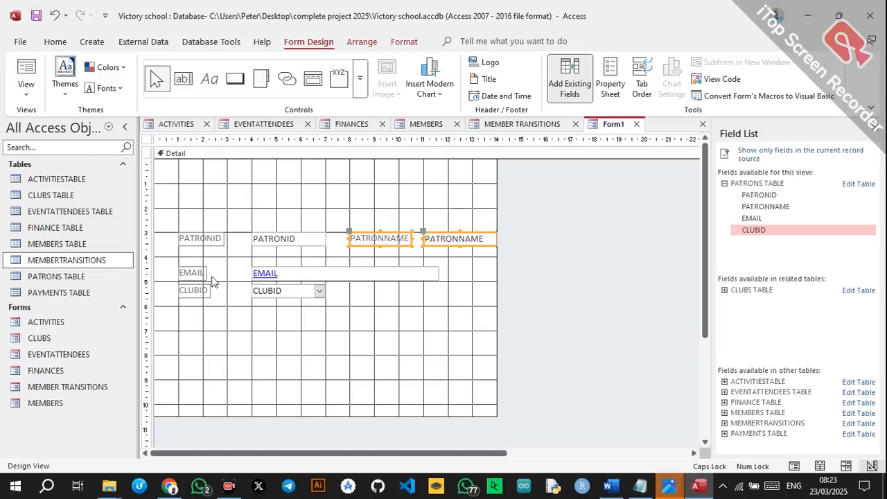
left_click_drag(178, 295, 278, 314)
left_click(309, 343)
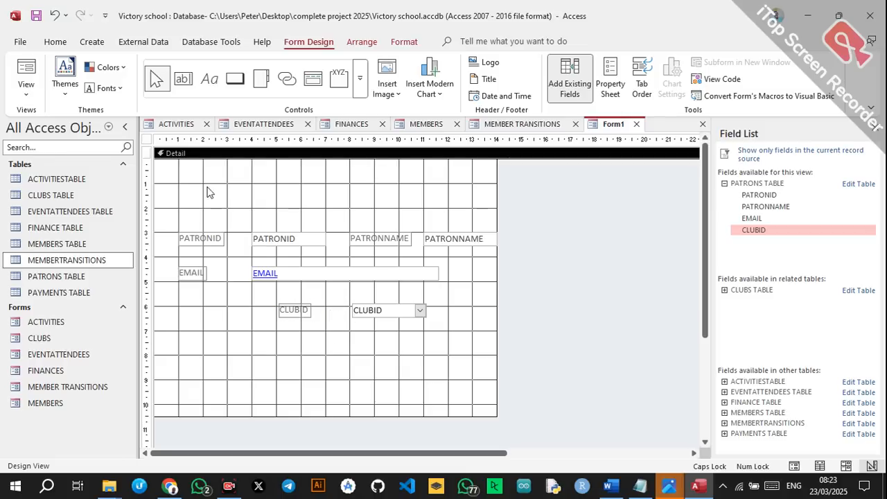
left_click(209, 79)
left_click_drag(196, 165, 452, 209)
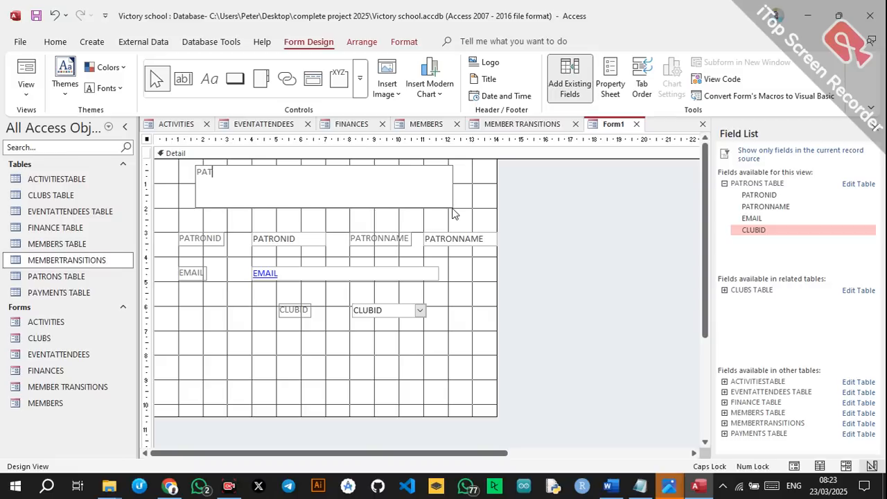
Set the PATRONS title to Algerian 48 pt and make its label box taller.
left_click(405, 210)
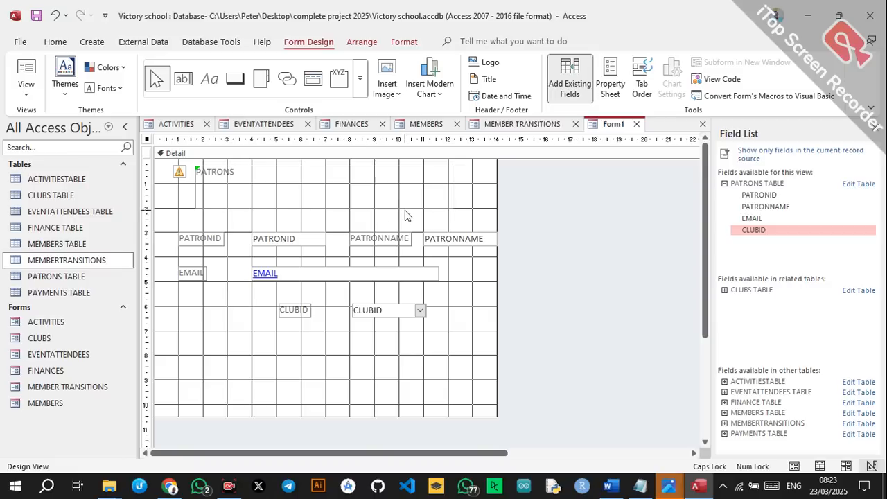
left_click(389, 203)
left_click(55, 42)
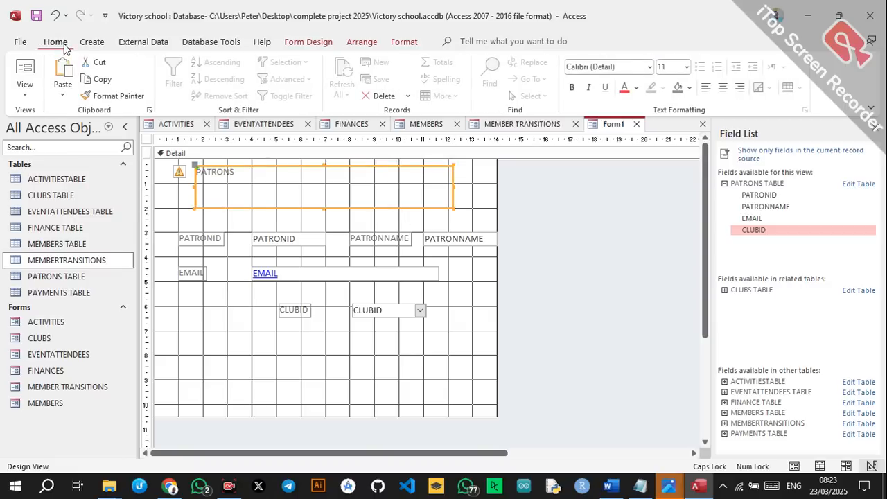
left_click(652, 67)
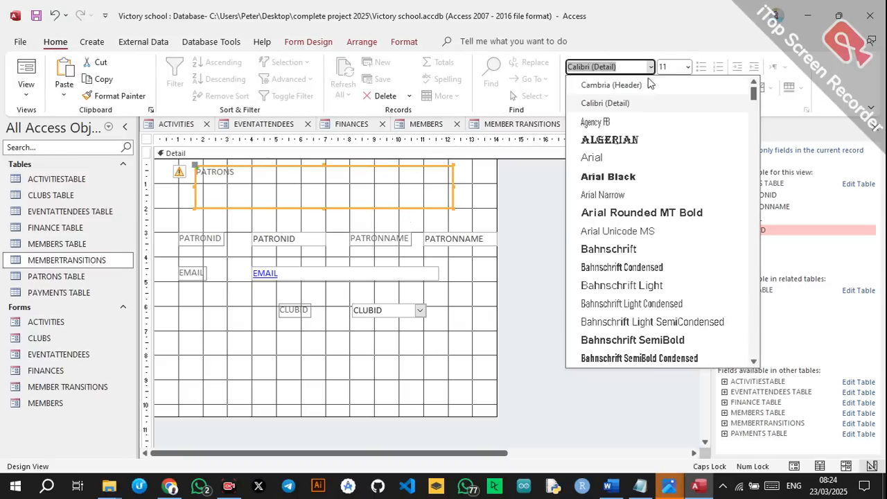
left_click(610, 141)
left_click(688, 67)
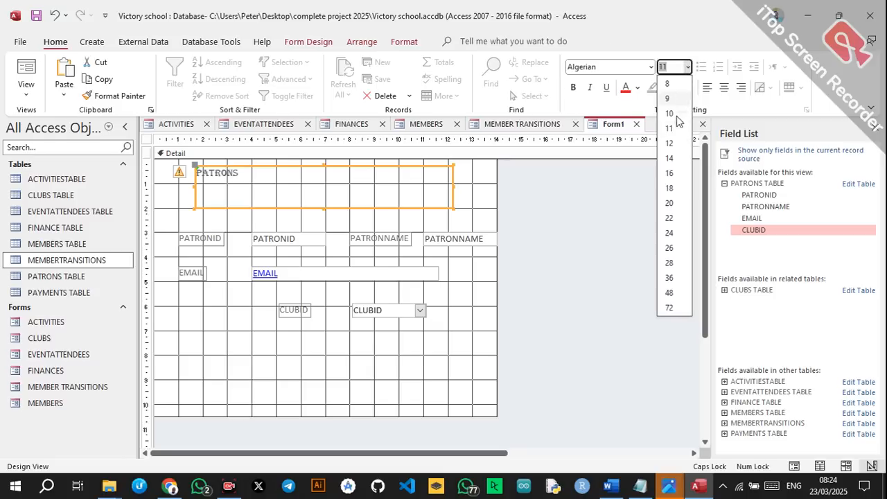
left_click(669, 293)
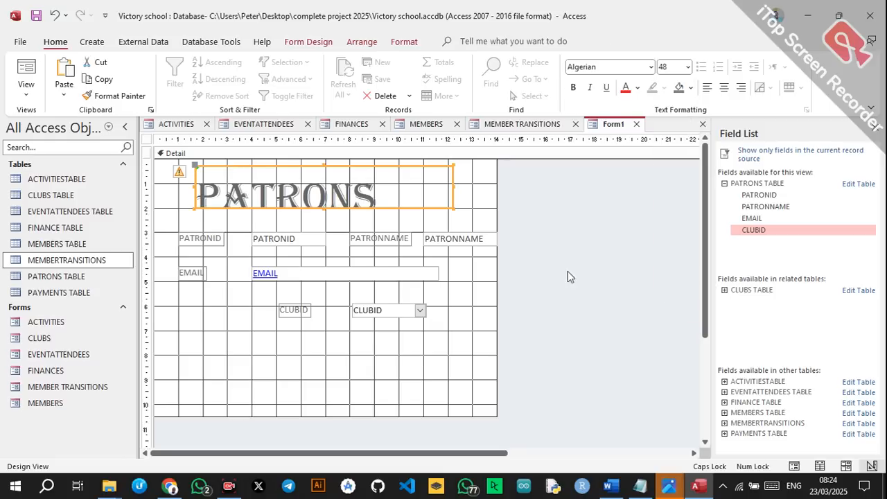
left_click_drag(325, 205, 329, 225)
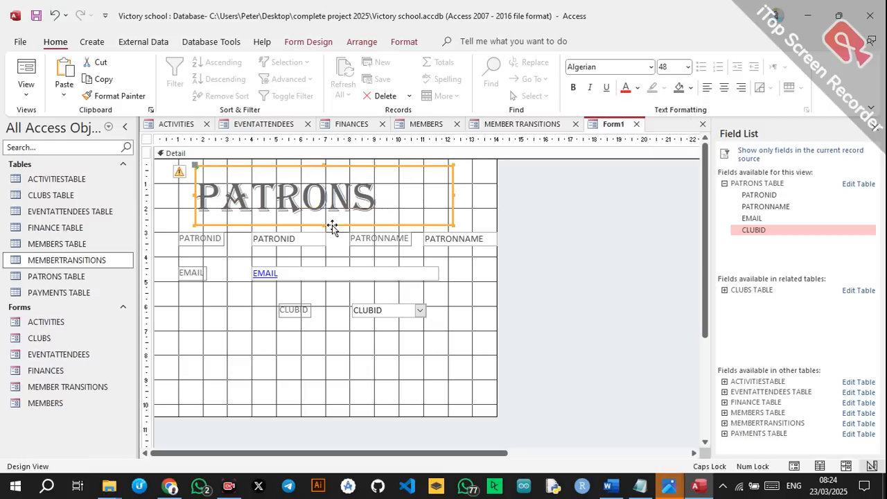
Make the PATRONS title red, centred and bold, and paste the button groups below the fields.
left_click(626, 88)
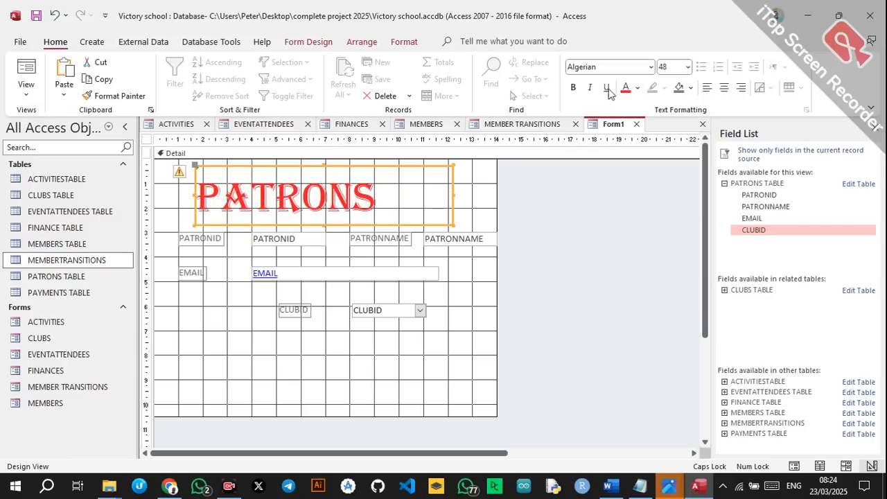
left_click(723, 88)
left_click(573, 87)
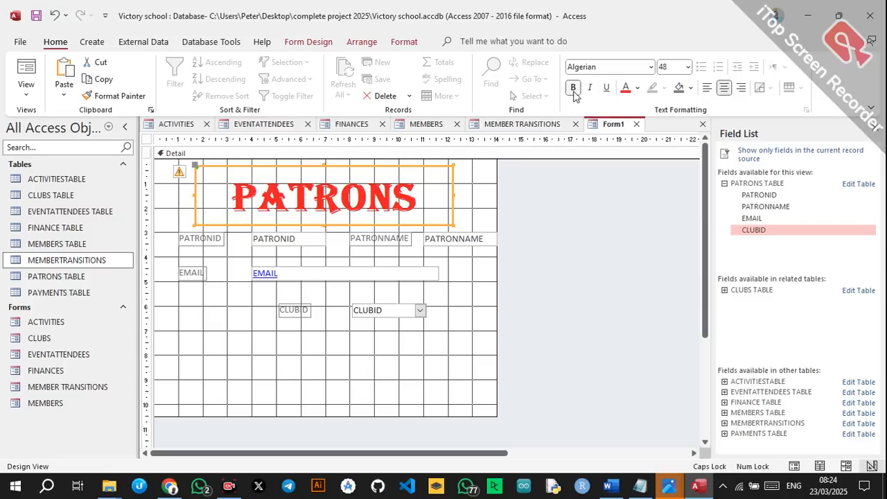
left_click(494, 201)
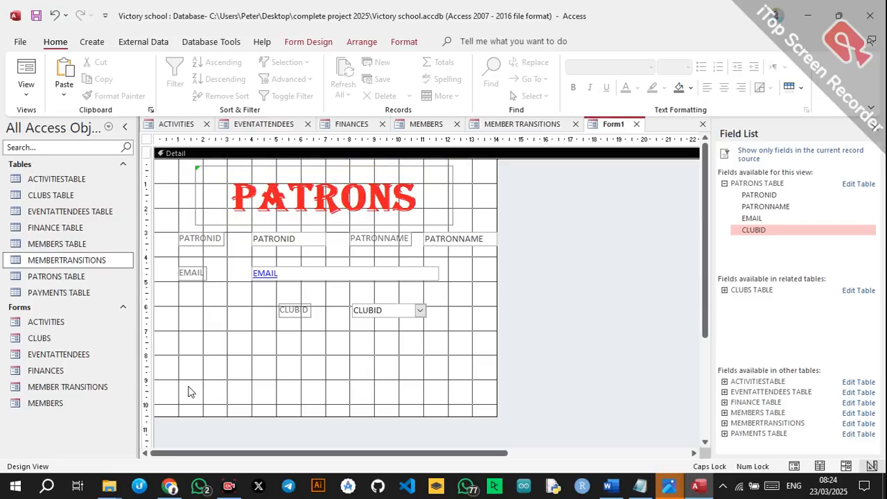
key("ctrl+v")
left_click_drag(248, 187, 251, 359)
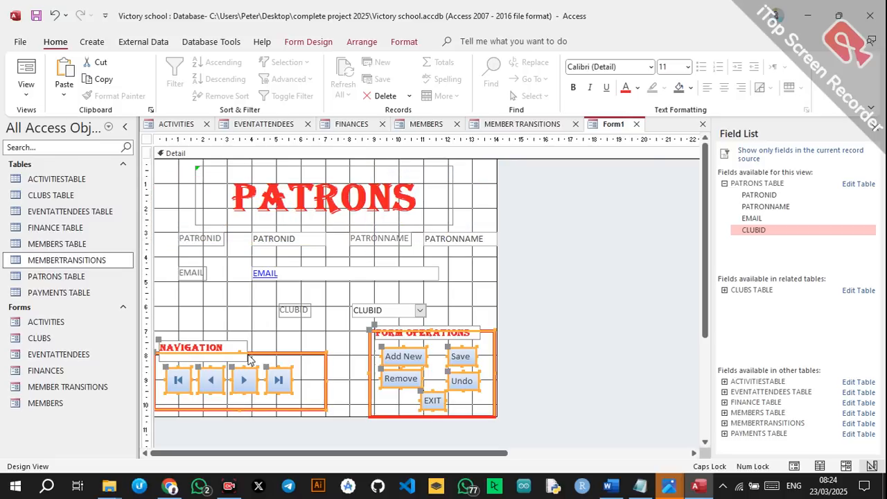
Set the PATRONID, EMAIL, CLUBID and PATRONNAME labels to Algerian and widen them.
left_click(506, 301)
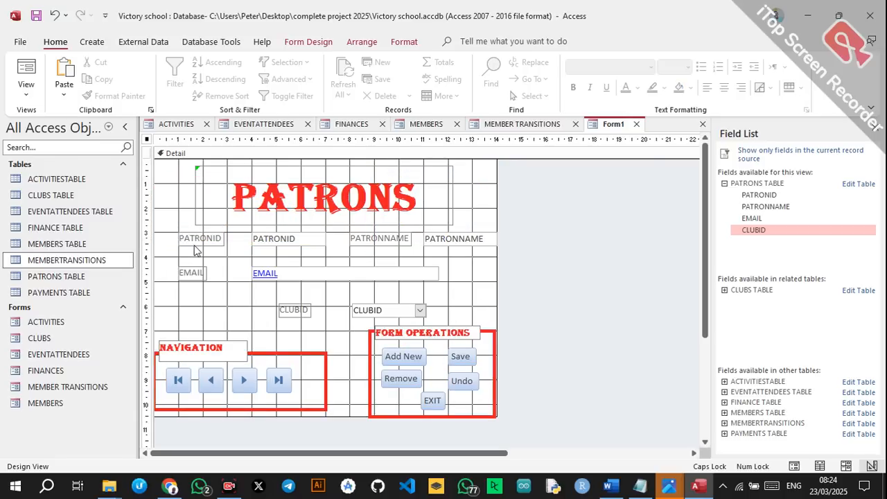
left_click(196, 241)
left_click(198, 271, "shift")
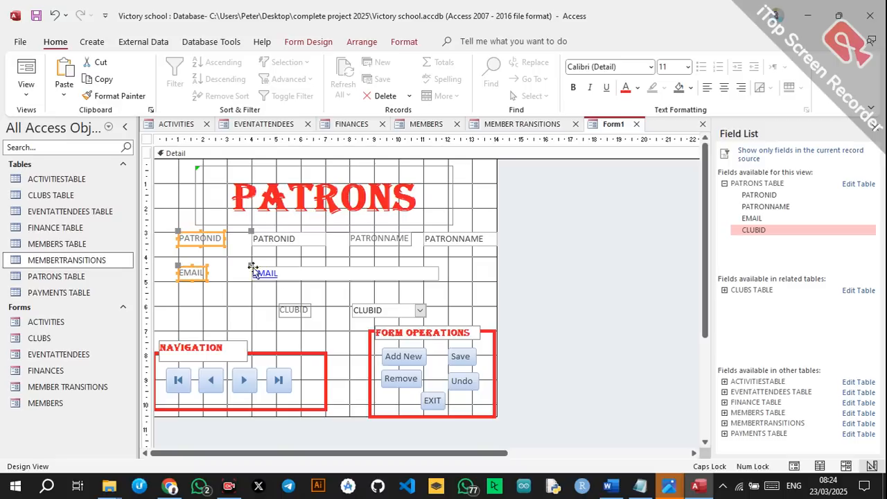
left_click(294, 309, "shift")
left_click(385, 234, "shift")
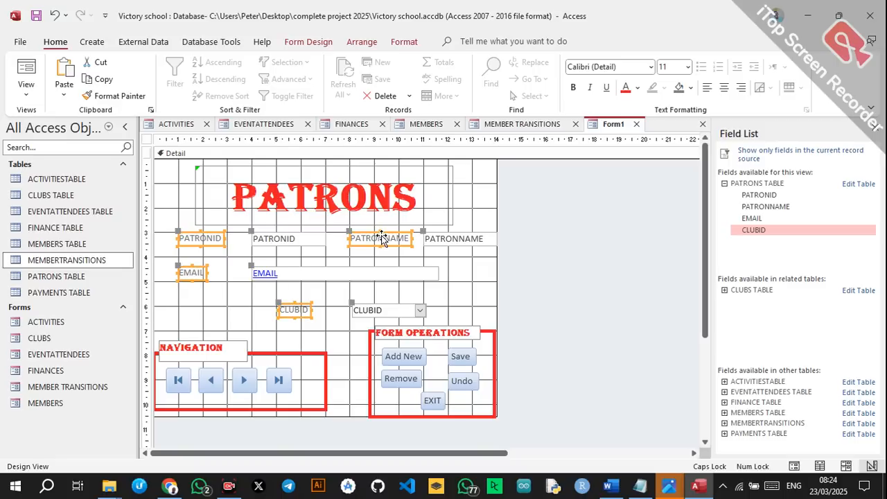
left_click(650, 67)
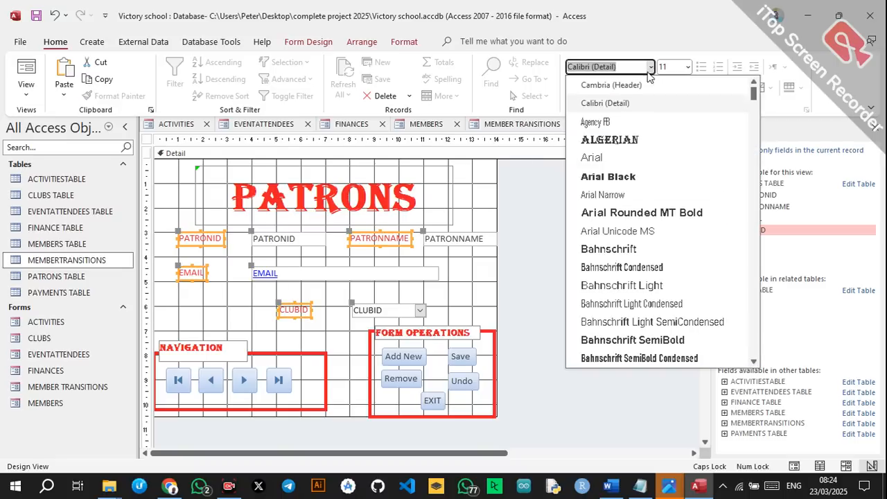
left_click(610, 137)
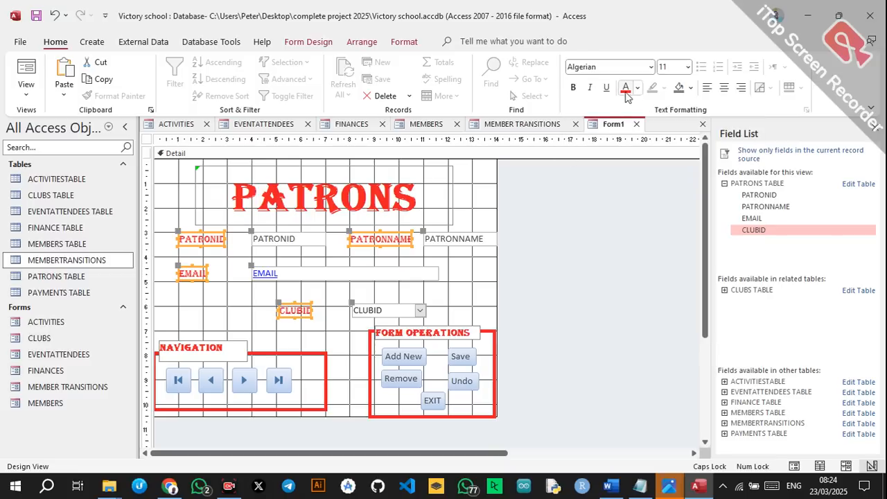
left_click_drag(412, 238, 423, 239)
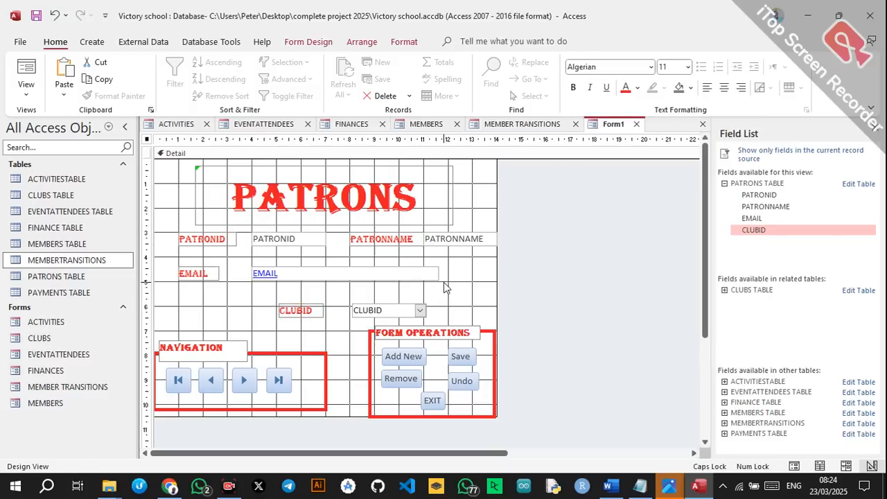
left_click(444, 282)
Save the form as PATRONS and start a new blank form in Design View.
key("ctrl+s")
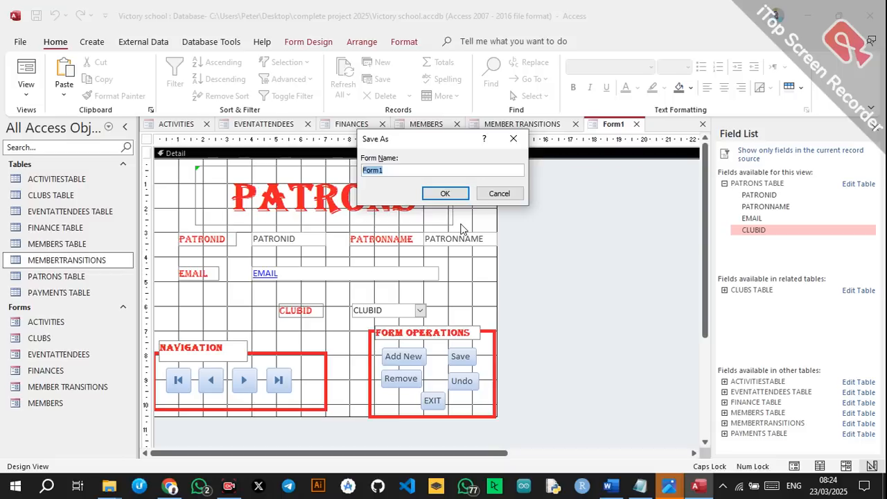
type("PA")
left_click(445, 194)
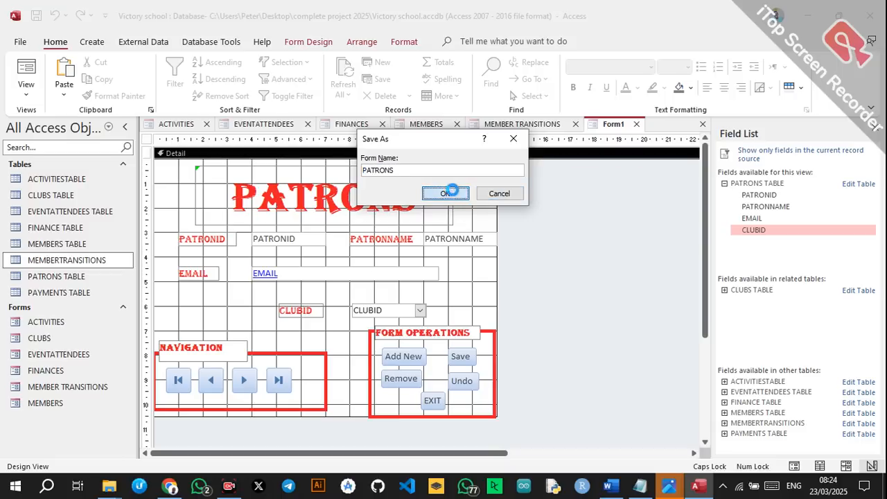
left_click(91, 43)
left_click(284, 87)
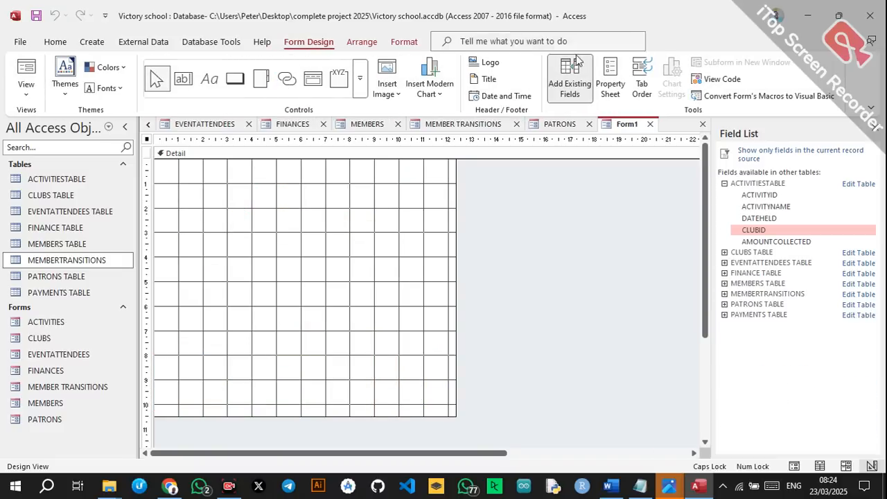
Add PAYMENTID, MEMBERID, CLUBID, AMOUNTPAID and DATEPAID from PAYMENTS TABLE to the form.
left_click(725, 316)
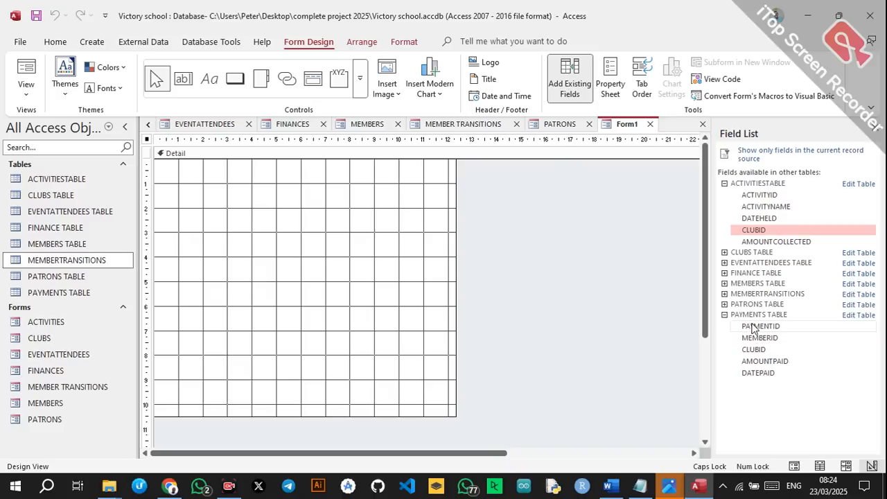
double_click(755, 326)
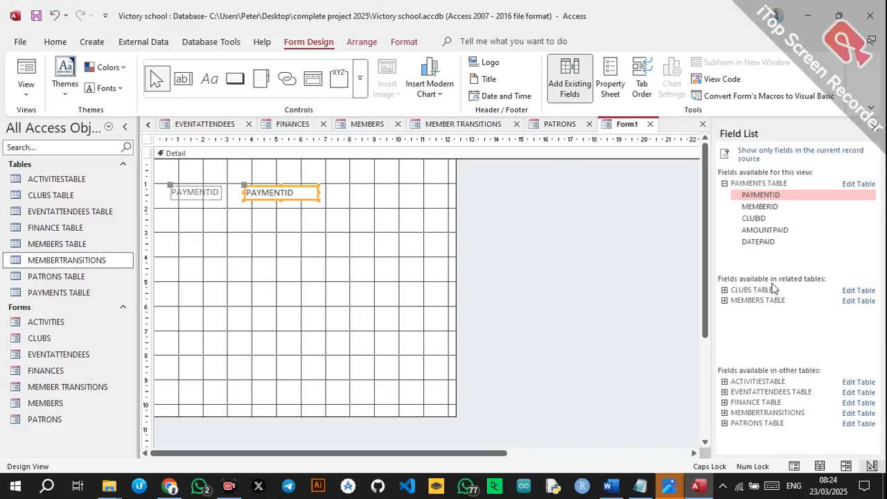
double_click(758, 207)
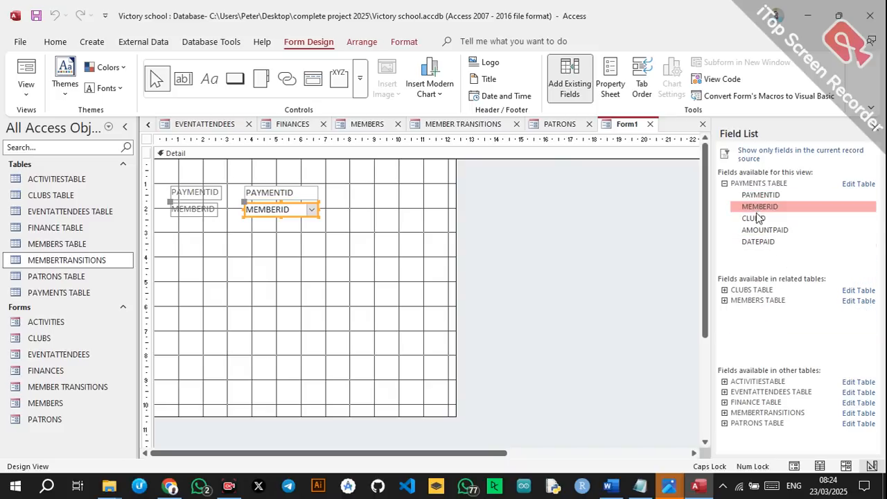
double_click(758, 219)
double_click(757, 229)
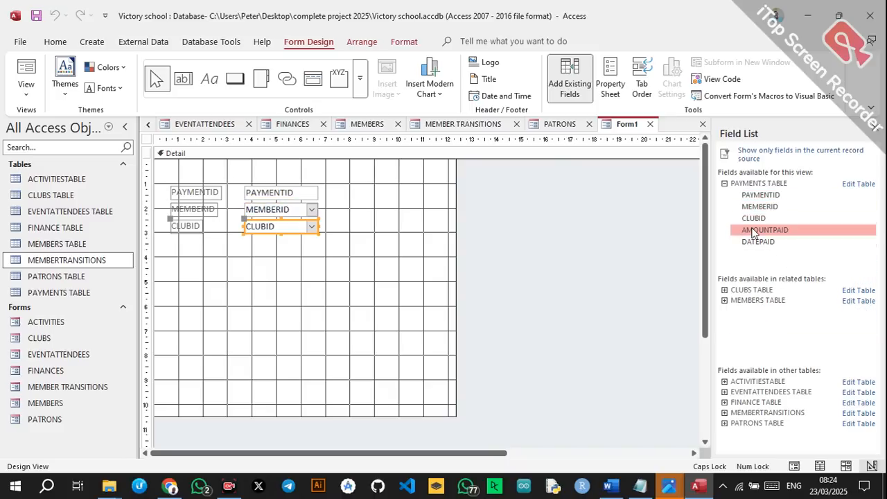
double_click(758, 241)
Arrange the fields in pairs, AMOUNTPAID beside CLUBID and DATEPAID centred below, then draw a title label.
left_click_drag(170, 187, 369, 270)
left_click_drag(217, 196, 376, 242)
left_click(173, 257)
left_click(282, 262)
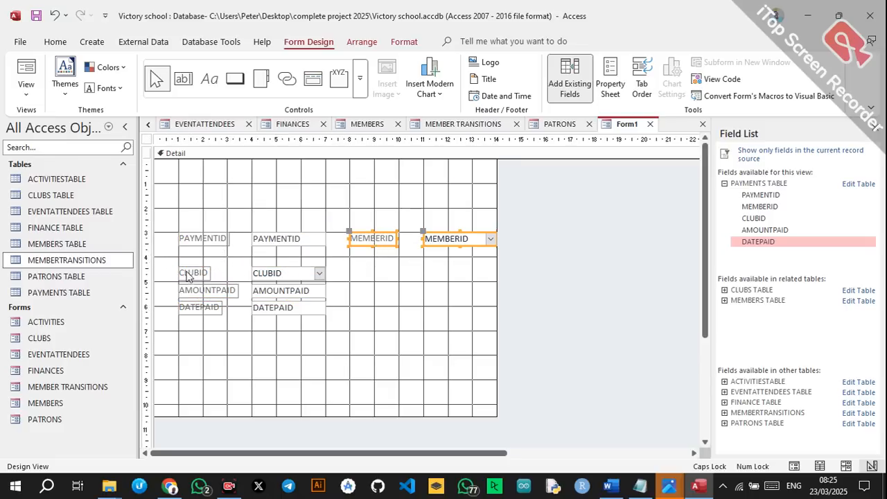
left_click(181, 294)
left_click_drag(204, 298, 375, 281)
left_click(183, 306)
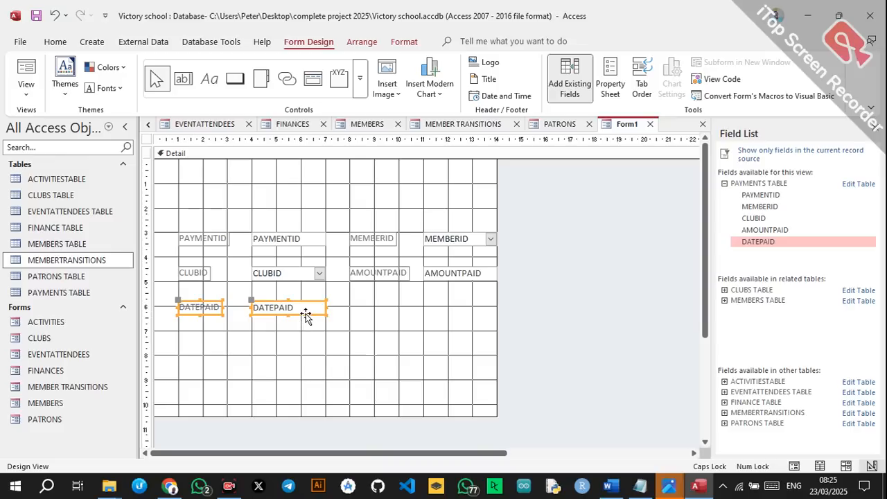
left_click_drag(217, 310, 291, 310)
left_click(324, 355)
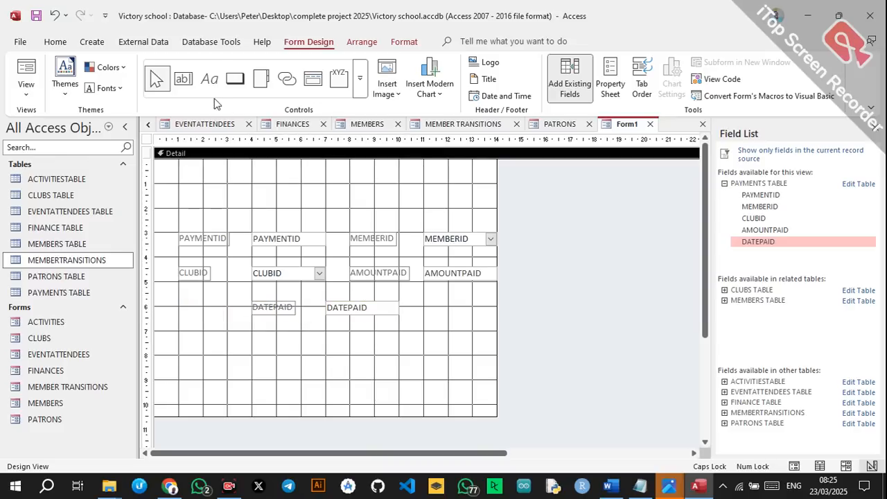
left_click(210, 78)
left_click_drag(189, 168, 466, 208)
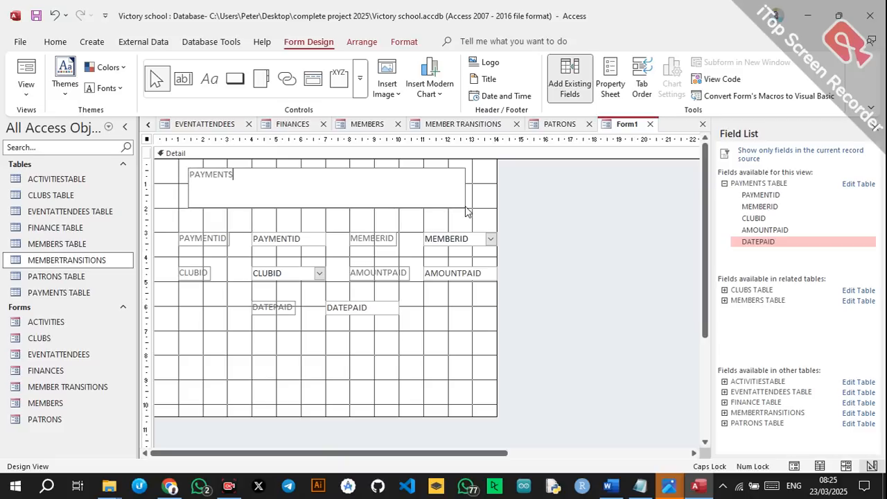
Make the PAYMENTS title red 48-point Algerian in a taller label box.
key("Return")
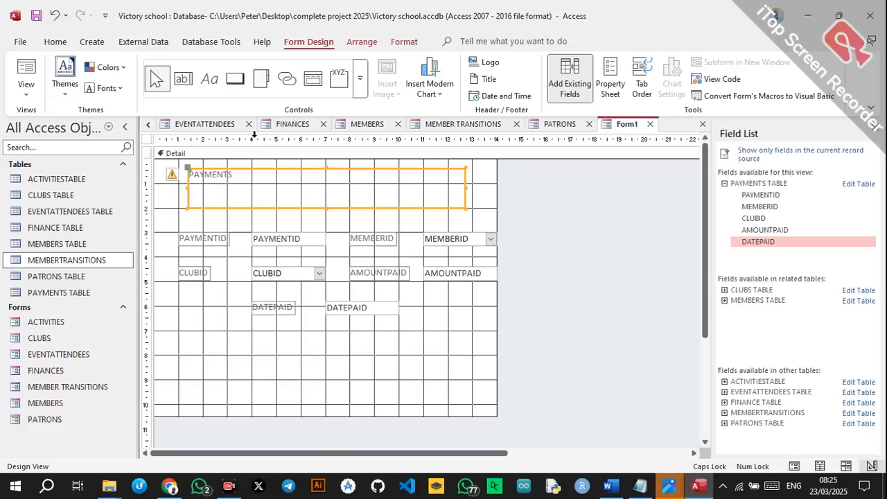
left_click(56, 42)
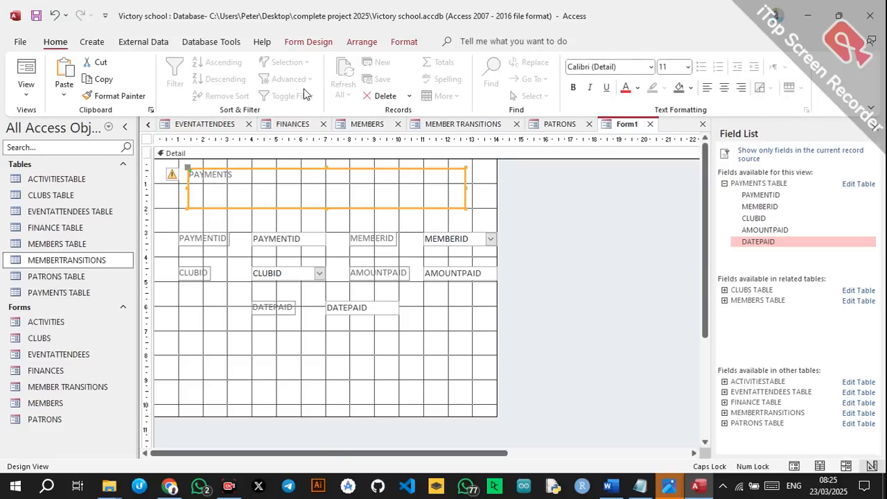
left_click(651, 67)
left_click(594, 126)
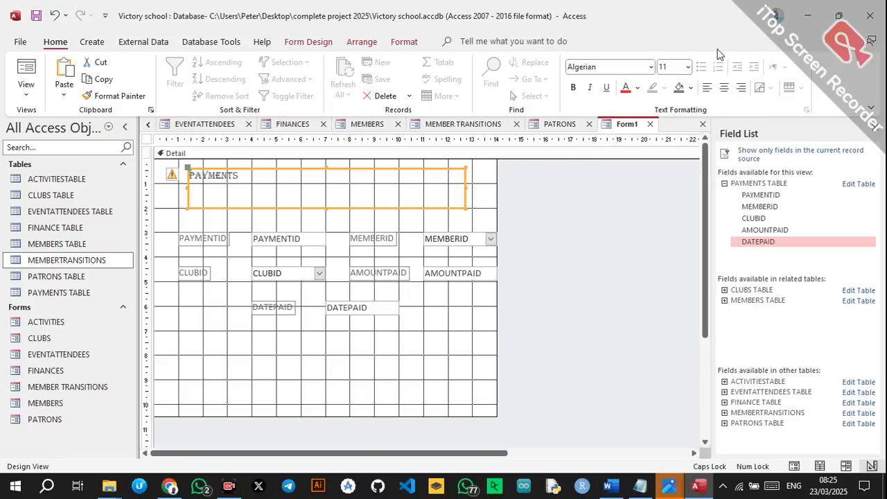
left_click(689, 67)
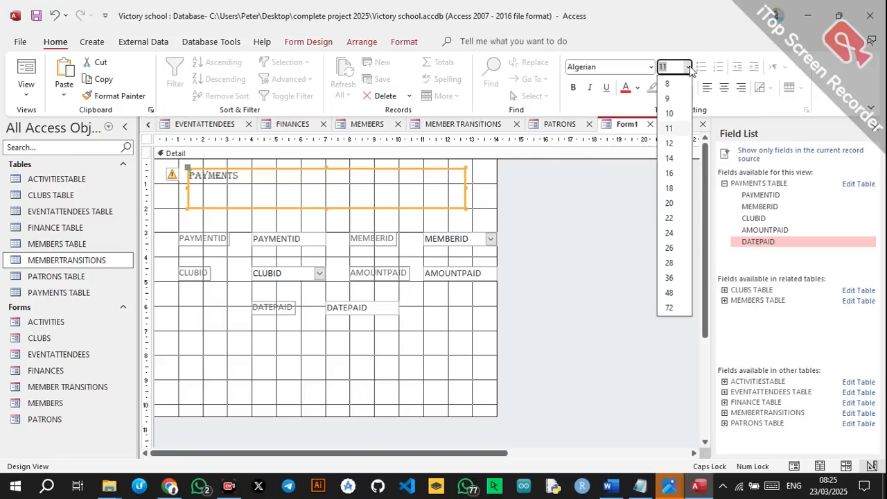
left_click(671, 293)
left_click_drag(326, 208, 331, 226)
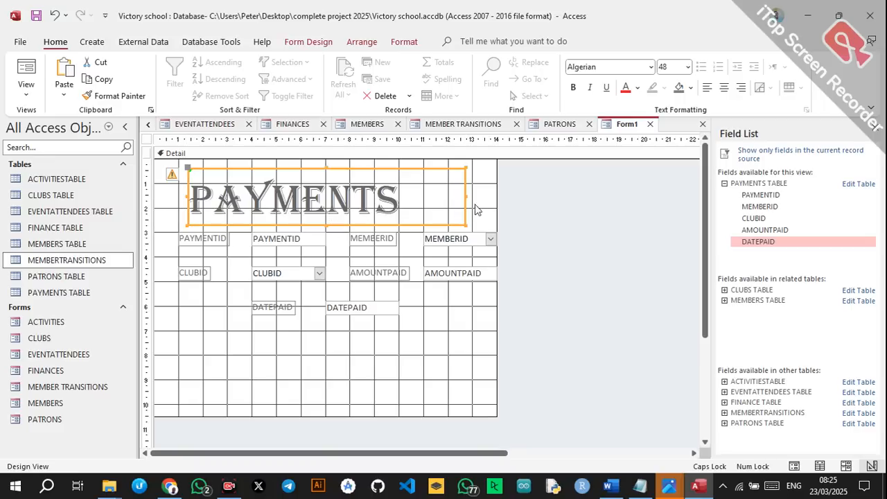
left_click(625, 87)
Centre the non-bold PAYMENTS title and paste the button groups at the form bottom.
left_click(573, 88)
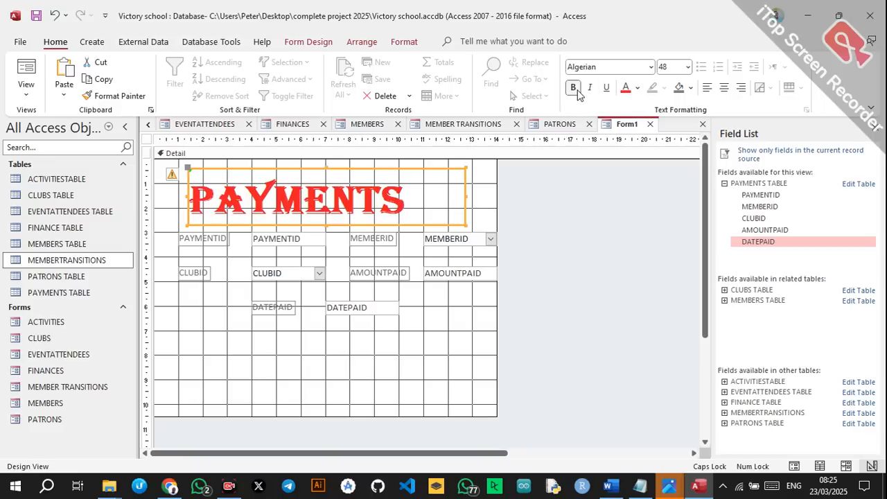
left_click(575, 89)
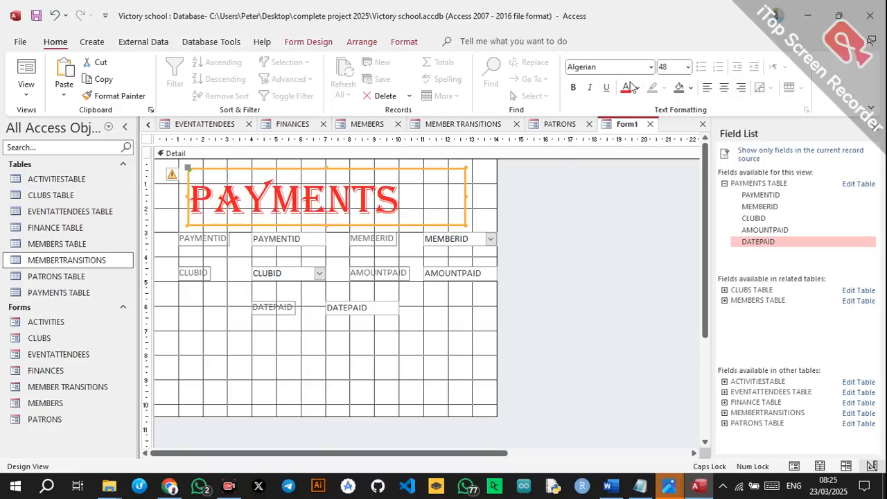
left_click(722, 90)
left_click(324, 326)
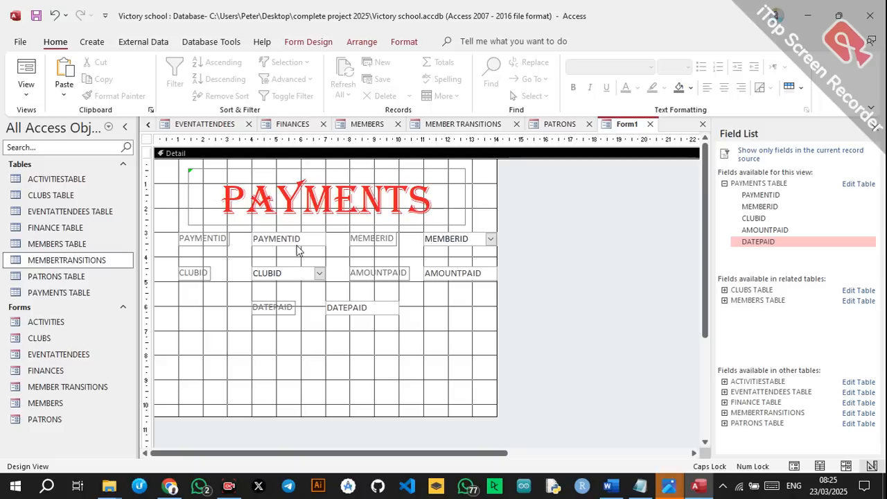
key("ctrl+v")
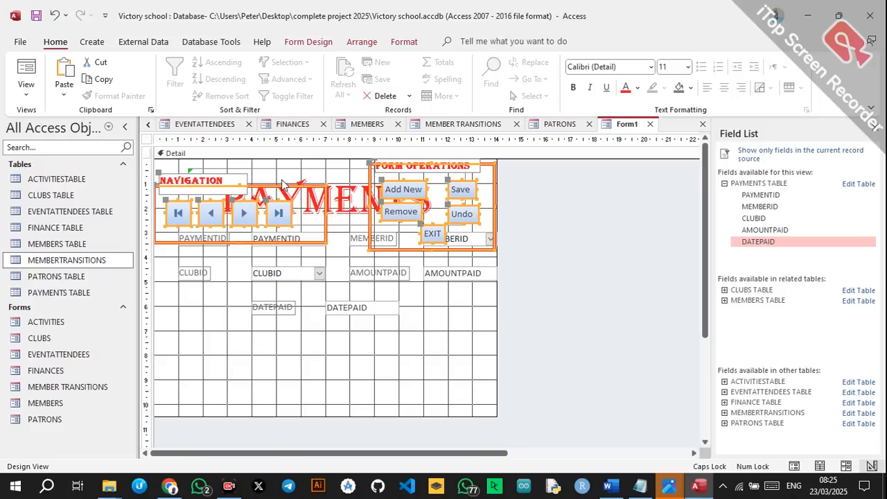
left_click_drag(267, 188, 266, 356)
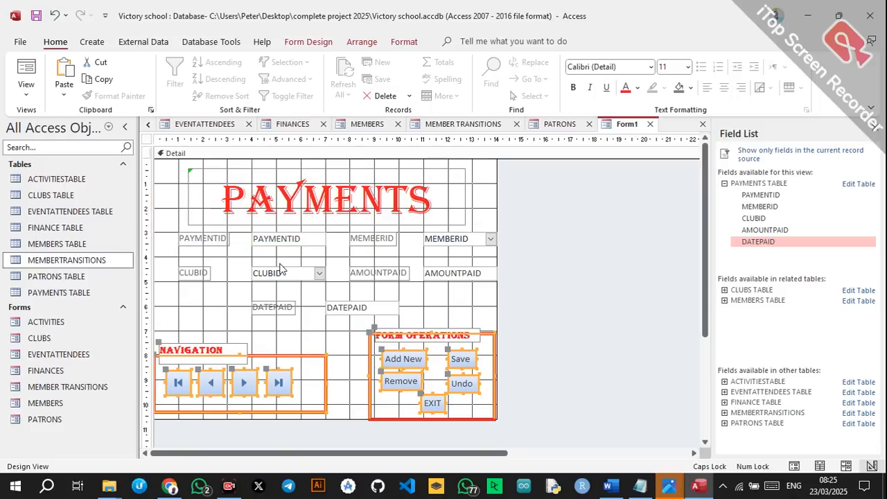
left_click(193, 256)
Colour the PAYMENTID, CLUBID, DATEPAID, AMOUNTPAID and MEMBERID labels red.
left_click(192, 240)
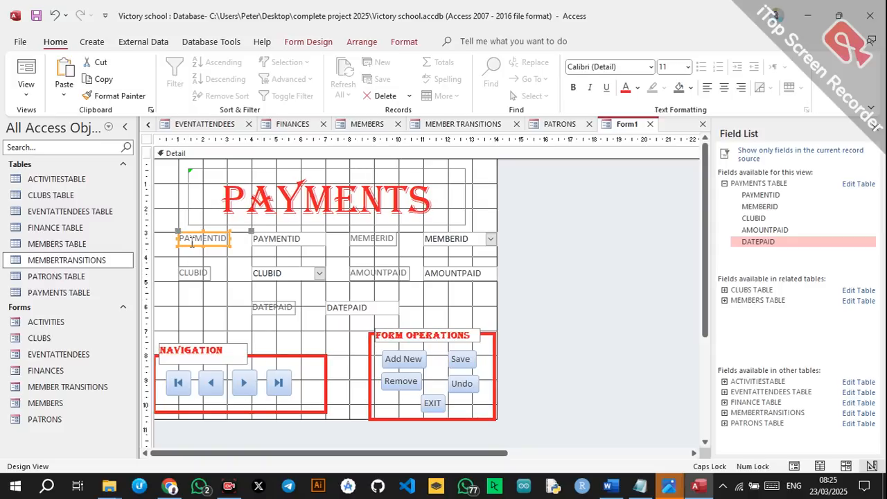
left_click(203, 273, "shift")
left_click(272, 306, "shift")
left_click(365, 275, "shift")
left_click(365, 240, "shift")
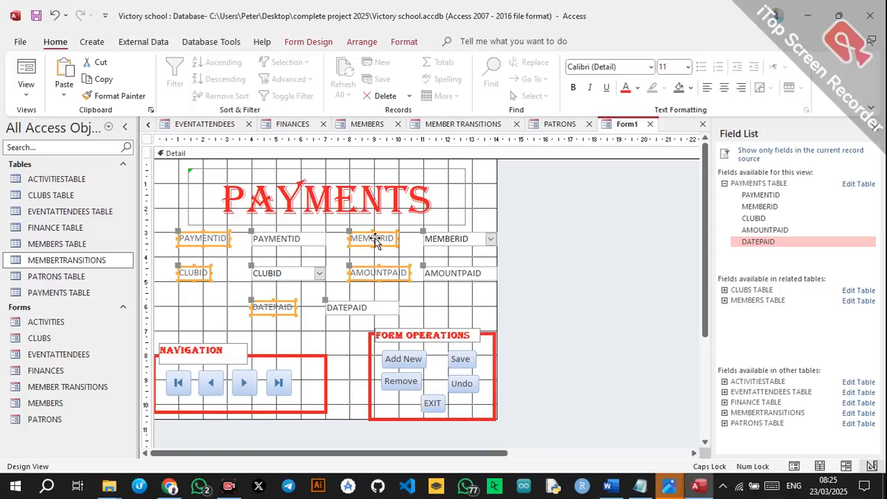
left_click(626, 89)
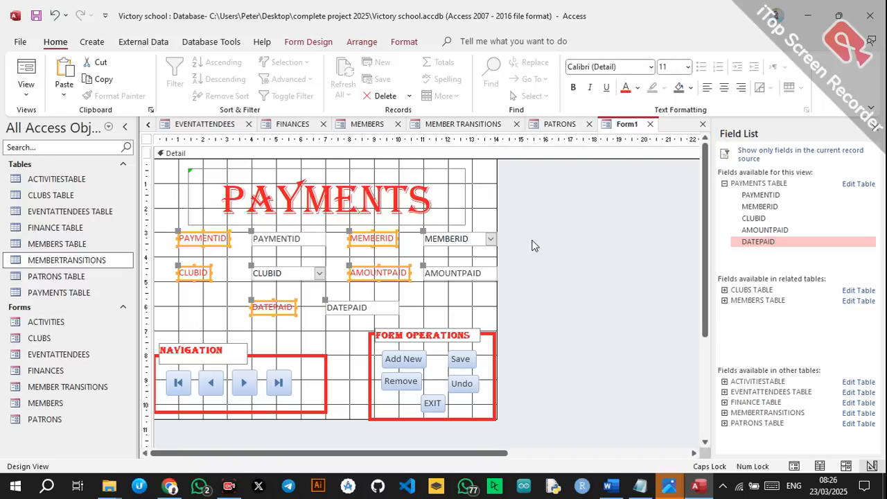
left_click(626, 208)
Set the new form's Pop Up property to Yes in the Property Sheet.
left_click(308, 41)
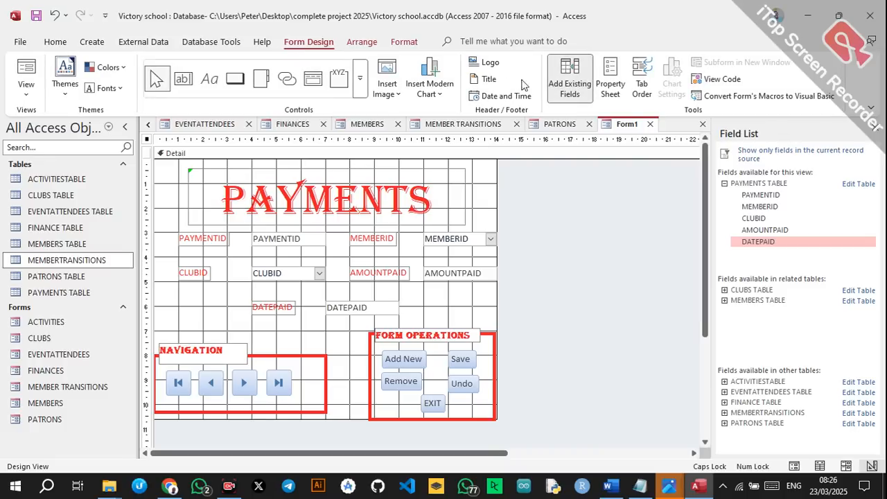
left_click(610, 78)
left_click(860, 224)
left_click(622, 238)
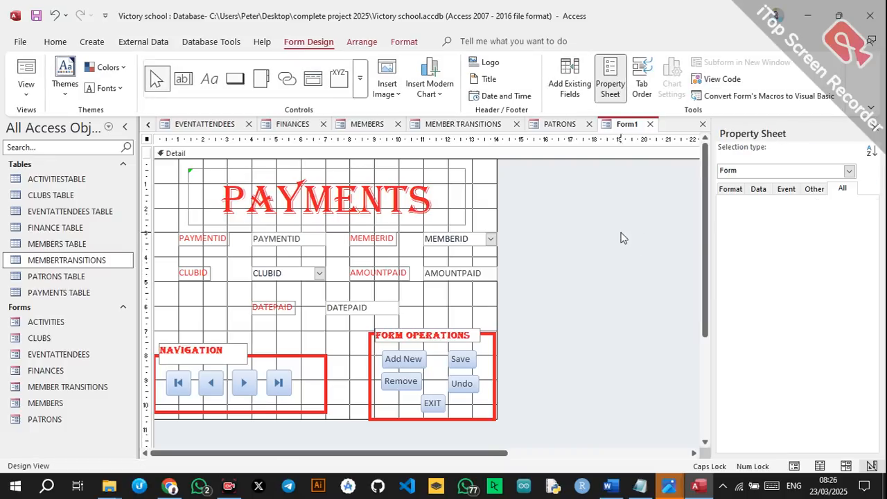
Save the form as PAYMENTS and switch it to Form View.
key("ctrl+s")
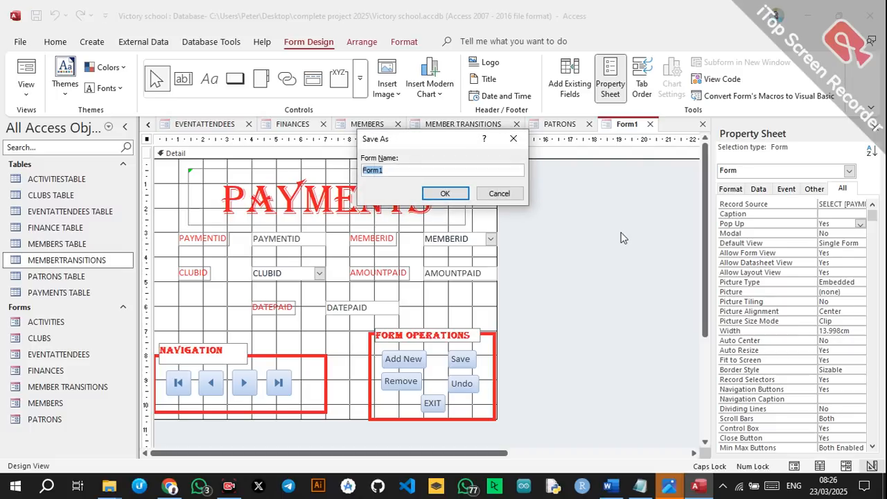
type("PAYMENTS")
left_click(463, 194)
right_click(632, 131)
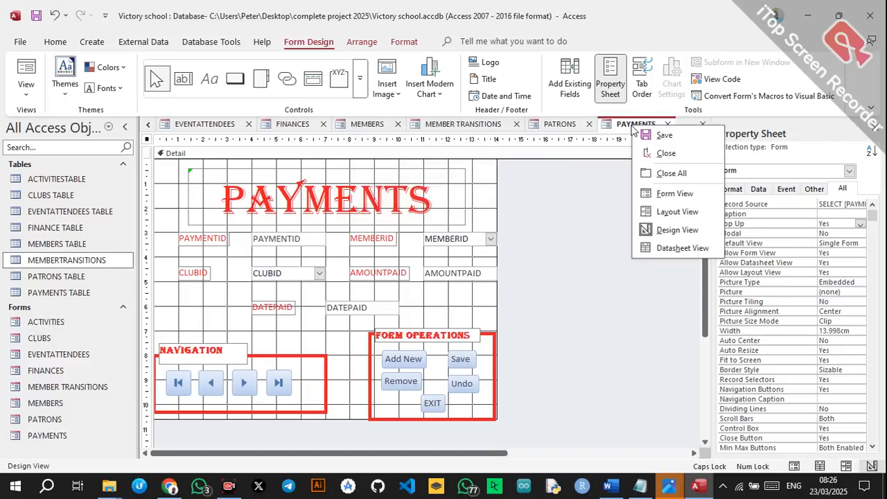
left_click(638, 192)
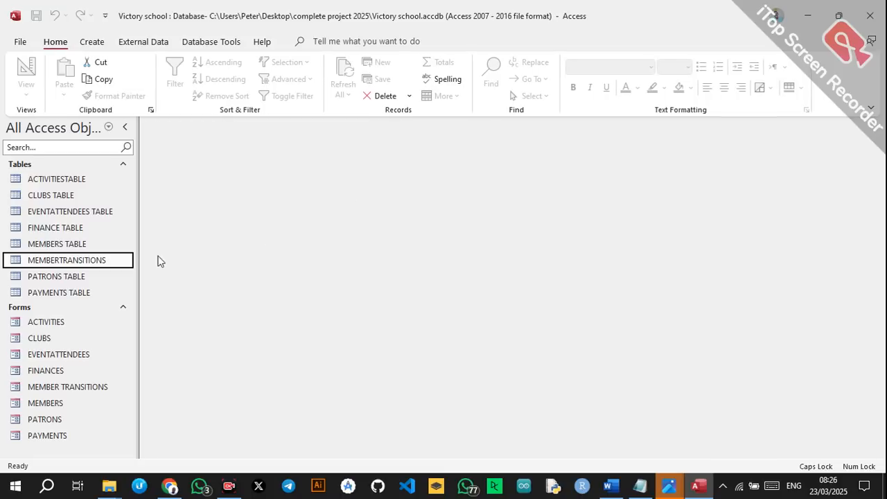
Open and exit the ACTIVITIES and CLUBS forms to check them.
double_click(97, 322)
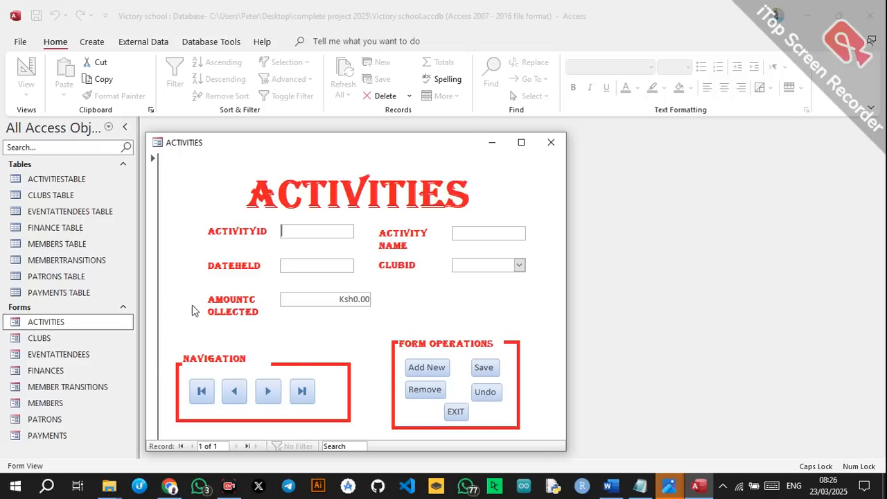
left_click(454, 412)
double_click(39, 340)
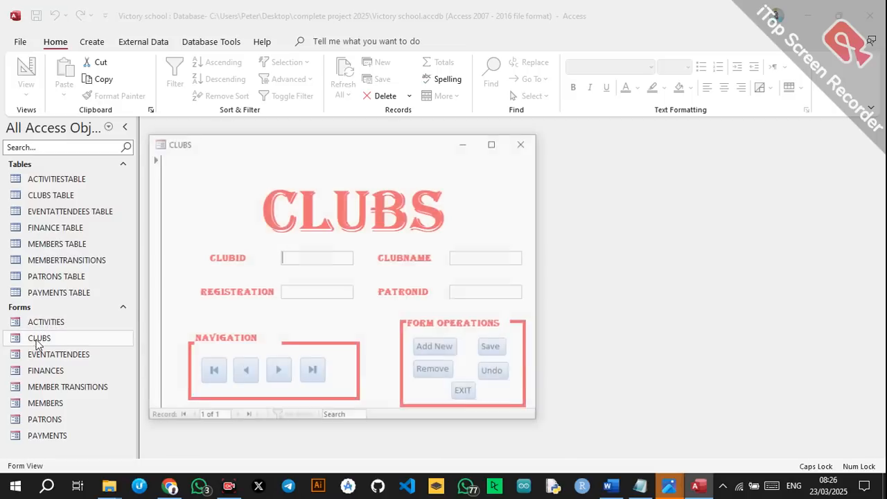
left_click(463, 394)
Open the EVENTATTENDEES form in Design View.
double_click(111, 355)
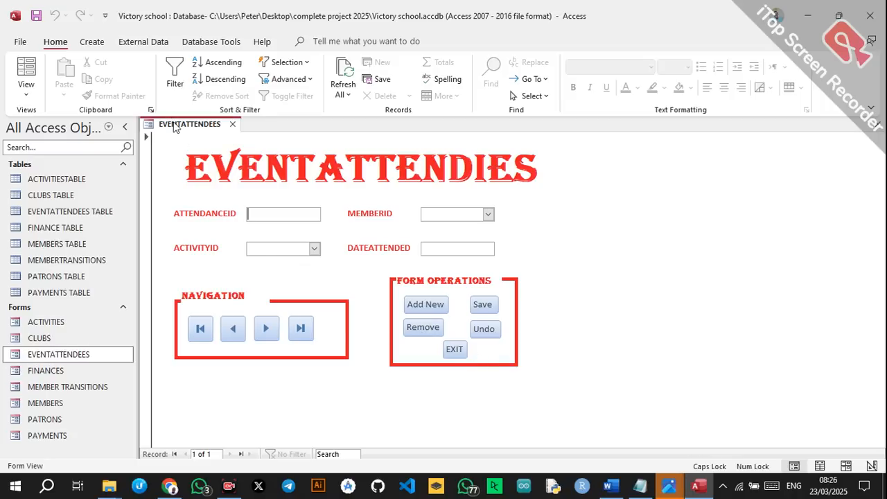
right_click(176, 127)
left_click(212, 228)
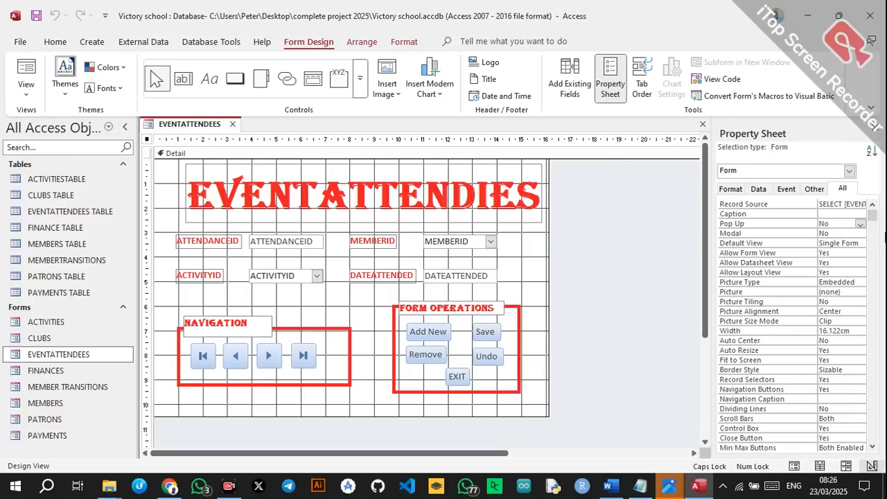
Set EVENTATTENDEES to Pop Up Yes, test it in Form View, and exit.
double_click(826, 224)
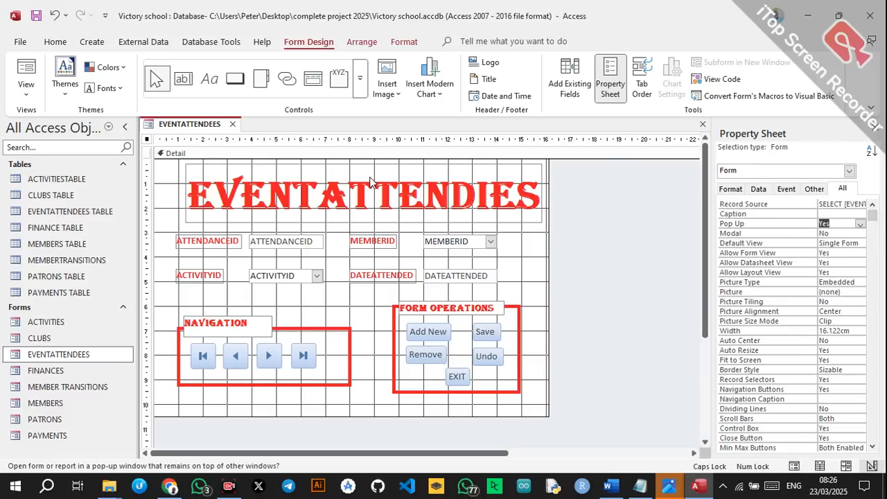
right_click(217, 128)
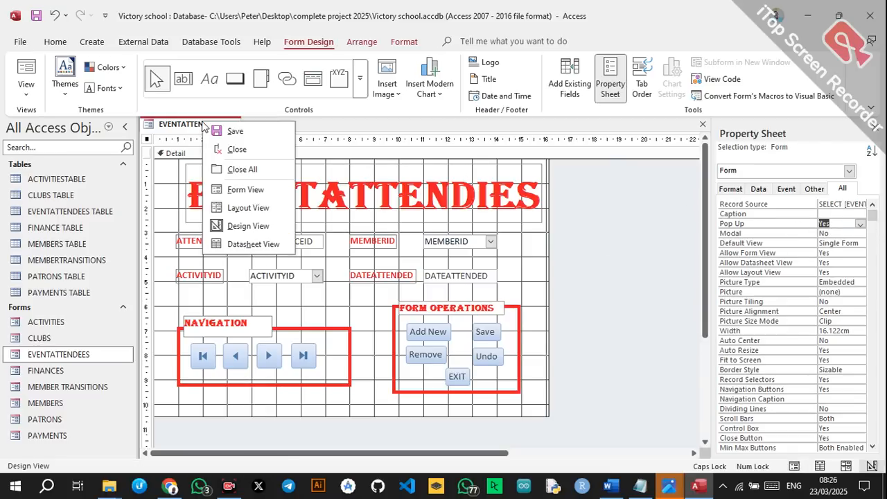
left_click(239, 190)
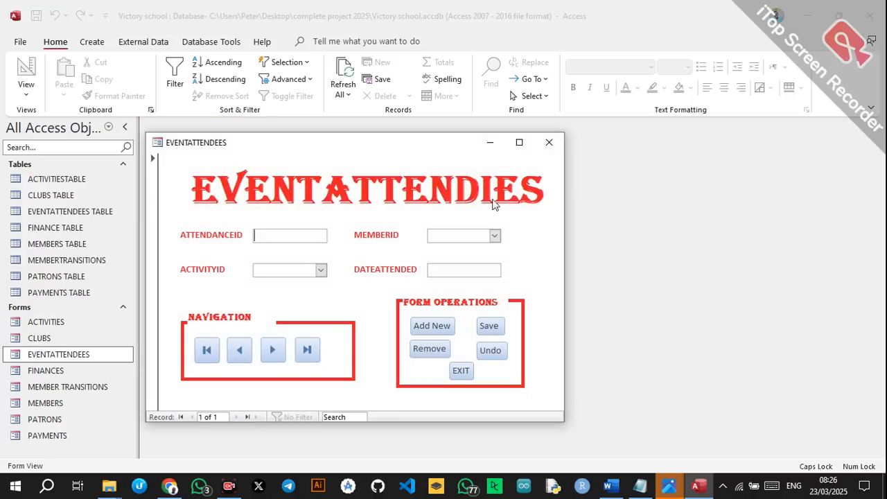
left_click(458, 368)
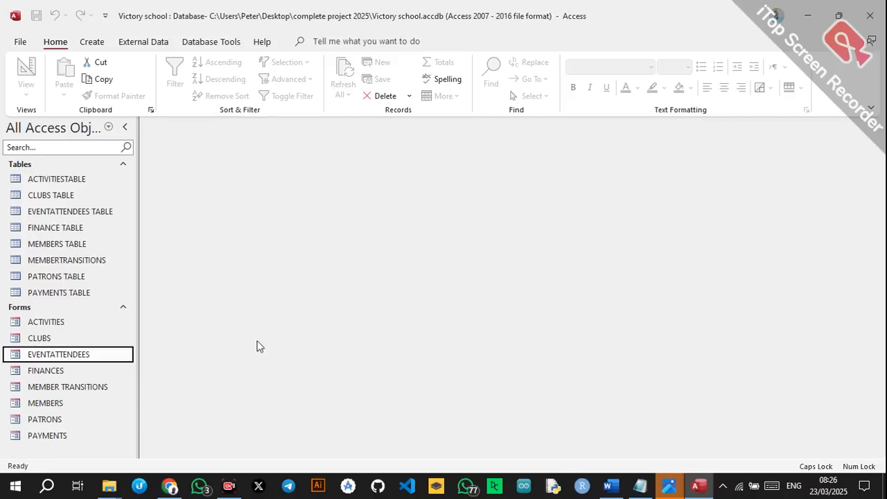
Test FINANCES, MEMBER TRANSITIONS and MEMBERS as pop-ups, then open the PATRONS form.
double_click(79, 370)
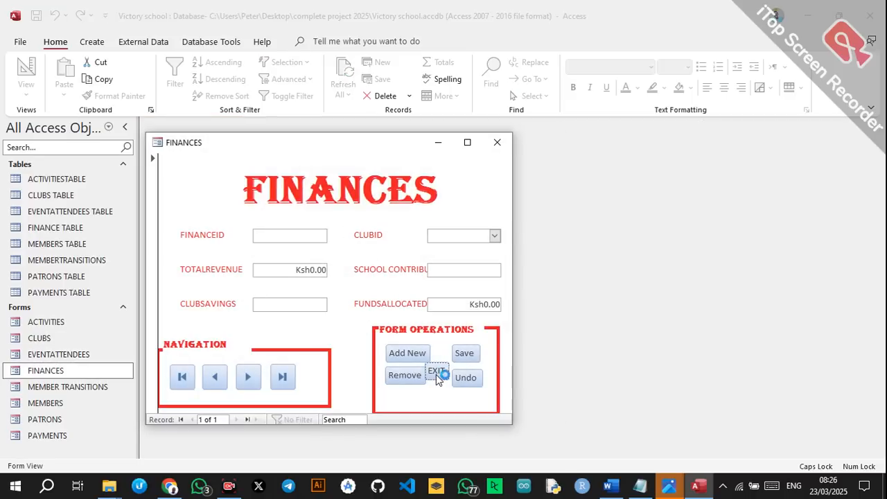
left_click(436, 372)
double_click(48, 390)
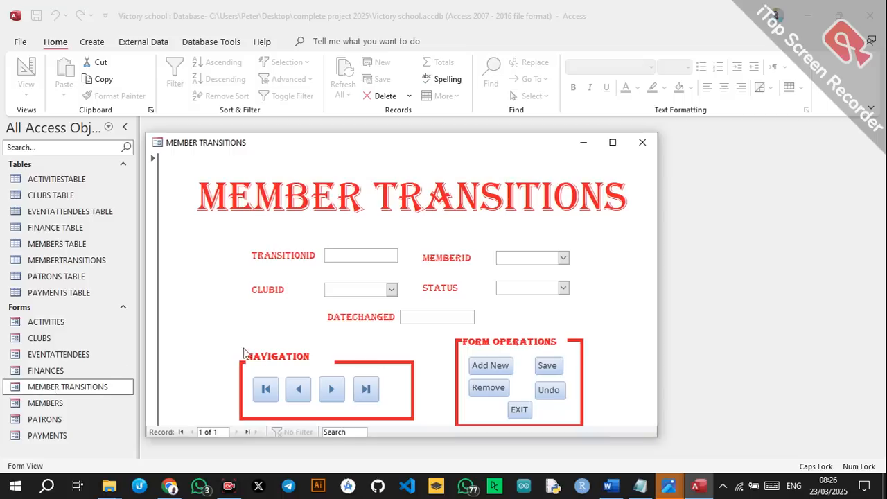
left_click(519, 409)
double_click(95, 404)
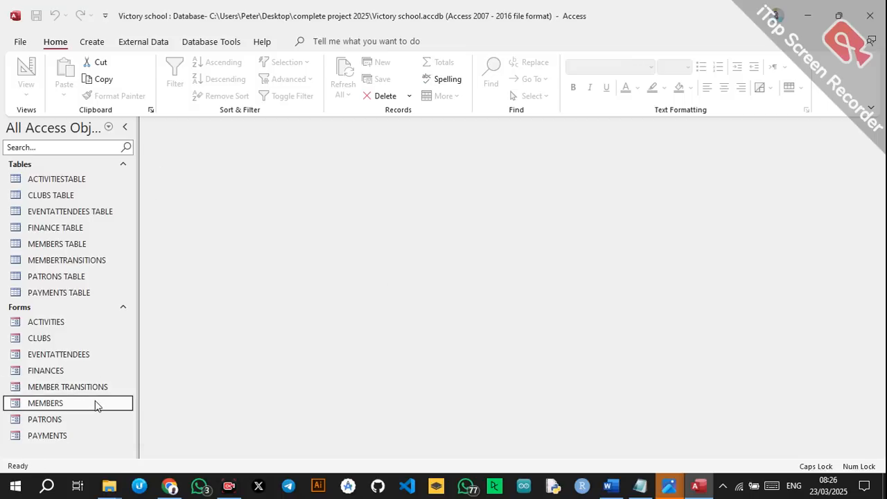
left_click(447, 410)
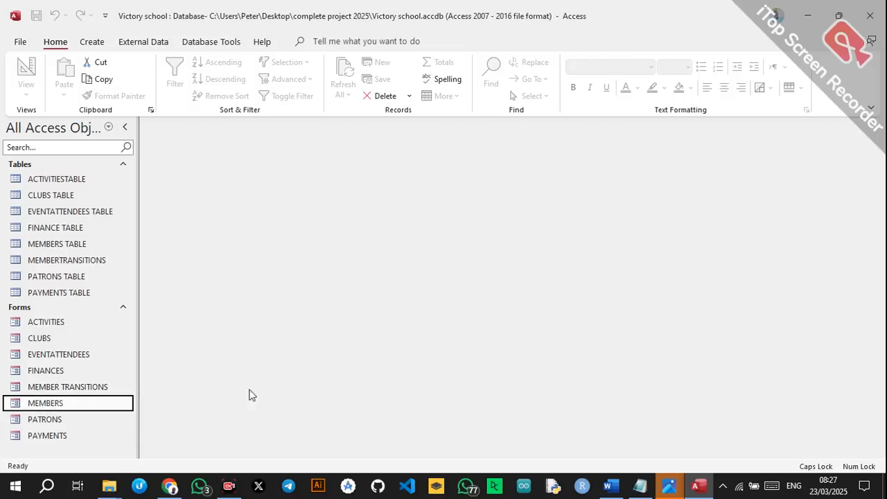
double_click(72, 419)
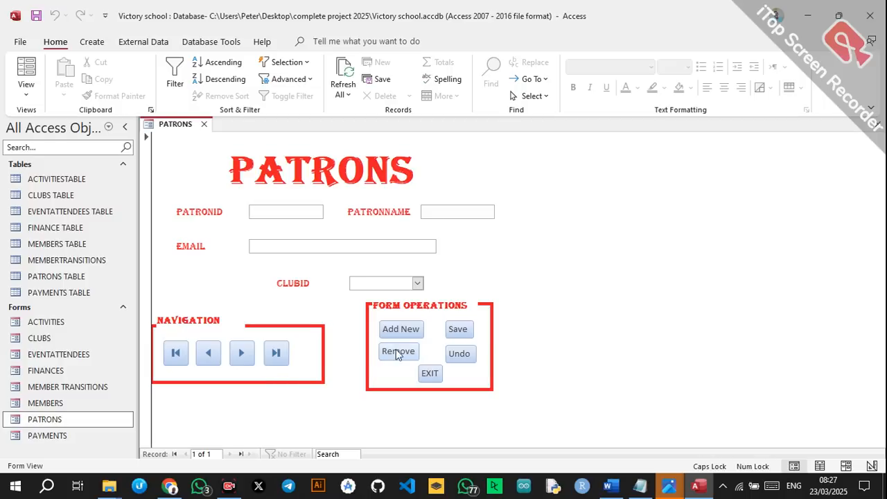
Switch PATRONS to Design View and set its Pop Up property to Yes.
right_click(173, 127)
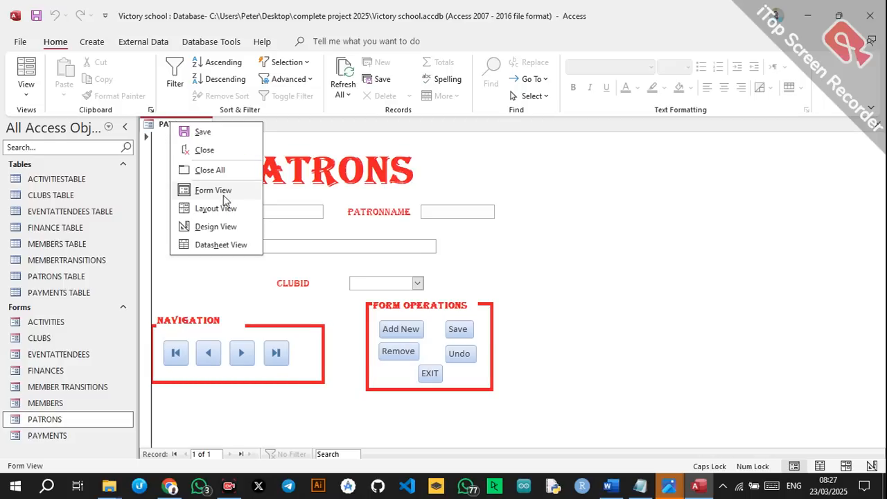
left_click(204, 226)
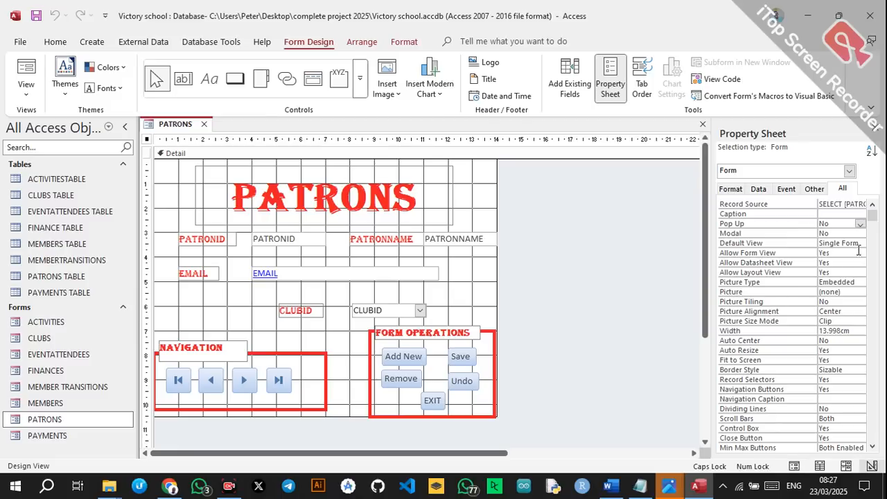
left_click(860, 224)
left_click(831, 233)
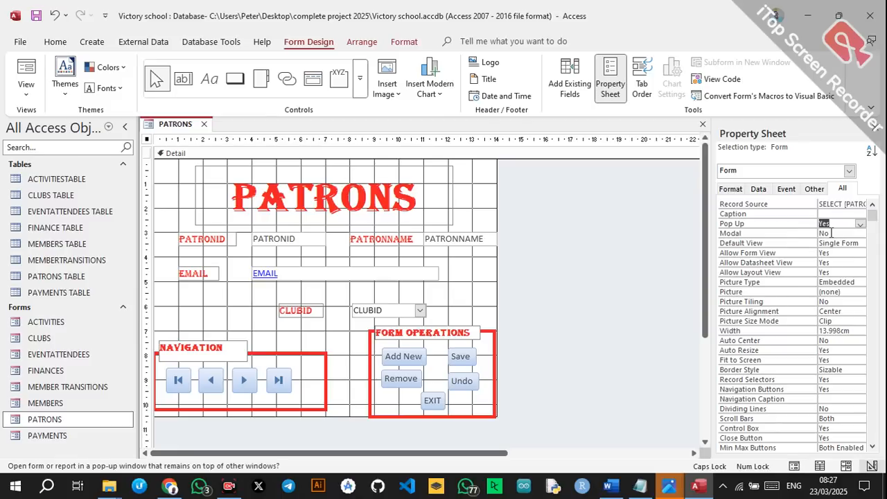
left_click(507, 235)
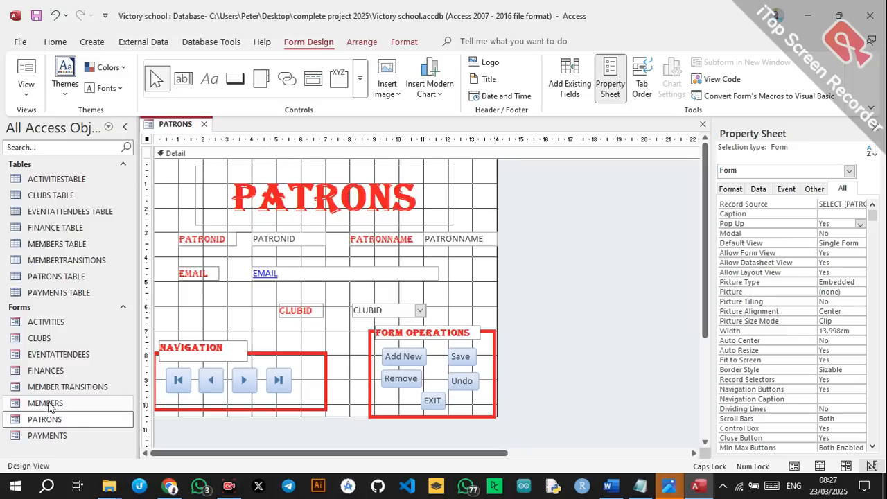
Check that PAYMENTS opens as a pop-up, then close the PATRONS design.
double_click(48, 436)
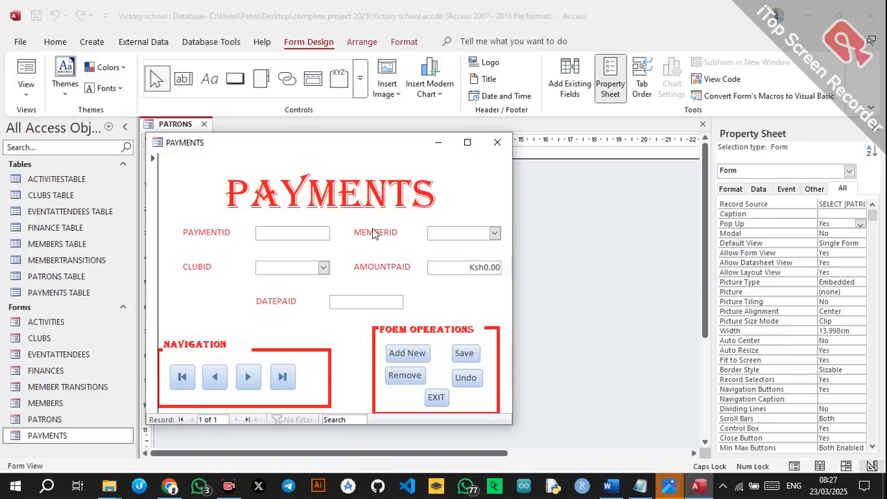
left_click(434, 398)
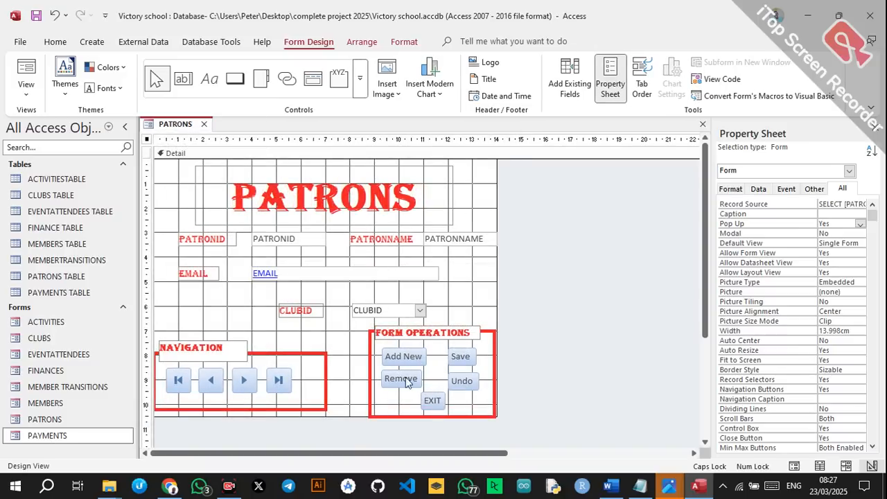
left_click(700, 126)
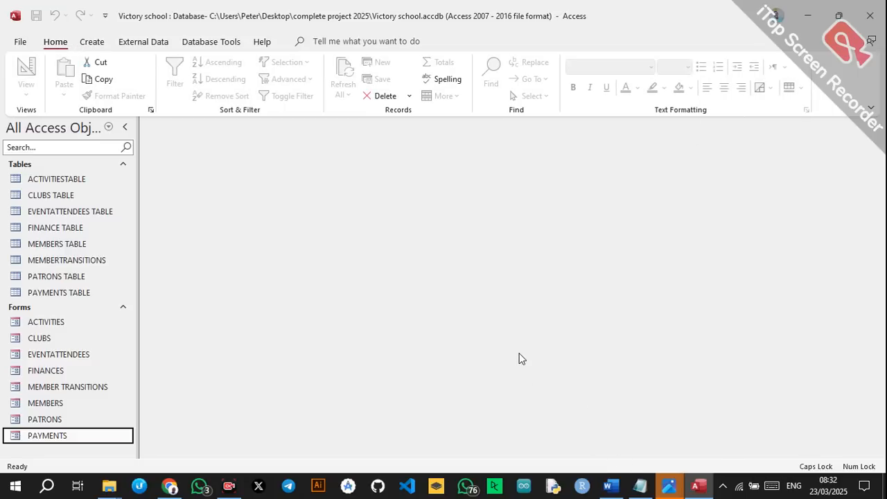
Enter ACTIVITYID A001, name PARTY, date held 11 March 2025 in ACTIVITIES, then exit.
double_click(127, 324)
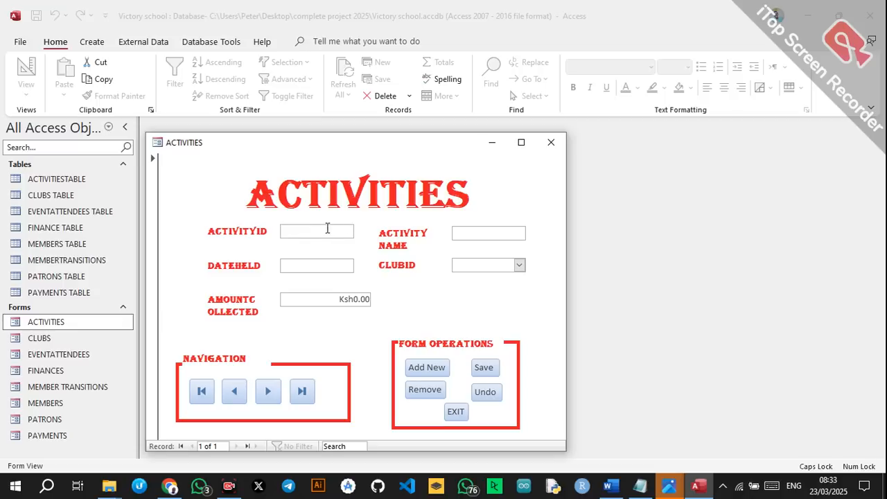
type("A")
type("001")
type("PART")
type("Y")
left_click(350, 265)
left_click(361, 264)
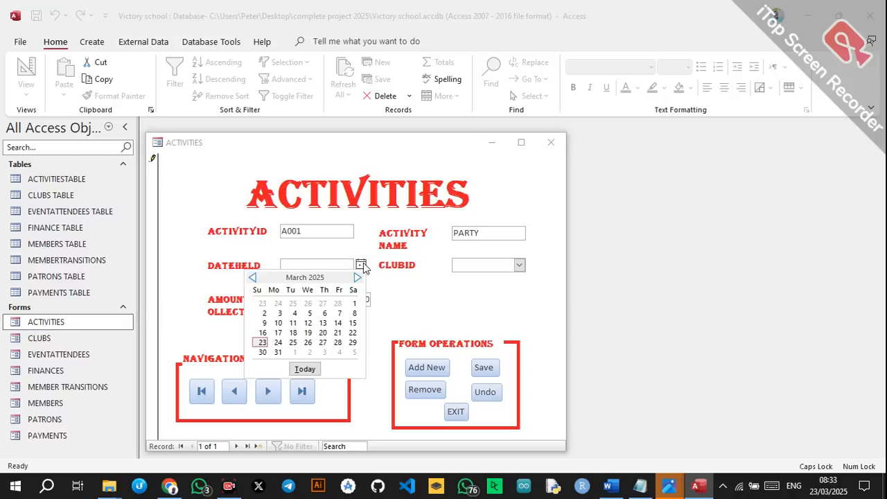
left_click(293, 323)
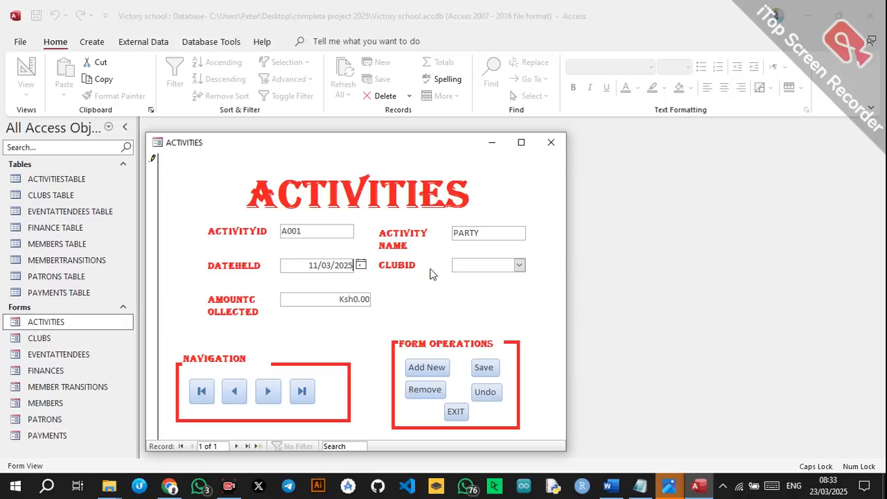
left_click(518, 266)
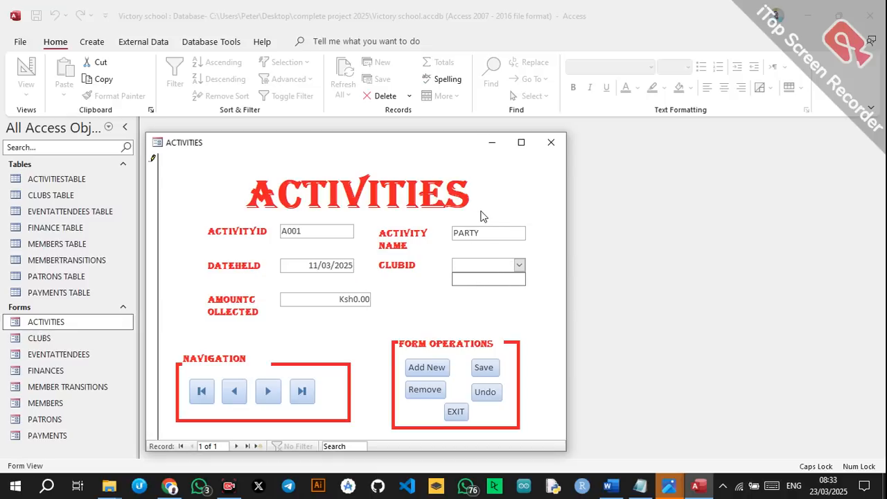
left_click(455, 411)
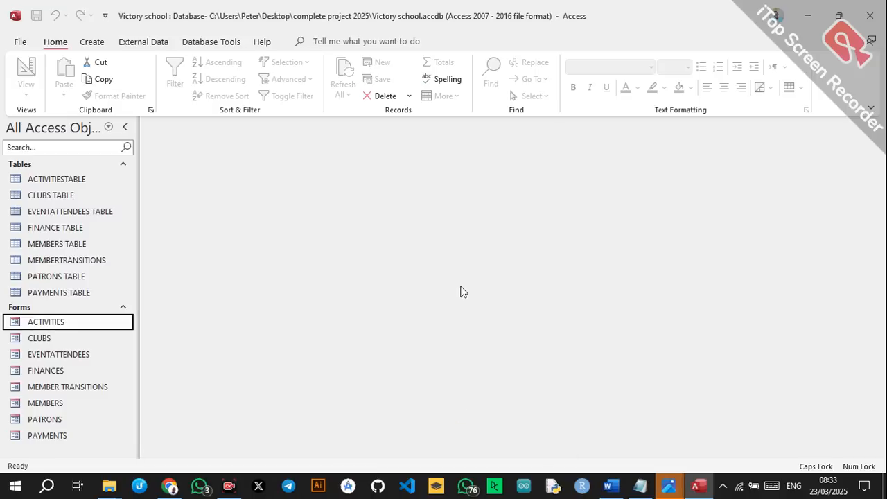
Open CLUBS and save club C001 named Debate.
double_click(50, 339)
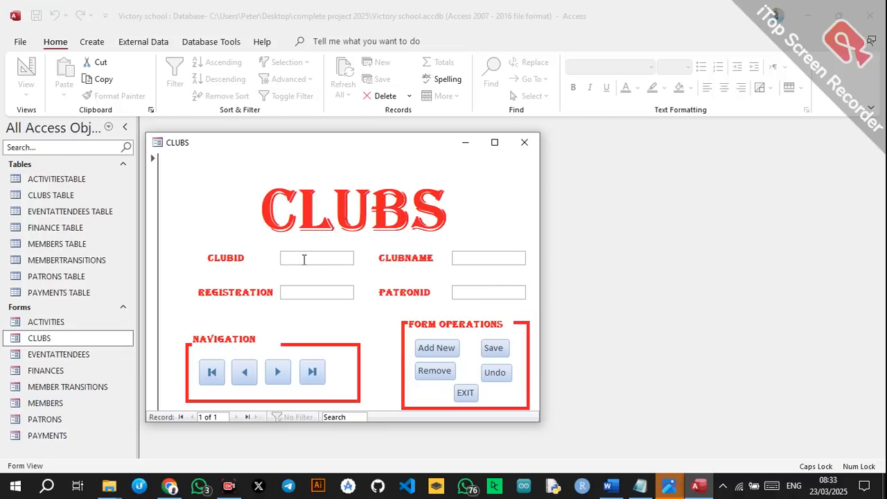
type("C001")
left_click(459, 261)
type("D")
key("Caps_Lock")
type("ebate")
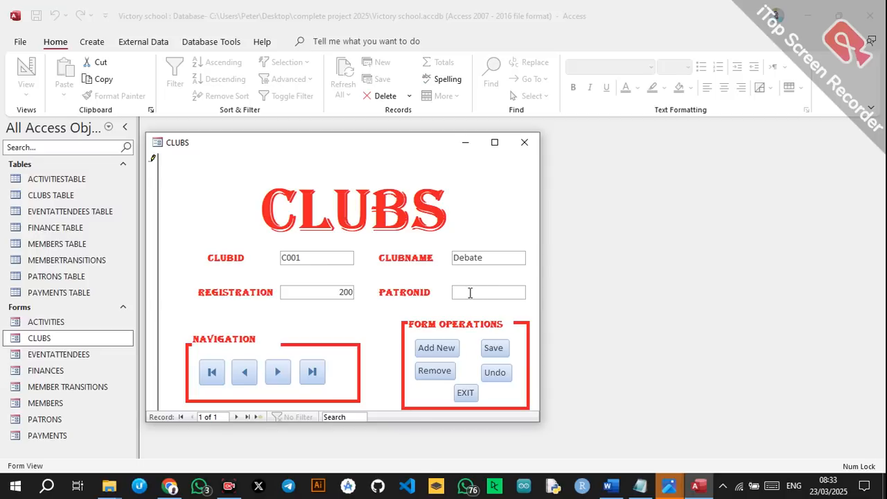
left_click(517, 257)
left_click(458, 296)
left_click(495, 348)
Add and save club C002 named Chess.
left_click(437, 350)
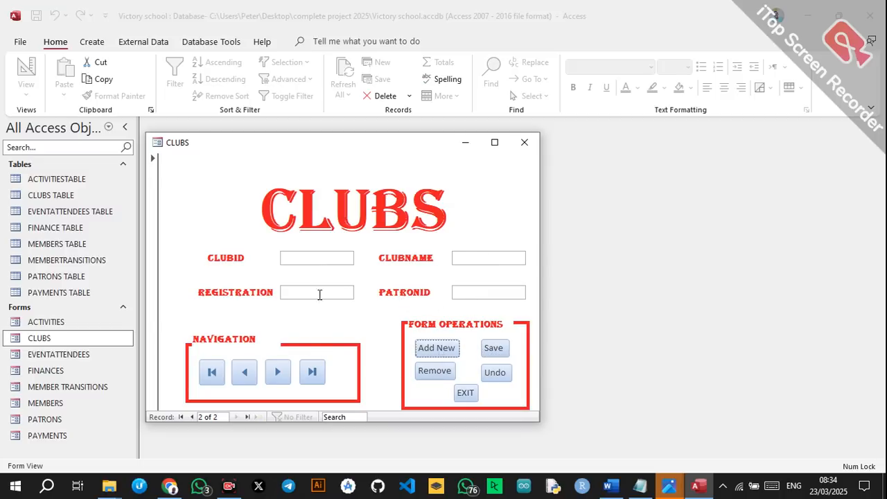
left_click(292, 256)
key("Caps_Lock")
type("C002")
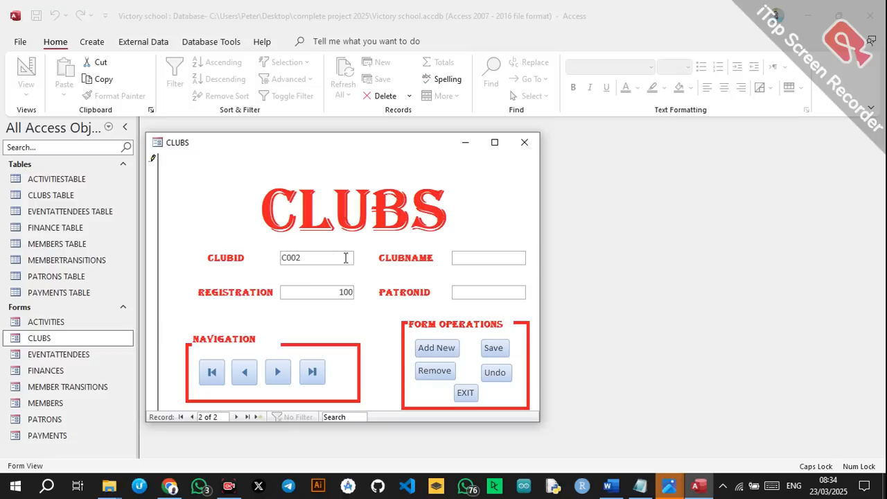
left_click(455, 256)
type("C")
key("Caps_Lock")
type("hess")
left_click(490, 352)
Add and save club C003 named Music.
left_click(439, 349)
left_click(330, 262)
key("Caps_Lock")
type("C003N")
key("BackSpace")
type("M")
key("Caps_Lock")
type("usic")
left_click(465, 289)
left_click(500, 355)
Start a new club record with CLUBID C004.
left_click(438, 349)
type("Science")
key("BackSpace")
key("BackSpace")
key("BackSpace")
key("BackSpace")
key("BackSpace")
key("BackSpace")
key("BackSpace")
key("Caps_Lock")
type("C00")
type("0")
key("BackSpace")
type("4")
left_click(486, 256)
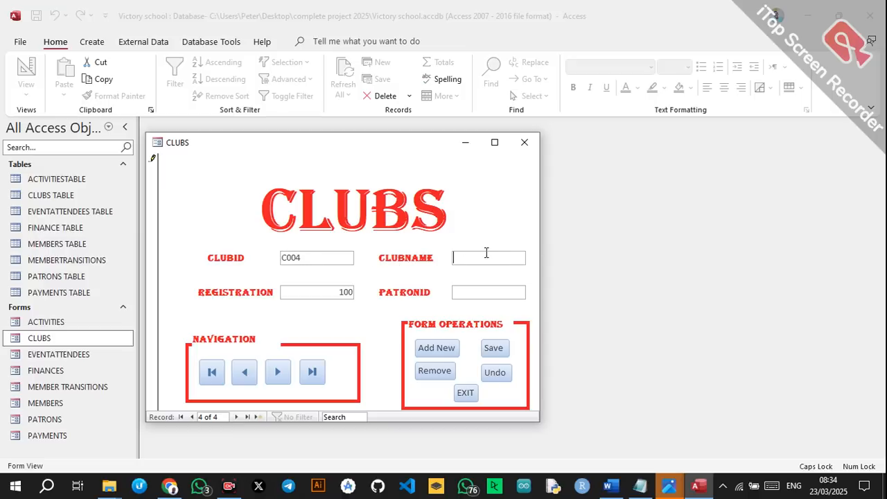
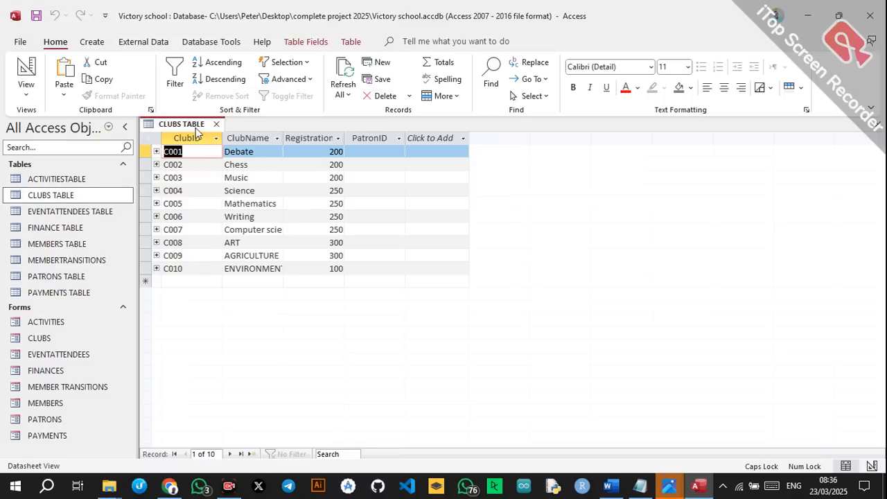
Close the CLUBS TABLE datasheet tab, leaving no objects open.
left_click(216, 125)
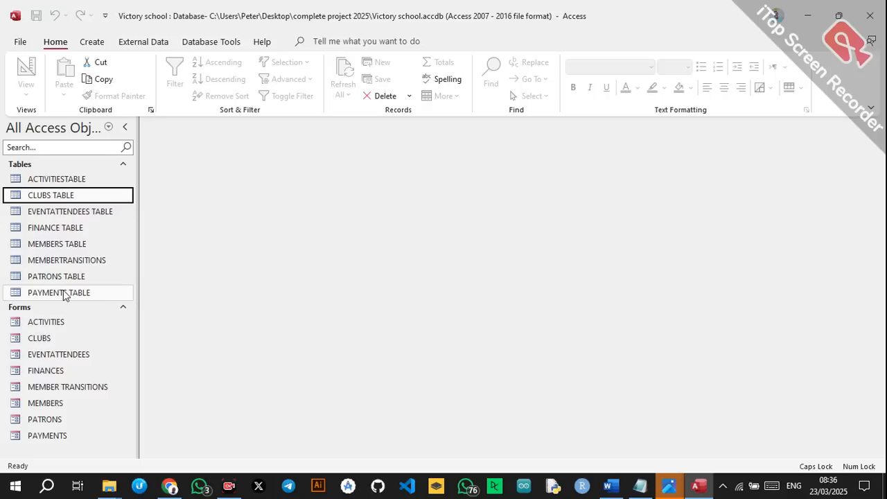
In the PATRONS form, enter patron P001 with an e-mail and club C001, and save.
double_click(46, 421)
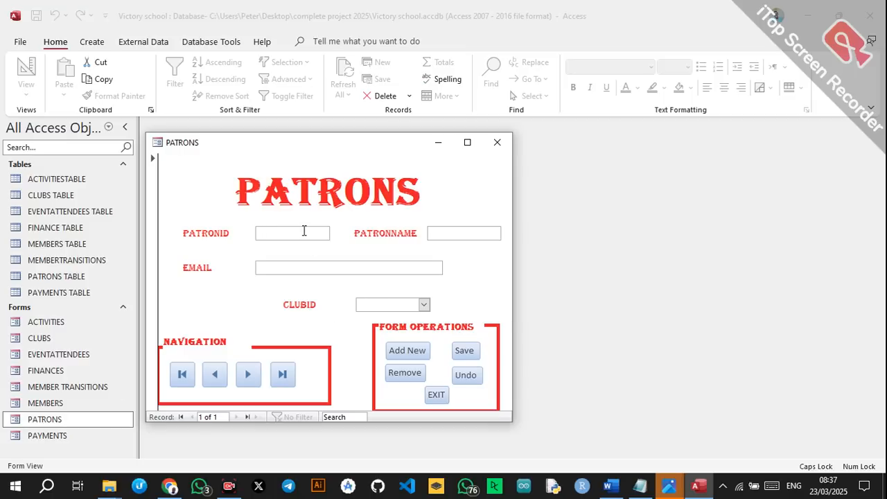
type("P001")
left_click(434, 266)
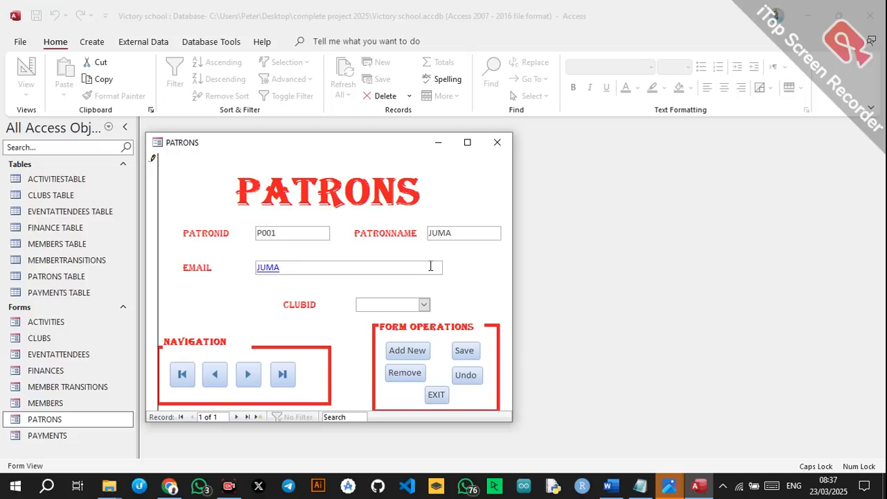
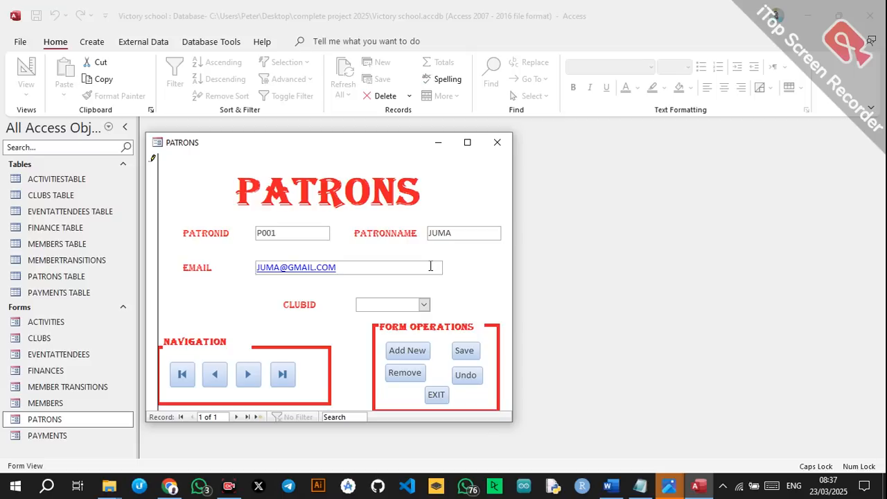
left_click(424, 304)
left_click(389, 319)
left_click(457, 350)
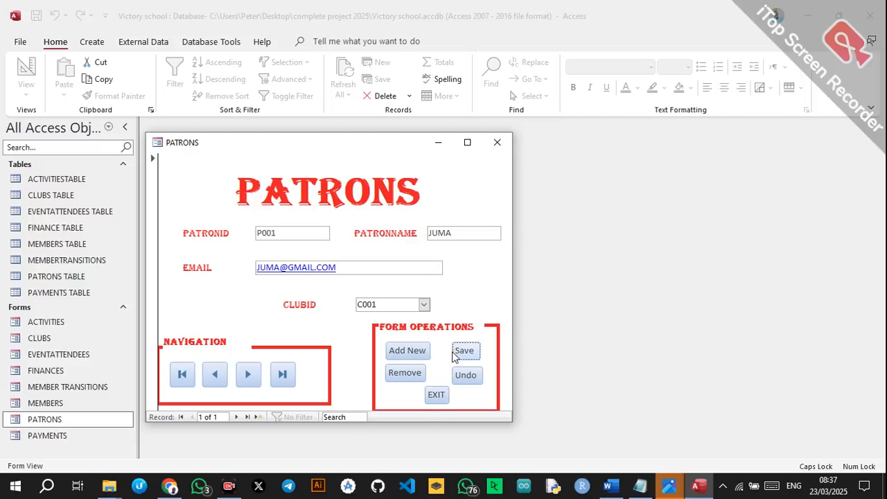
left_click(416, 355)
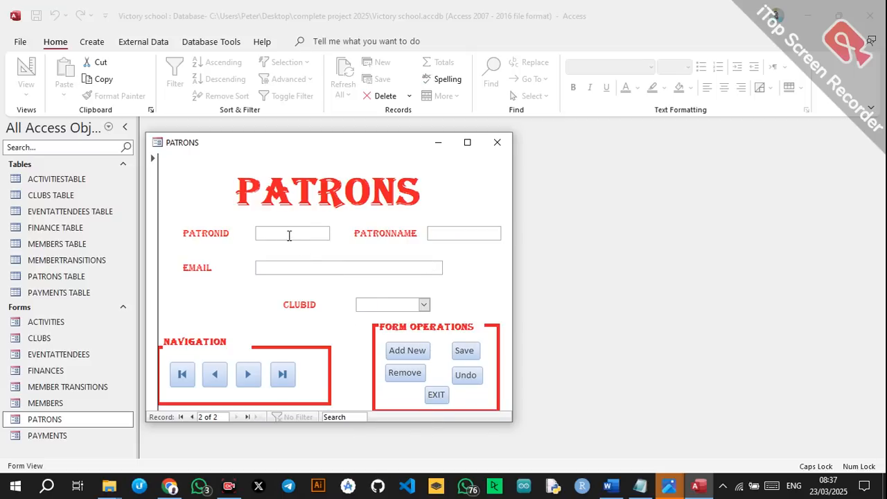
Add patron P002 with an e-mail and club C002, and save it.
type("P002")
left_click(381, 267)
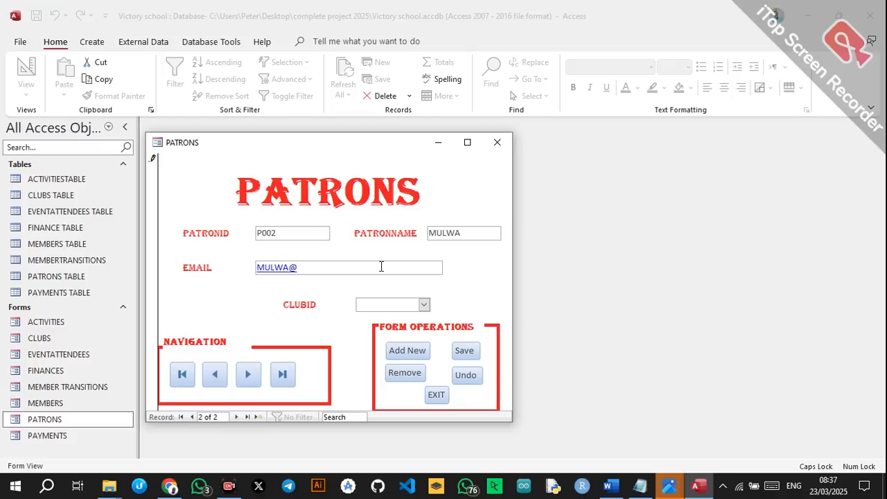
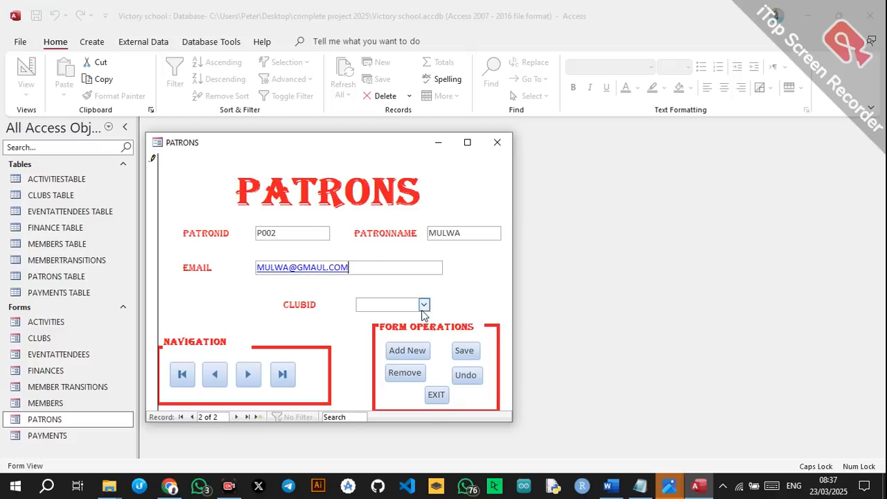
left_click(424, 305)
left_click(389, 330)
left_click(458, 350)
left_click(407, 351)
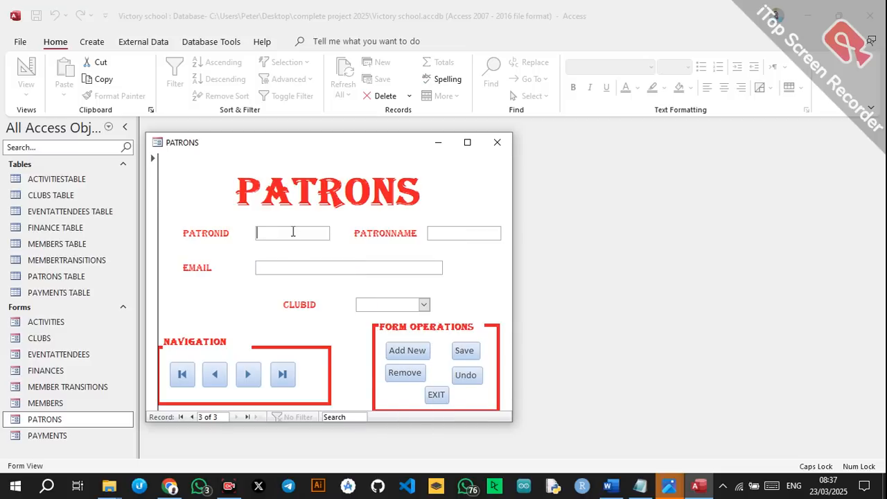
Enter patron P003 with name, e-mail and club C003, then move to a blank record.
type("O")
left_click(445, 232)
left_click(405, 268)
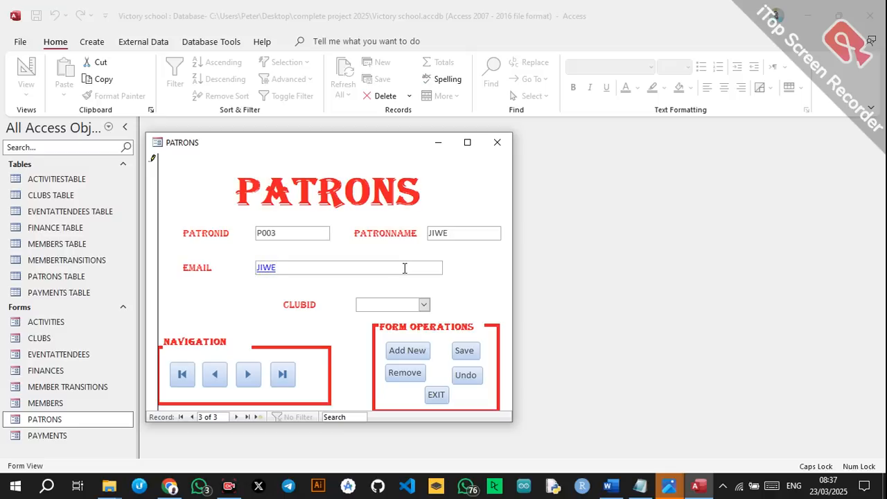
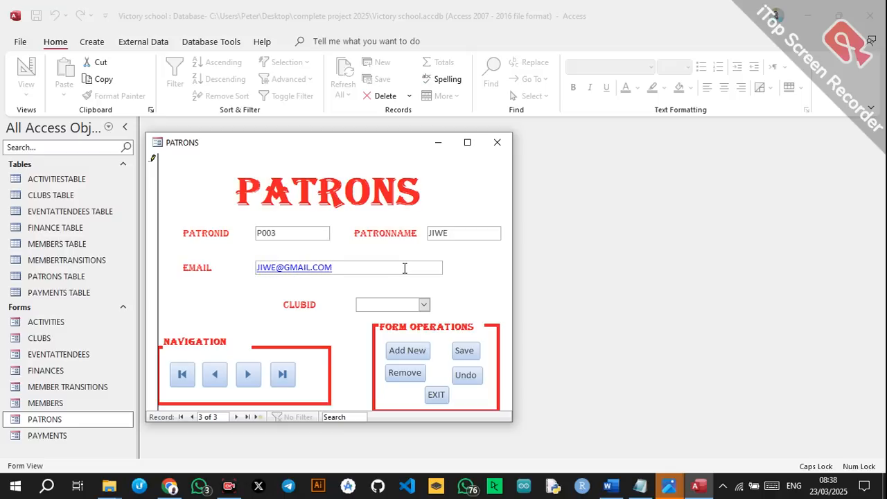
left_click(424, 305)
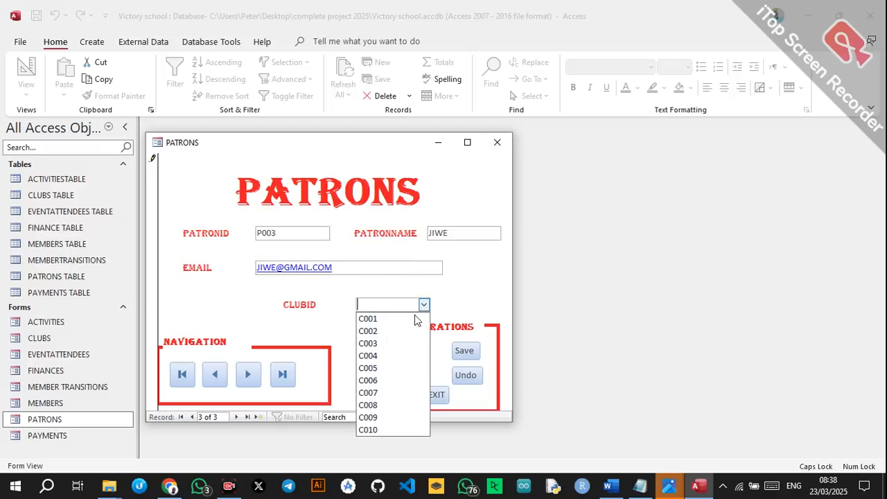
left_click(382, 344)
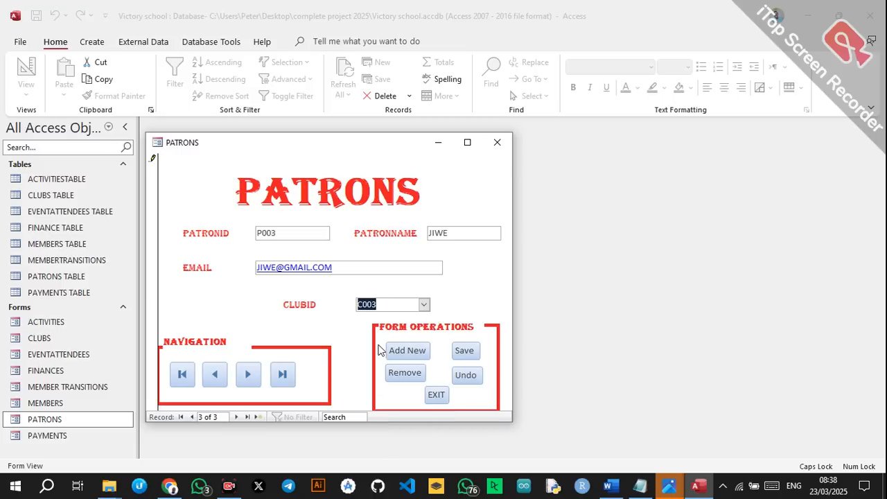
left_click(424, 354)
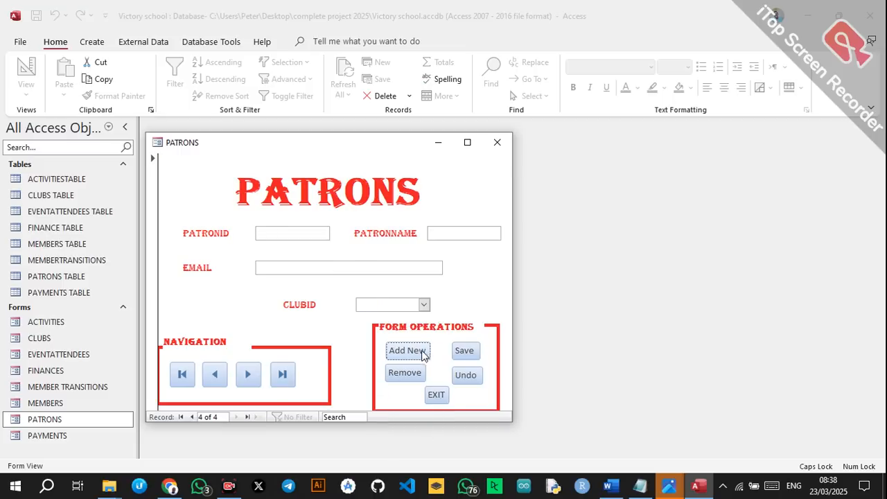
Add patron P004 with name, e-mail and a club ID, and save it.
left_click(322, 230)
type("P004")
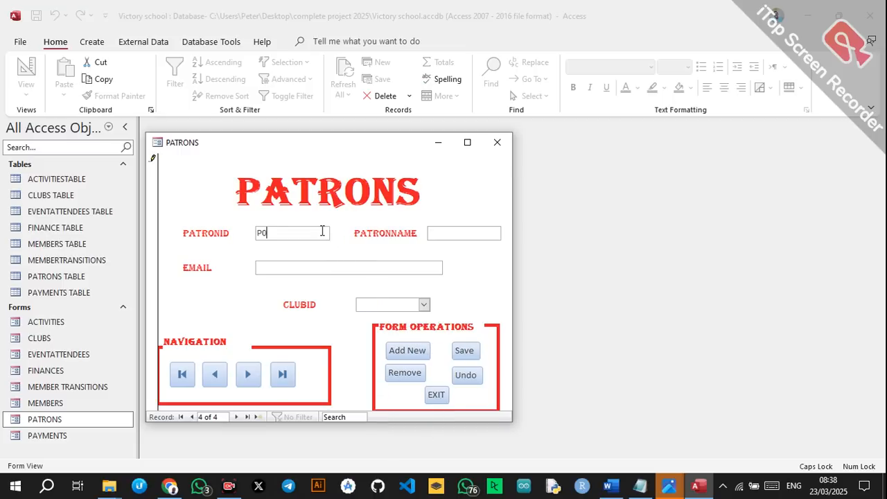
left_click(452, 237)
left_click(402, 267)
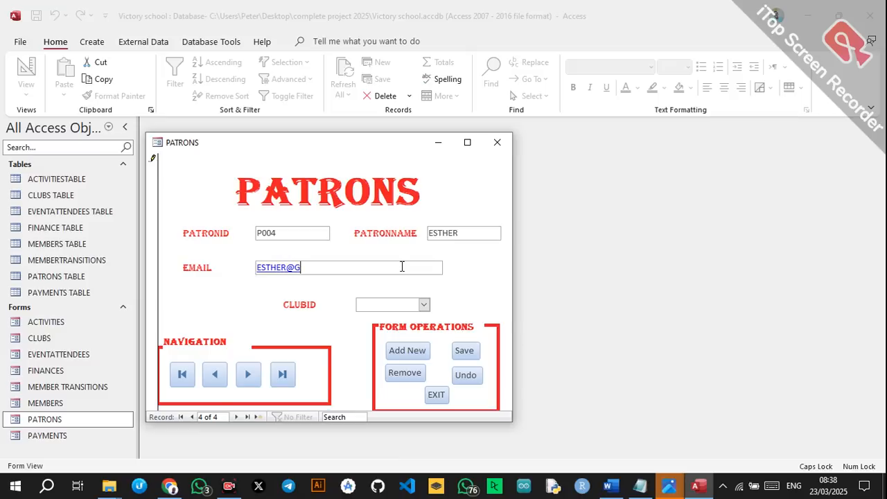
left_click(425, 304)
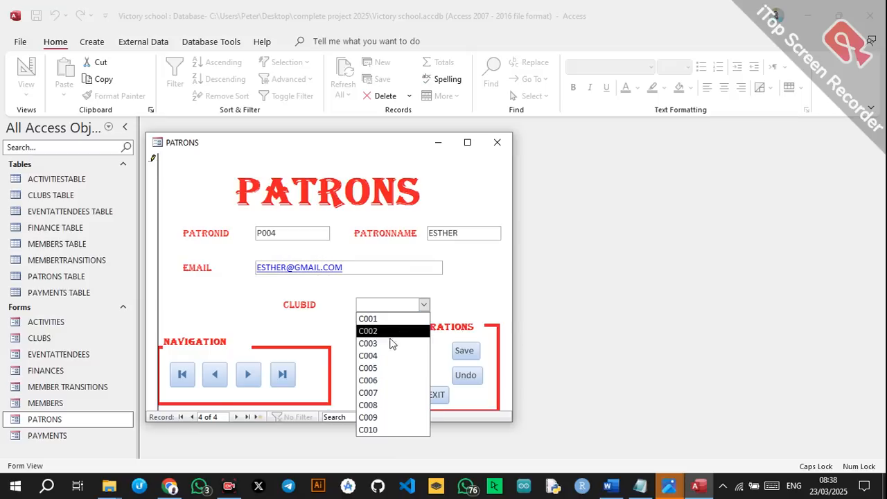
left_click(382, 356)
left_click(463, 350)
left_click(415, 355)
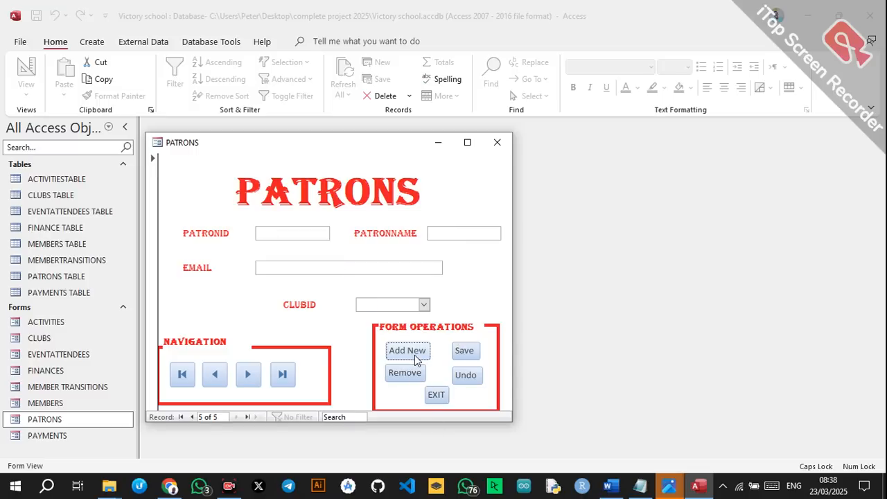
Add patron P005 with name, e-mail and club C005, and save it.
type("P005")
left_click(449, 233)
type("ANCY@")
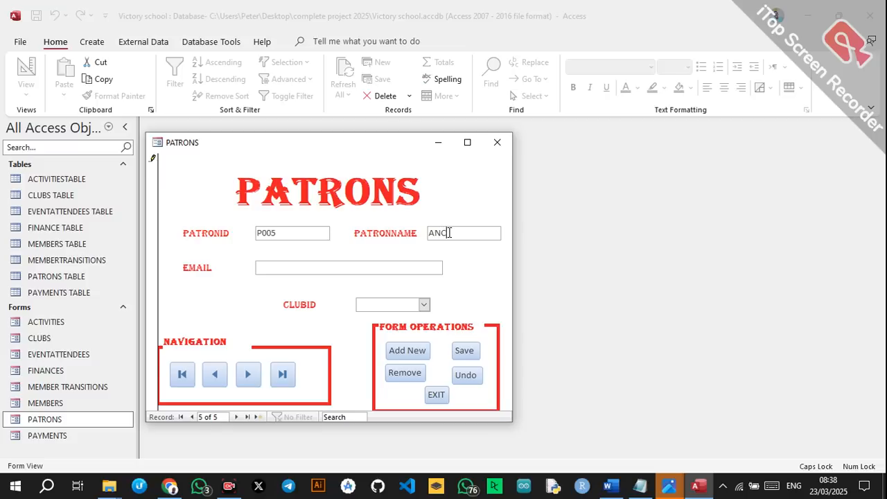
left_click(407, 261)
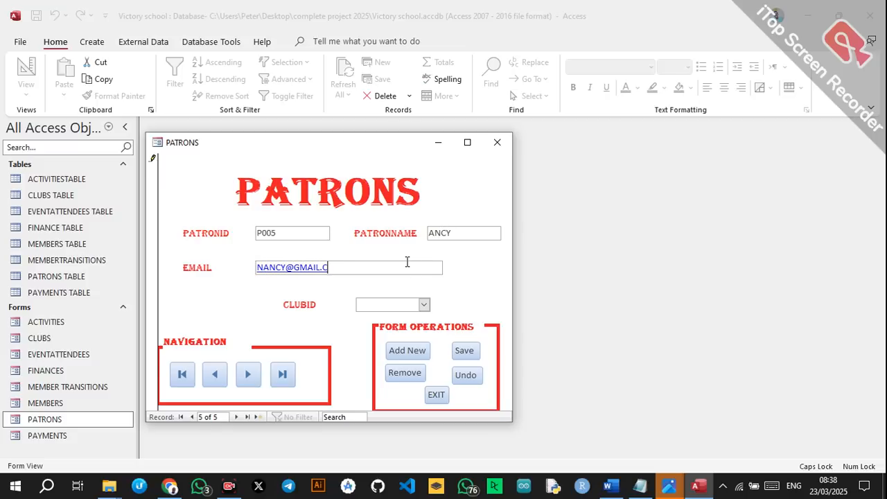
left_click(424, 303)
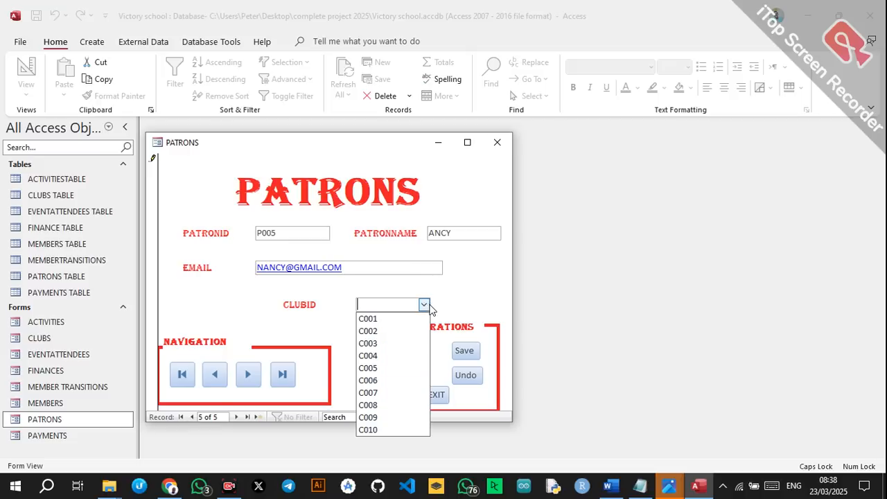
left_click(386, 366)
left_click(464, 350)
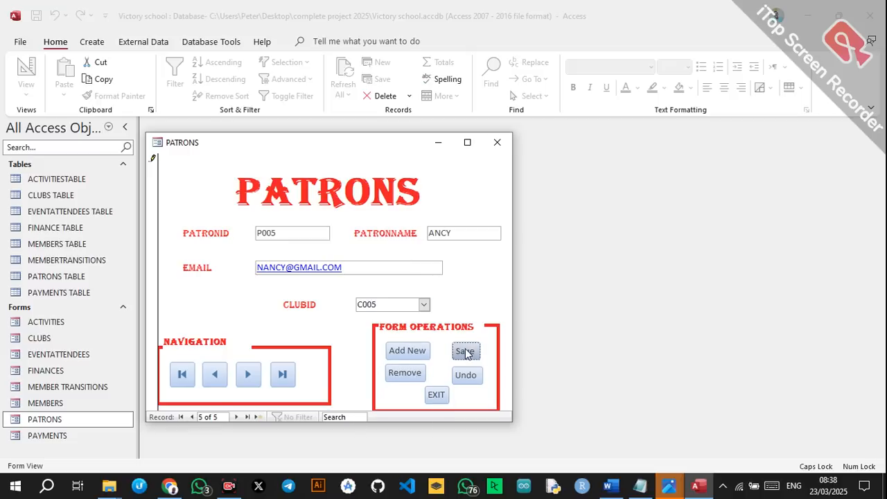
left_click(416, 351)
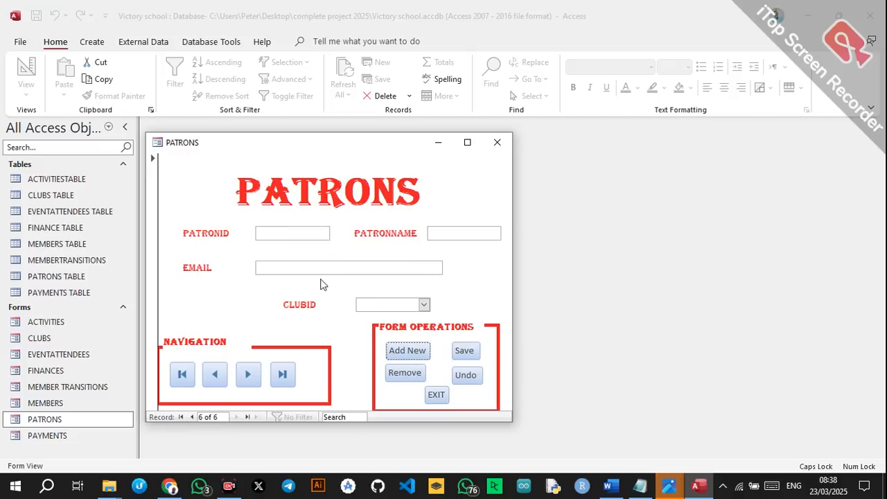
Add patron P006 with an e-mail and club C007, save it, and exit the form.
left_click(301, 232)
type("P006")
left_click(380, 268)
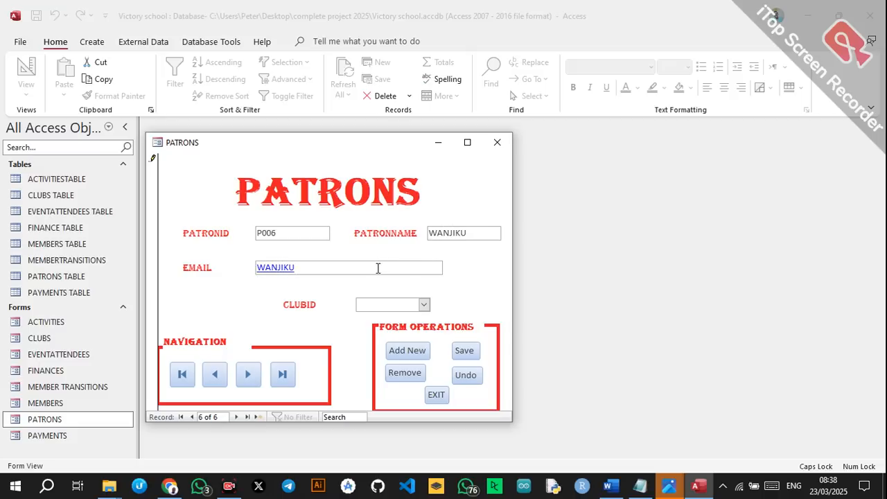
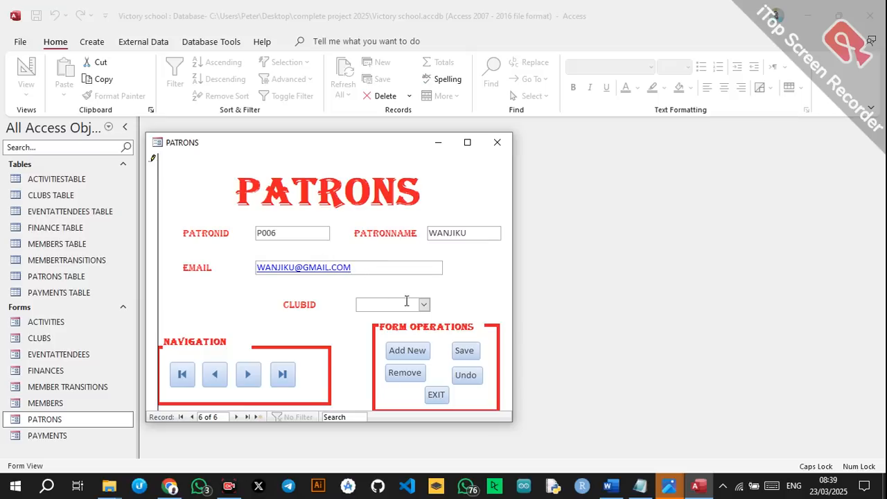
left_click(424, 305)
left_click(387, 393)
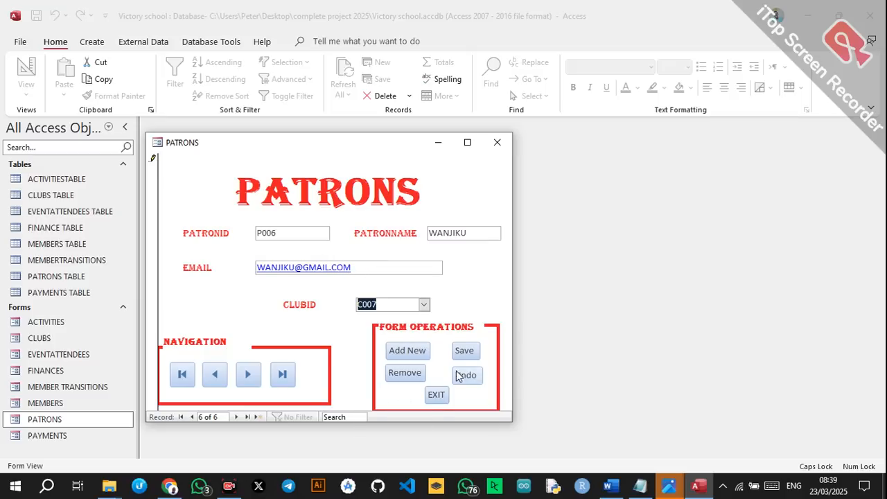
left_click(462, 354)
left_click(437, 394)
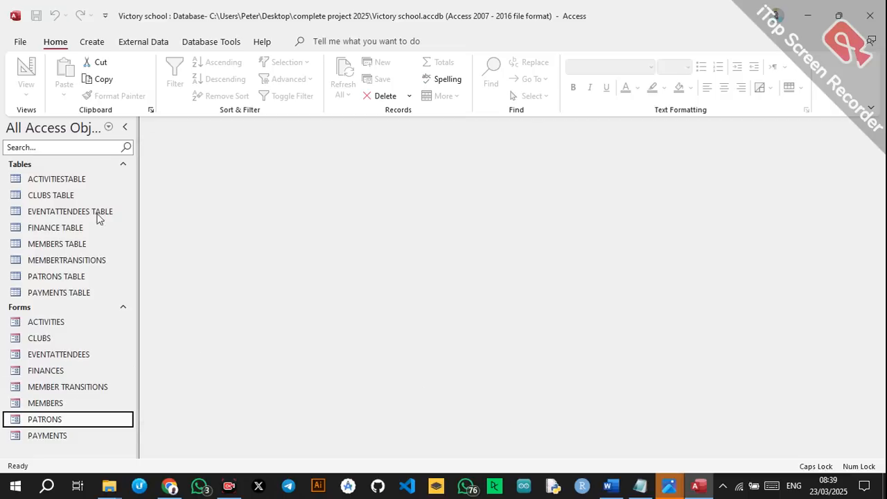
Open CLUBS TABLE in Design View and set PatronID's data type to Lookup Wizard.
left_click(77, 198)
right_click(76, 199)
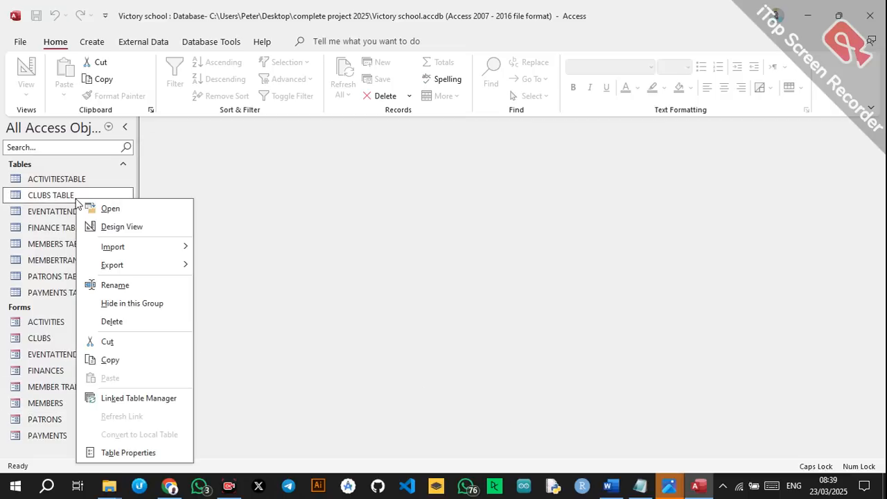
left_click(122, 227)
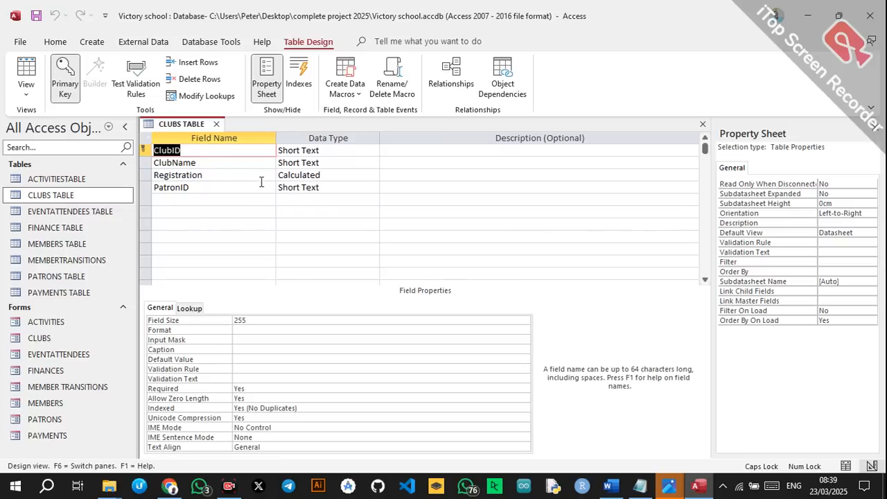
left_click(307, 185)
left_click(374, 188)
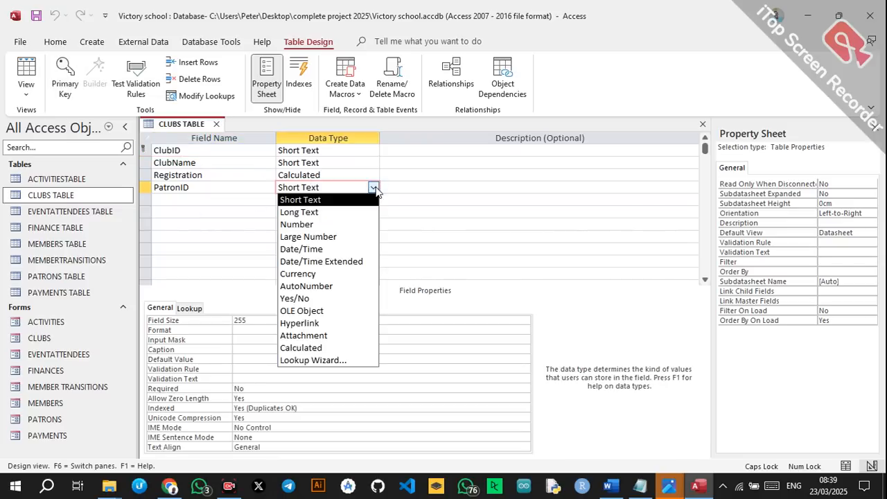
left_click(303, 360)
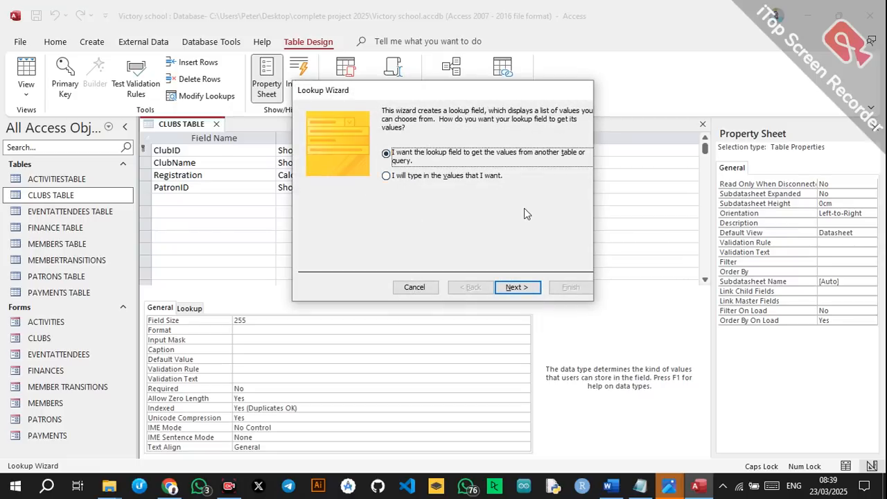
Make PatronID look up PATRONID from PATRONS TABLE, save the table, and close the design.
left_click(514, 286)
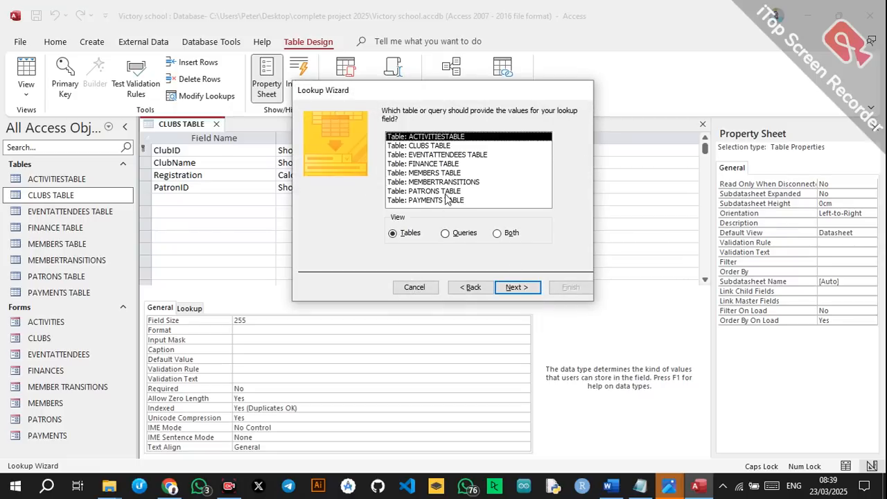
left_click(431, 193)
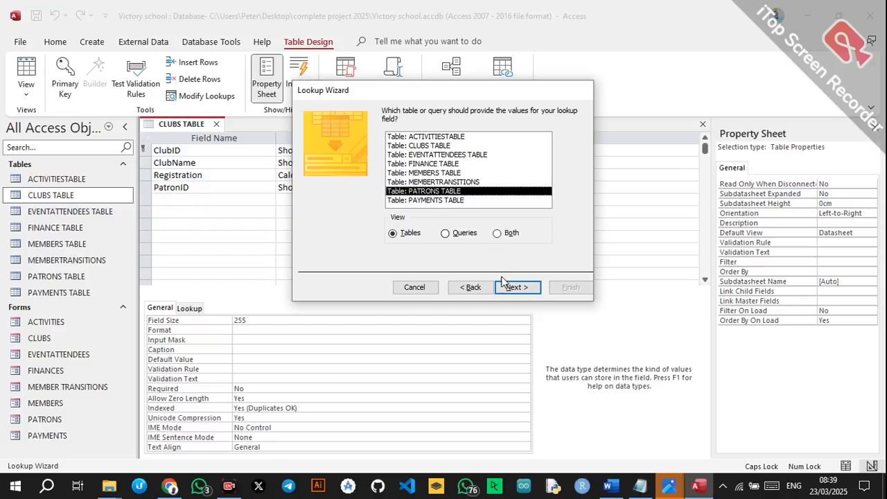
left_click(507, 281)
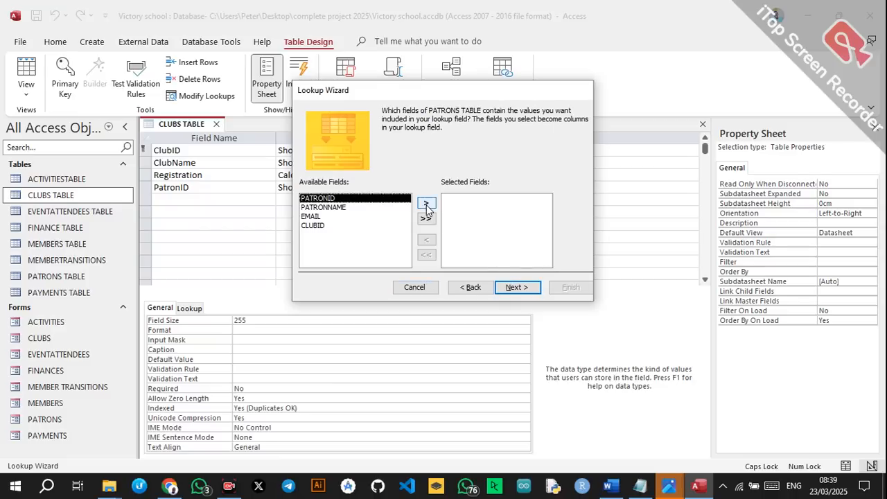
left_click(426, 203)
left_click(538, 291)
left_click(535, 289)
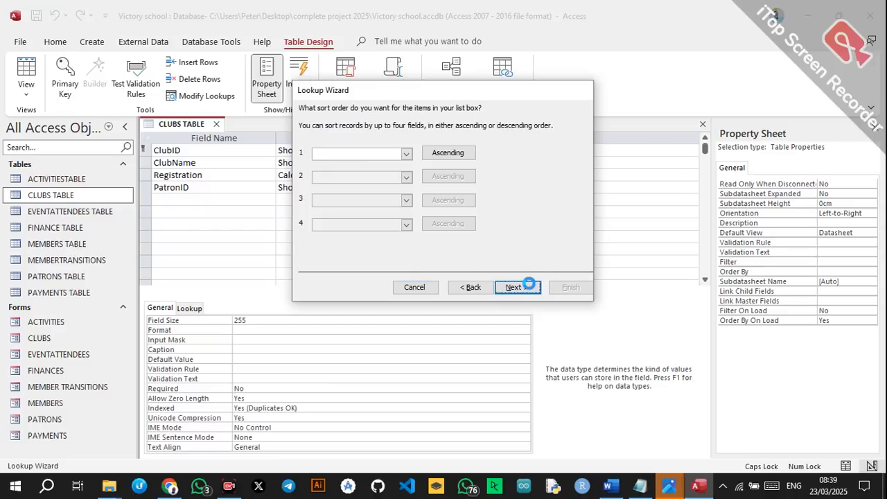
left_click(552, 289)
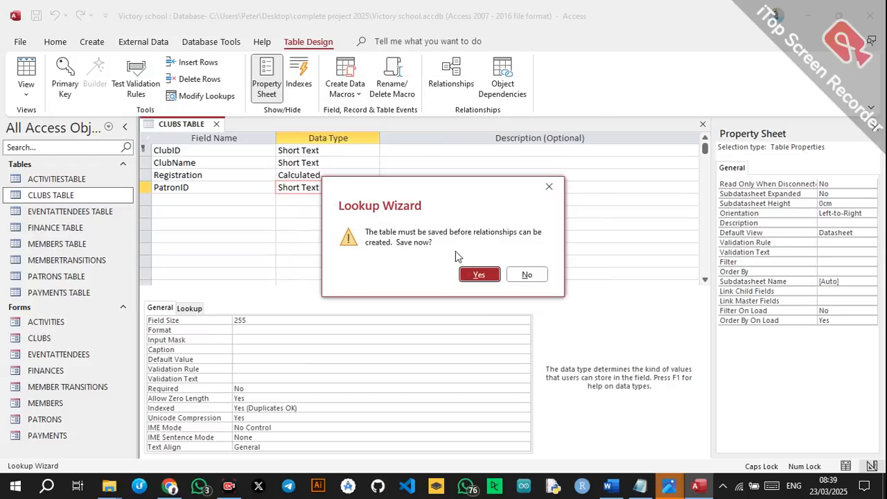
left_click(477, 275)
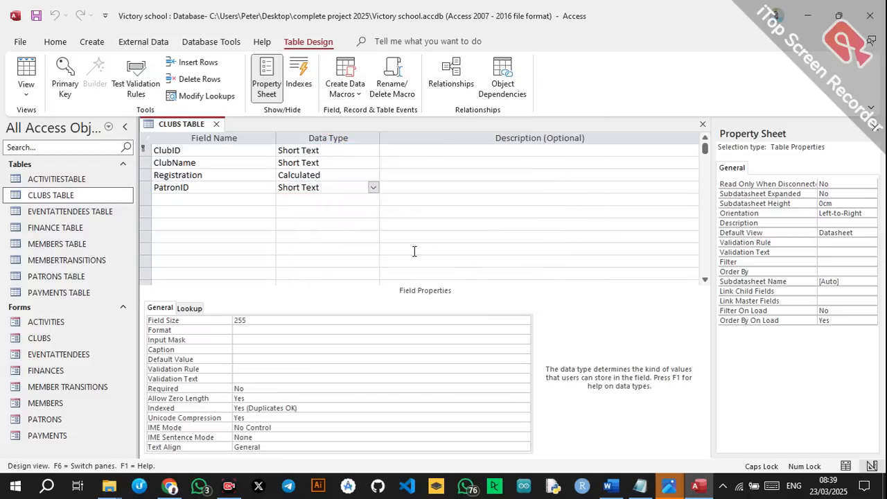
left_click(216, 124)
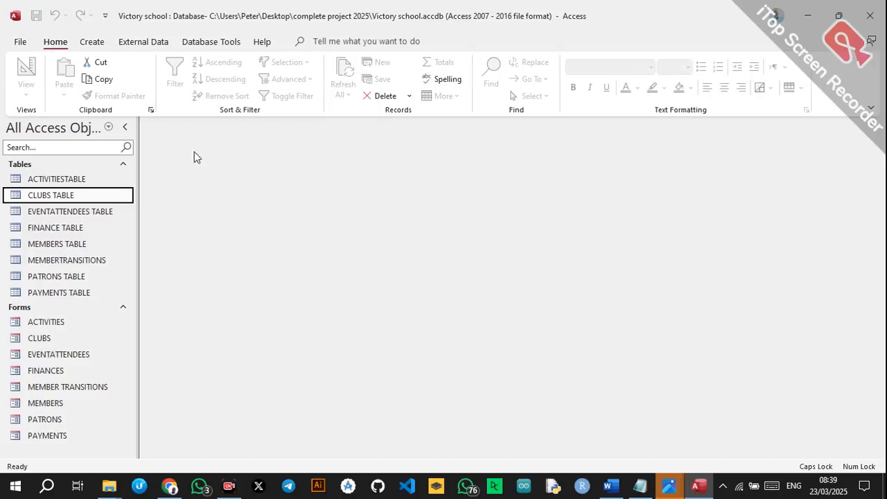
Assign patrons to clubs: Debate P001, Chess P002, Music P003, Science P005, Mathematics P004.
double_click(83, 198)
left_click(378, 152)
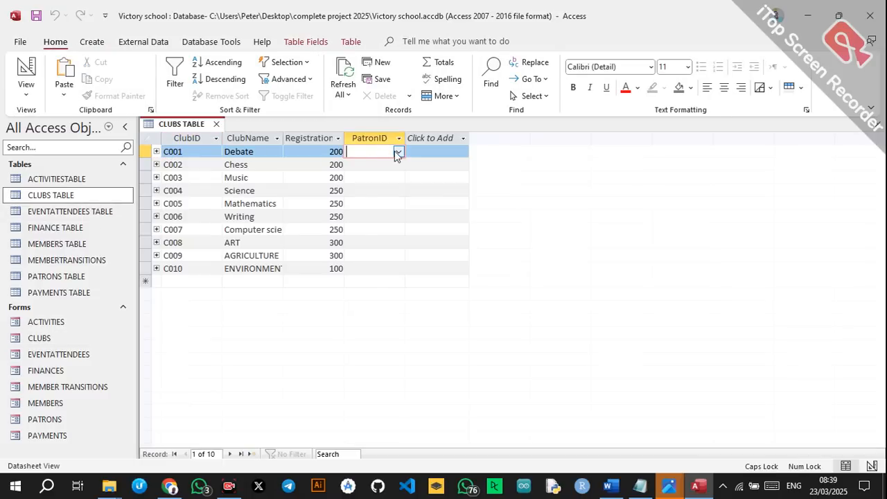
left_click(398, 151)
left_click(387, 163)
left_click(388, 164)
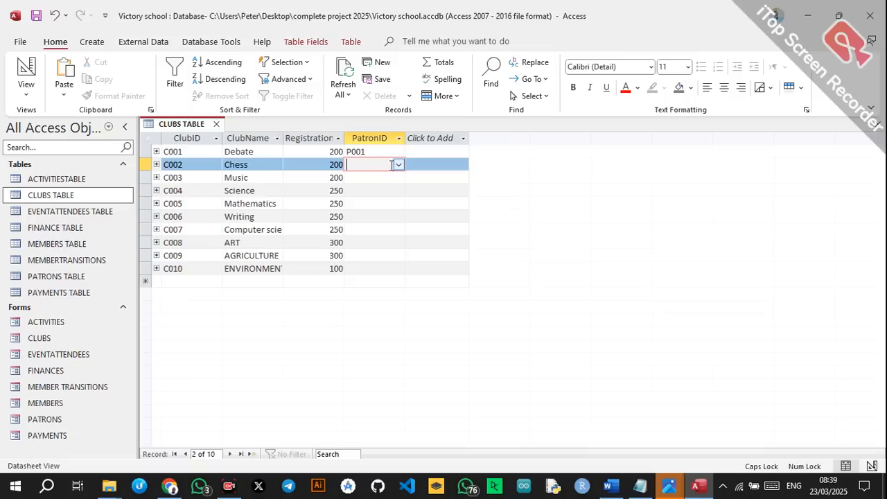
left_click(399, 165)
left_click(379, 190)
left_click(398, 178)
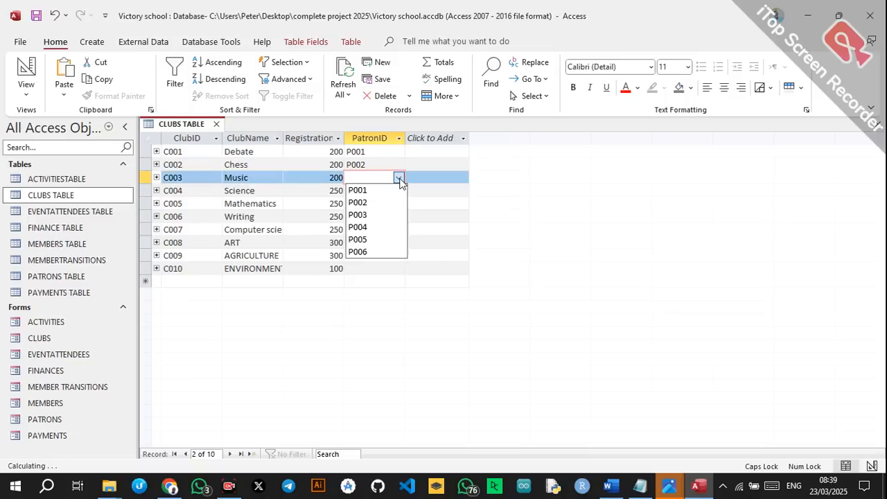
left_click(382, 215)
left_click(398, 190)
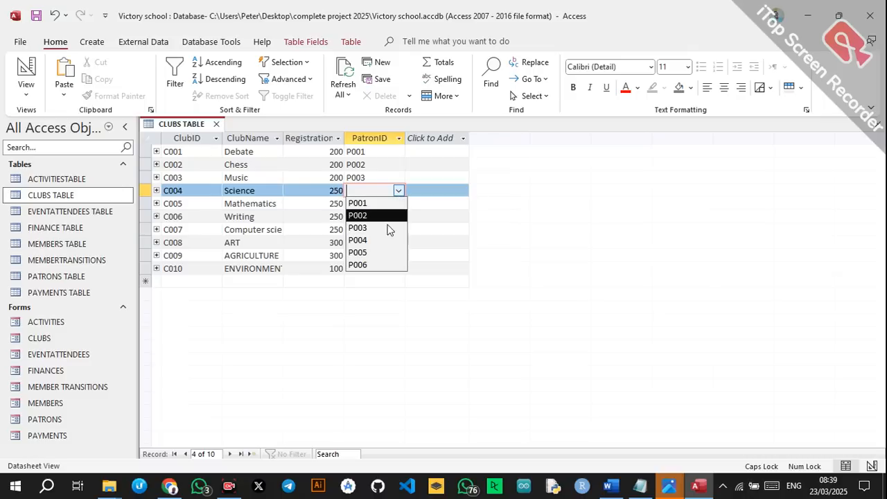
left_click(388, 252)
left_click(398, 203)
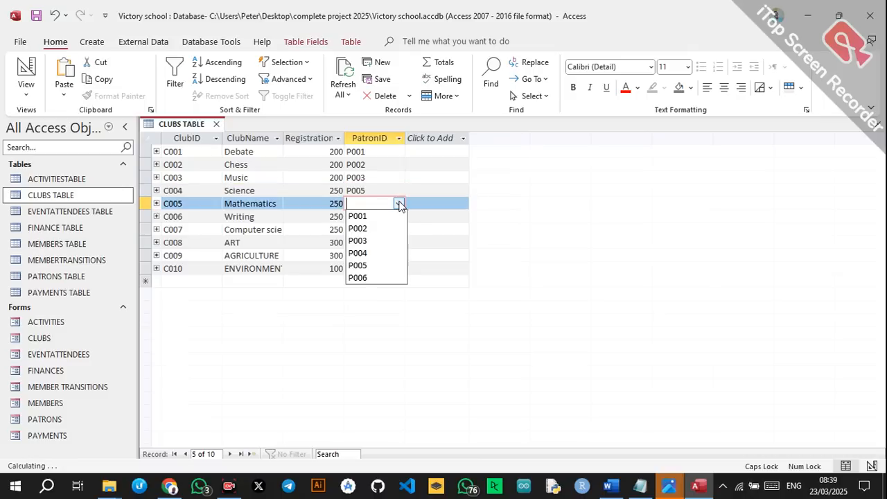
left_click(381, 251)
Assign Writing P006, Computer science P005, ART P002, AGRICULTURE P001, ENVIRONMENT P006, then close the table.
left_click(399, 217)
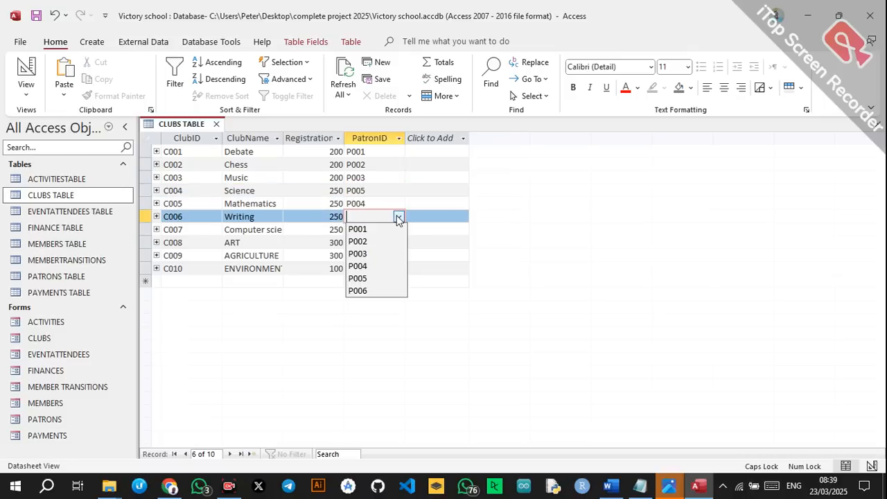
left_click(381, 291)
left_click(398, 230)
left_click(372, 293)
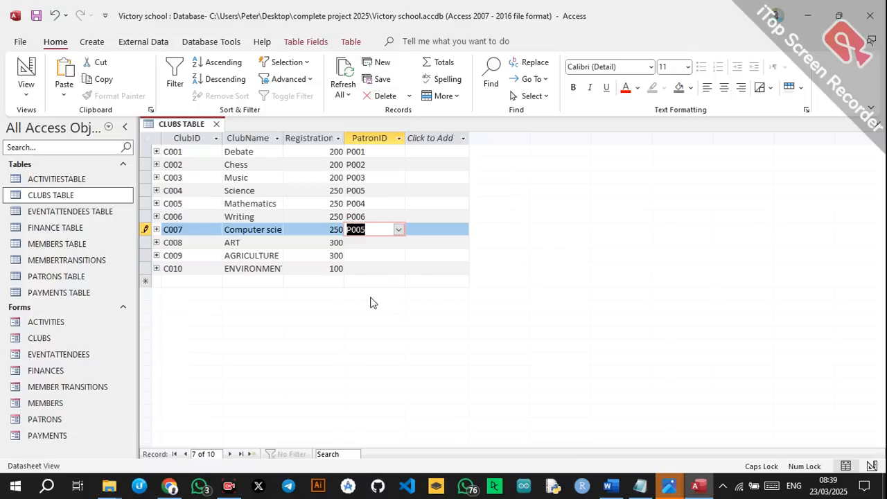
left_click(398, 242)
left_click(399, 243)
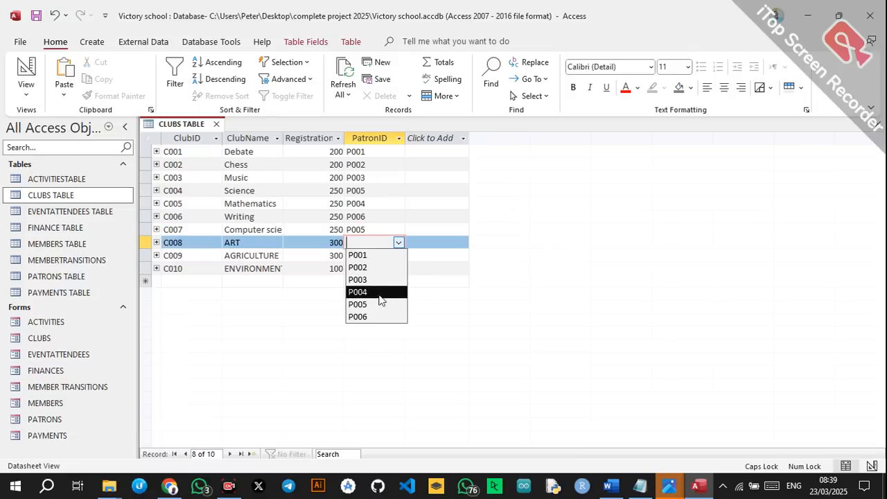
left_click(388, 267)
left_click(398, 256)
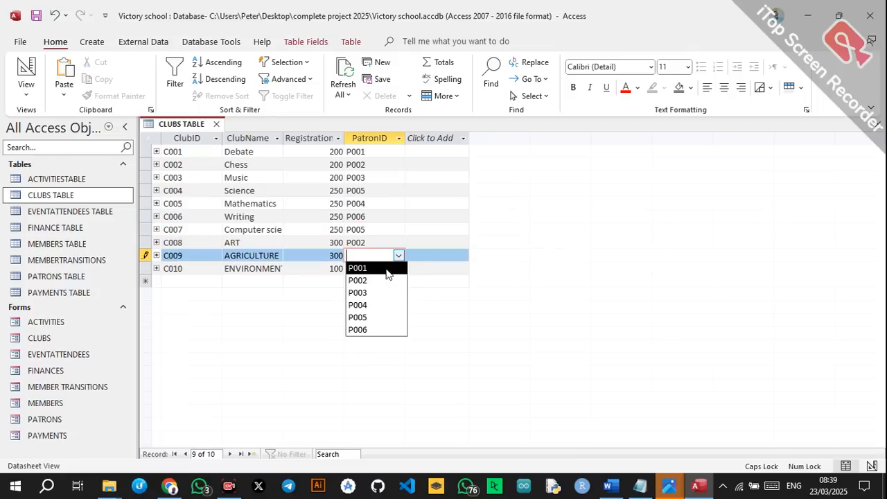
left_click(386, 268)
left_click(398, 269)
left_click(358, 343)
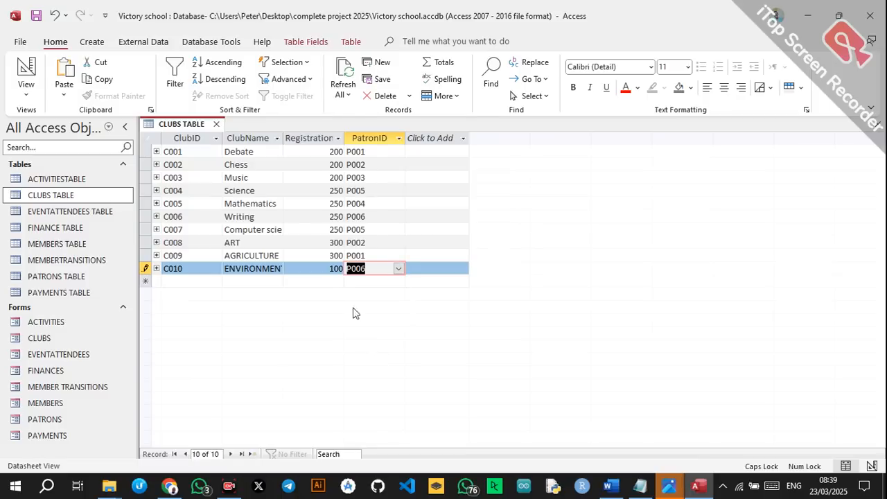
left_click(217, 124)
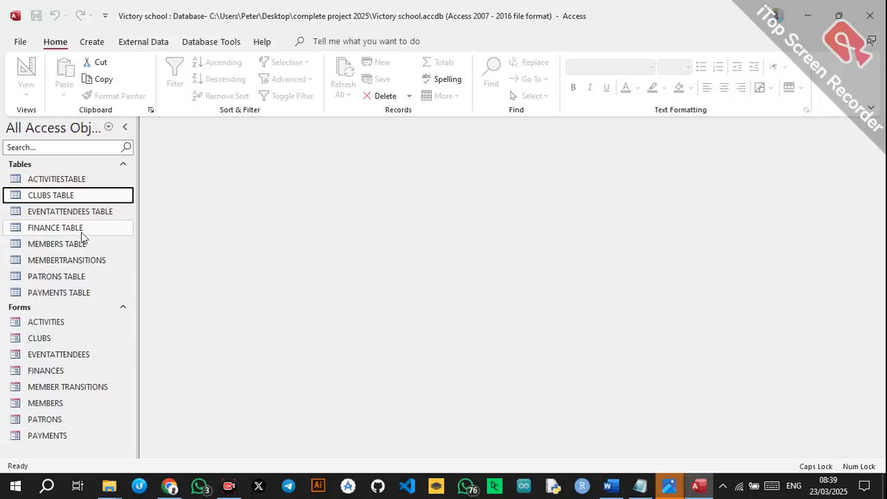
Open PATRONS TABLE to check the patron records, then close it.
left_click(57, 281)
double_click(56, 281)
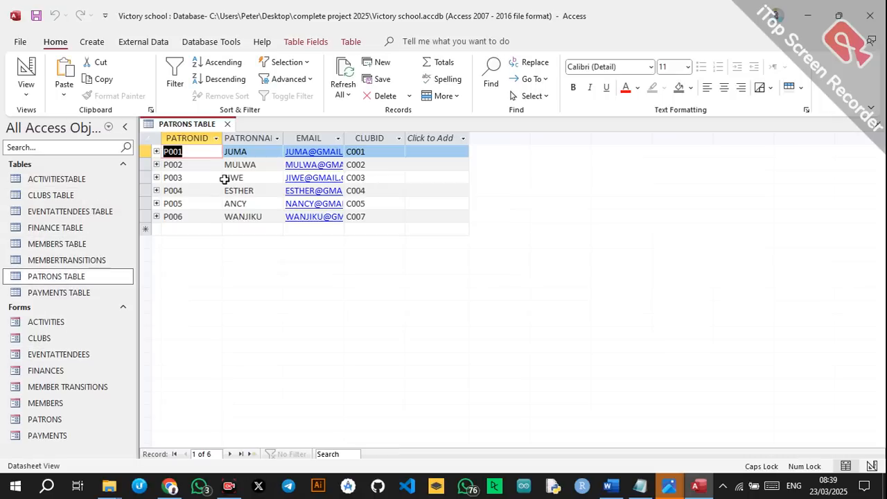
left_click(227, 125)
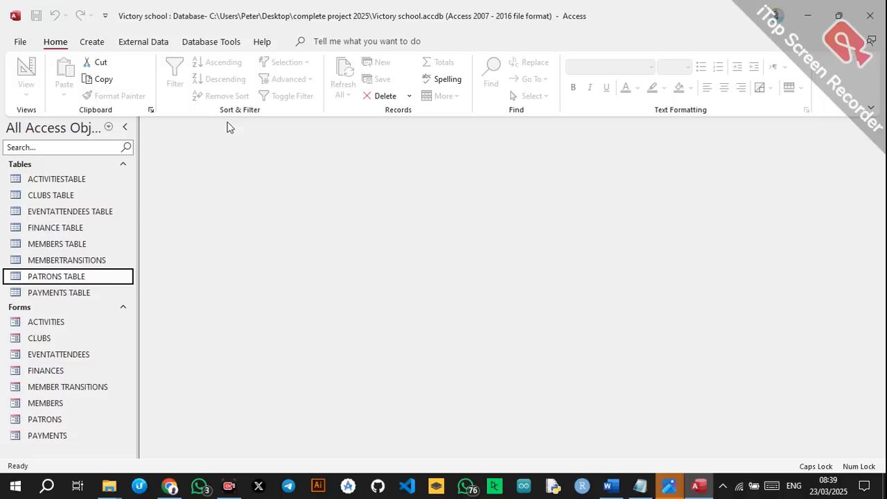
Set activity A001's CLUBID to C001 in ACTIVITIESTABLE, then open the ACTIVITIES form.
double_click(90, 182)
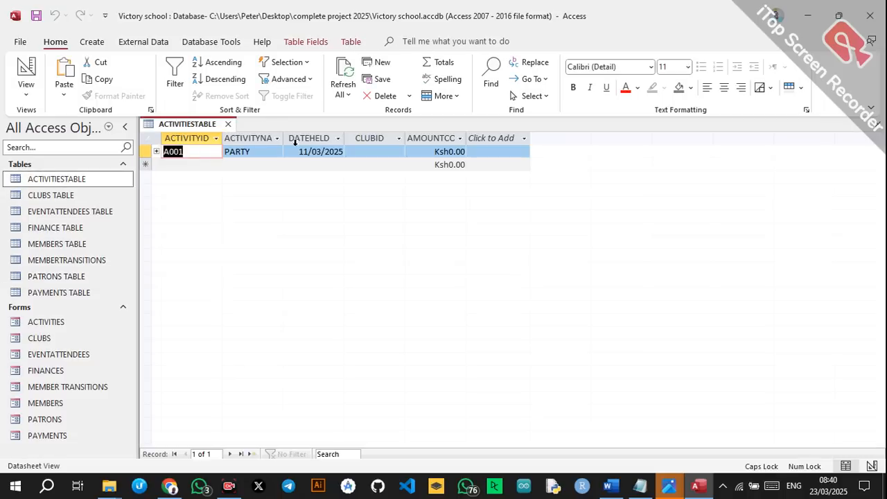
left_click(381, 152)
left_click(399, 151)
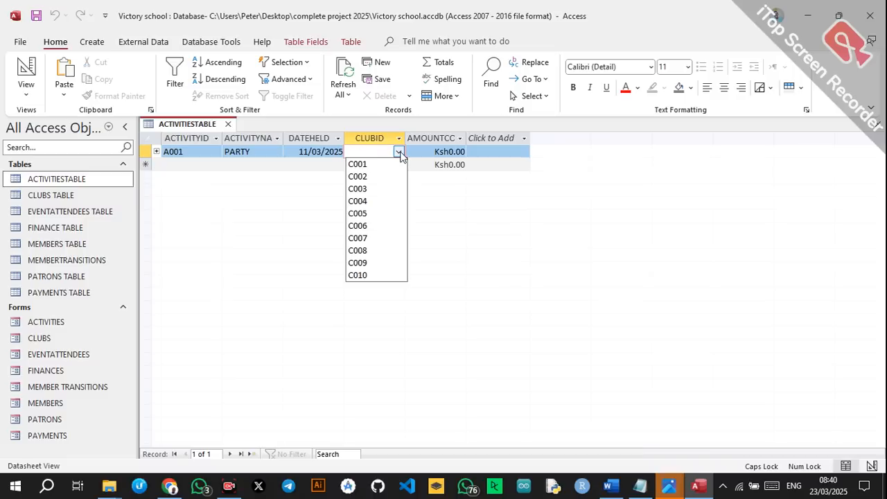
left_click(367, 164)
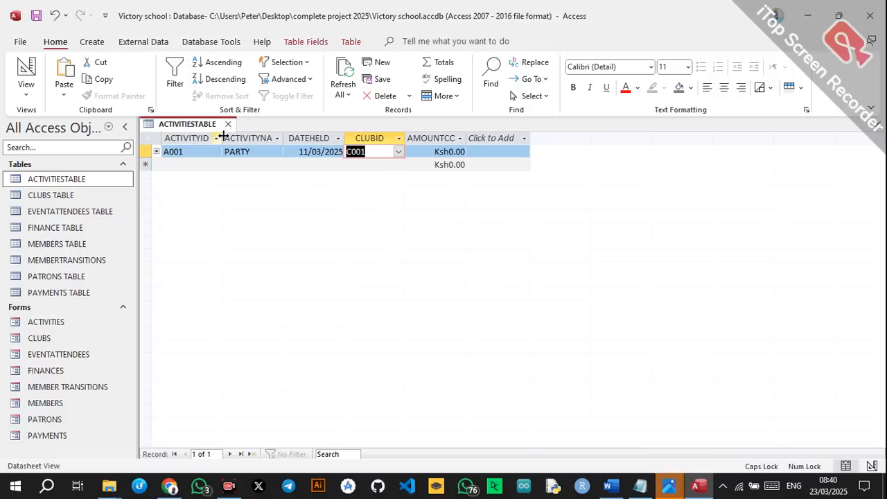
left_click(228, 125)
double_click(91, 325)
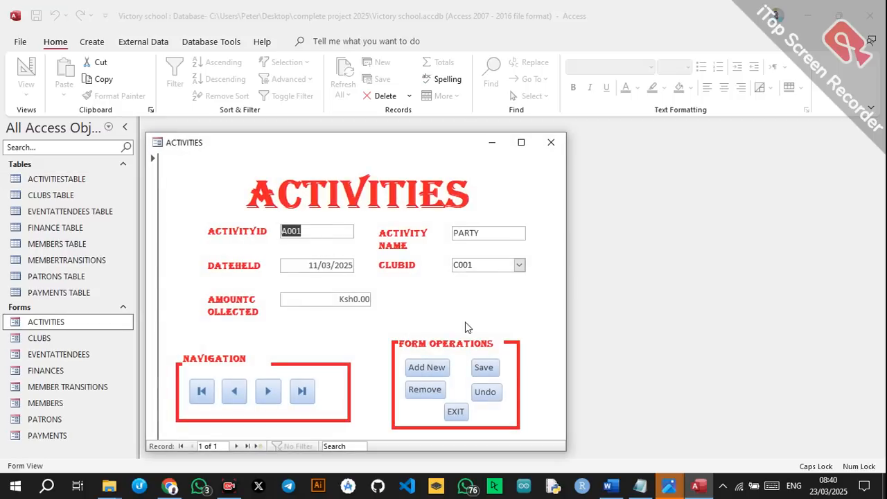
Add activity A002 BONDING on 08/03/2025 for club C001 with 20000 collected, and save.
left_click(424, 368)
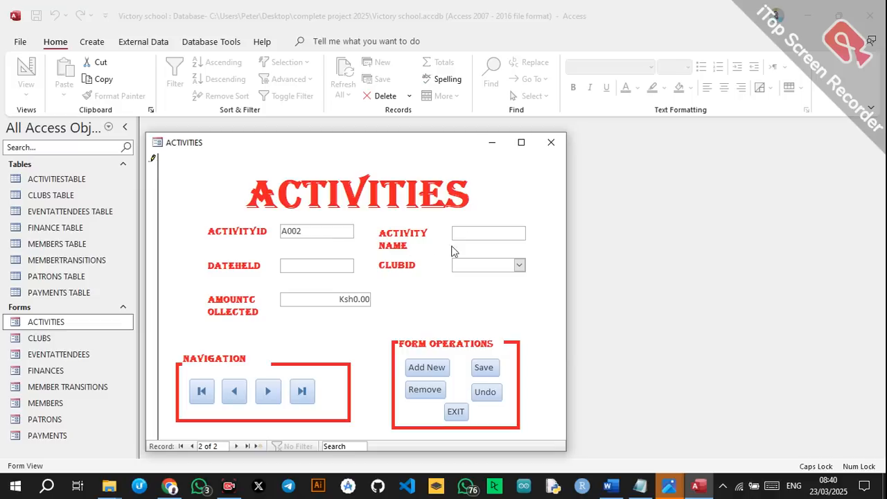
left_click(471, 232)
type("BONDING")
left_click(344, 267)
left_click(361, 265)
left_click(354, 313)
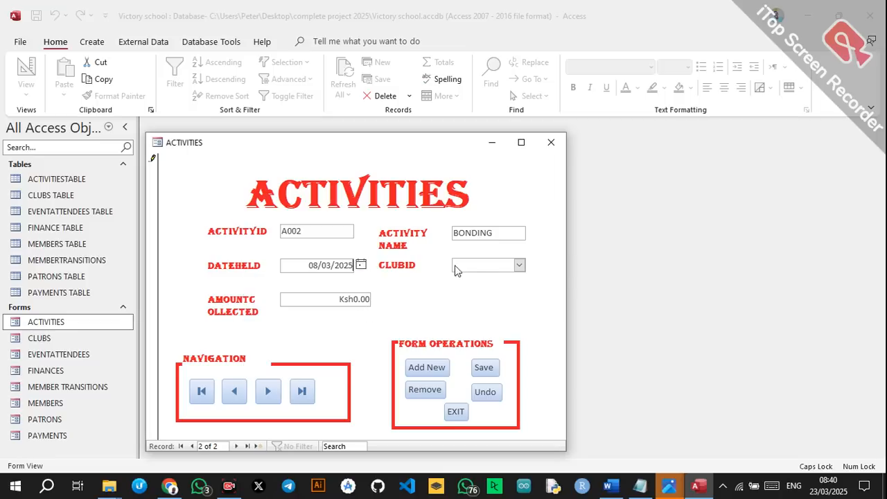
left_click(520, 266)
left_click(485, 278)
left_click(358, 303)
type("20000")
left_click(484, 367)
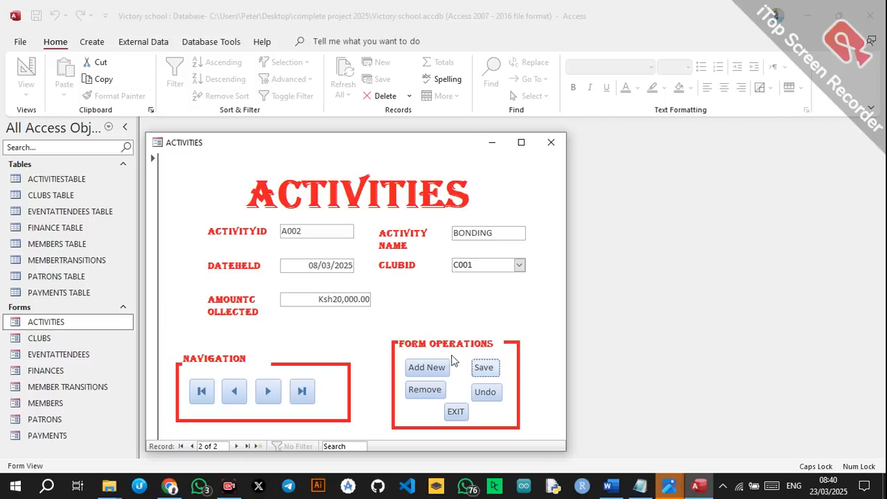
Change the PARTY activity's amount collected to 300000 and save.
left_click(232, 391)
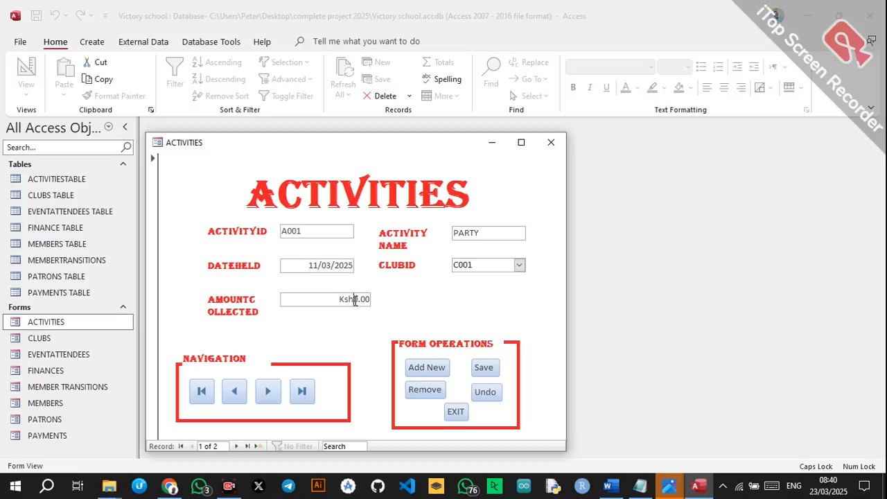
type("300000")
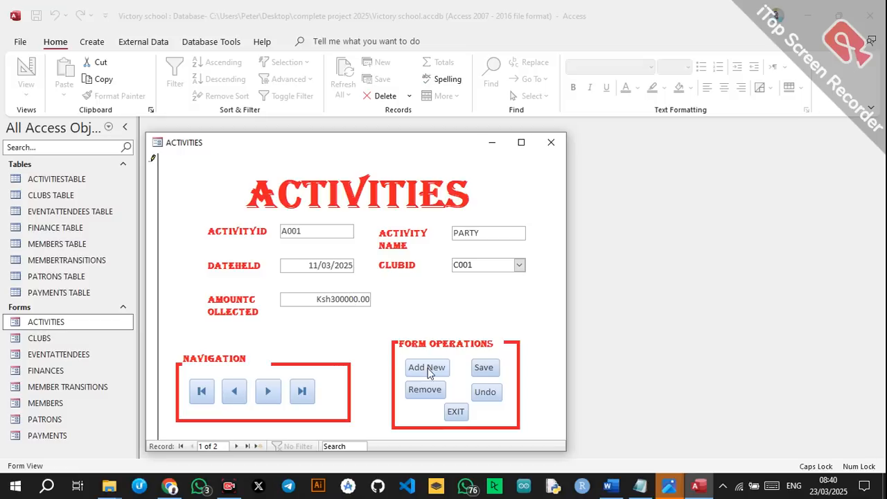
left_click(484, 368)
Add activity A005 BONFIRE on 06/03/2025 for club C005 with 40000 collected, save, and exit.
left_click(269, 391)
left_click(269, 391)
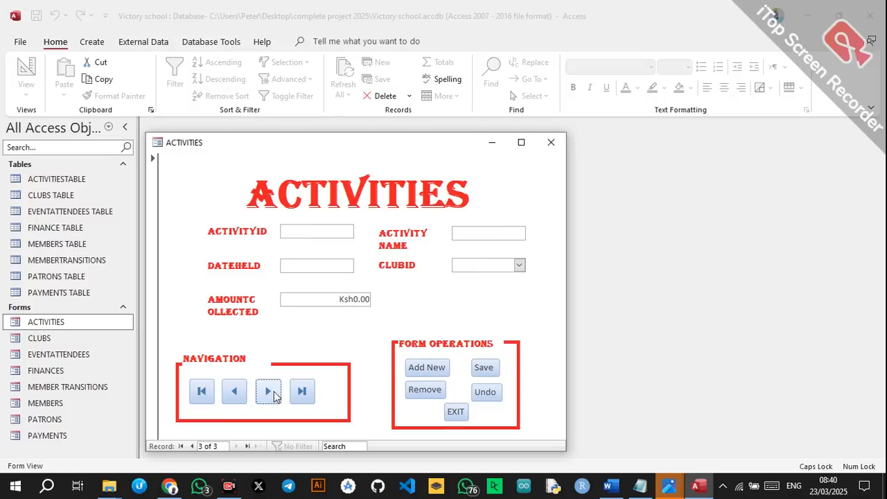
left_click(314, 227)
type("A005")
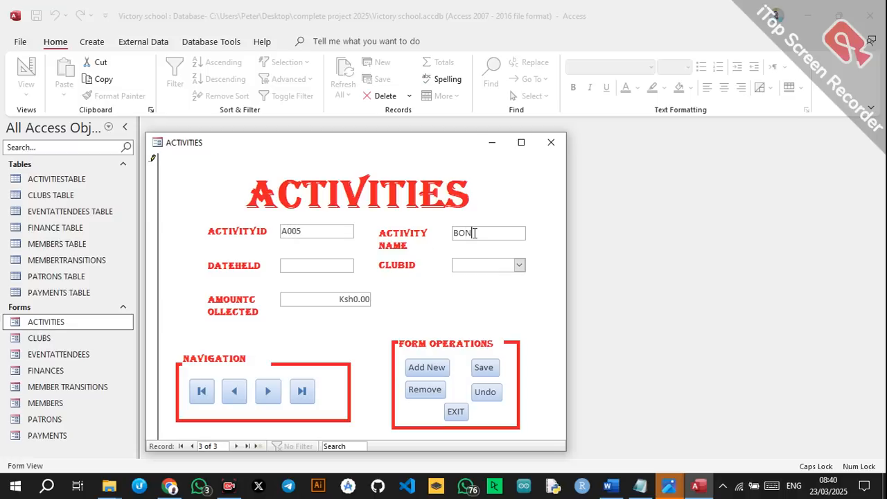
left_click(359, 266)
left_click(323, 312)
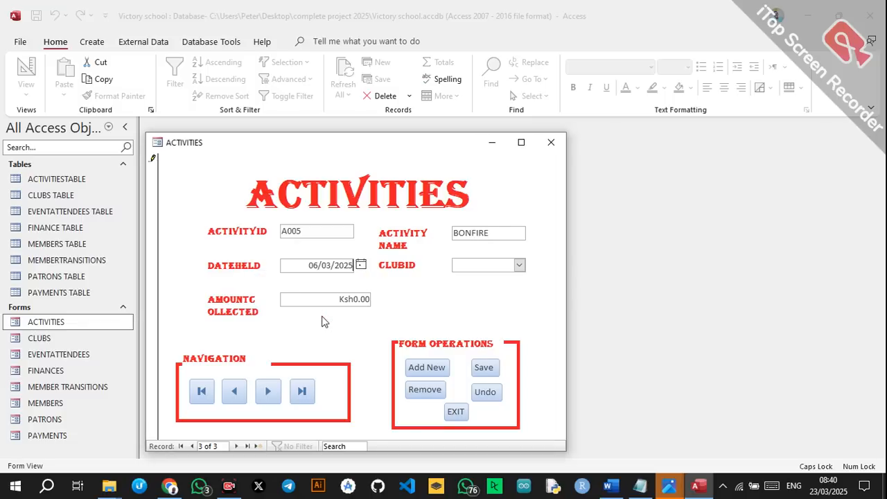
left_click(519, 265)
left_click(485, 327)
left_click(359, 299)
type("40000")
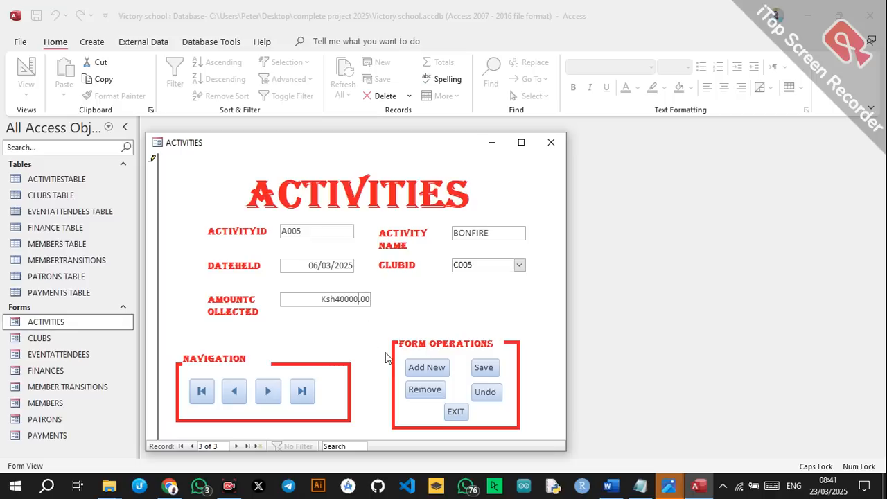
left_click(477, 372)
left_click(456, 413)
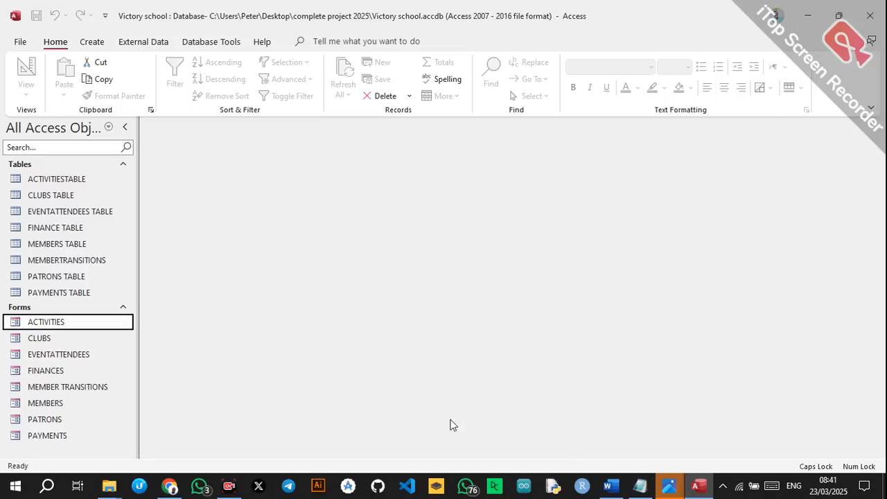
Open the EVENTATTENDEES form and close it again.
left_click(54, 355)
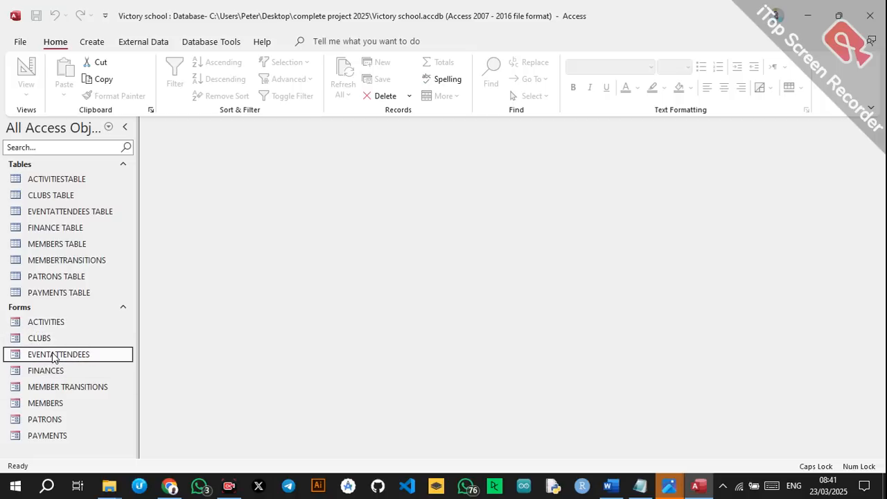
double_click(54, 355)
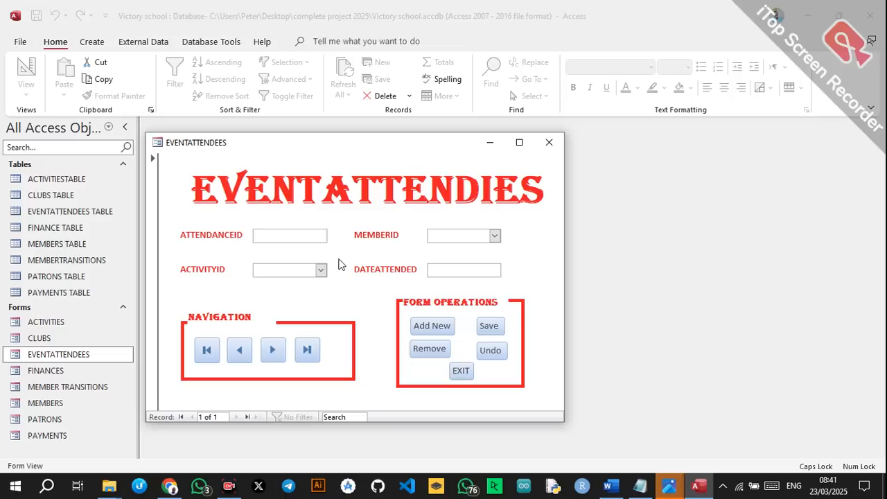
left_click(551, 143)
Open the MEMBERS form and enter member ID M01 with admission number 1546.
left_click(62, 403)
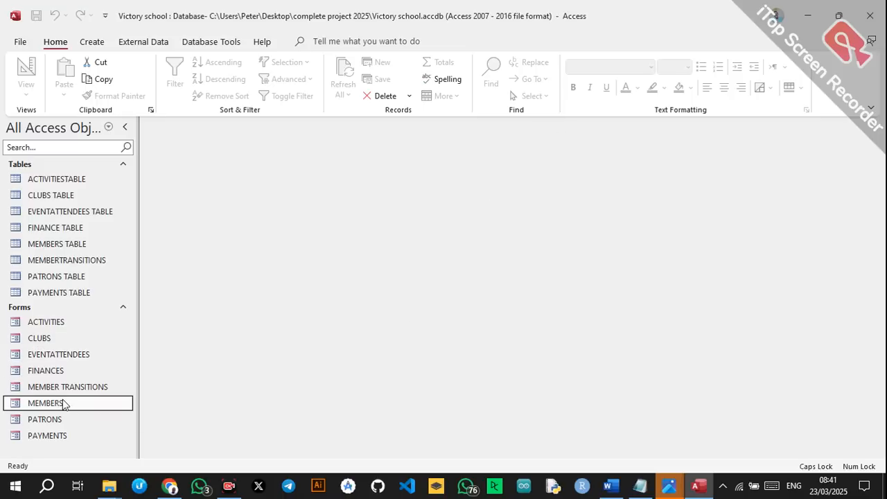
double_click(62, 403)
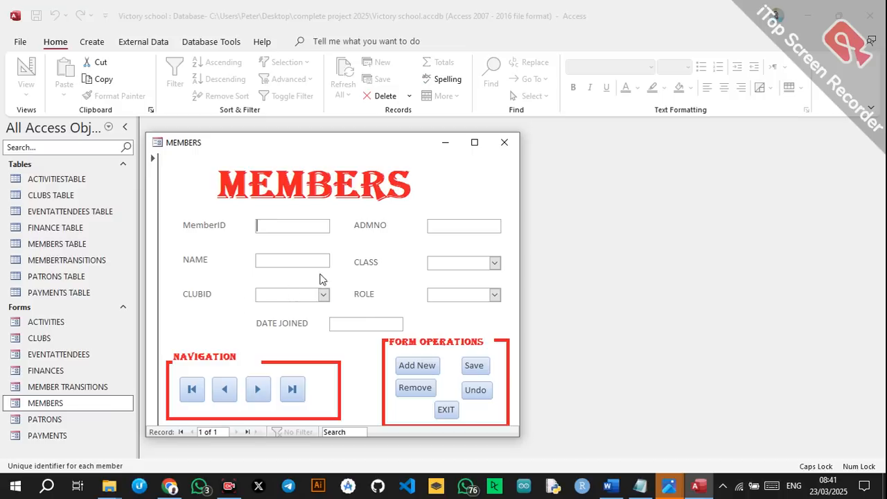
type("M01")
left_click(444, 225)
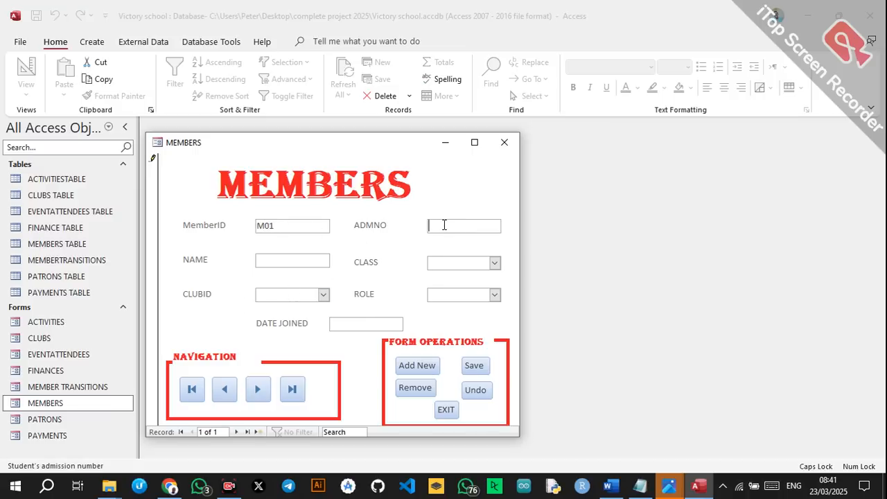
type("1540")
left_click(323, 262)
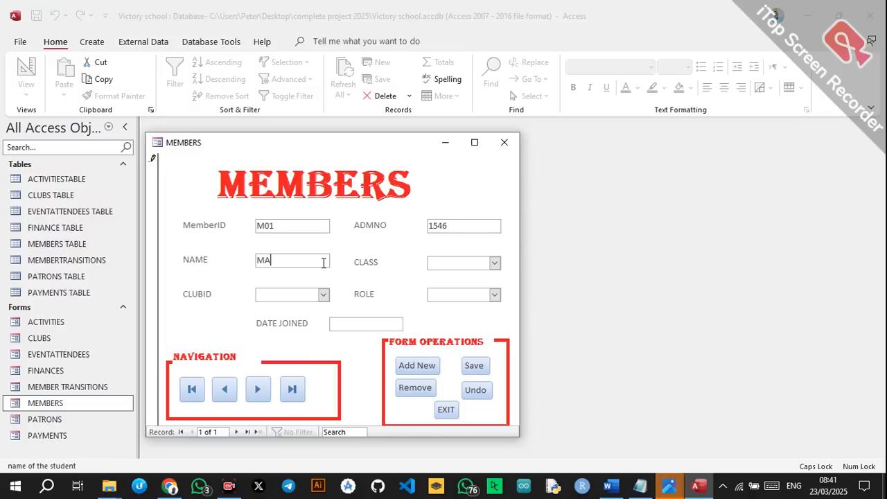
Give M01 class 1EAST, club C001, regular role, join date 07/03/2025, and save it.
left_click(495, 263)
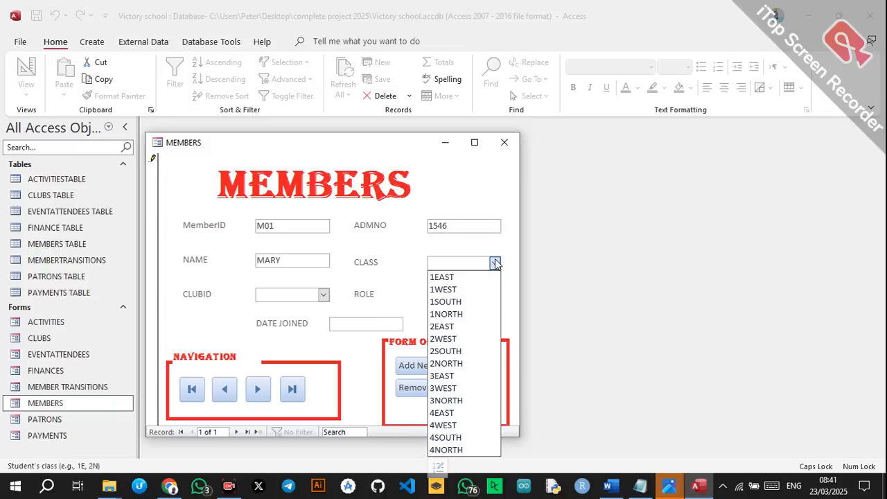
left_click(457, 277)
left_click(323, 295)
left_click(305, 309)
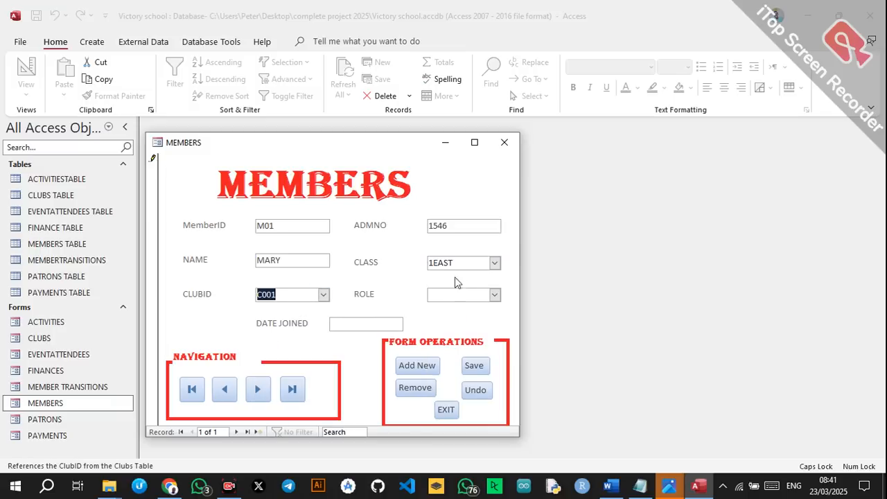
left_click(495, 295)
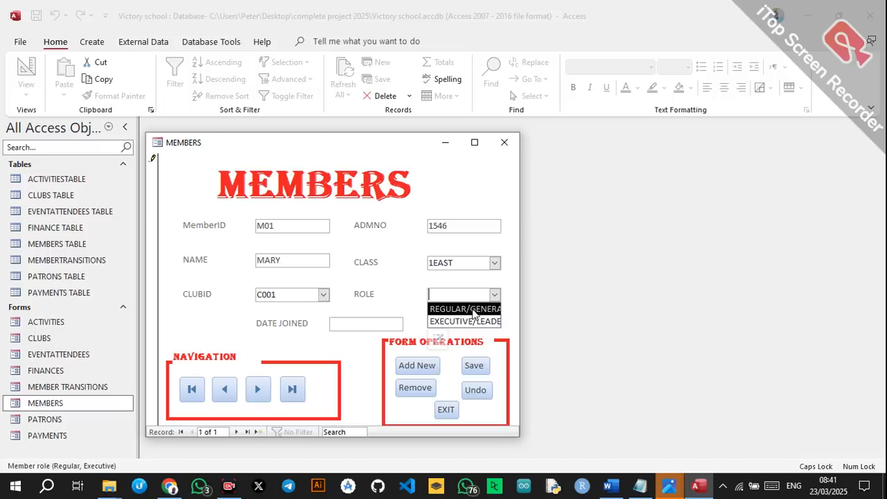
left_click(465, 309)
left_click(386, 324)
left_click(410, 323)
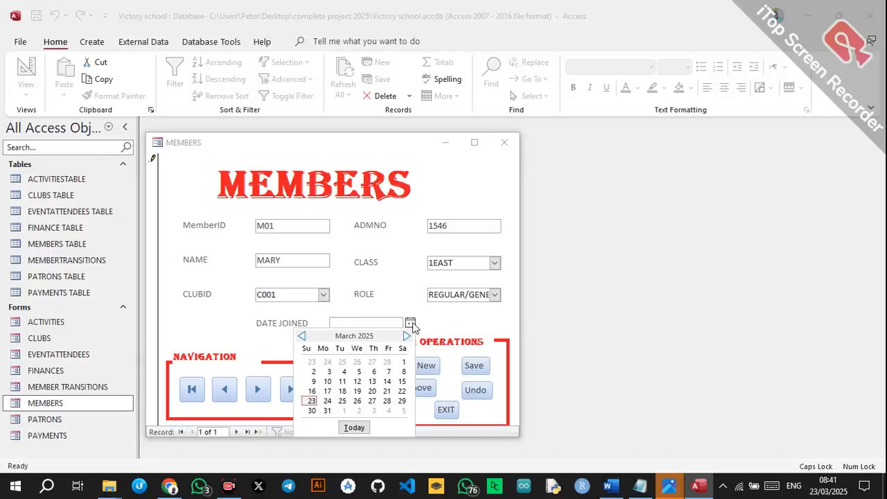
left_click(385, 371)
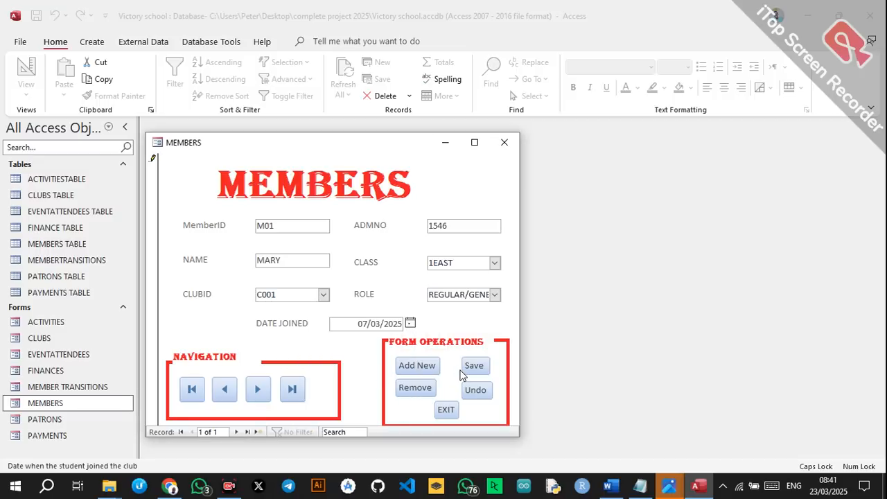
left_click(473, 367)
Add member JUNE in class 1WEST, club C002, regular role, joined 5 March 2025.
left_click(416, 366)
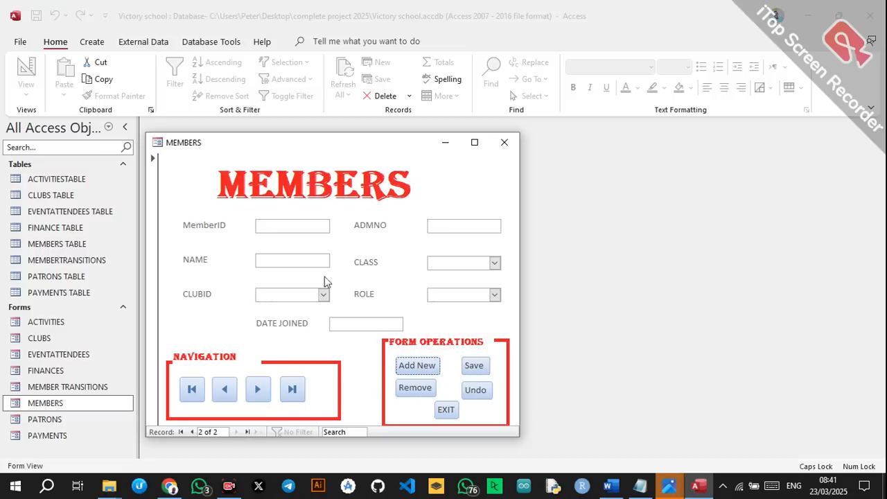
type("M02")
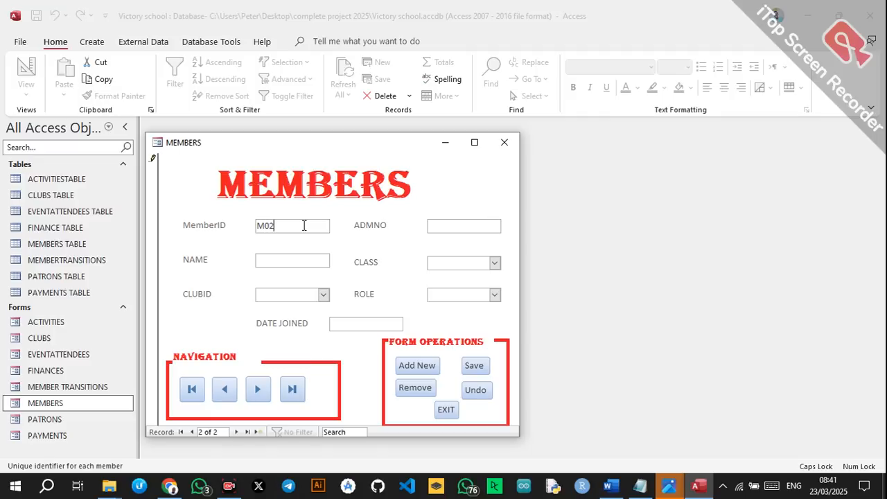
left_click(445, 228)
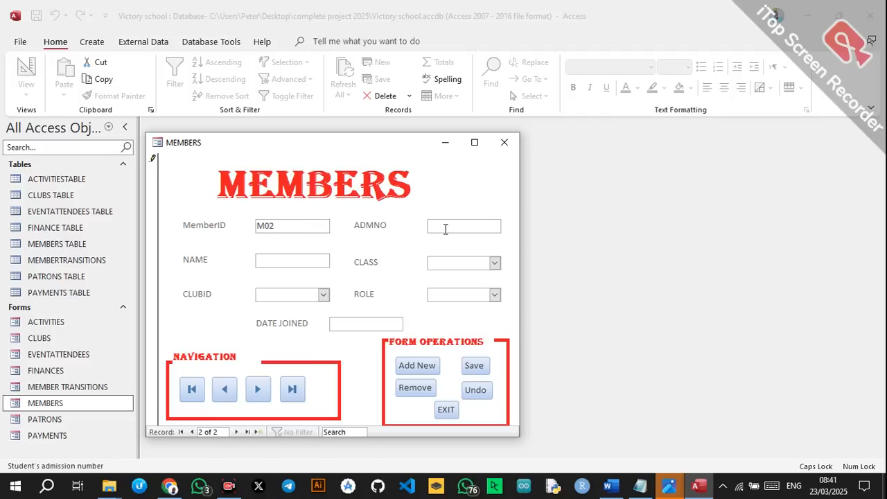
left_click(327, 261)
type("JUNE")
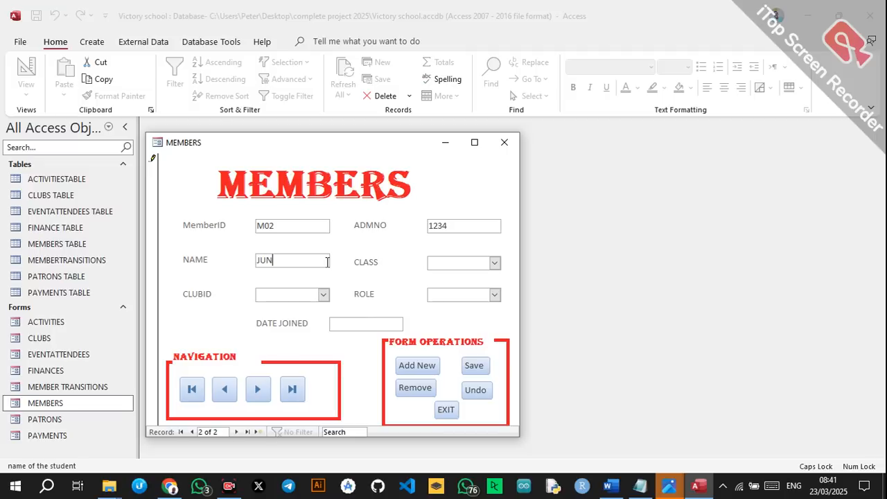
left_click(495, 264)
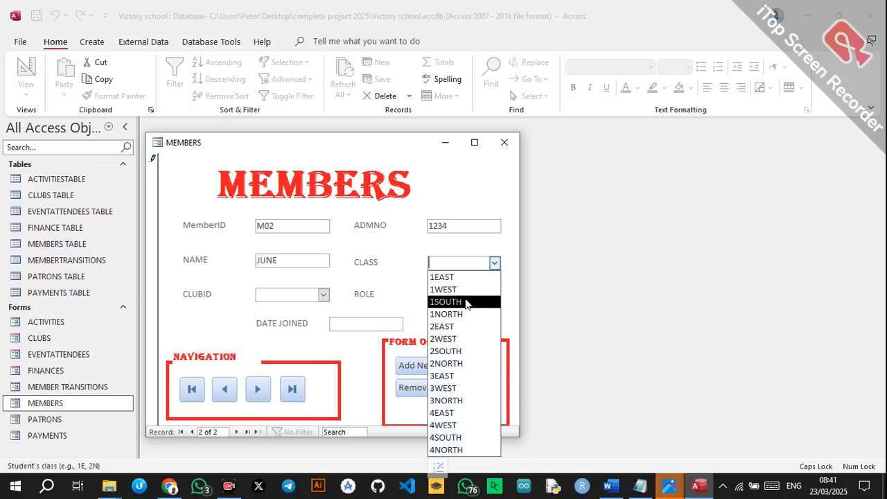
left_click(457, 286)
left_click(323, 295)
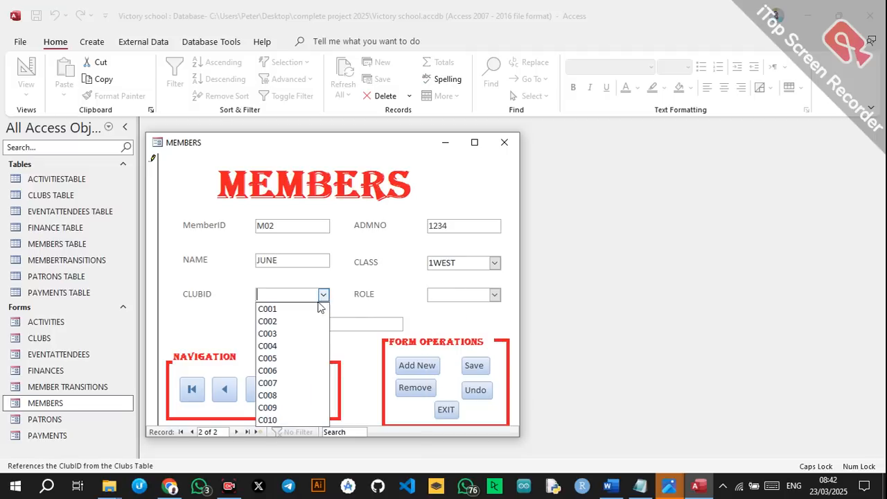
left_click(277, 319)
left_click(495, 295)
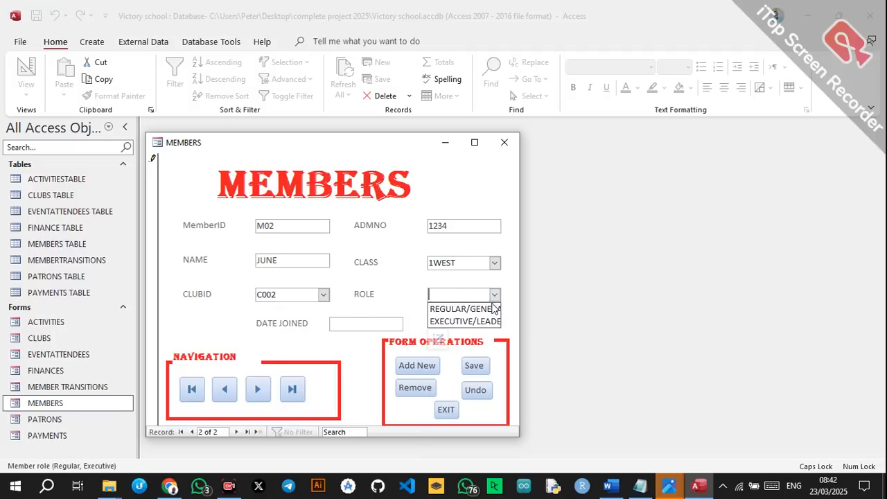
left_click(461, 305)
left_click(402, 325)
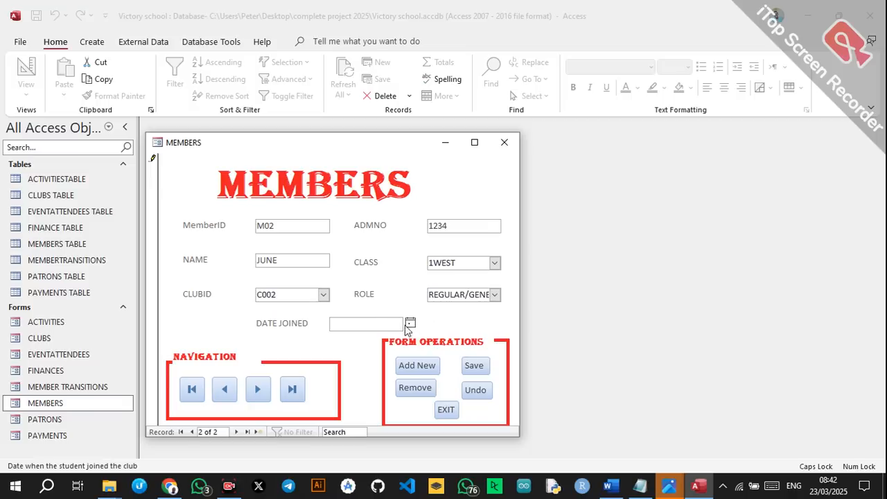
left_click(410, 323)
left_click(358, 371)
left_click(430, 373)
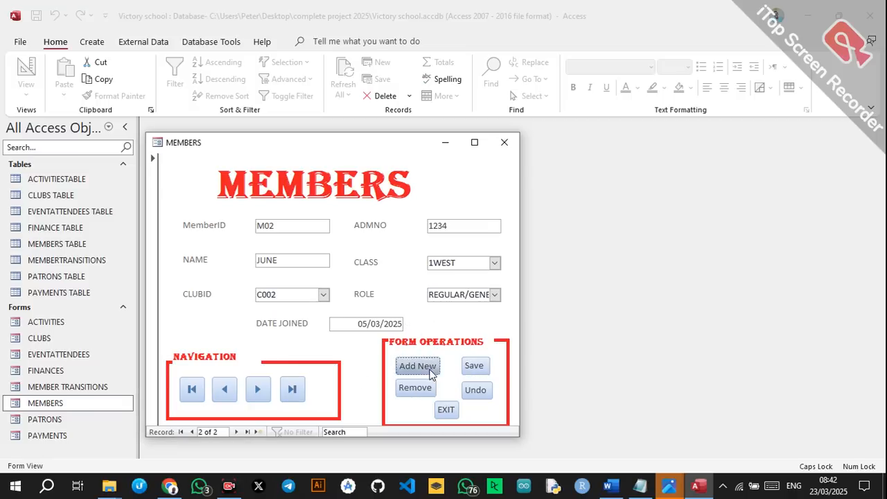
Add member M03 in class 1SOUTH, club C005, EXECUTIVE/LEADER role, joined 21 March 2025.
left_click(313, 230)
type("M03")
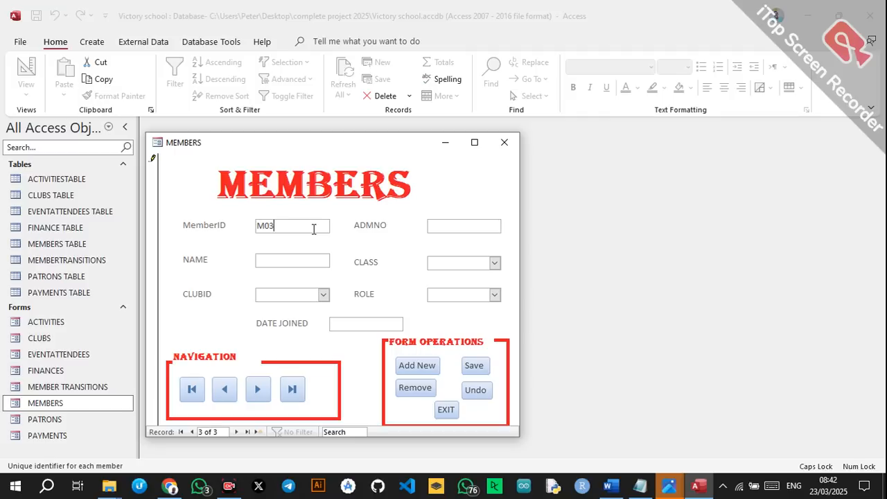
left_click(438, 229)
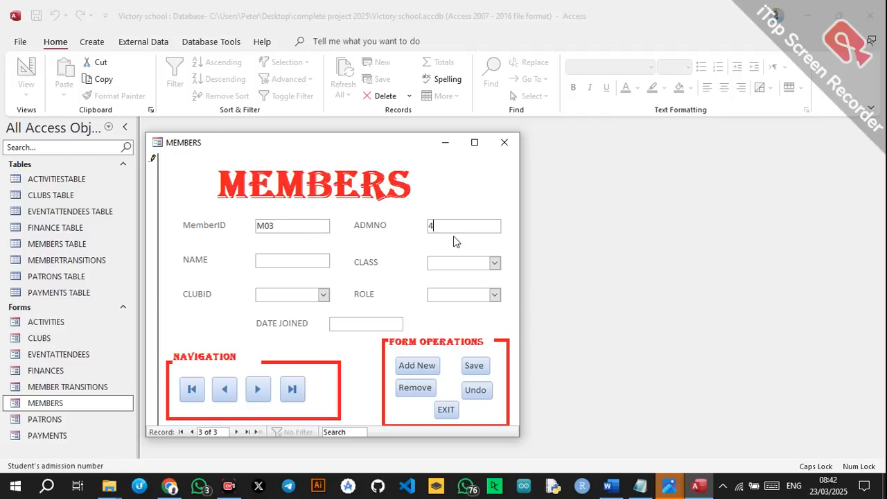
left_click(312, 264)
type("PETER")
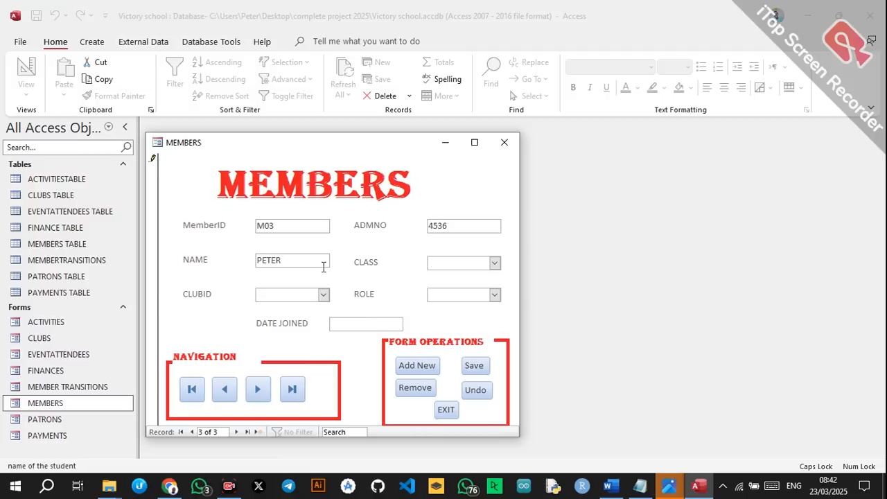
left_click(494, 262)
left_click(468, 303)
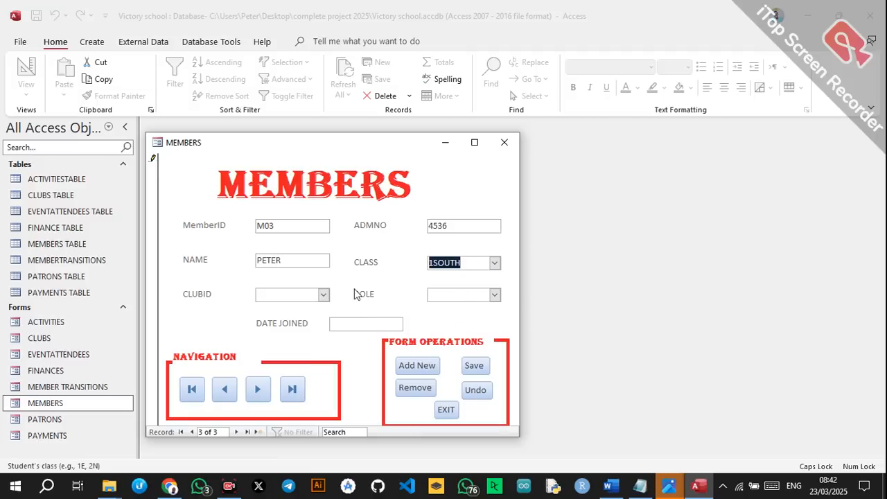
left_click(323, 294)
left_click(297, 359)
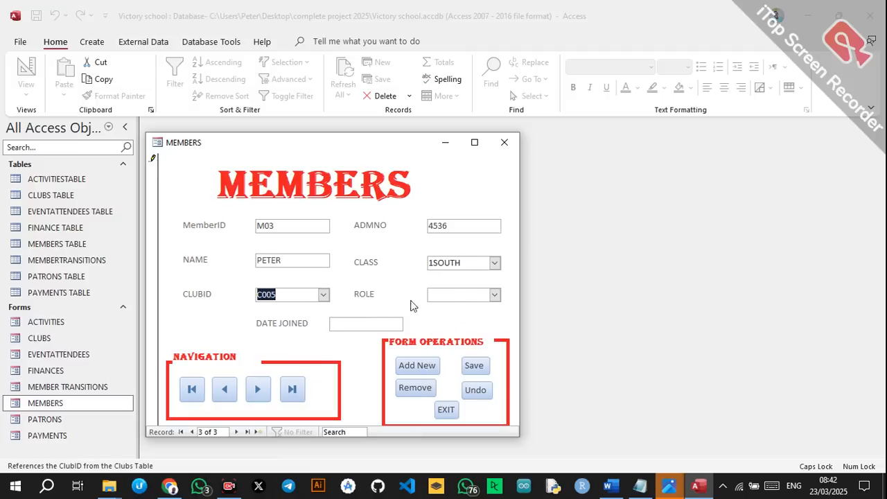
left_click(494, 295)
left_click(455, 319)
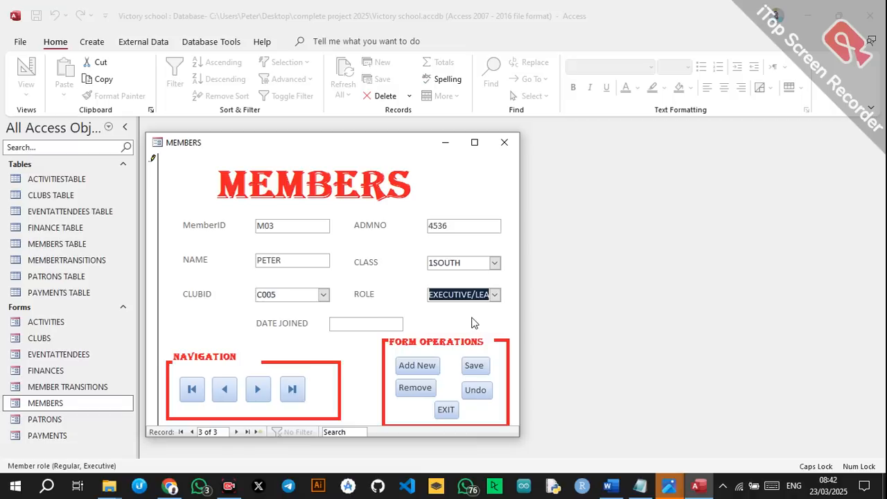
left_click(387, 326)
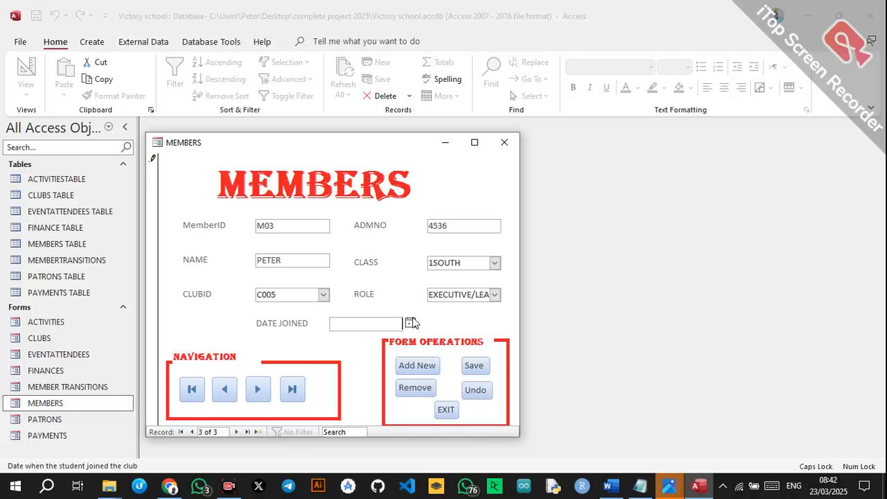
left_click(411, 323)
left_click(382, 389)
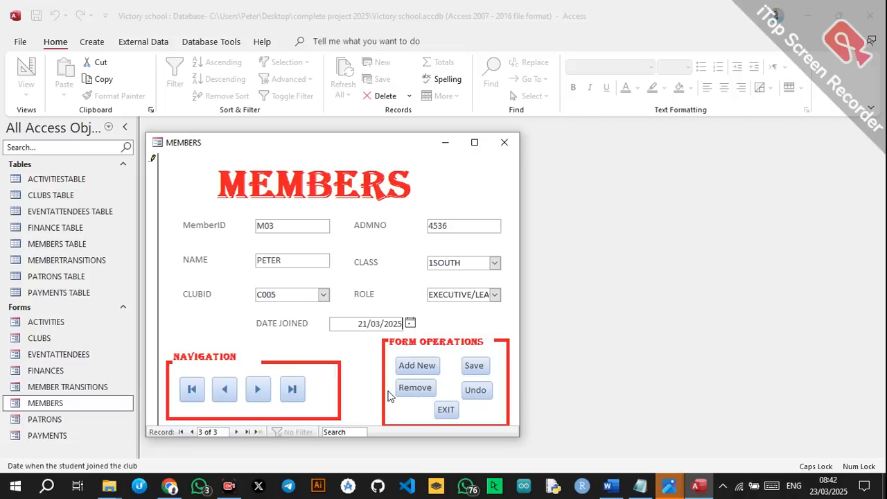
left_click(468, 367)
Add member M04 in class 2EAST, club C006, EXECUTIVE/LEADER role, joined 5 March 2025.
left_click(416, 366)
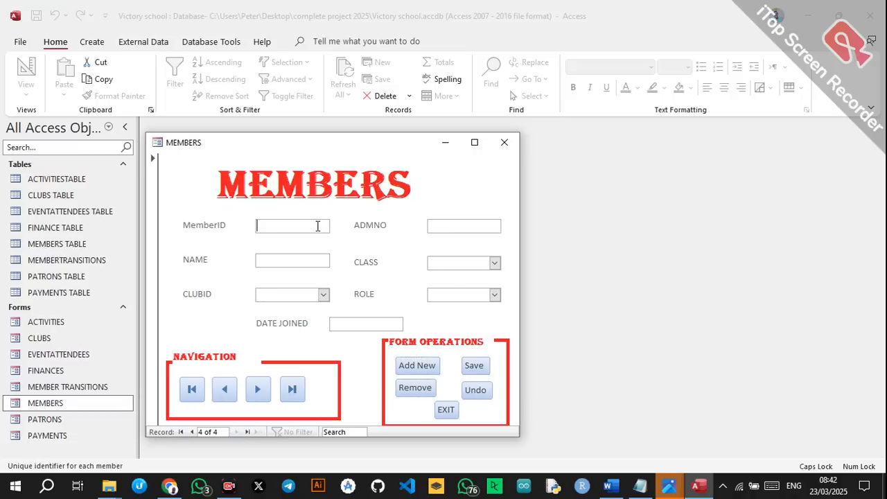
type("M04")
left_click(445, 222)
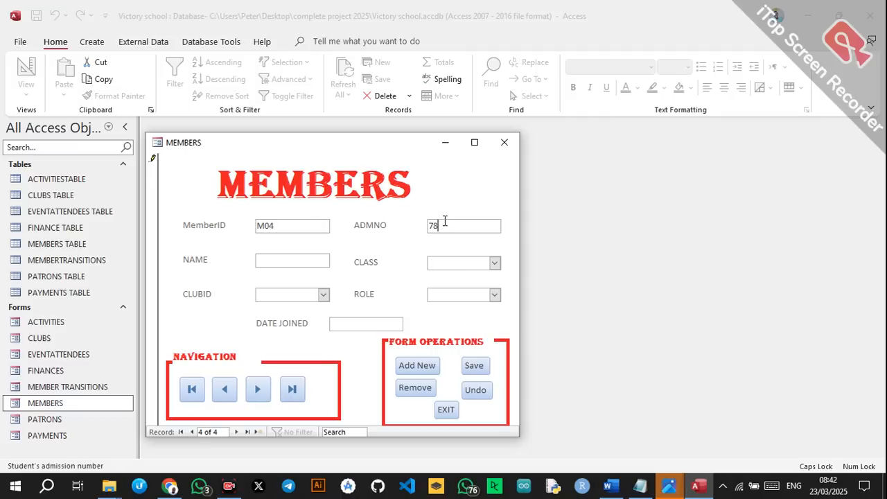
left_click(307, 259)
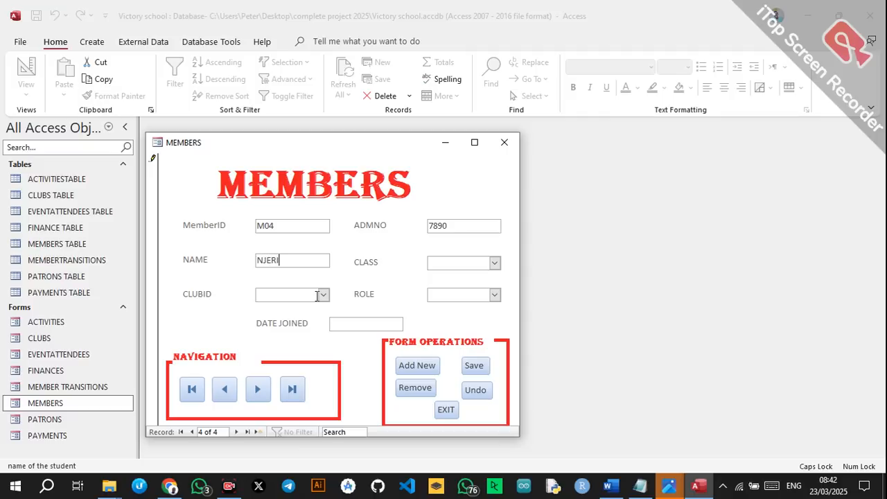
left_click(494, 263)
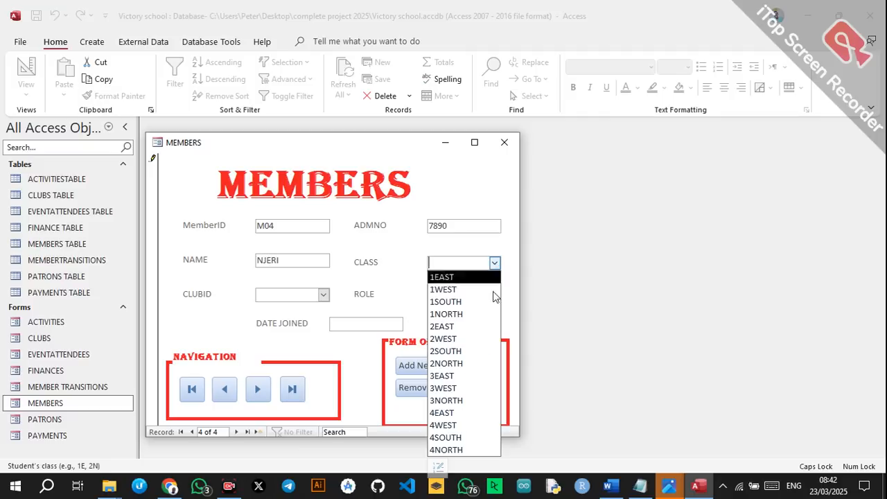
left_click(466, 326)
left_click(324, 294)
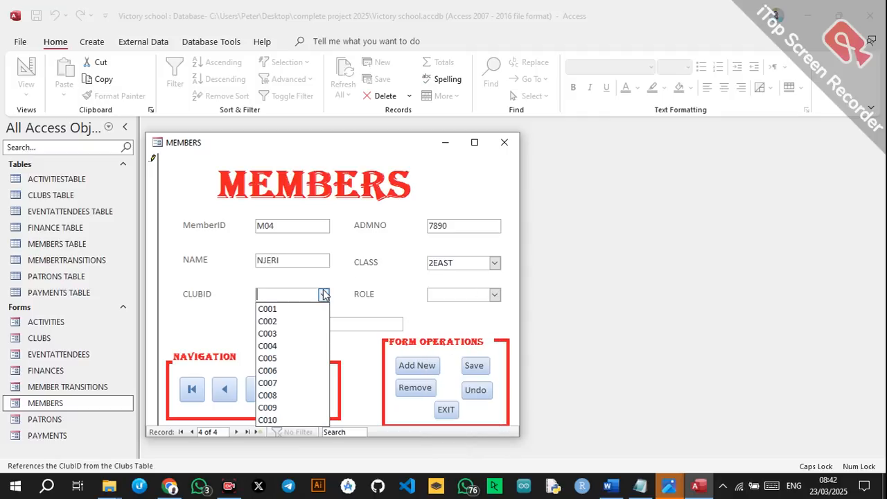
left_click(292, 369)
left_click(494, 294)
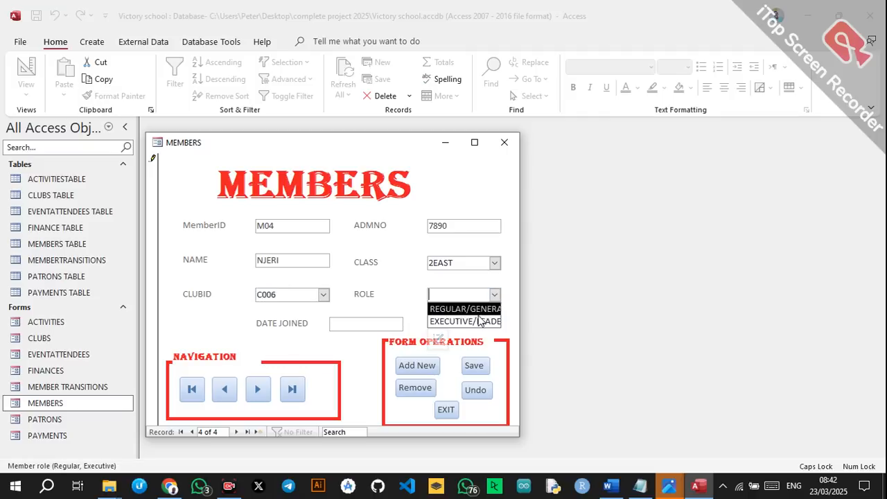
left_click(458, 320)
left_click(384, 326)
left_click(410, 324)
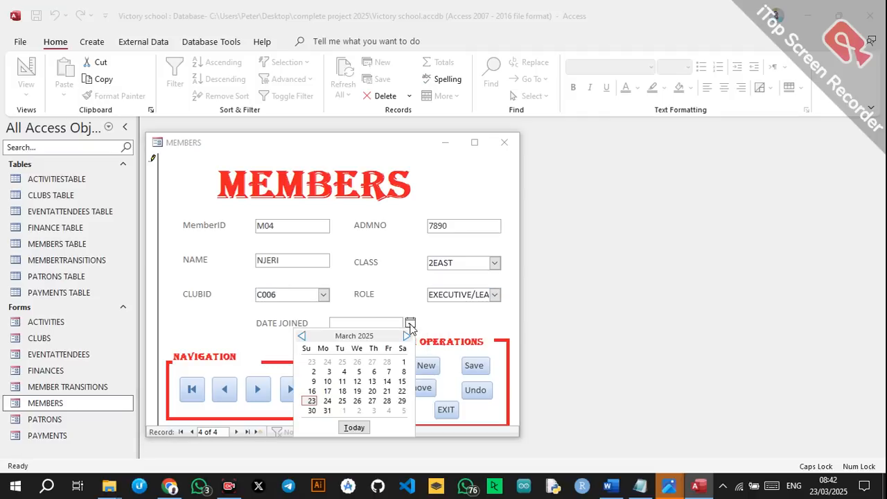
left_click(357, 372)
left_click(476, 366)
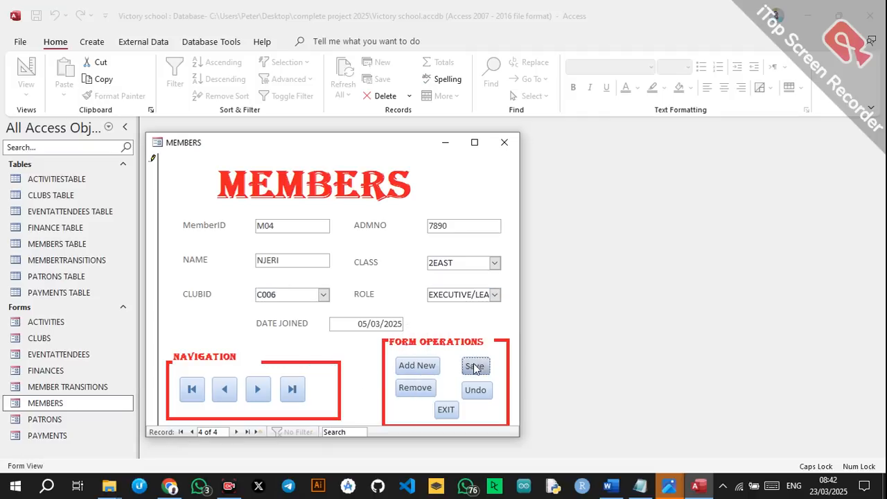
Add member M05 in class 2WEST, club C006, EXECUTIVE/LEADER role, joined 5 March 2025.
left_click(420, 366)
left_click(310, 229)
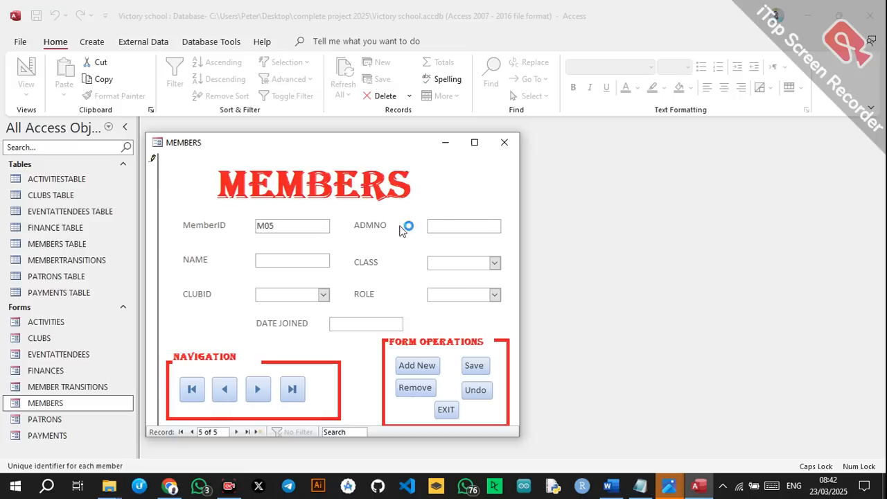
left_click(444, 223)
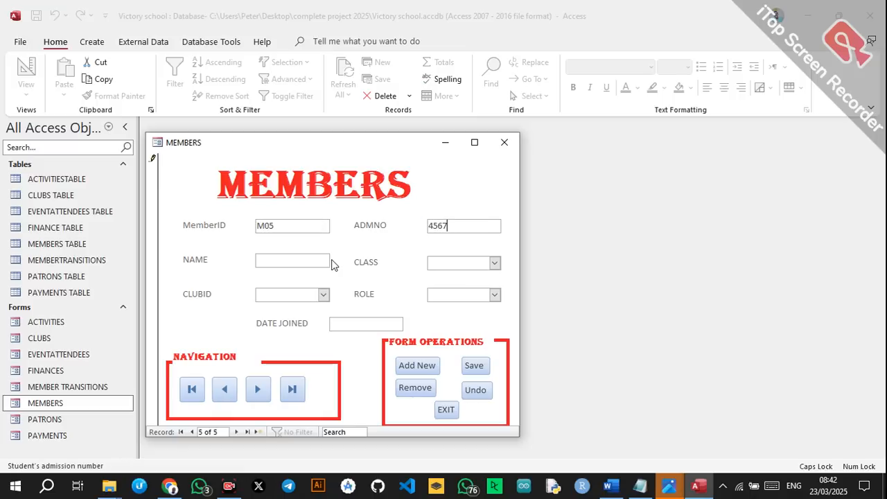
left_click(314, 260)
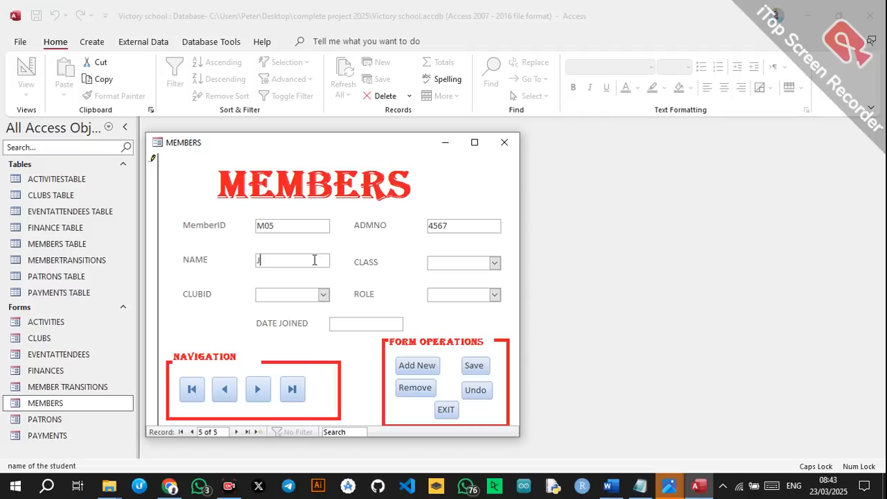
left_click(494, 263)
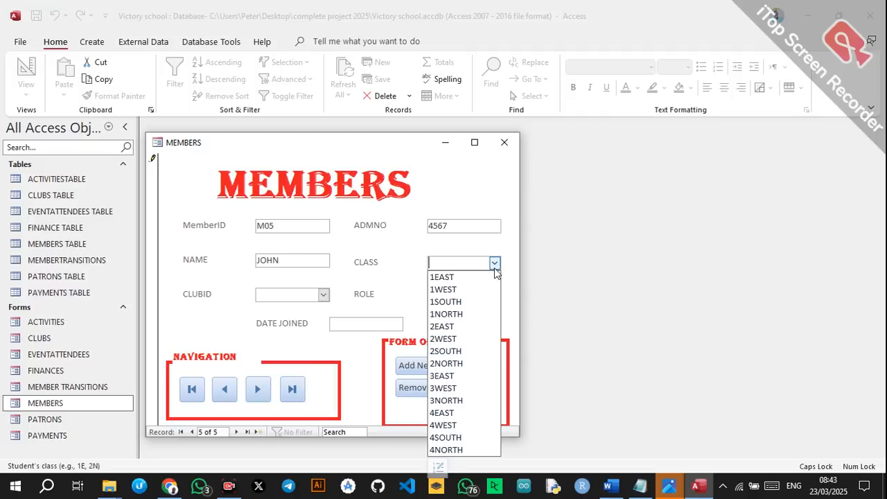
left_click(448, 343)
left_click(323, 294)
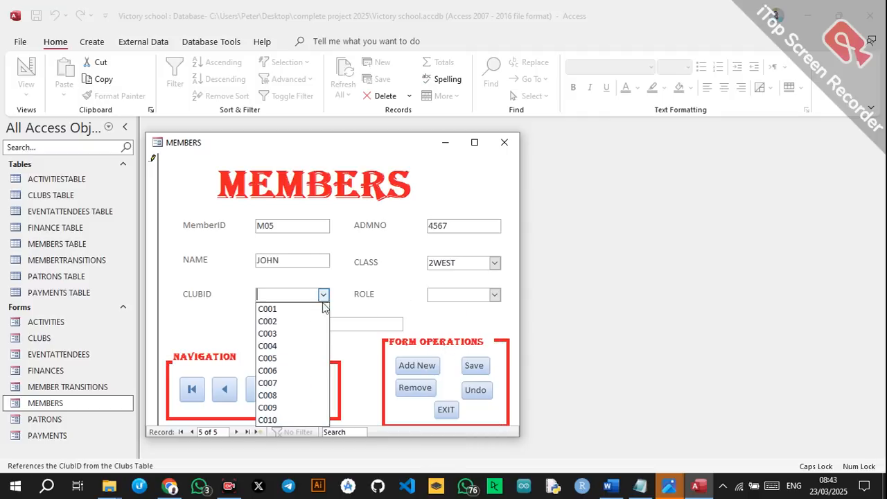
left_click(283, 370)
left_click(495, 294)
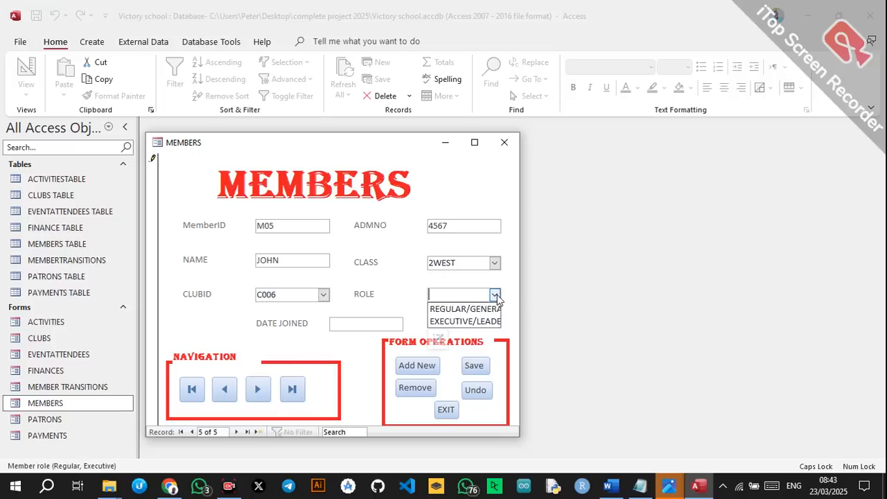
left_click(472, 321)
left_click(366, 324)
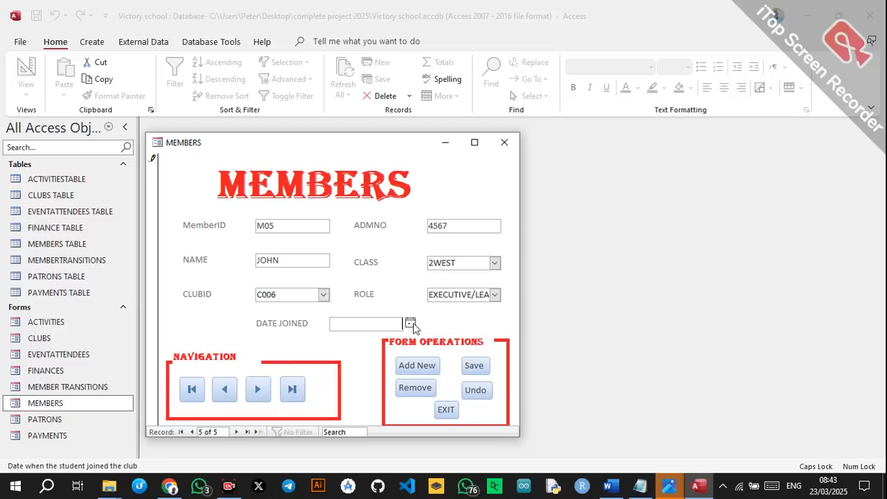
left_click(410, 324)
left_click(355, 371)
left_click(483, 369)
Close MEMBERS, then record attendance A001 for member M01 at activity A001 on 05/03/2025.
left_click(446, 409)
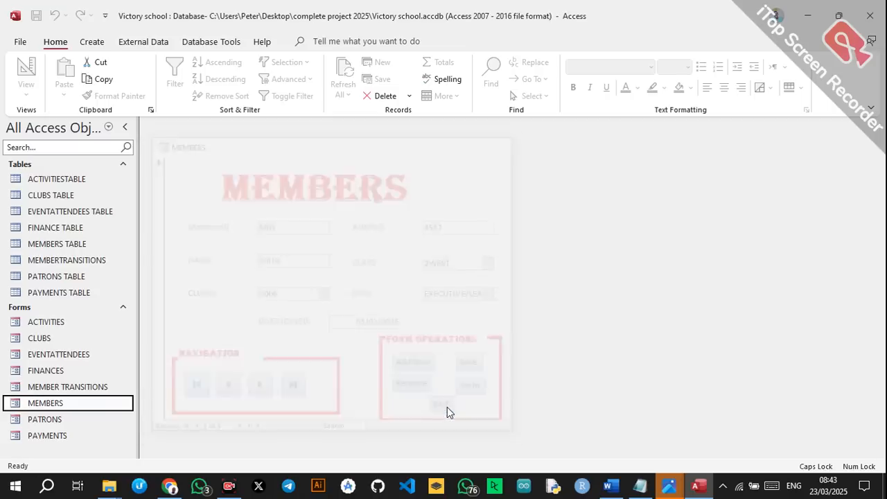
double_click(69, 357)
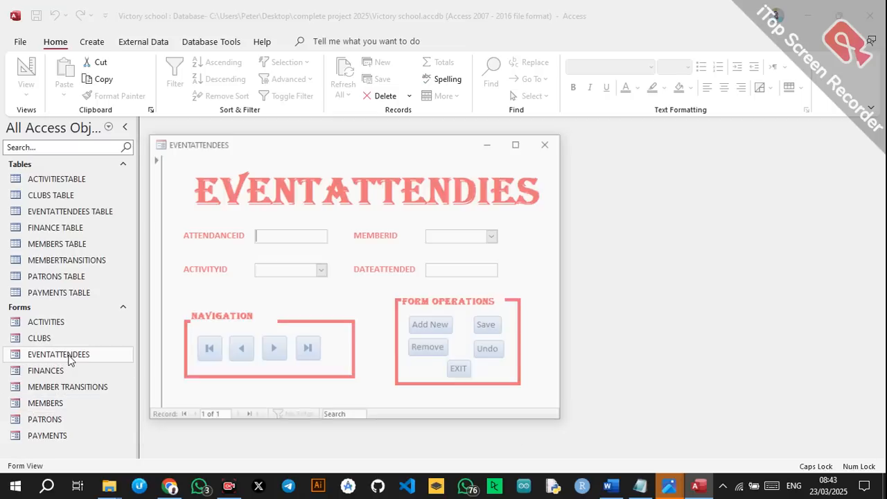
type("A002")
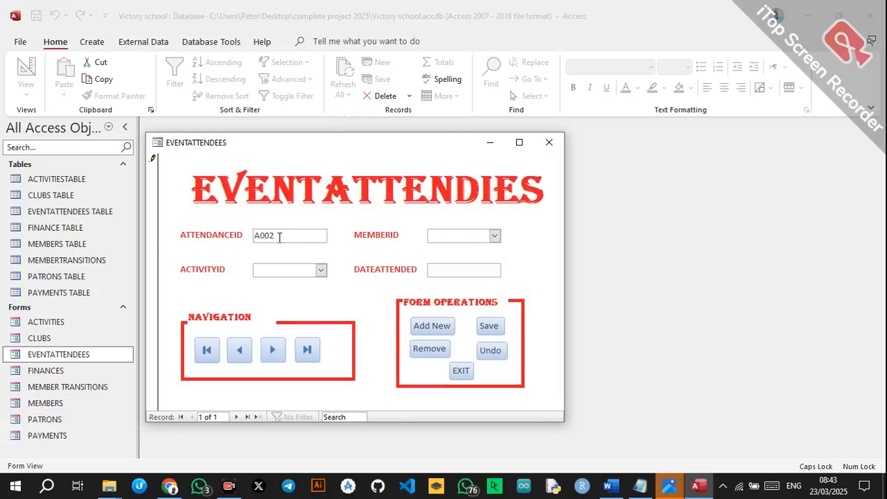
key("BackSpace")
left_click(495, 236)
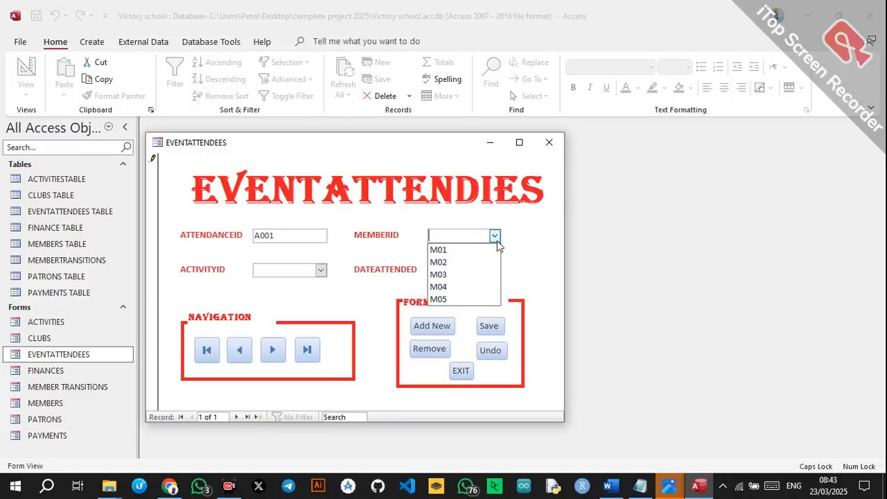
left_click(471, 250)
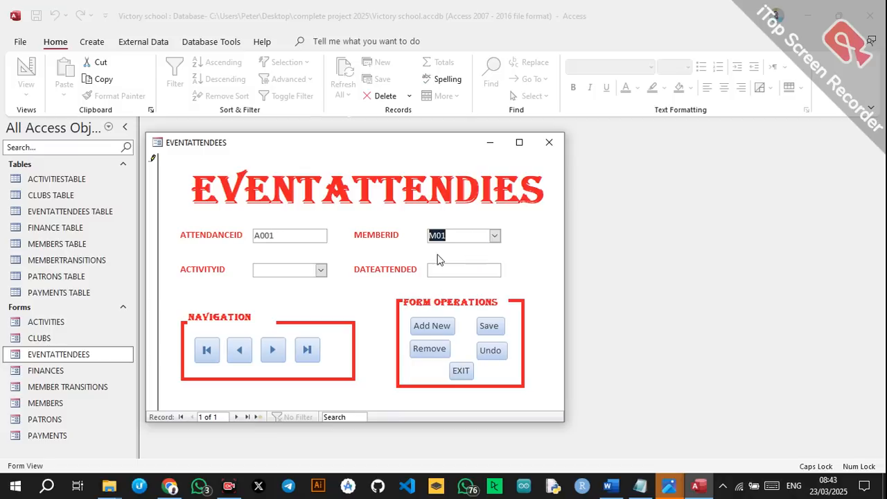
left_click(321, 270)
left_click(299, 284)
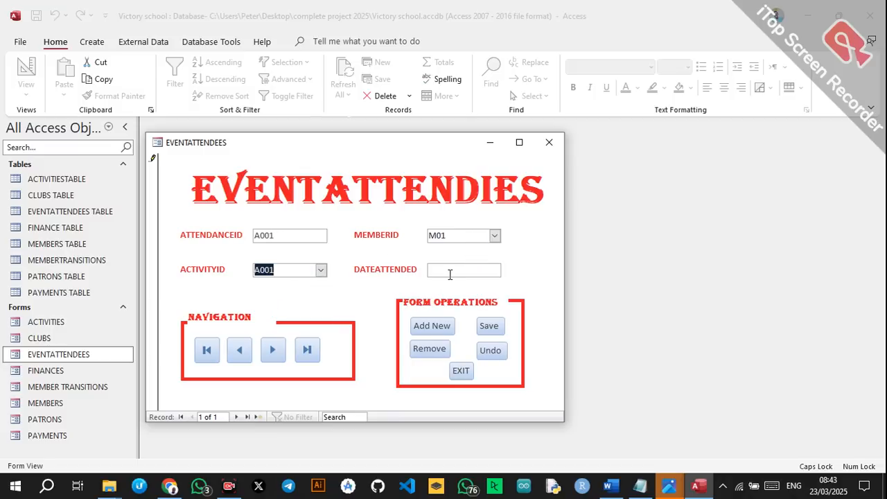
left_click(450, 271)
left_click(508, 270)
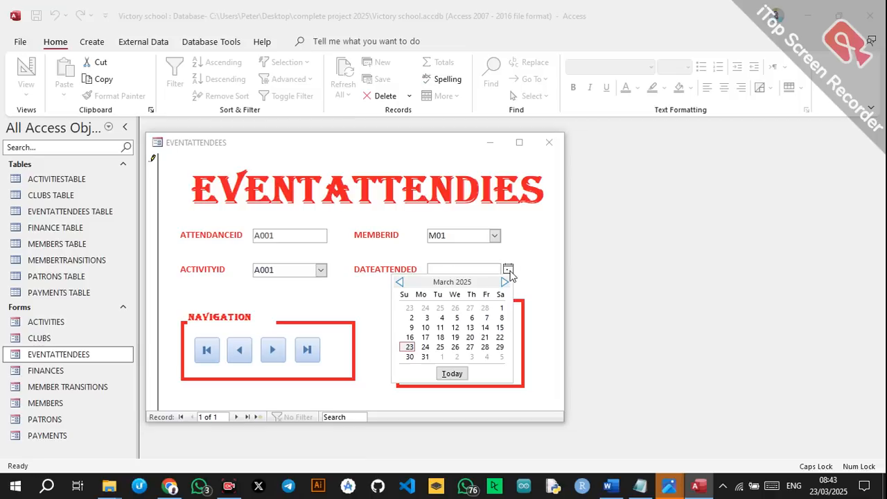
left_click(457, 317)
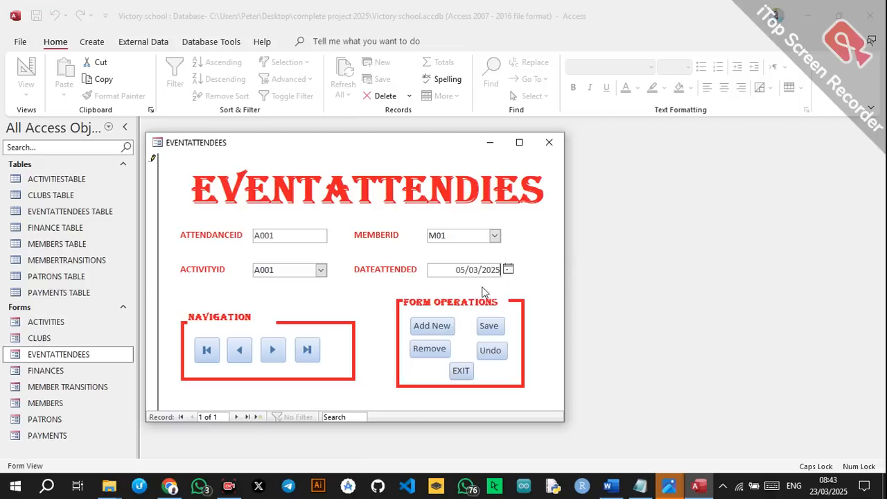
left_click(428, 332)
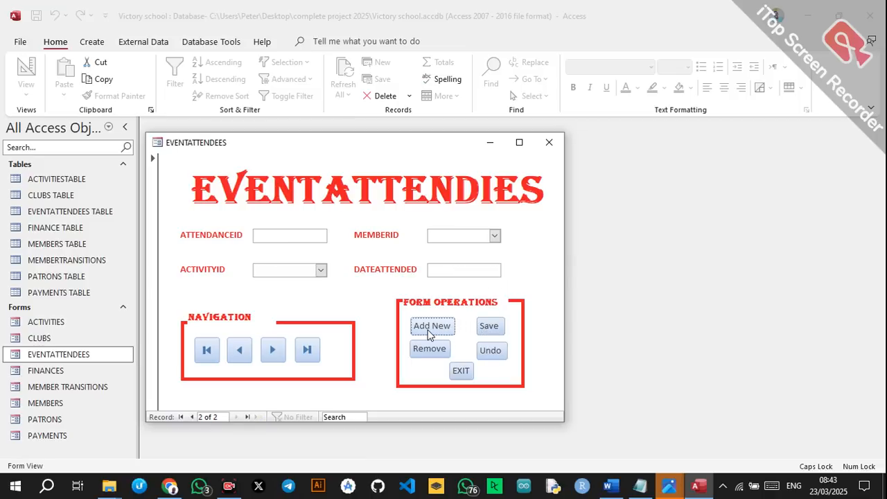
Record attendance A02 for member M02 at activity A005 on 05/03/2025, save, and close the form.
left_click(297, 240)
type("A02")
left_click(495, 236)
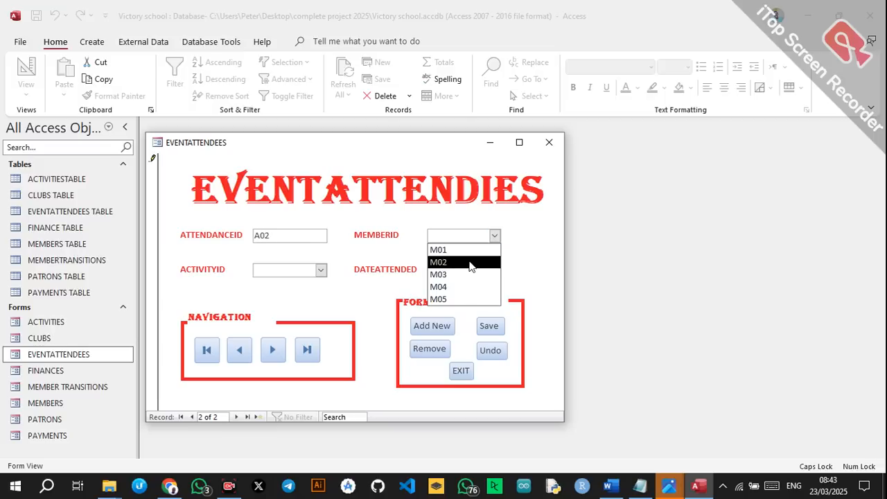
left_click(473, 259)
left_click(321, 271)
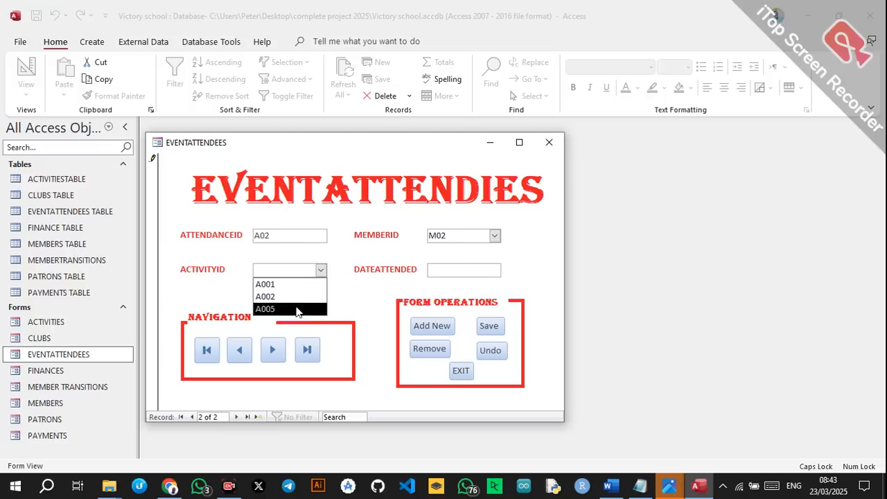
left_click(300, 307)
left_click(509, 268)
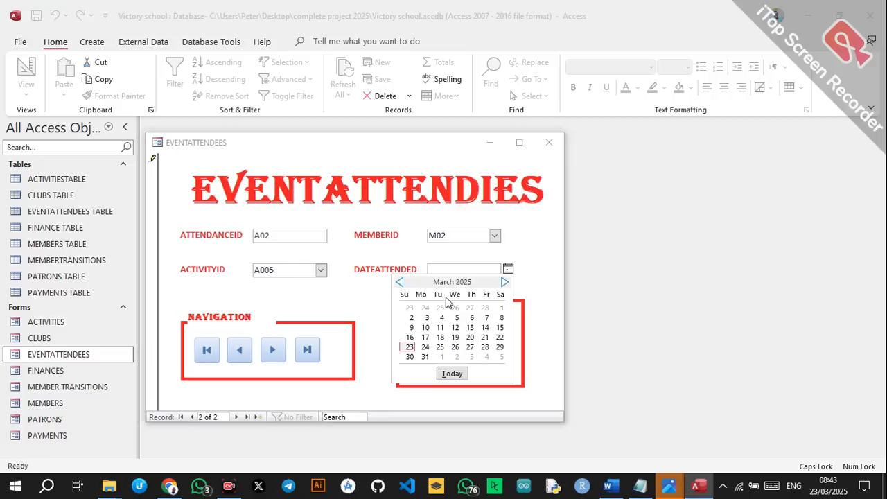
left_click(455, 323)
left_click(494, 329)
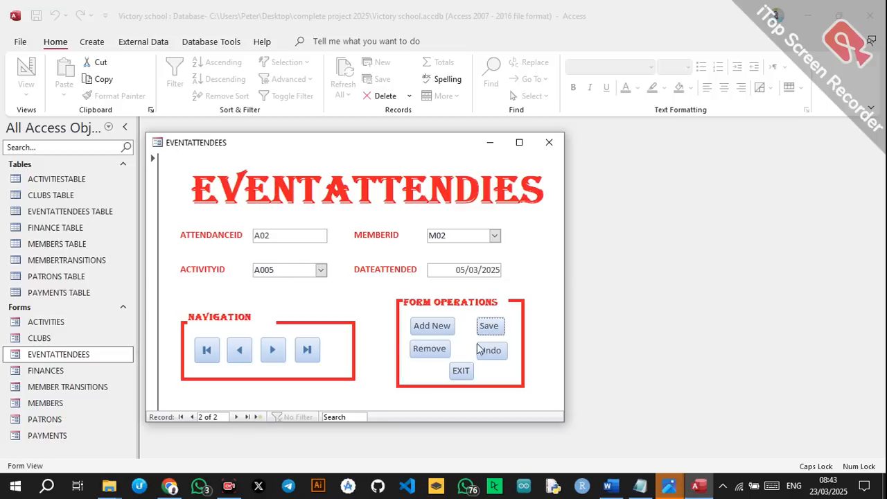
left_click(460, 371)
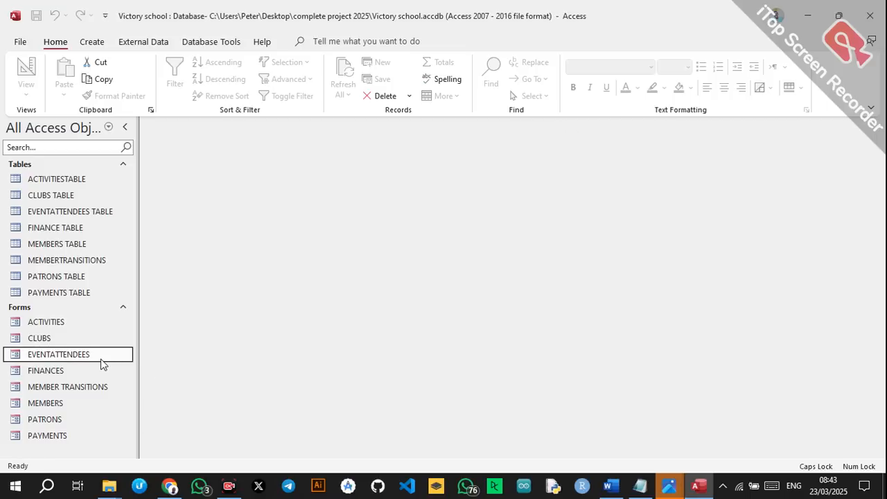
In FINANCES, save record F001 for club C001 with revenue 50,000 and funds allocated 6000.
double_click(46, 371)
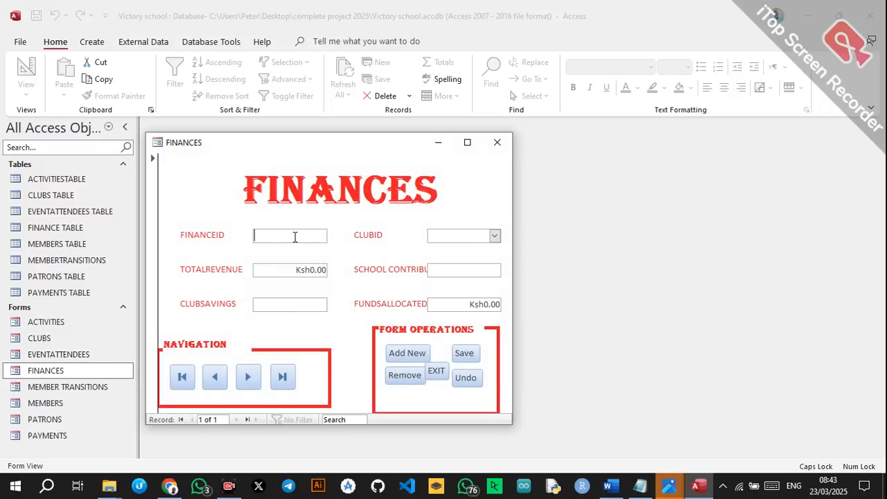
type("F001")
left_click(494, 236)
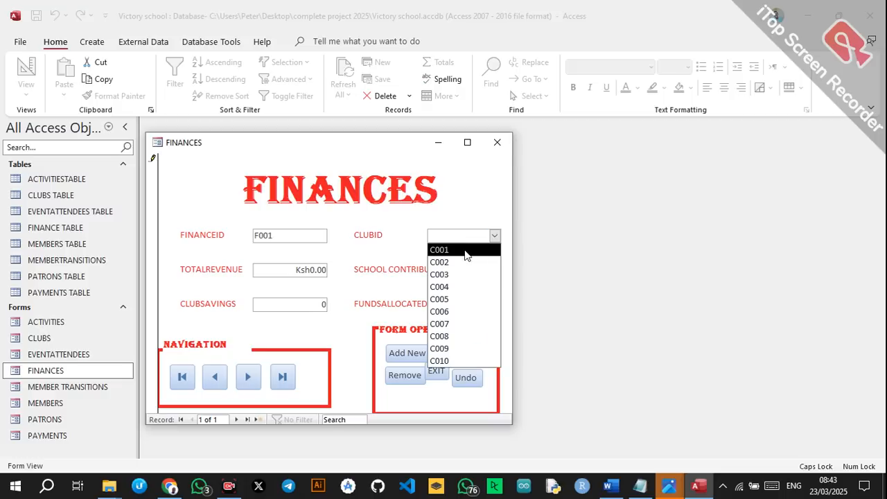
left_click(465, 252)
left_click(311, 270)
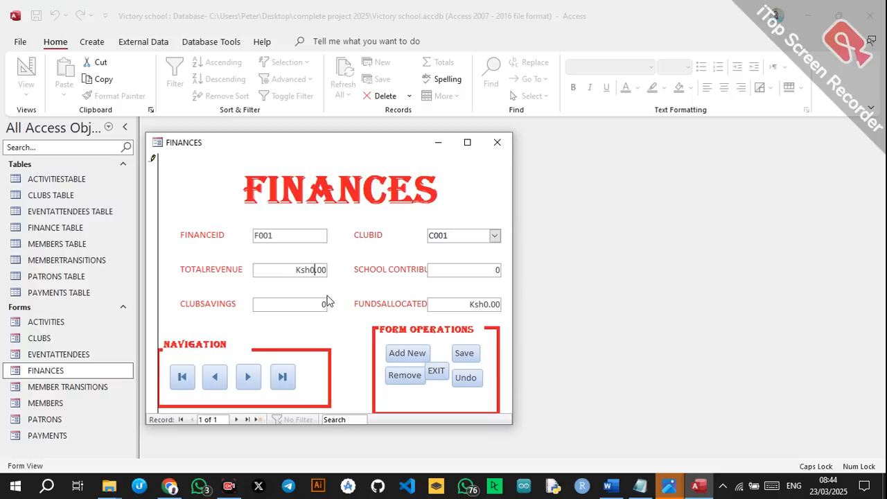
key("BackSpace")
type("50,000")
left_click(451, 310)
key("BackSpace")
type("6000")
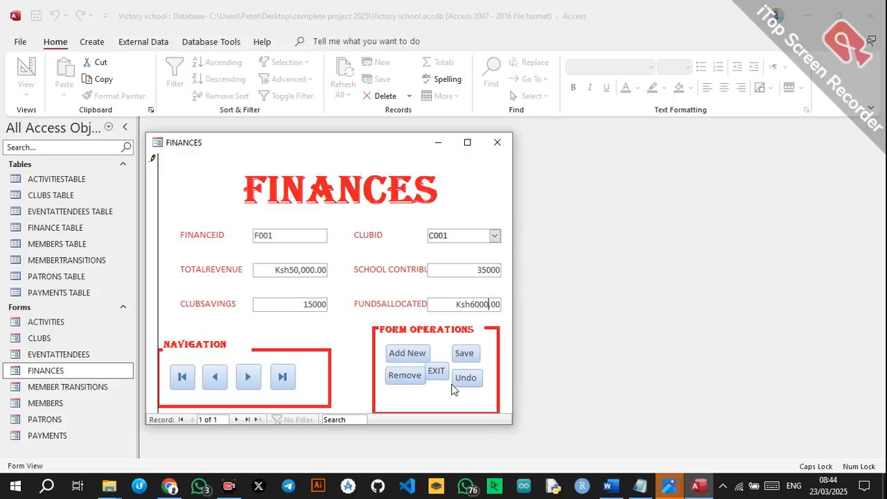
left_click(465, 360)
left_click(415, 356)
Save record F002 for club C006 with revenue 300,000 and funds allocated 5000, then close FINANCES.
left_click(295, 238)
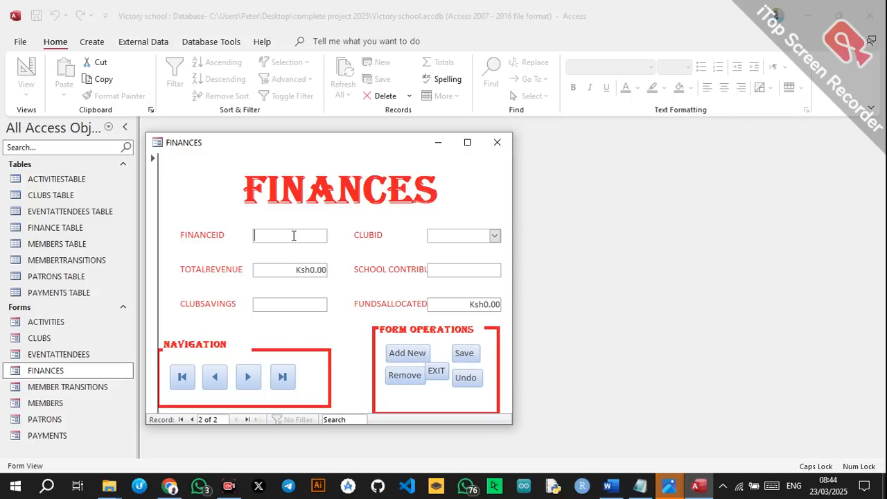
type("F002")
left_click(494, 236)
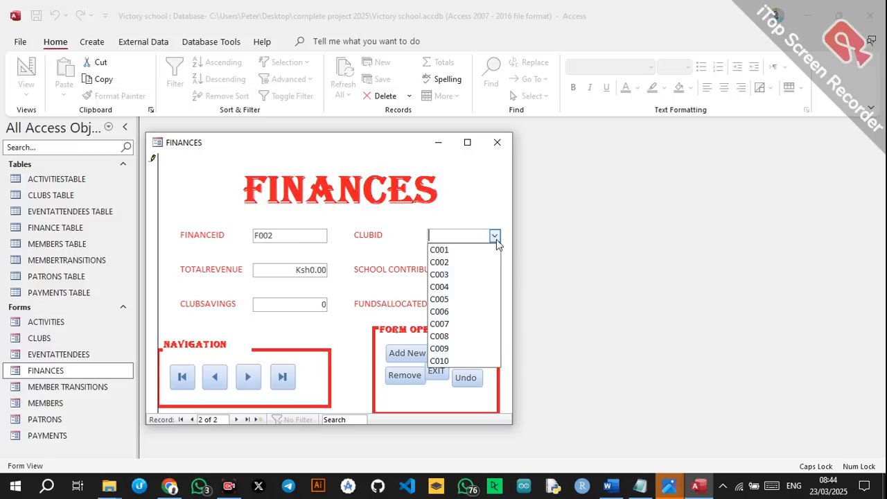
left_click(463, 312)
left_click(308, 273)
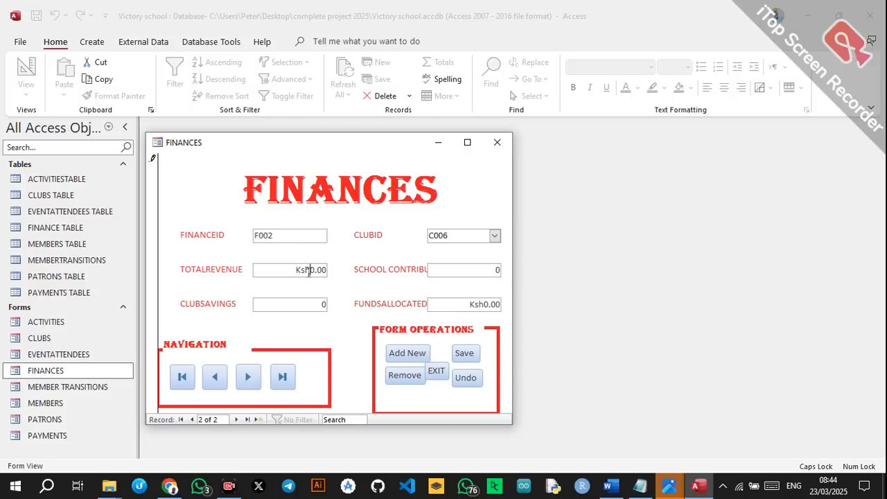
type("30000")
left_click(434, 305)
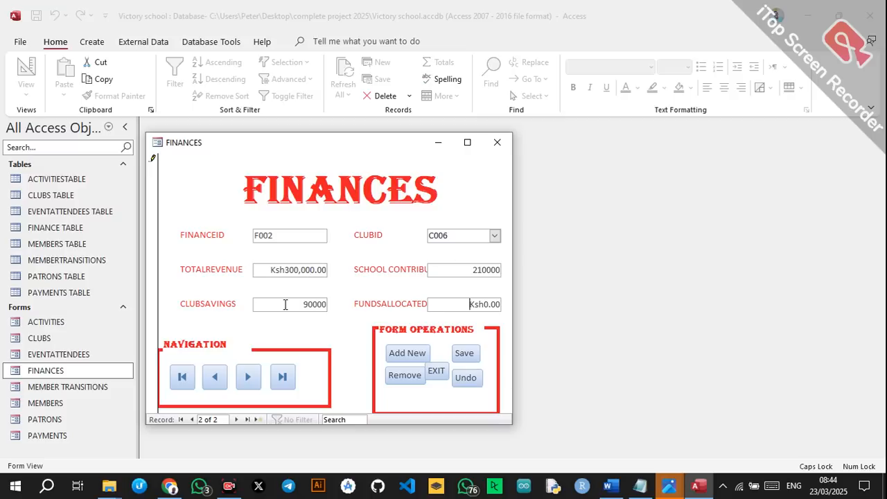
key("Right")
key("Right")
key("Right")
key("Delete")
type("5000")
left_click(464, 352)
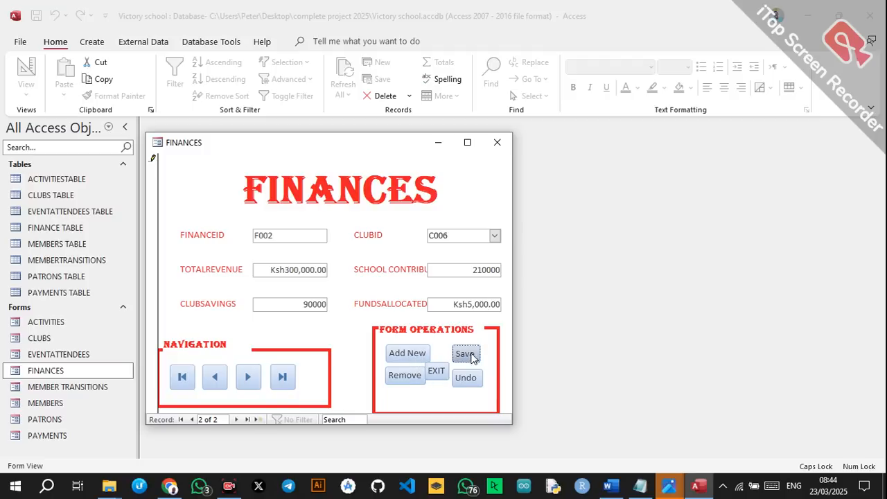
left_click(440, 374)
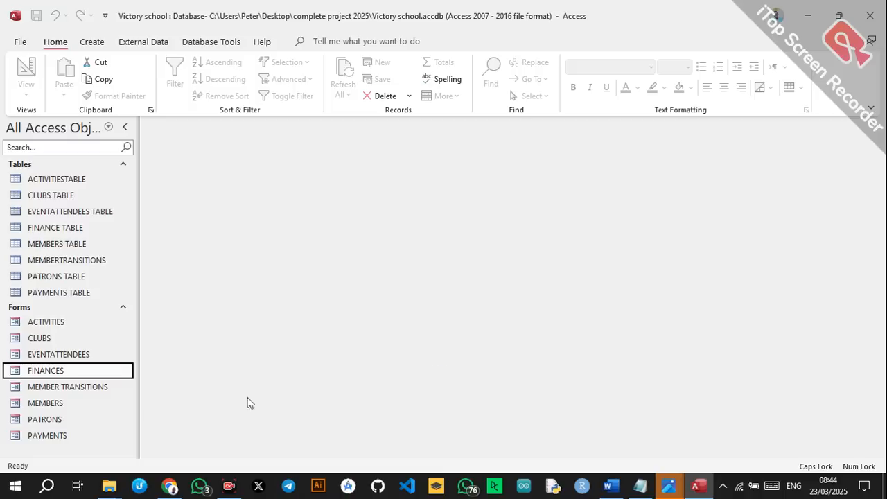
Open MEMBER TRANSITIONS and enter T001 as the first record's transition ID.
double_click(77, 389)
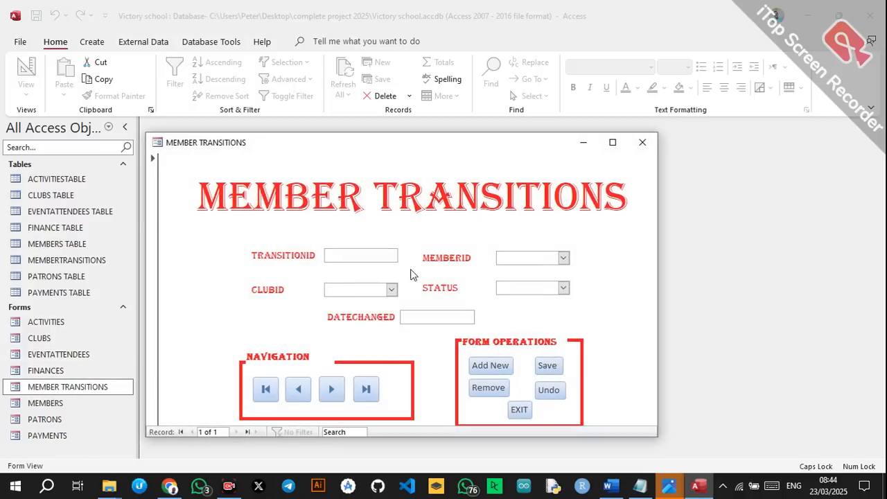
type("T001")
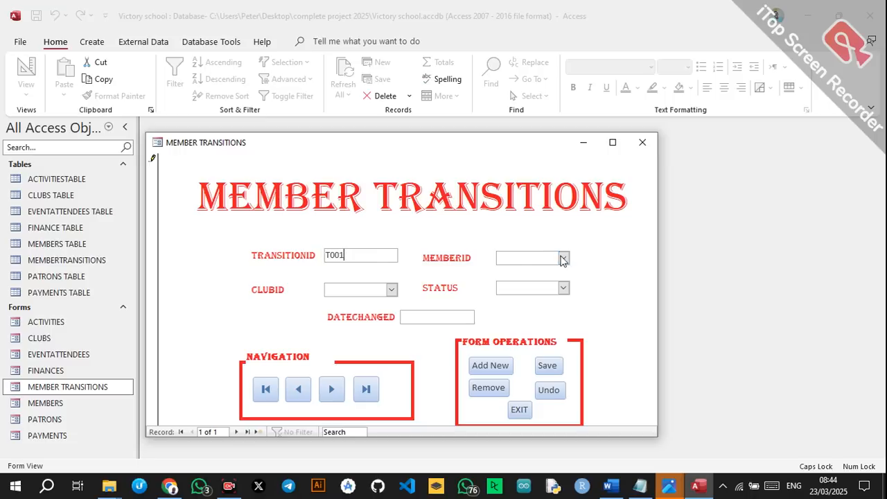
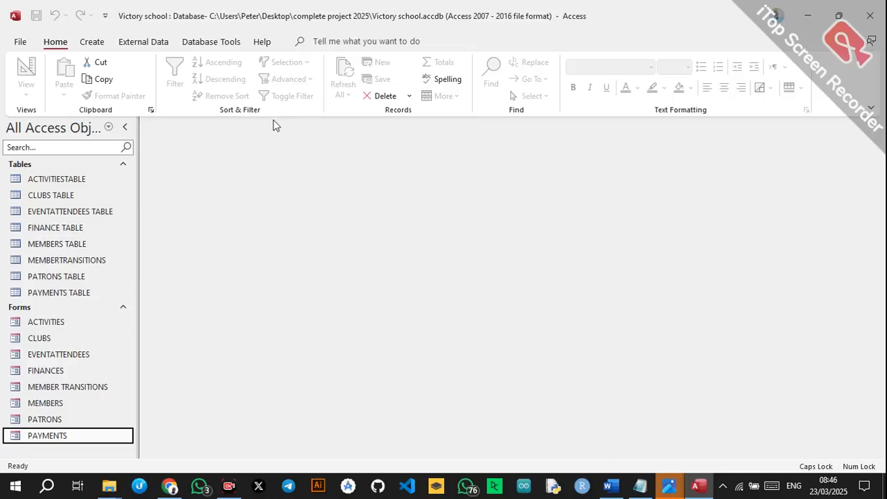
Open the Relationships diagram and move PAYMENTS, MEMBERTRANSITIONS and PATRONS tables lower down.
left_click(208, 42)
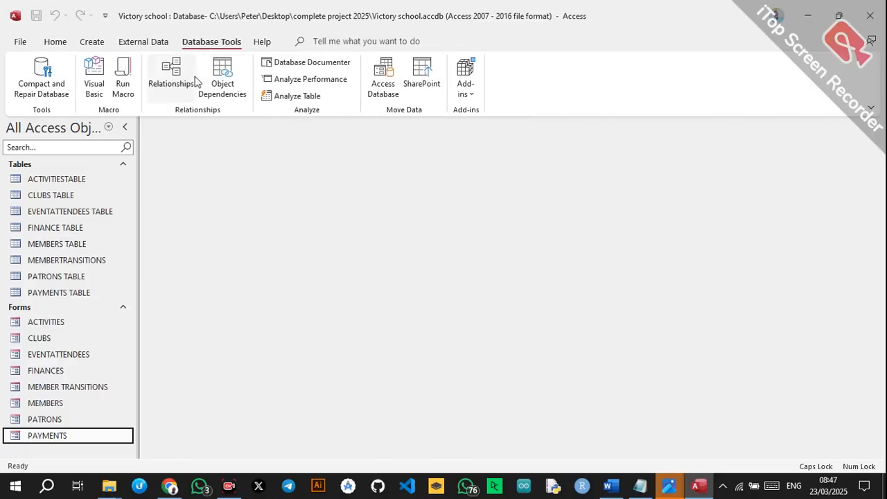
left_click(193, 80)
left_click_drag(366, 250, 352, 321)
left_click_drag(239, 254, 230, 313)
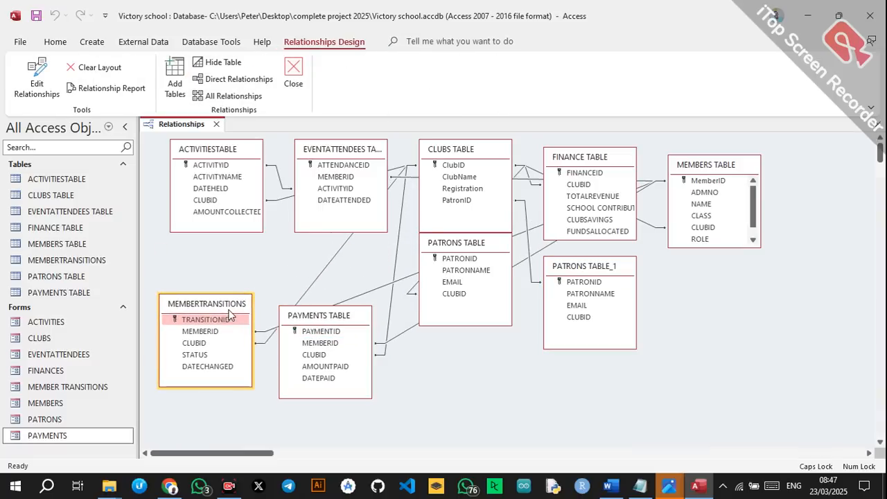
left_click_drag(484, 247, 509, 319)
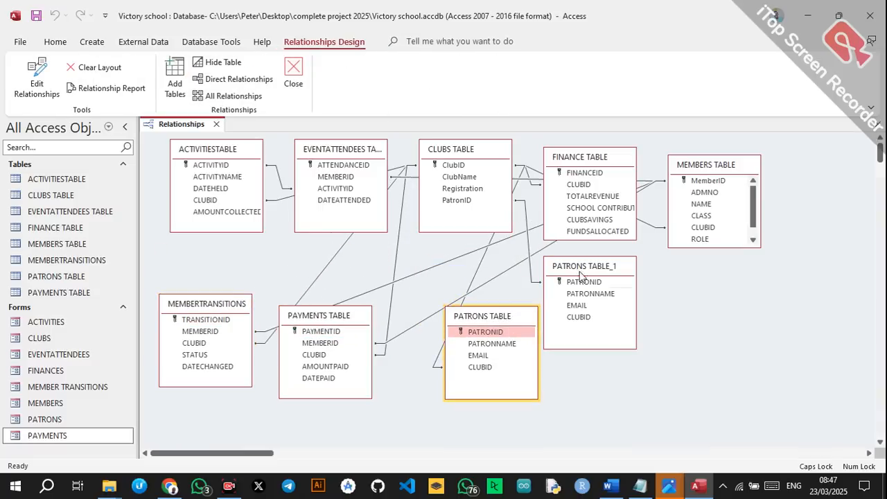
Shift PATRONS TABLE_1, MEMBERS, FINANCE, CLUBS and EVENTATTENDEES tables to the right.
left_click_drag(591, 264, 688, 302)
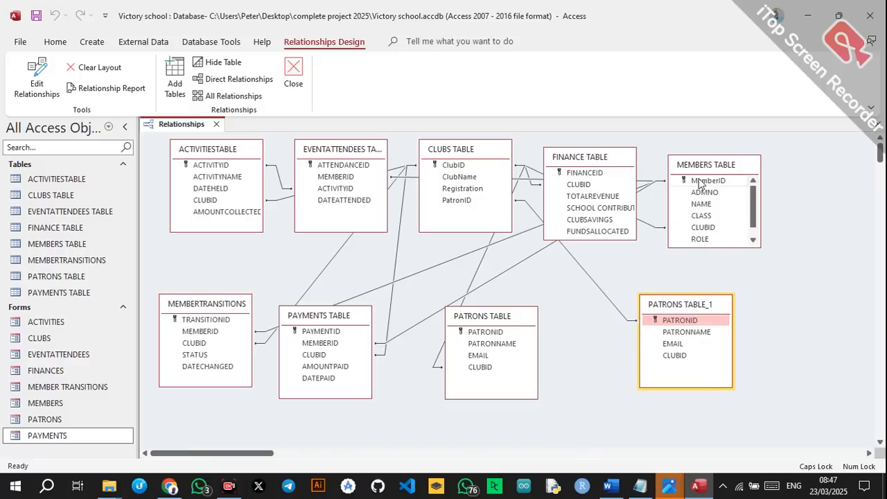
left_click_drag(705, 167, 784, 195)
left_click_drag(603, 151, 698, 156)
left_click_drag(467, 158, 535, 173)
left_click_drag(370, 154, 406, 161)
Enforce referential integrity on the ACTIVITYID and CLUBS–ACTIVITIES ClubID links.
double_click(309, 187)
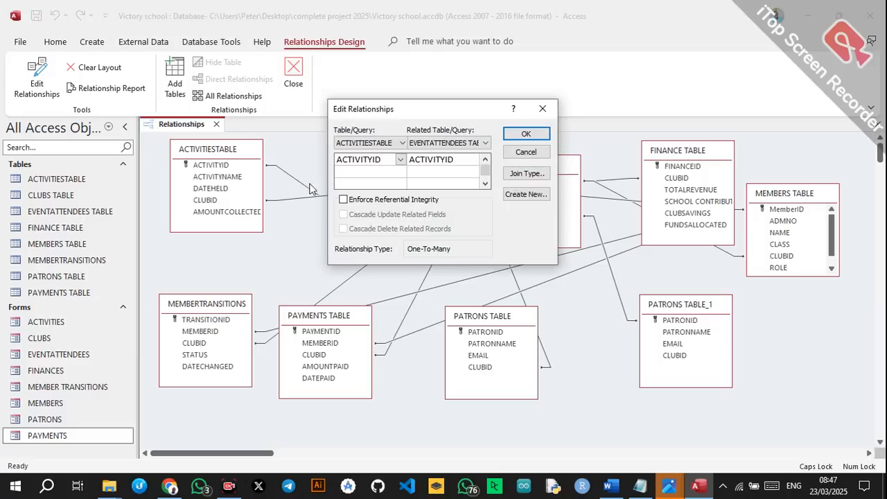
left_click(345, 200)
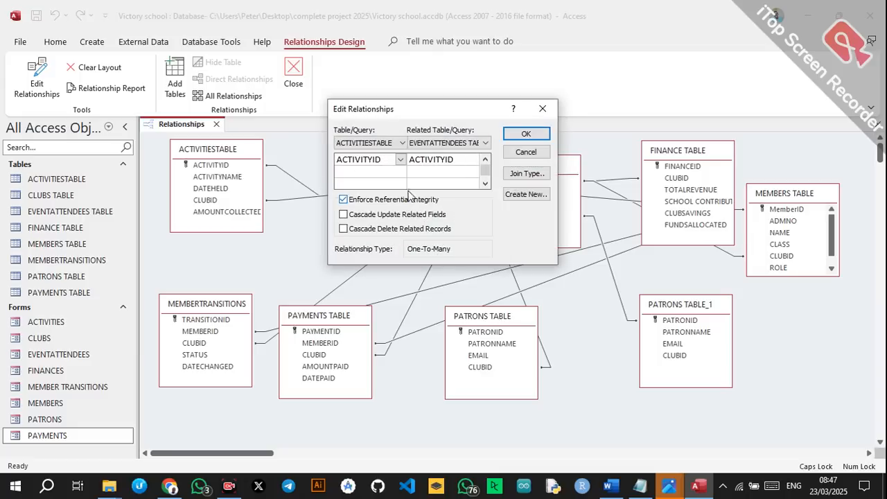
left_click(525, 135)
double_click(312, 196)
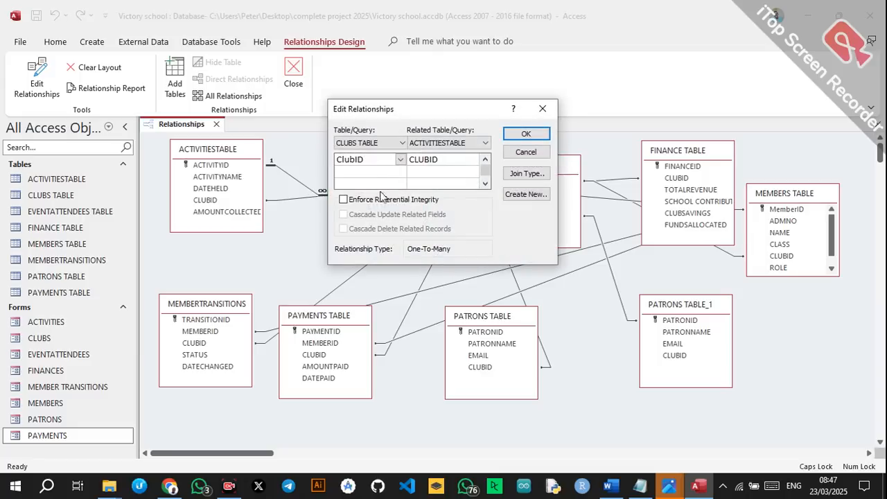
left_click(376, 203)
left_click(520, 137)
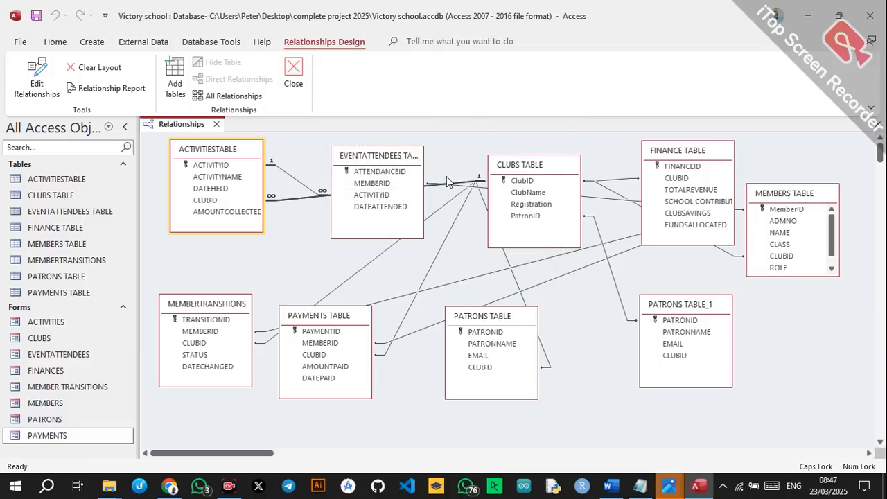
Move EVENTATTENDEES TABLE and enforce integrity on the MEMBERS–EVENTATTENDEES and CLUBS–MEMBERS links.
left_click_drag(398, 167, 369, 181)
left_click(440, 201)
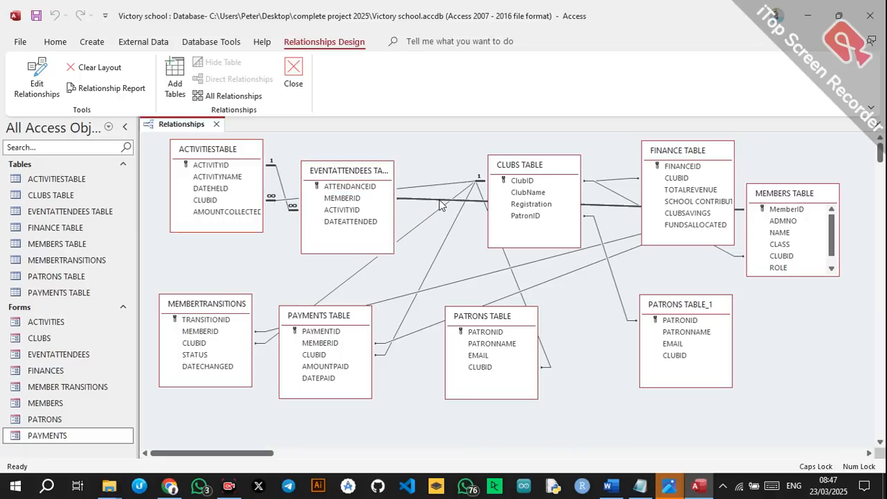
double_click(440, 202)
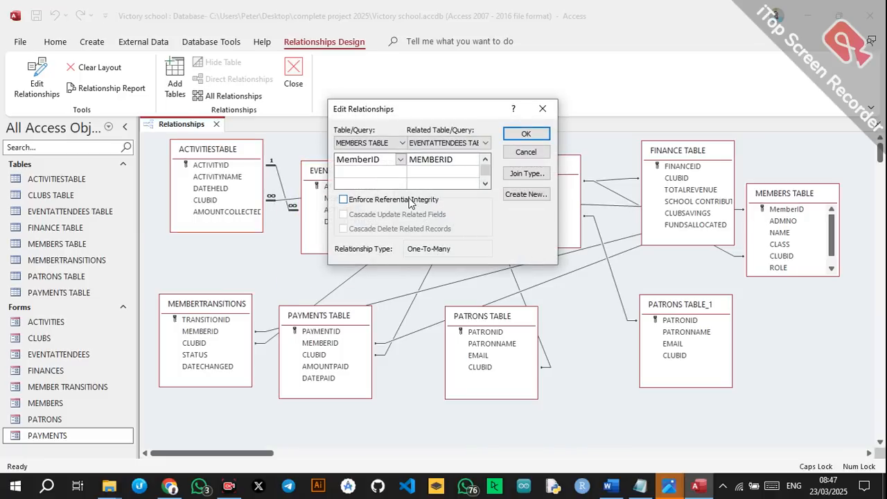
left_click(409, 200)
left_click(526, 134)
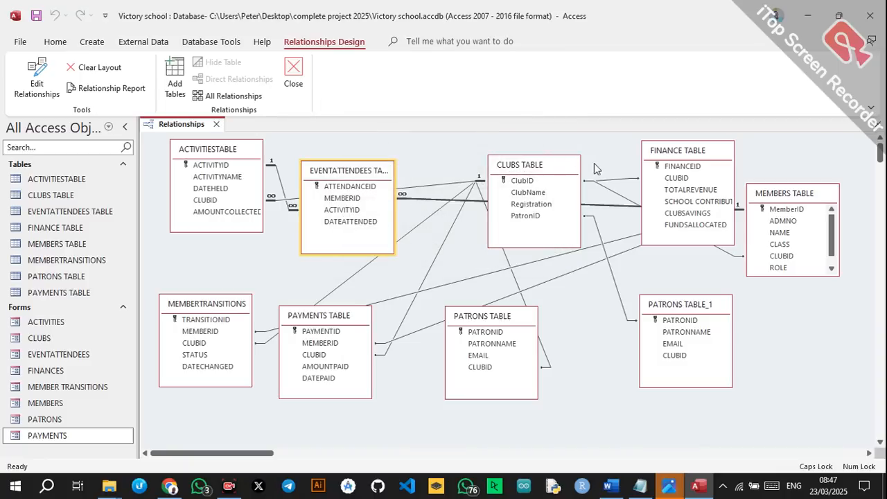
double_click(611, 196)
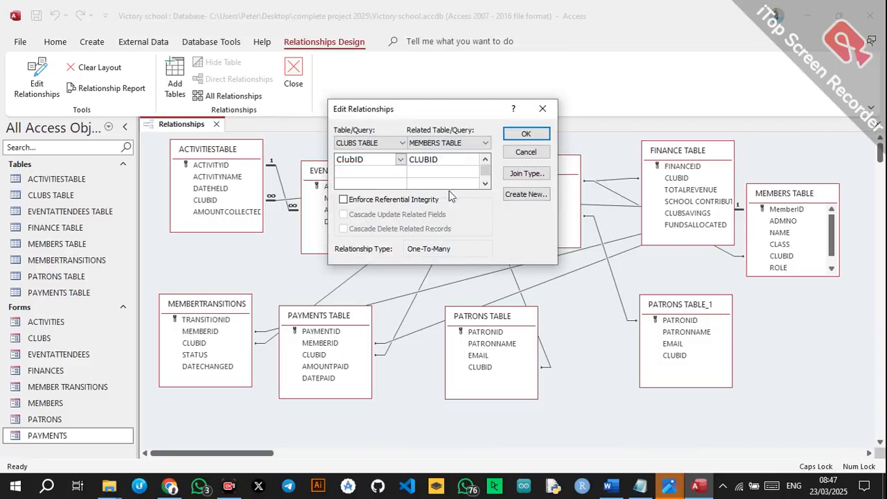
left_click(418, 200)
left_click(527, 134)
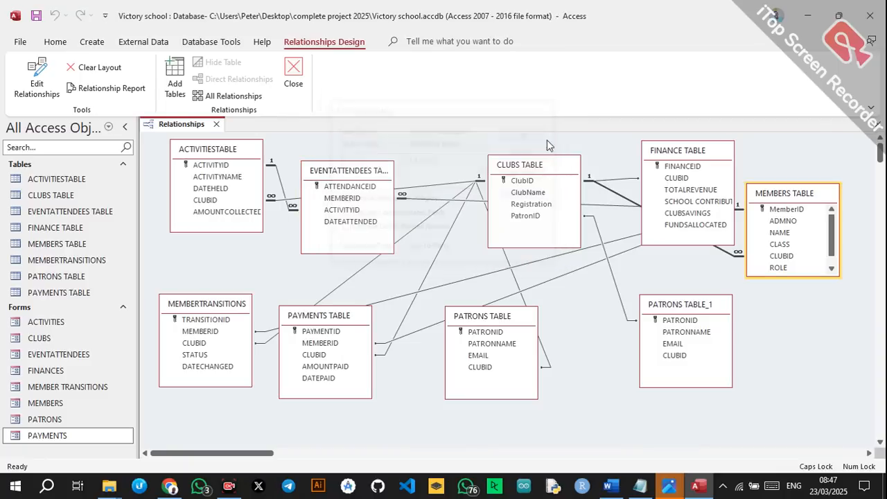
Enforce referential integrity on the CLUBS–FINANCE and CLUBS–MEMBERTRANSITIONS links.
double_click(620, 180)
left_click(414, 201)
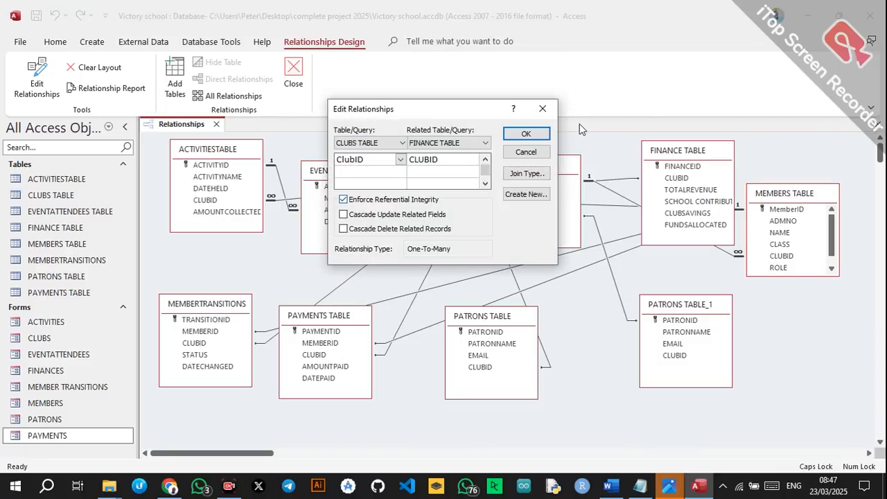
left_click(528, 134)
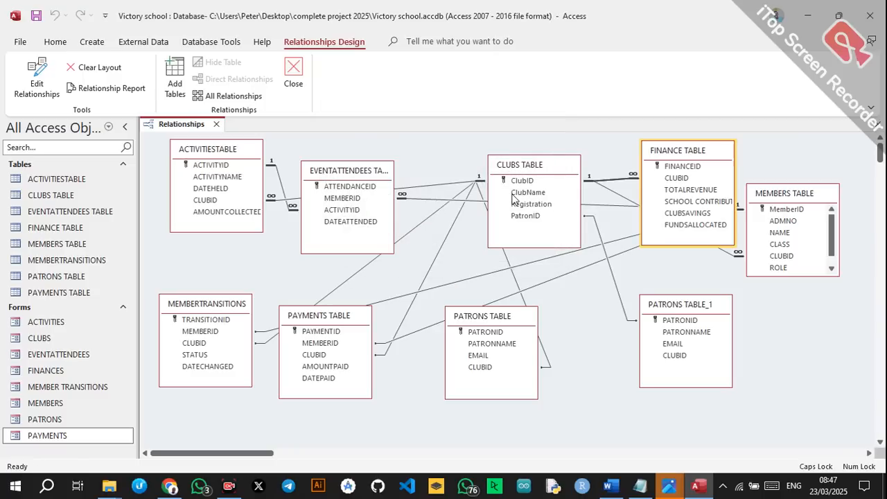
double_click(371, 266)
left_click(375, 200)
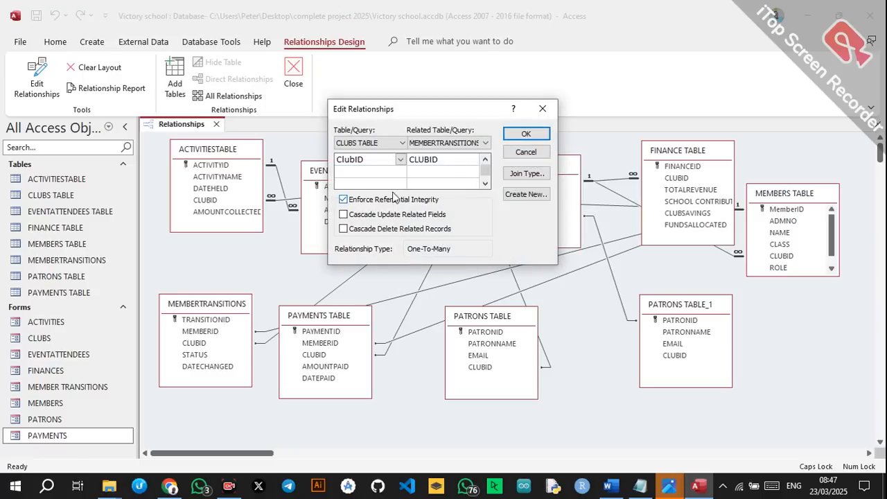
left_click(526, 134)
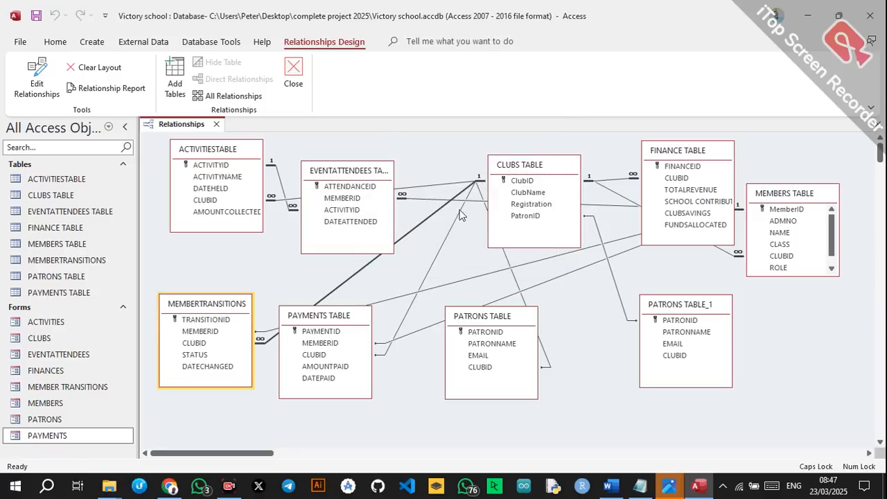
Enforce referential integrity on the CLUBS–PAYMENTS and MEMBERS–MEMBERTRANSITIONS links.
left_click(440, 254)
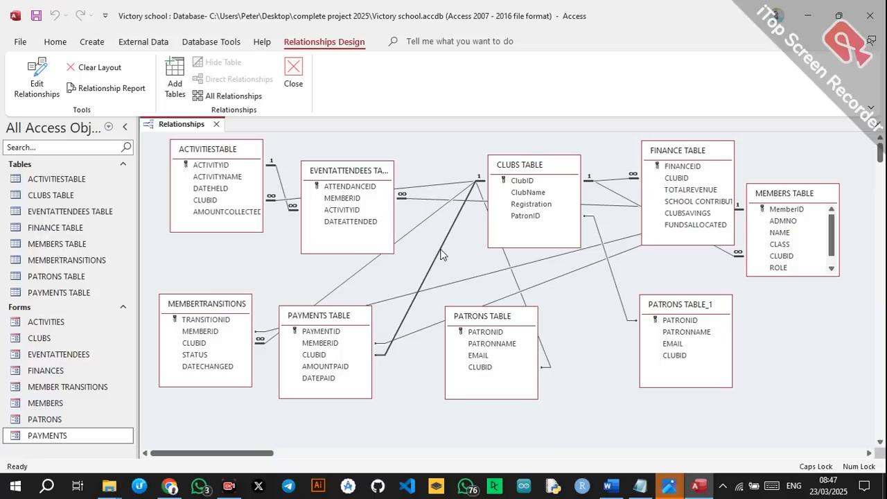
double_click(442, 255)
left_click(368, 200)
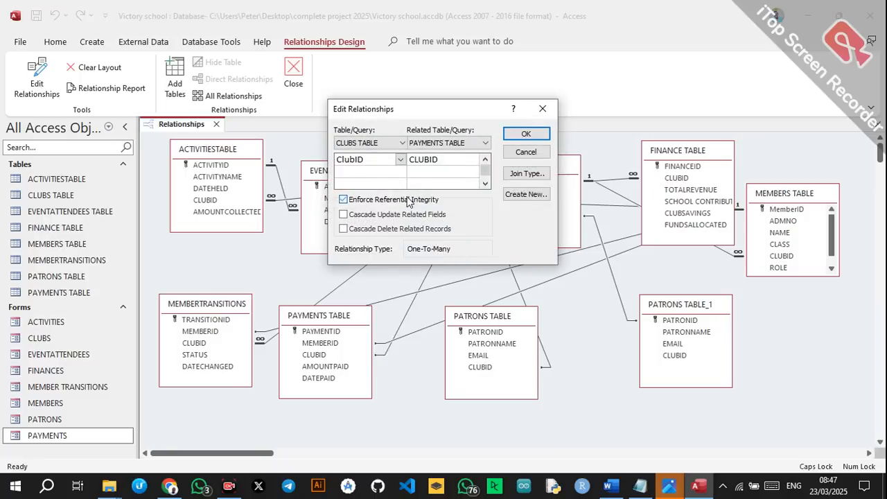
left_click(526, 133)
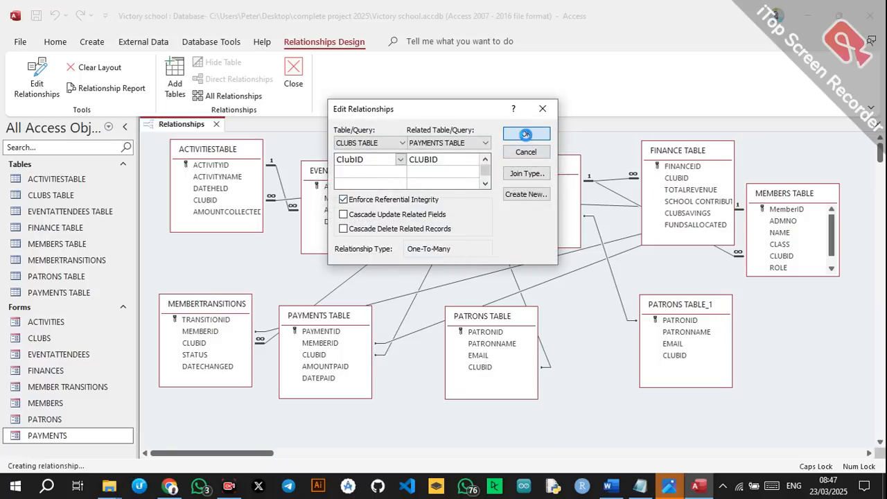
double_click(490, 275)
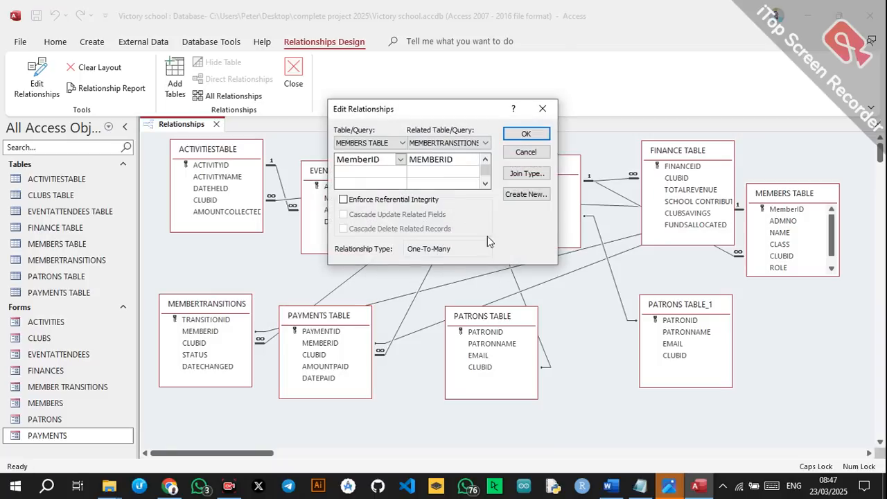
left_click(406, 201)
left_click(535, 132)
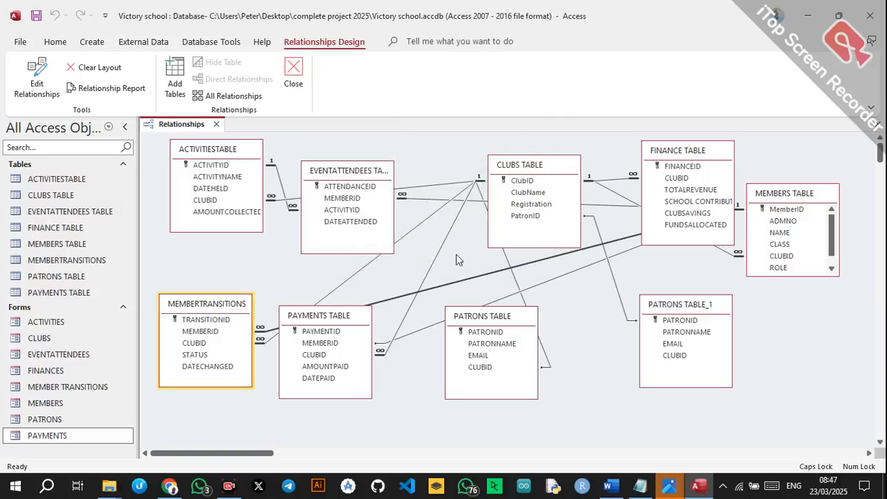
Check the MEMBERS–PAYMENTS link, then enforce integrity on CLUBS–PATRONS and PATRONS TABLE_1–CLUBS links.
double_click(535, 289)
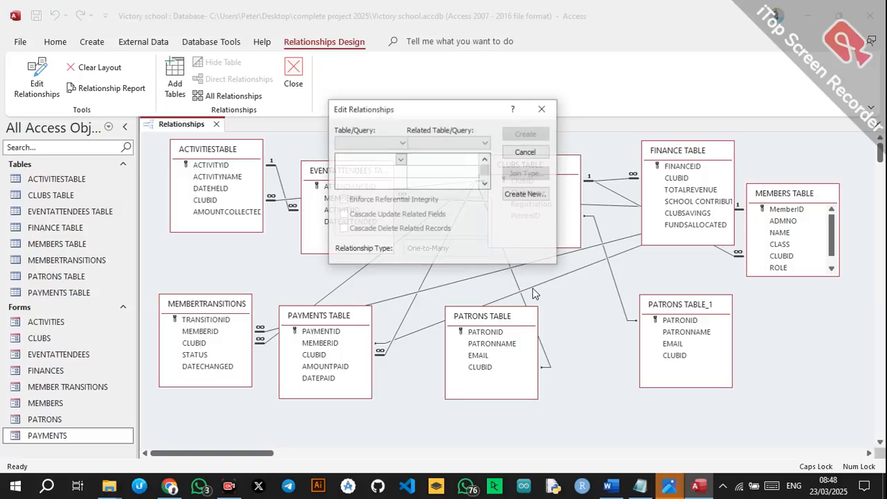
left_click(543, 109)
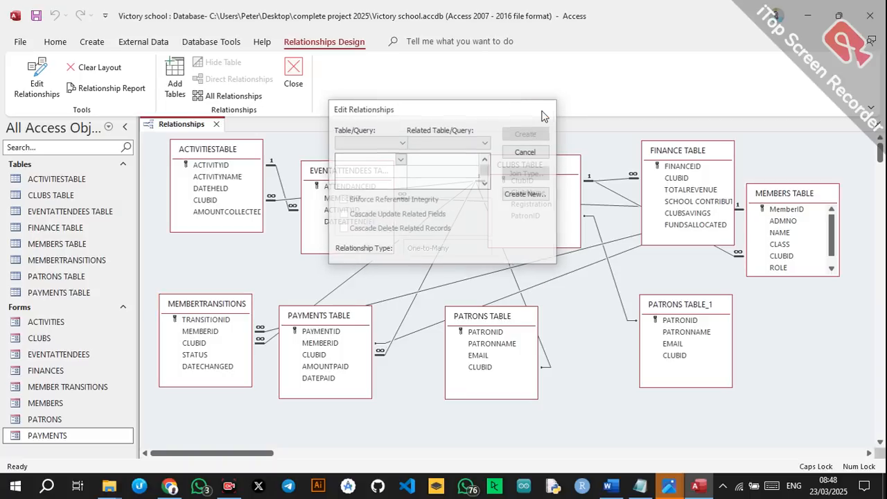
double_click(546, 279)
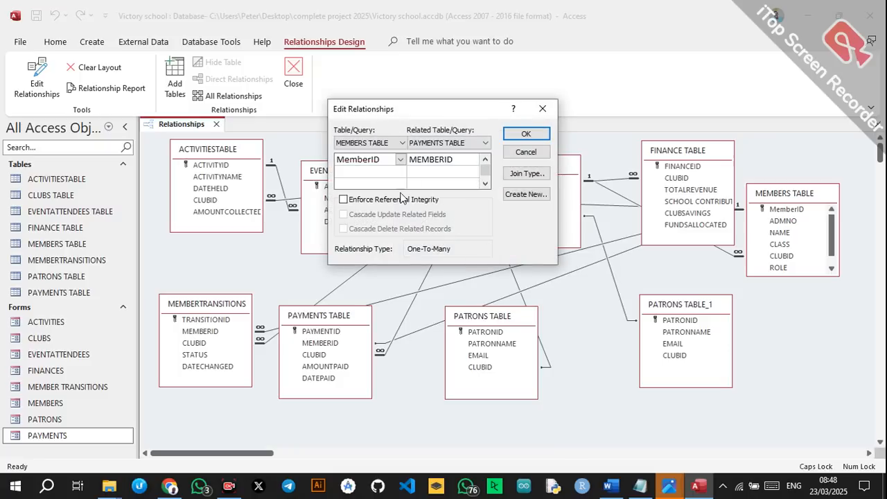
left_click(526, 133)
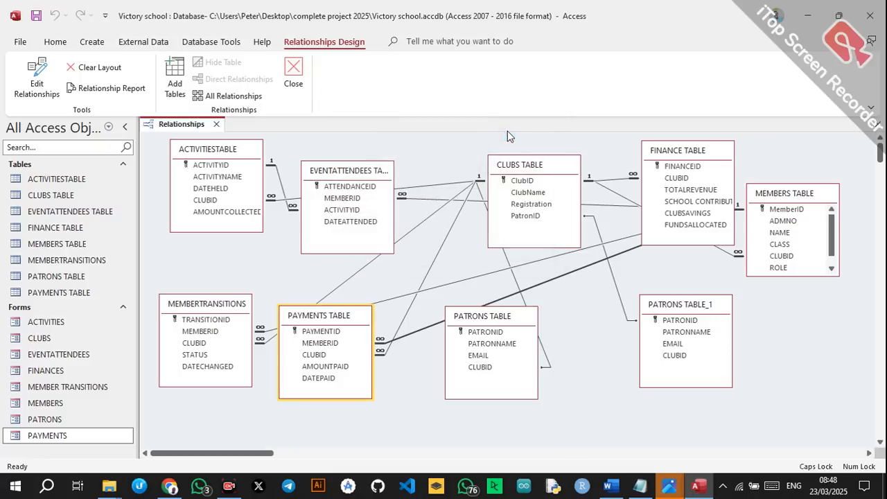
double_click(514, 279)
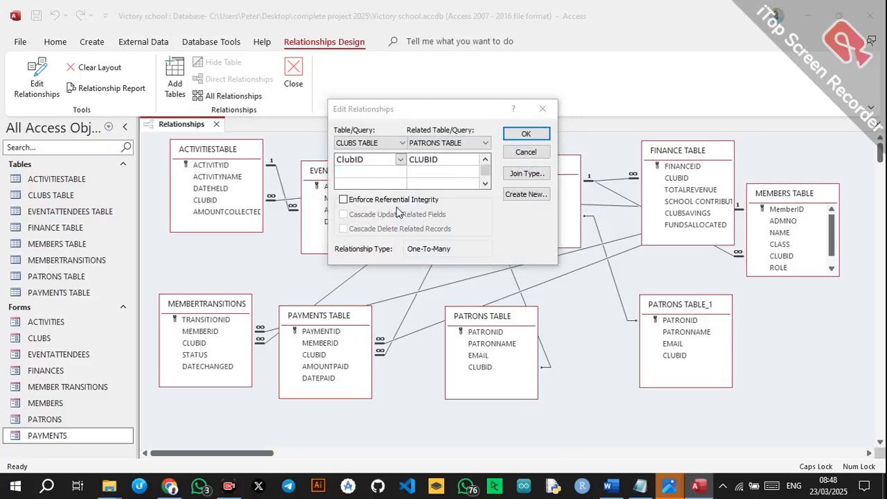
left_click(398, 200)
left_click(526, 133)
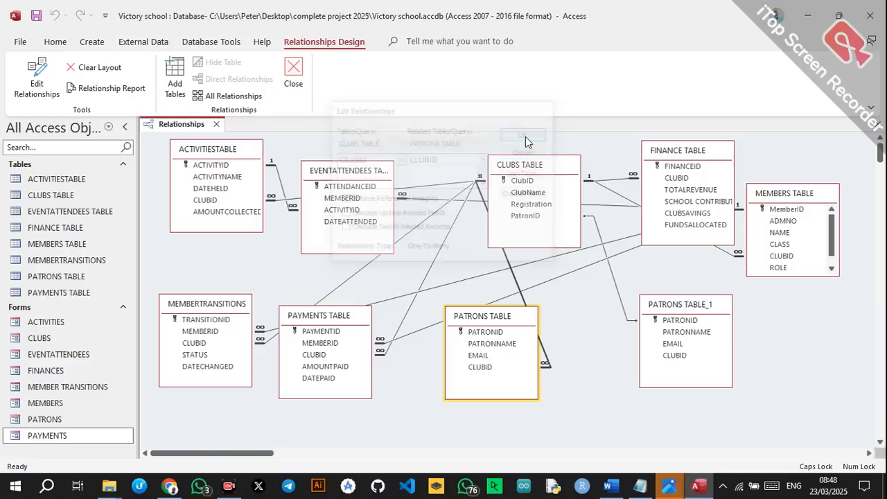
double_click(602, 239)
left_click(409, 200)
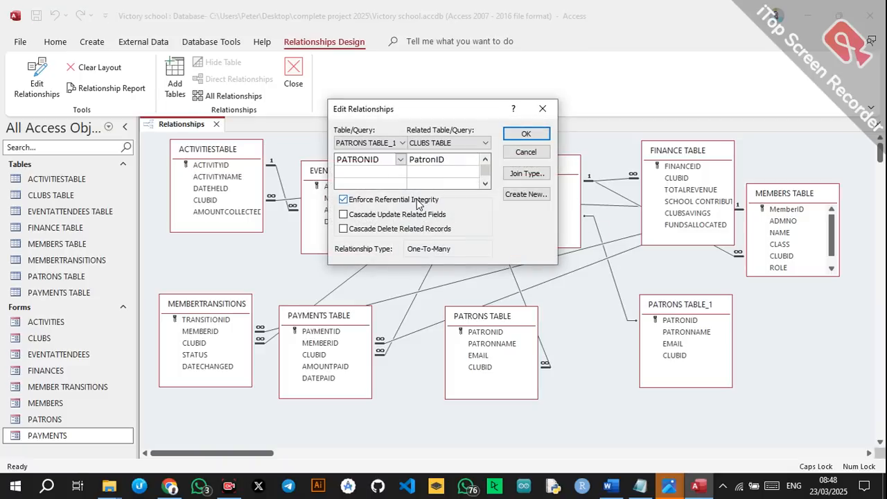
left_click(526, 134)
Nudge FINANCE and CLUBS tables, move PAYMENTS lower and PATRONS right, then close Relationships.
mouse_move(678, 160)
left_mouse_down()
mouse_move(591, 294)
mouse_move(691, 218)
mouse_move(692, 169)
left_mouse_up()
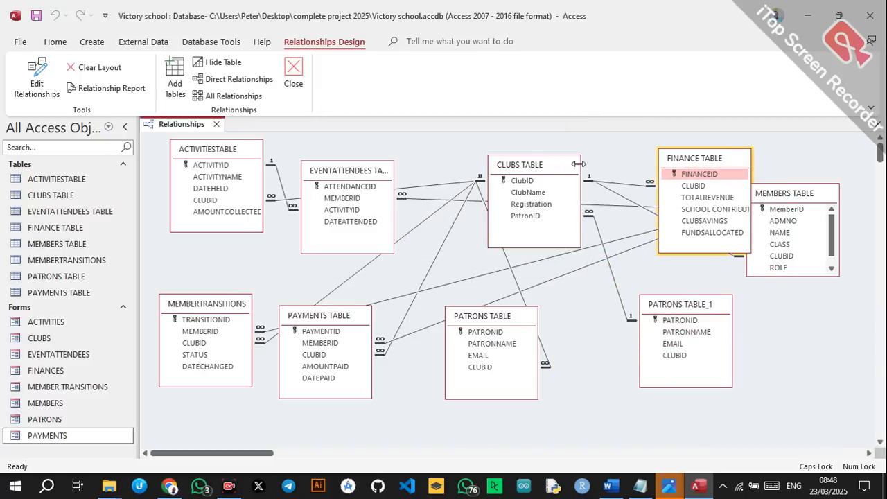
mouse_move(560, 169)
left_mouse_down()
mouse_move(584, 226)
mouse_move(523, 183)
mouse_move(556, 151)
mouse_move(572, 157)
left_mouse_up()
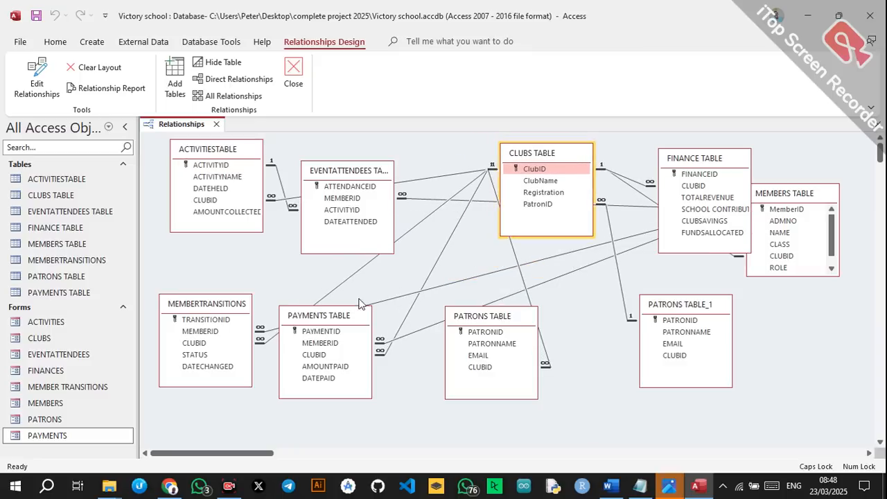
left_click_drag(329, 320, 352, 344)
left_click_drag(457, 324, 484, 321)
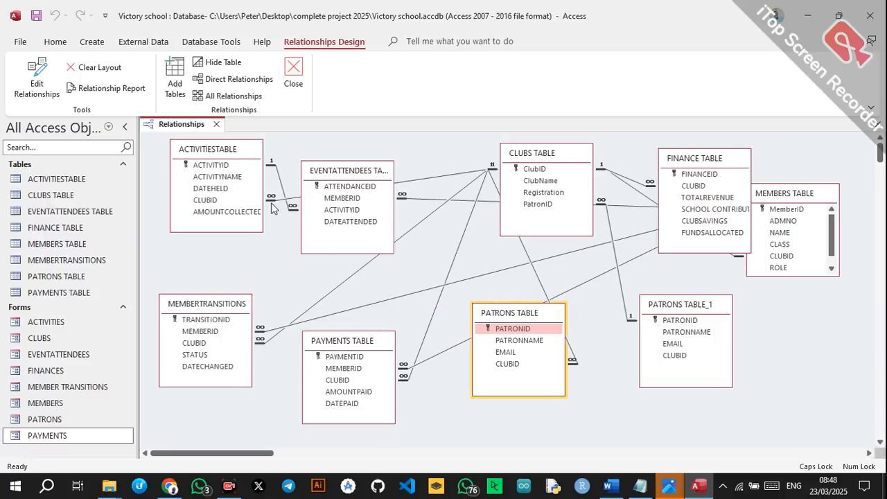
left_click(877, 124)
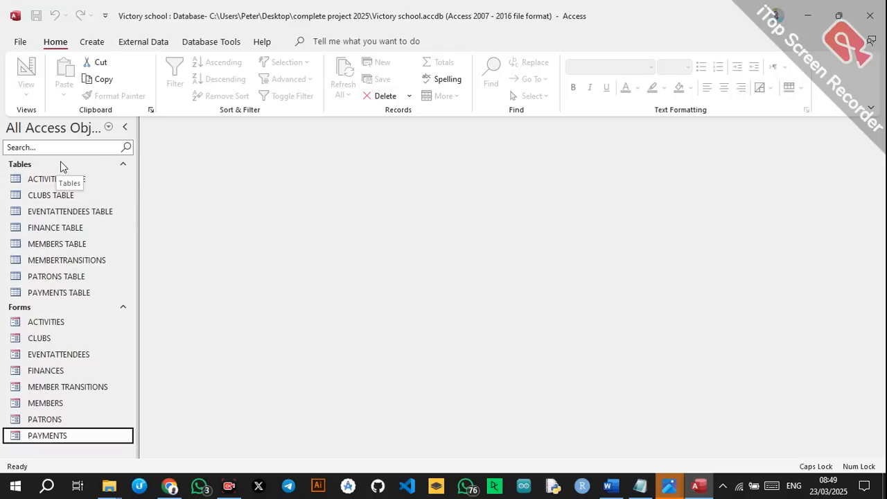
Start a design-view query on MEMBERTRANSITIONS with TRANSITIONID, MEMBERID, CLUBID, STATUS and DATECHANGED.
left_click(92, 41)
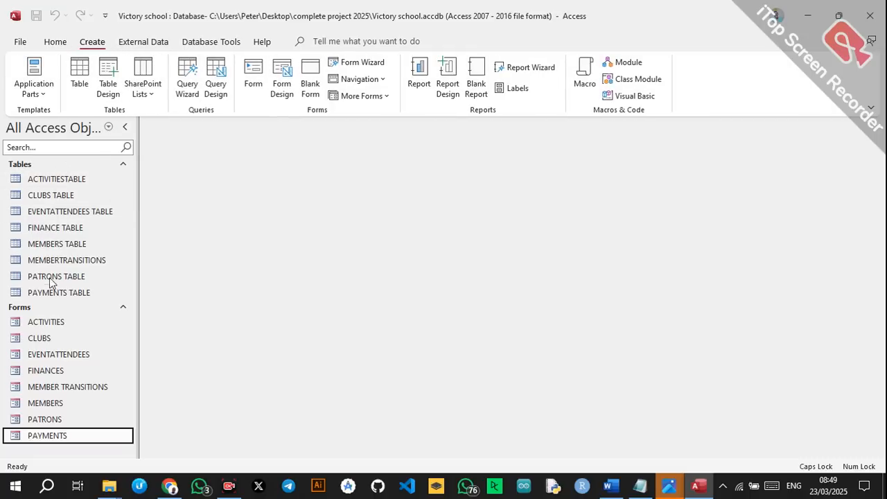
left_click(211, 77)
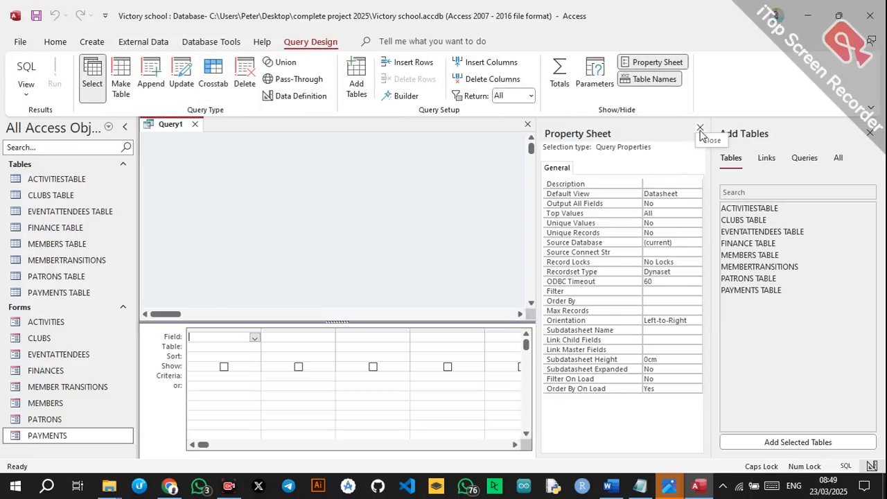
left_click(700, 128)
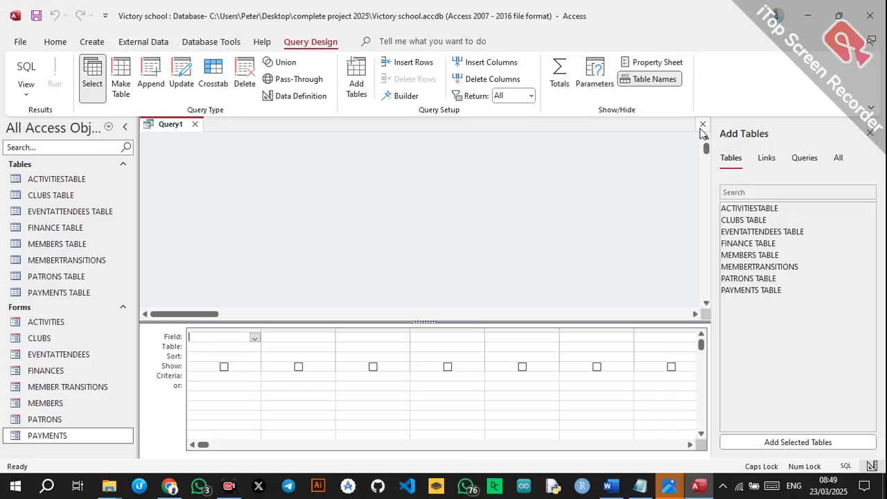
double_click(743, 266)
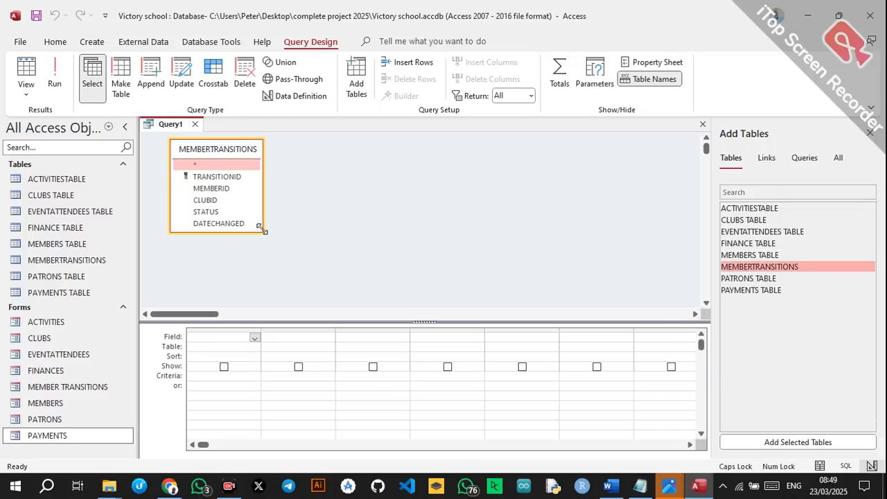
left_click_drag(262, 228, 277, 256)
double_click(229, 176)
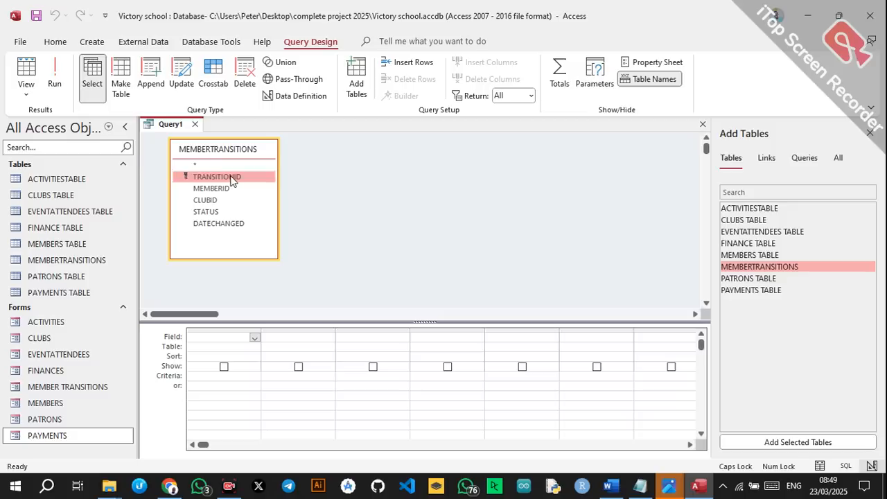
double_click(212, 190)
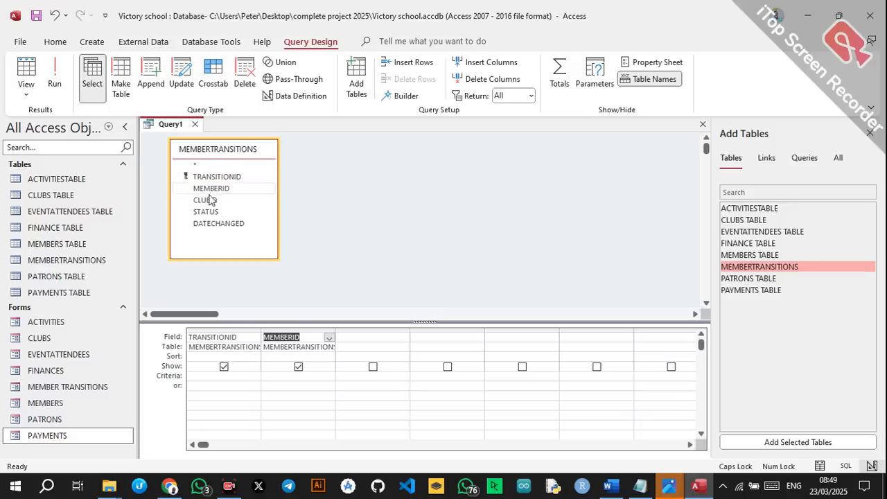
double_click(206, 200)
left_click(206, 213)
double_click(207, 213)
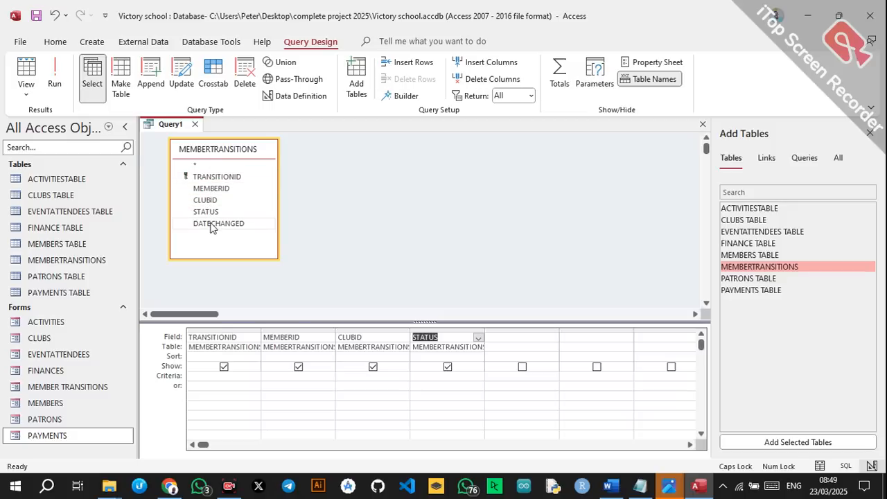
double_click(212, 225)
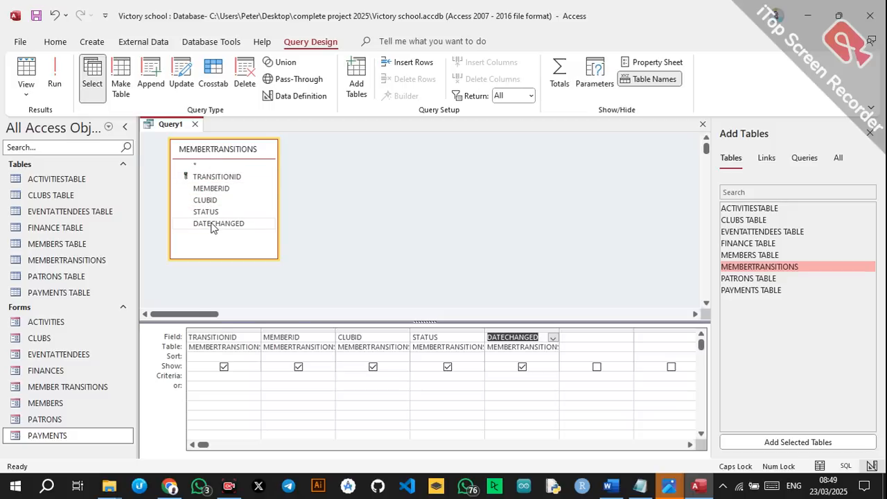
After checking the table's values, set the STATUS criterion to ACTIVE.
double_click(61, 262)
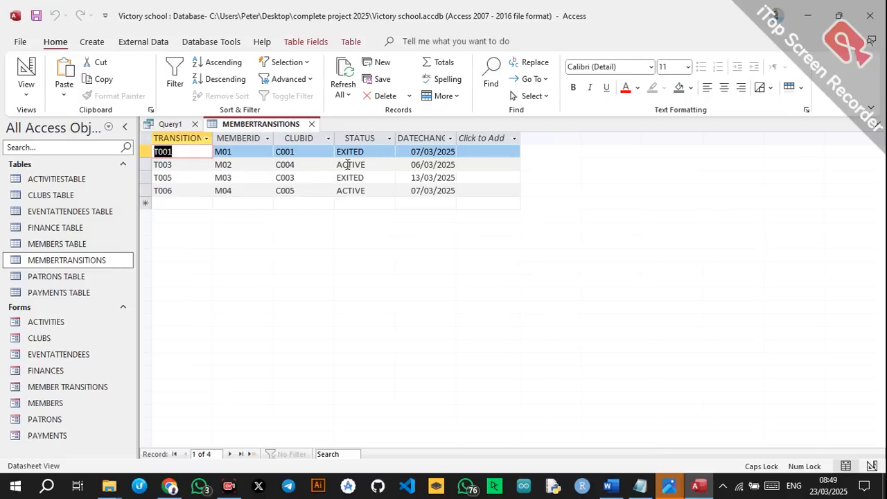
left_click(312, 124)
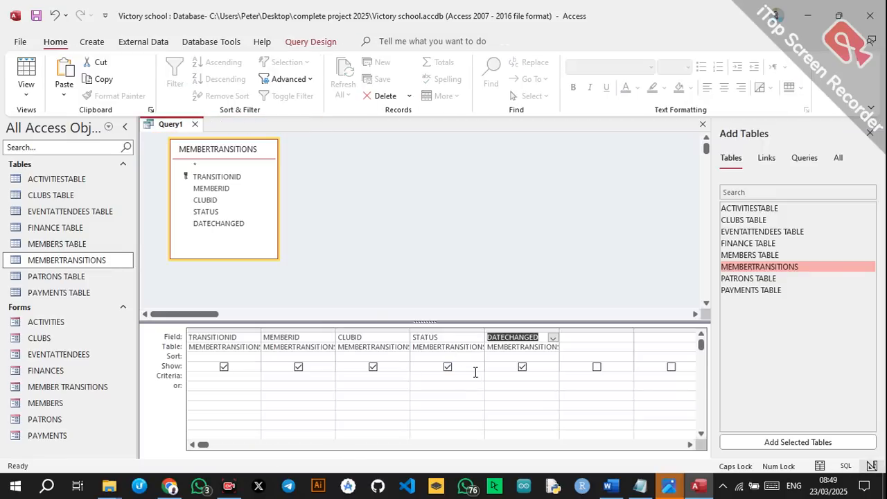
left_click(420, 377)
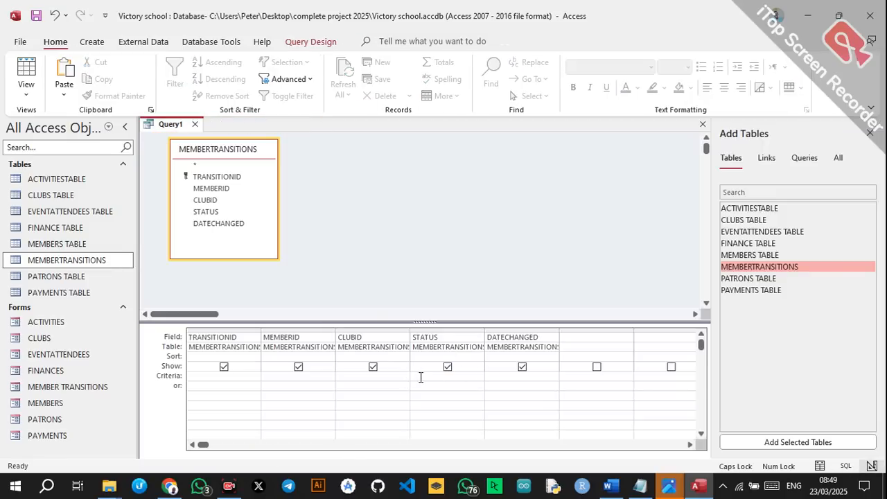
type("ACTIVE")
left_click(435, 300)
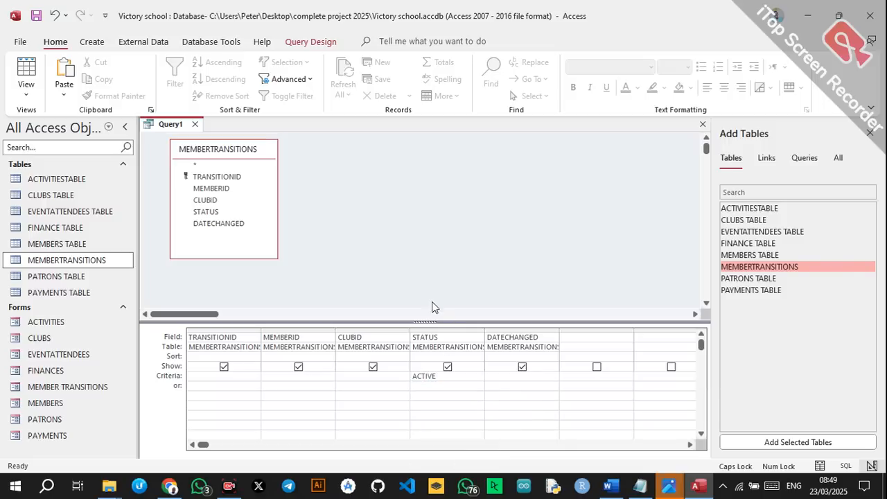
left_click(511, 389)
Run the query and save it as ACTIVE MEMBERS.
left_click(311, 42)
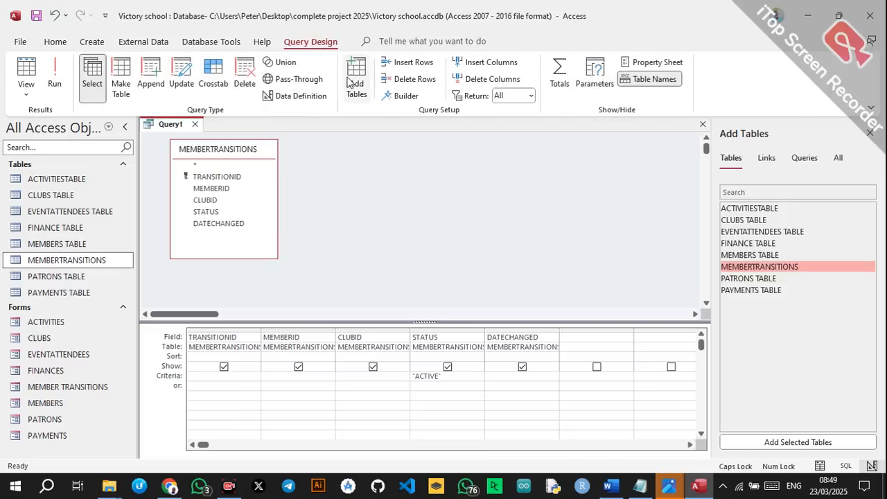
left_click(59, 75)
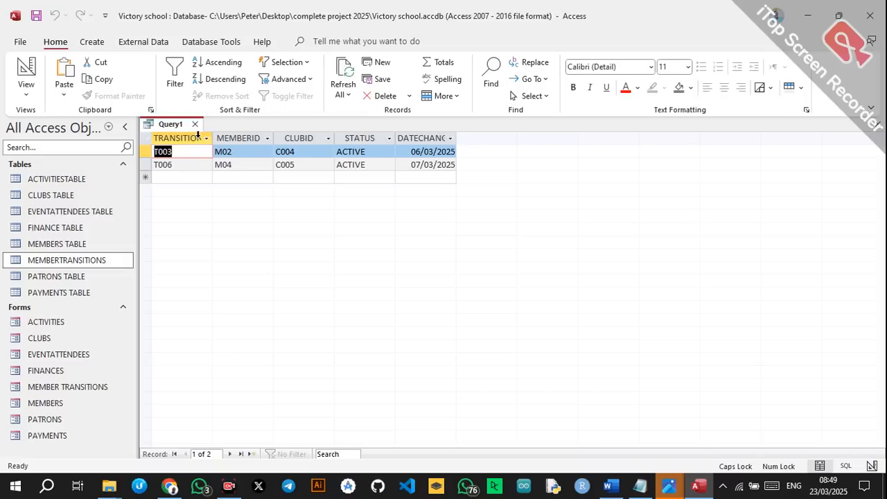
key("ctrl+s")
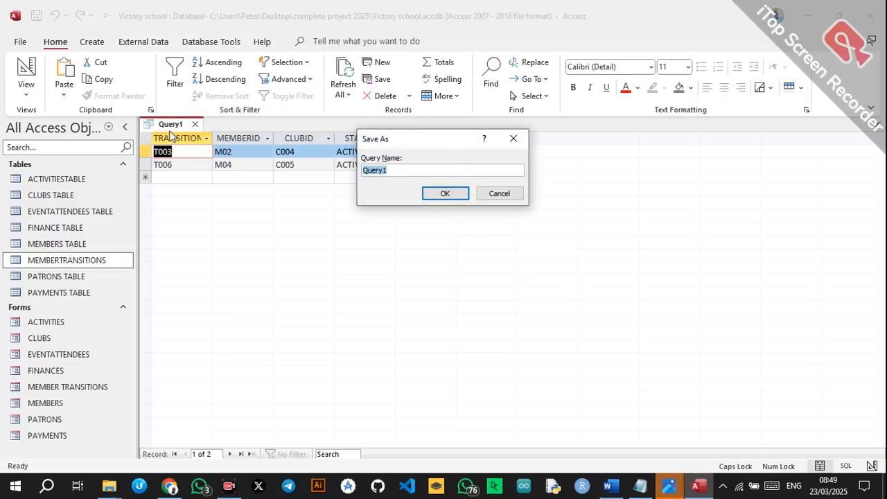
type("ACTIVE MEMBERS")
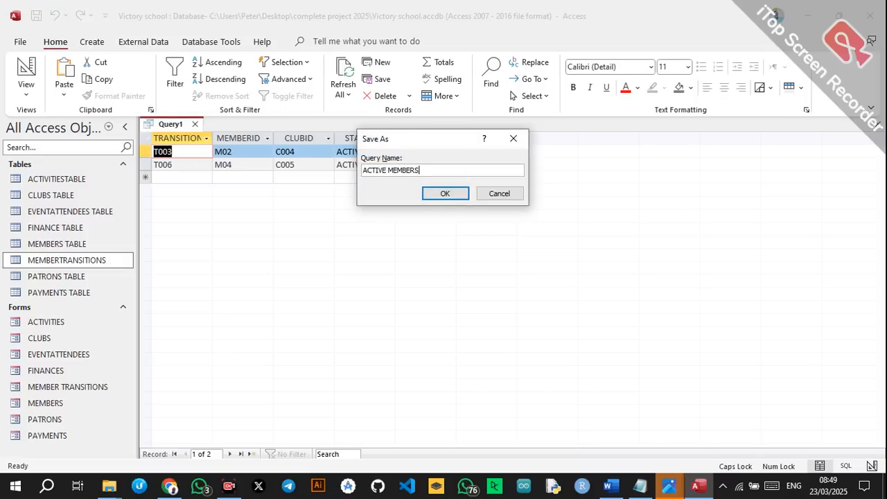
left_click(438, 196)
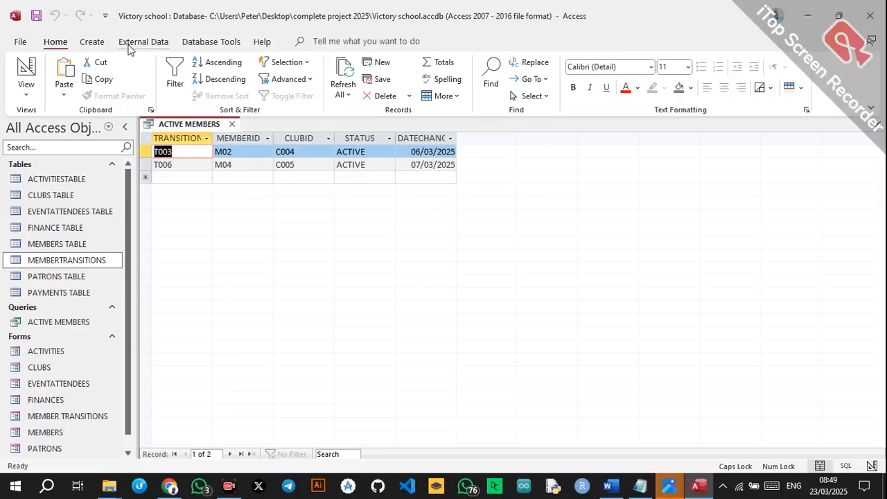
left_click(91, 41)
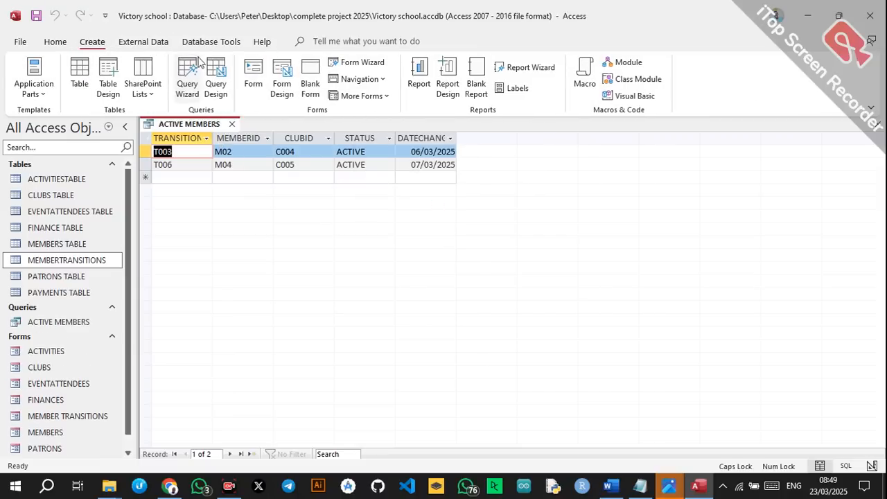
Start another MEMBERTRANSITIONS query with TRANSITIONID, MEMBERID, CLUBID, STATUS and DATECHANGED.
left_click(215, 76)
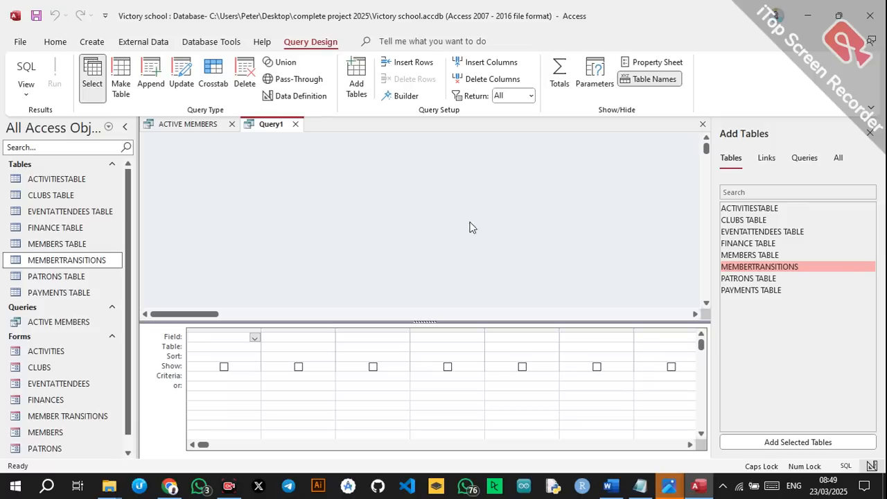
left_click(753, 269)
double_click(753, 269)
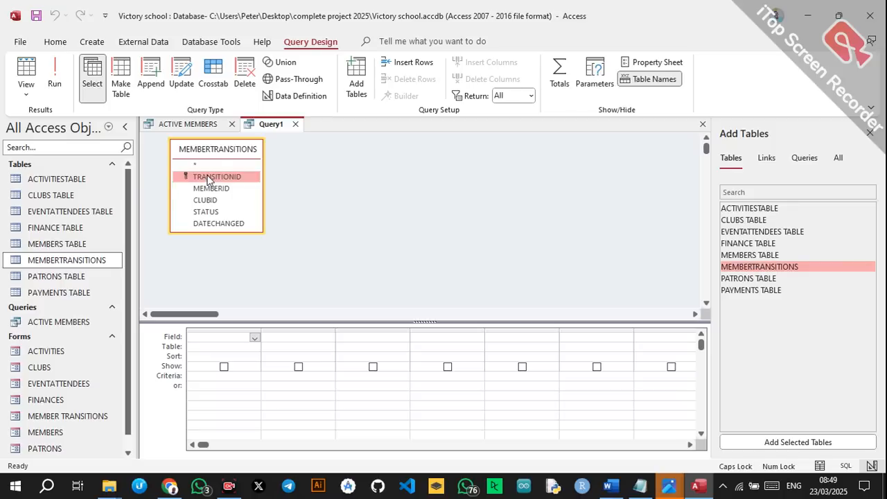
double_click(208, 177)
double_click(208, 188)
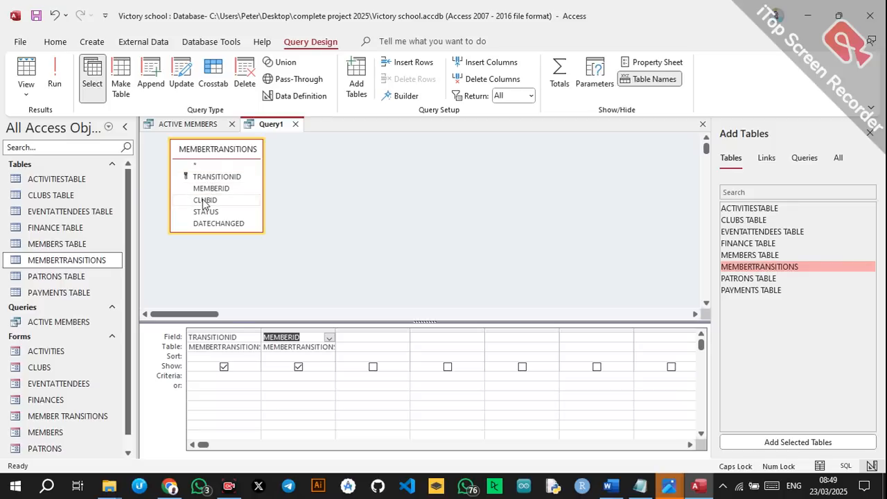
double_click(205, 200)
double_click(205, 212)
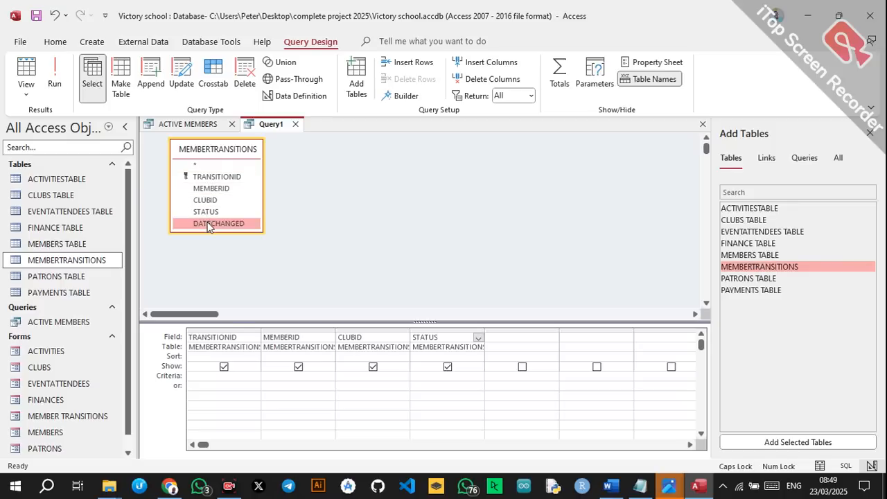
double_click(208, 223)
After checking the table's values, set the STATUS criterion to EXITED.
left_click(172, 125)
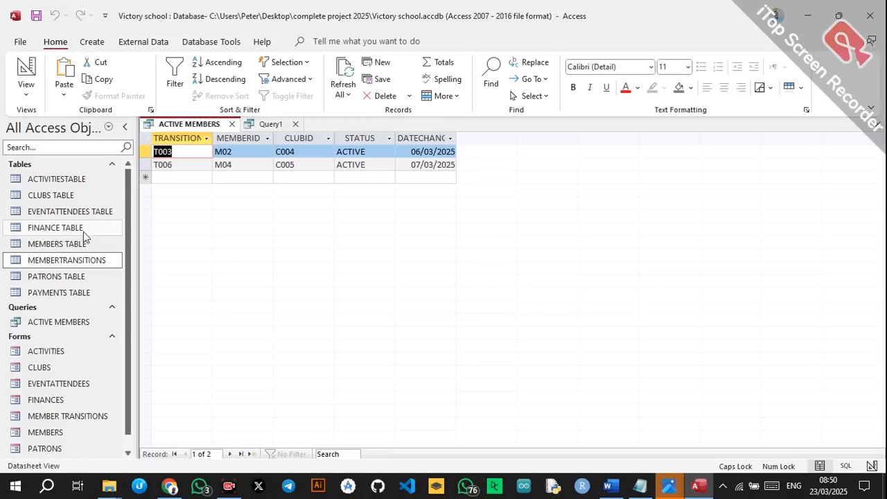
double_click(62, 264)
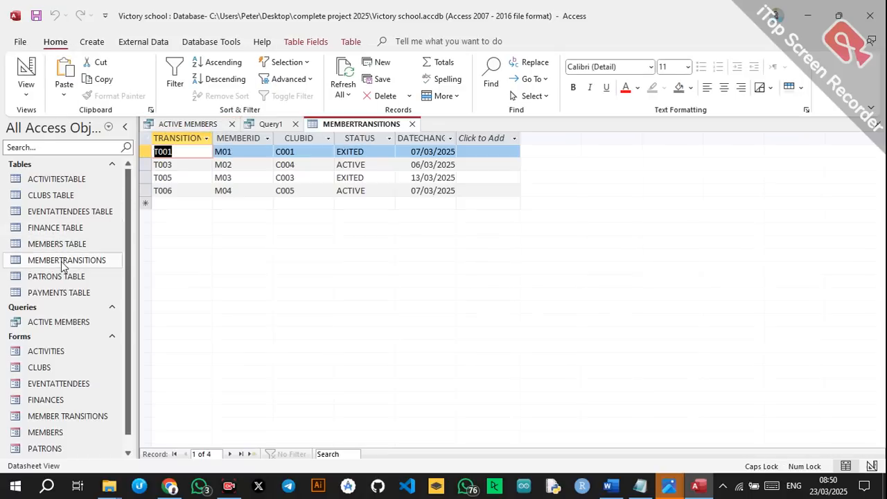
left_click(414, 124)
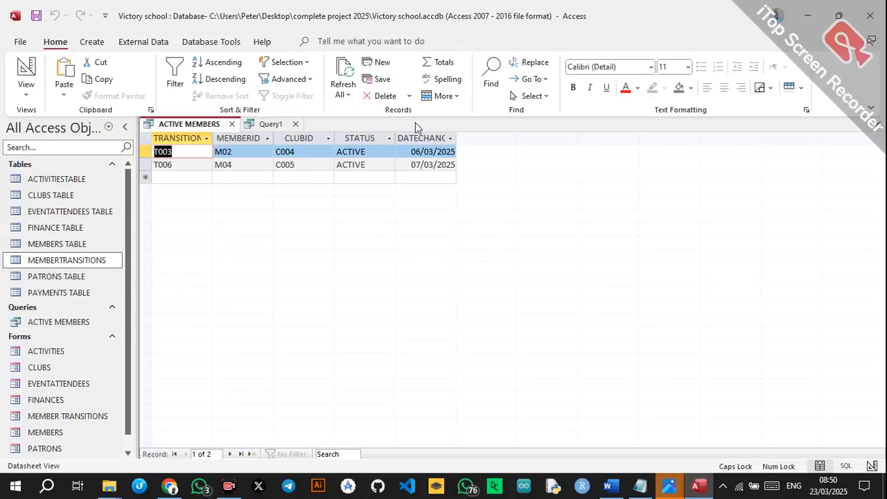
left_click(277, 124)
left_click(428, 376)
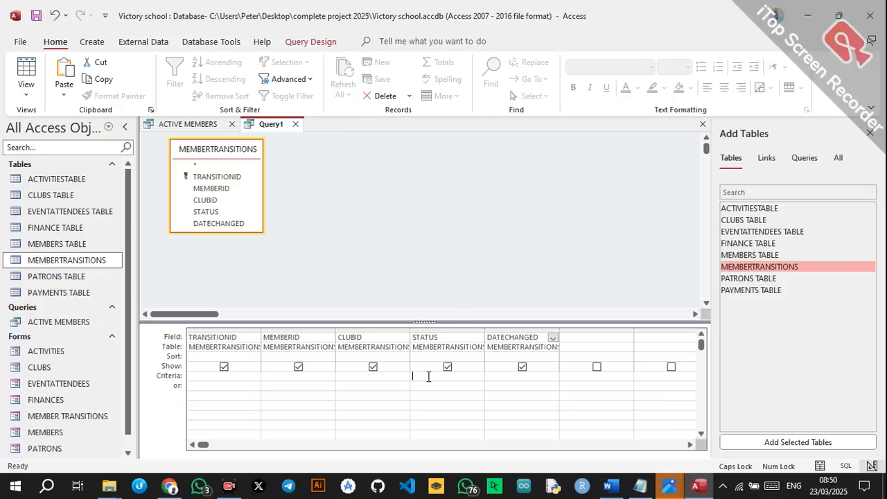
type("EXITED")
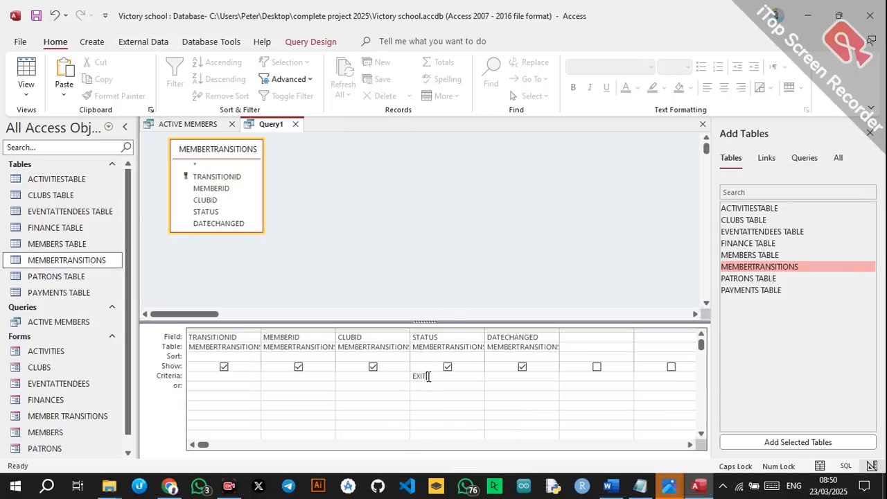
left_click(450, 268)
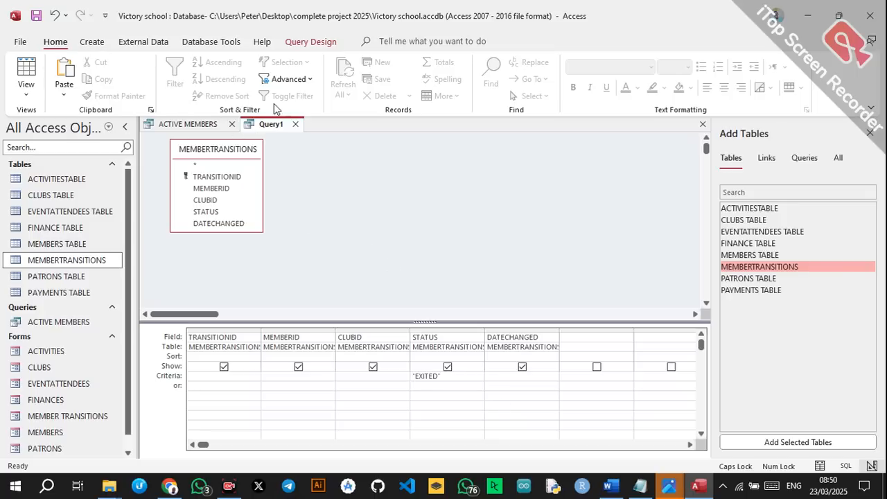
Run the query, save it as EXITED, and close the EXITED and ACTIVE MEMBERS queries.
left_click(313, 44)
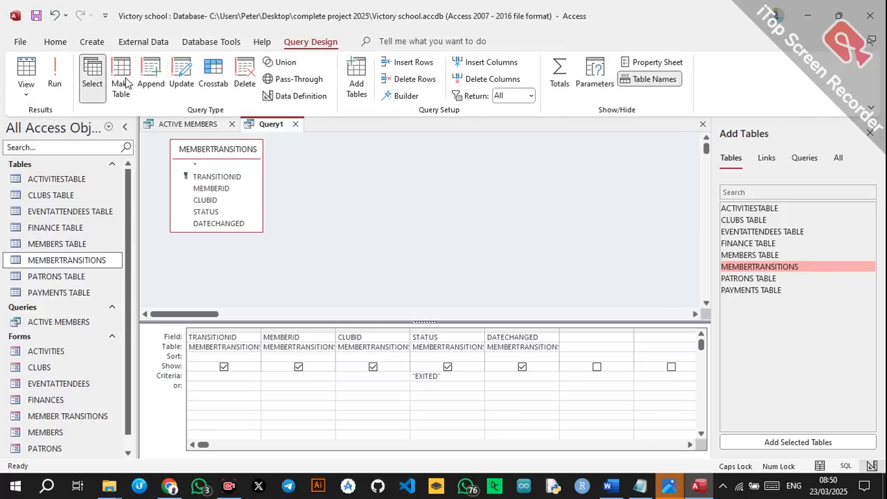
left_click(54, 75)
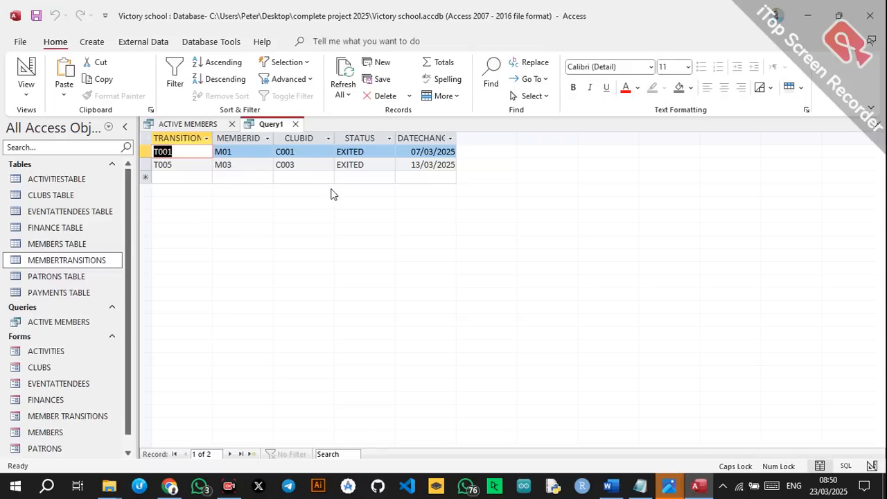
key("ctrl+s")
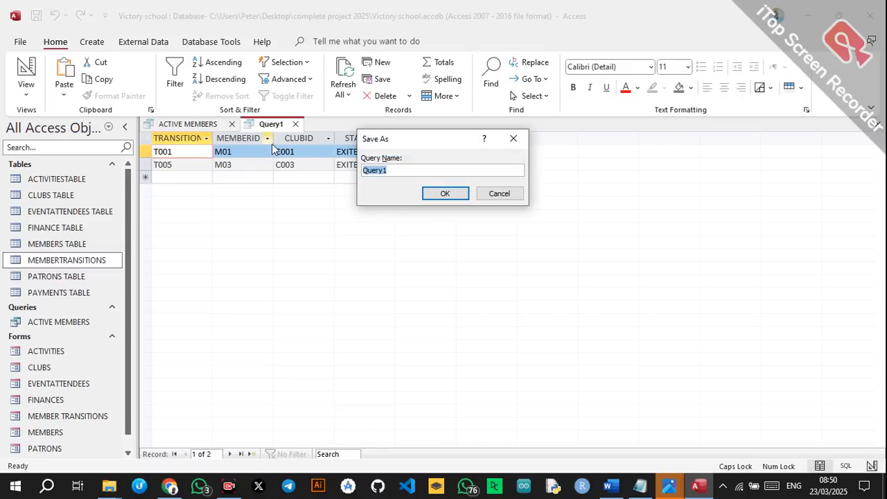
type("EXITED")
left_click(452, 195)
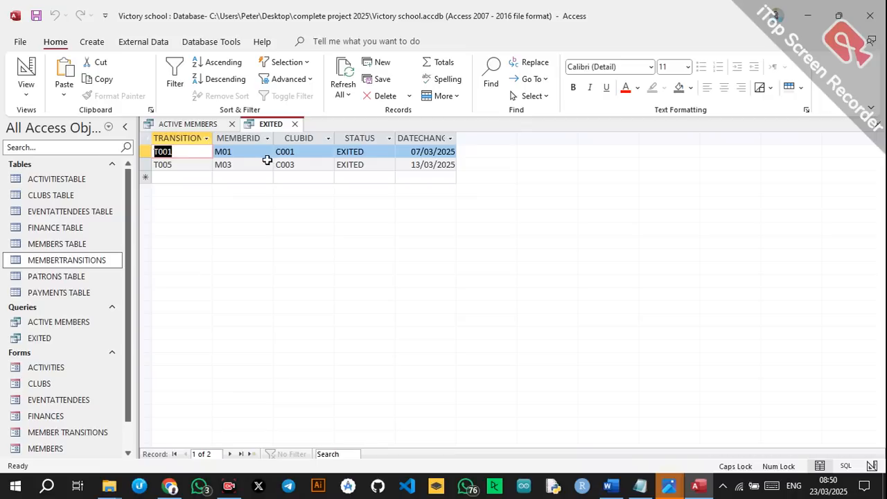
left_click(295, 124)
left_click(231, 125)
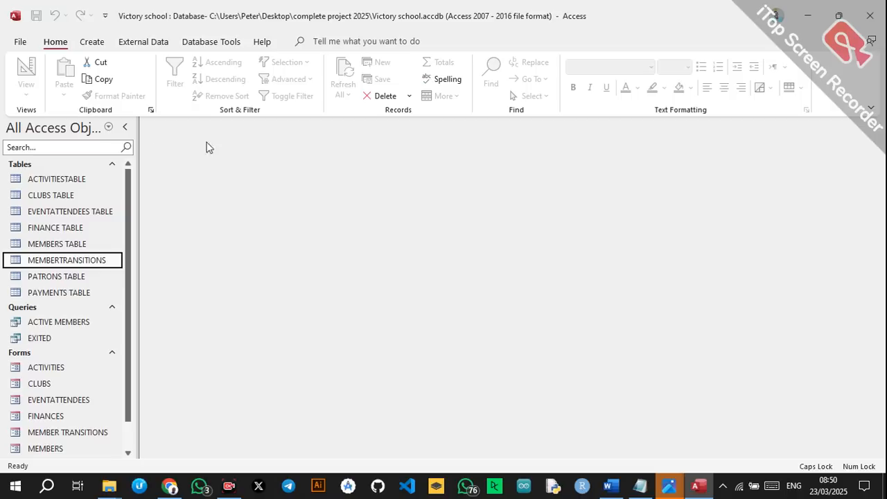
Start a FINANCE TABLE query with all six fields, FINANCEID through FUNDSALLOCATED.
left_click(95, 45)
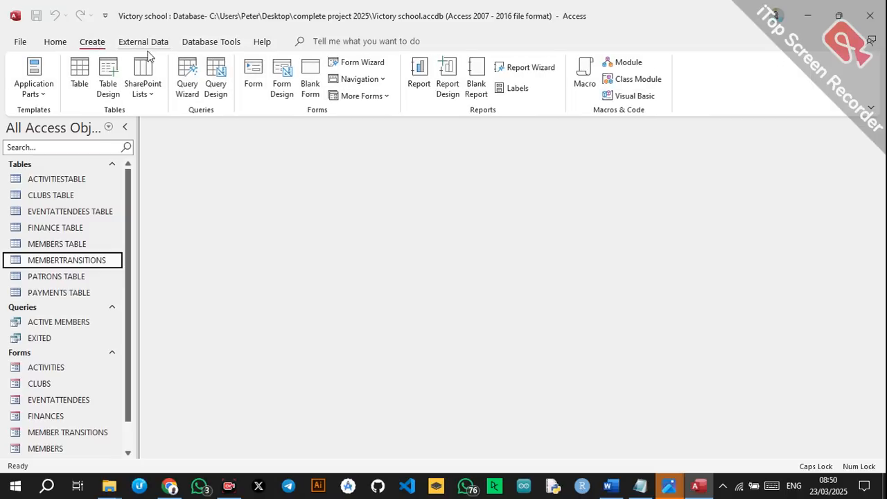
left_click(212, 78)
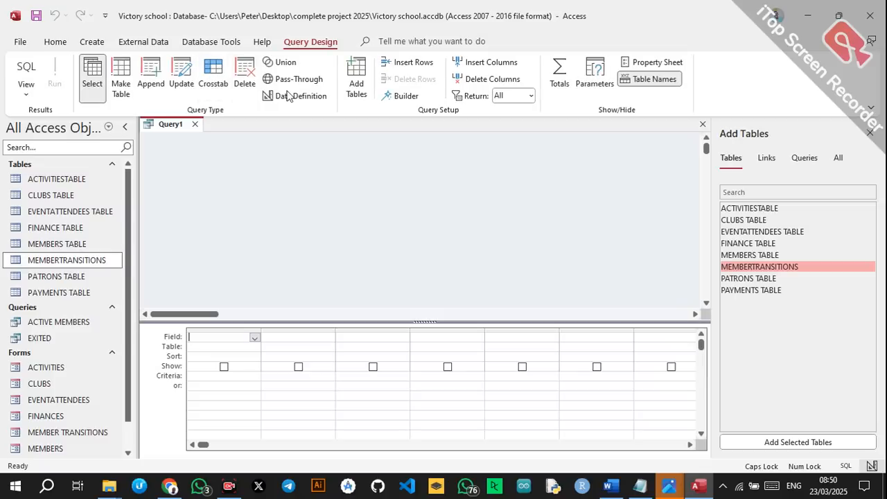
double_click(734, 243)
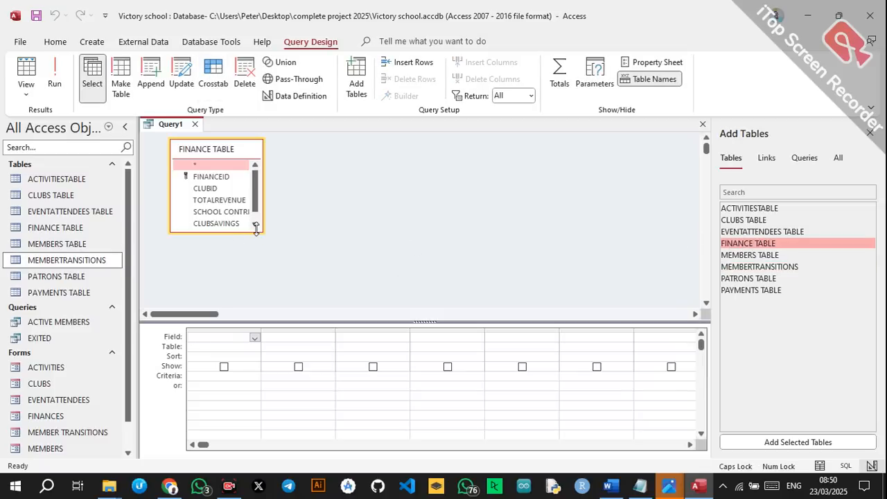
left_click_drag(256, 228, 298, 248)
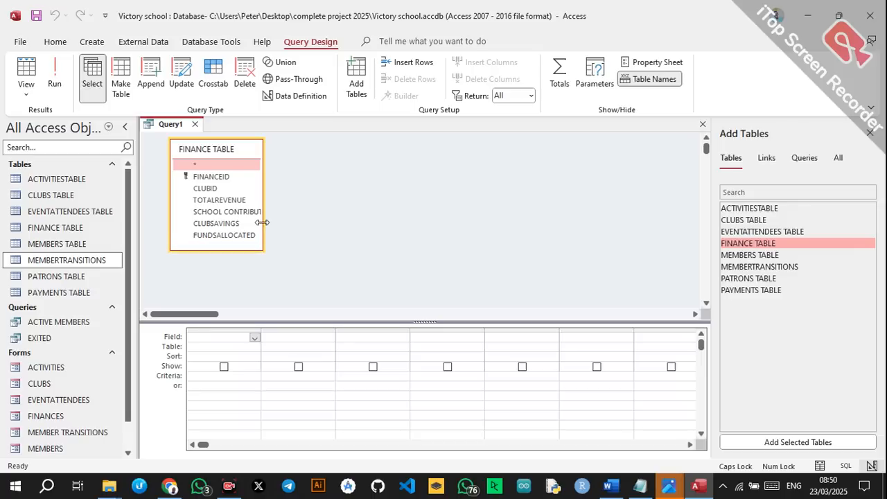
left_click_drag(260, 222, 305, 222)
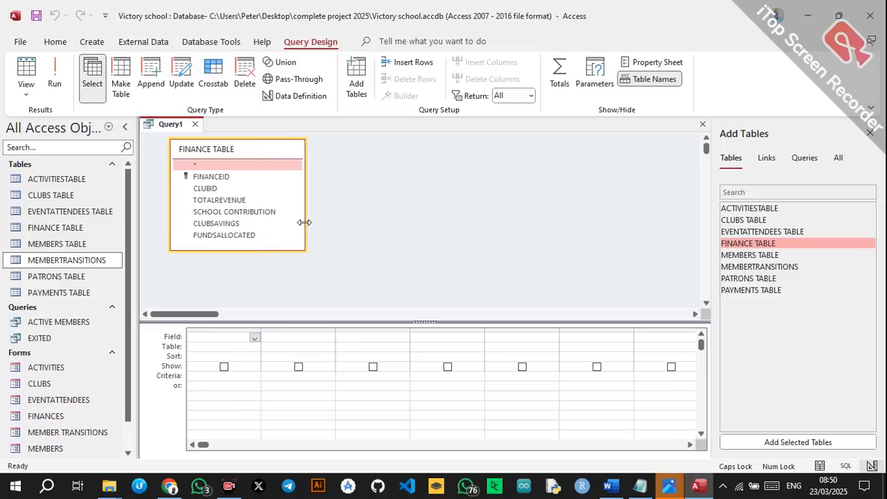
double_click(209, 177)
double_click(207, 188)
double_click(211, 200)
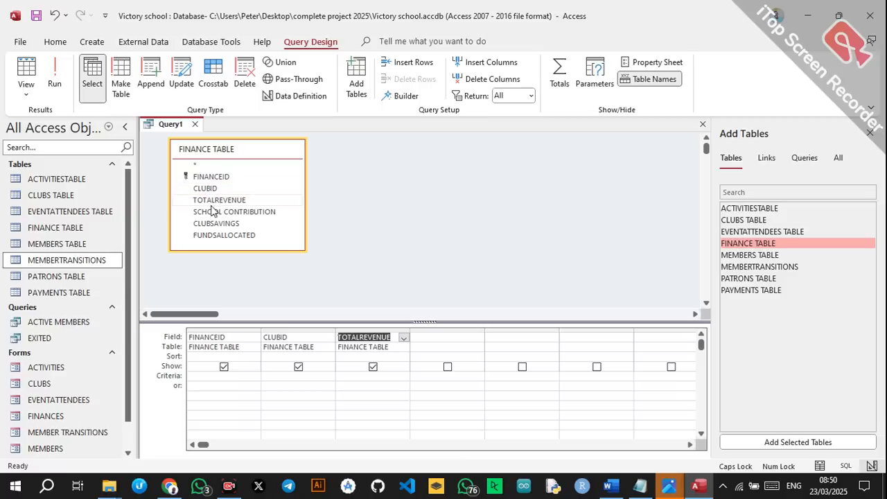
double_click(215, 211)
double_click(215, 223)
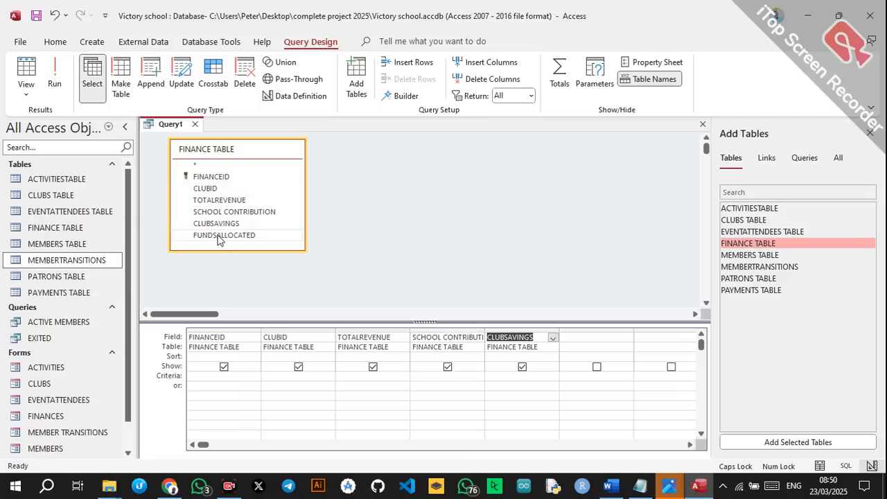
double_click(218, 234)
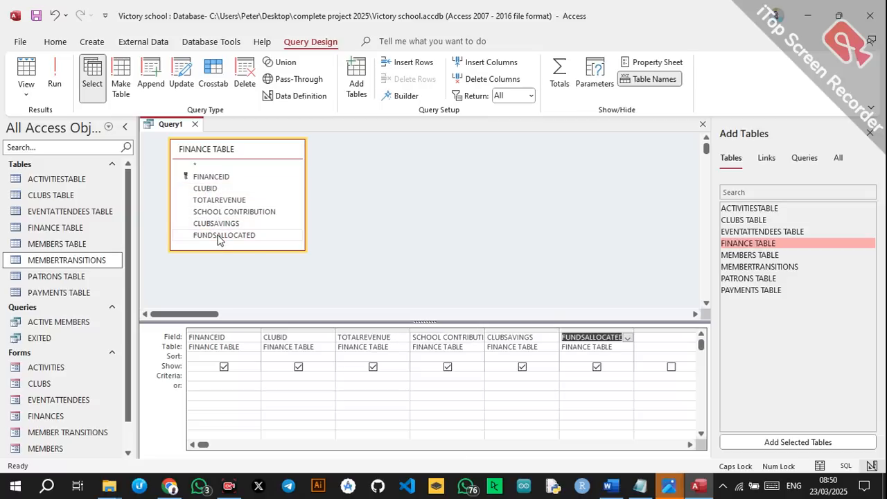
Hide FUNDSALLOCATED and SCHOOL CONTRIBUTION, run the query, and save it as CLUB SAVINGS.
left_click(597, 367)
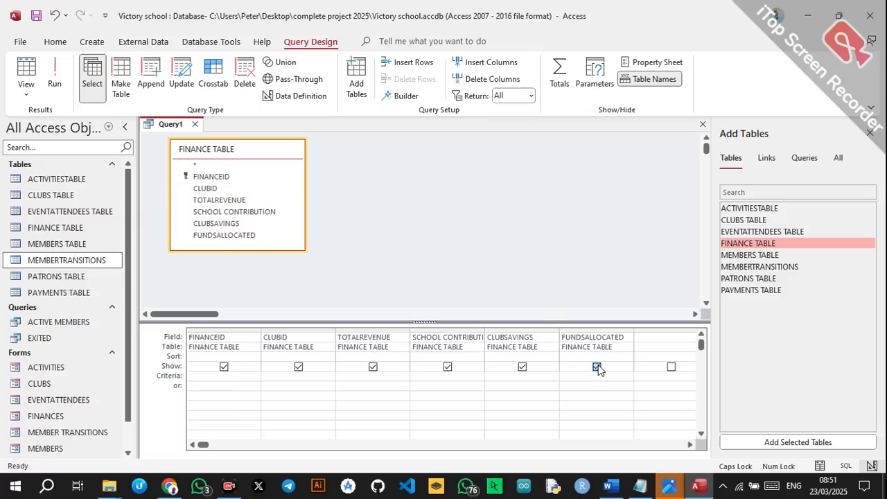
left_click(451, 365)
left_click(55, 75)
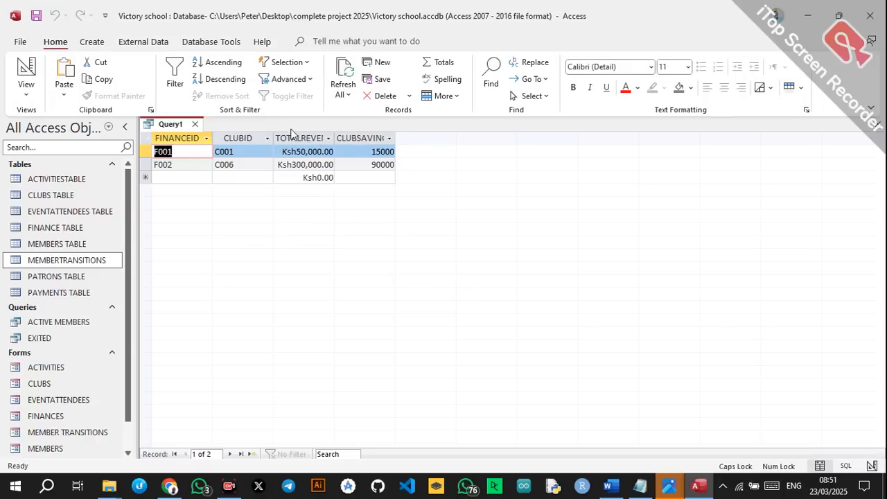
key("ctrl+s")
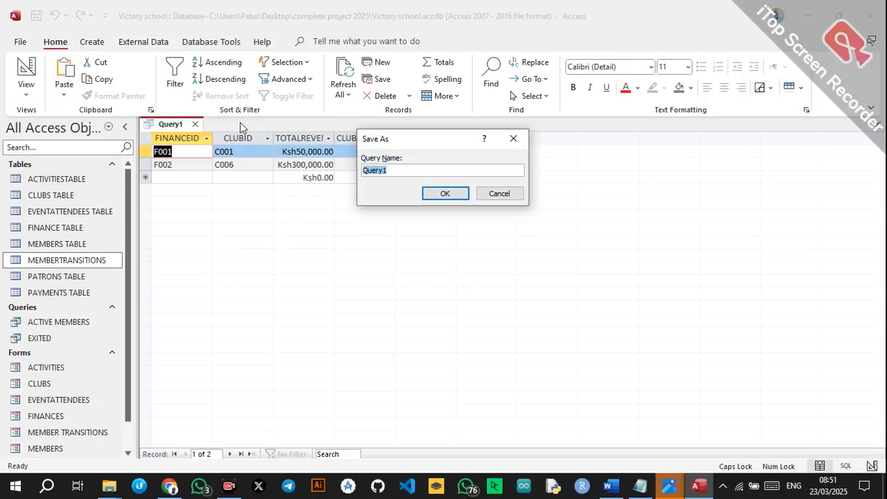
type("CLUB SAVINGS")
left_click(435, 197)
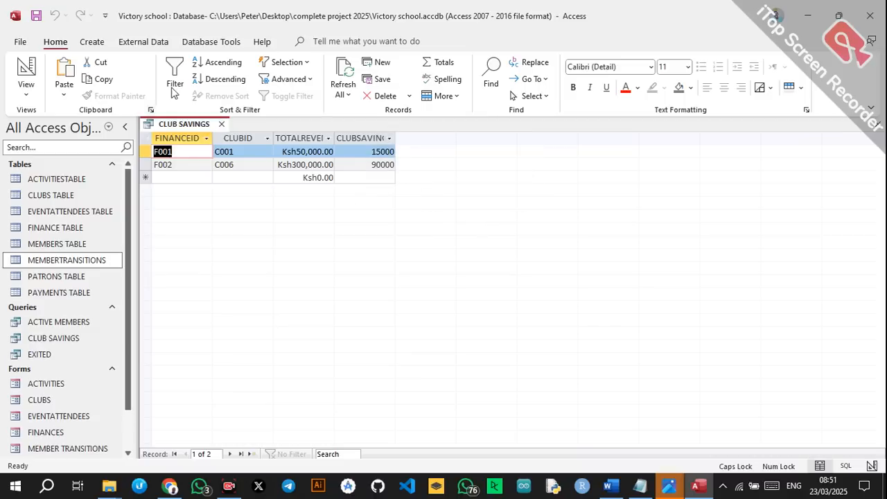
Discard an accidental new table and build a FINANCE TABLE query with FINANCEID, CLUBID and TOTALREVENUE.
left_click(211, 41)
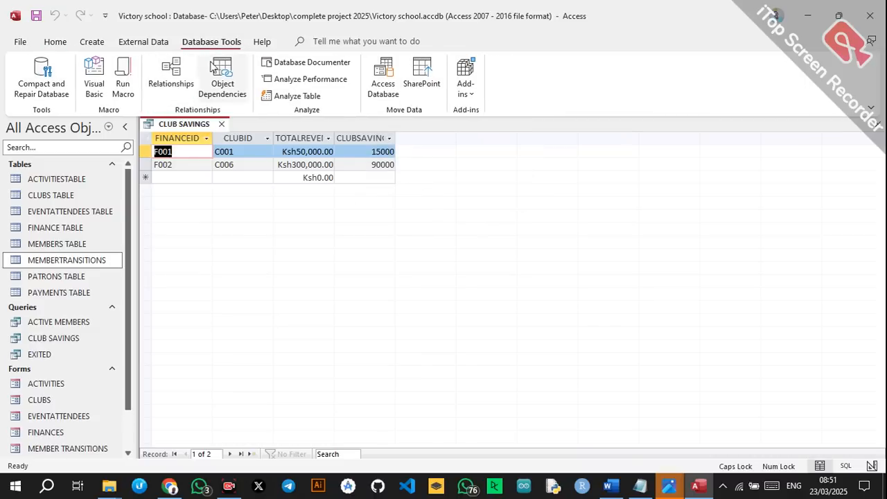
left_click(97, 43)
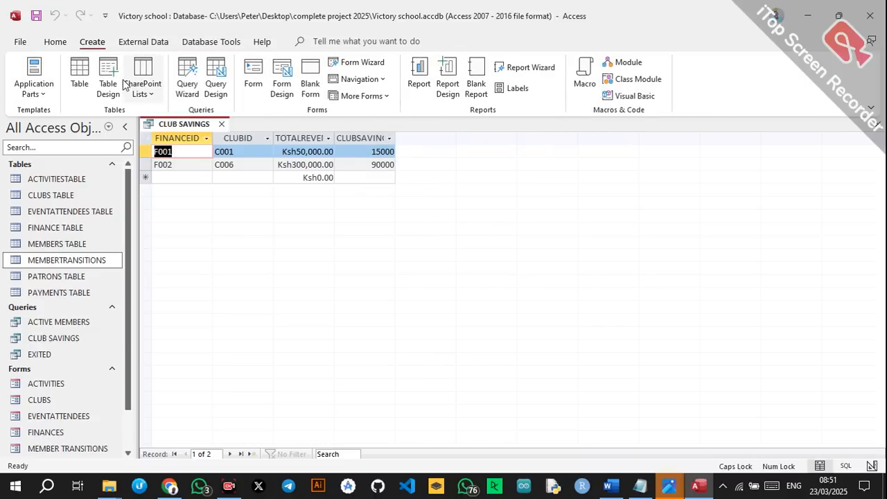
left_click(108, 75)
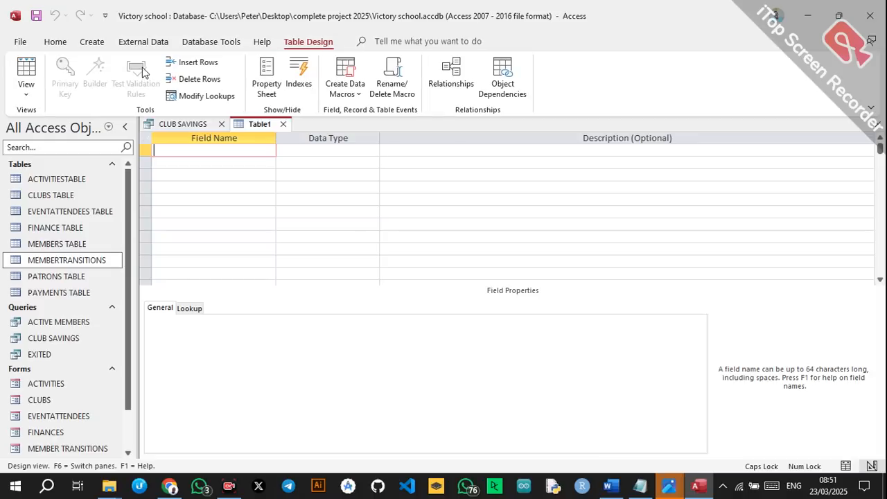
left_click(286, 124)
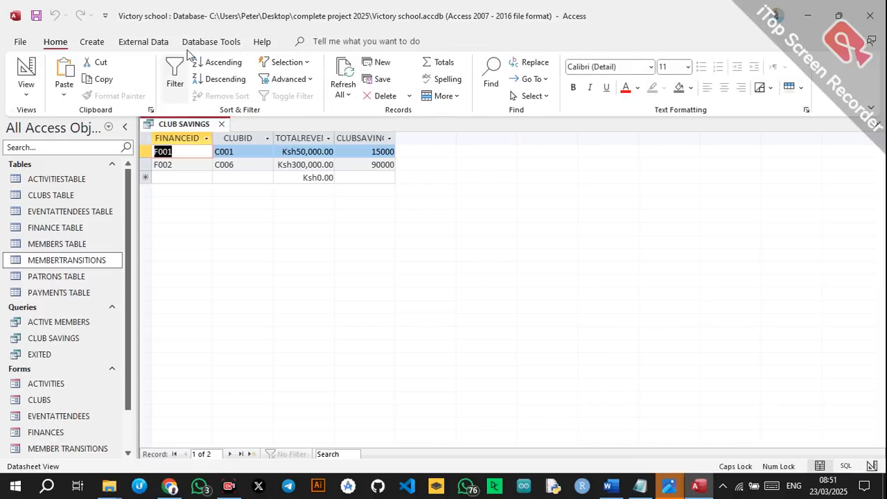
left_click(91, 42)
left_click(205, 85)
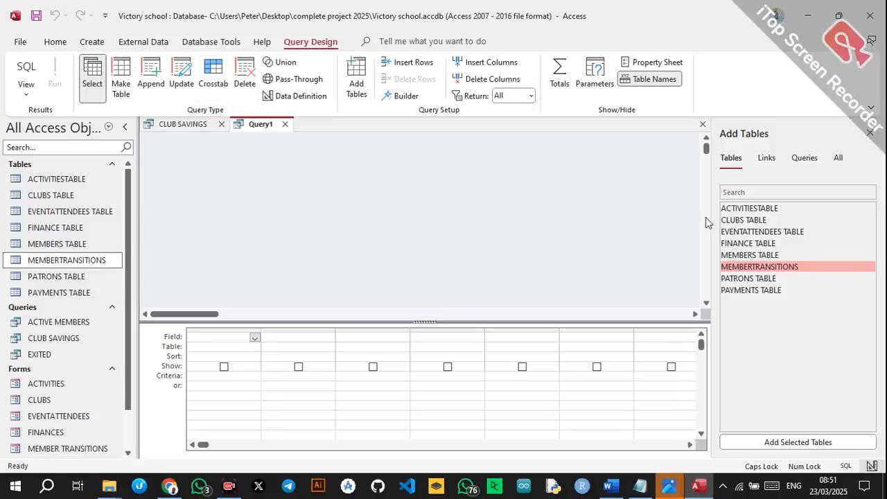
double_click(750, 244)
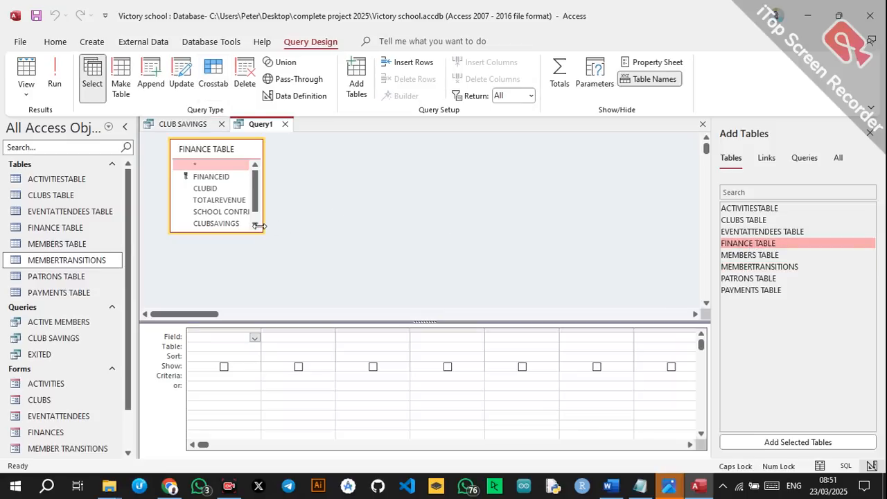
left_click_drag(259, 226, 291, 266)
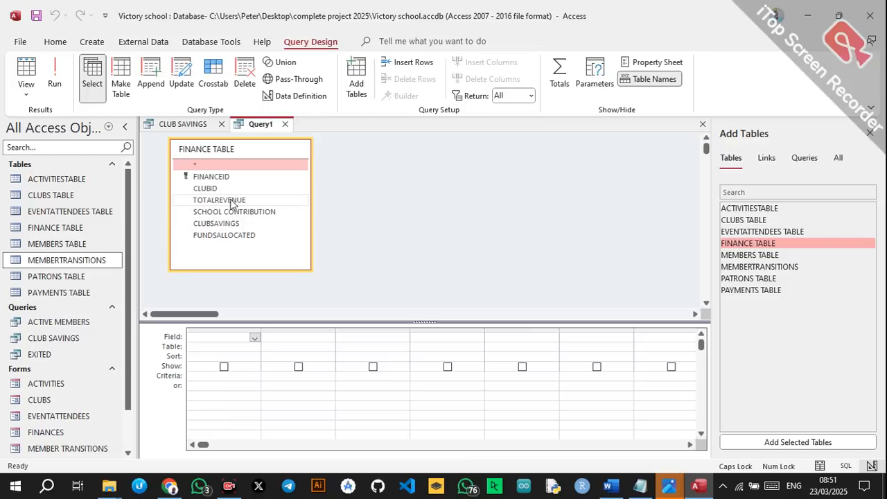
double_click(212, 177)
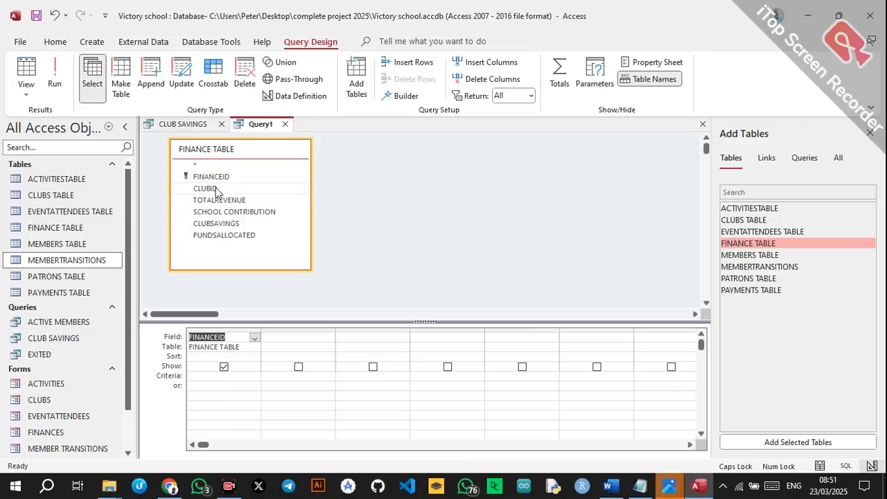
double_click(216, 189)
double_click(219, 200)
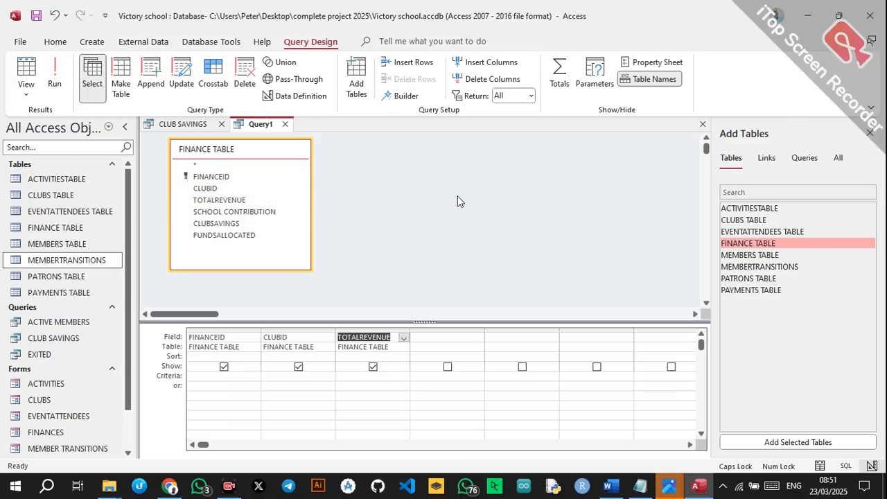
Save the query as TOTAL REVENUE, run it, and close the TOTAL REVENUE and CLUB SAVINGS queries.
key("ctrl+s")
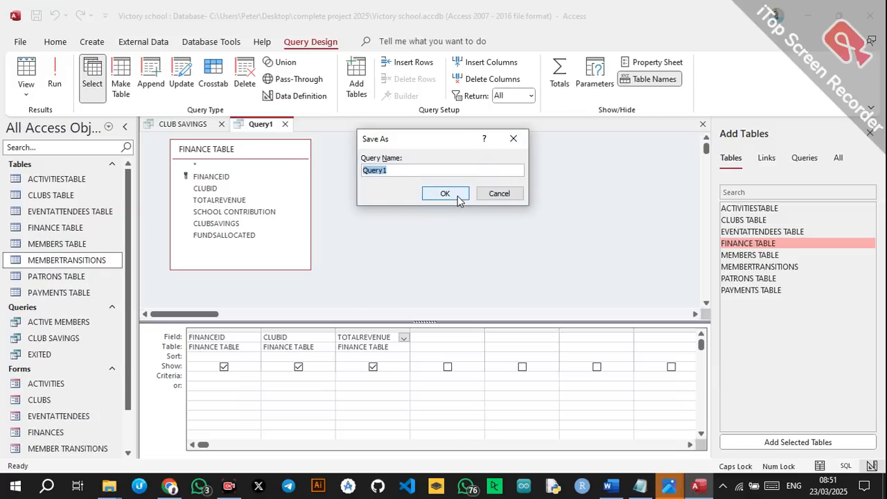
type("TOTAL REVENUE")
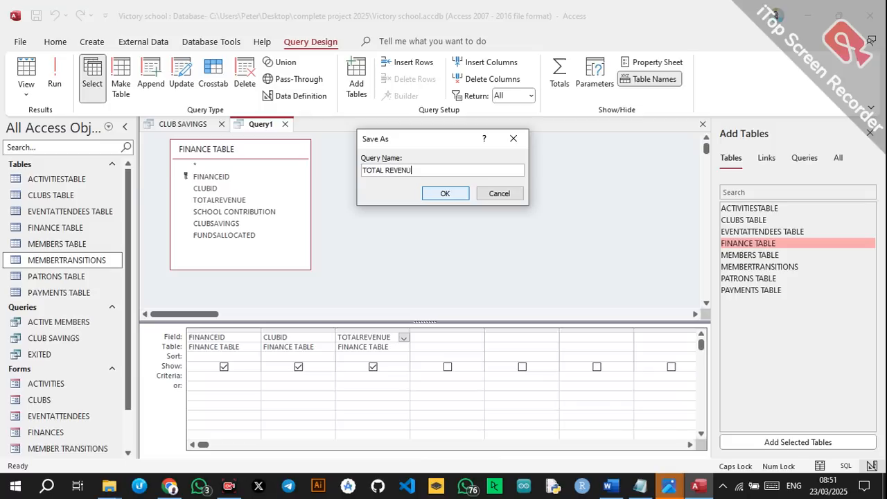
left_click(445, 193)
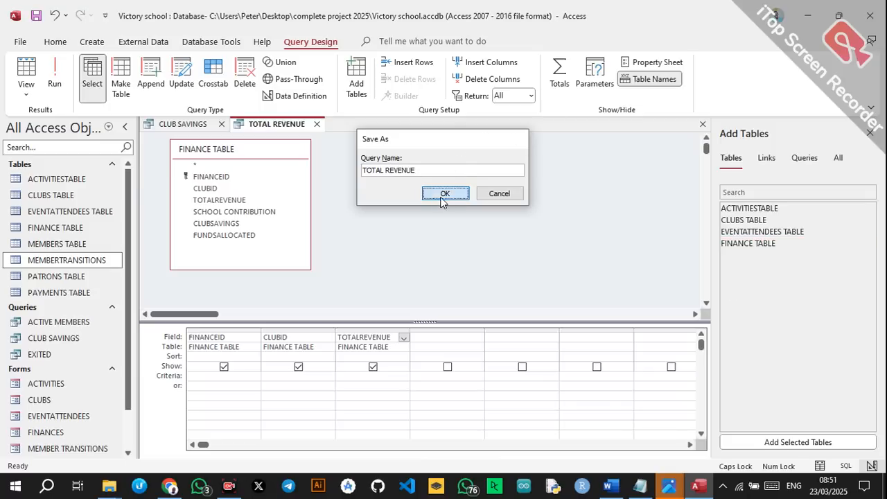
left_click(54, 73)
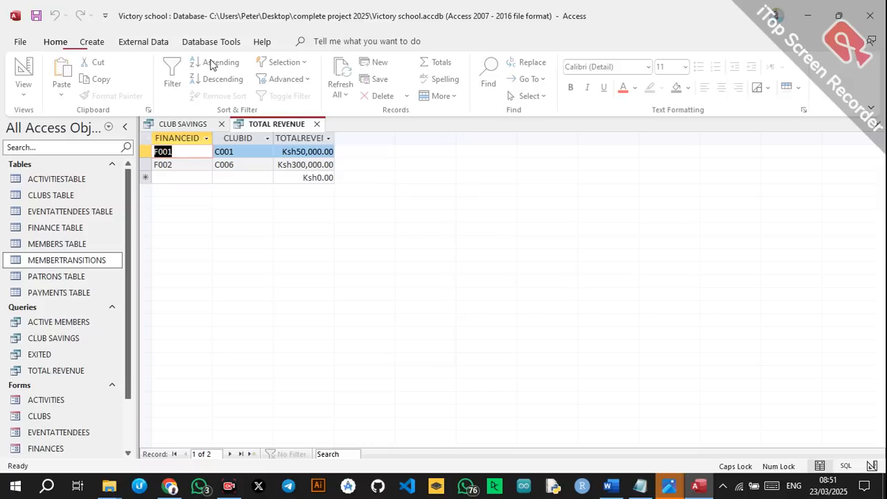
left_click(317, 125)
left_click(222, 124)
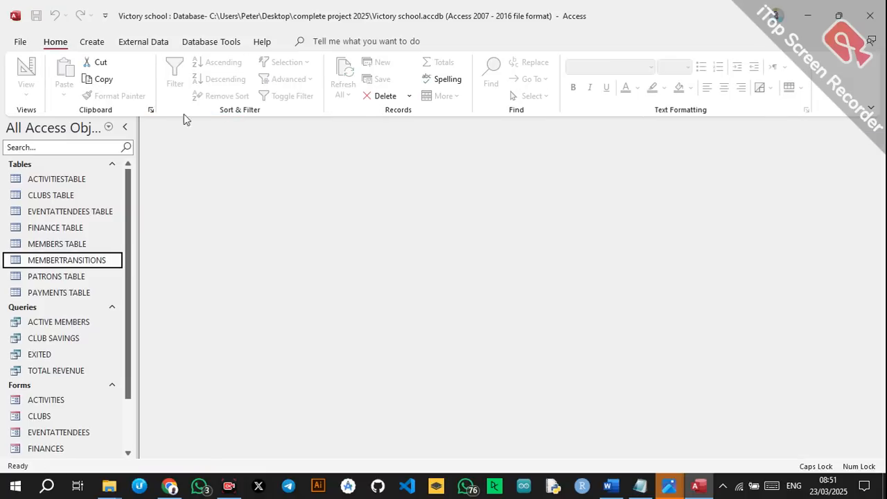
Design a query on FINANCE TABLE with the FINANCEID, CLUBID, CLUBSAVINGS and FUNDSALLOCATED fields.
left_click(92, 41)
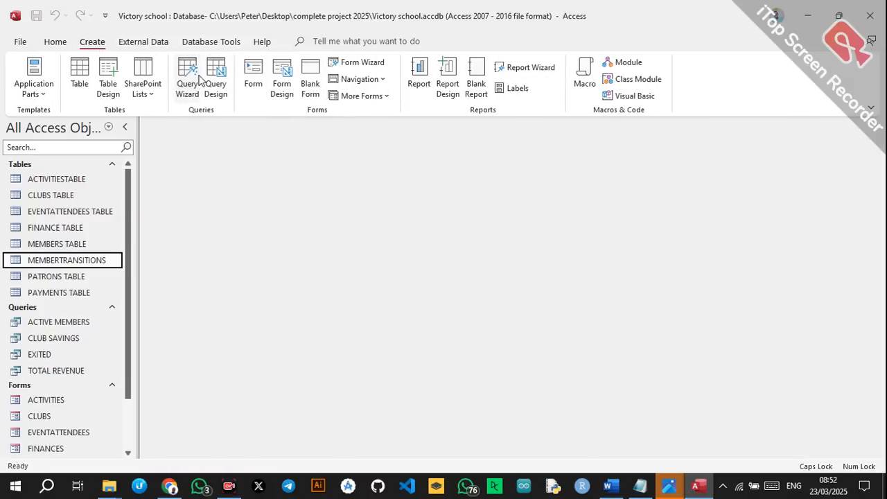
left_click(216, 78)
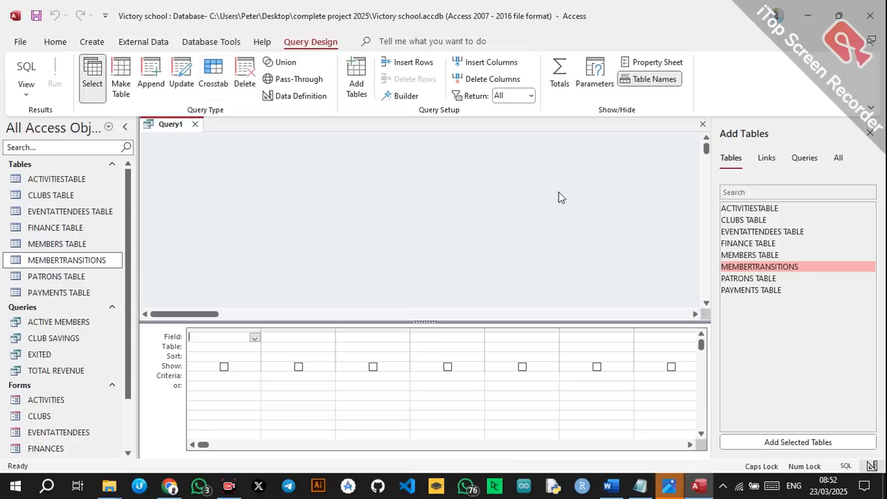
double_click(749, 243)
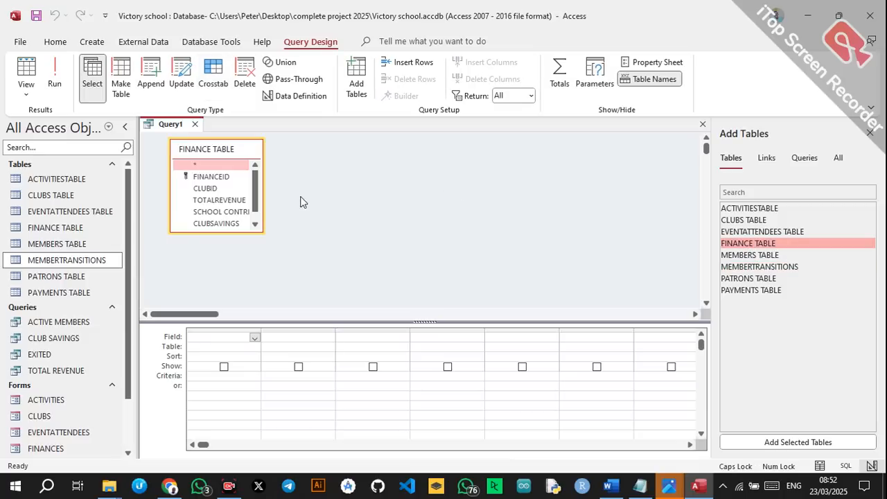
left_click_drag(263, 226, 303, 232)
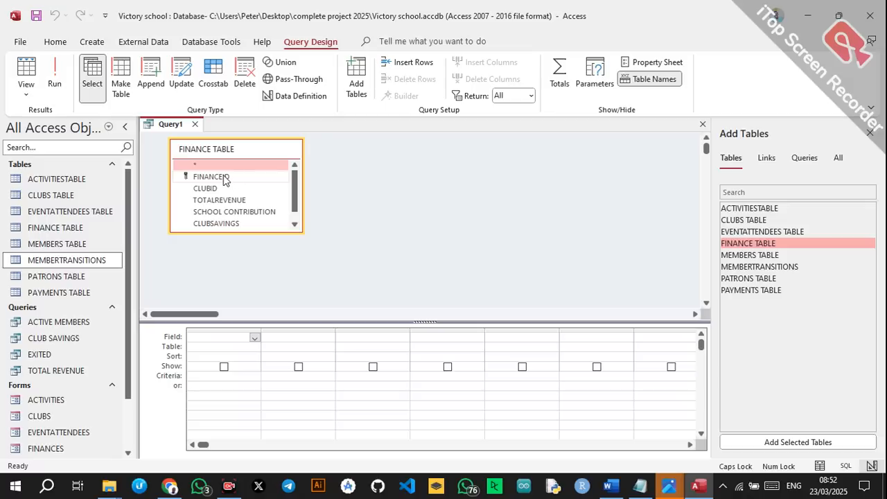
double_click(211, 177)
double_click(211, 189)
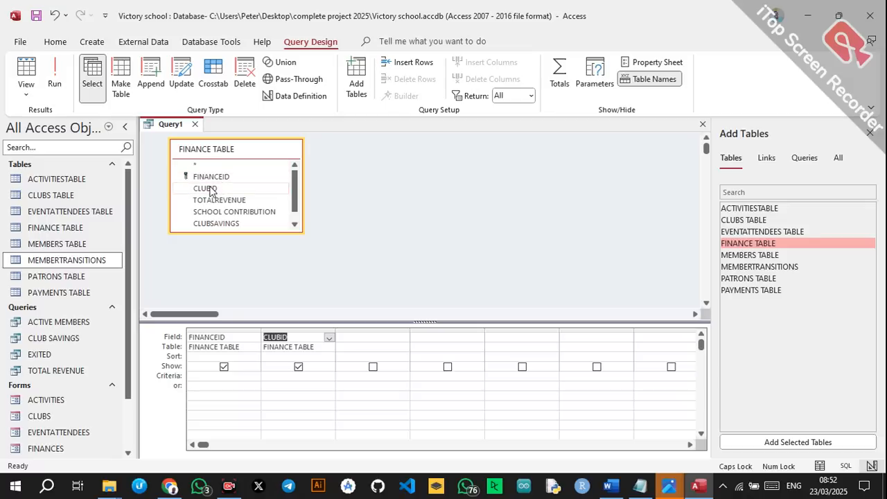
double_click(220, 223)
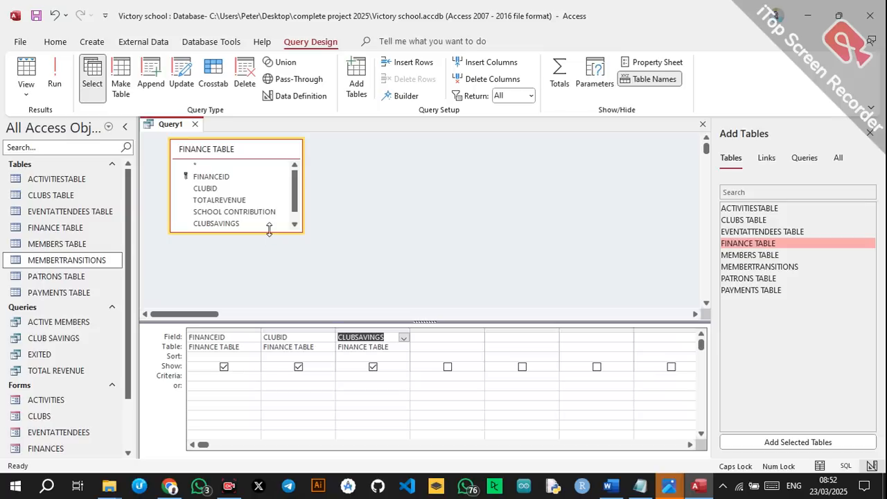
left_click_drag(271, 232, 271, 258)
double_click(242, 236)
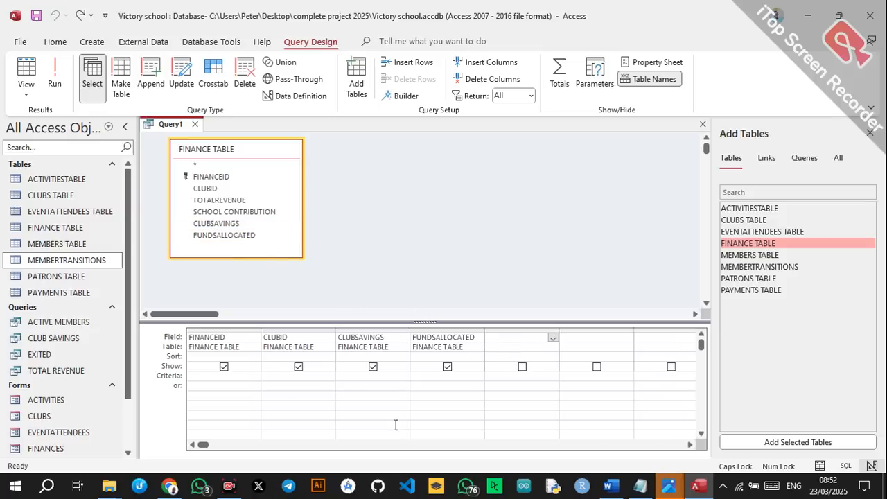
left_click(373, 368)
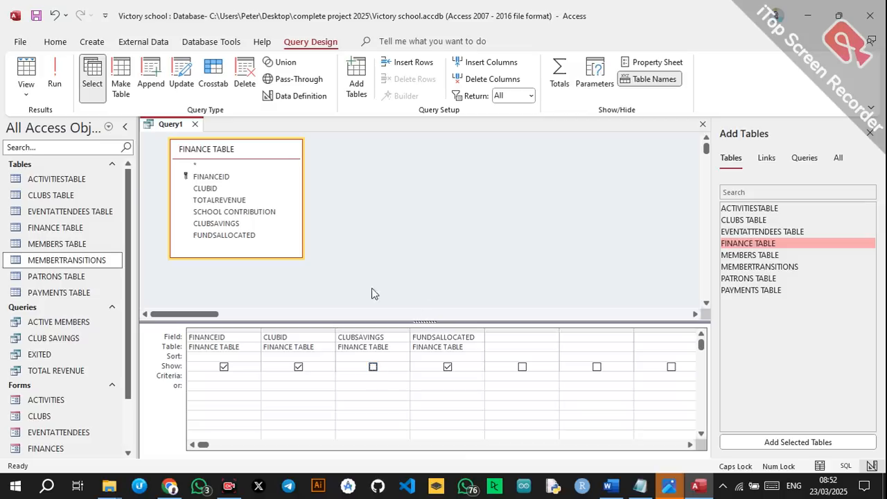
left_click(373, 366)
Save the query as FUNDSALLOCATED, run it to view the records, then close it.
key("ctrl+s")
type("FU")
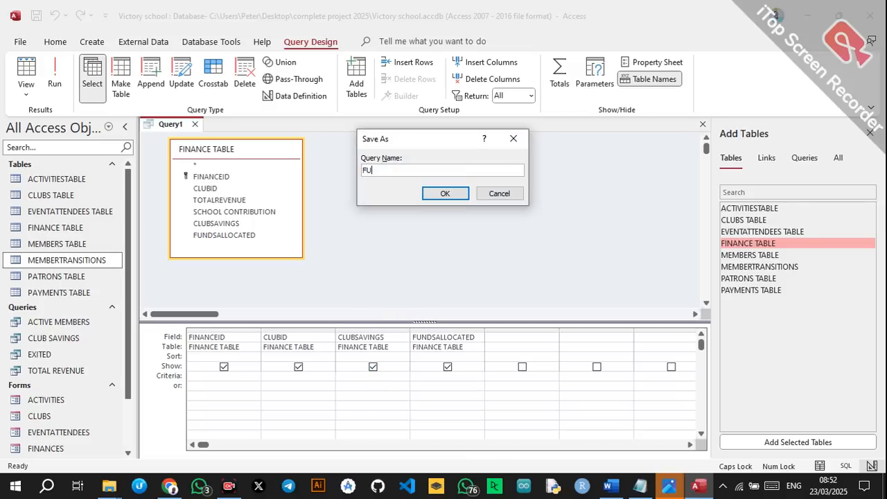
type("NDSALLOCATED")
left_click(440, 194)
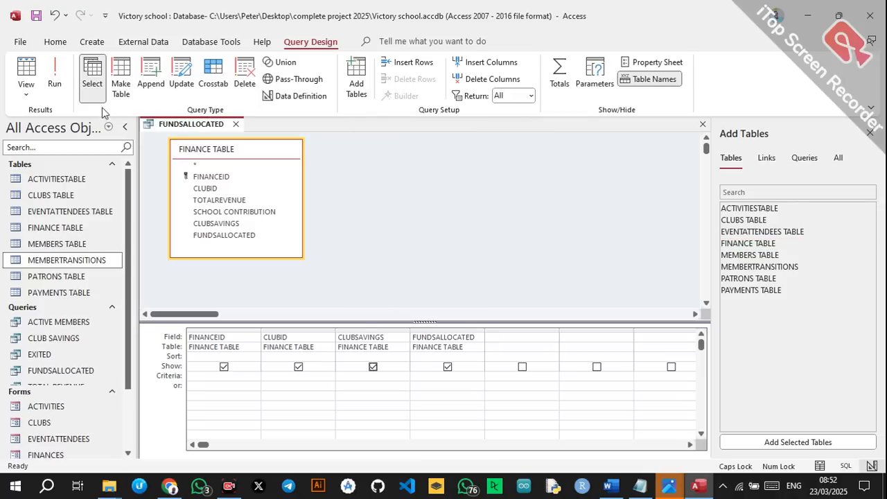
left_click(54, 77)
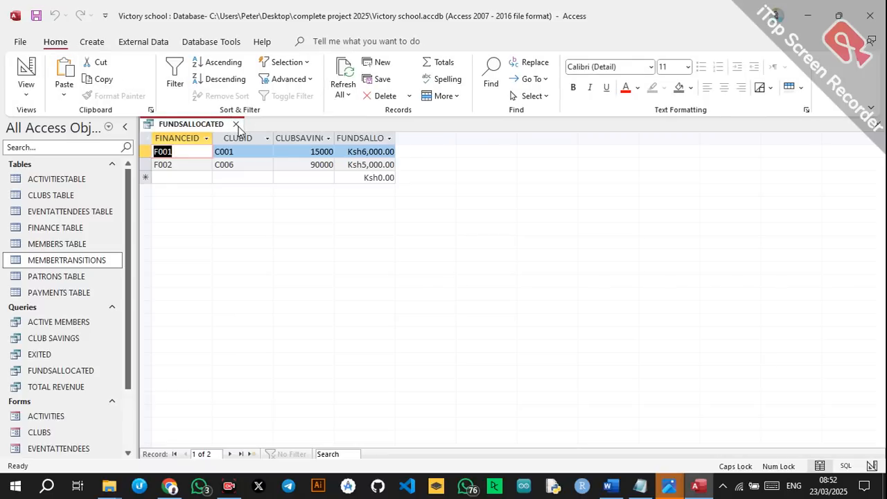
left_click(235, 125)
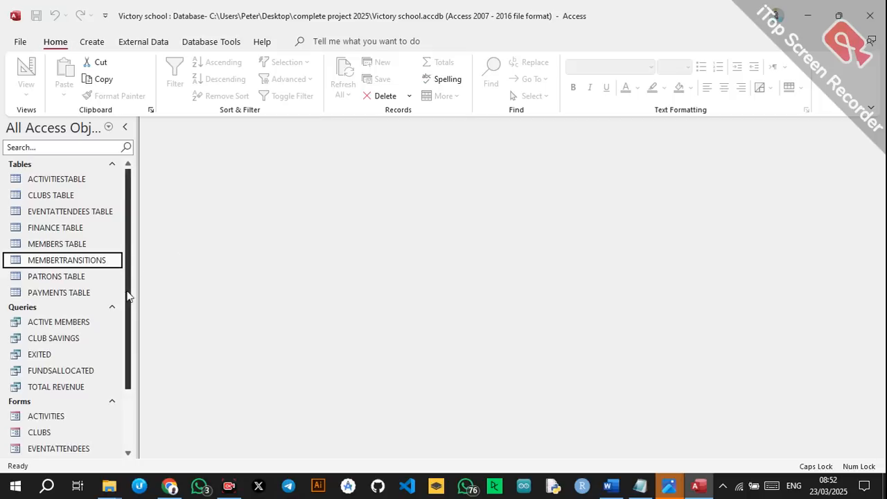
Generate a quick report from ACTIVITIESTABLE and change its title to ACTIVITIES.
scroll(125, 292, "down", 2)
scroll(248, 353, "up", 2)
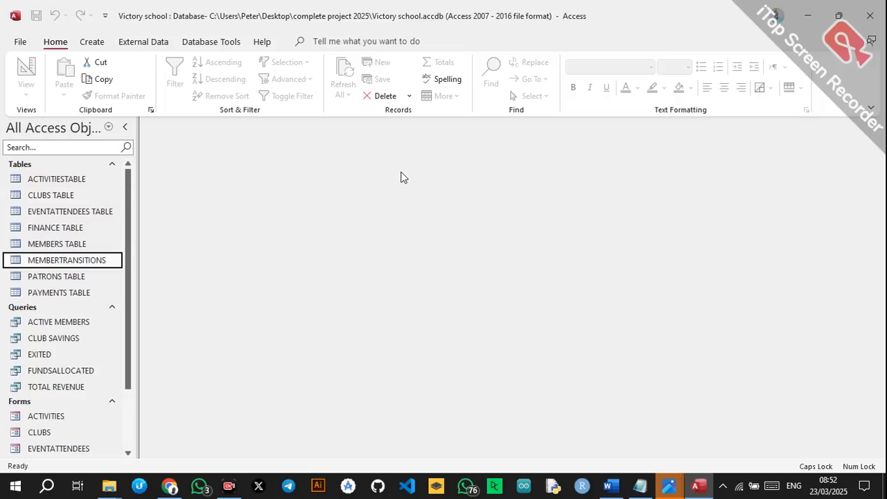
left_click(97, 181)
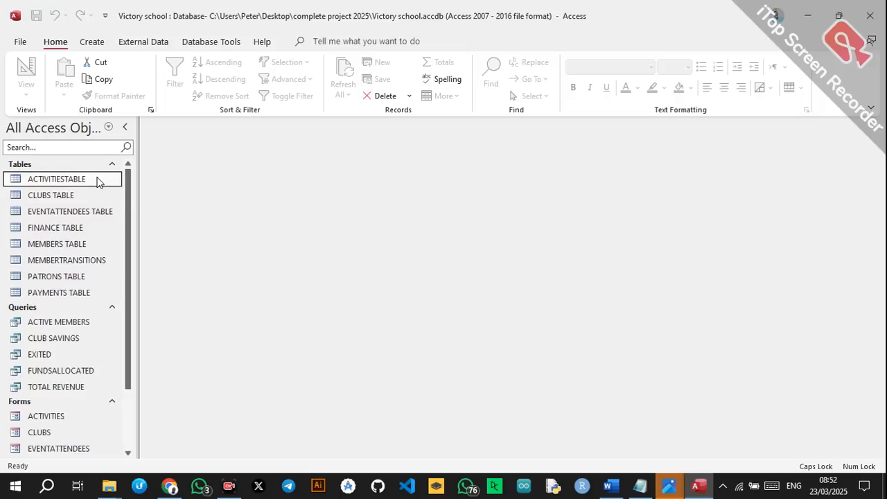
left_click(105, 45)
left_click(415, 84)
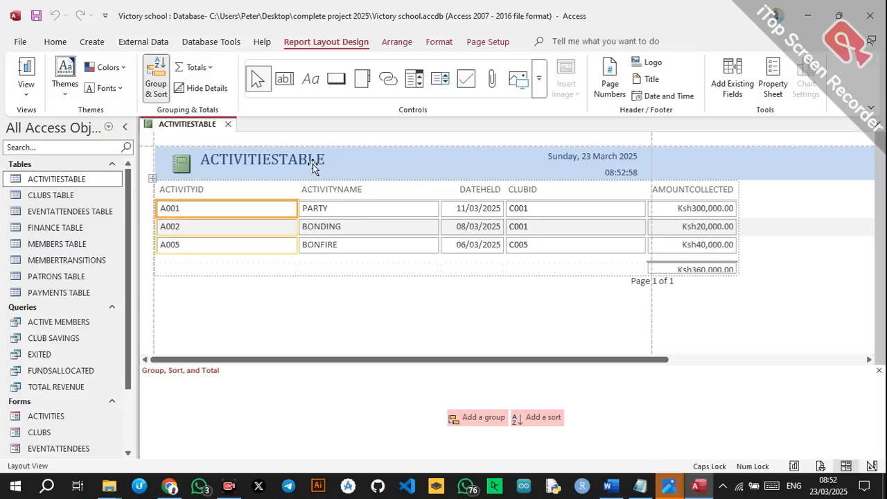
left_click(326, 159)
left_click(327, 159)
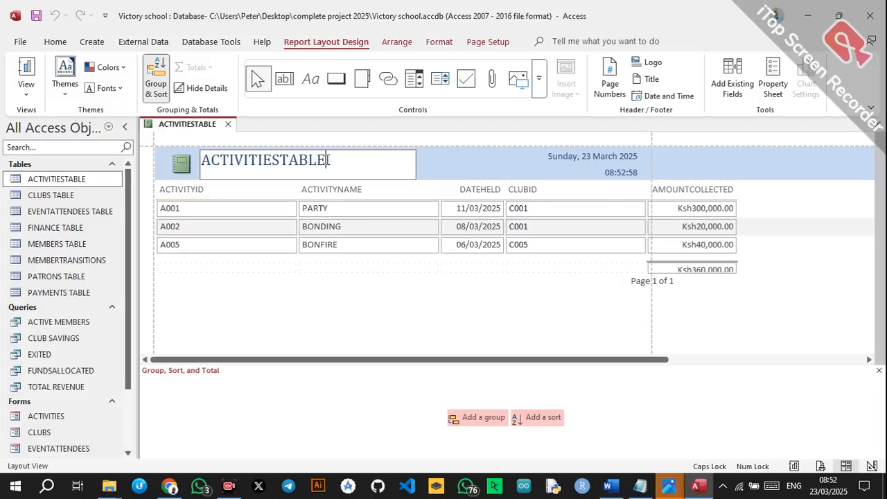
key("BackSpace")
key("BackSpace")
key("BackSpace")
key("BackSpace")
left_click(279, 282)
Narrow the ACTIVITYID, ACTIVITYNAME and CLUBID columns of the report.
left_click(292, 208)
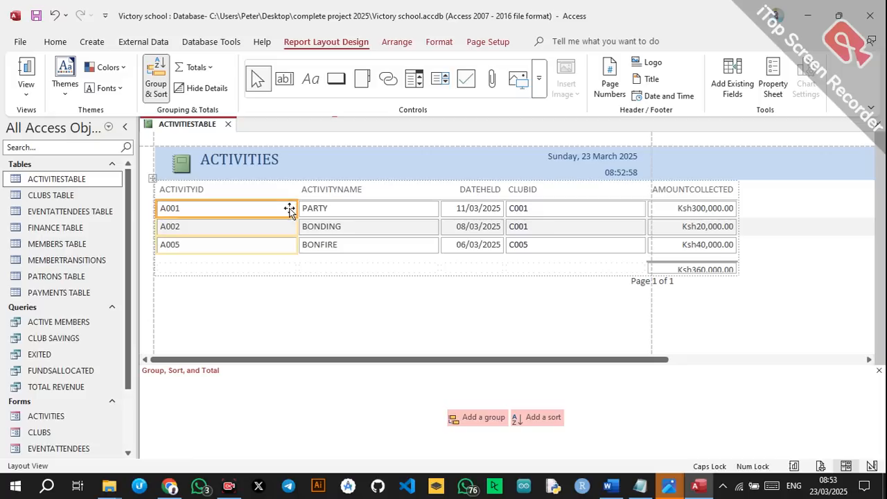
left_click_drag(296, 208, 223, 219)
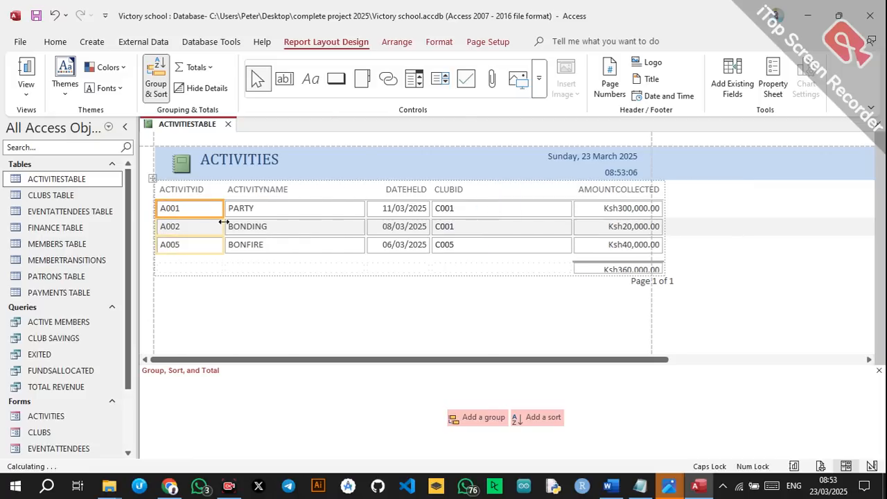
left_click(281, 215)
left_click_drag(365, 208, 318, 208)
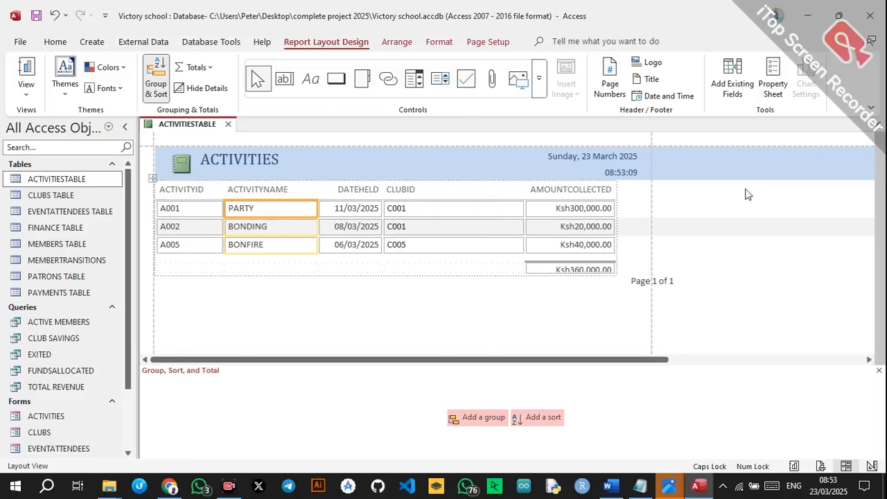
left_click(513, 225)
left_click_drag(525, 226, 477, 230)
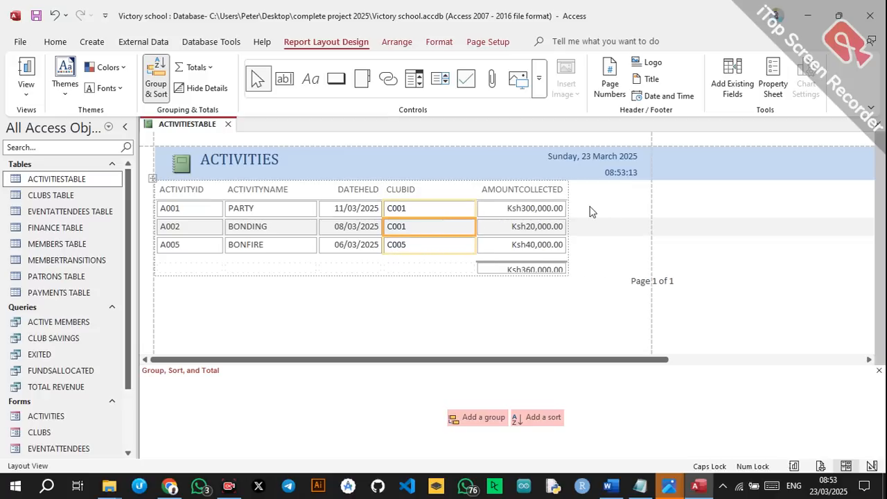
Save the report as ACTIVITIES REPORT.
key("ctrl+s")
left_click(429, 172)
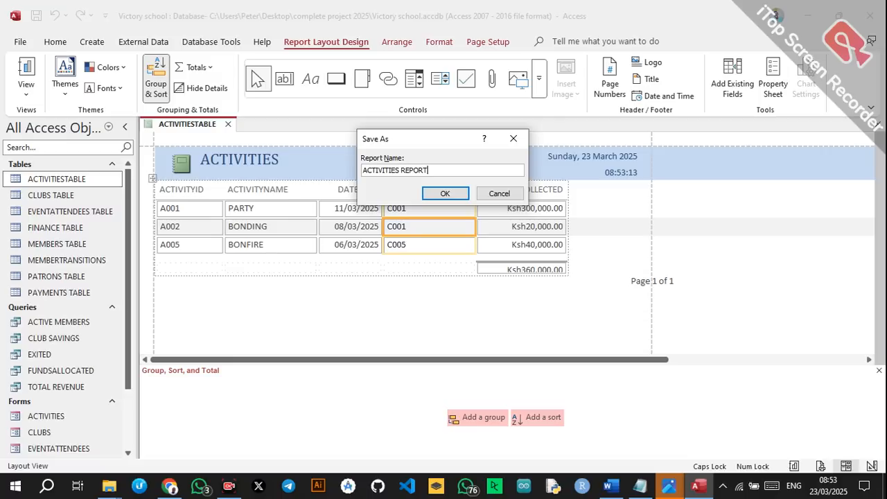
left_click(427, 194)
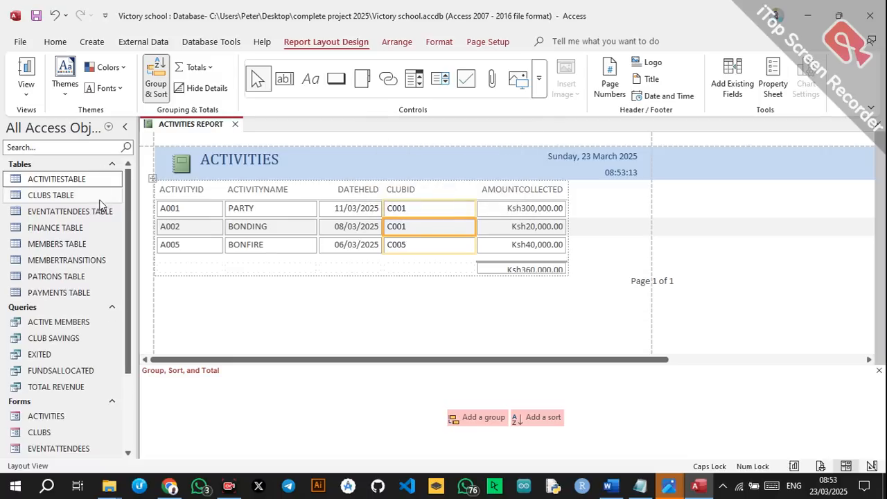
left_click(90, 41)
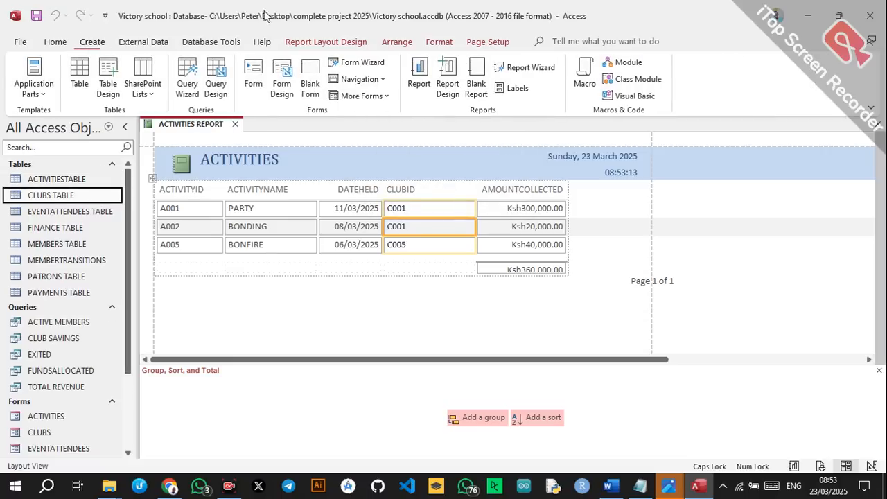
Generate a quick report from CLUBS TABLE and retitle it CLUBS.
left_click(429, 73)
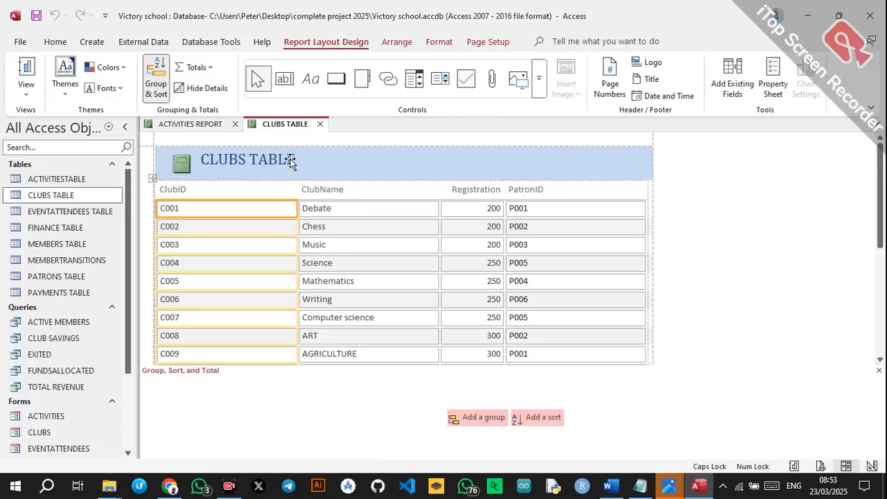
left_click(288, 167)
double_click(293, 162)
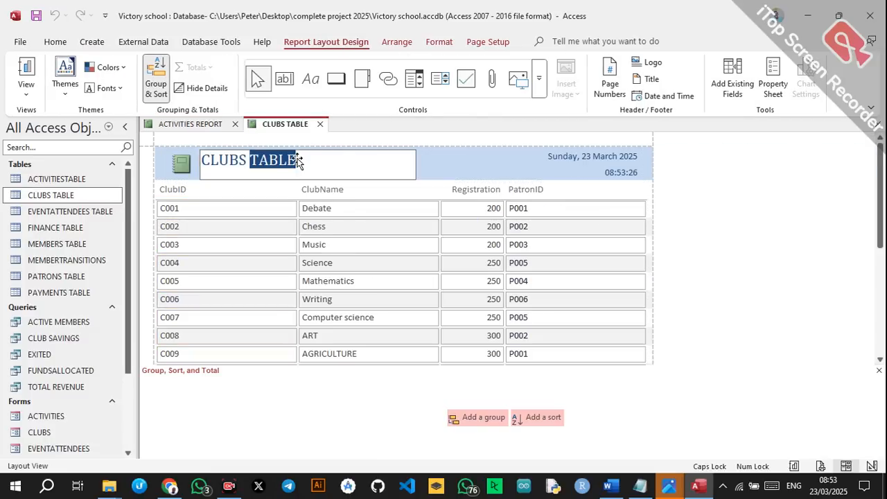
key("BackSpace")
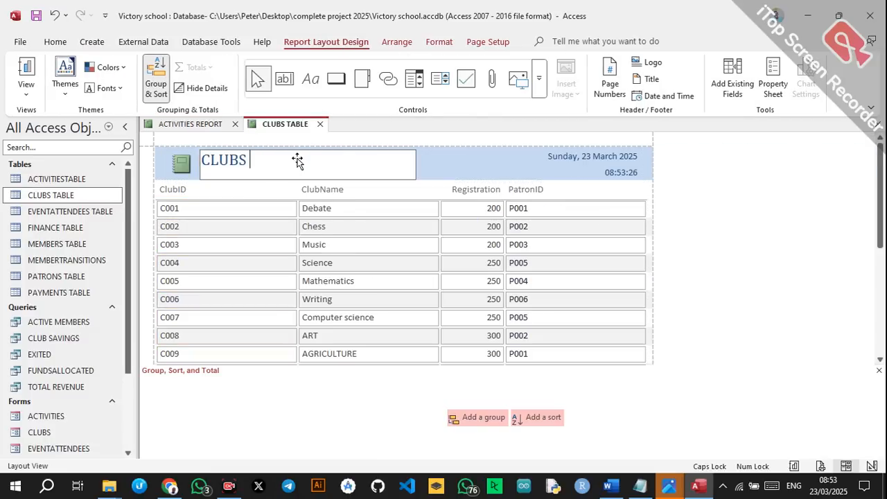
Narrow the ClubID, ClubName and PatronID columns of the report.
left_click(269, 205)
left_click_drag(296, 210, 219, 211)
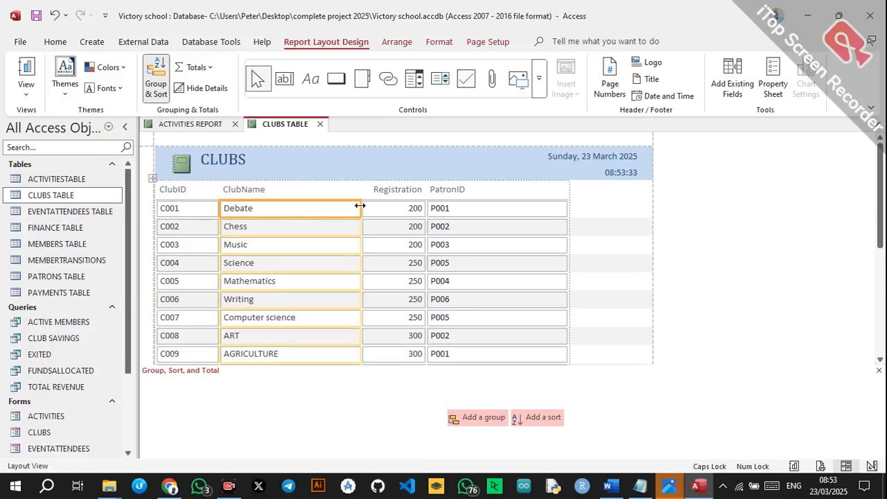
left_click_drag(360, 207, 321, 207)
left_click(483, 204)
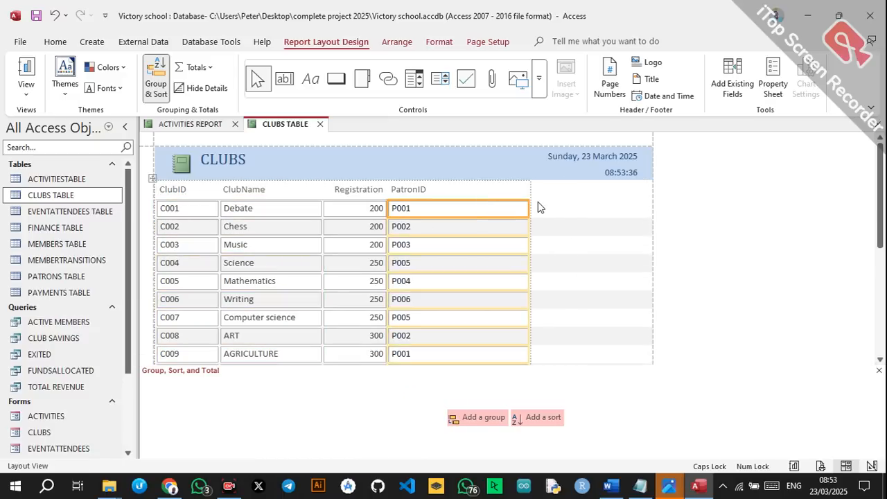
left_click_drag(530, 205, 474, 208)
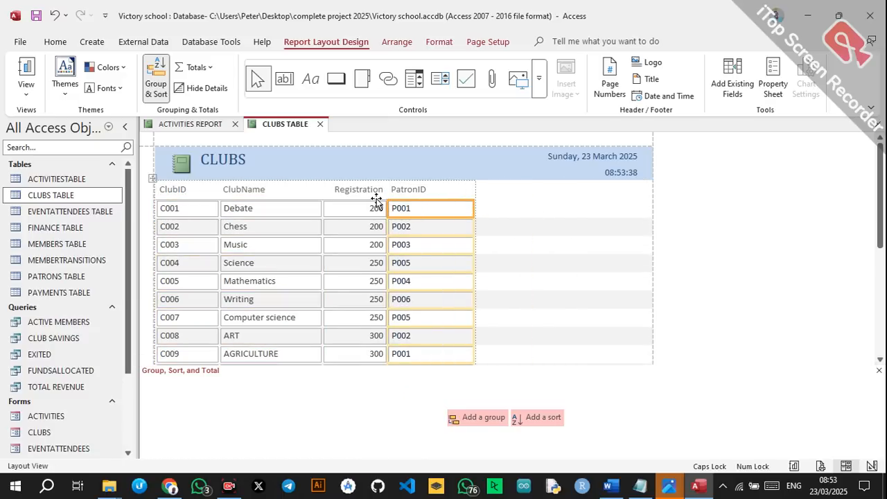
Save the report as CLUBS REPORT.
key("ctrl+s")
left_click(410, 171)
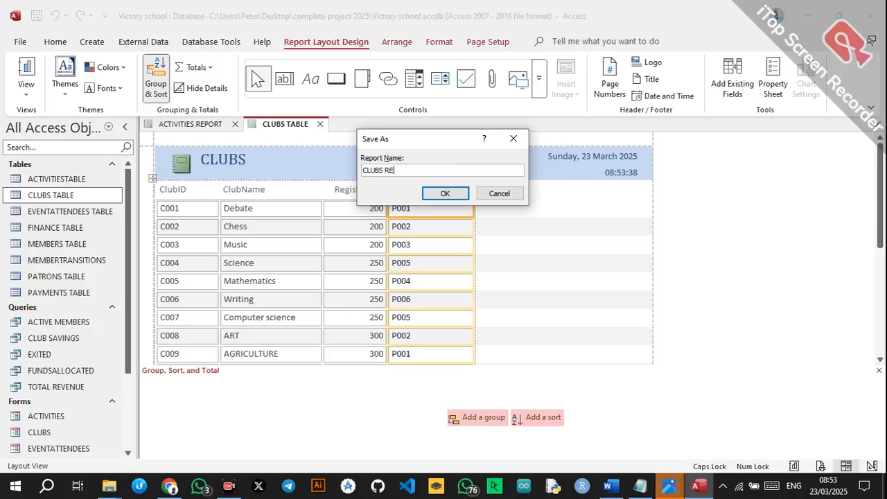
left_click(445, 193)
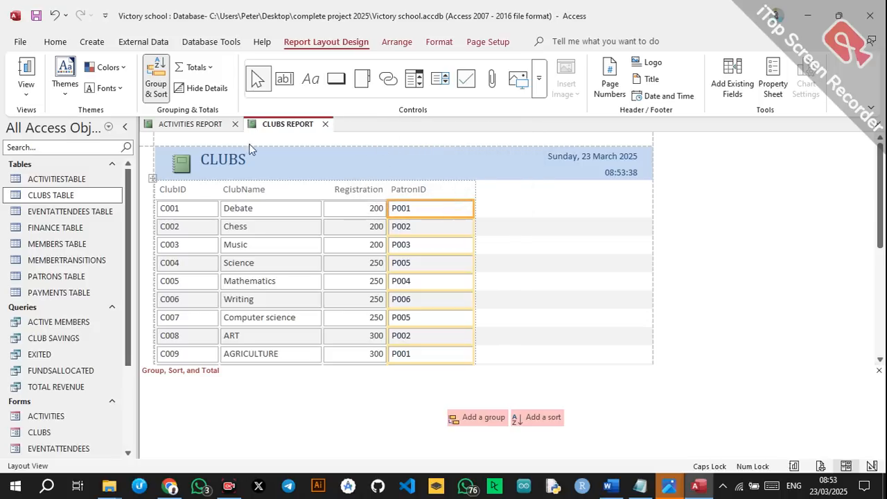
left_click(79, 211)
left_click(90, 50)
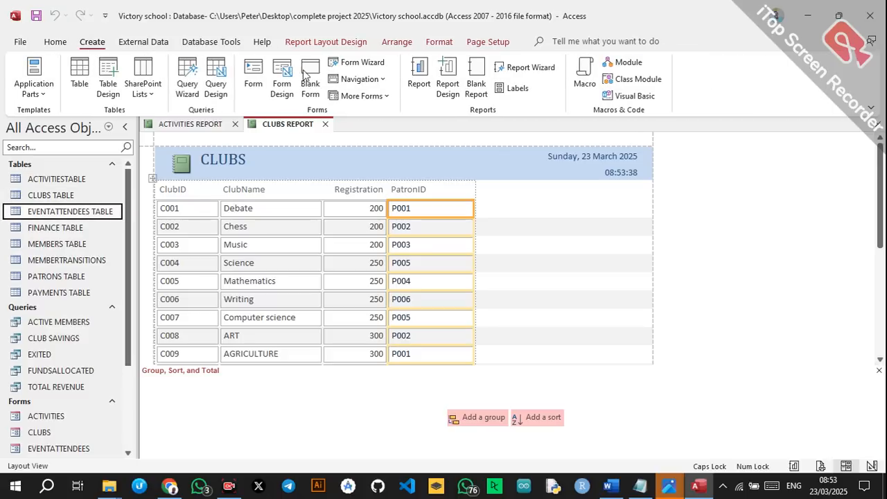
Generate a quick report from EVENTATTENDEES TABLE and retitle it EVENTATTENDEES.
left_click(418, 82)
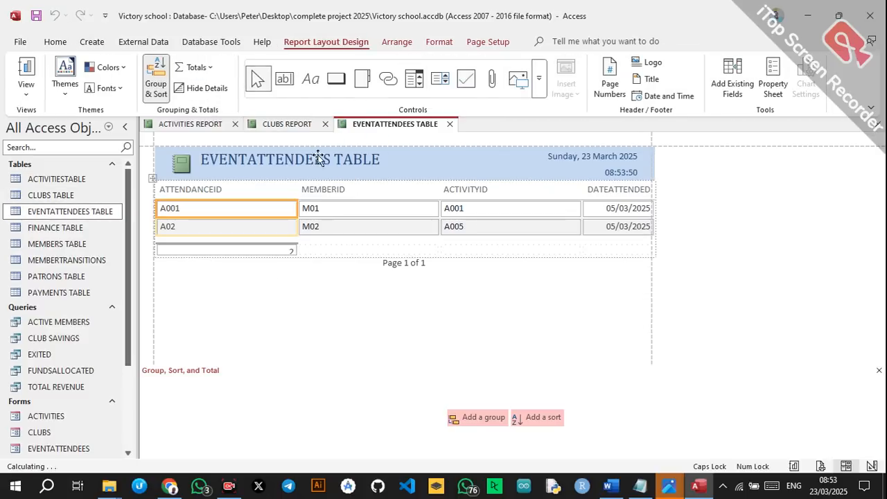
left_click(383, 154)
double_click(383, 155)
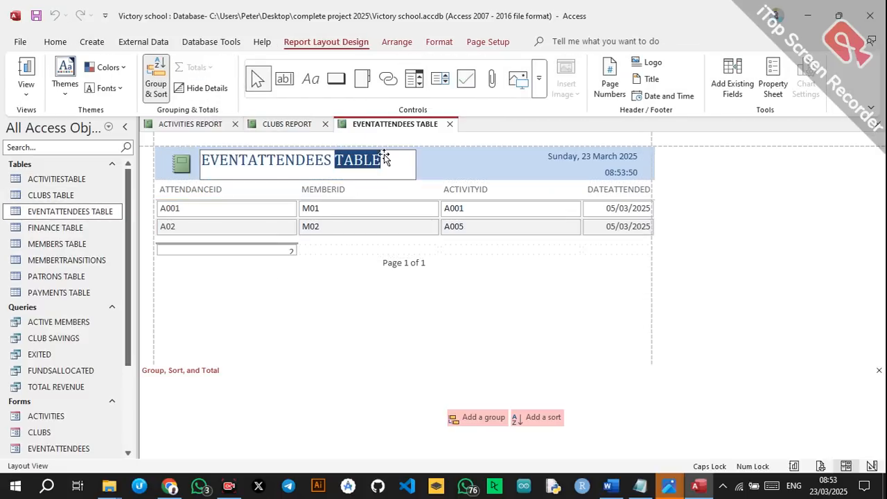
key("BackSpace")
Narrow the ATTENDANCEID and MEMBERID columns of the report.
left_click(287, 212)
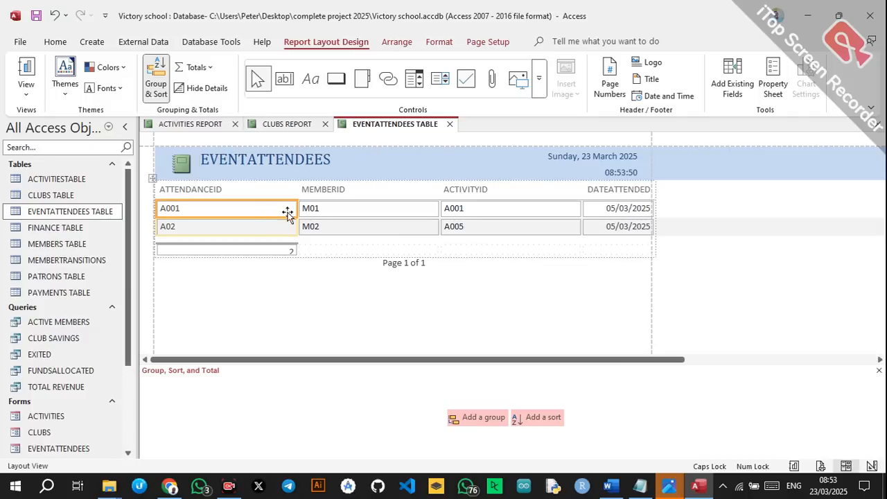
left_click_drag(296, 211, 246, 212)
left_click(295, 212)
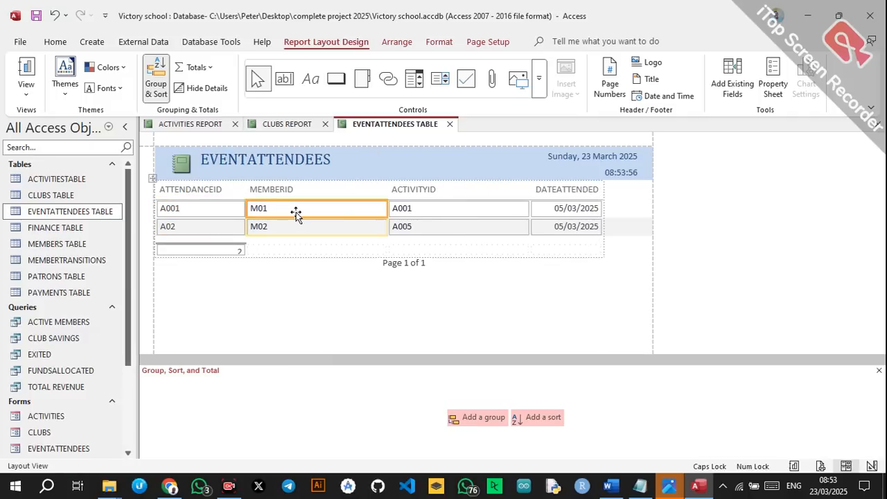
left_click_drag(386, 205, 346, 206)
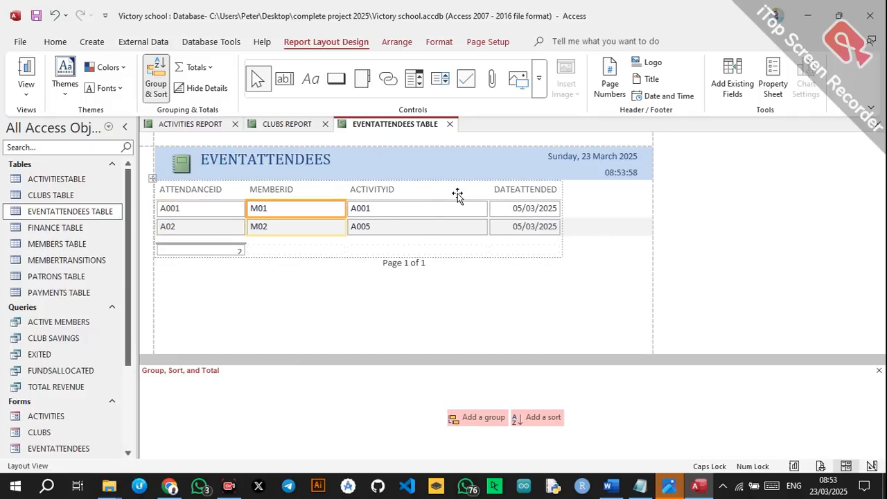
Save the report as EVENTATTENDEES REPORT.
key("ctrl+s")
left_click(463, 173)
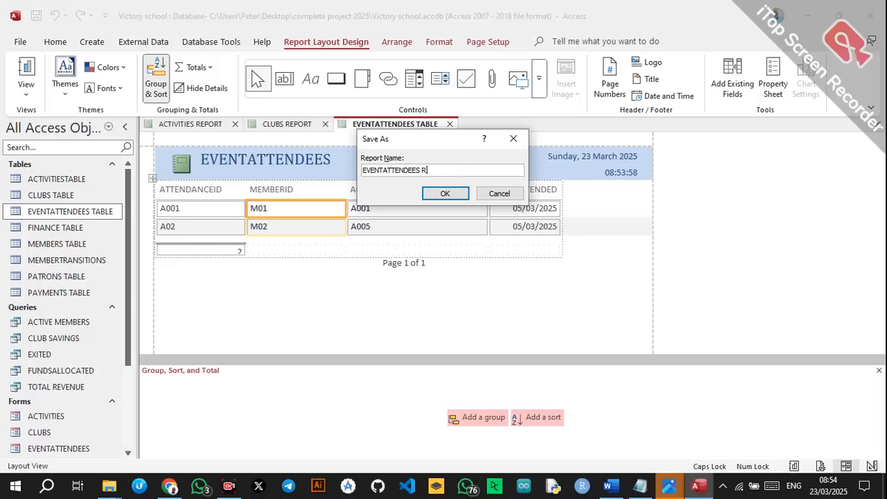
left_click(445, 195)
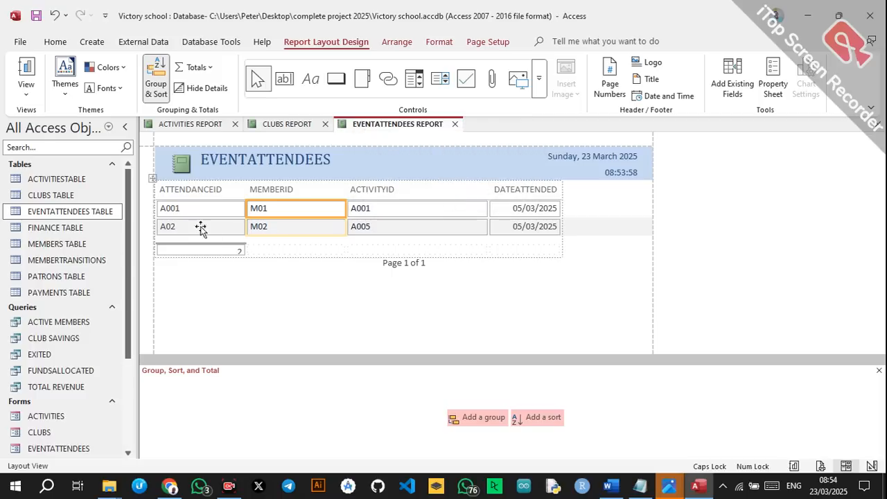
left_click(88, 223)
left_click(92, 42)
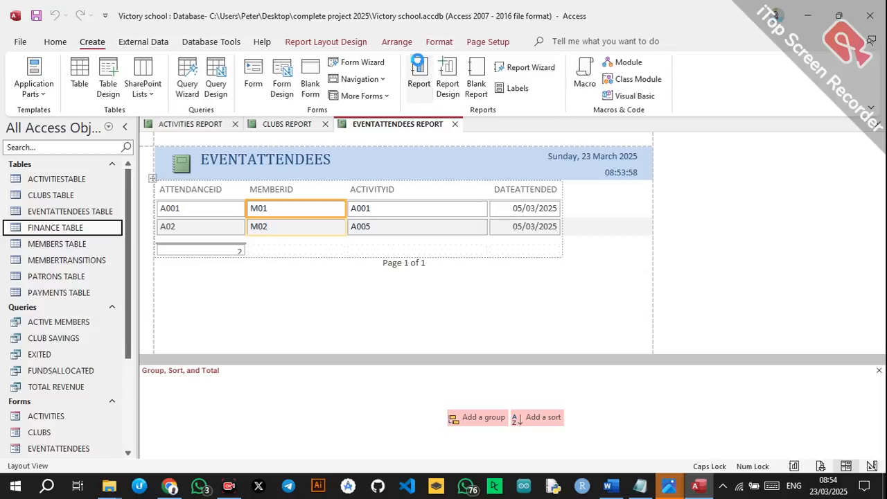
Generate a quick report from FINANCE TABLE and retitle it FINANCES.
left_click(419, 70)
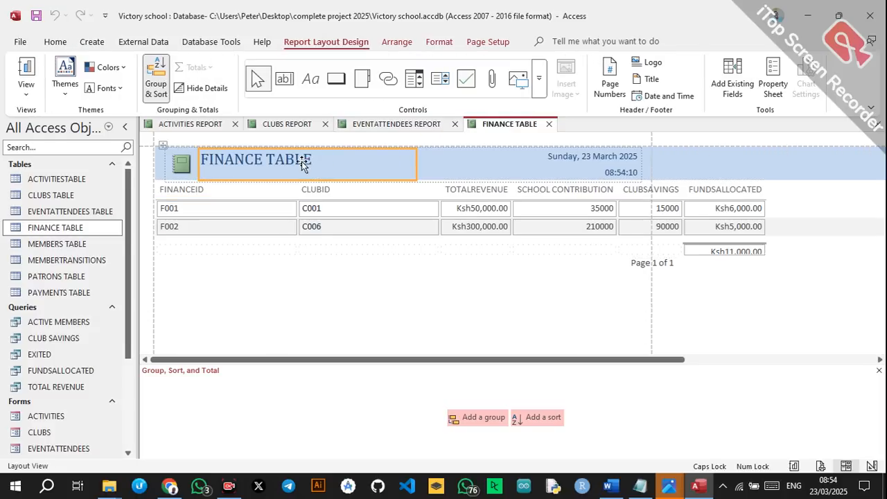
double_click(302, 162)
key("BackSpace")
key("BackSpace")
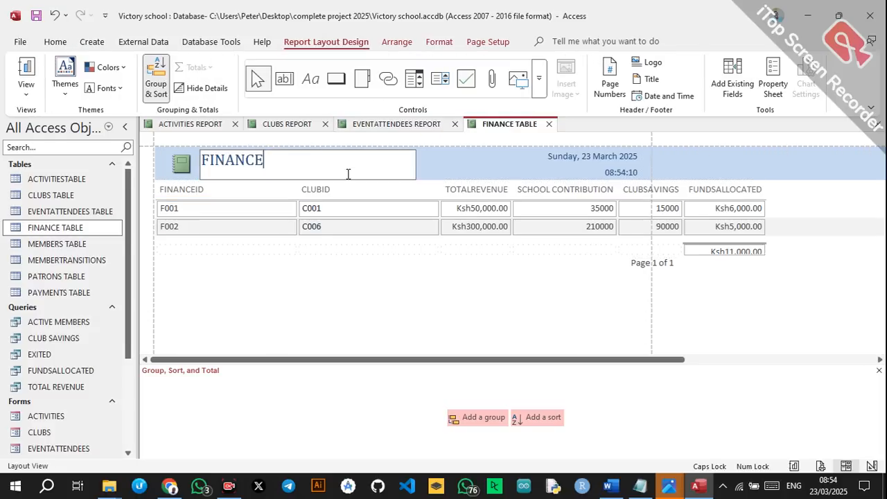
Narrow the CLUBID and FINANCEID columns of the report.
left_click(409, 208)
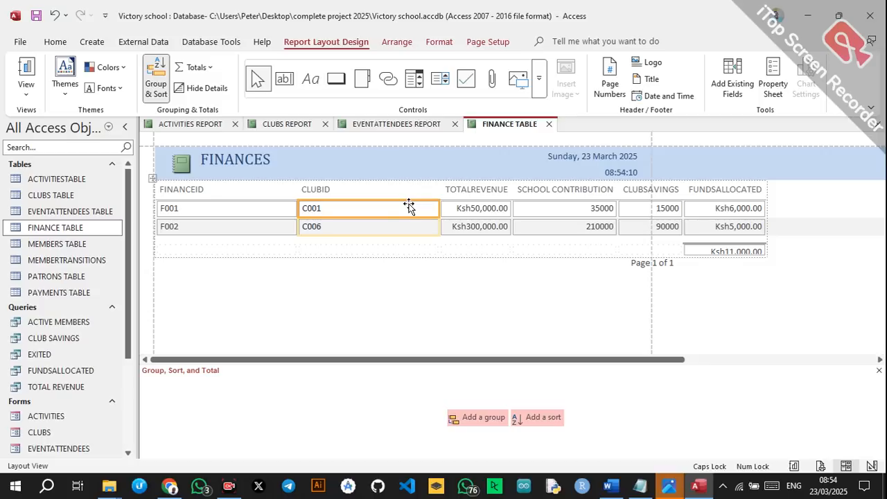
left_click_drag(438, 208, 356, 208)
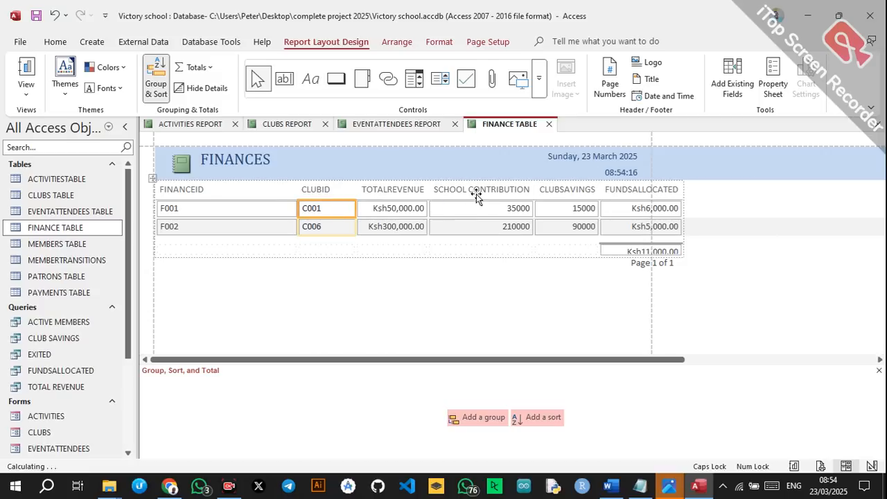
left_click(277, 208)
left_click_drag(297, 210, 237, 210)
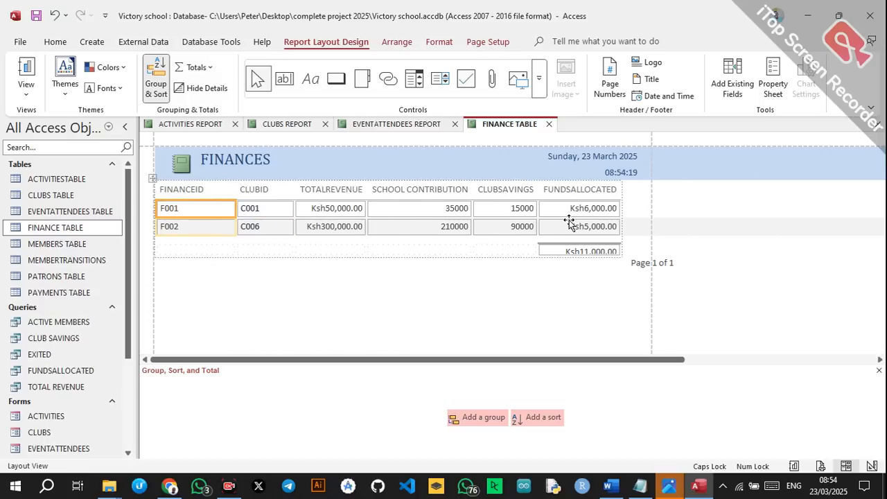
Save the report as FINANCE REPORT.
key("ctrl+s")
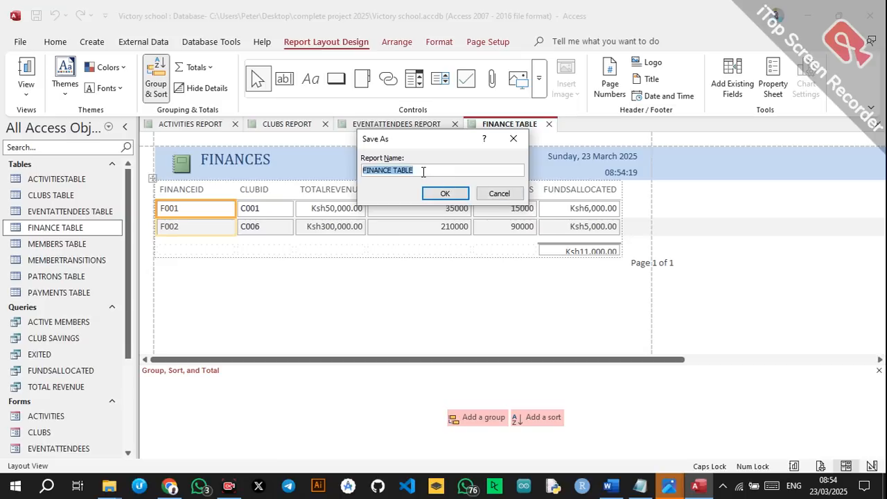
left_click_drag(423, 171, 396, 175)
left_click(441, 195)
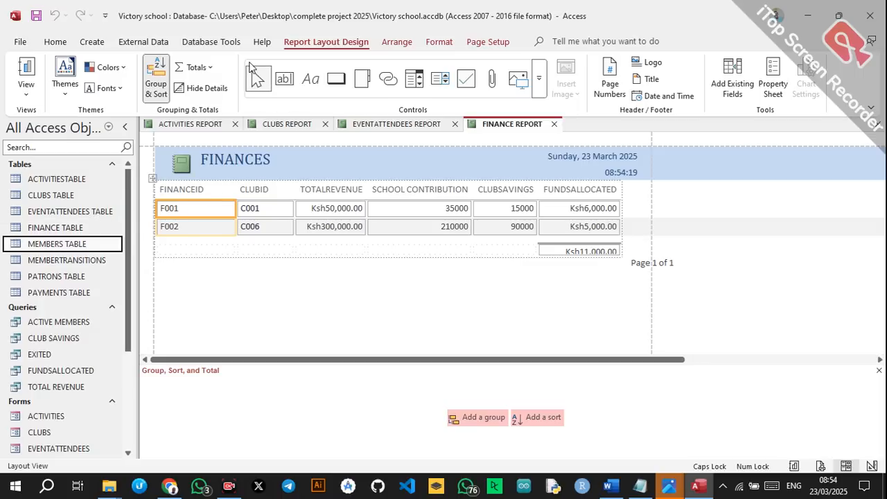
left_click(91, 42)
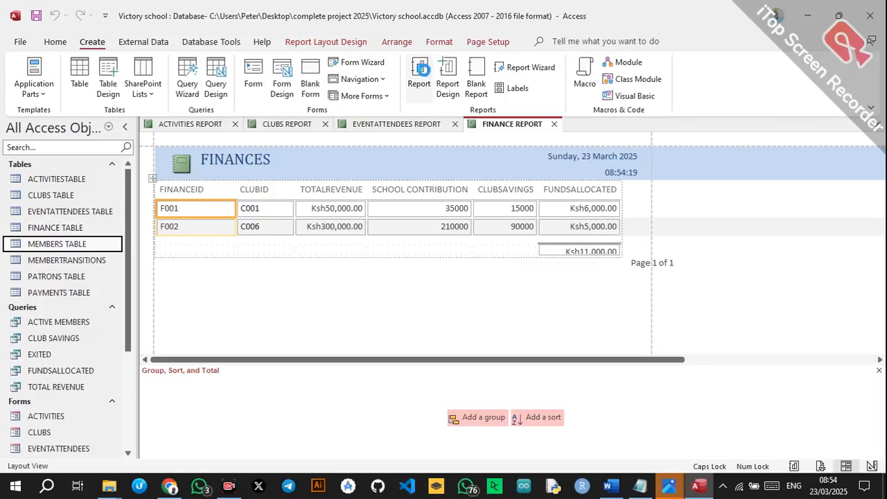
Generate a quick report from MEMBERS TABLE and retitle it MEMBERS.
left_click(420, 69)
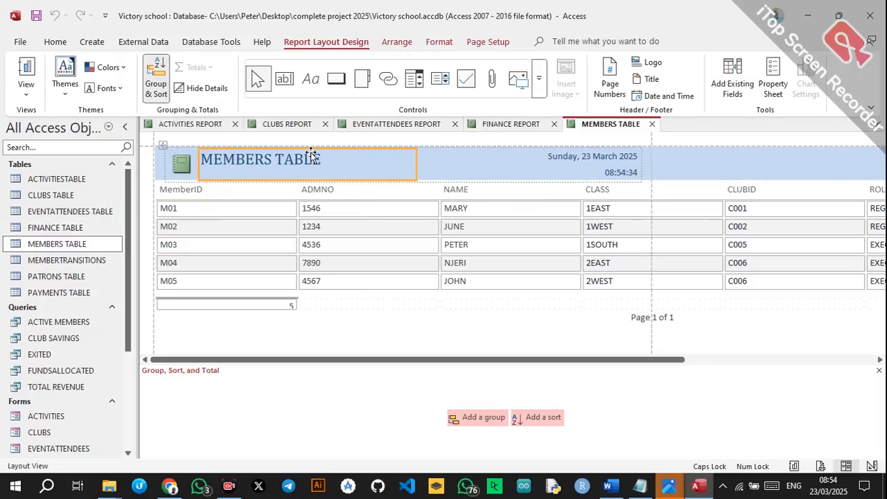
left_click(311, 156)
double_click(309, 158)
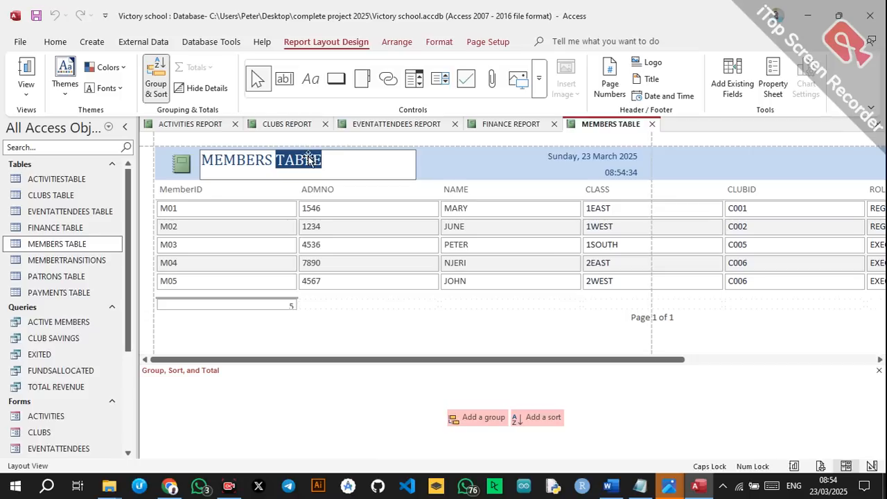
key("BackSpace")
Narrow the MemberID, ADMNO, NAME, CLASS, CLUBID and ROLE columns to fit the page.
left_click(246, 191)
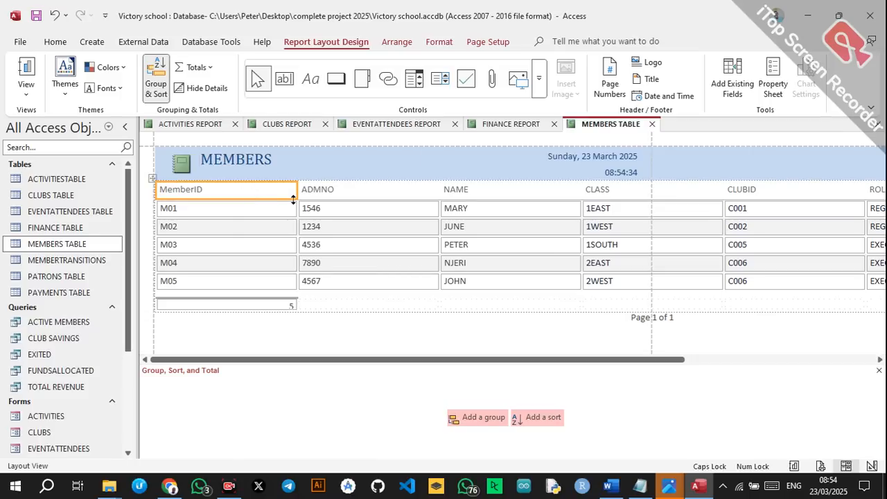
left_click_drag(296, 196, 219, 194)
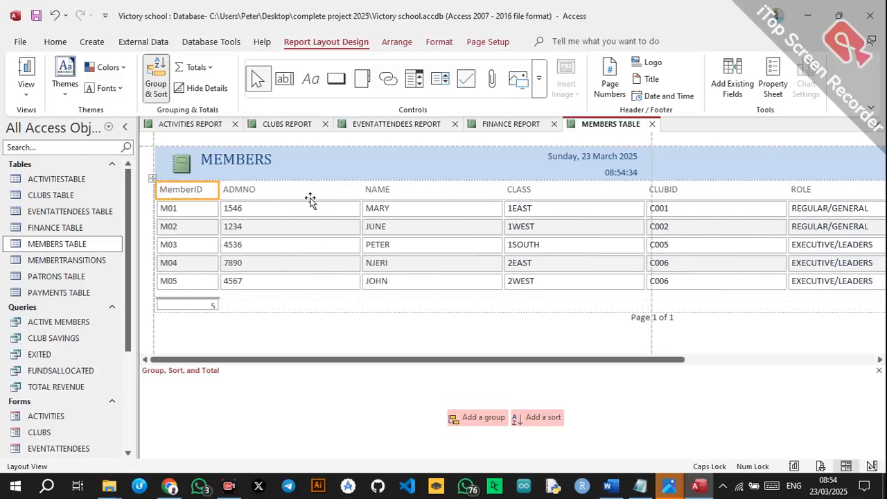
left_click(310, 194)
left_click_drag(360, 186, 281, 187)
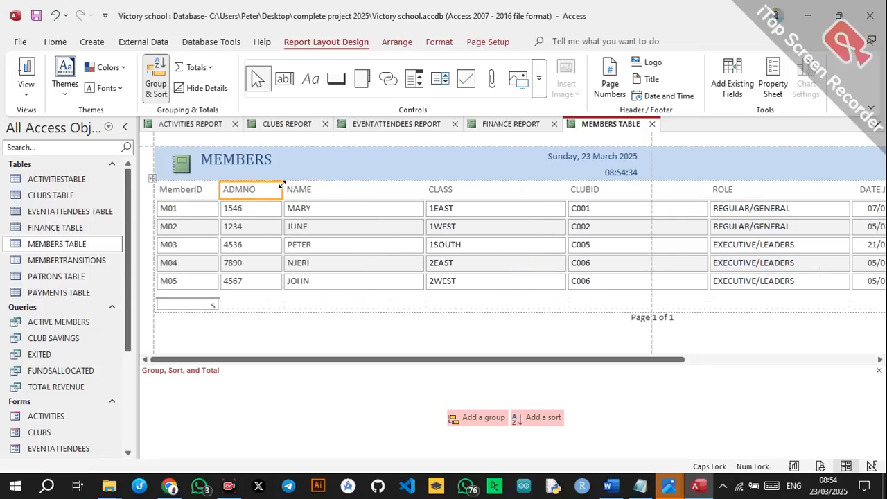
left_click(375, 192)
left_click_drag(424, 187, 345, 190)
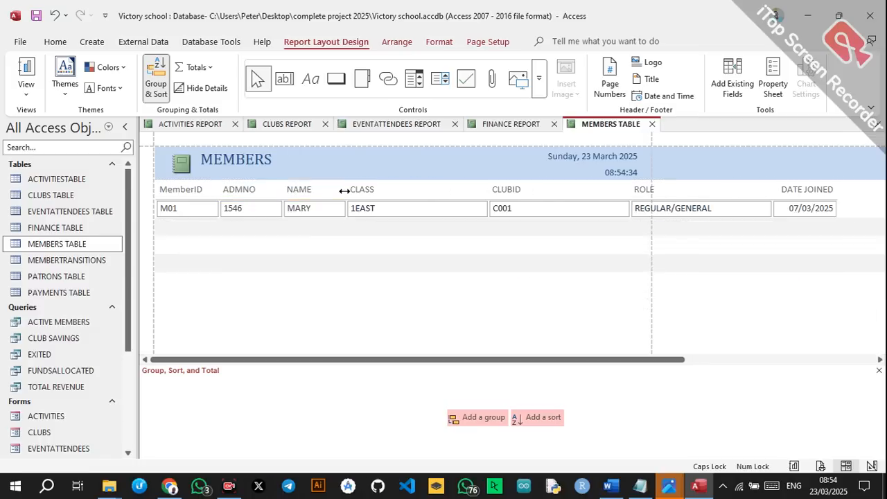
left_click(418, 192)
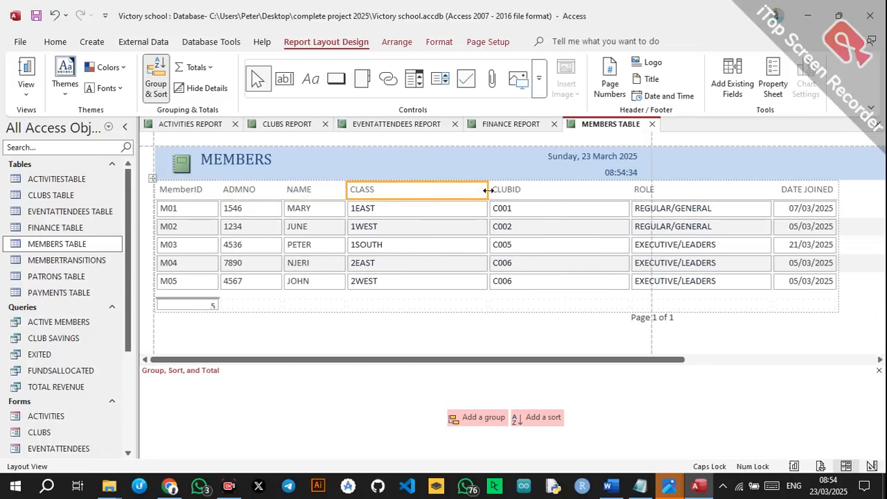
left_click_drag(488, 190, 397, 191)
left_click(503, 199)
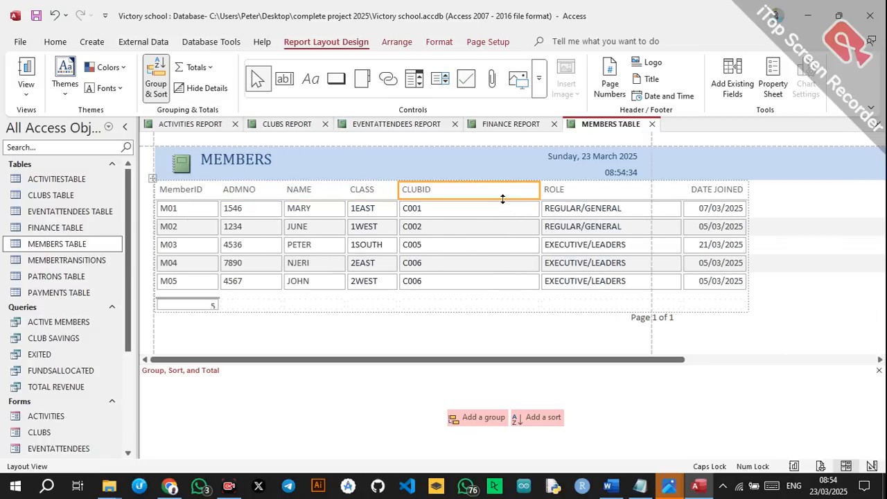
left_click_drag(539, 188, 451, 190)
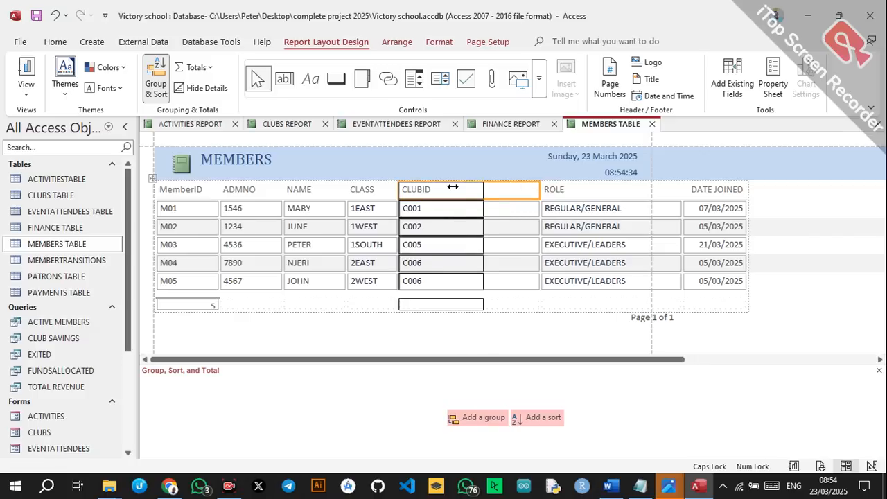
left_click(514, 192)
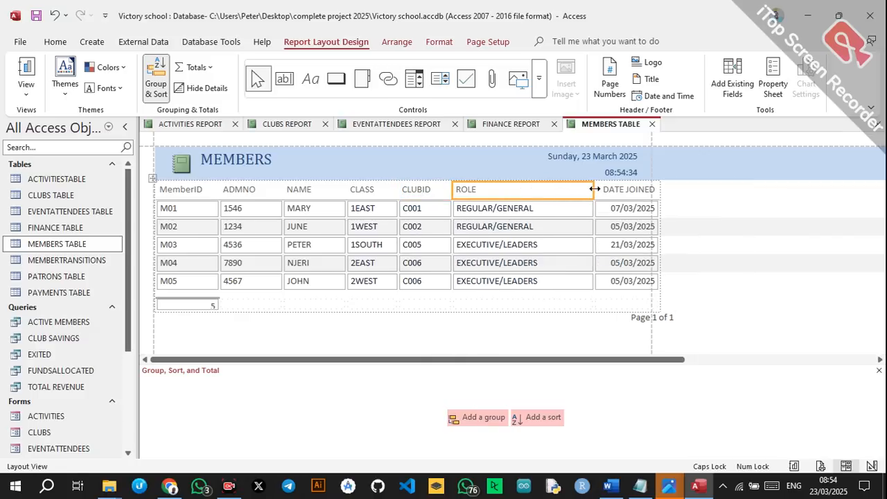
left_click_drag(595, 189, 563, 190)
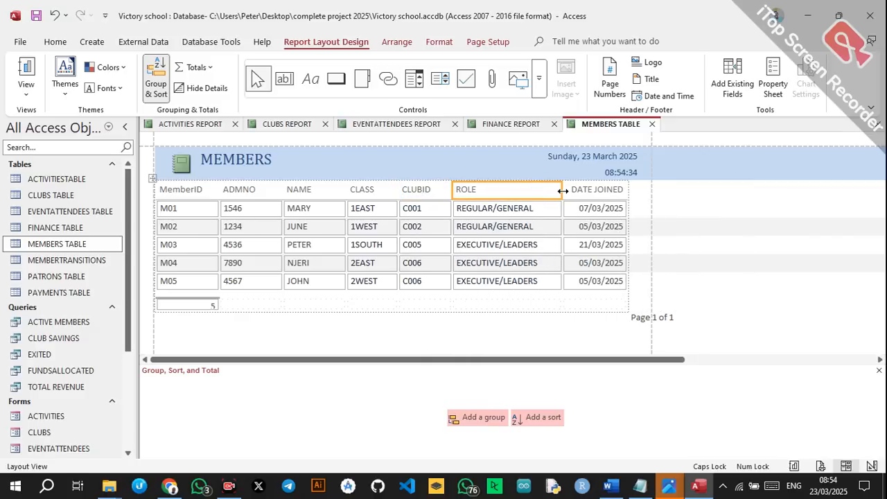
Save the report as MEMBERS REPORT.
key("ctrl+s")
left_click_drag(423, 167, 389, 172)
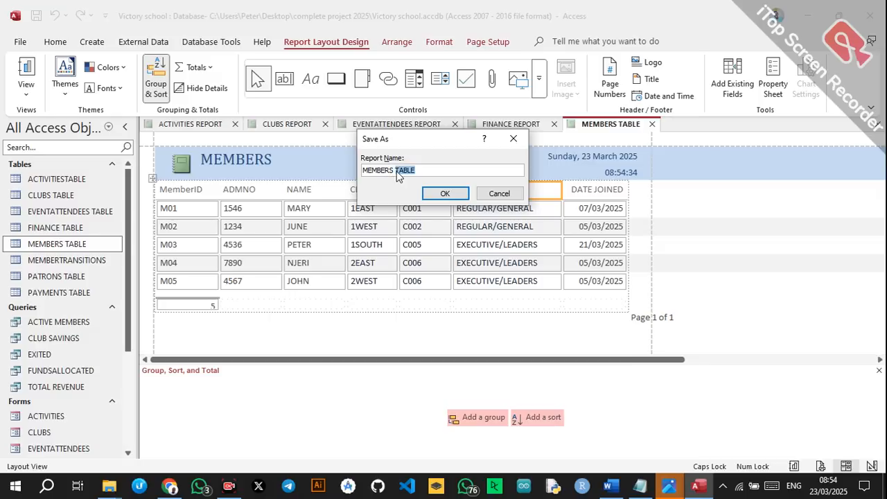
key("BackSpace")
left_click(445, 194)
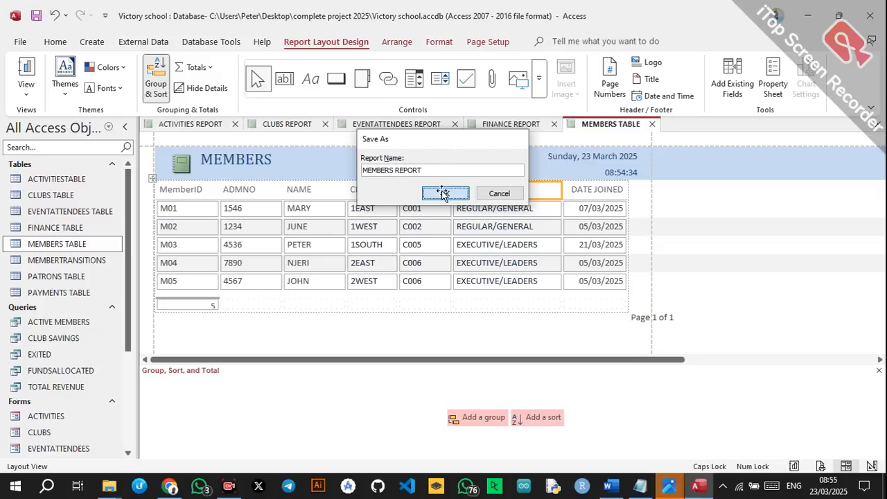
Generate a quick report from the MEMBERTRANSITIONS table.
left_click(111, 260)
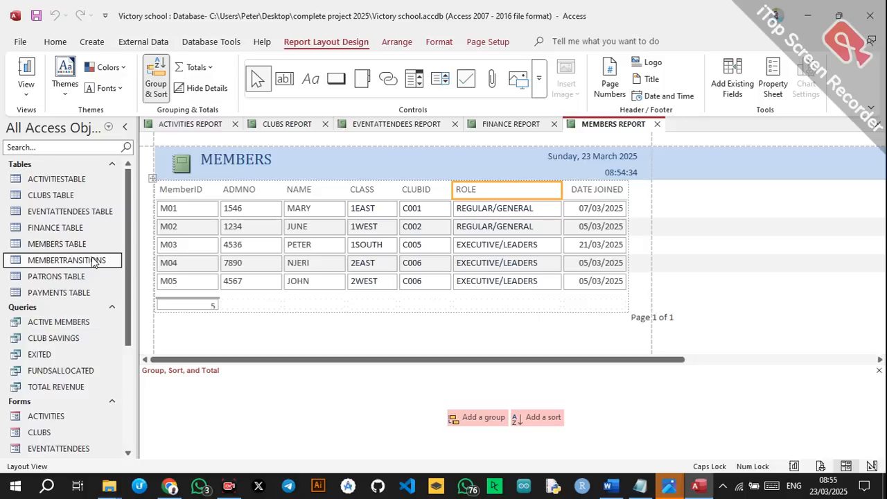
left_click(92, 42)
left_click(418, 76)
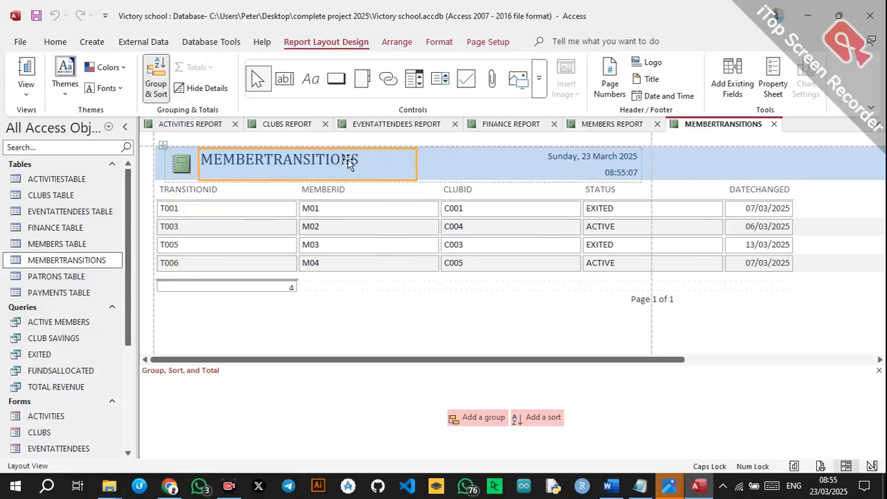
Narrow the TRANSITIONID, MEMBERID and CLUBID columns of the report.
left_click(292, 210)
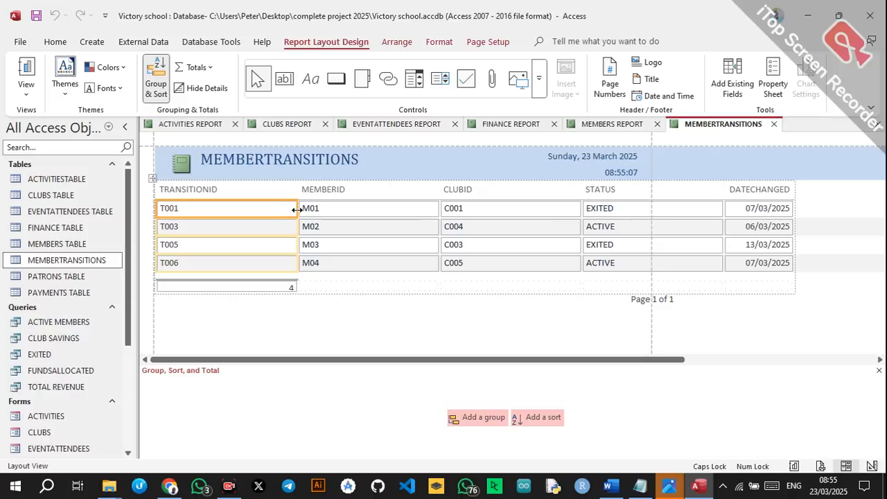
left_click_drag(294, 212, 232, 210)
left_click(321, 205)
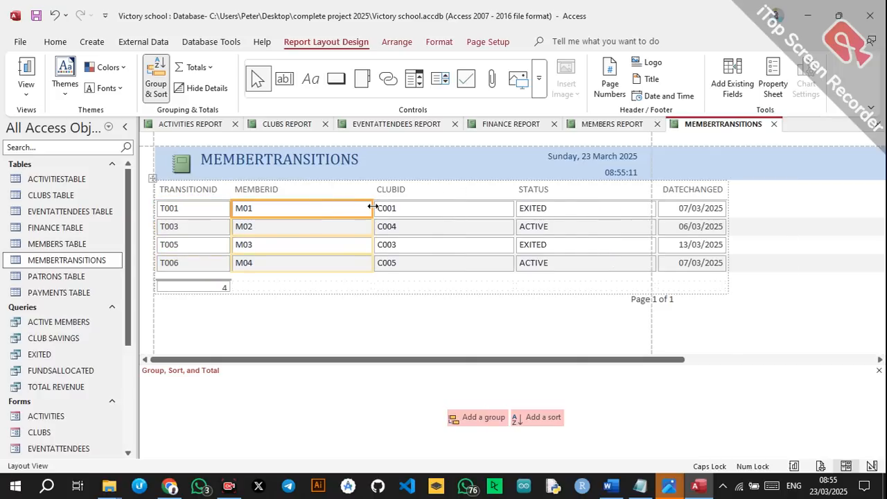
left_click_drag(372, 206, 317, 207)
left_click(402, 208)
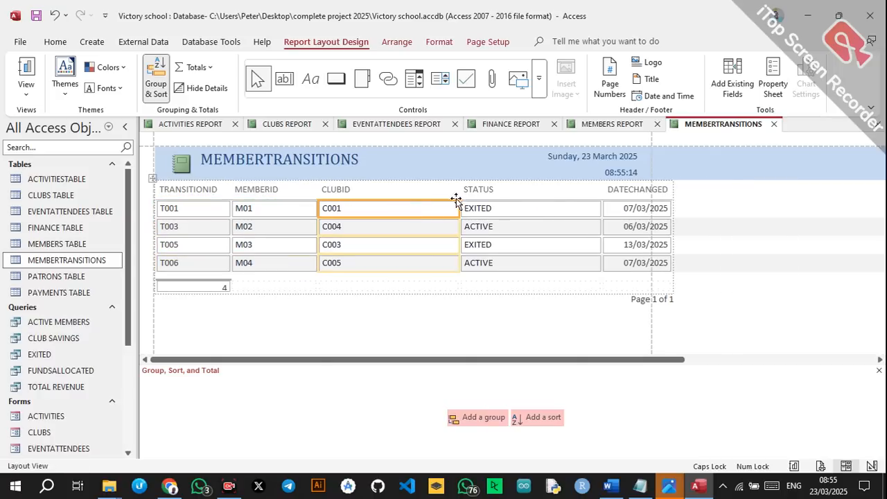
left_click_drag(460, 208, 399, 208)
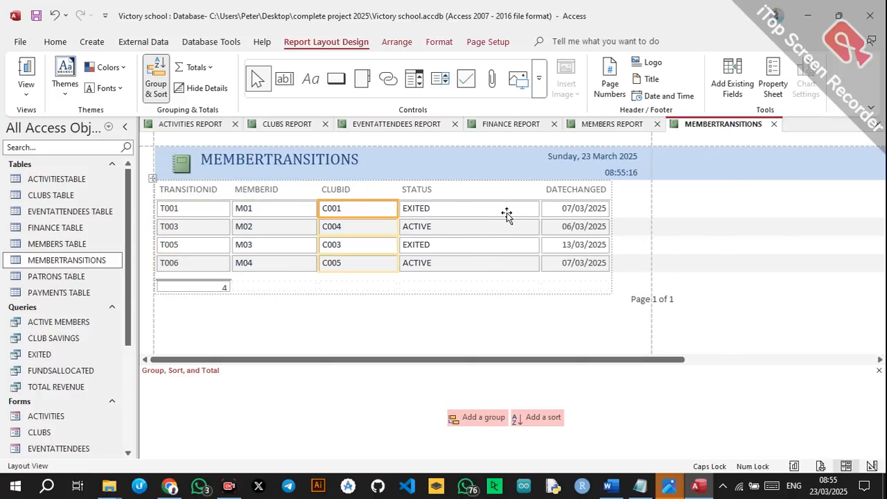
Save the report under the name MEMBERTRANSITIONS.
key("ctrl+s")
left_click(444, 192)
left_click(61, 279)
left_click(93, 41)
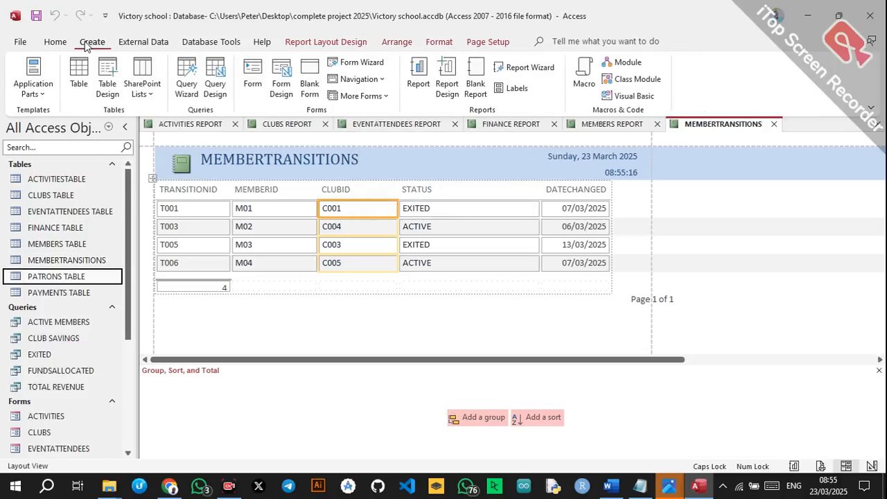
Generate a quick report from PATRONS TABLE and narrow its PATRONID and PATRONNAME columns.
left_click(422, 67)
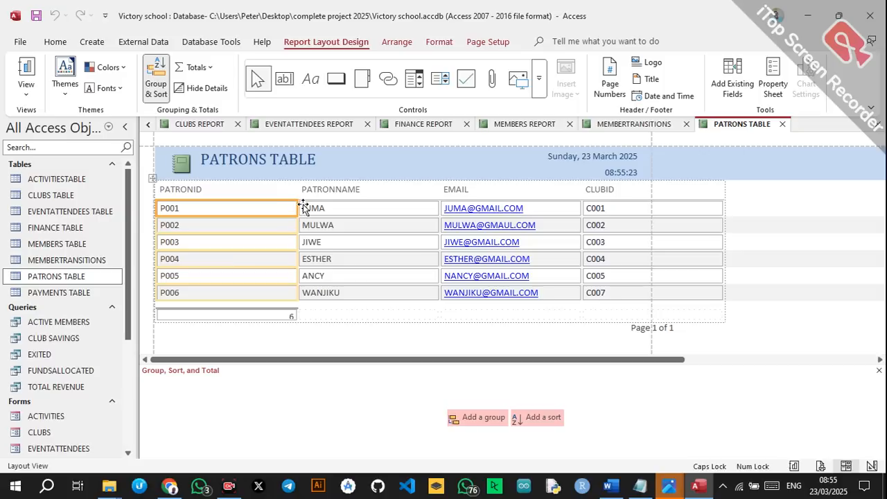
left_click_drag(297, 205, 244, 205)
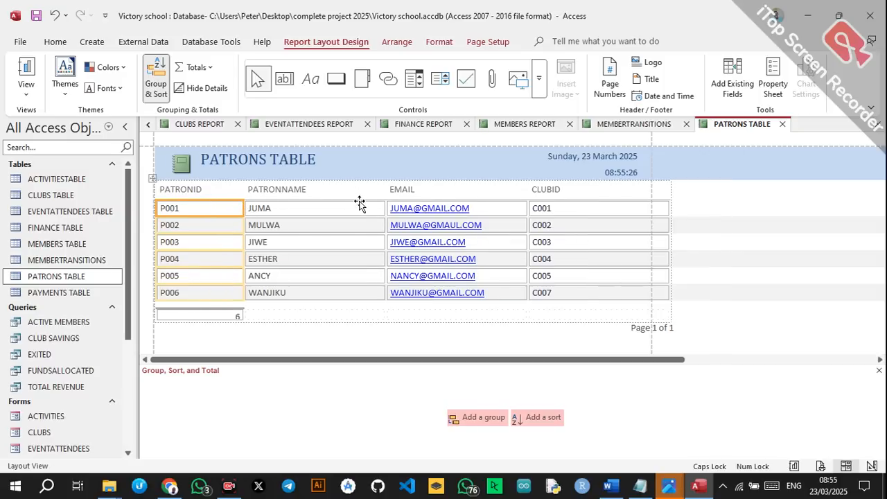
left_click(383, 204)
left_click_drag(384, 205, 318, 205)
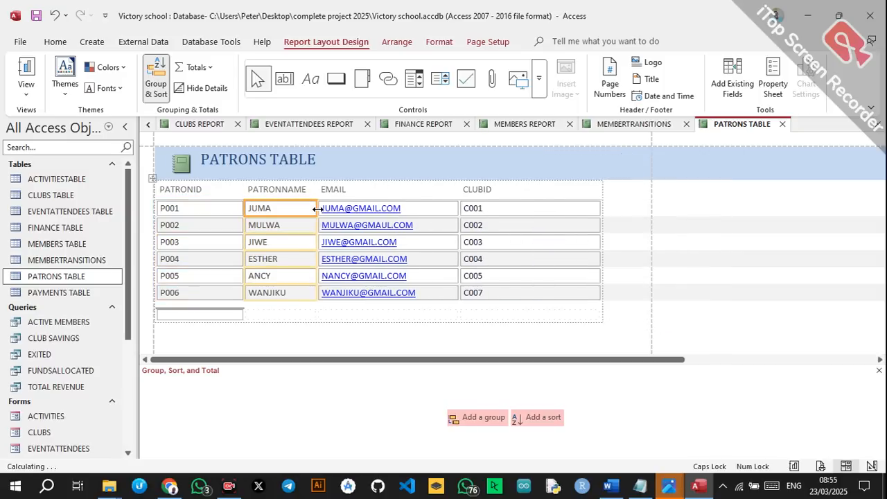
left_click(367, 209)
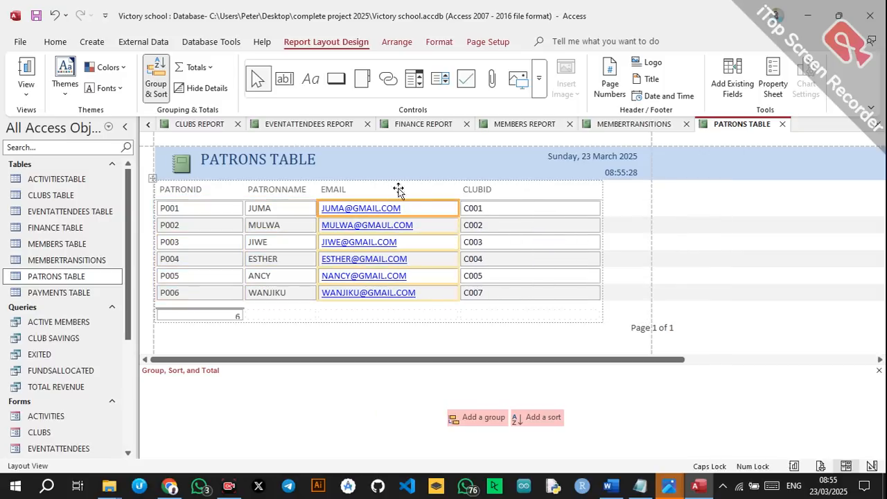
Change the report title to PATRONS.
left_click(275, 160)
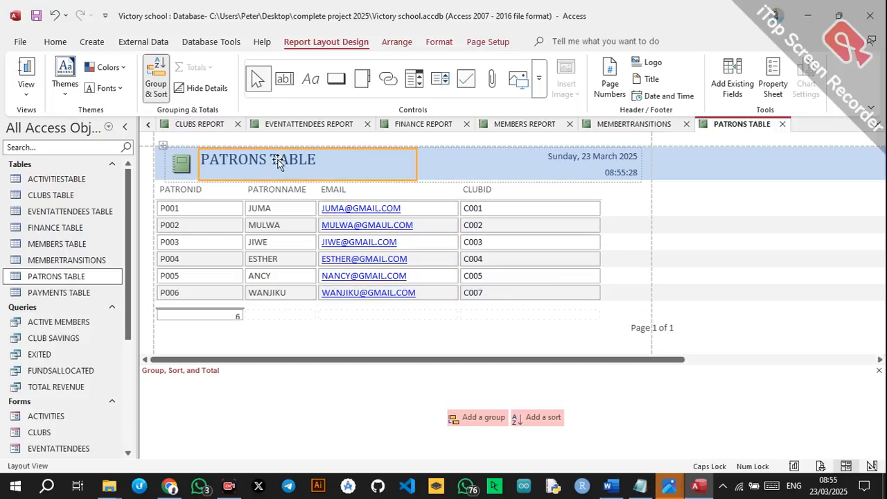
left_click(316, 155)
key("BackSpace")
key("BackSpace")
key("BackSpace")
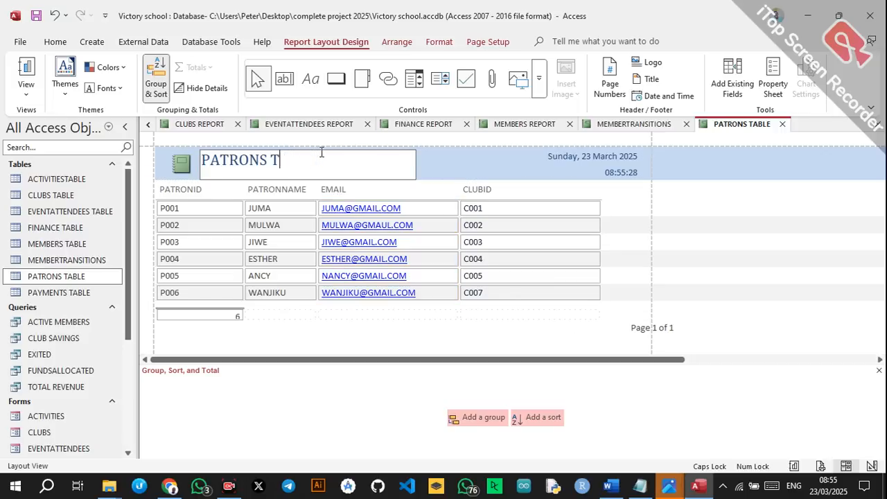
Save the report as PATRONS REPORT.
key("ctrl+s")
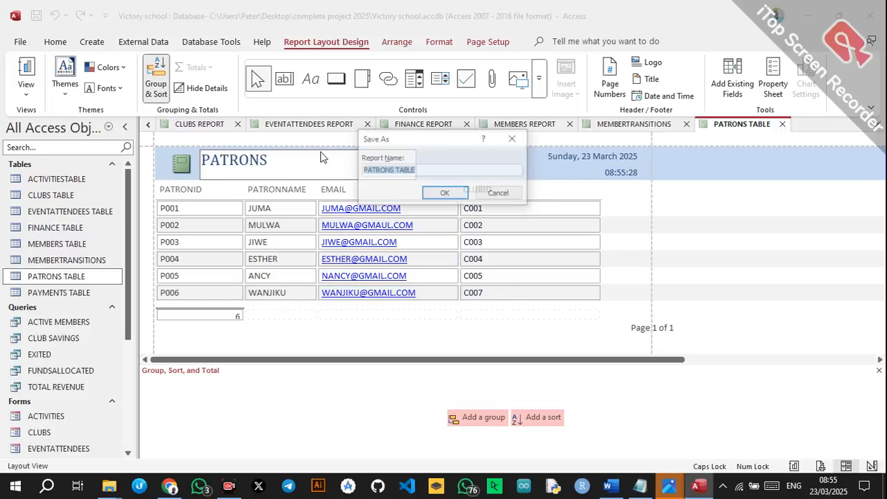
left_click_drag(420, 168, 404, 169)
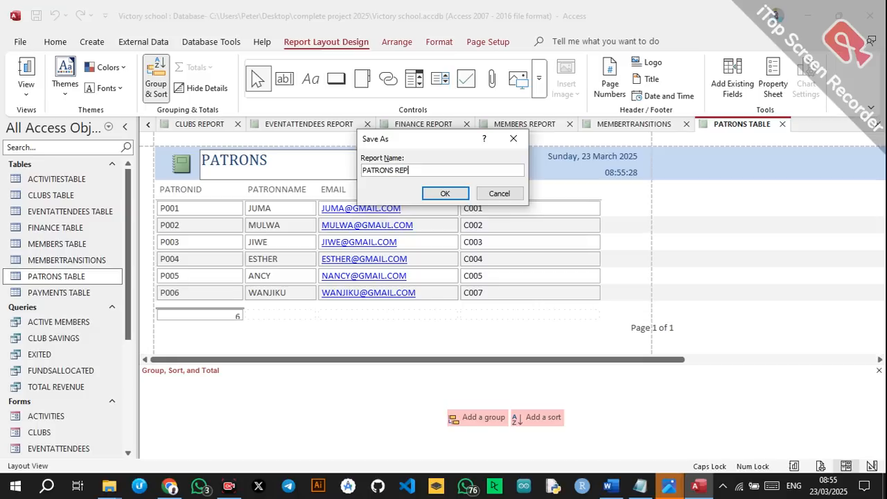
left_click(445, 194)
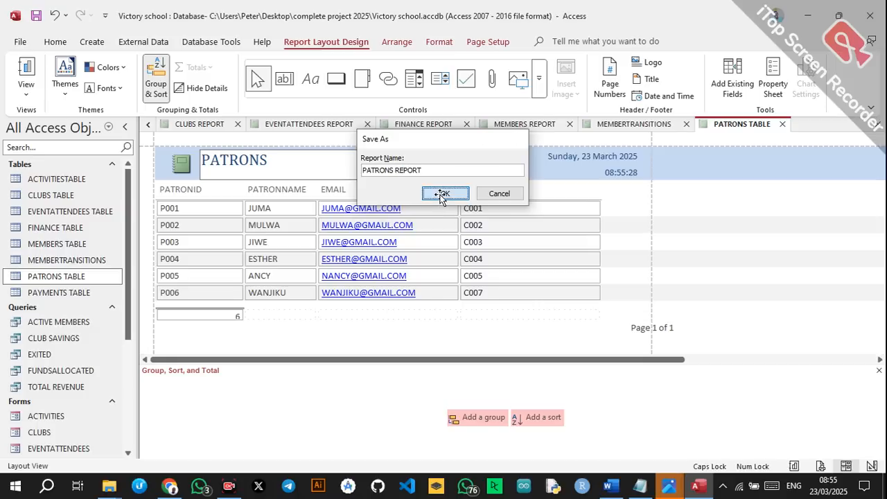
left_click(59, 292)
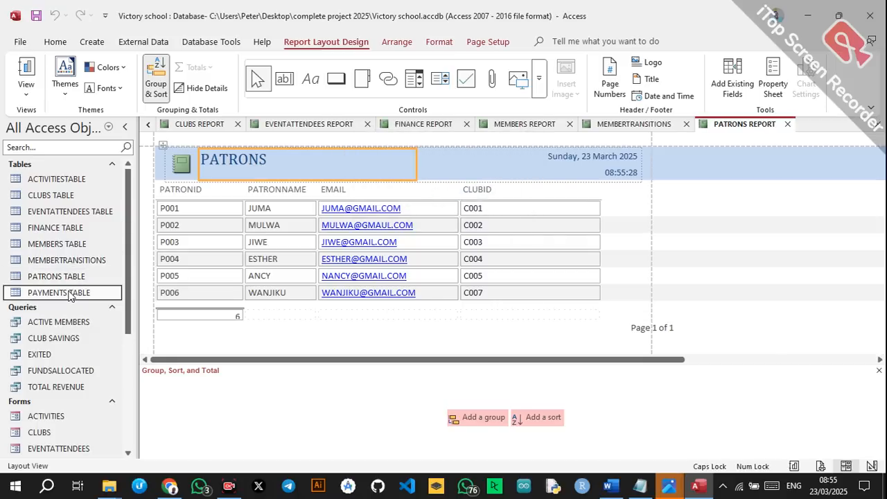
Generate a quick report from PAYMENTS TABLE and retitle it PAYMENTS REPORT.
left_click(92, 42)
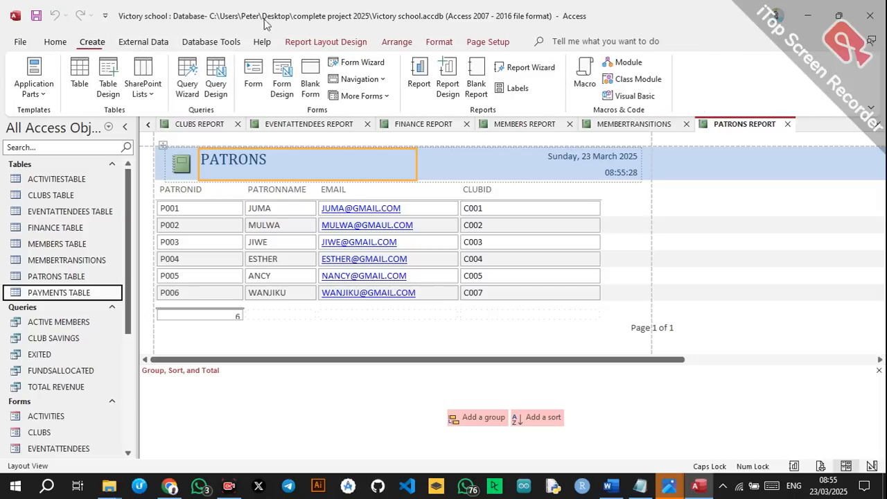
left_click(420, 73)
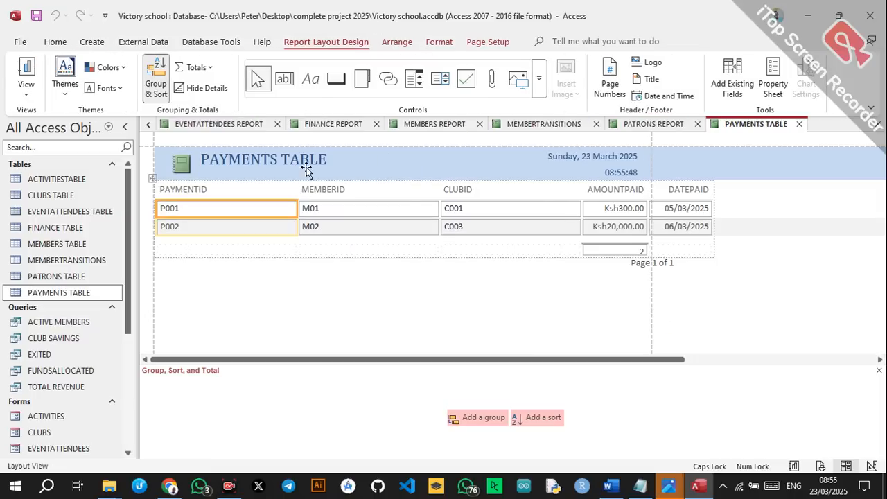
left_click(324, 161)
left_click(323, 161)
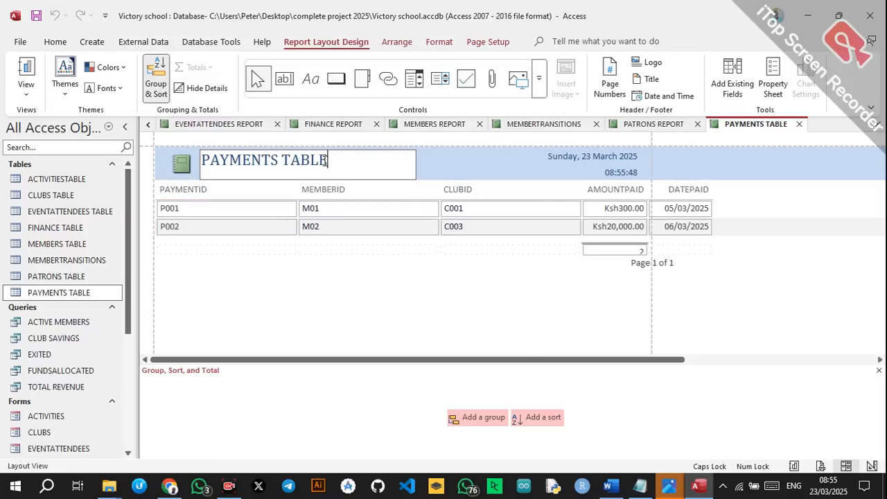
left_click_drag(324, 160, 282, 169)
key("BackSpace")
type("REPORT")
Narrow the MEMBERID, PAYMENTID and CLUBID columns of the report.
left_click(339, 211)
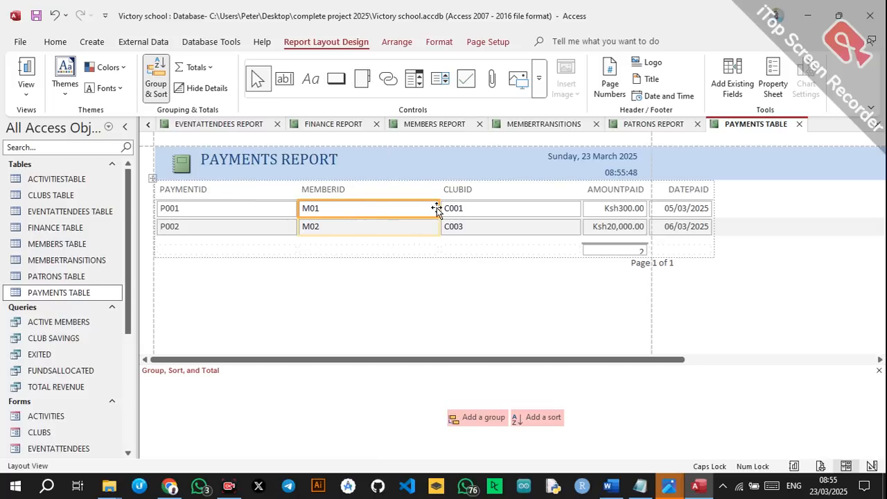
left_click_drag(439, 208, 367, 208)
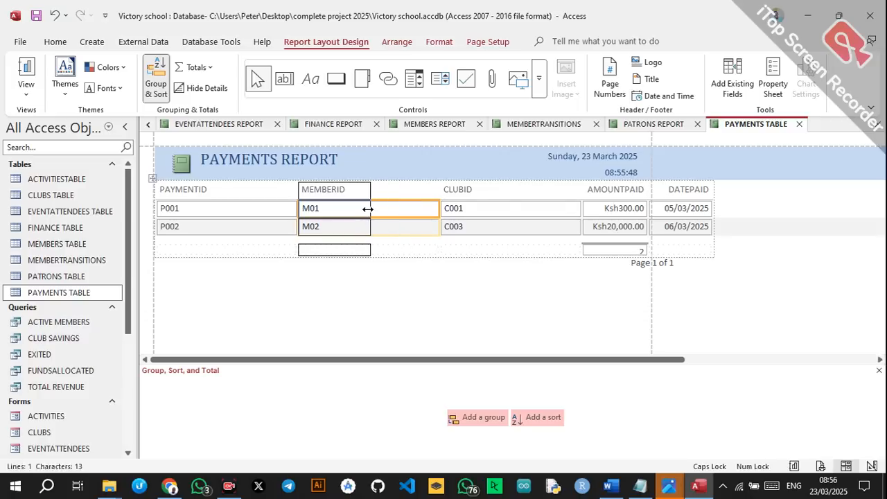
left_click(281, 196)
left_click_drag(297, 190, 226, 190)
left_click(366, 191)
left_click_drag(437, 189, 376, 193)
left_click(558, 201)
Save the report as PAYMENTS REPORT.
left_click(335, 175)
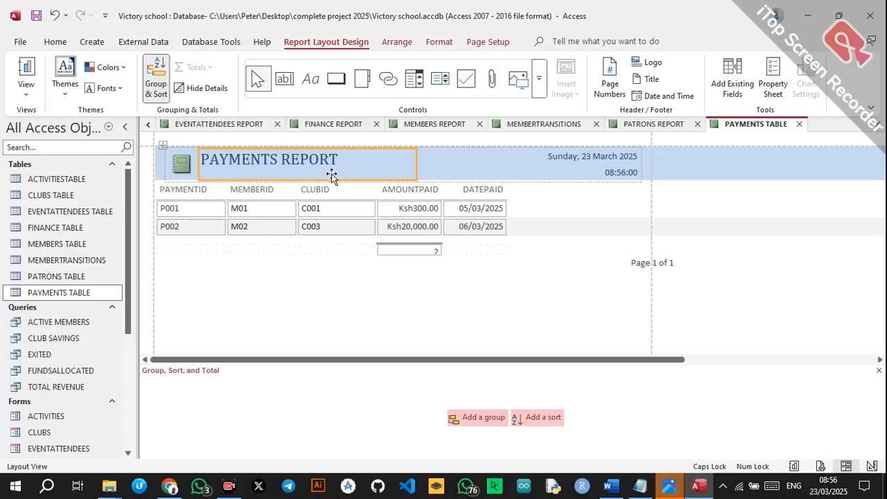
key("ctrl+s")
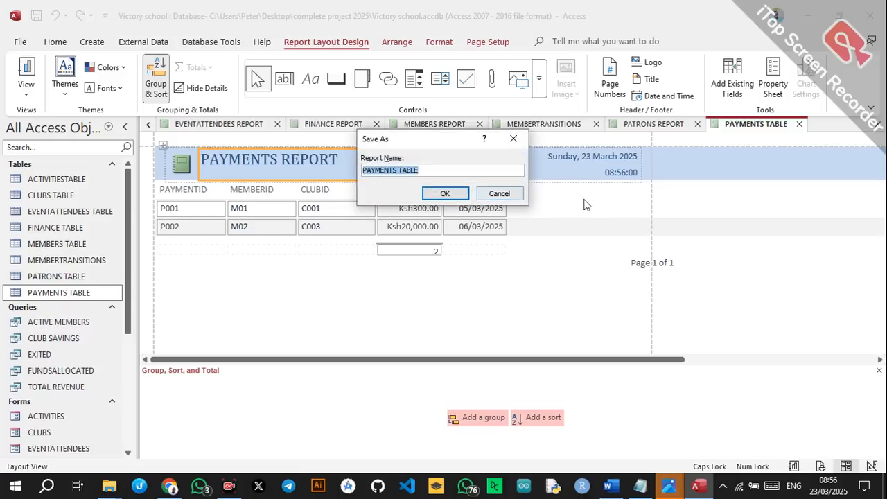
left_click_drag(434, 169, 404, 170)
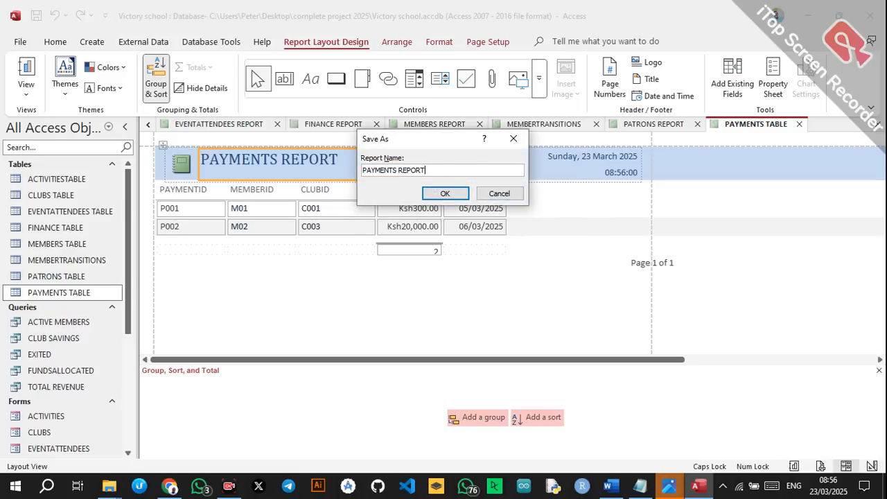
left_click(444, 193)
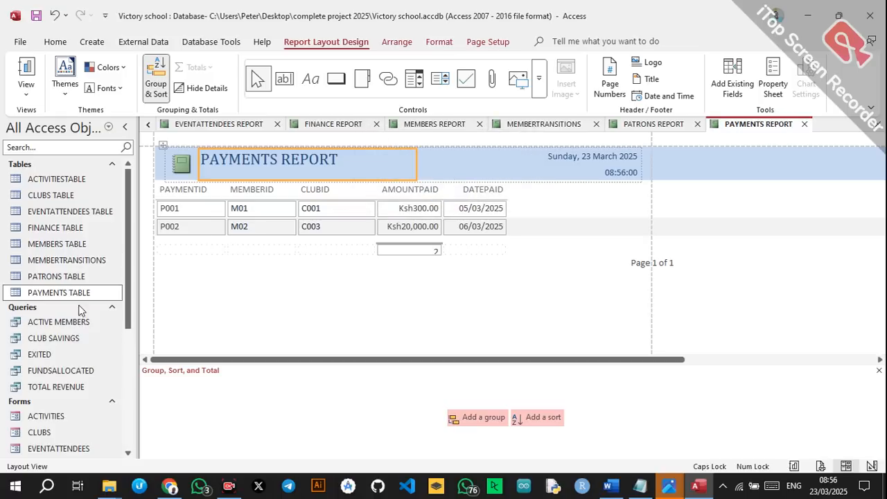
left_click(70, 322)
Narrow the MEMBERID and CLUBID columns of the ACTIVE MEMBERS report and save it.
left_click(91, 41)
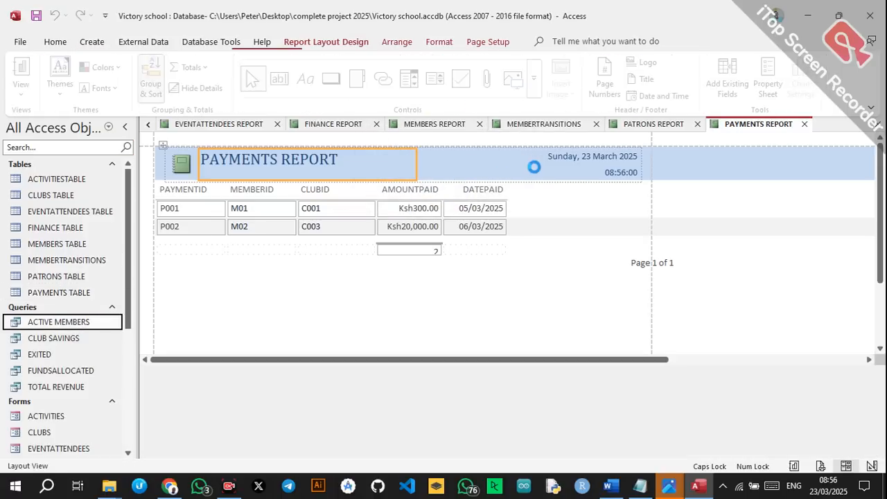
left_click(387, 203)
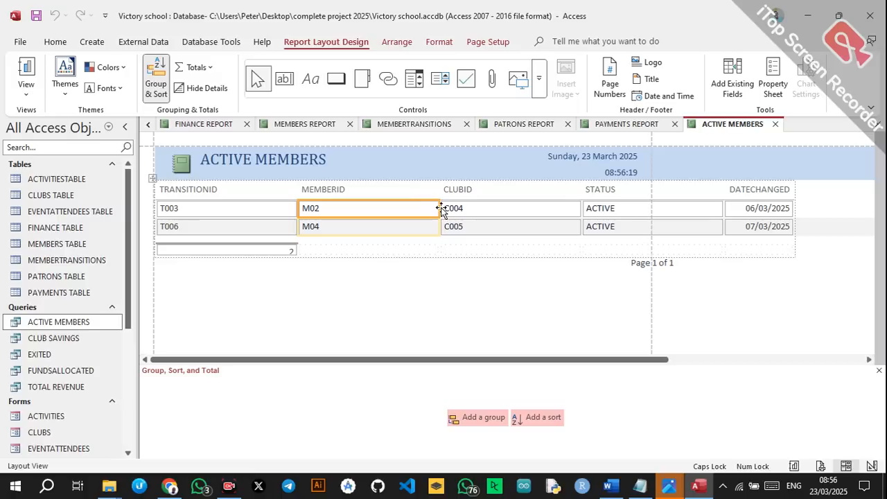
left_click(442, 208)
left_click(432, 208)
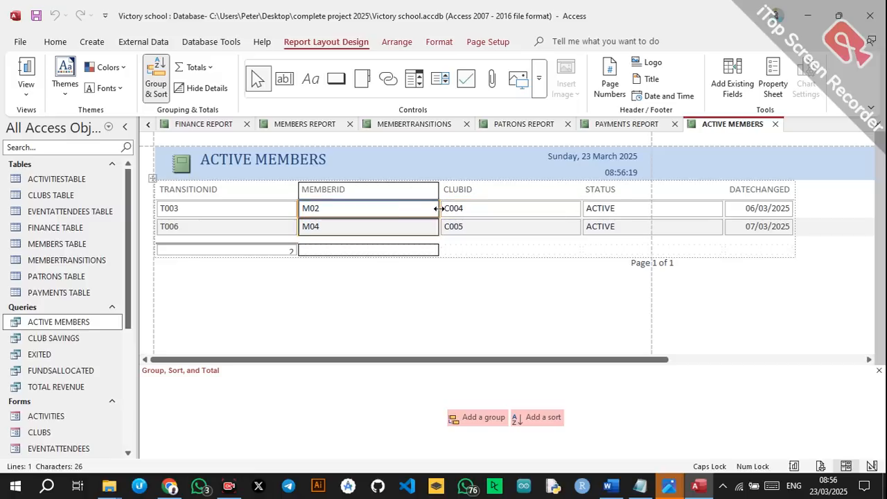
left_click_drag(354, 209, 352, 210)
left_click(485, 209)
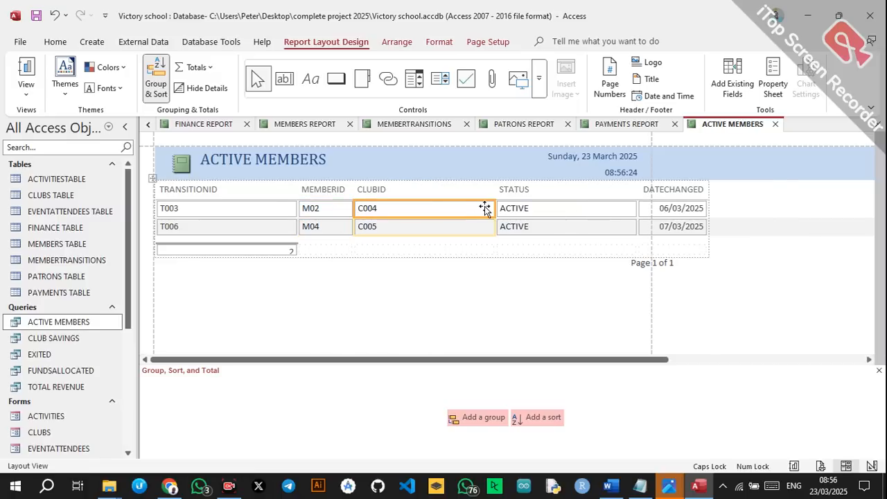
left_click_drag(494, 208, 401, 208)
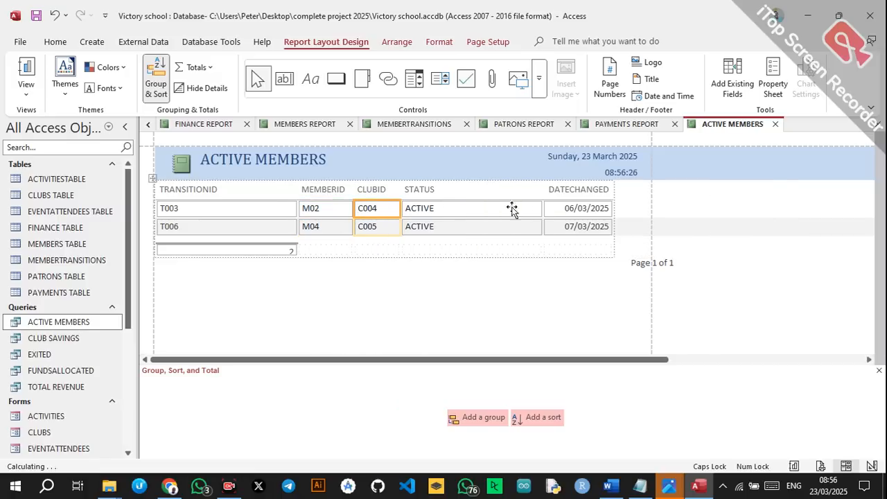
key("ctrl+s")
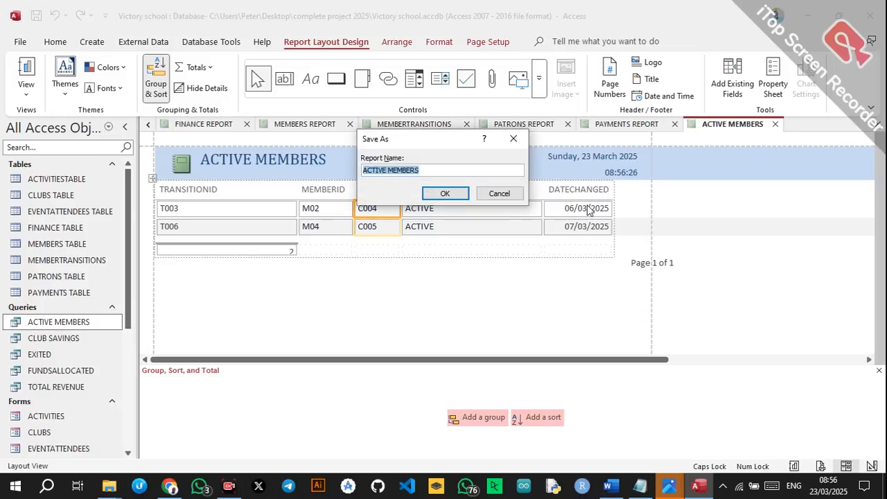
left_click(452, 195)
Start a blank design-view report, then close it unused.
left_click(29, 341)
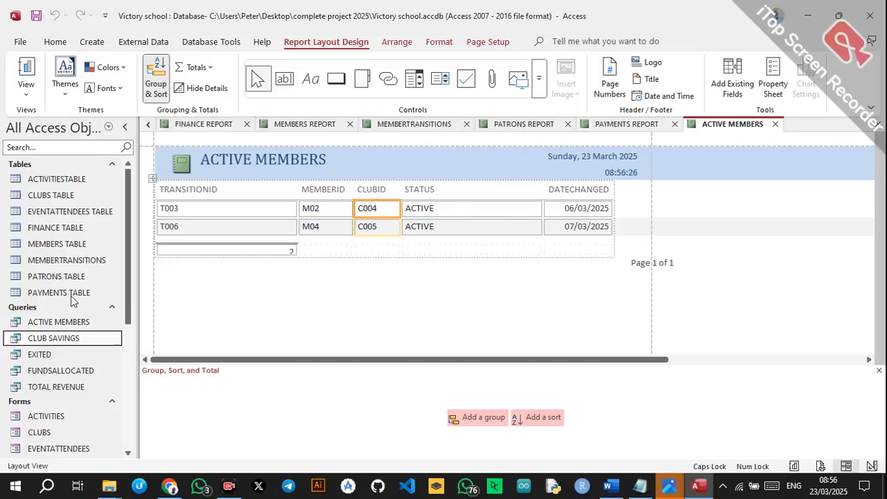
left_click(92, 42)
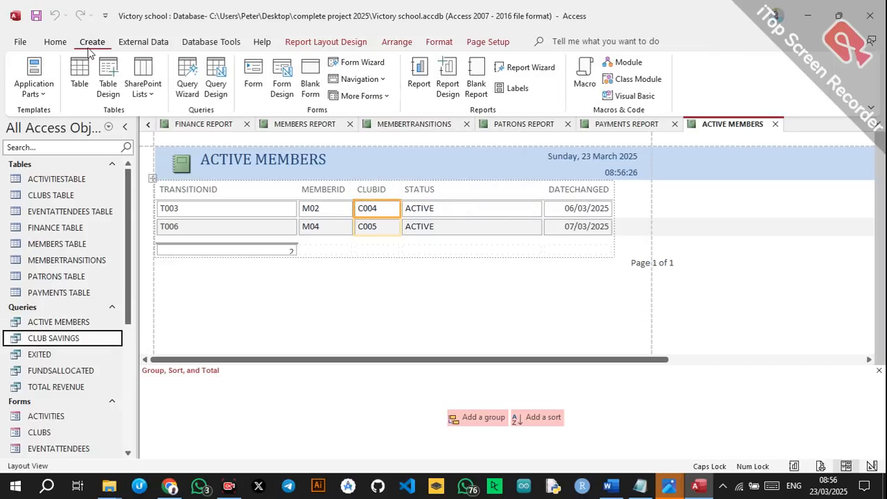
left_click(450, 76)
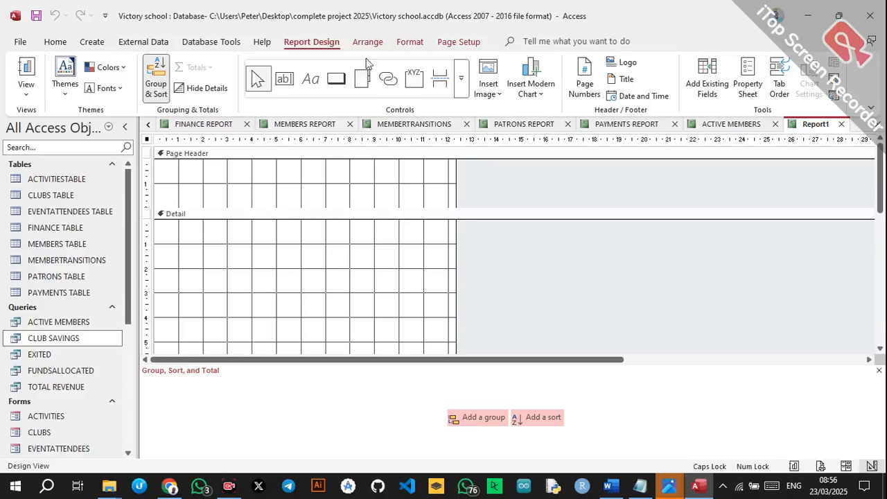
left_click(842, 124)
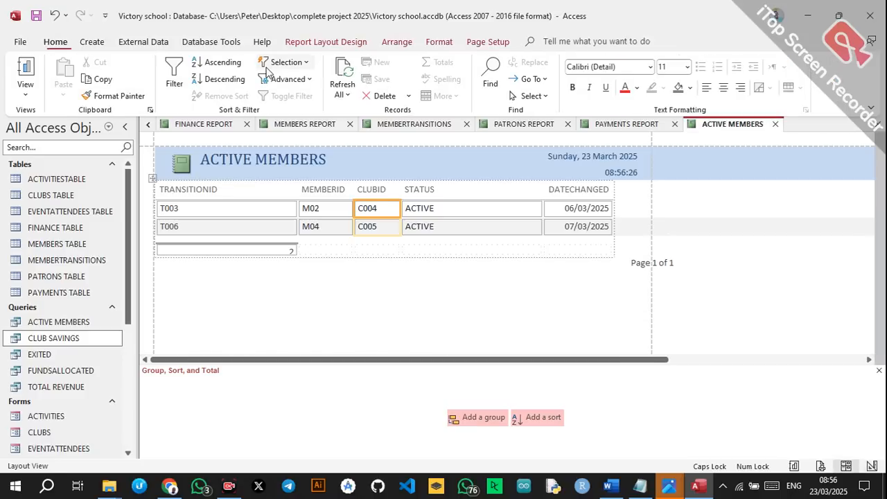
Generate a new report with narrower MEMBERID and TRANSITIONID columns and save it as ACTIVE MEMBERS1.
left_click(92, 42)
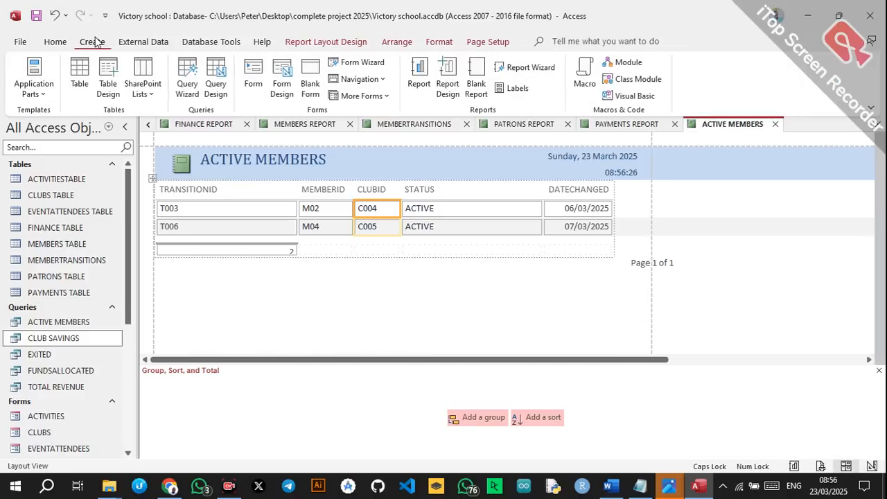
left_click(423, 69)
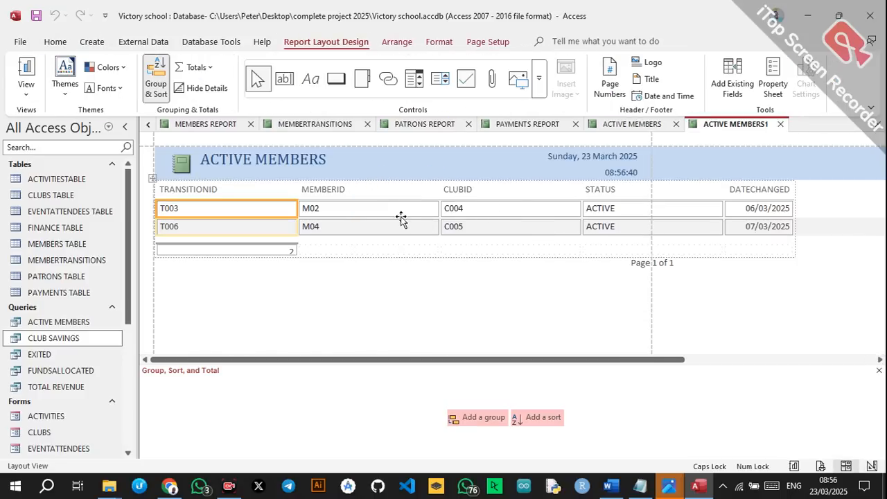
left_click(424, 208)
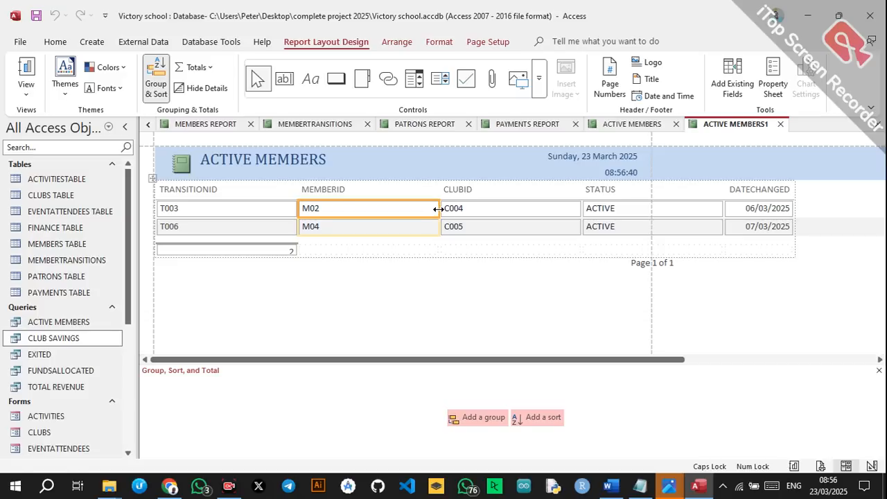
left_click_drag(438, 208, 350, 208)
left_click(269, 215)
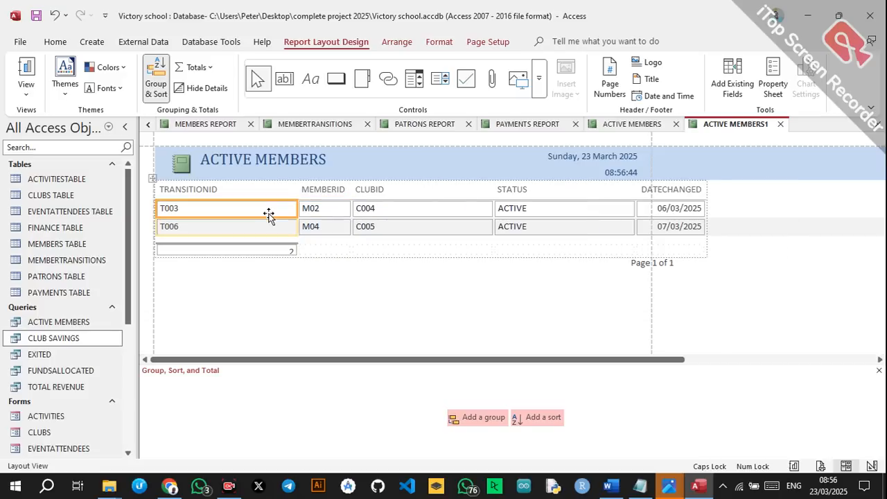
left_click_drag(294, 213, 223, 208)
key("ctrl+s")
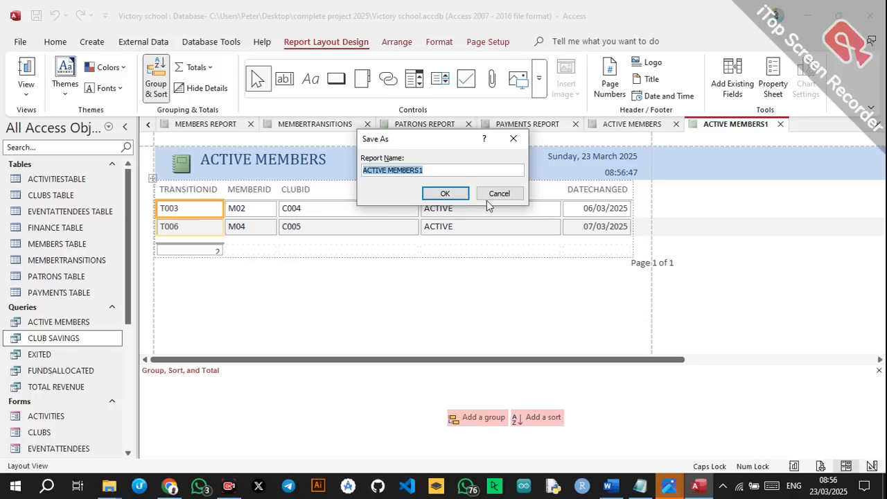
left_click(448, 192)
left_click(19, 360)
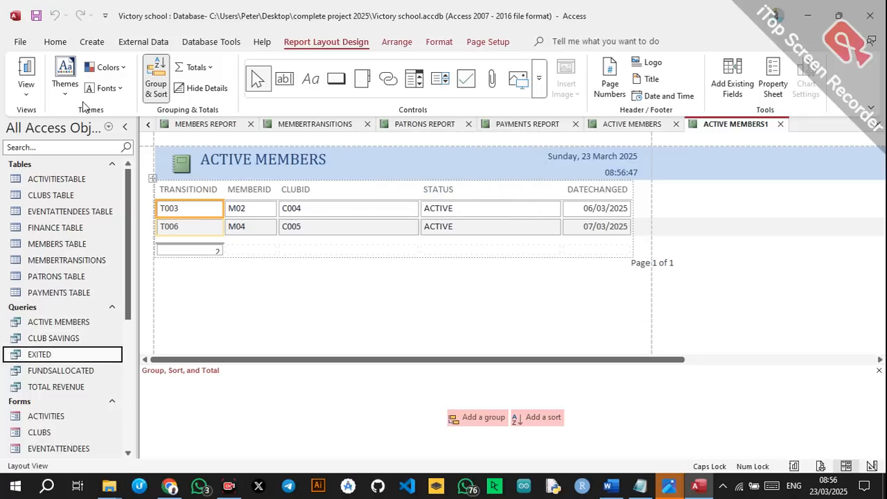
Create the EXITED report with narrower TRANSITIONID and MEMBERID columns and save it as EXITED.
left_click(80, 43)
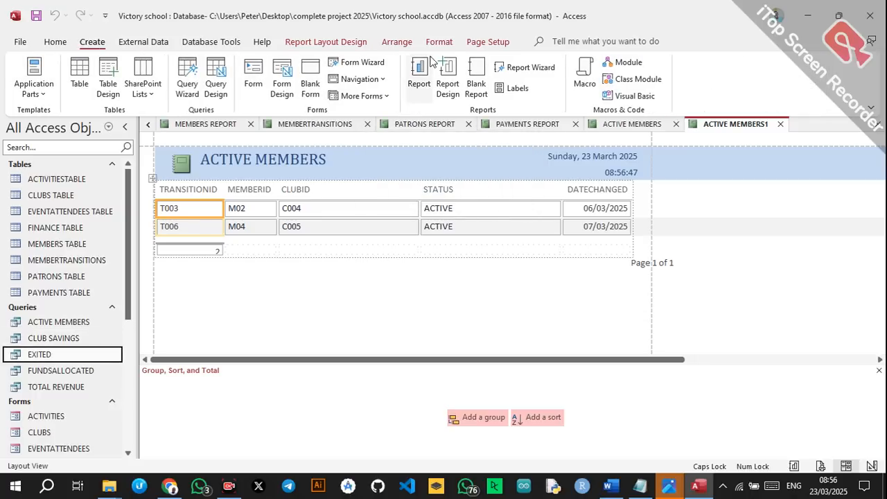
left_click(419, 78)
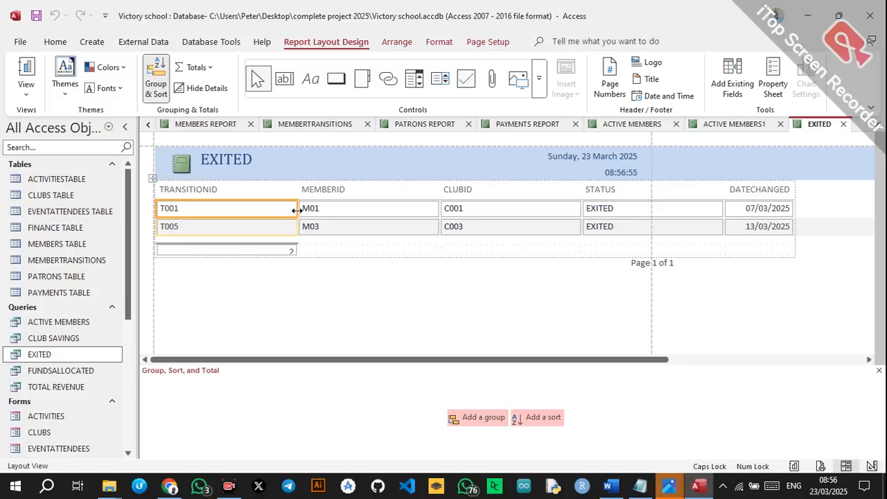
left_click_drag(295, 208, 223, 208)
left_click(316, 209)
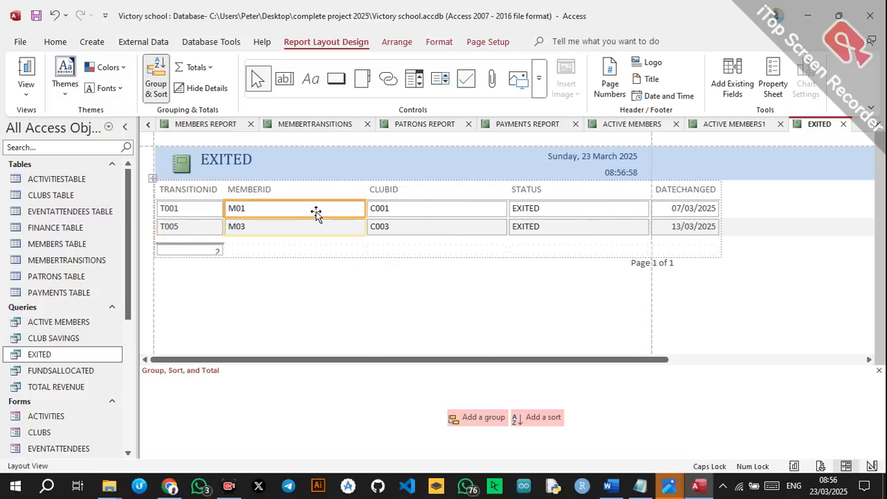
left_click_drag(366, 208, 278, 202)
key("ctrl+s")
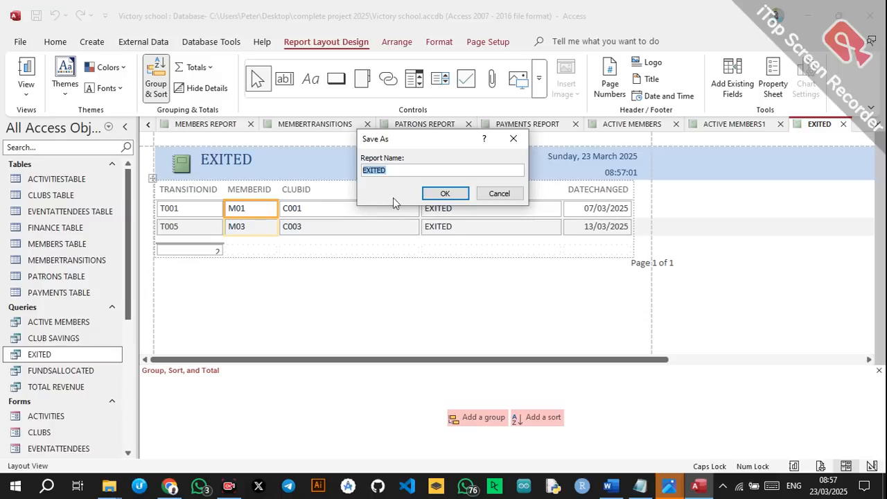
left_click(433, 196)
Create and save a FUNDSALLOCATED report from the FUNDSALLOCATED query.
left_click(104, 371)
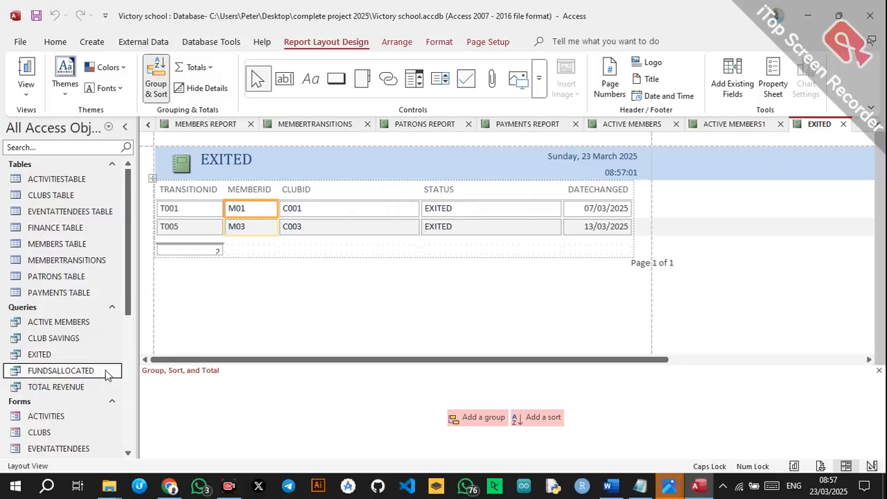
left_click(97, 46)
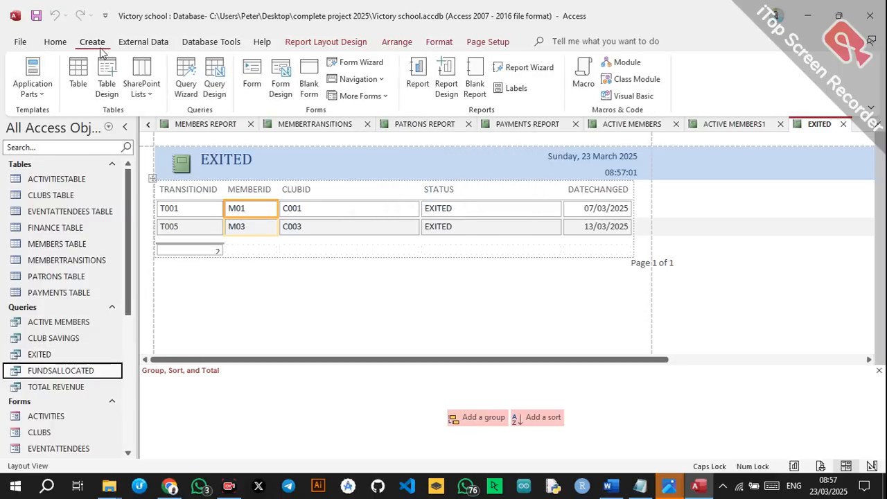
left_click(418, 78)
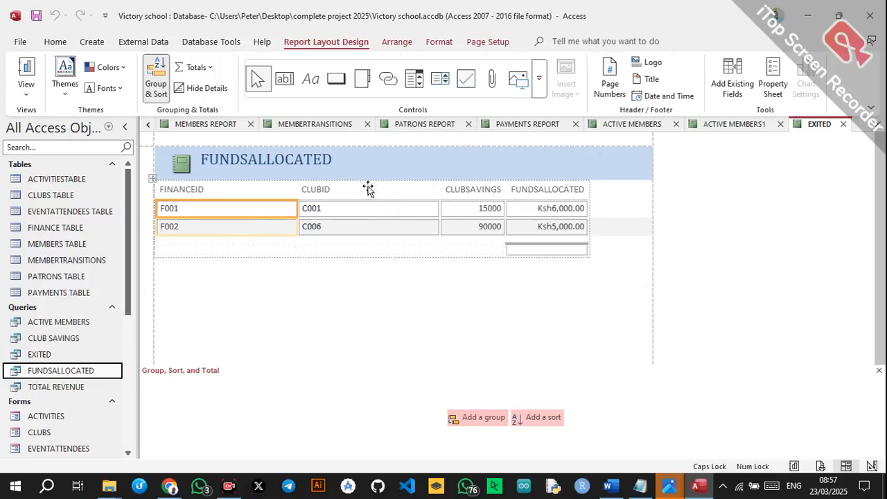
key("ctrl+s")
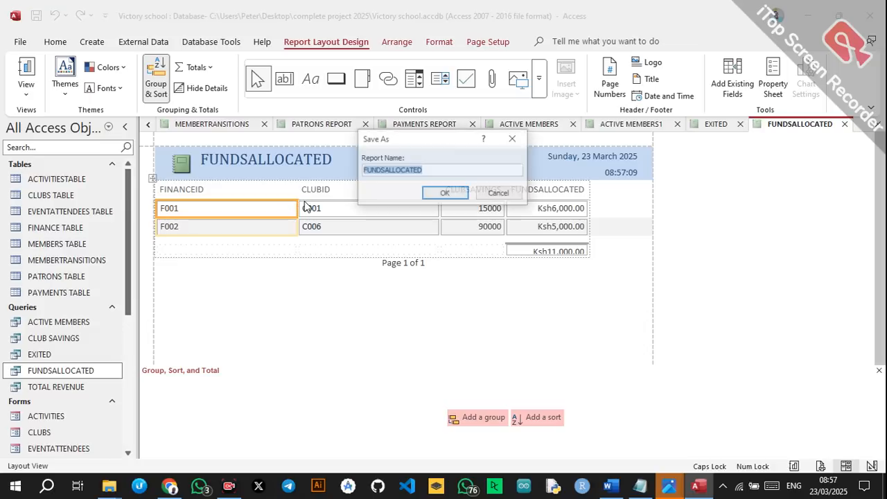
left_click(441, 192)
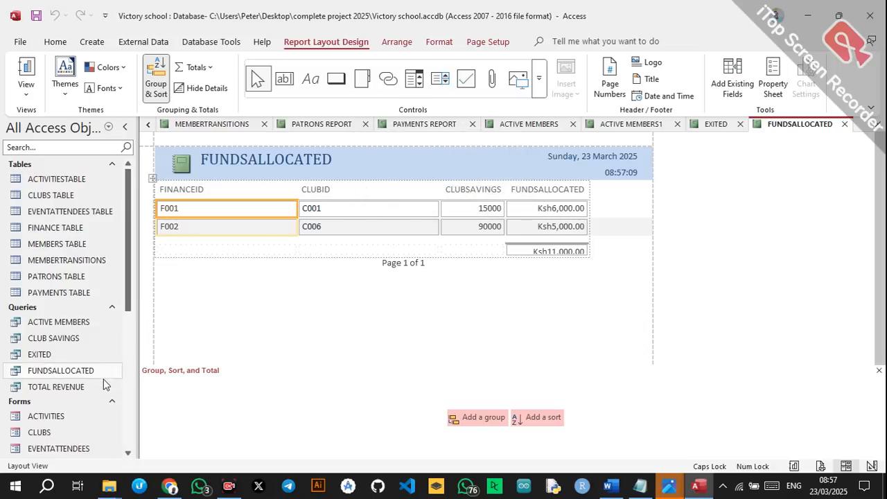
Create and save a TOTAL REVENUE report from its query, then close it.
left_click(55, 387)
left_click(91, 43)
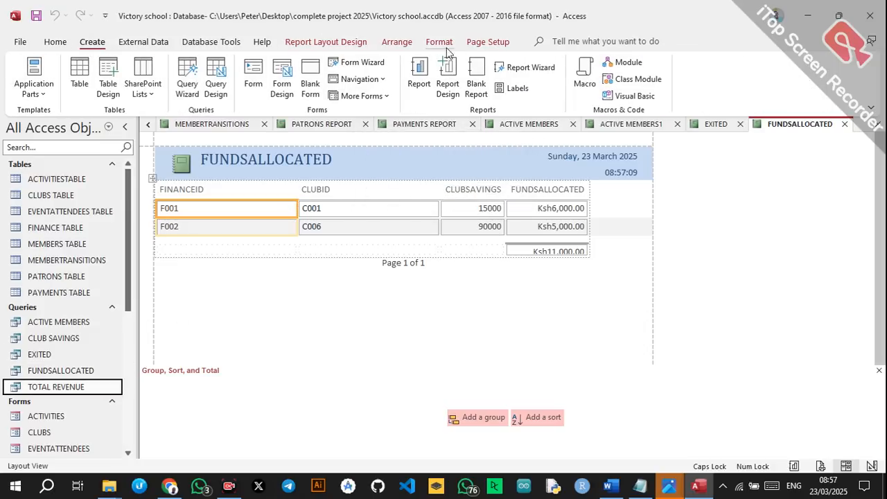
left_click(418, 76)
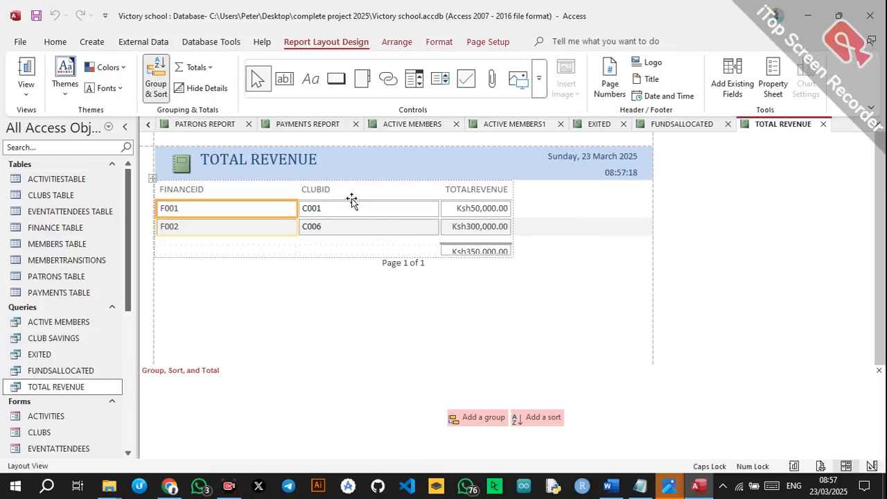
key("ctrl+s")
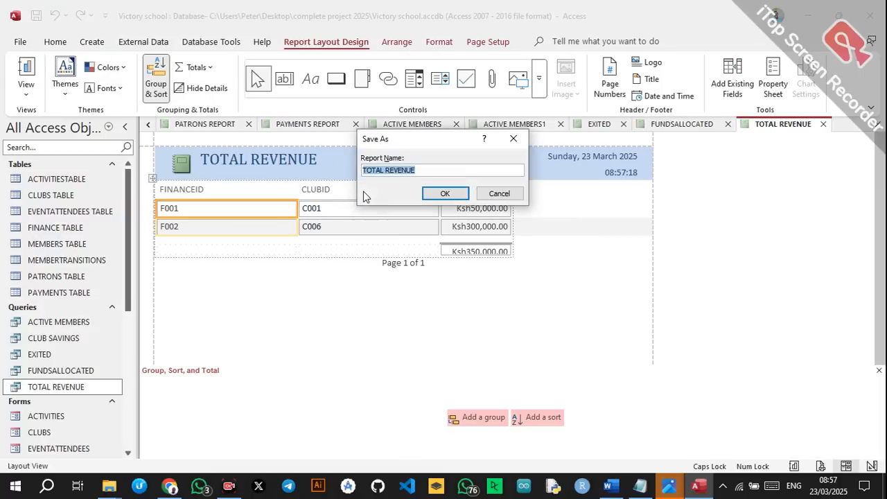
left_click(437, 194)
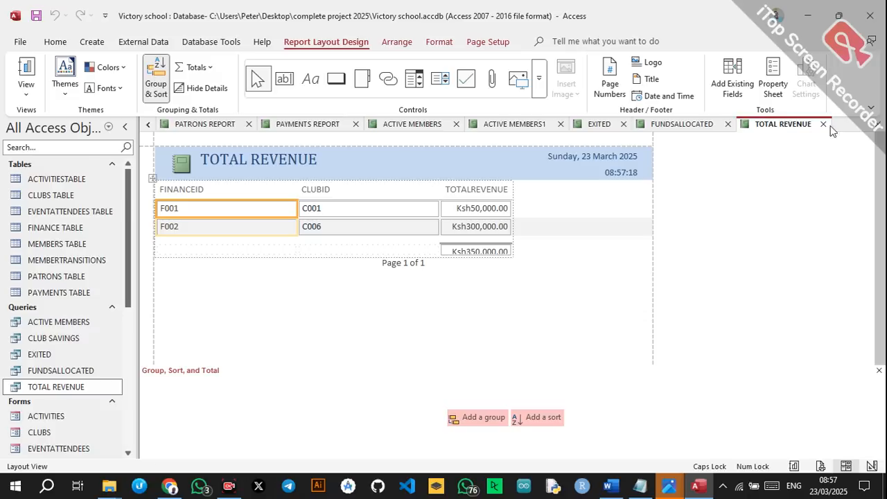
left_click(878, 124)
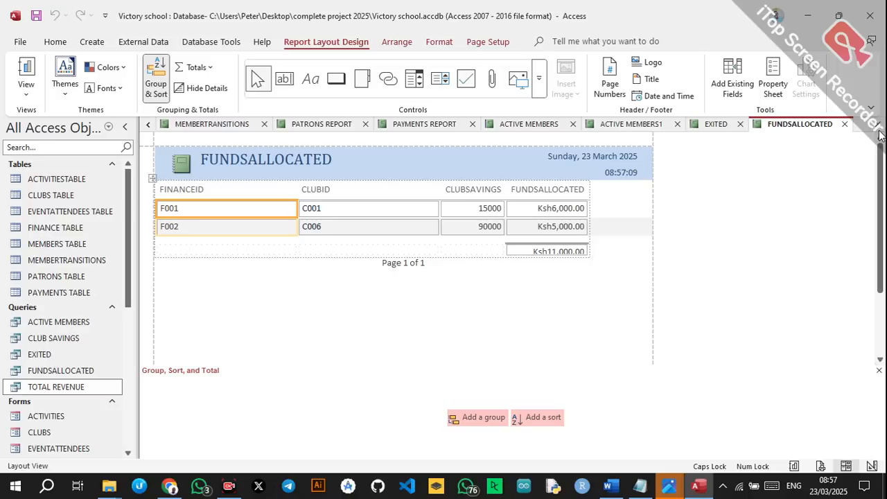
Close all open reports and start a new blank form, Form1, in design view.
right_click(799, 126)
left_click(753, 171)
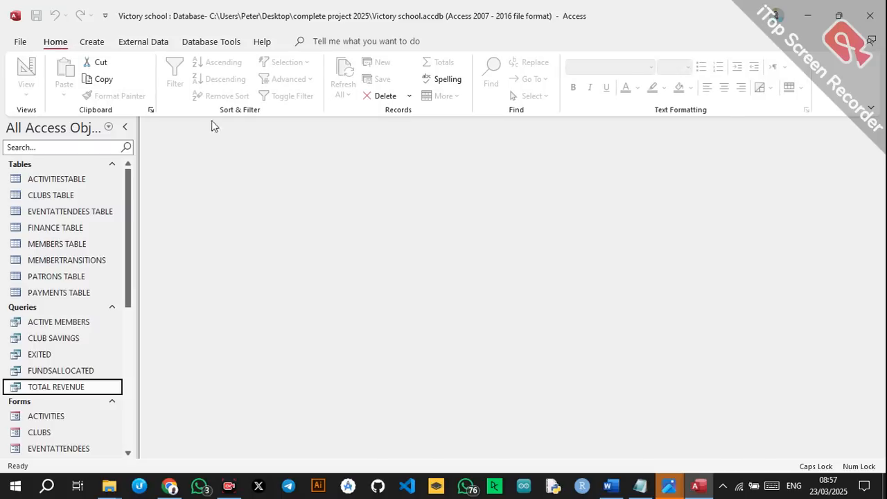
left_click(92, 41)
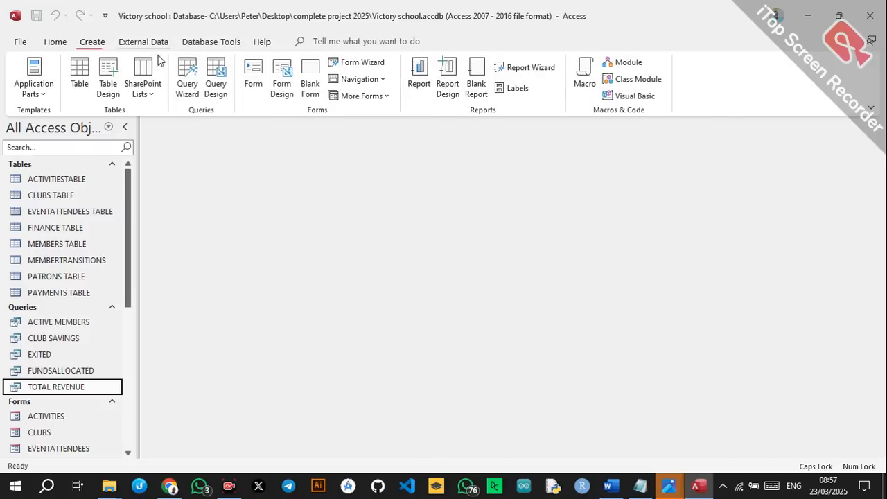
left_click(281, 87)
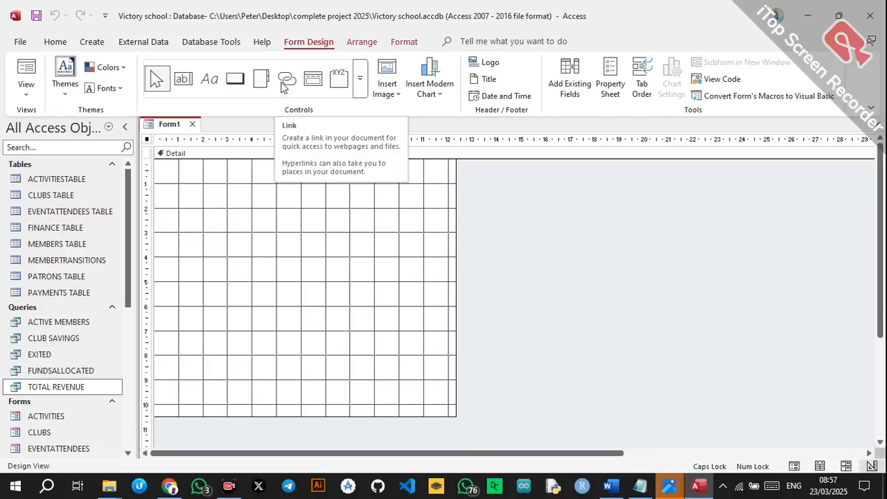
left_click(262, 201)
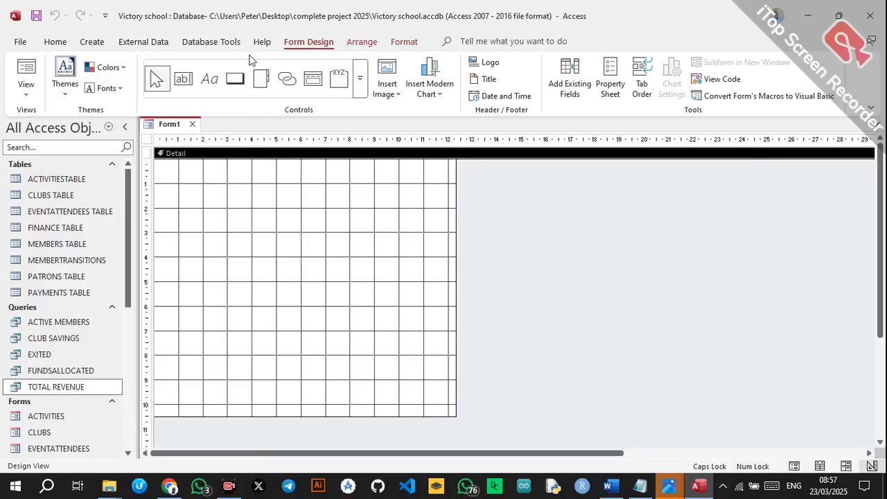
Draw a wide label box near the top of the form's Detail section.
left_click(217, 81)
left_click(219, 83)
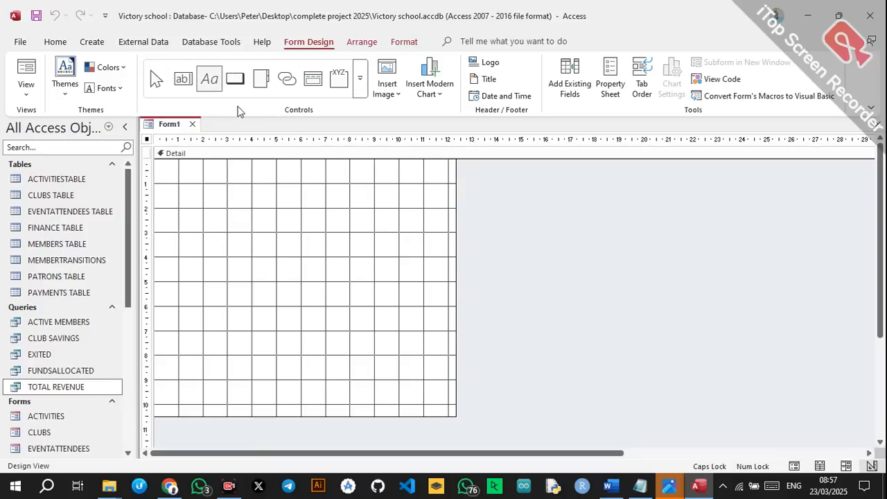
left_click_drag(201, 170, 240, 174)
mouse_move(340, 207)
left_mouse_down()
mouse_move(450, 229)
mouse_move(441, 225)
left_mouse_up()
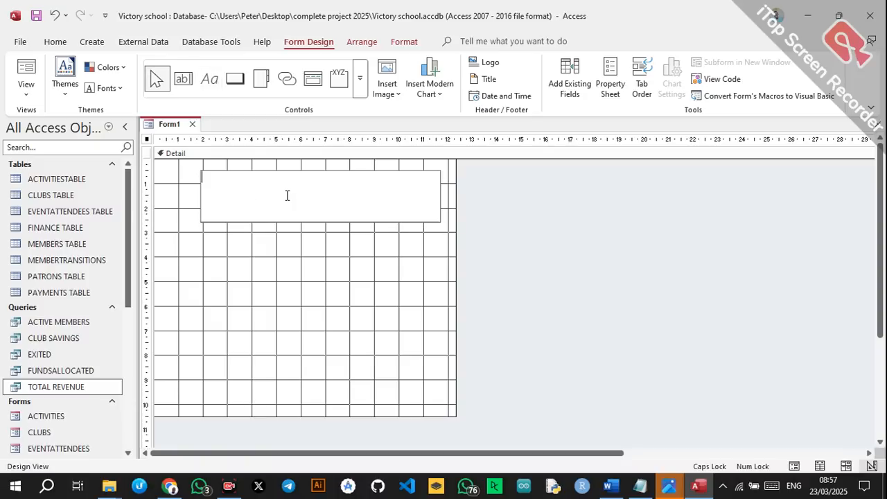
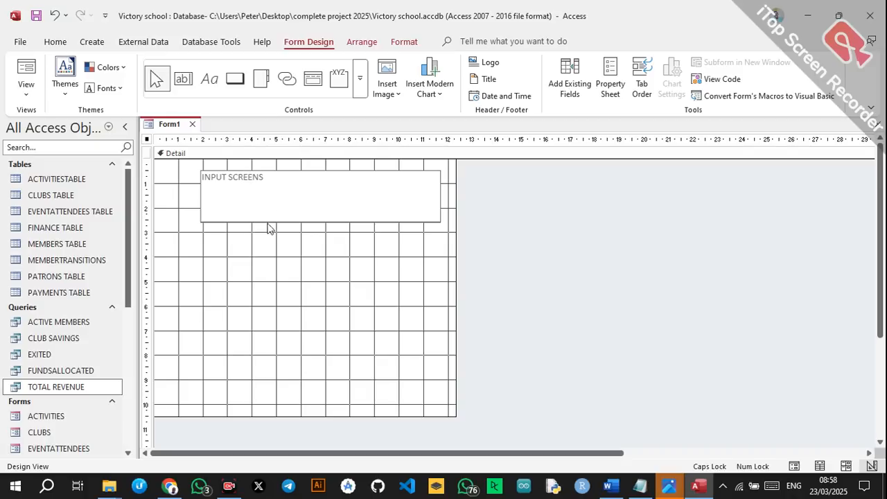
Set the INPUT SCREENS title label to Algerian font at size 72.
left_click(260, 202)
left_click(55, 42)
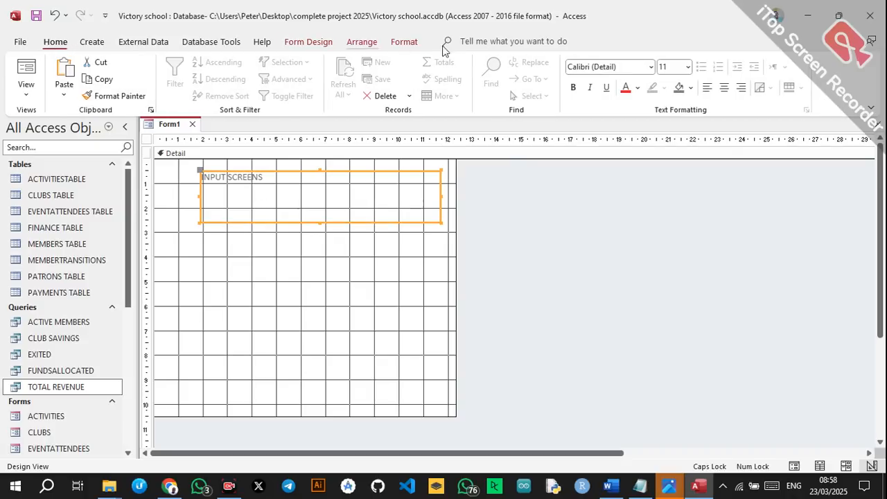
left_click(651, 66)
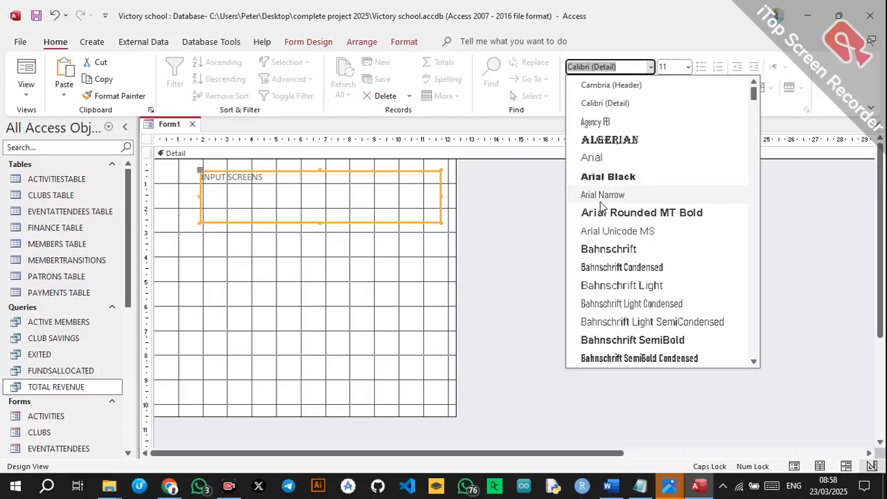
left_click(620, 136)
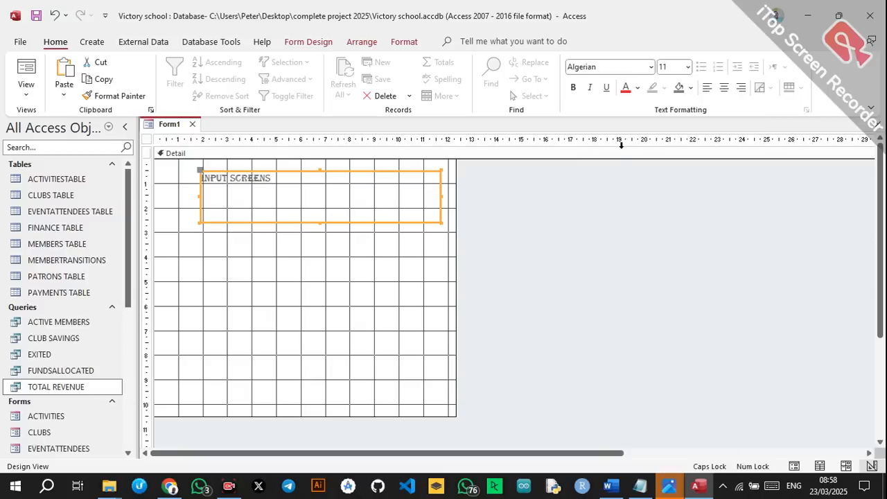
left_click(687, 66)
key("Escape")
type("72")
key("Return")
Widen the title label to both sides and size it to fit the full text.
left_click_drag(440, 197, 609, 196)
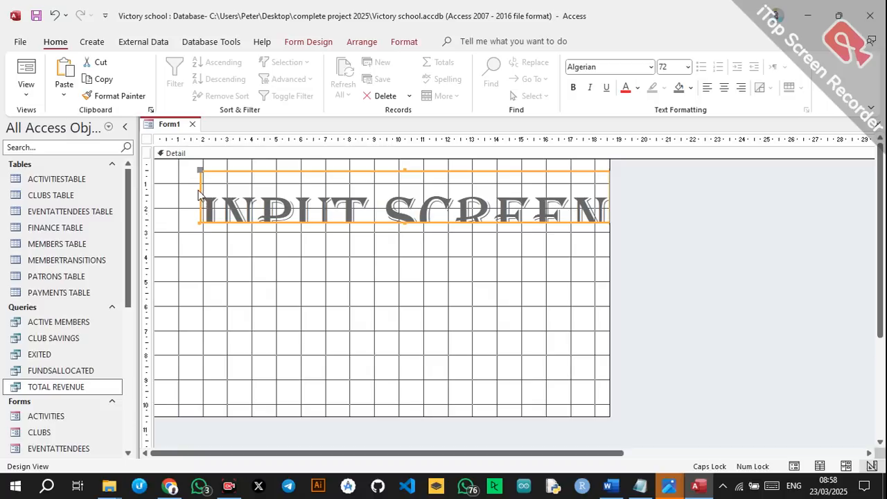
left_click_drag(200, 195, 169, 196)
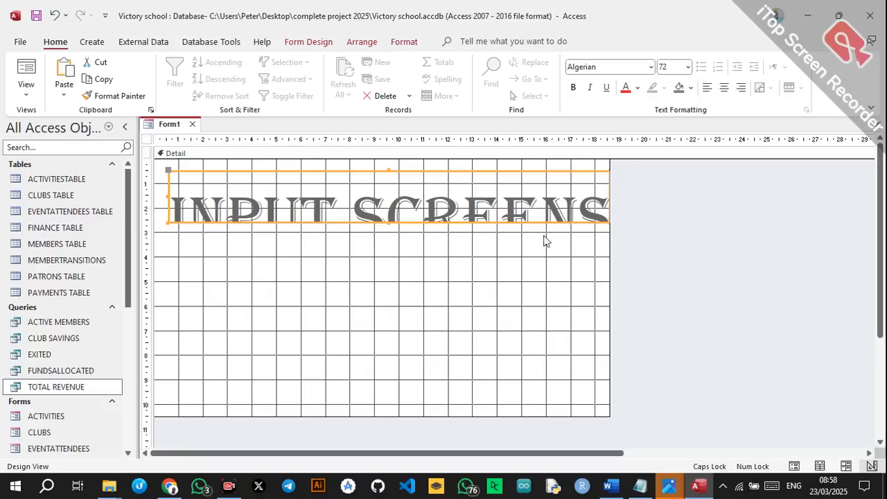
double_click(386, 220)
left_click(525, 299)
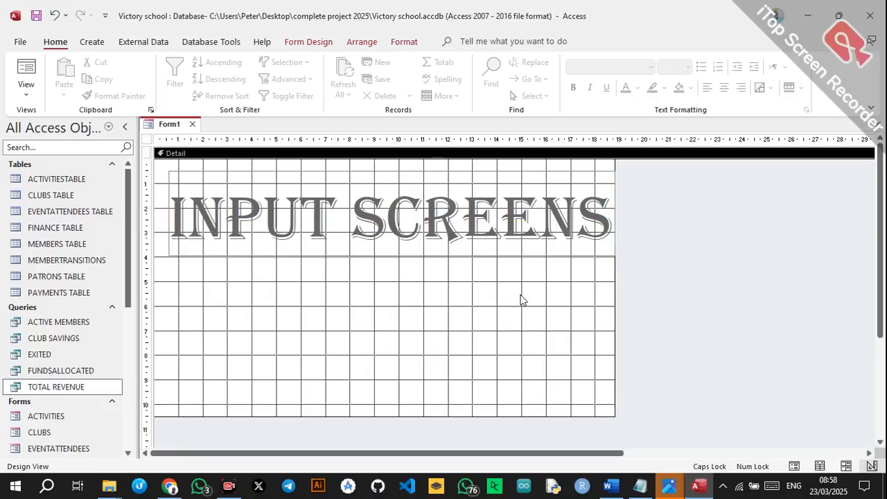
left_click(465, 237)
left_click(350, 330)
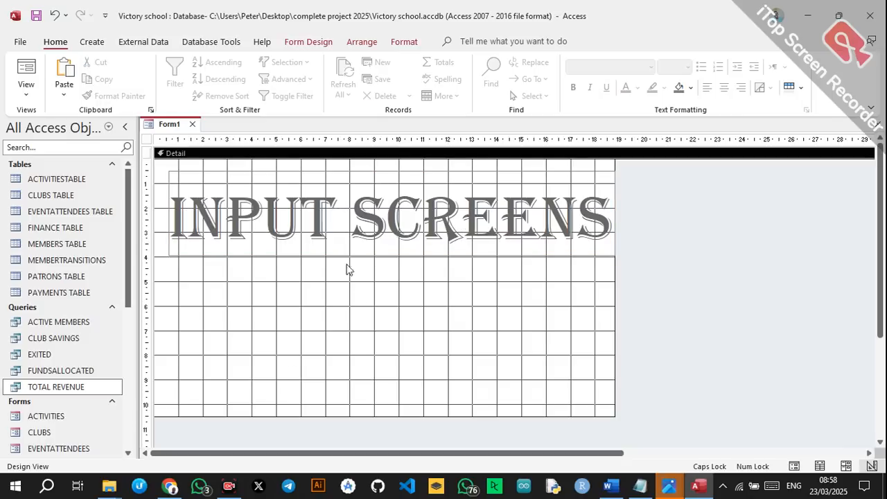
Add an ACTIVITIES text button below the title that opens the ACTIVITIES form with all records.
left_click(296, 45)
left_click(235, 79)
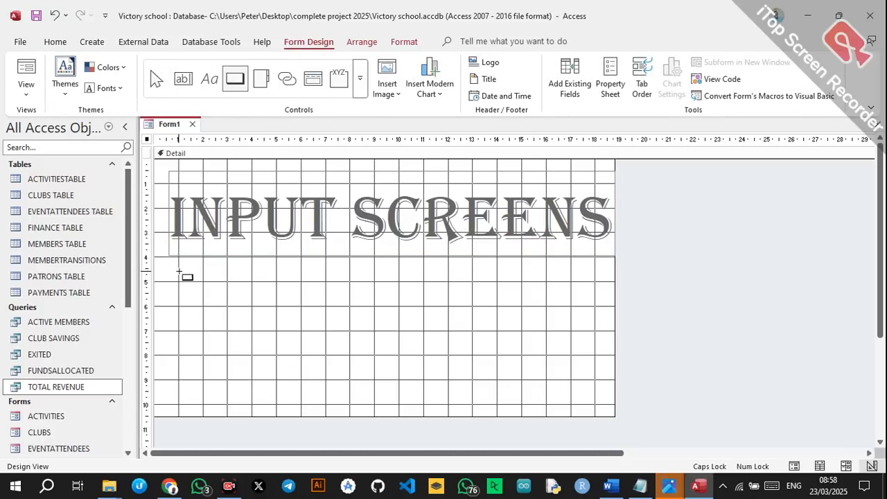
left_click_drag(179, 273, 266, 320)
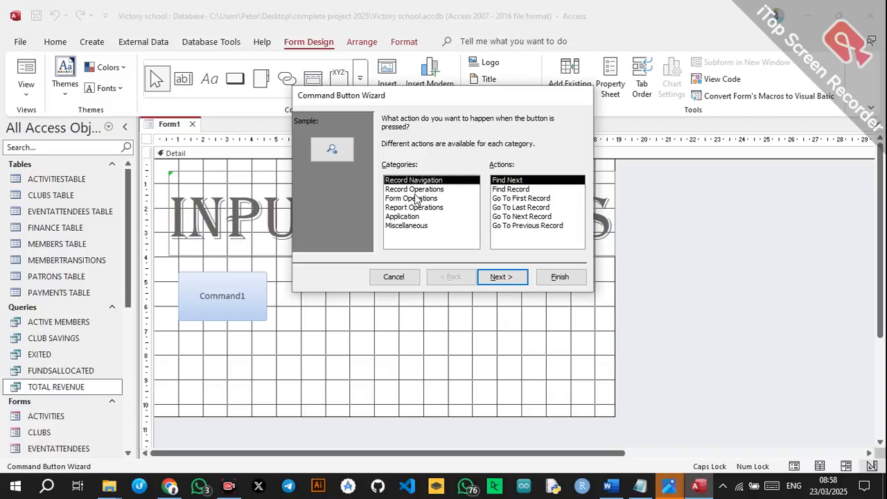
left_click(428, 199)
left_click(511, 199)
left_click(502, 277)
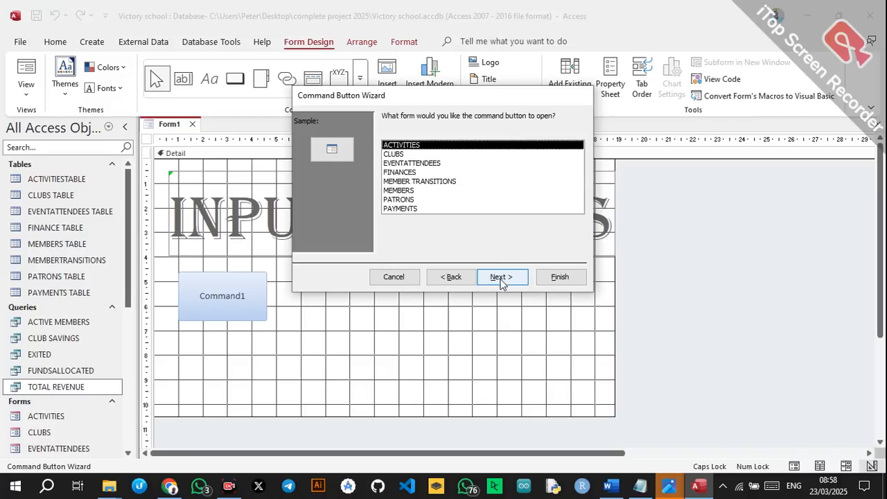
left_click(502, 277)
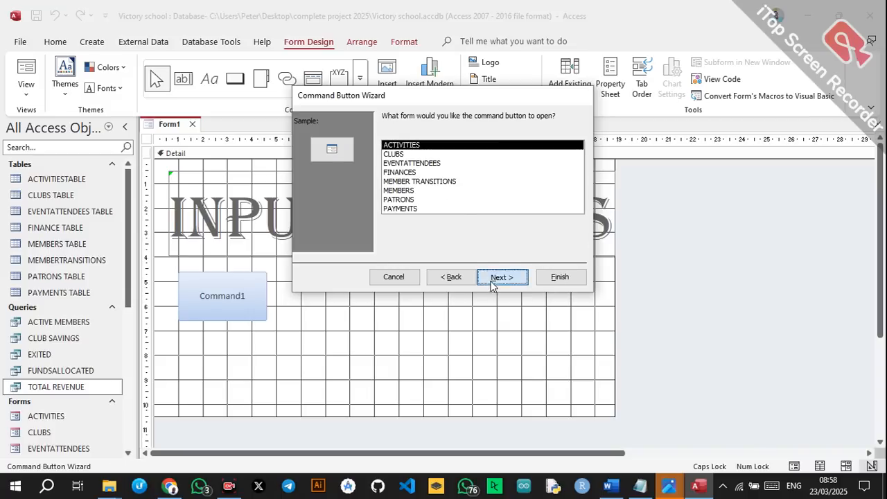
left_click(514, 274)
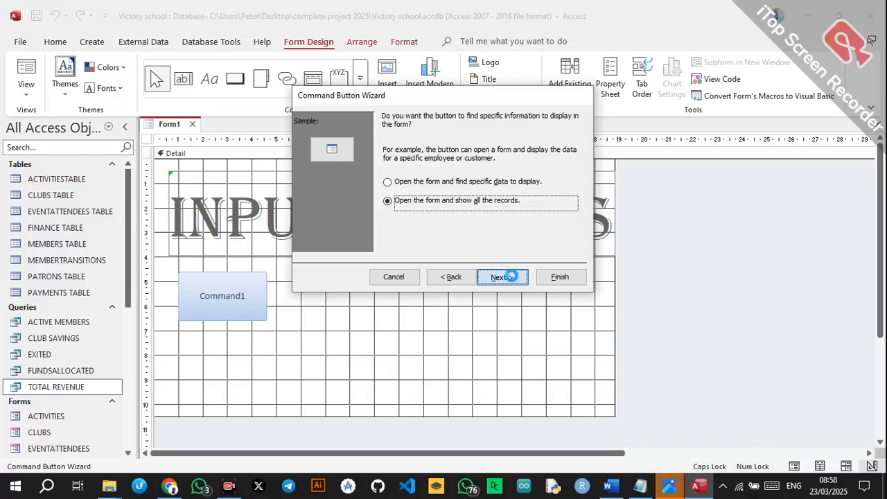
left_click(406, 174)
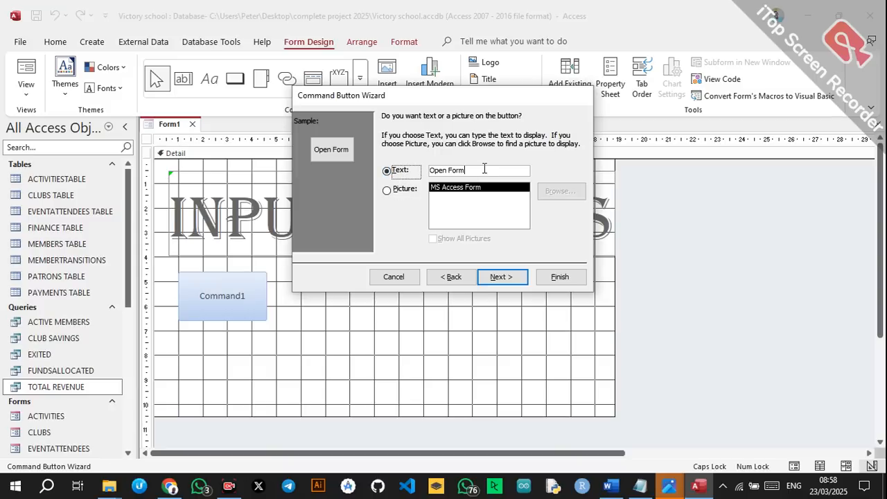
left_click_drag(485, 169, 384, 173)
type("AC")
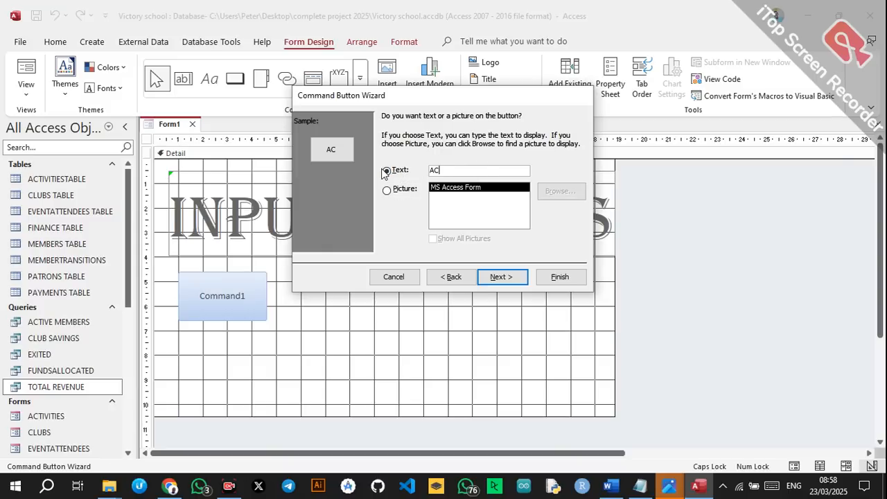
type("TIVITIES")
left_click(495, 278)
left_click(560, 278)
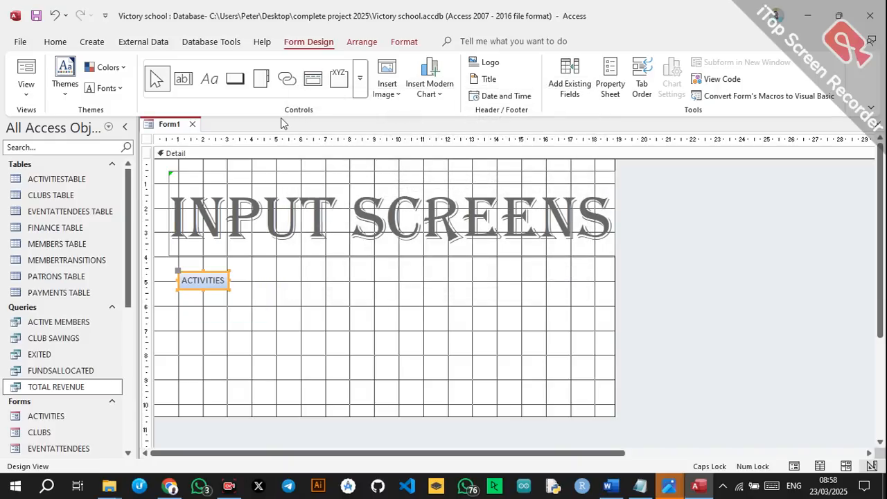
Add a CLUBS button beside ACTIVITIES that opens the CLUBS form showing all records.
left_click(235, 79)
left_click_drag(318, 269, 406, 311)
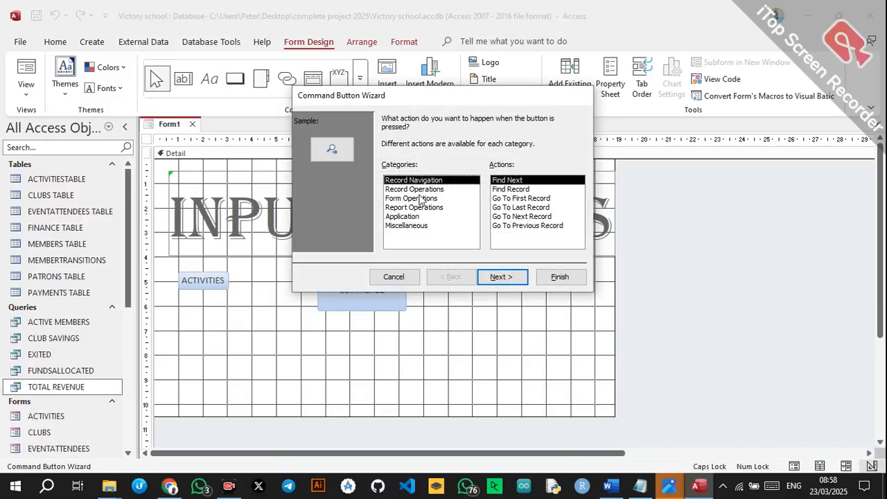
left_click(416, 199)
left_click(525, 200)
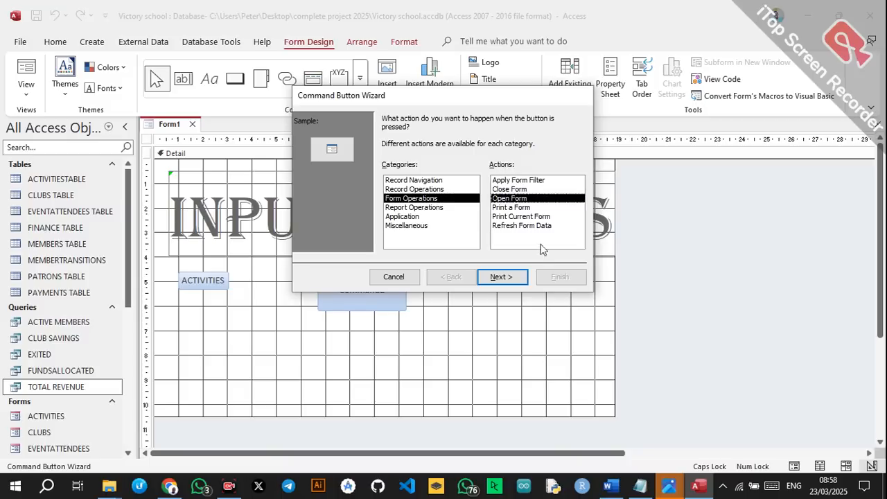
left_click(506, 277)
left_click(407, 155)
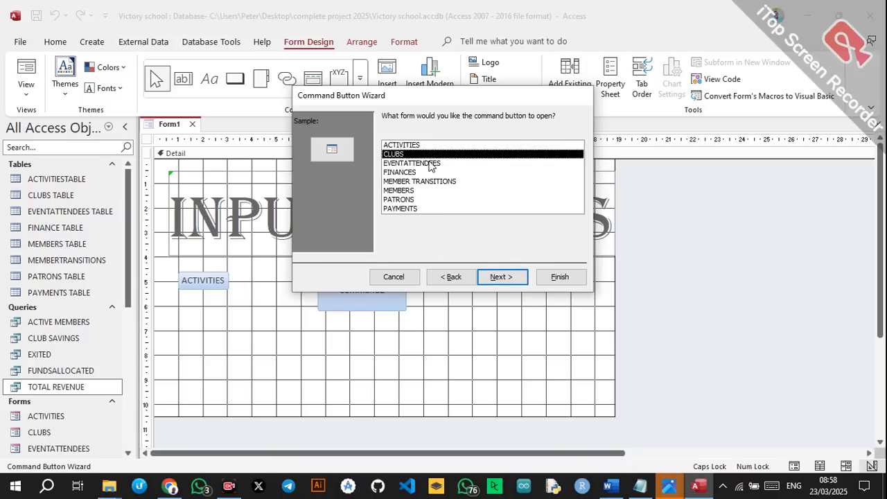
left_click(502, 277)
left_click(387, 182)
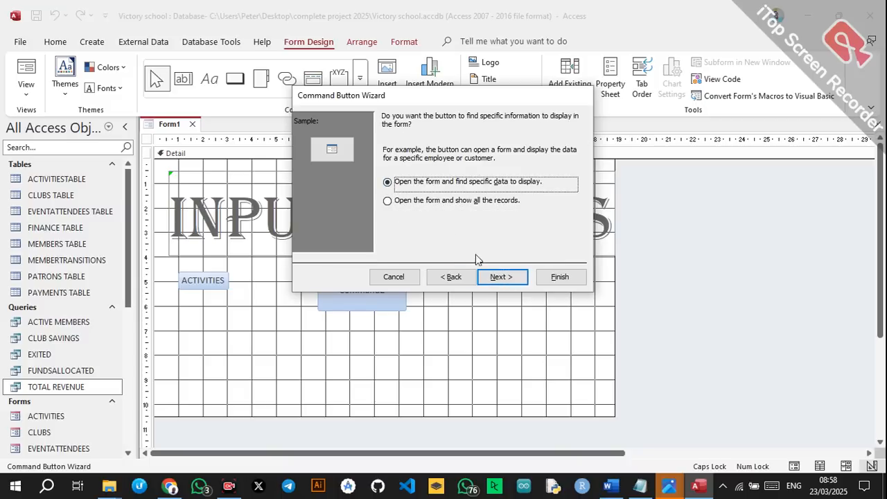
left_click(399, 204)
key("Tab")
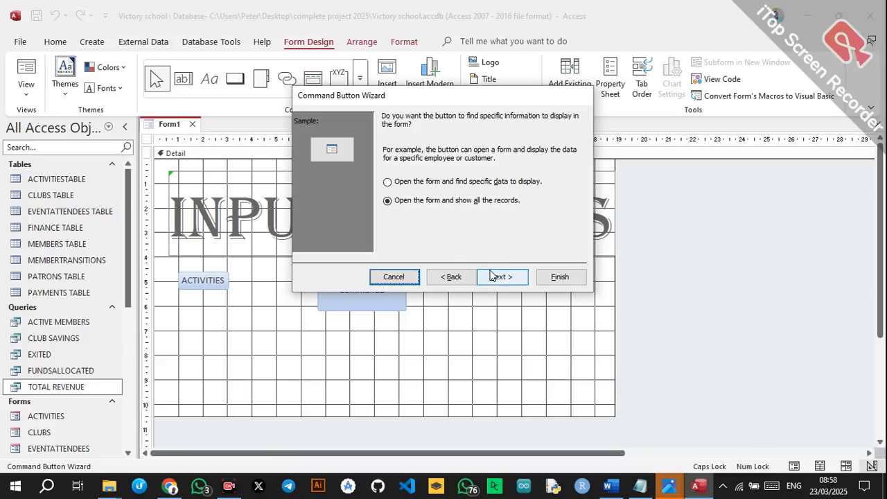
left_click(500, 276)
left_click(409, 176)
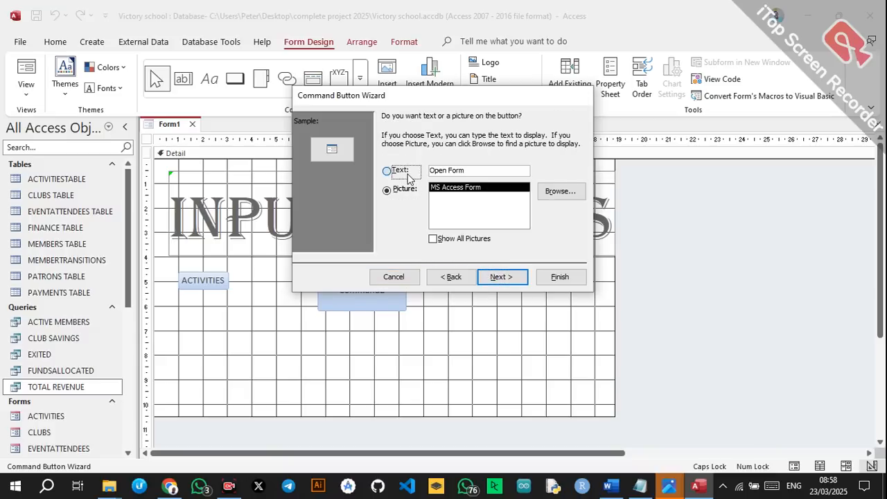
left_click(408, 177)
type("CLUBS")
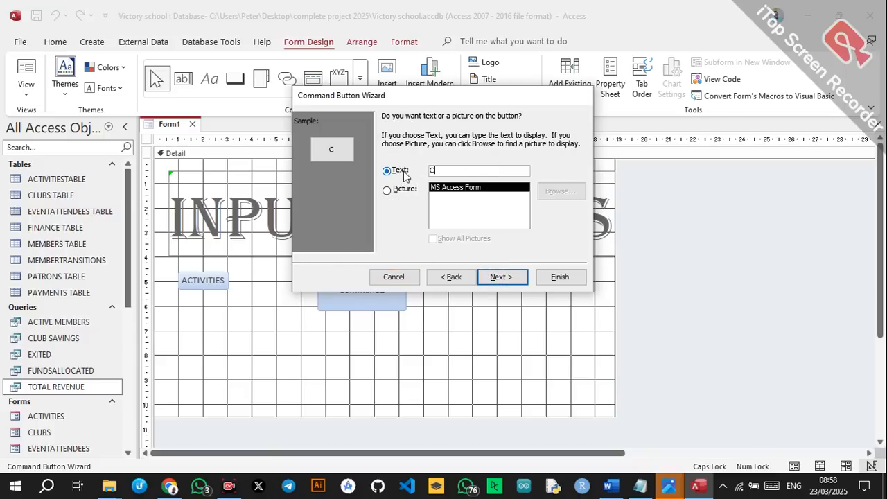
left_click(511, 276)
left_click(558, 278)
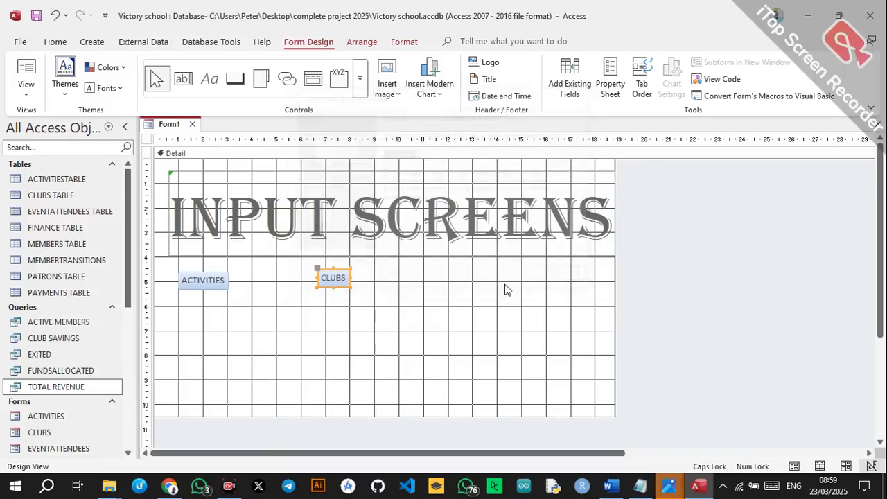
left_click(235, 78)
Add a third button captioned EVENTATTENDEES that opens the EVENTATTENDEES form with all records.
left_click_drag(447, 274, 545, 307)
left_click(418, 190)
left_click(414, 207)
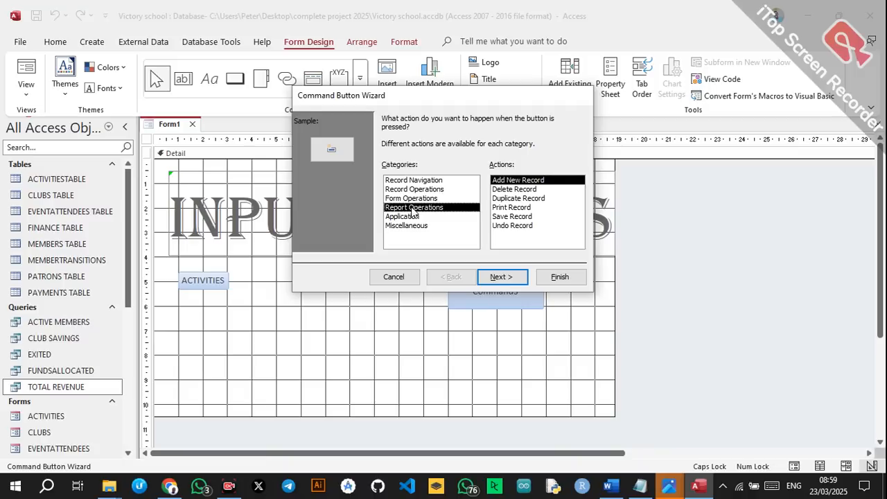
left_click(409, 199)
left_click(513, 199)
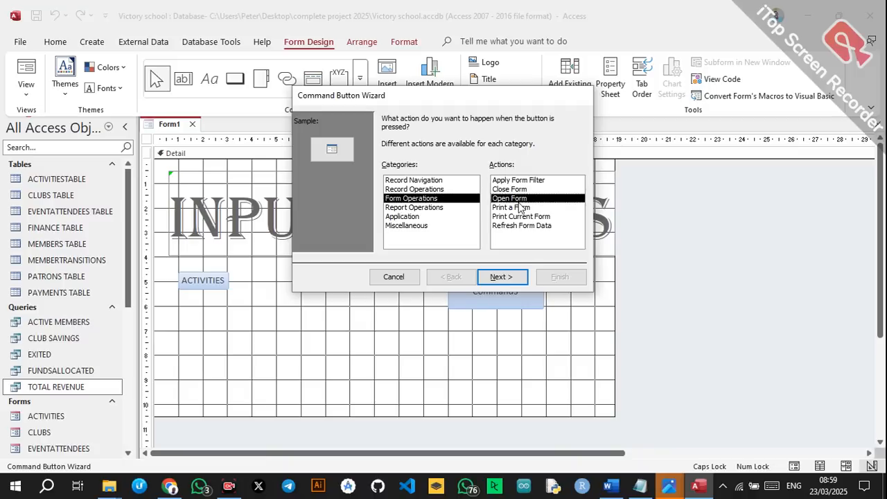
left_click(501, 276)
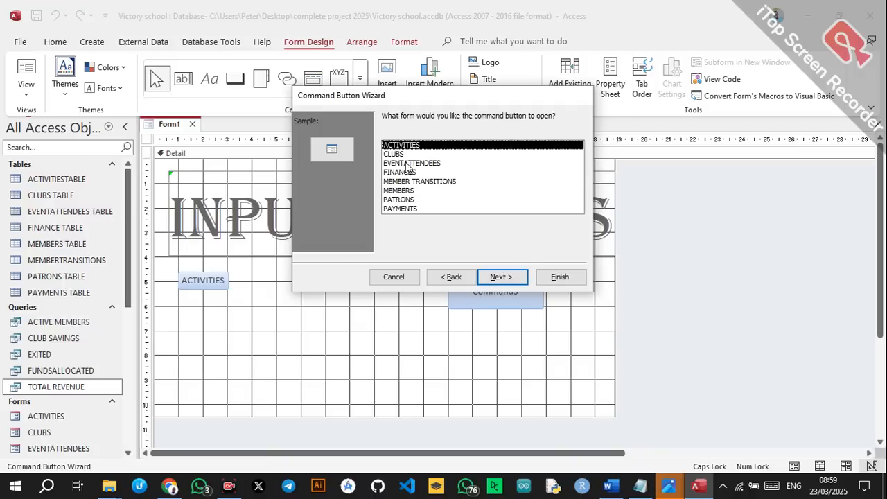
left_click(408, 163)
left_click(497, 277)
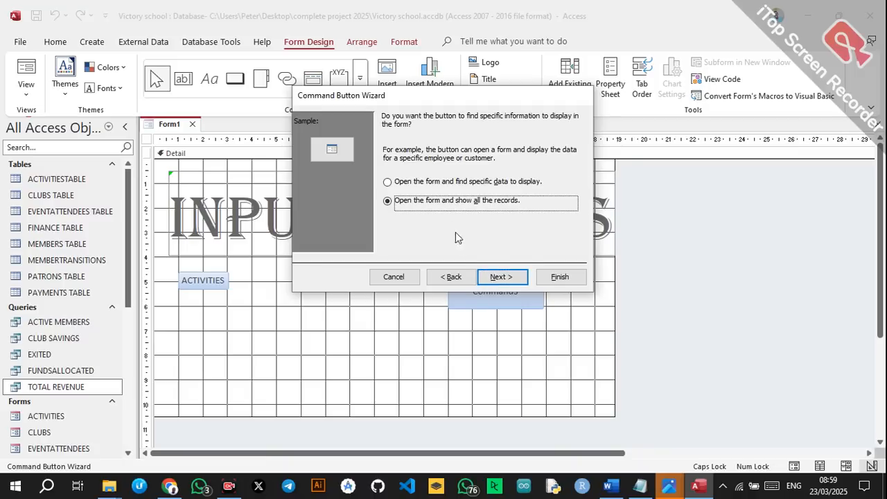
left_click(501, 277)
left_click(387, 171)
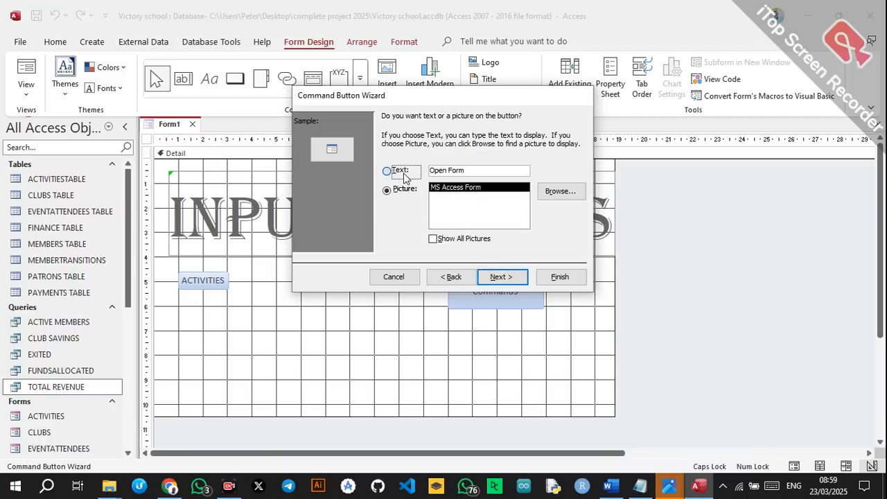
left_click_drag(483, 170, 420, 171)
type("EVENT")
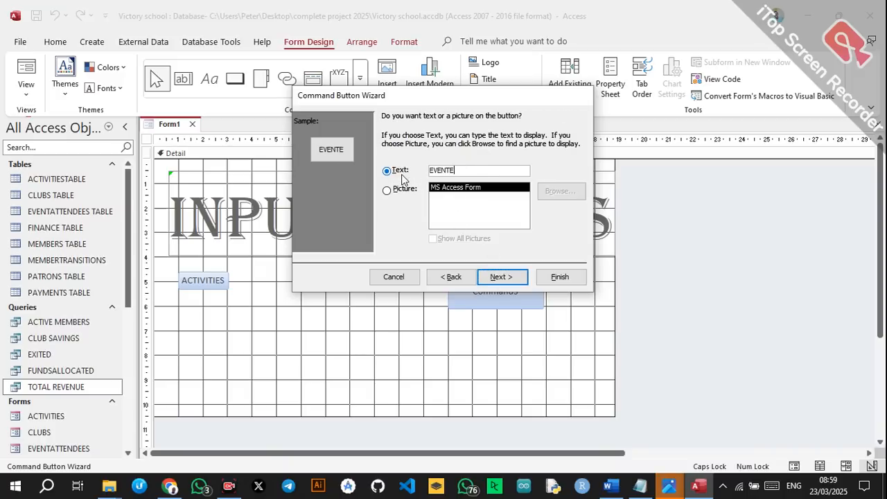
type("ATTENDEES")
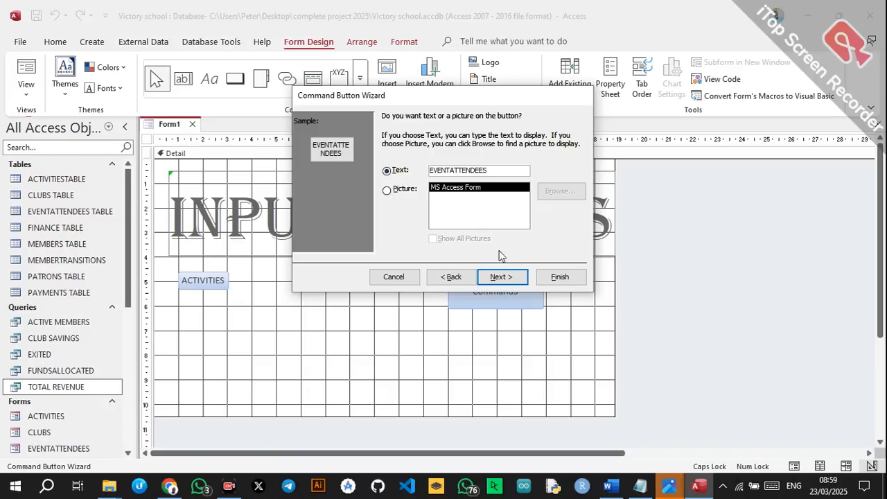
left_click(503, 276)
left_click(560, 277)
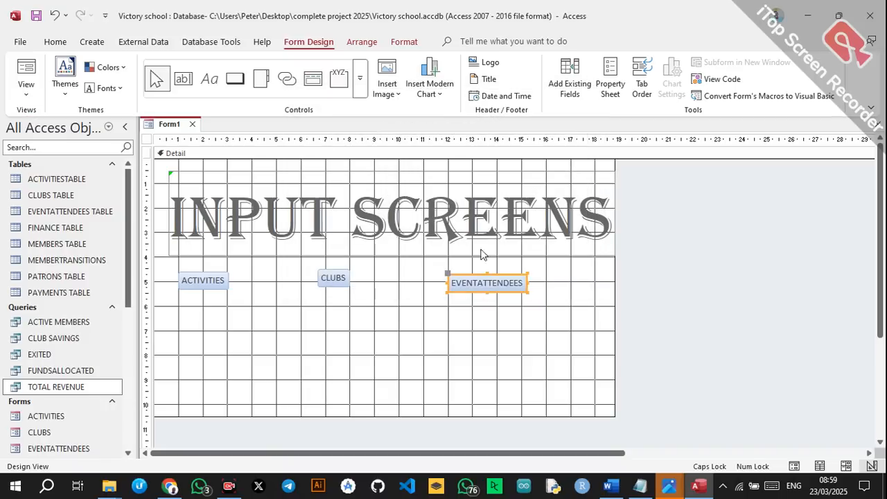
left_click(235, 78)
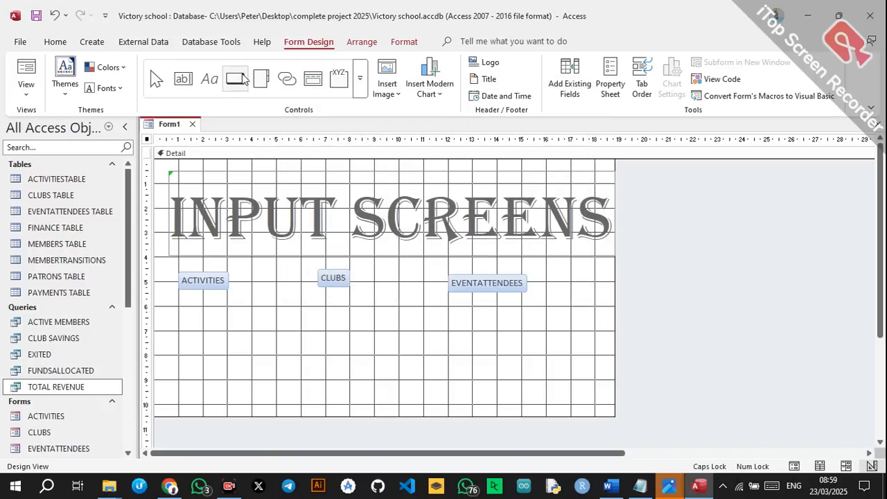
Create a FINANCES open-form button with default settings, then delete the resulting picture-only button.
left_click_drag(183, 329, 264, 368)
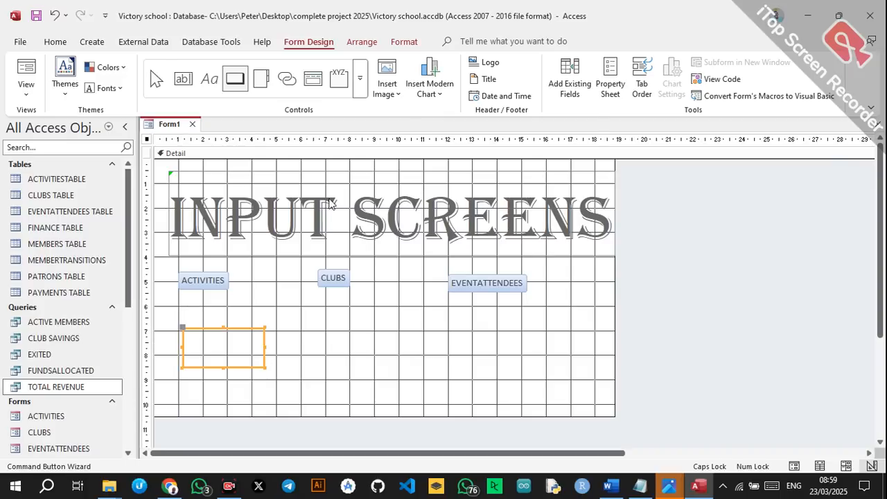
left_click(424, 199)
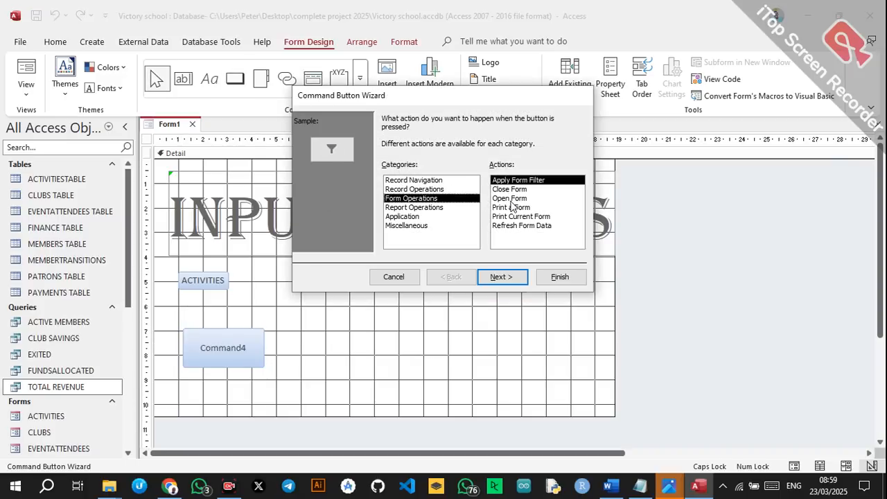
left_click(510, 199)
left_click(513, 276)
left_click(400, 165)
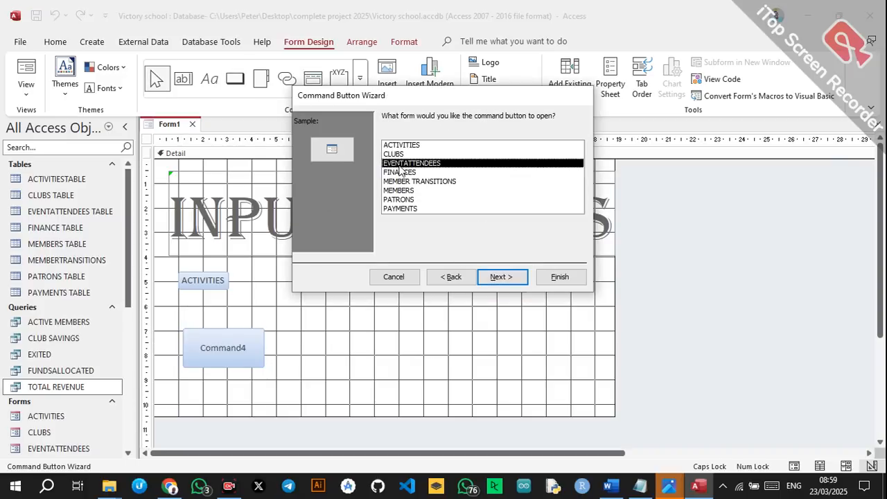
left_click(400, 172)
left_click(502, 277)
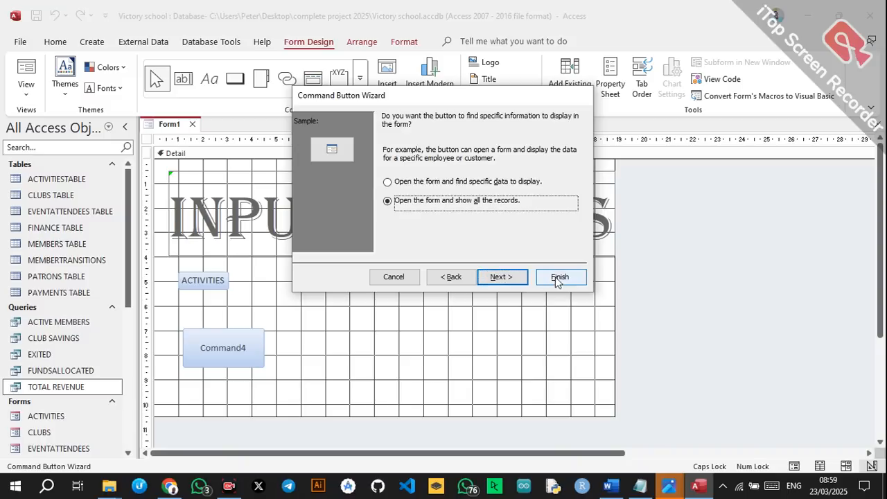
left_click(560, 278)
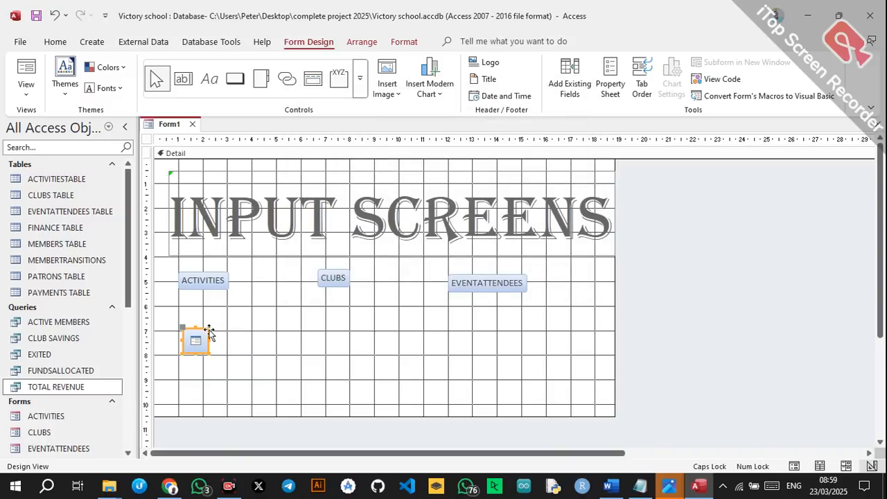
key("Delete")
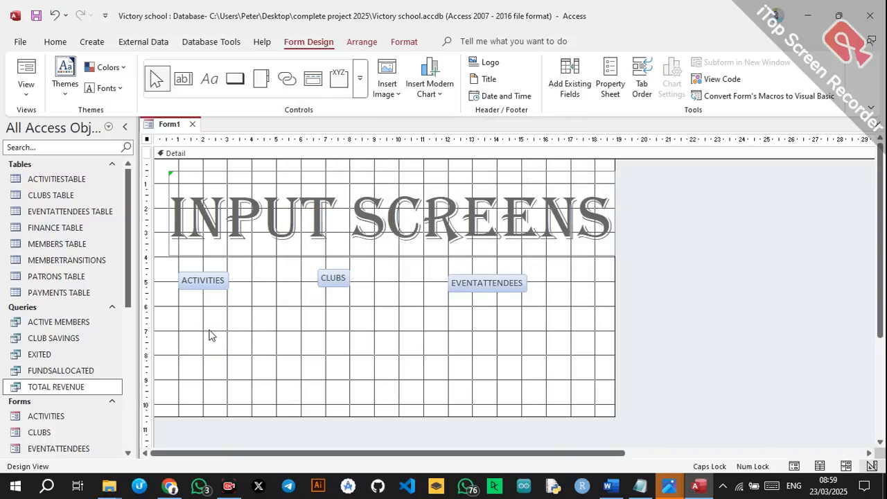
Add a FINANCES text button below ACTIVITIES that opens the FINANCES form.
left_click(235, 79)
left_click_drag(179, 327, 269, 357)
left_click(406, 198)
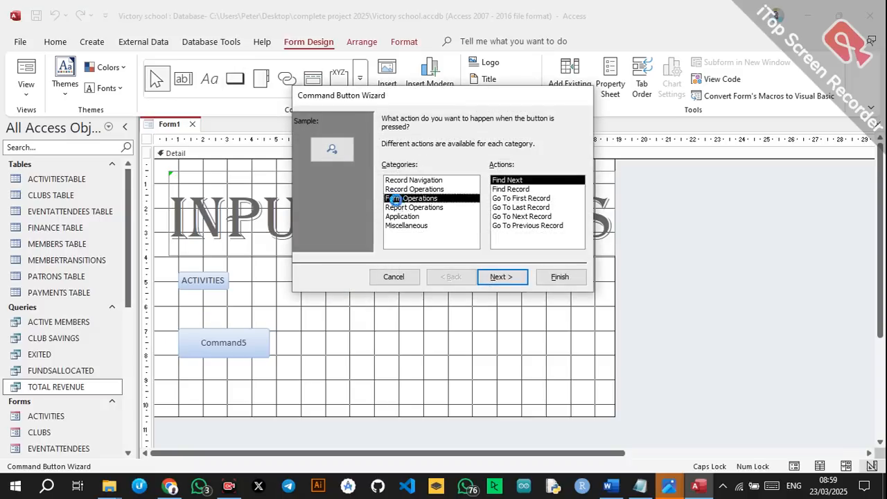
left_click(509, 199)
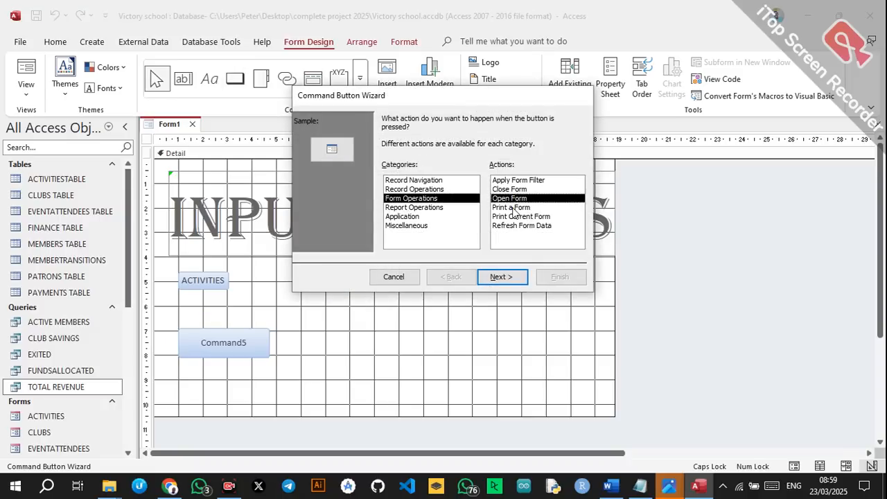
left_click(509, 277)
left_click(405, 172)
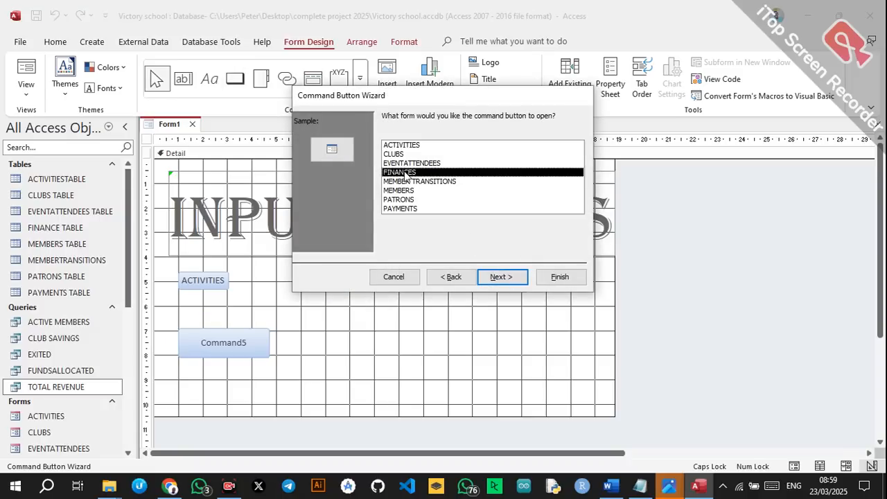
left_click(500, 277)
left_click(499, 277)
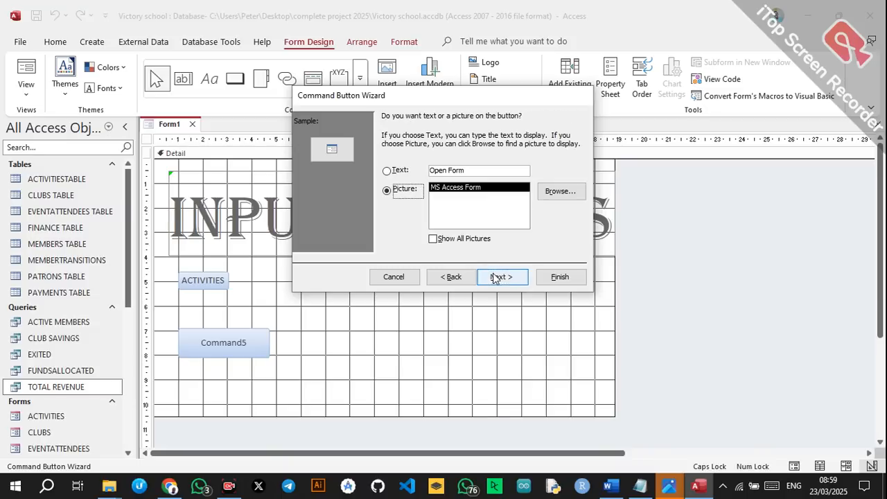
left_click(388, 170)
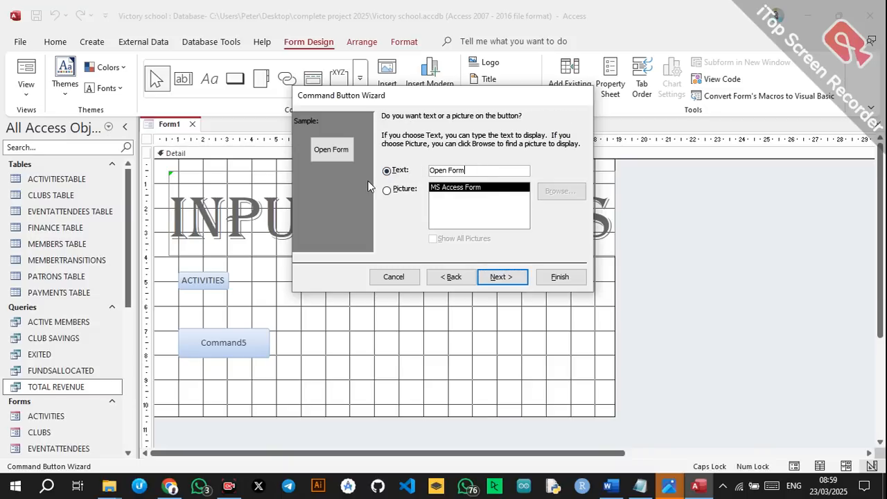
key("BackSpace")
key("BackSpace")
key("BackSpace")
key("BackSpace")
key("BackSpace")
key("BackSpace")
key("BackSpace")
key("BackSpace")
key("BackSpace")
type("FINANCES")
left_click(501, 277)
left_click(559, 276)
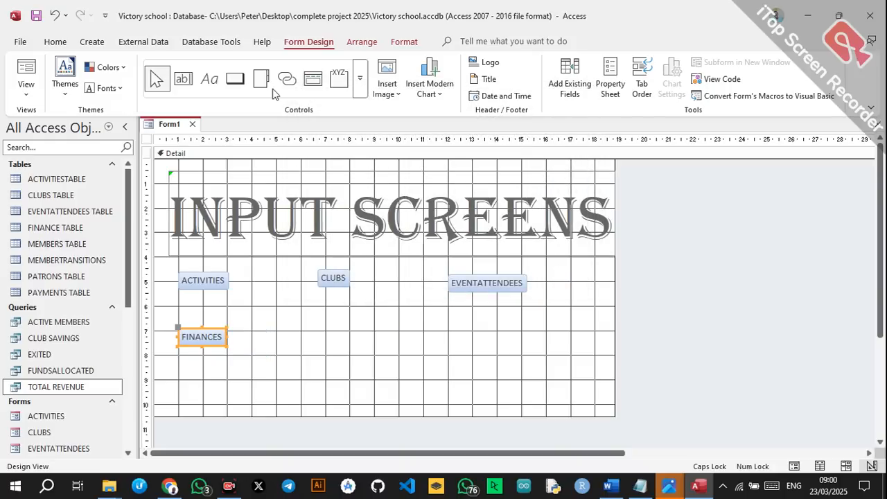
left_click(235, 79)
Add a MEMBER TRANSITIONS button right of FINANCES that opens that form with all records.
left_click_drag(283, 335, 346, 359)
left_click(410, 198)
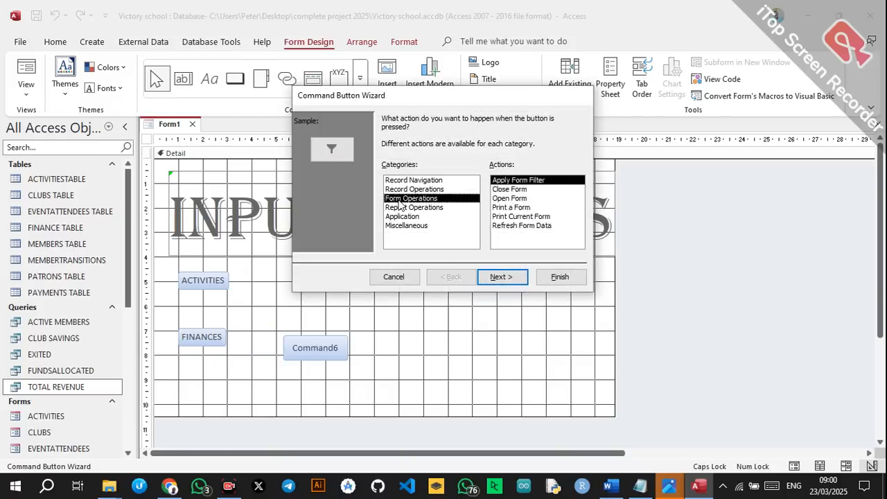
left_click(496, 199)
left_click(520, 277)
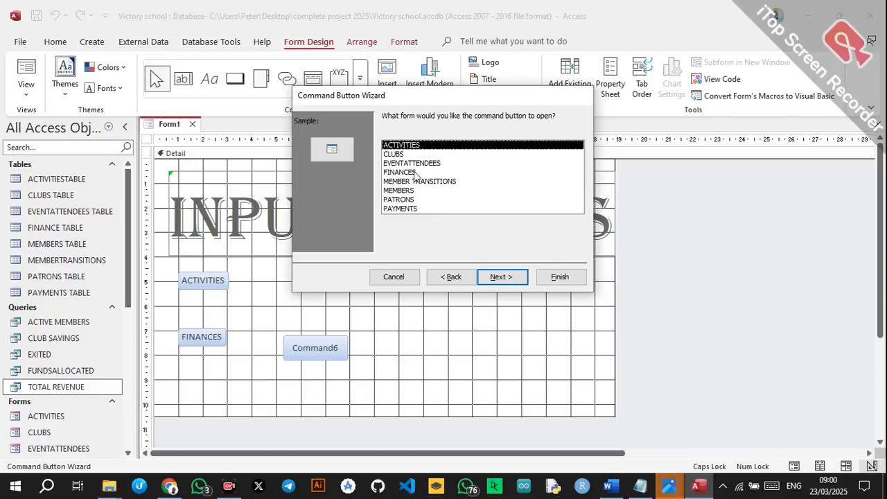
left_click(405, 182)
left_click(495, 279)
left_click(425, 202)
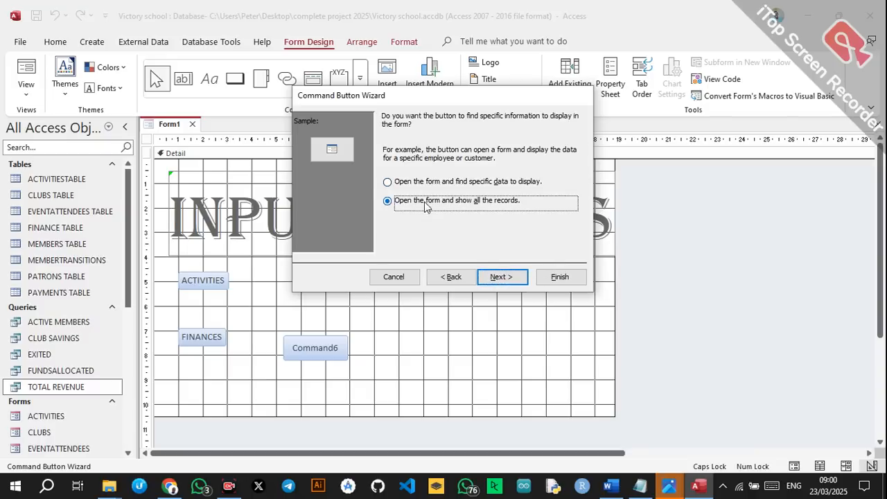
left_click(503, 278)
left_click(388, 171)
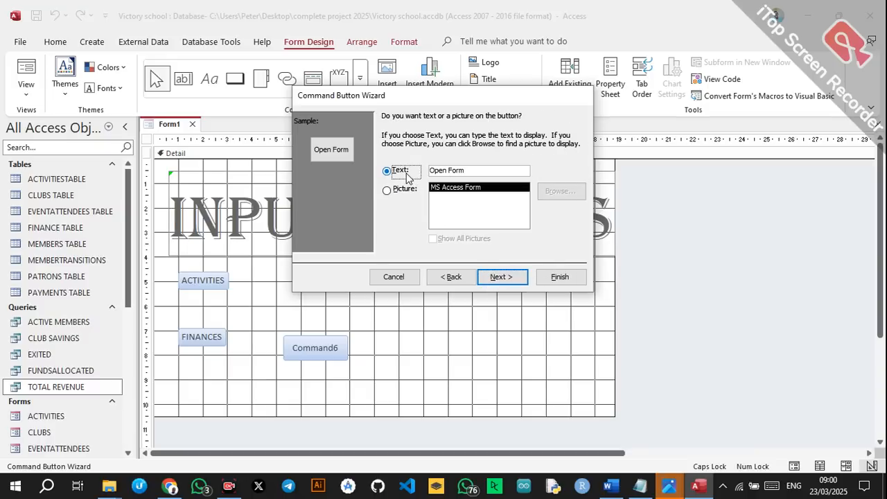
left_click_drag(478, 170, 405, 174)
type("ME")
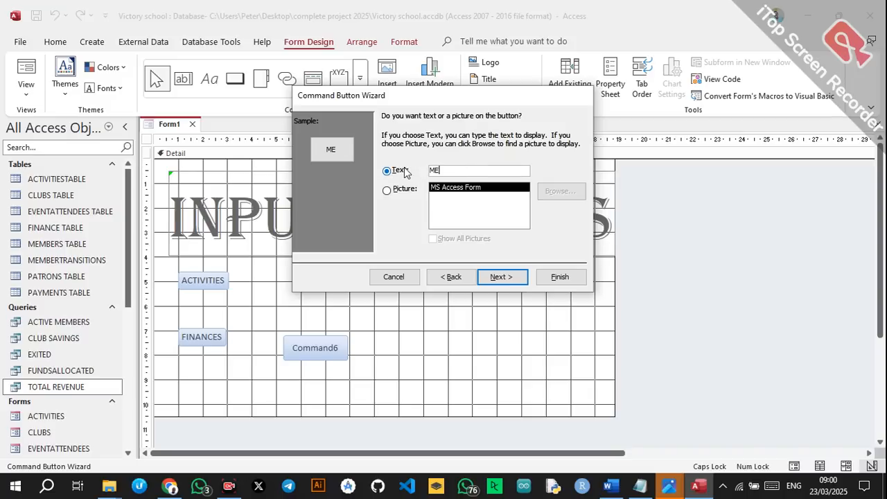
type("R TRANSITIONS")
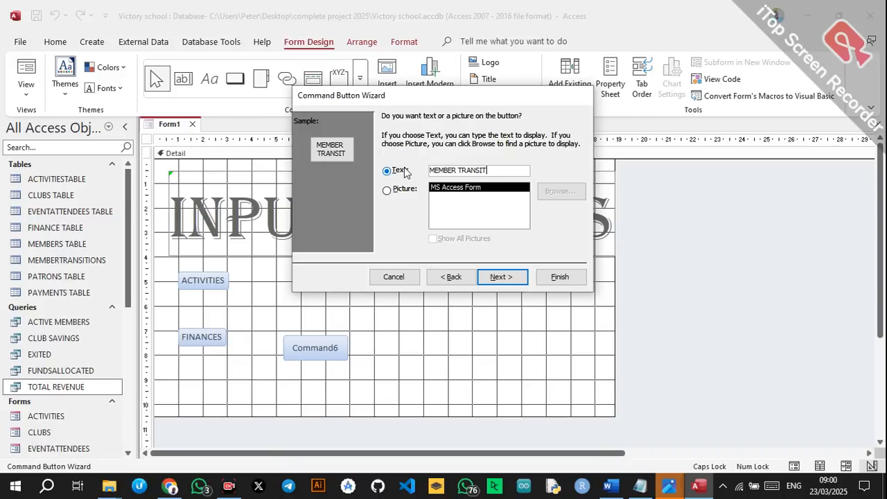
left_click(501, 276)
left_click(560, 277)
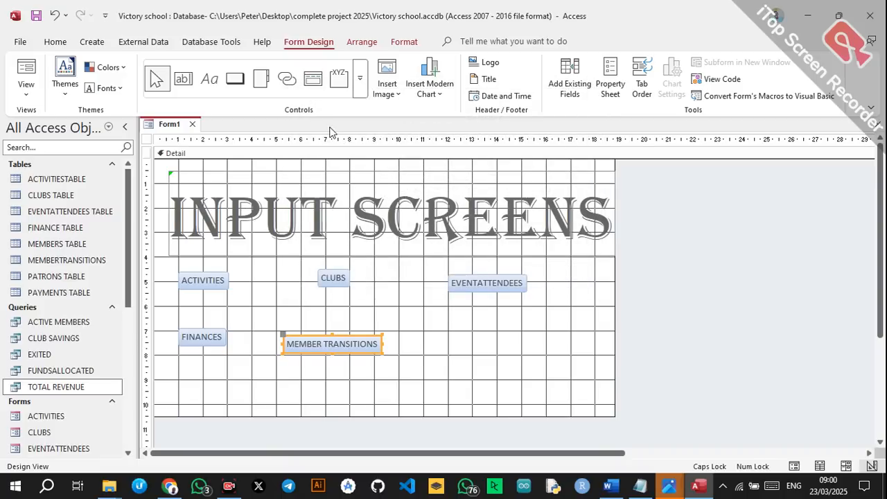
Add a MEMBERS button below EVENTATTENDEES that opens the MEMBERS form.
left_click(235, 78)
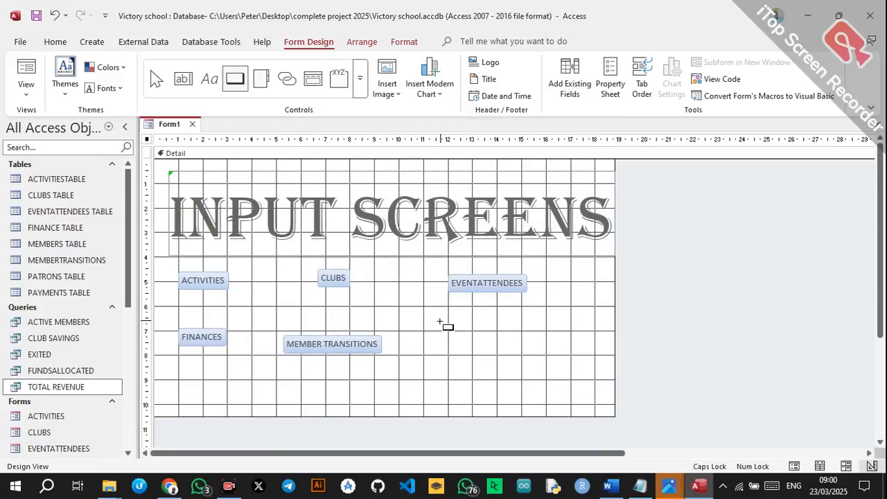
left_click_drag(440, 321, 548, 353)
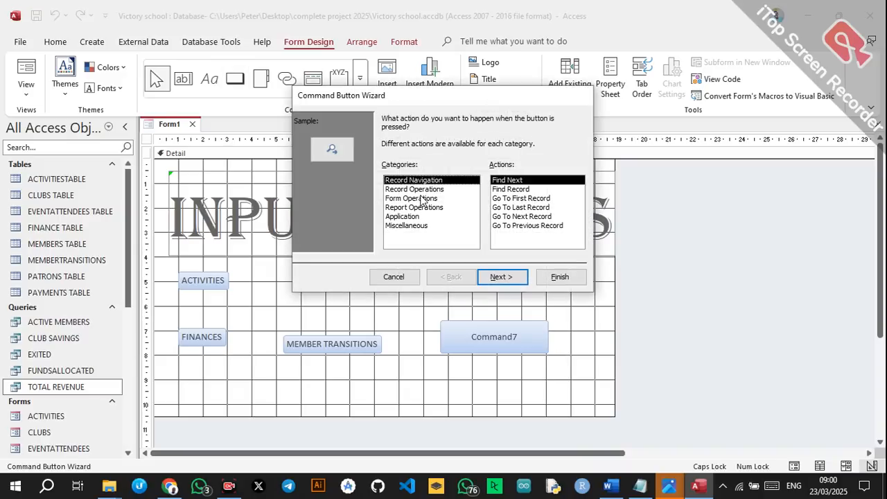
left_click(423, 200)
left_click(515, 199)
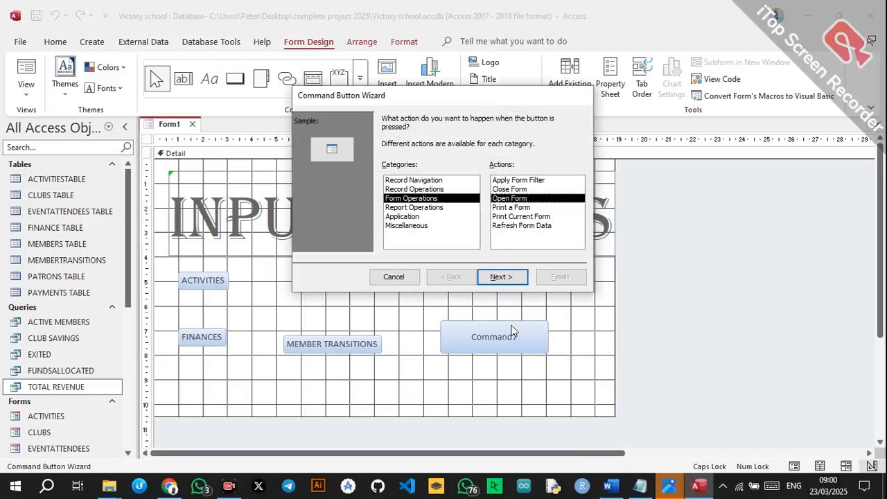
left_click(503, 278)
left_click(406, 191)
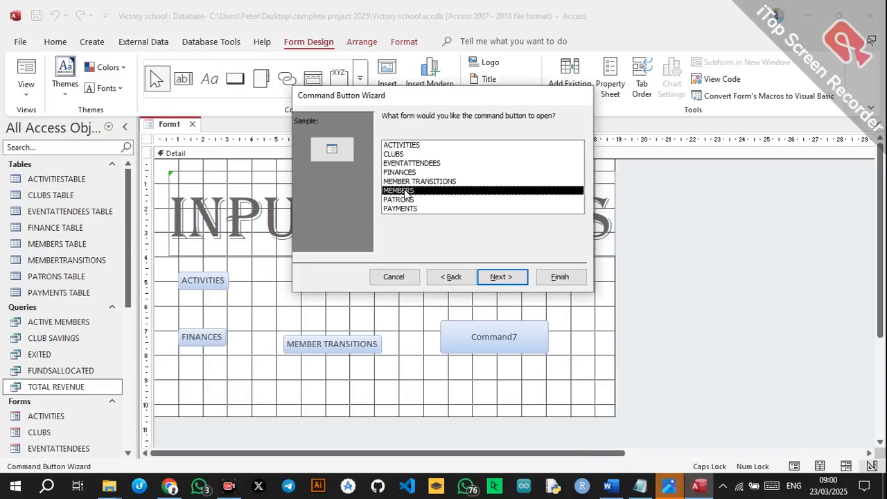
left_click(502, 276)
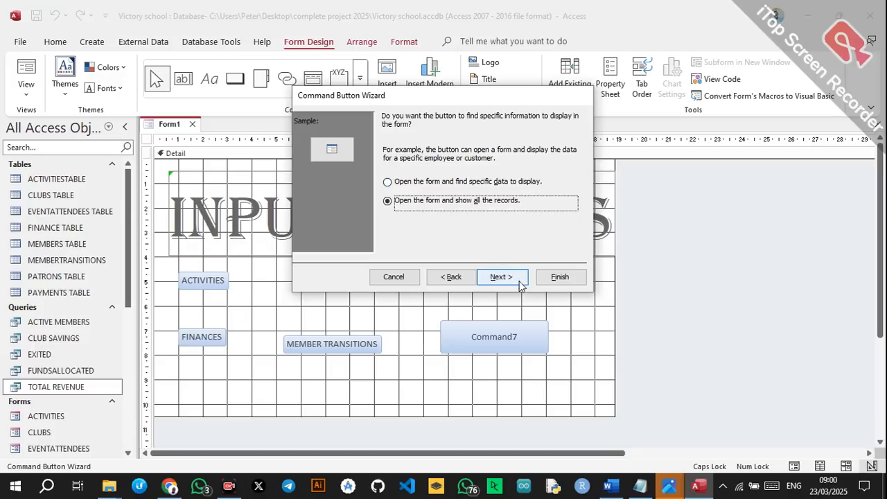
left_click(519, 280)
left_click(387, 170)
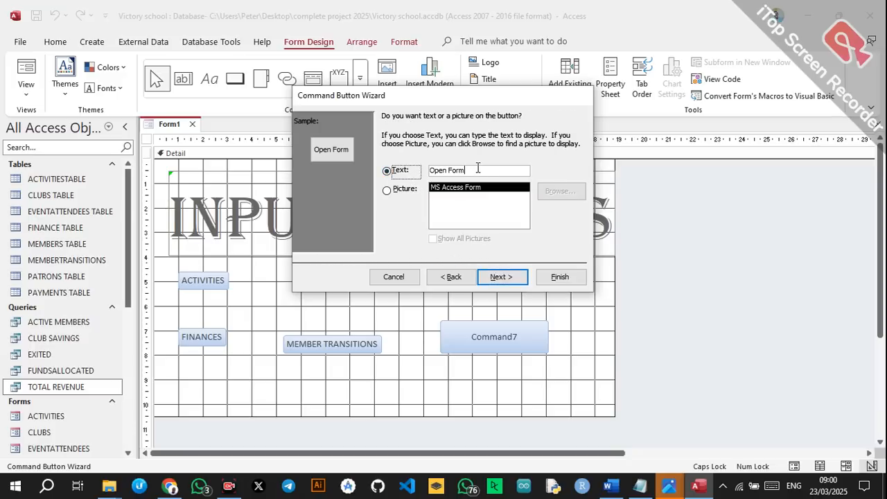
type("MEM")
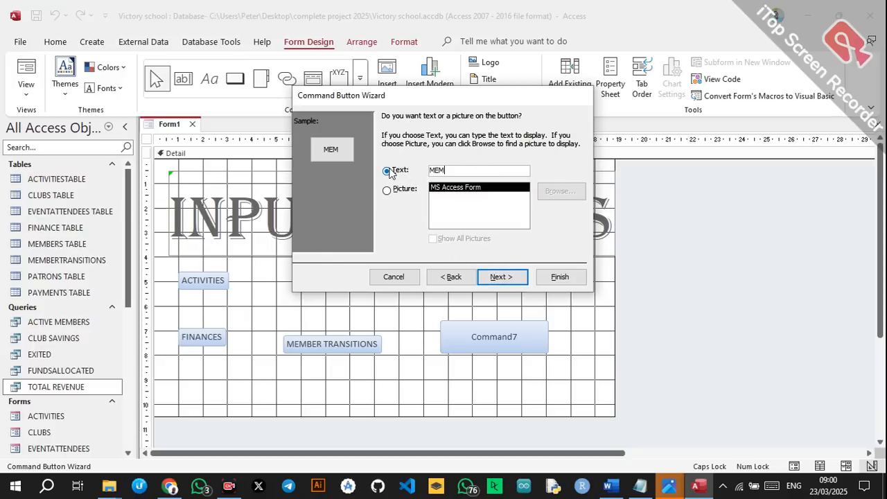
type("BERS")
left_click(501, 276)
left_click(560, 276)
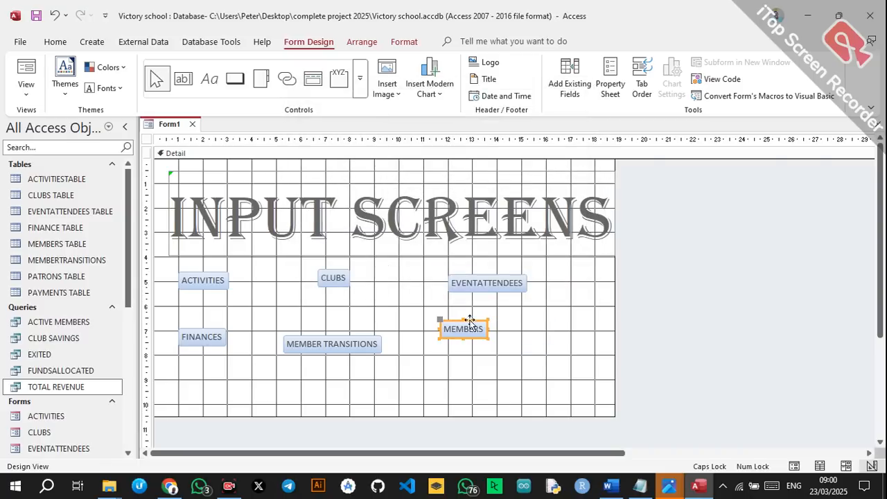
Add a PATRONS button near the form's bottom that opens the PATRONS form with all records.
left_click(234, 83)
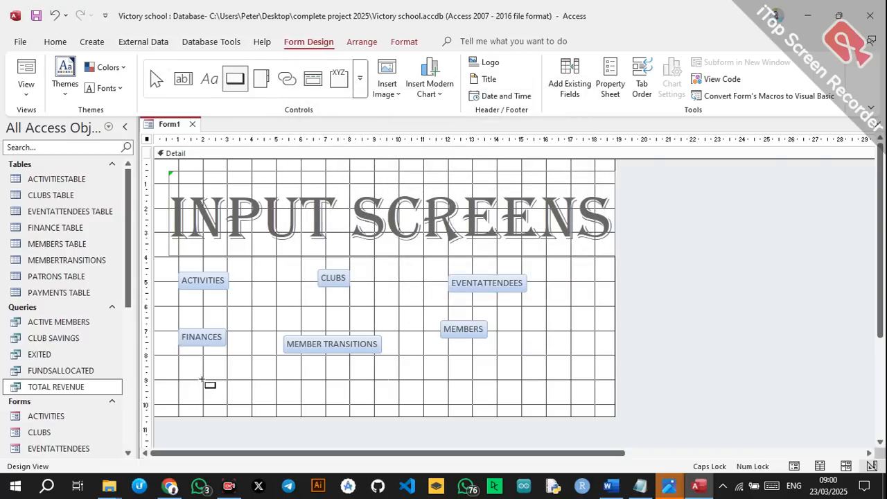
left_click_drag(200, 375, 319, 404)
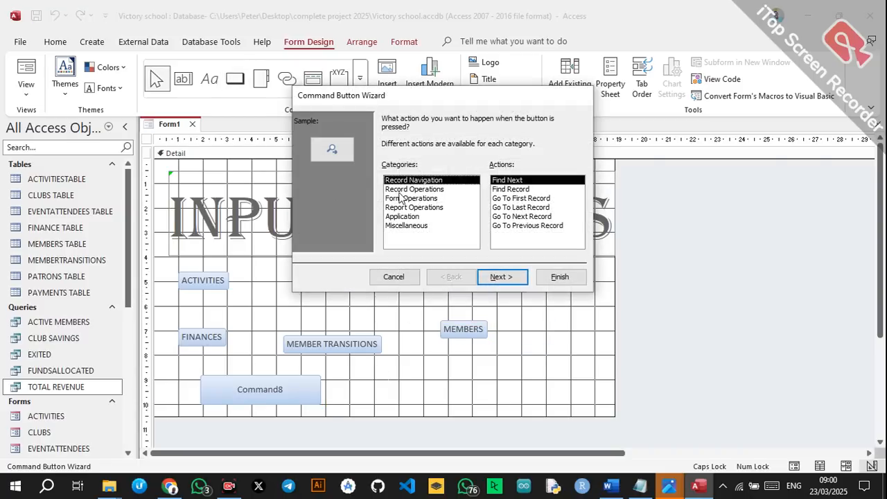
left_click(403, 198)
left_click(513, 198)
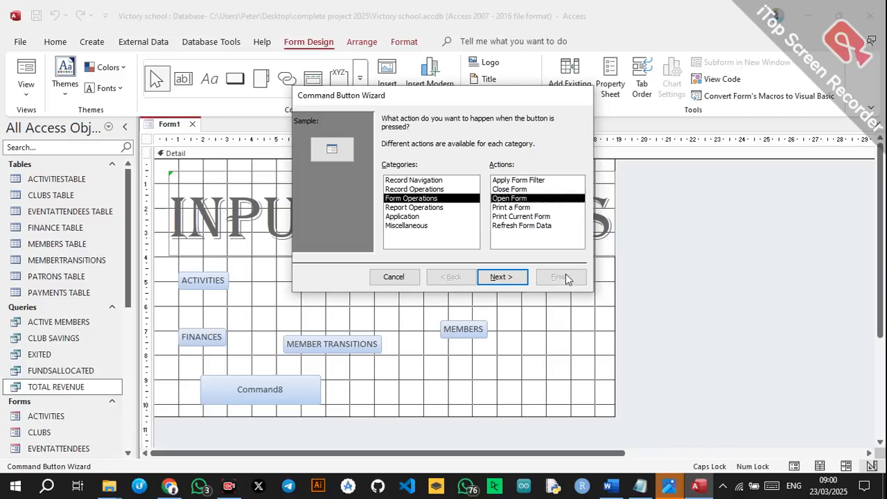
left_click(502, 277)
left_click(408, 199)
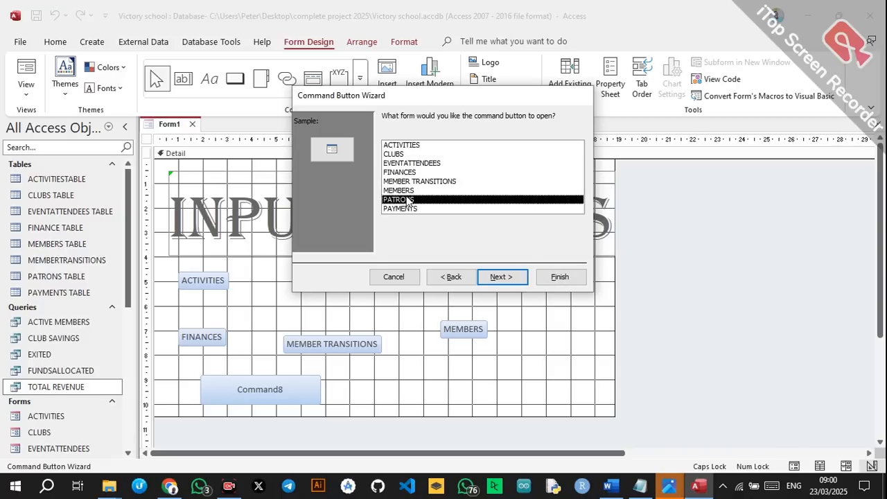
left_click(492, 277)
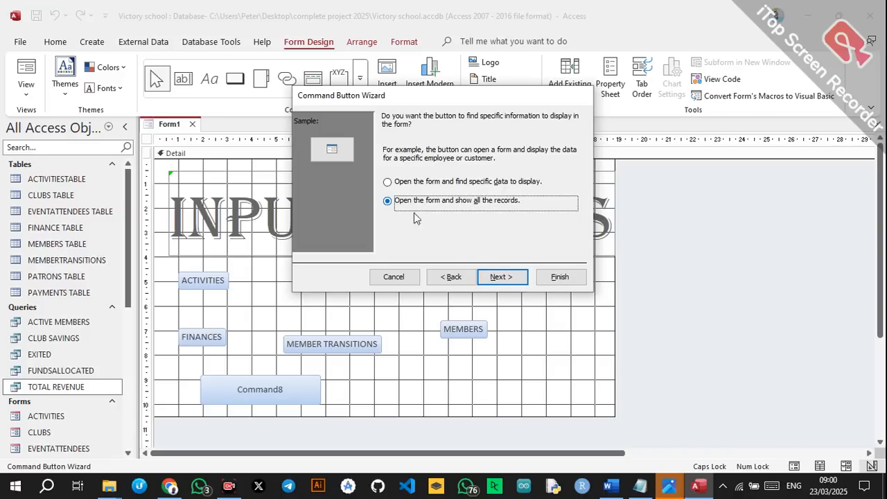
left_click(503, 276)
left_click(398, 174)
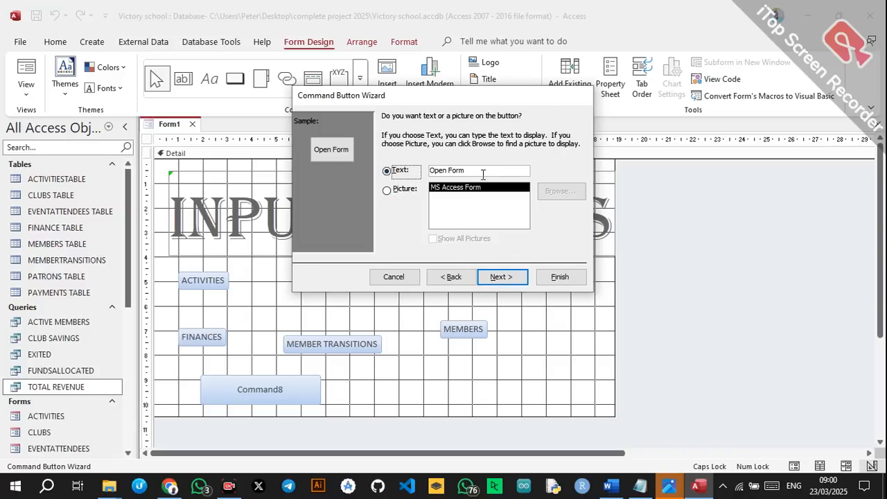
left_click(398, 170)
type("PA")
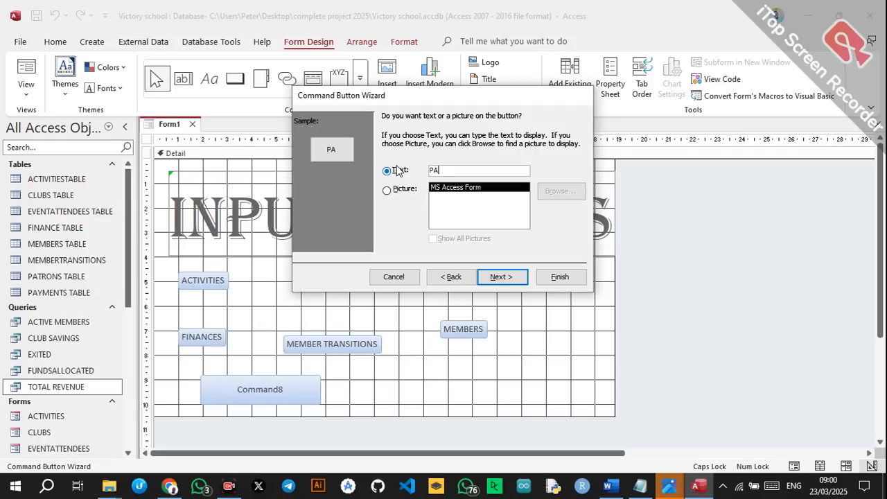
type("TRONS")
left_click(497, 279)
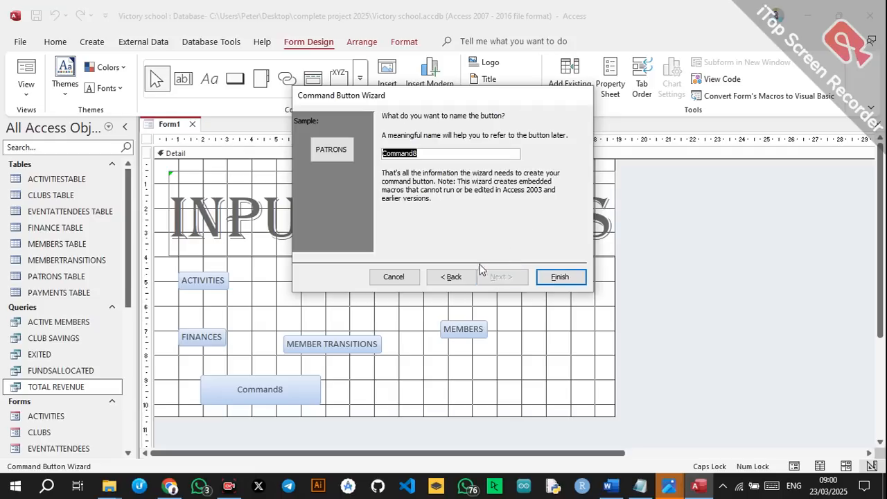
left_click(549, 280)
Add a PAYMENTS button below MEMBER TRANSITIONS that opens the PAYMENTS form with all records.
left_click(235, 78)
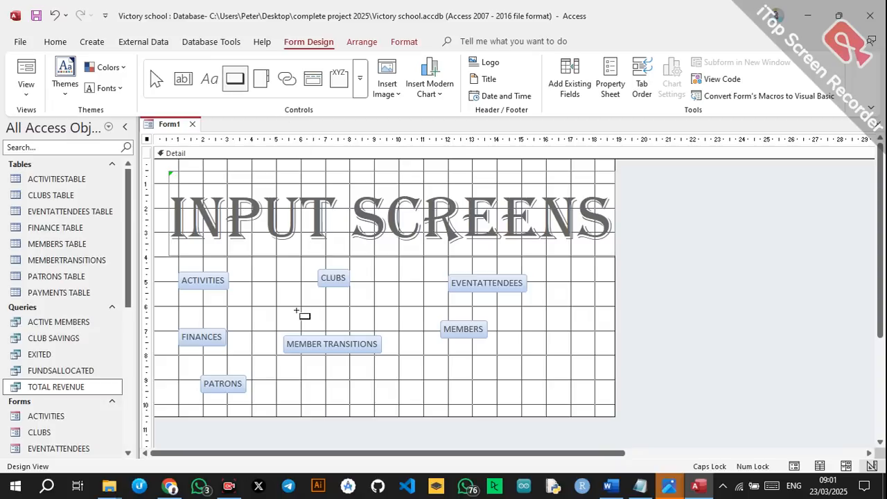
left_click_drag(286, 370, 372, 402)
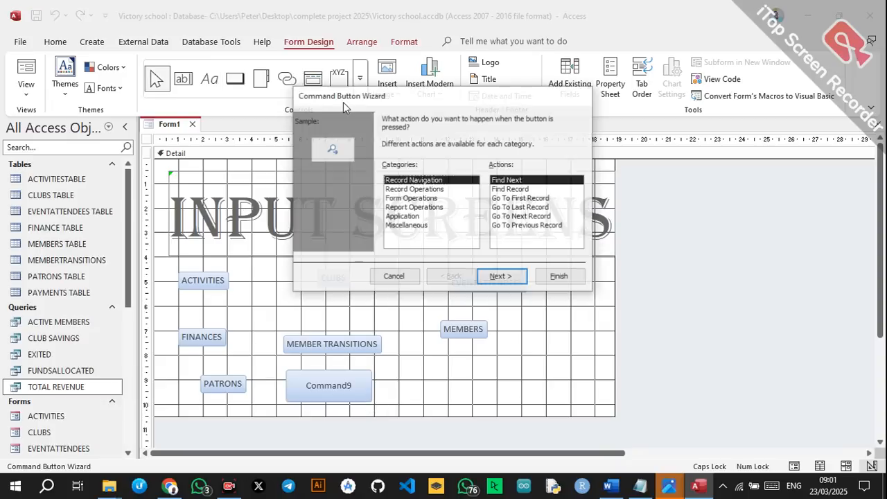
left_click(403, 199)
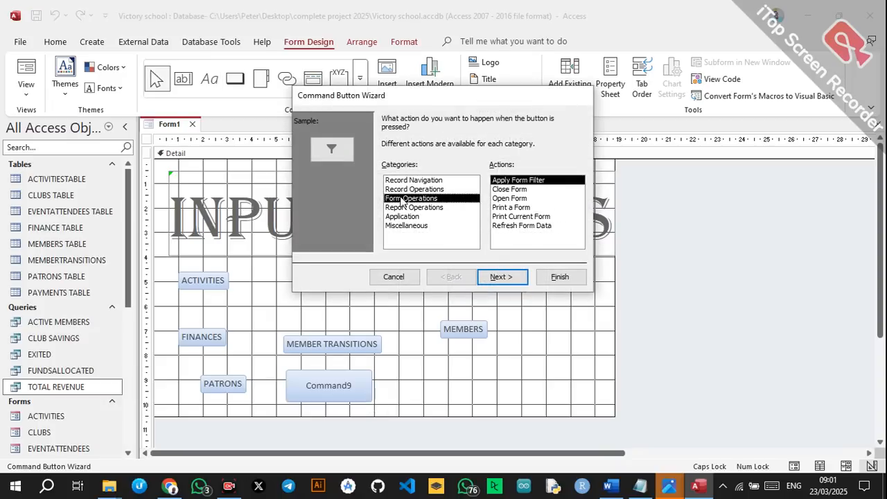
left_click(510, 199)
left_click(500, 277)
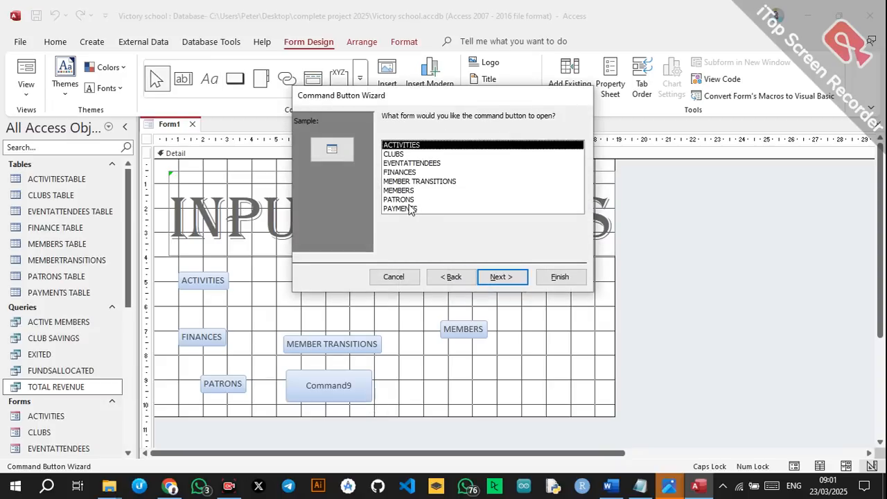
left_click(409, 209)
left_click(510, 277)
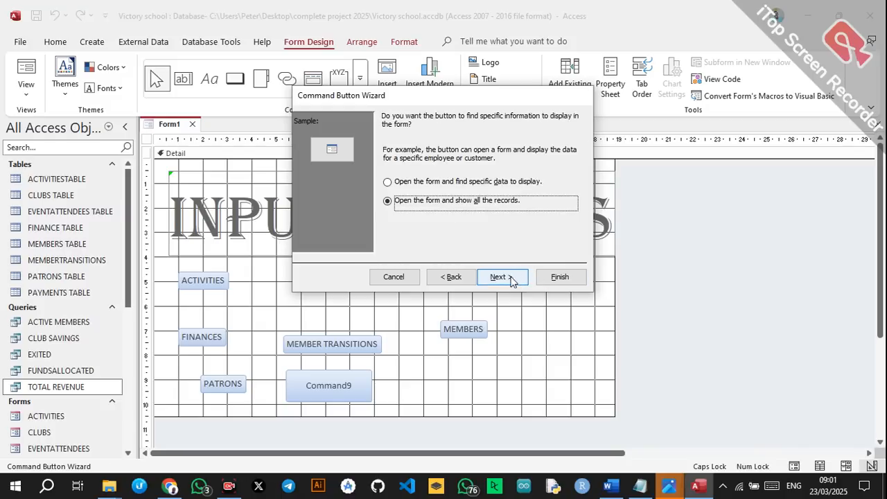
left_click(511, 278)
left_click(401, 171)
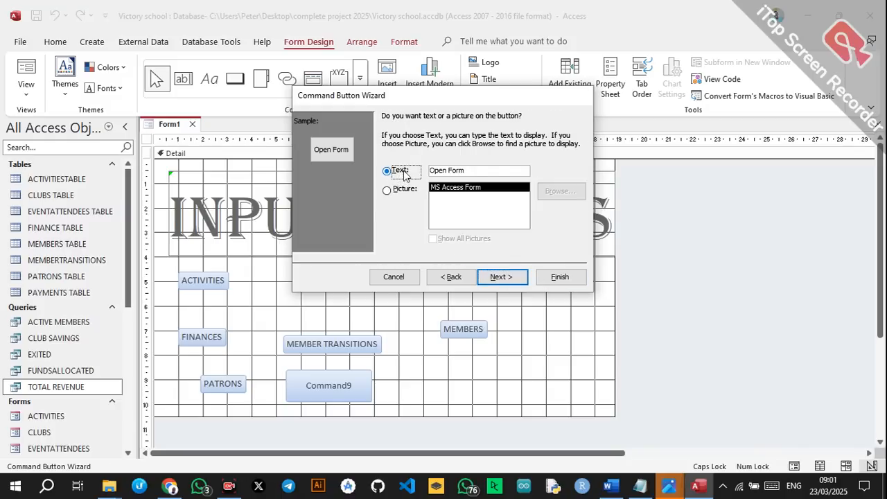
left_click_drag(495, 171, 415, 173)
type("PAYMENTS")
left_click(501, 276)
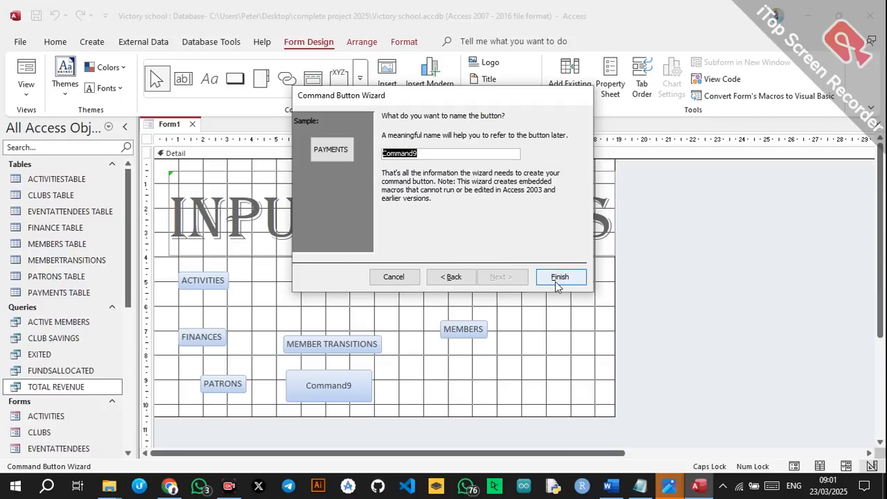
left_click(555, 282)
left_click(217, 284)
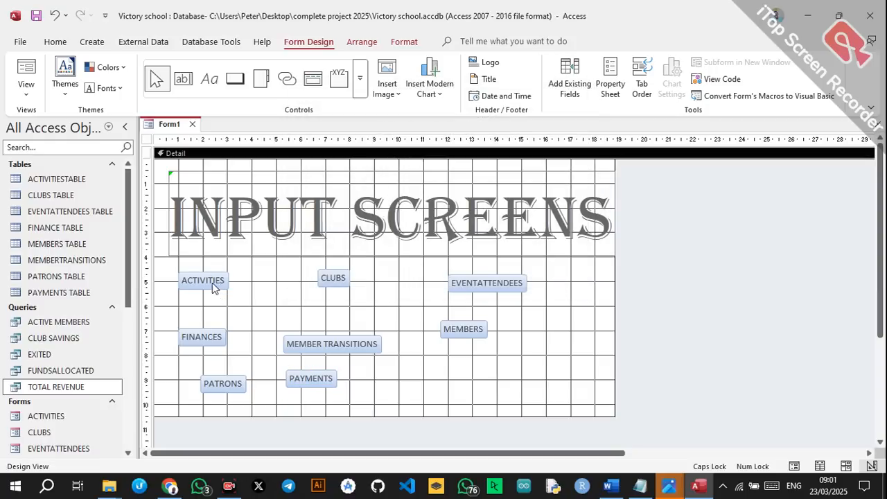
Enlarge ACTIVITIES, then move CLUBS beside it and resize it to a matching size.
left_click_drag(229, 280, 214, 368)
left_click(218, 337)
left_click(337, 281)
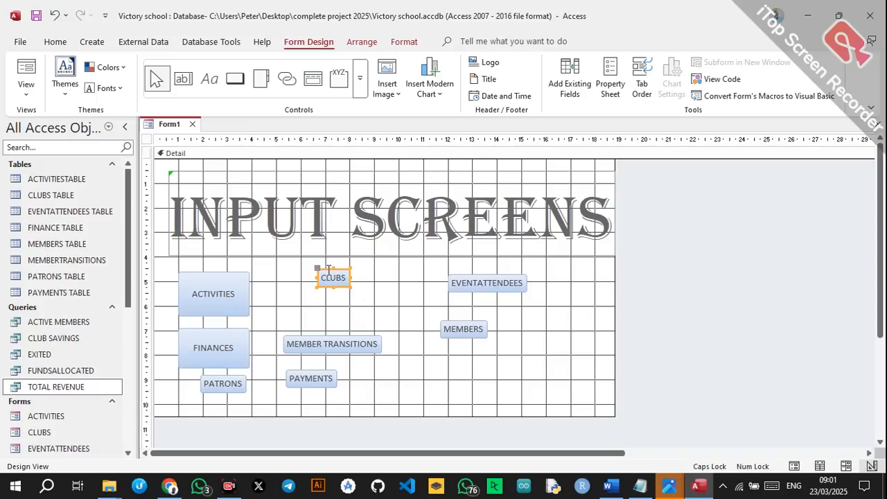
left_click(329, 270)
left_click(378, 298)
left_click(353, 279)
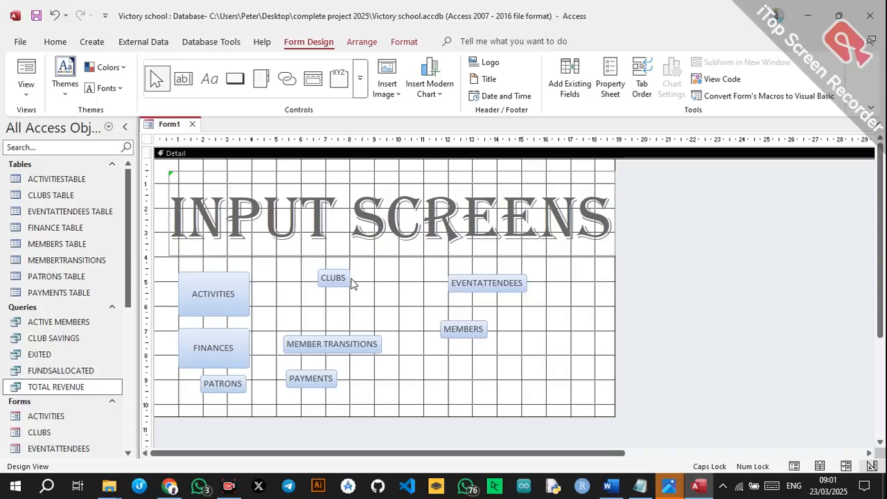
left_click_drag(340, 277, 305, 282)
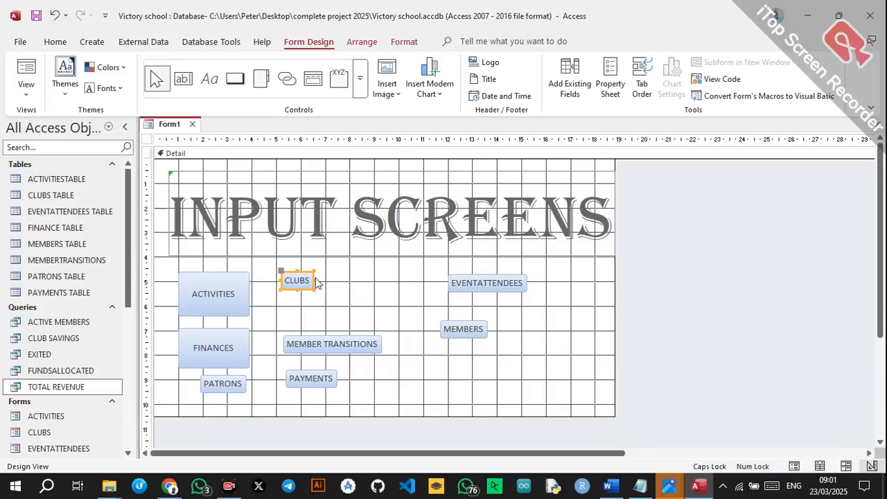
left_click_drag(313, 279, 325, 320)
left_click_drag(374, 295, 358, 295)
Narrow MEMBER TRANSITIONS to wrap its caption, and bring EVENTATTENDEES and PAYMENTS into the top row.
mouse_move(331, 344)
left_mouse_down()
mouse_move(317, 337)
mouse_move(327, 334)
left_mouse_up()
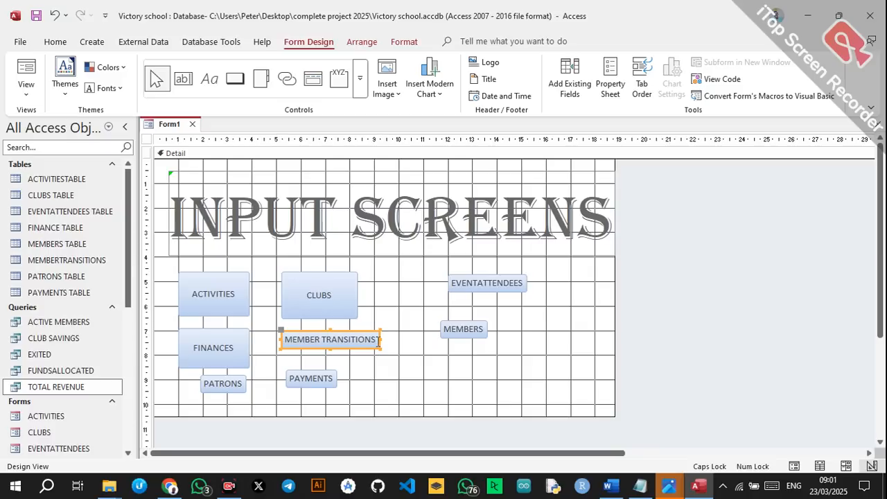
left_click_drag(381, 340, 322, 369)
left_click_drag(474, 290, 429, 369)
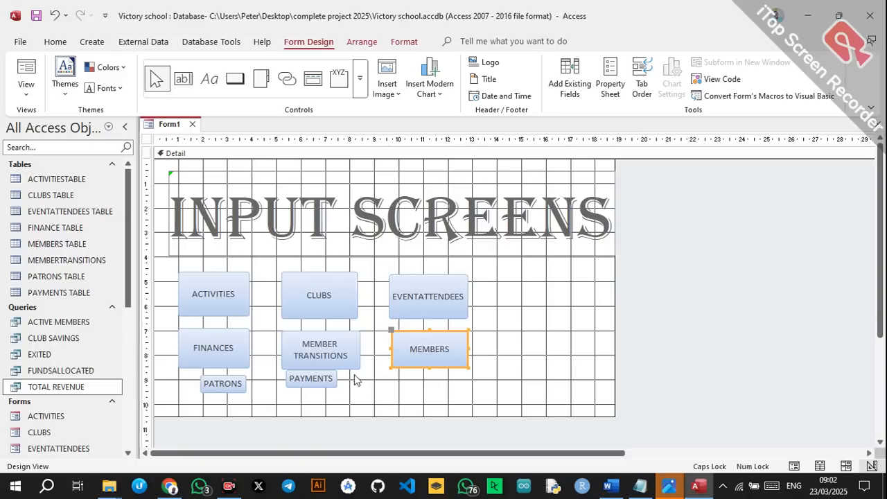
left_click_drag(326, 378, 514, 320)
Place PATRONS beneath PAYMENTS and resize it taller and wider to match PAYMENTS.
left_click_drag(221, 386, 513, 343)
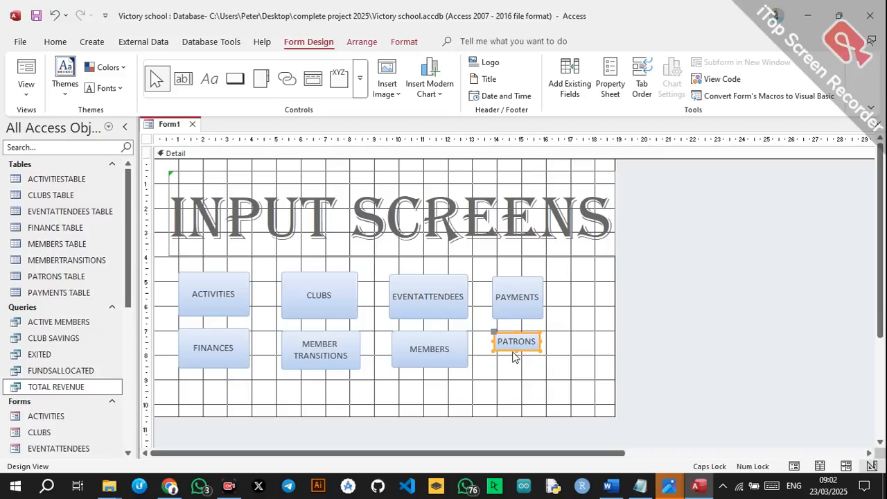
left_click_drag(516, 349, 516, 370)
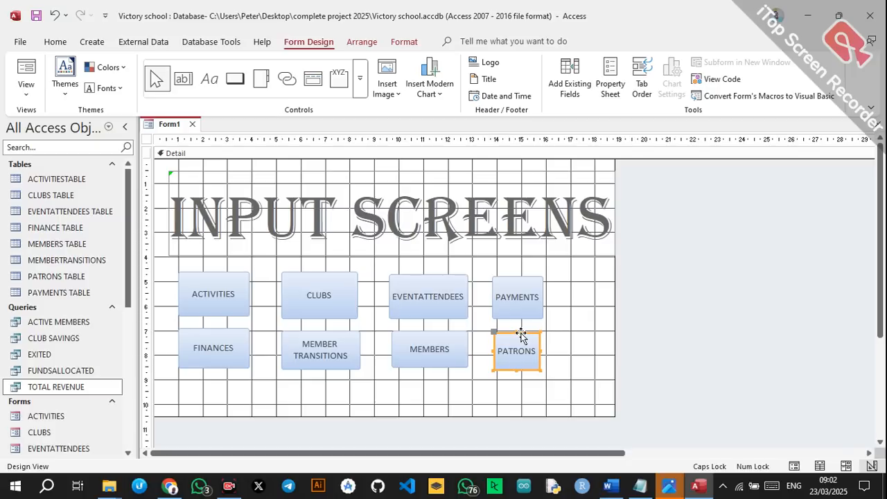
left_click(520, 336)
left_click(591, 341)
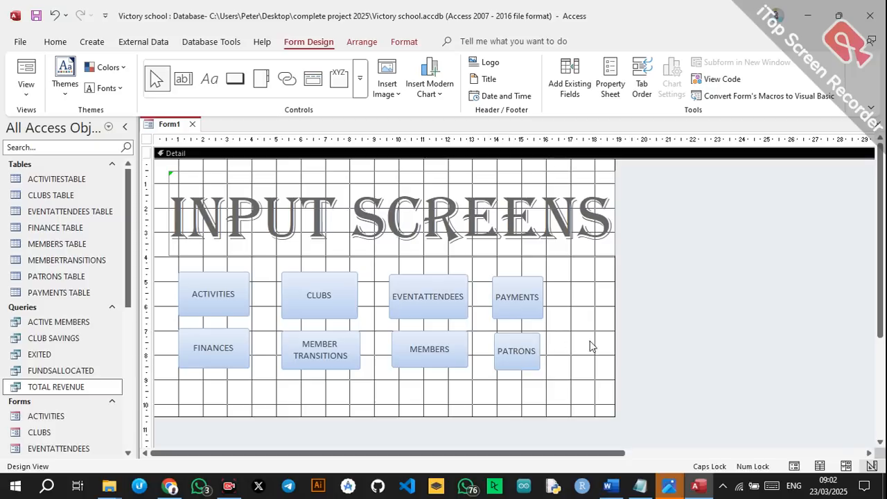
left_click(530, 336)
left_click(530, 336)
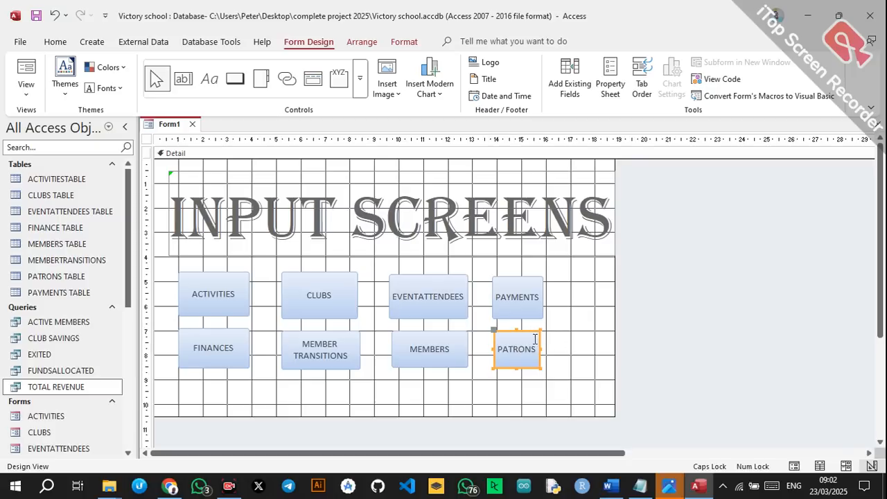
left_click(542, 349)
left_click(537, 351)
left_click_drag(542, 349, 546, 350)
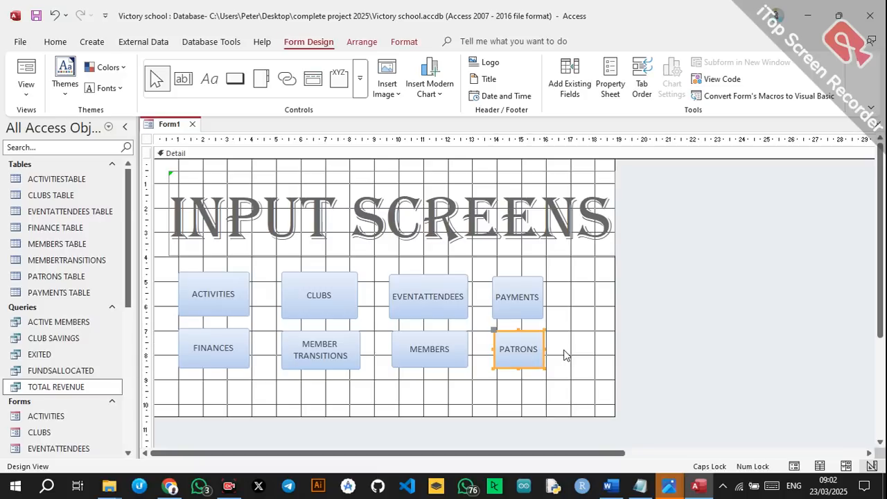
left_click(567, 355)
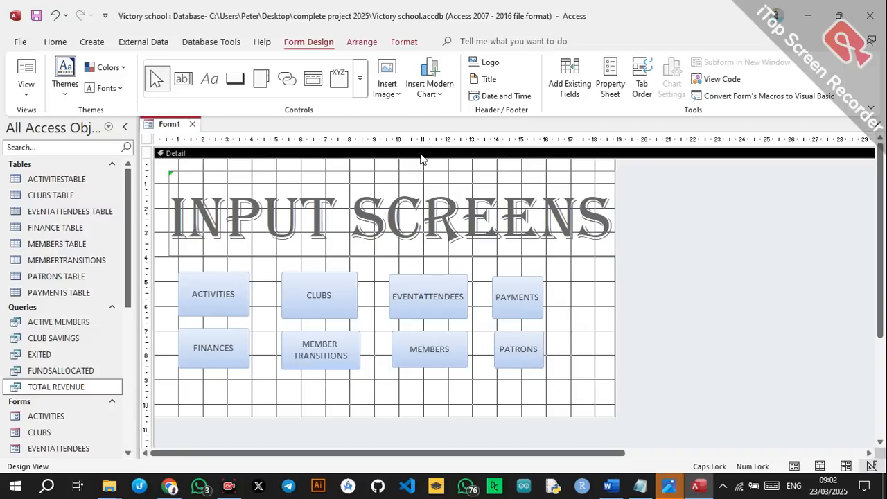
Draw a Close Form button captioned EXIT beneath the two button rows.
left_click(235, 79)
left_click_drag(365, 385, 473, 415)
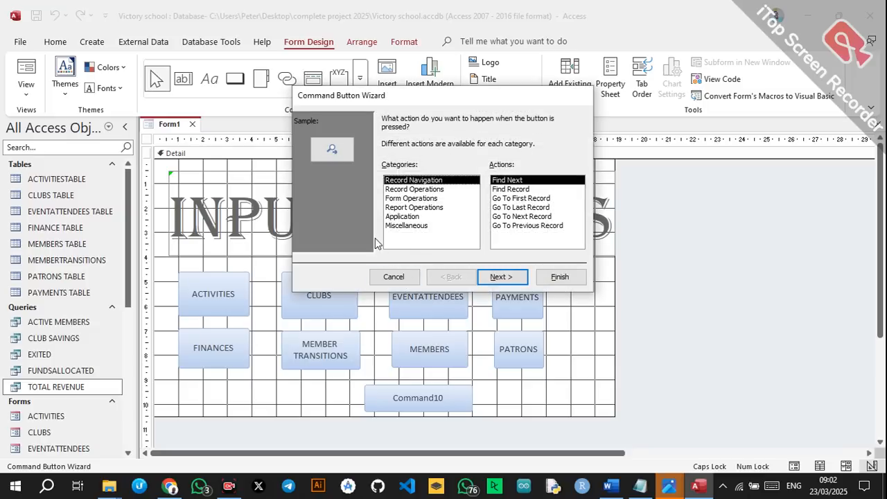
left_click(416, 199)
left_click(509, 190)
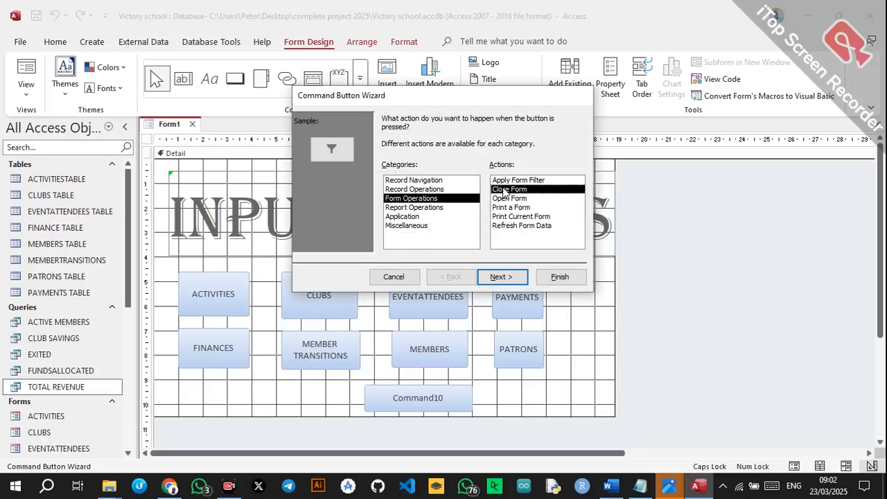
left_click(502, 277)
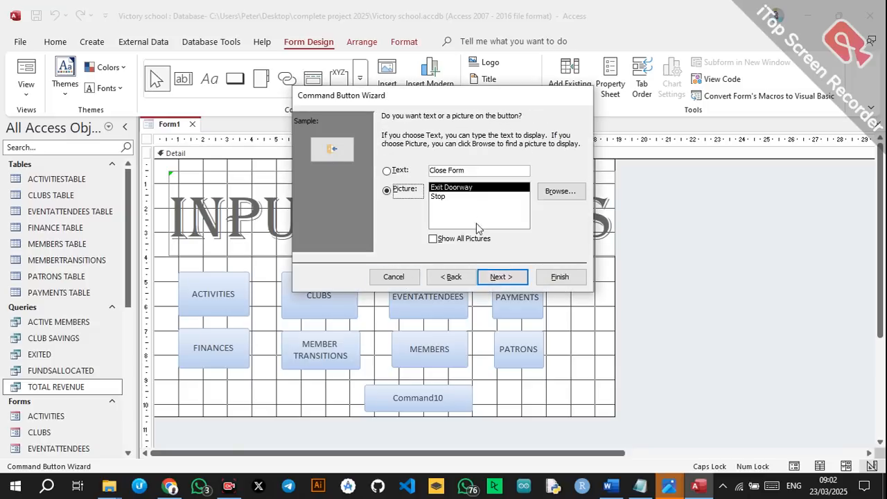
left_click(401, 173)
left_click(402, 174)
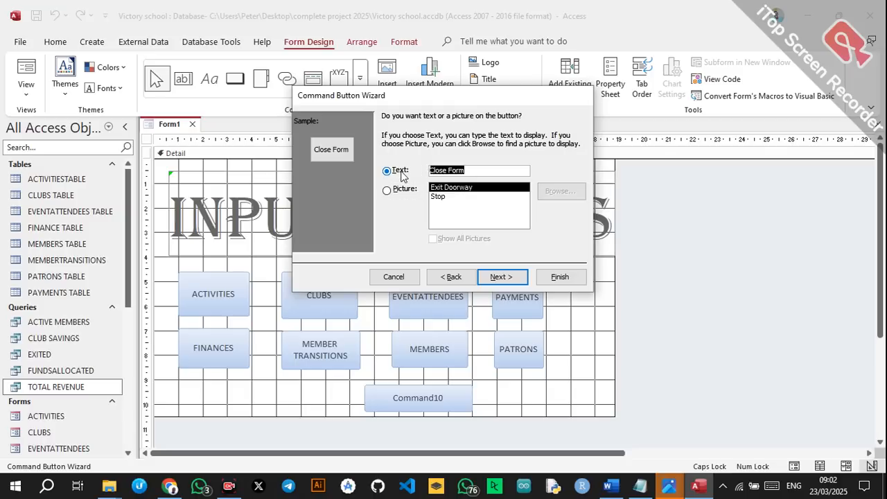
type("EXIT")
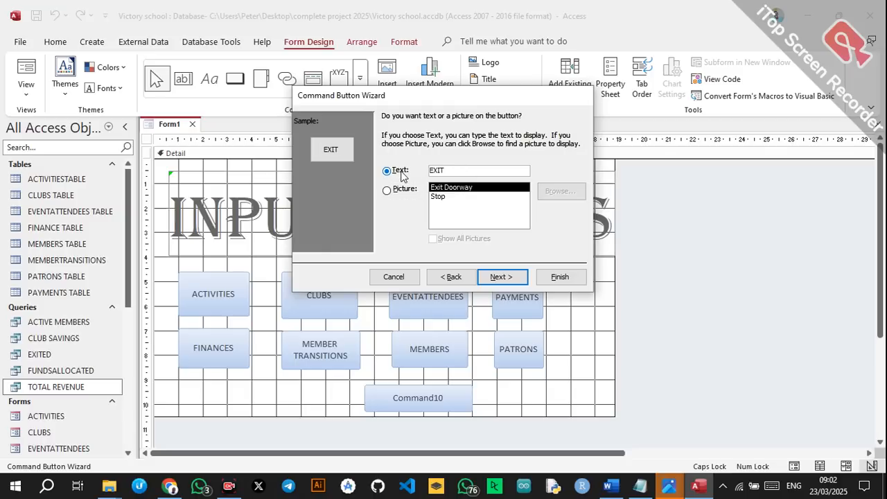
left_click(512, 276)
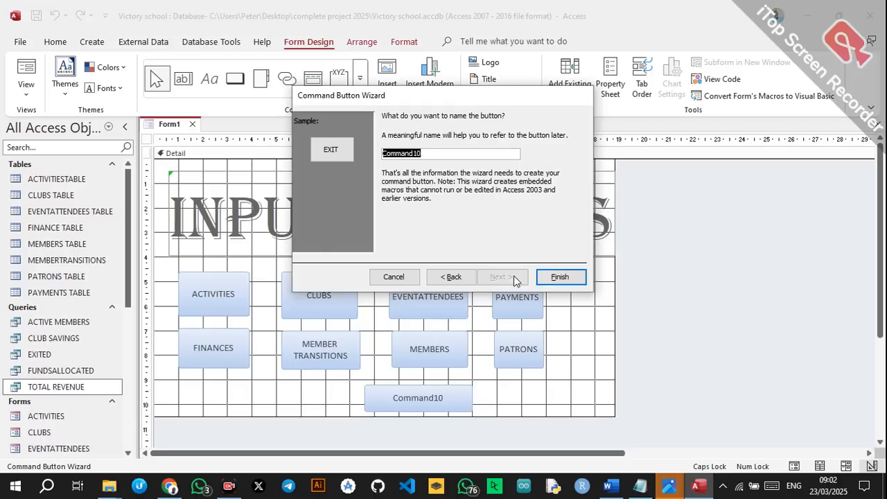
left_click(576, 276)
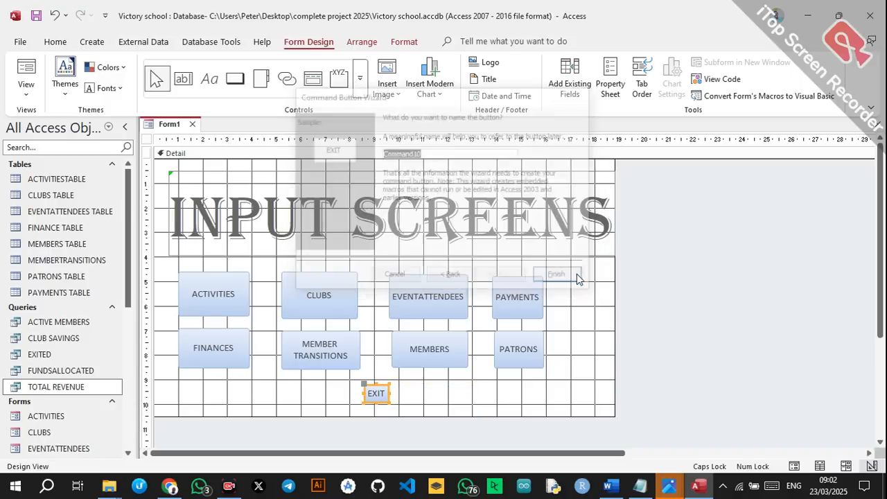
left_click(227, 297)
In the Property Sheet, give ACTIVITIES a darker border, dark olive-brown back colour and white text.
left_click(610, 78)
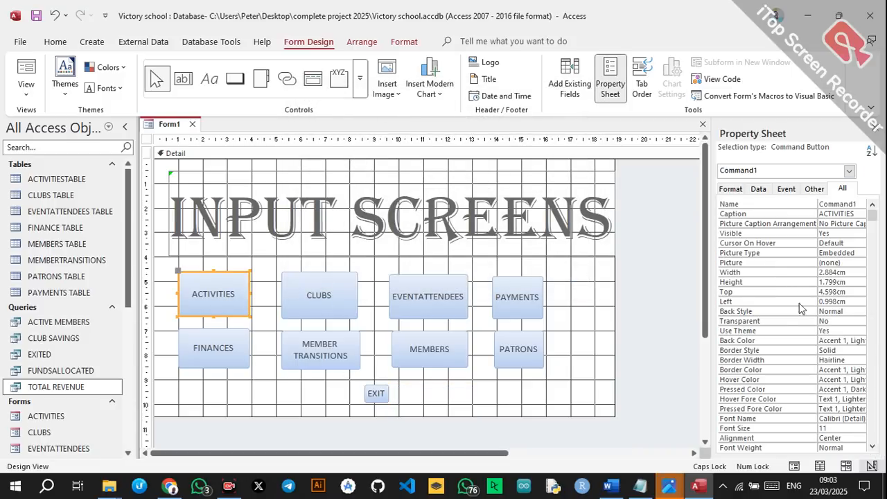
left_click(863, 370)
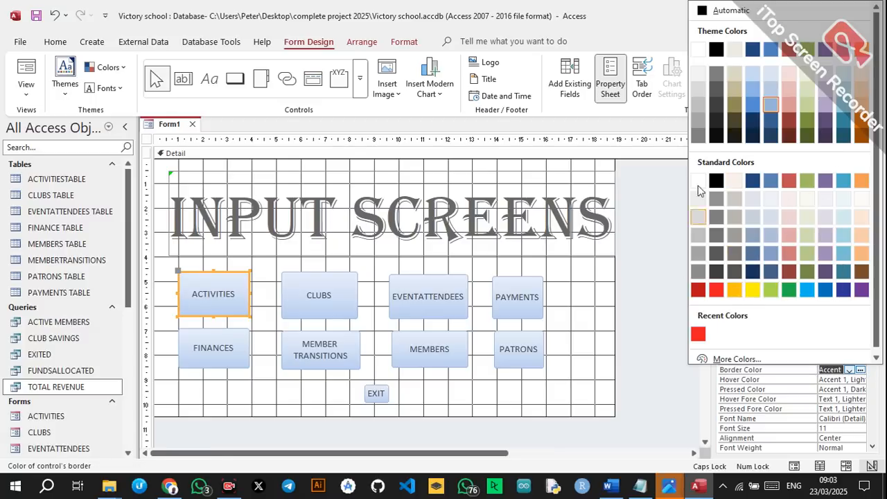
left_click(810, 123)
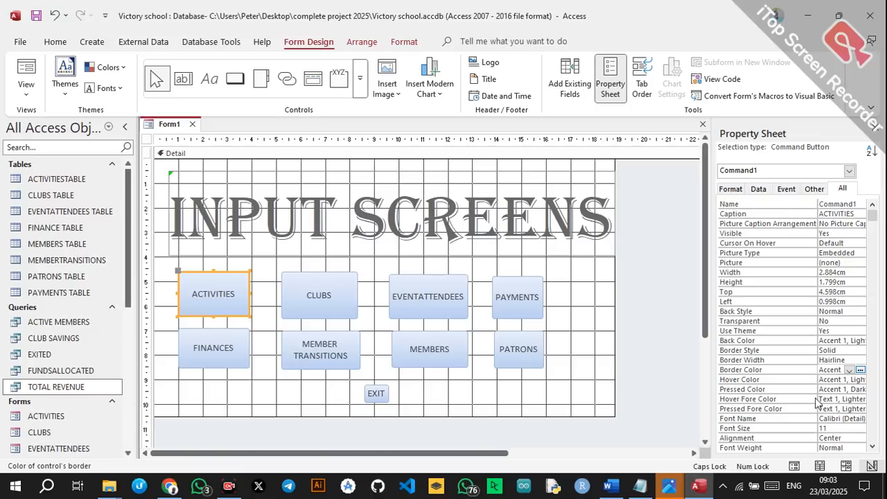
left_click(866, 339)
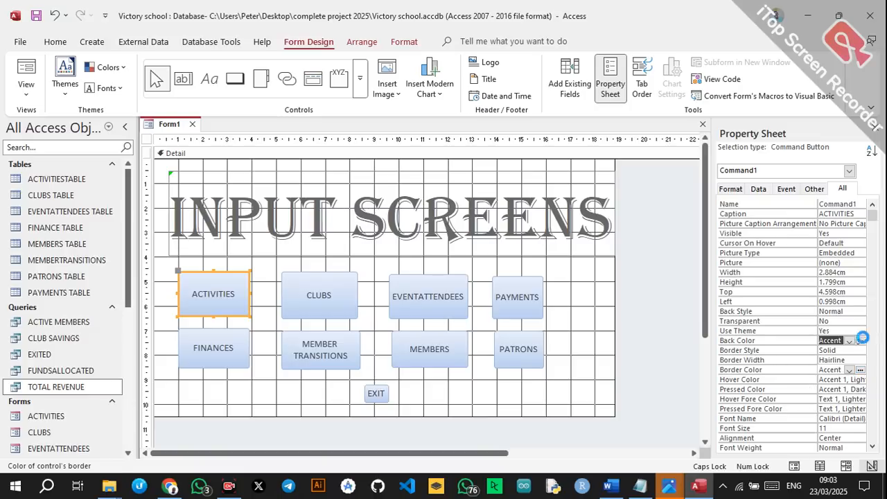
left_click(861, 341)
left_click(735, 120)
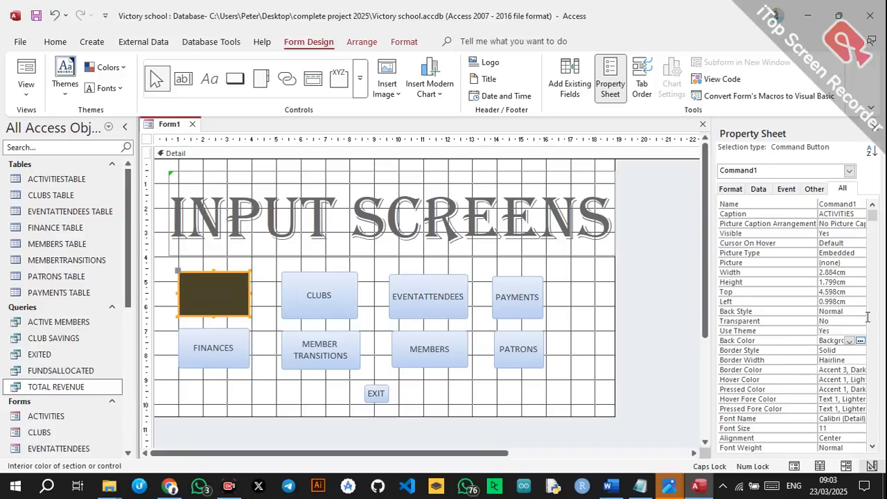
left_click_drag(873, 220, 872, 244)
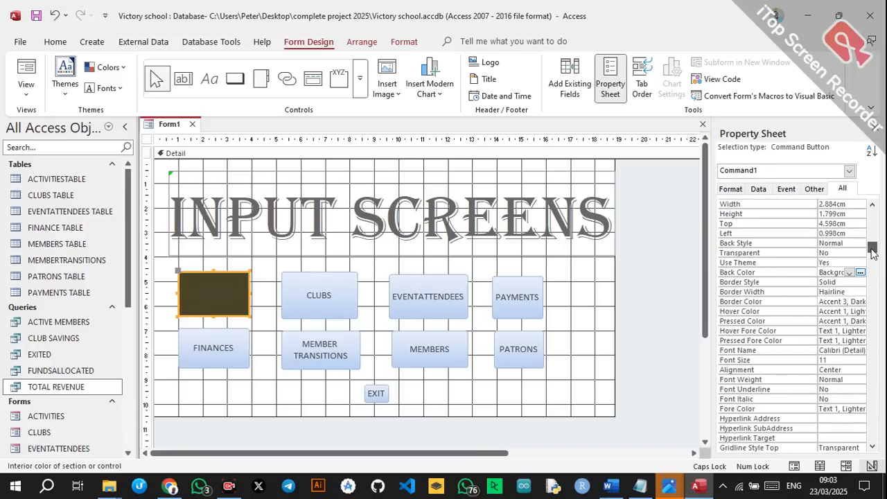
left_click(860, 409)
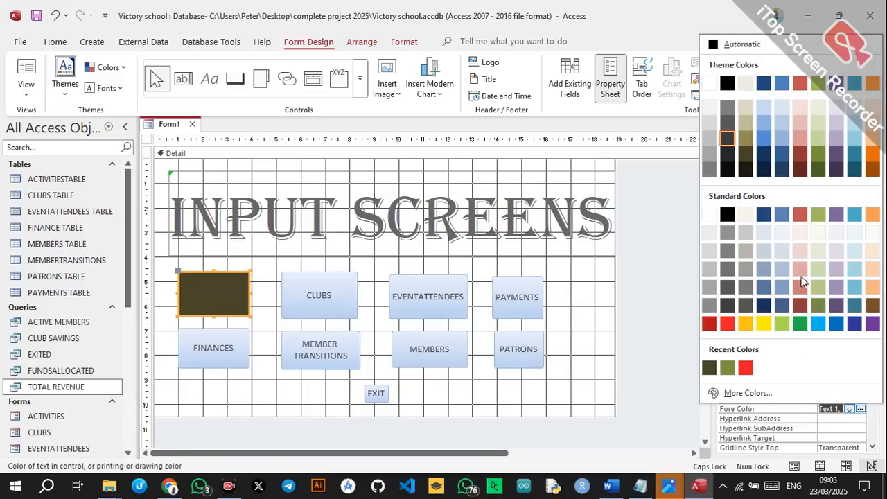
left_click(709, 214)
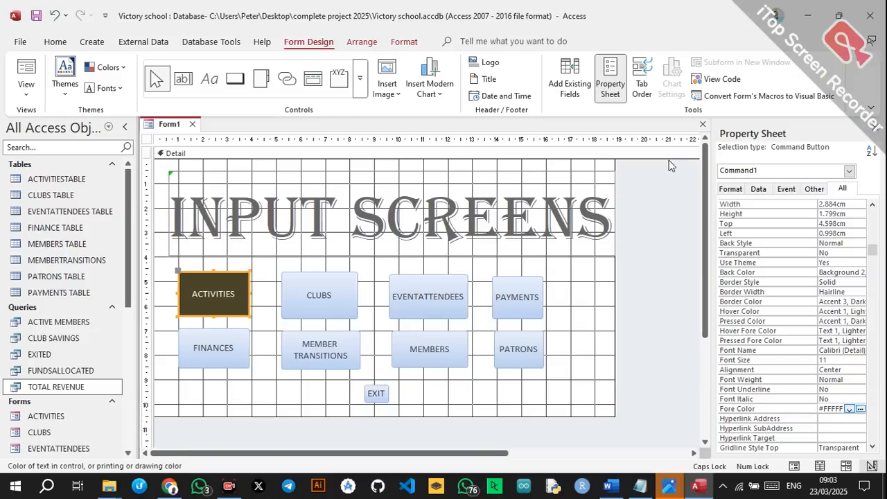
left_click(287, 300)
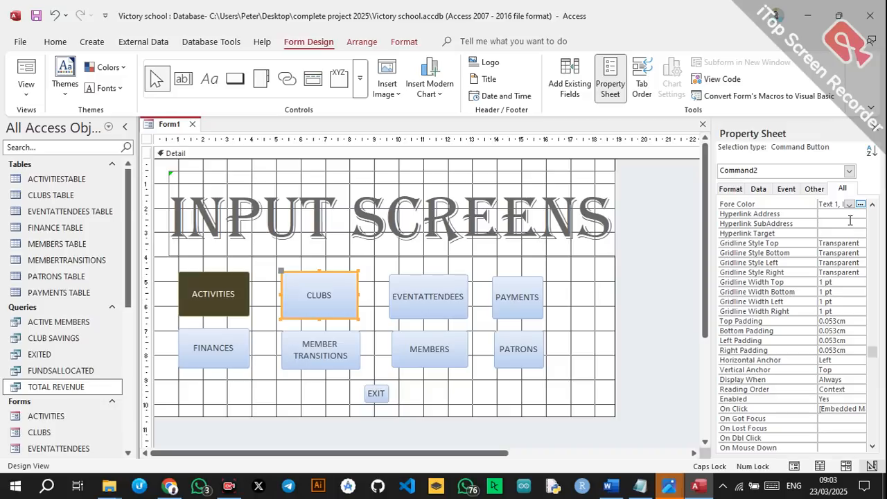
Set the CLUBS button's back colour to dark olive-brown and its fore colour to white.
left_click(872, 204)
left_click(873, 205)
left_click(873, 205)
left_click(873, 205)
left_click(873, 204)
left_click(873, 205)
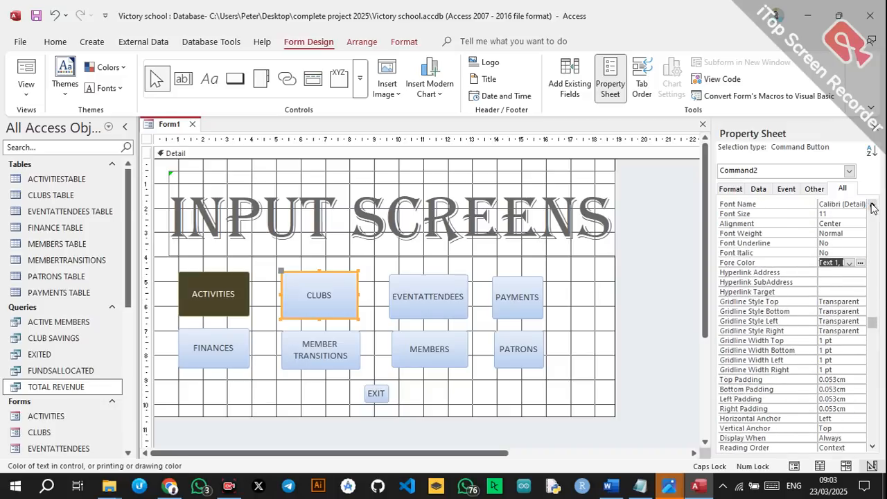
left_click(873, 205)
left_click(873, 204)
left_click(873, 204)
left_click(872, 204)
left_click(873, 204)
left_click(873, 205)
left_click(873, 205)
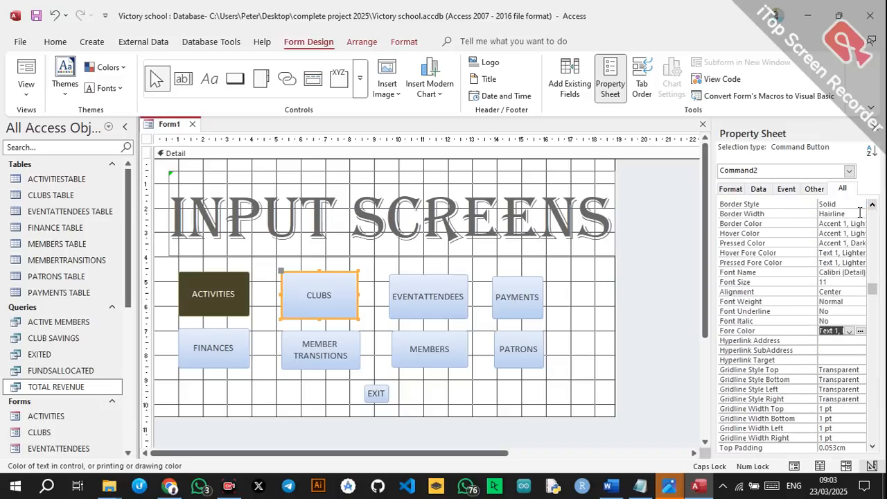
left_click(861, 223)
left_click(861, 224)
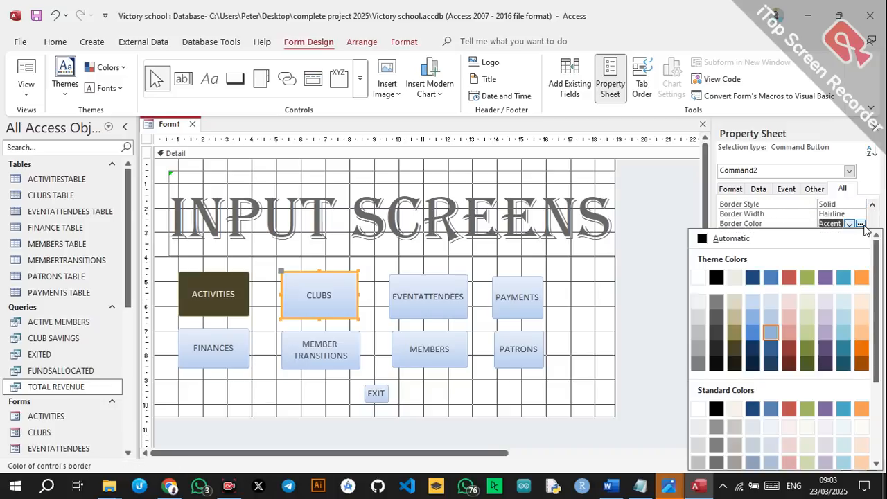
left_click(810, 206)
left_click(873, 204)
left_click(873, 204)
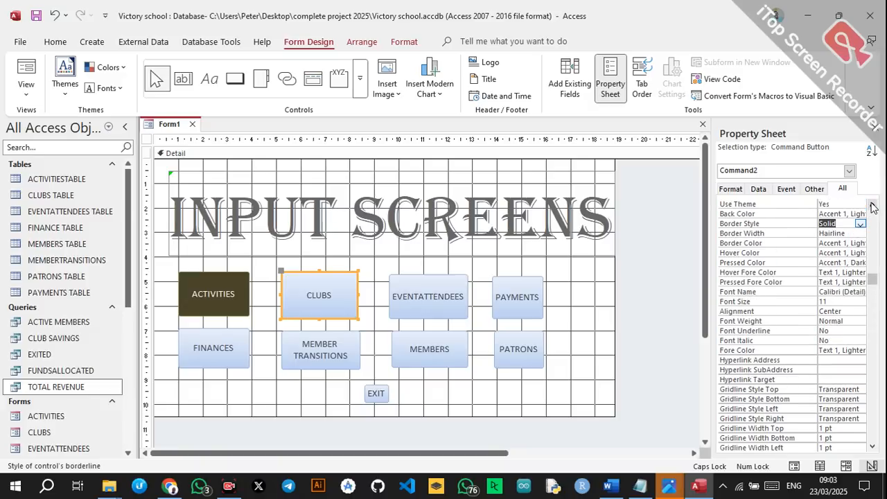
left_click(861, 213)
left_click(861, 213)
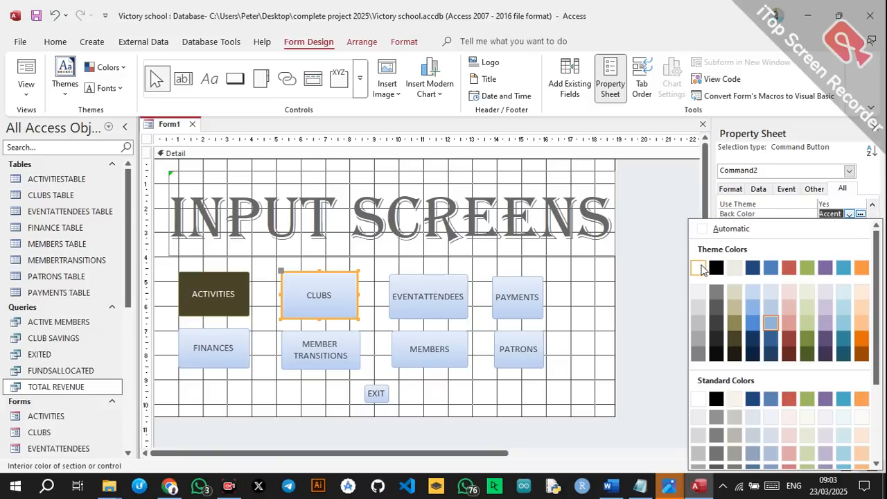
left_click(735, 332)
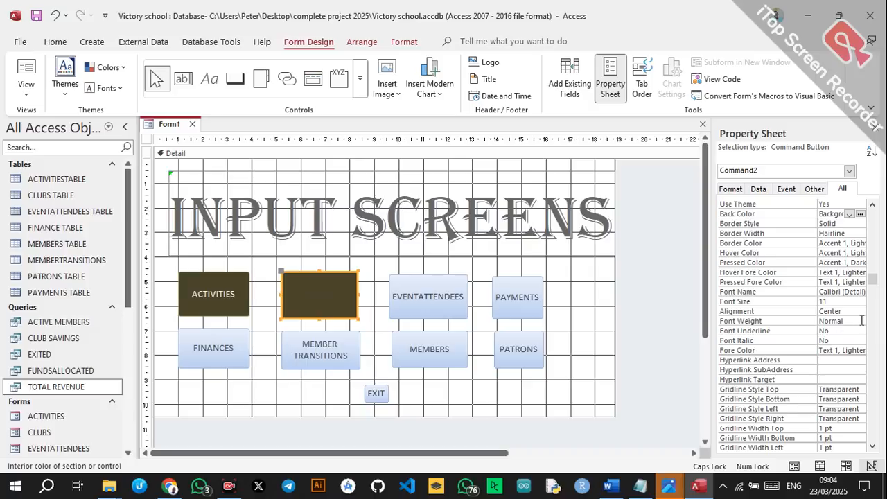
left_click(861, 352)
left_click(861, 351)
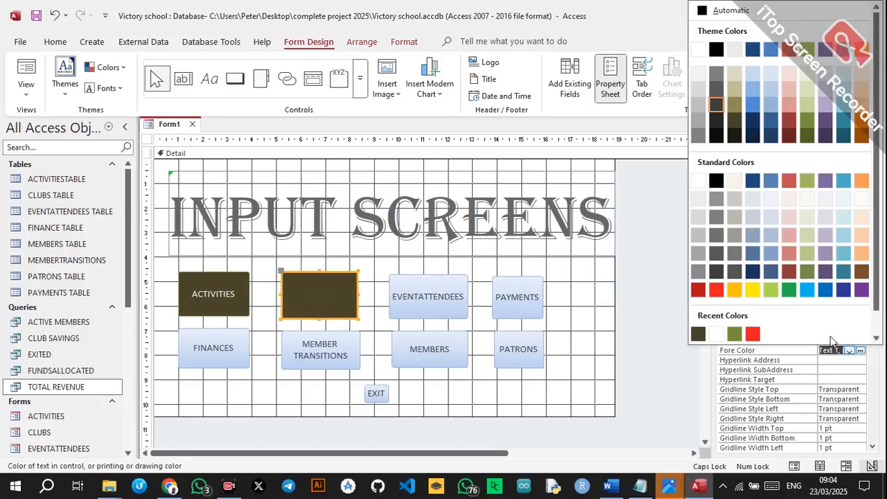
left_click(716, 337)
Give EVENTATTENDEES the same dark olive-brown background and white caption text.
left_click(444, 297)
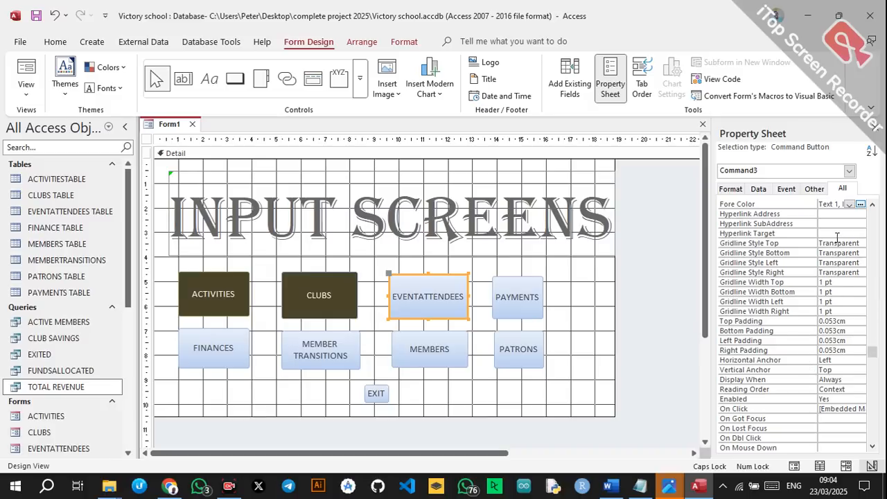
scroll(871, 214, "up", 4)
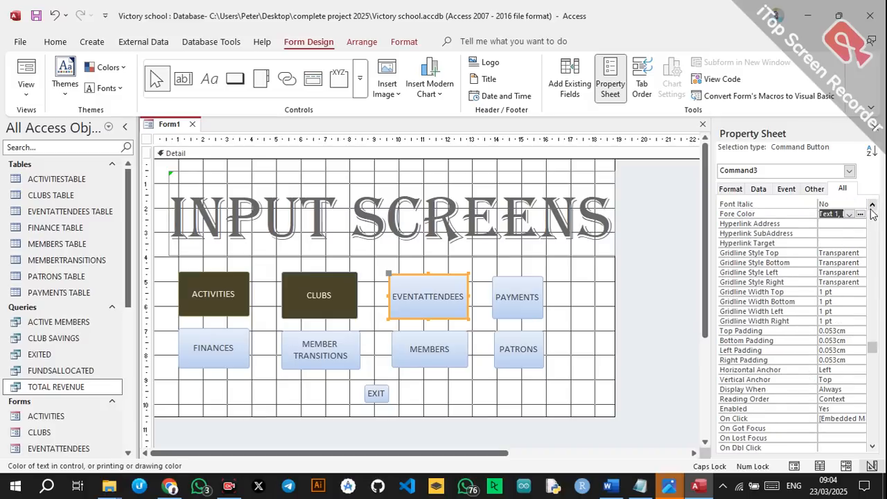
scroll(871, 215, "up", 3)
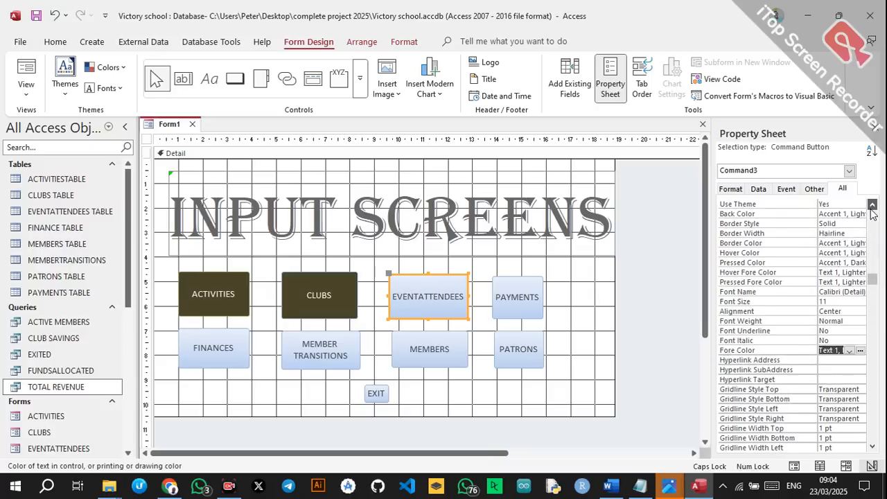
left_click(856, 222)
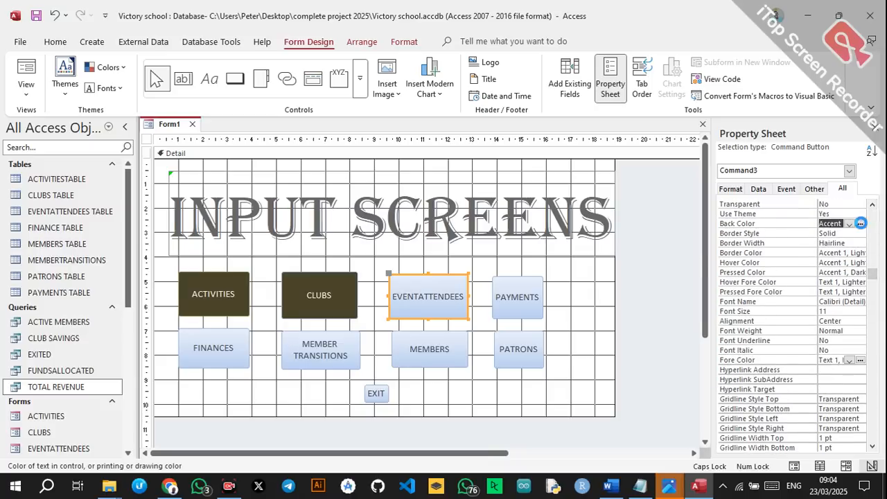
left_click(850, 224)
left_click(736, 352)
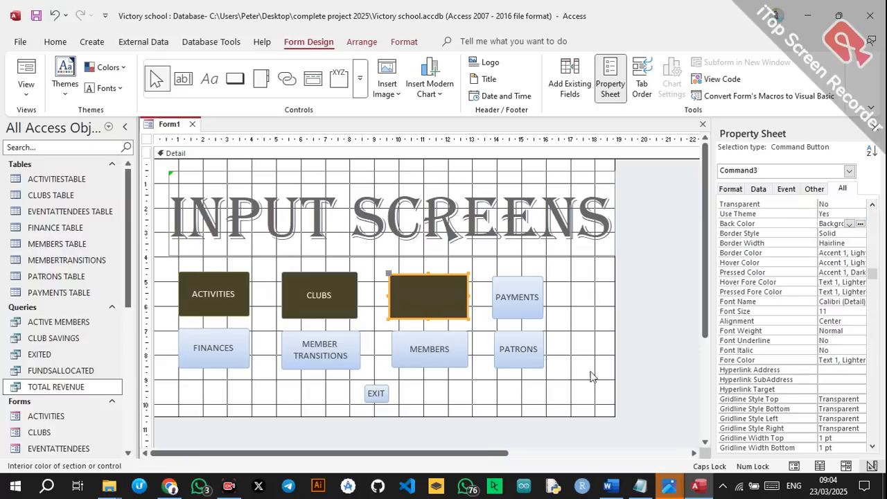
left_click(863, 361)
left_click(691, 53)
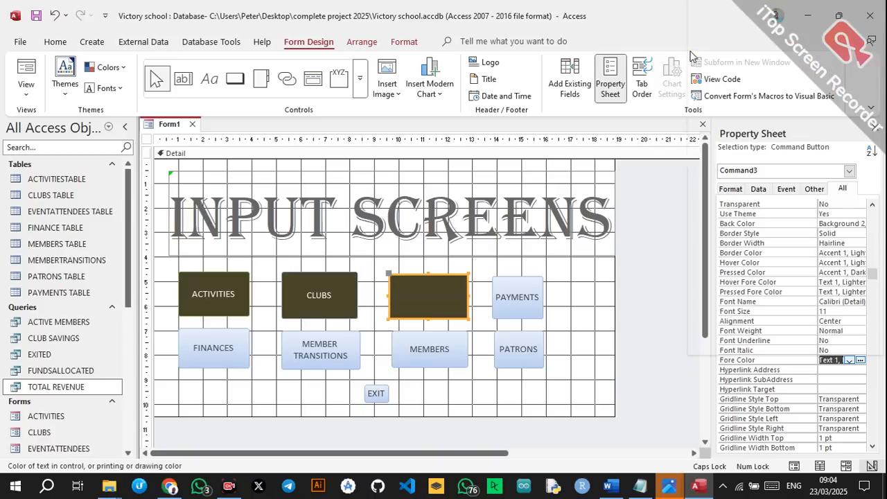
left_click(524, 314)
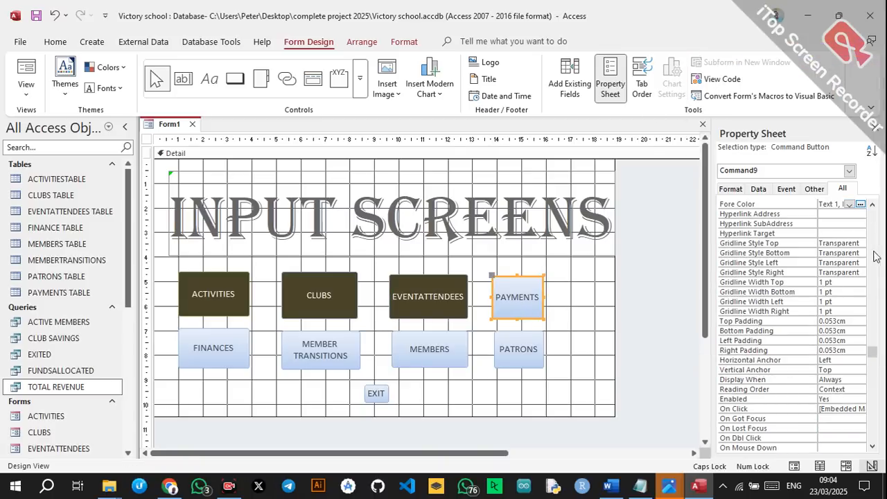
From the Home ribbon, give PAYMENTS a dark olive-brown fill and white text.
scroll(874, 215, "up", 8)
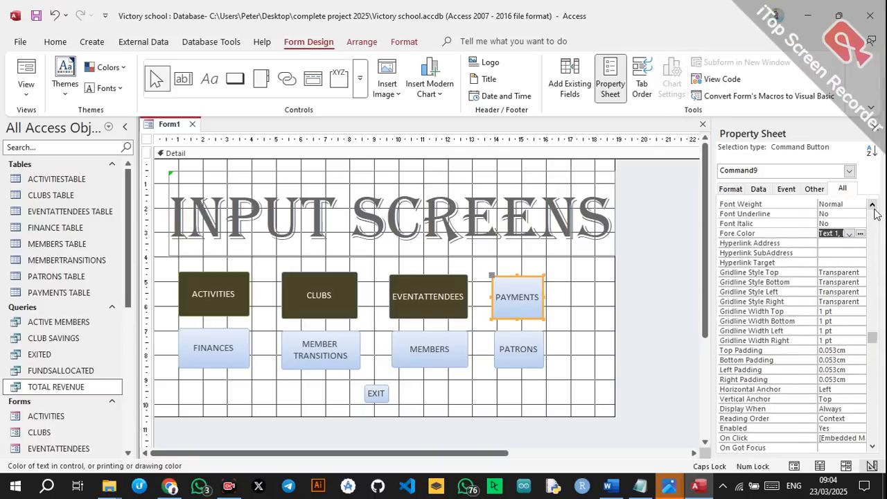
scroll(875, 215, "up", 3)
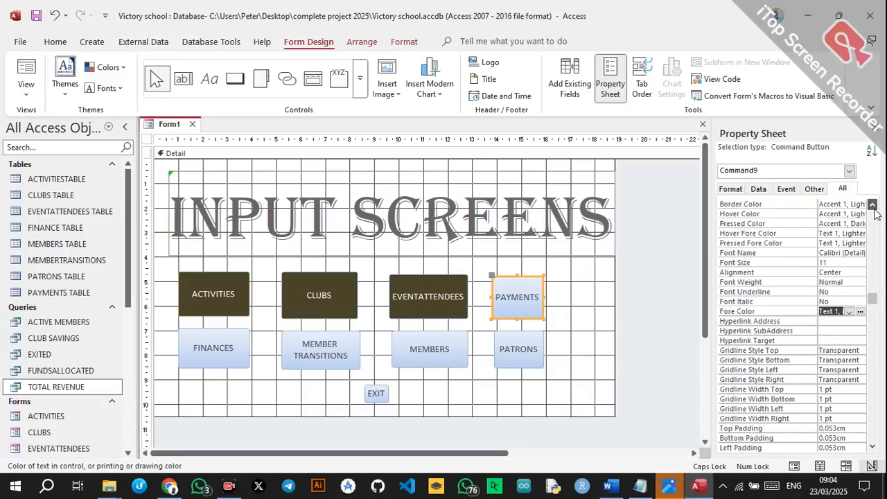
left_click(49, 44)
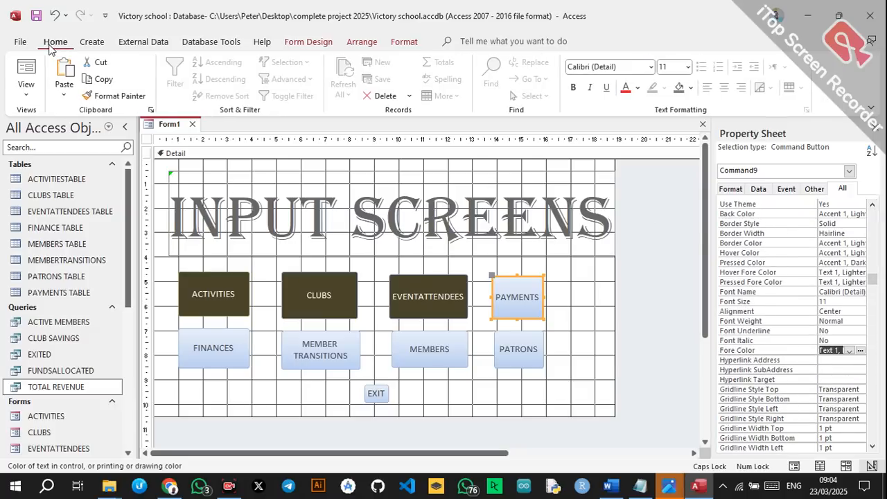
left_click(684, 93)
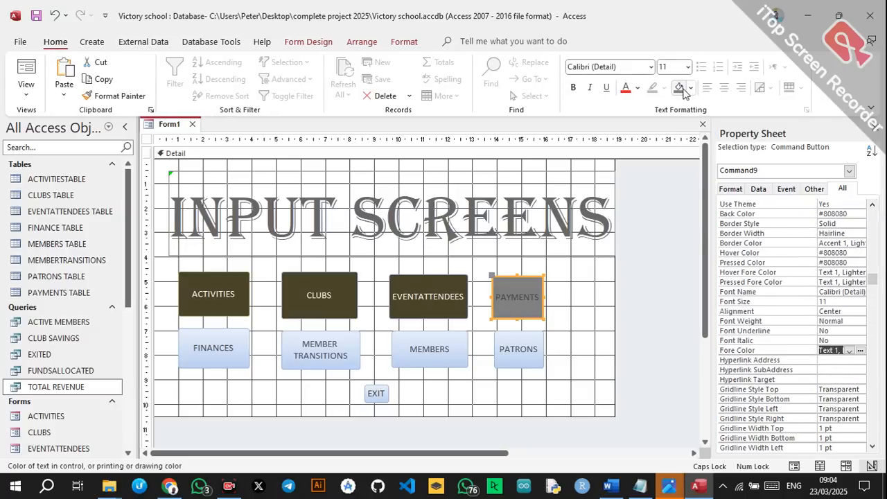
left_click(690, 89)
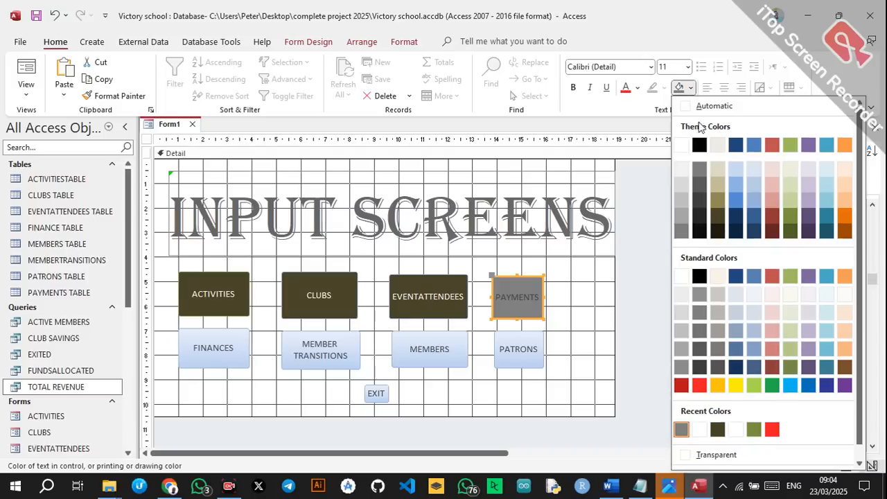
left_click(716, 217)
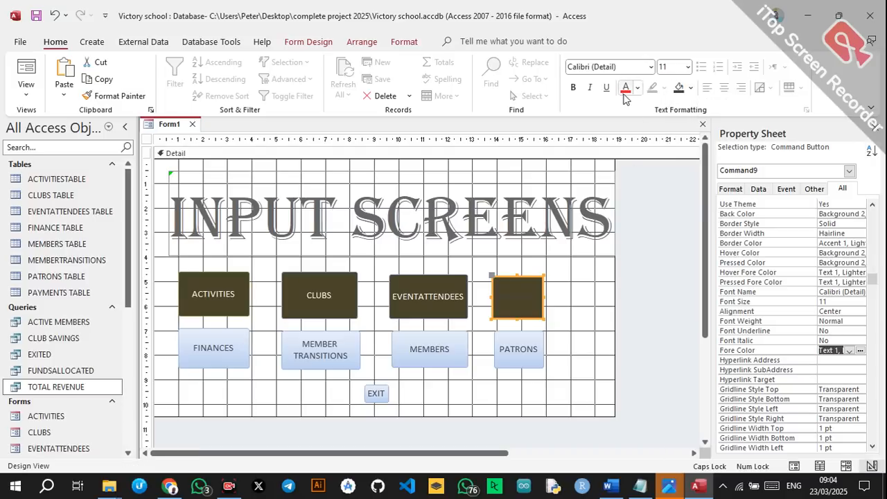
left_click(637, 88)
left_click(629, 143)
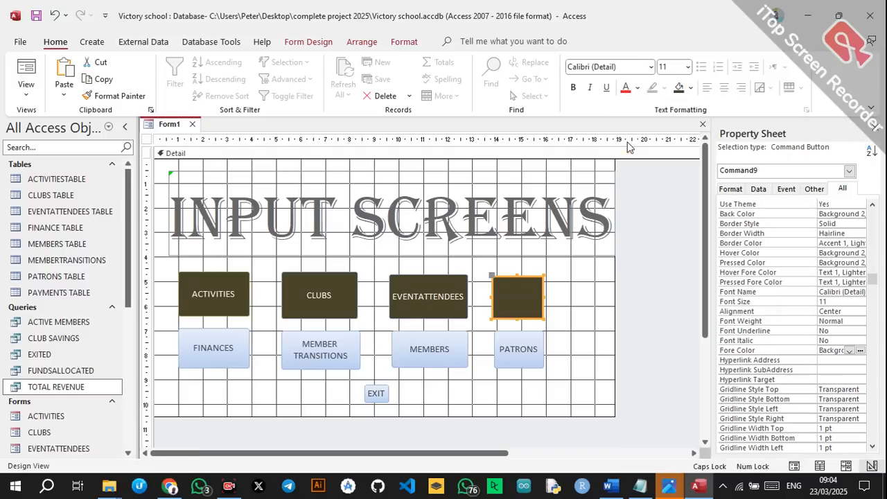
Apply dark olive fill and white text to FINANCES, MEMBER TRANSITIONS, MEMBERS and PATRONS.
left_click(222, 355)
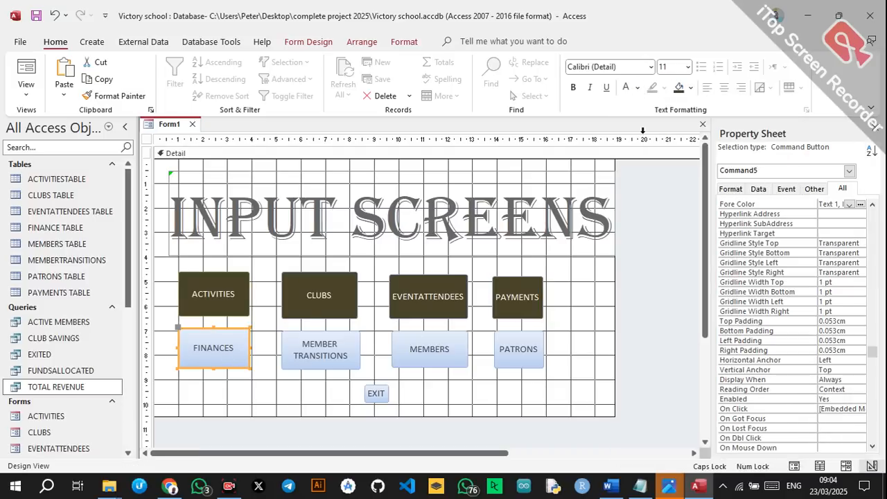
left_click(679, 87)
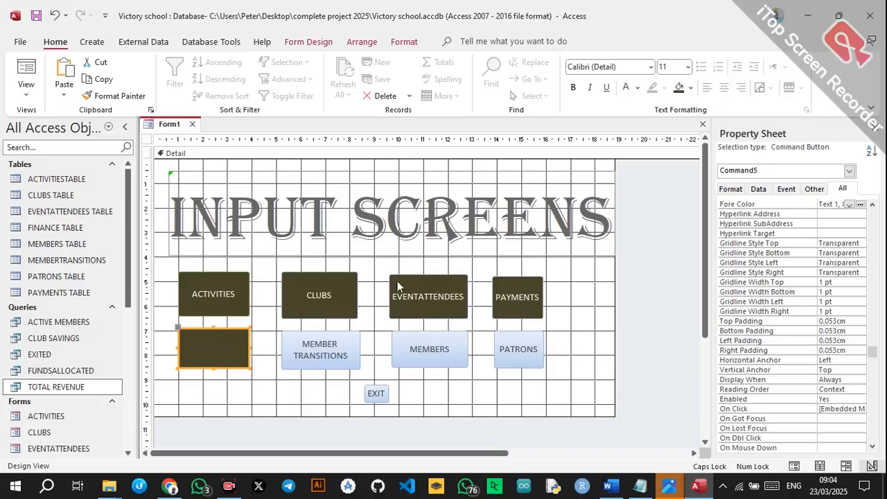
left_click(626, 87)
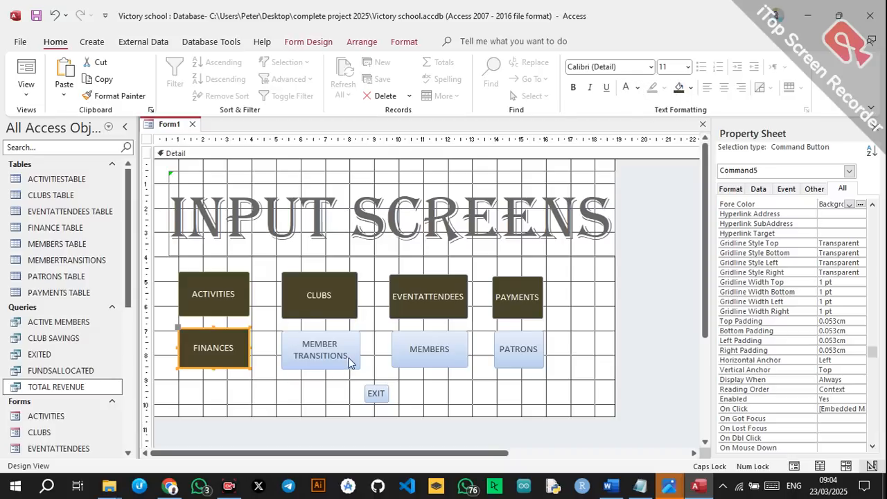
left_click(350, 361)
left_click(678, 87)
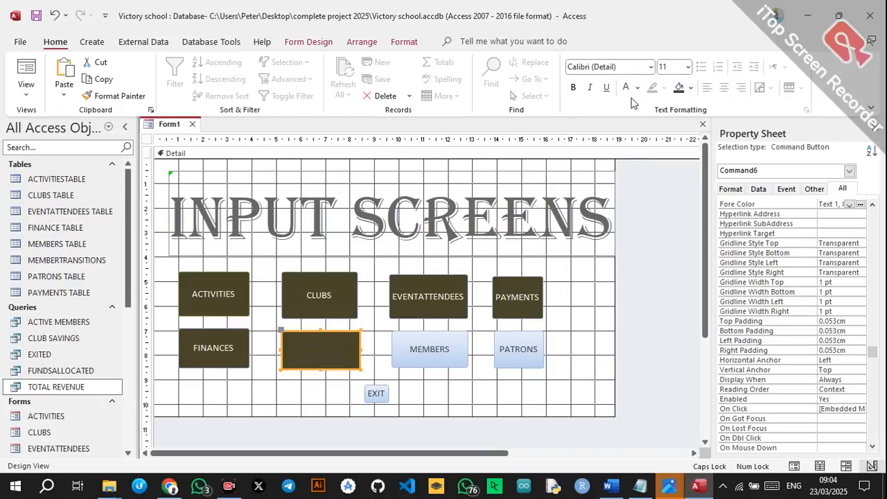
left_click(626, 88)
left_click(450, 342)
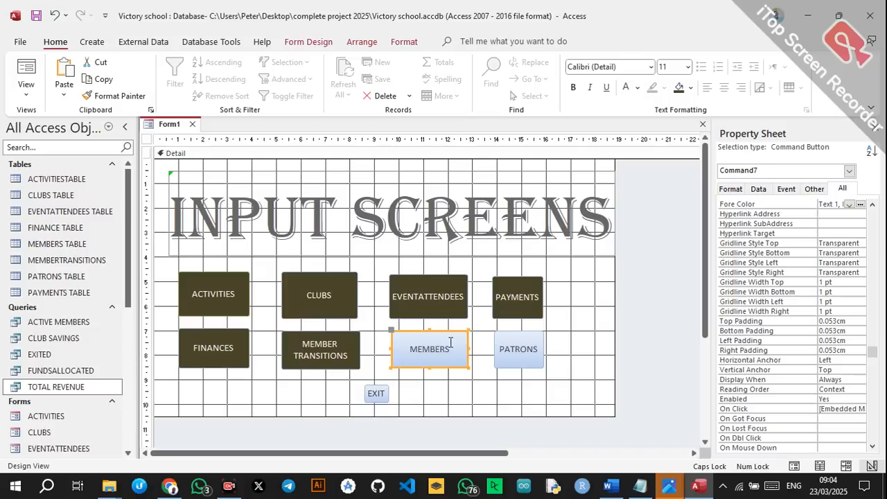
left_click(678, 87)
left_click(626, 88)
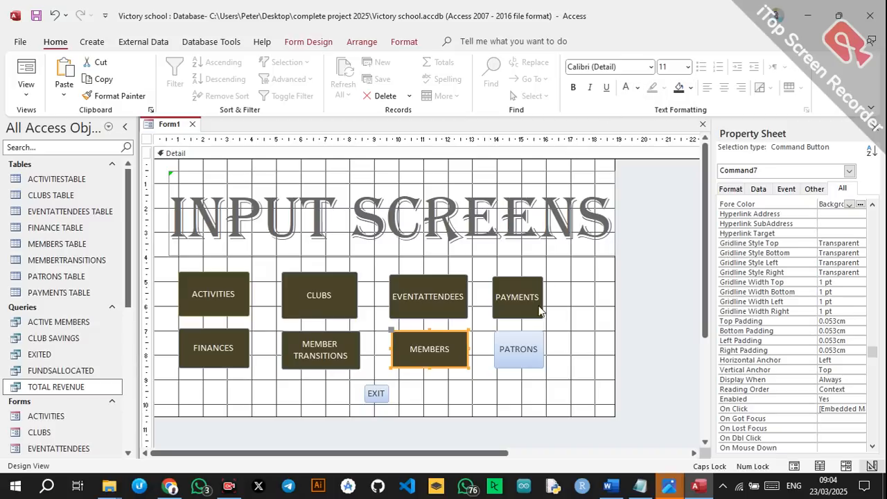
left_click(532, 337)
left_click(678, 87)
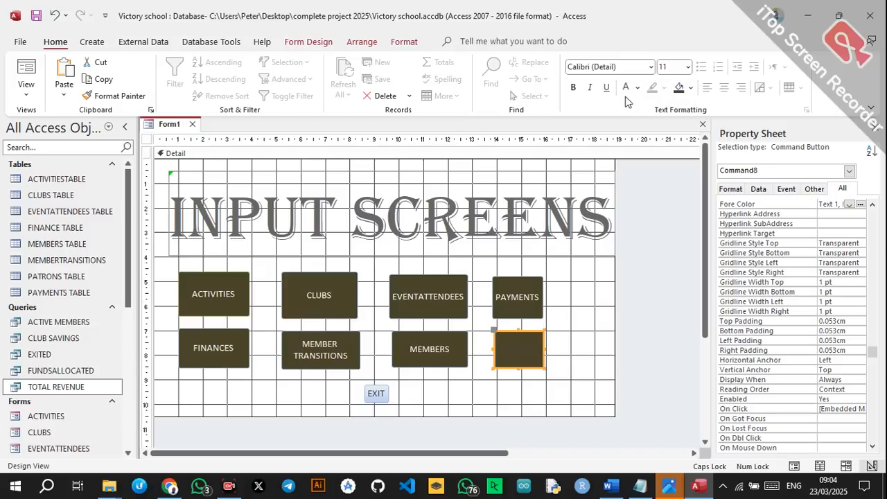
left_click(626, 87)
Give the EXIT button a red background.
left_click(382, 393)
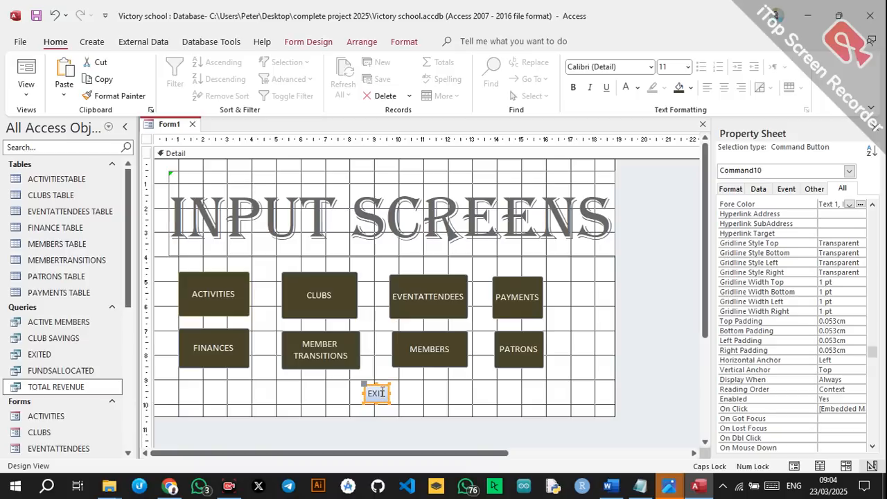
left_click(689, 88)
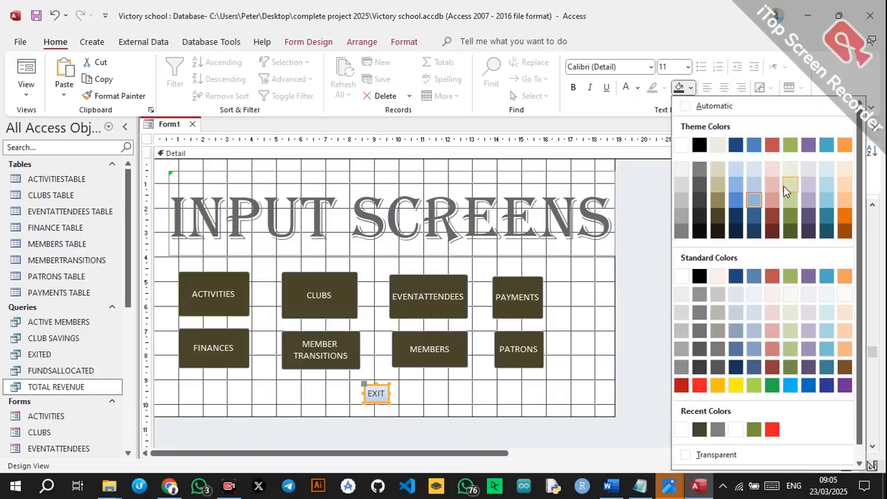
left_click(700, 385)
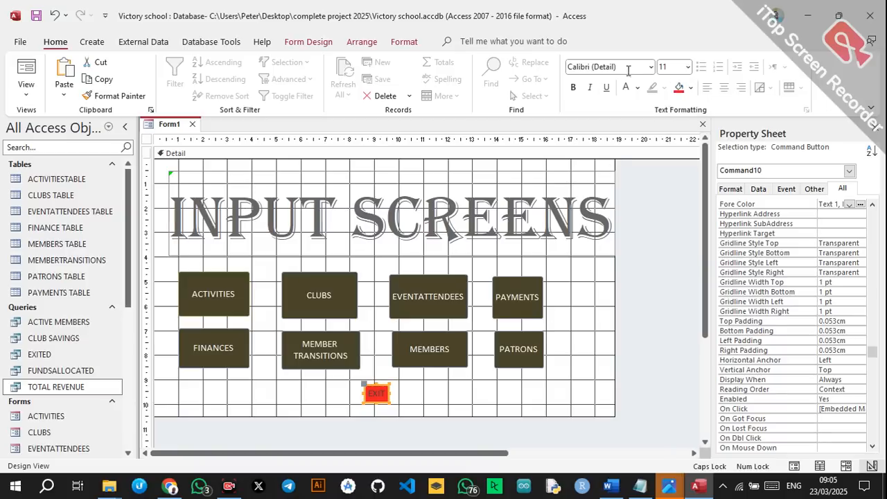
left_click(417, 400)
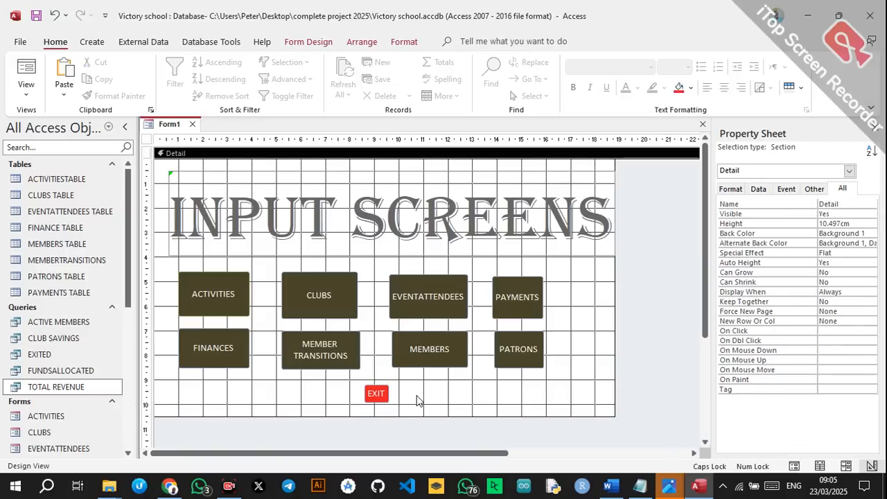
Try black, light grey and white fills on the INPUT SCREENS title, then set it Transparent.
left_click(372, 244)
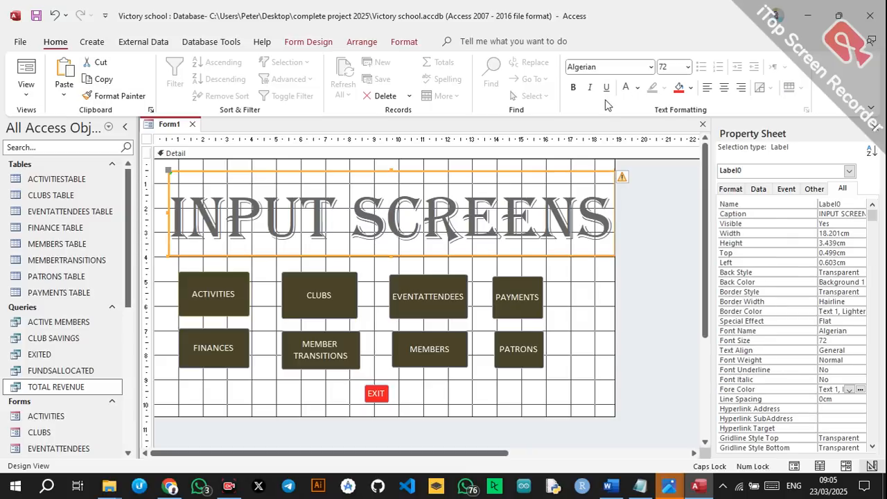
left_click(689, 91)
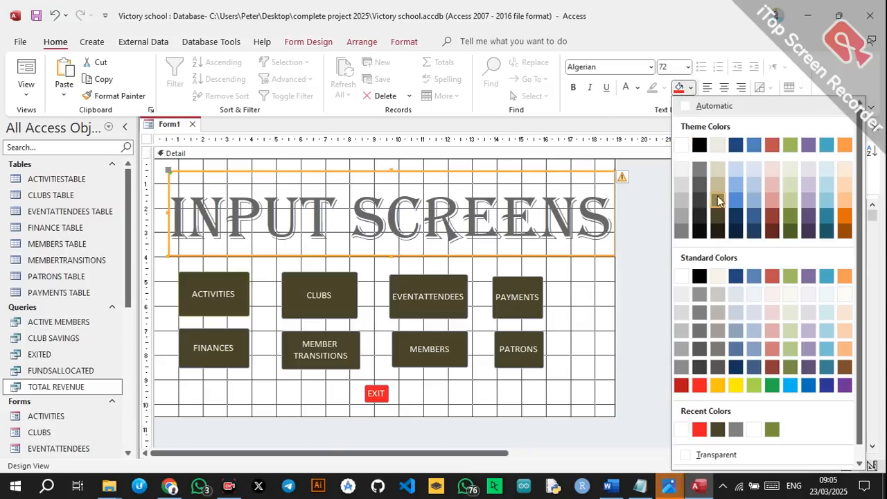
left_click(700, 144)
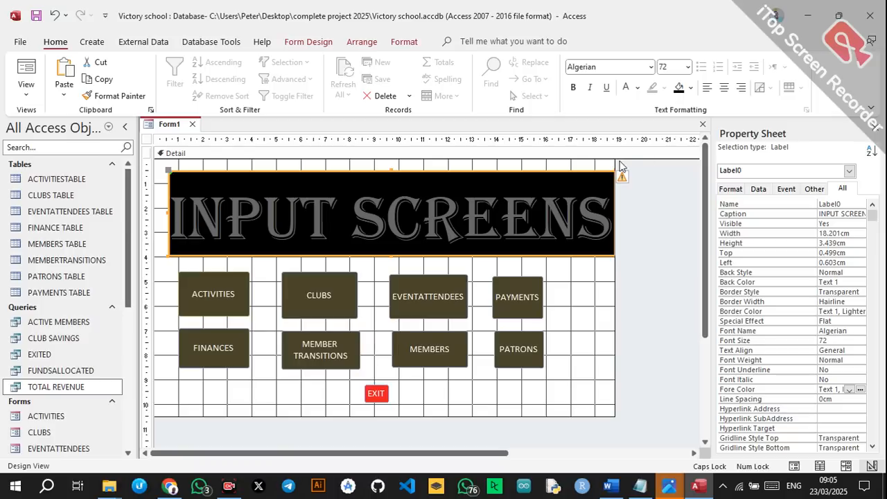
left_click(690, 89)
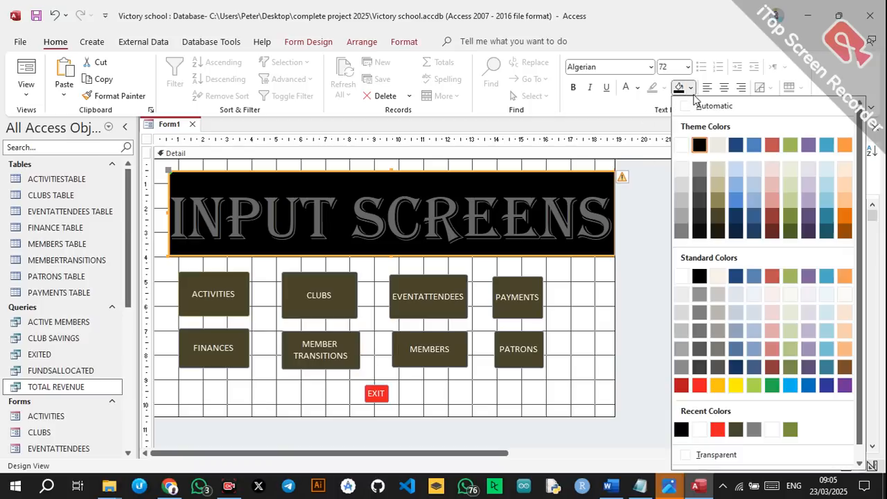
left_click(681, 323)
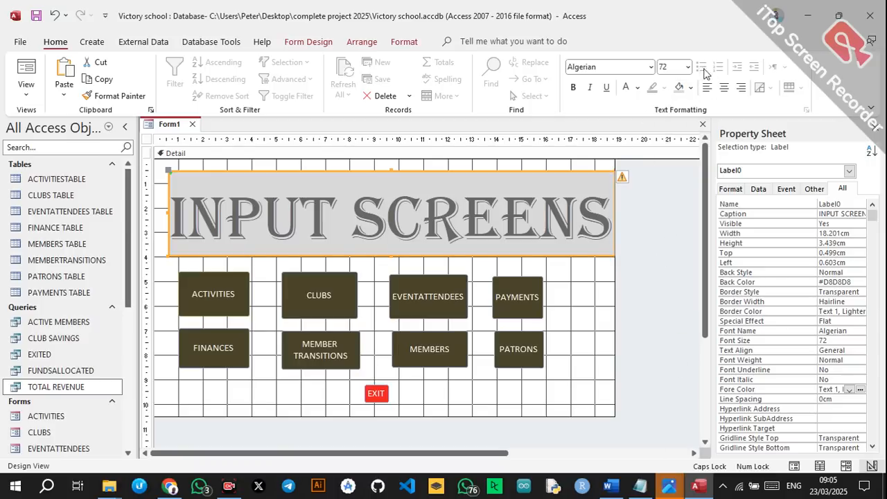
left_click(690, 89)
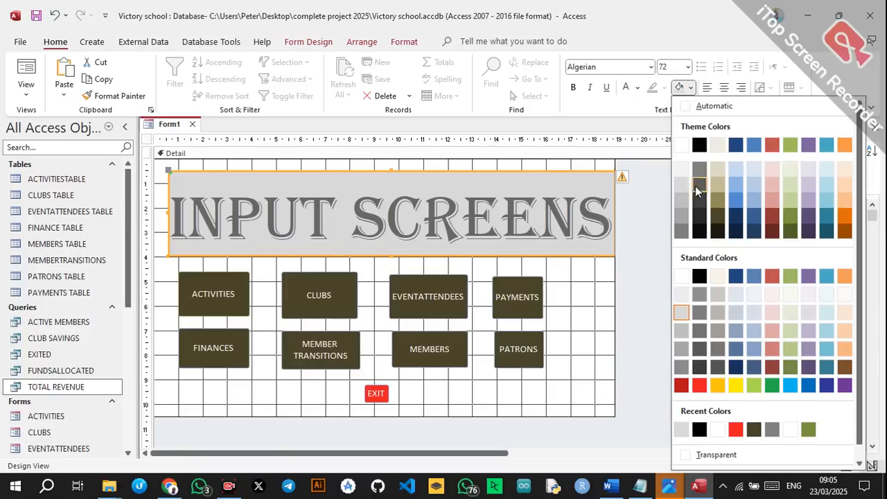
left_click(680, 148)
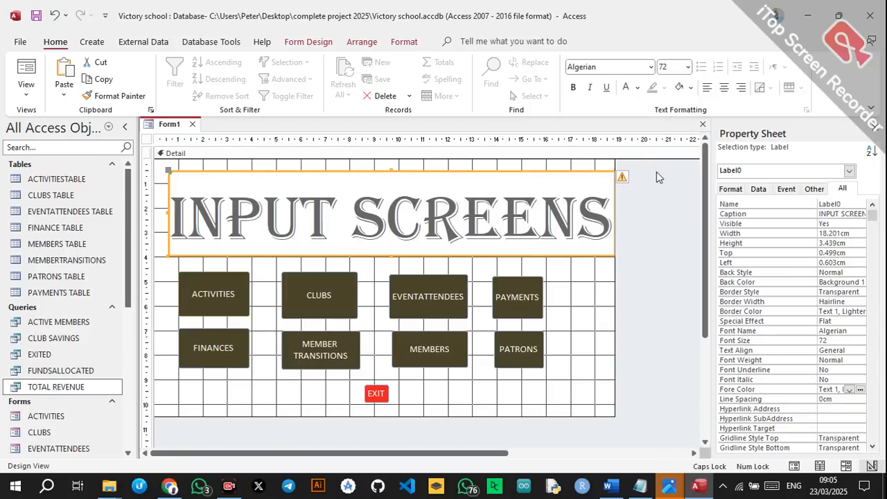
left_click(691, 88)
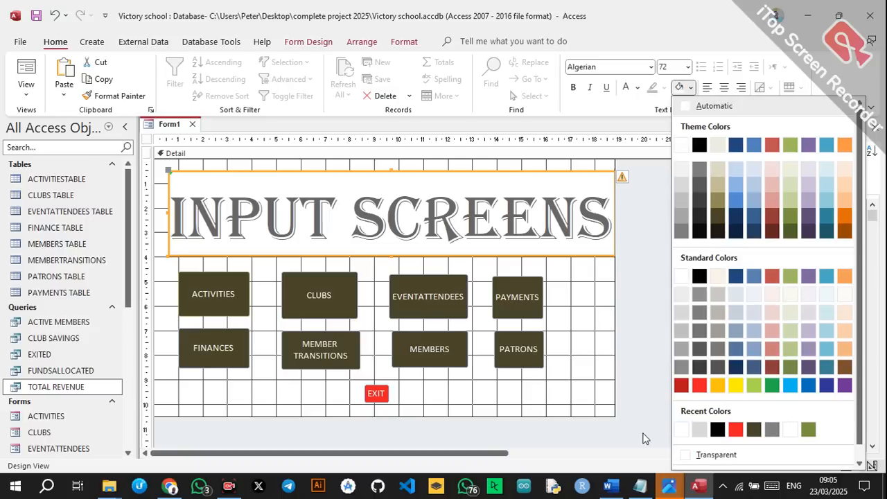
left_click(691, 457)
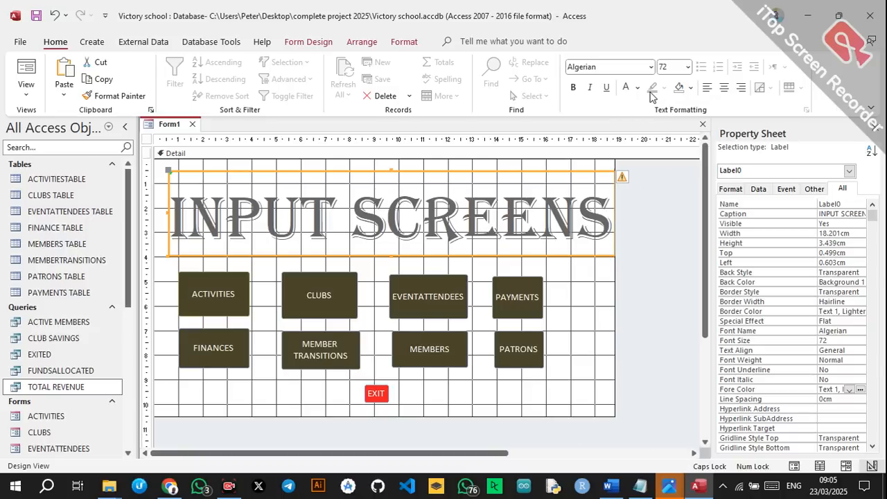
Set the INPUT SCREENS title's font colour to black.
left_click(626, 87)
left_click(637, 88)
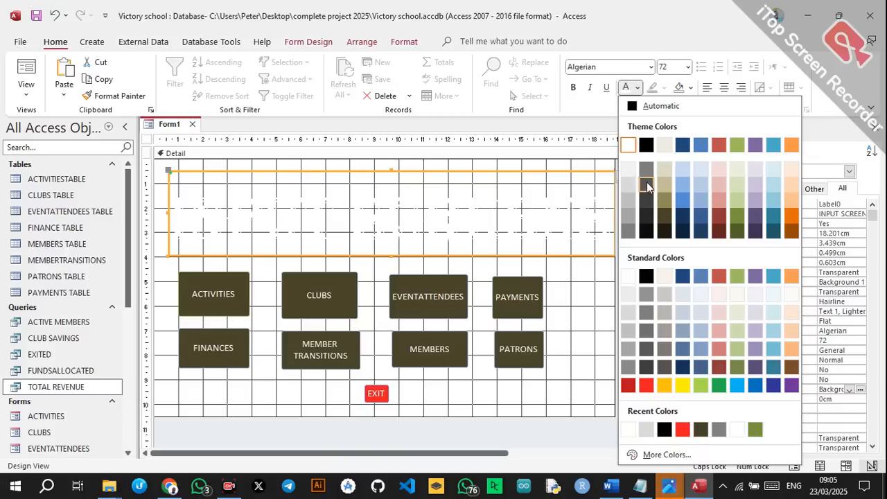
left_click(647, 145)
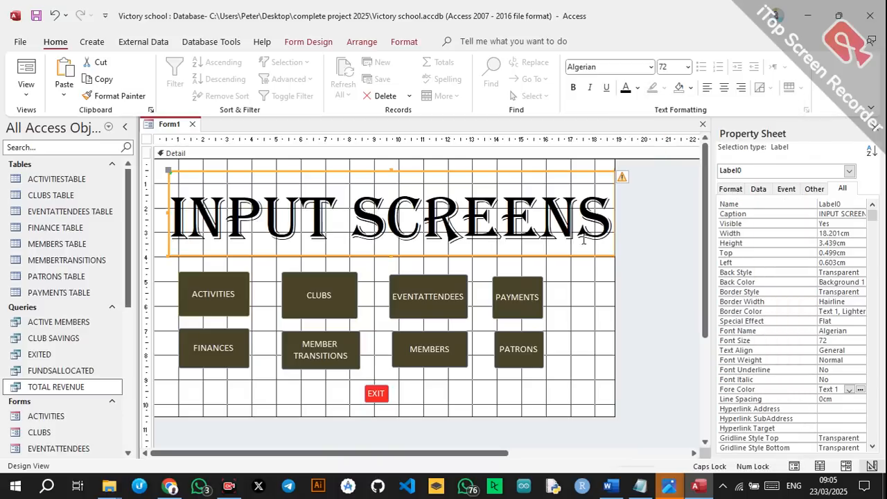
left_click(634, 244)
left_click(550, 229)
left_click(599, 287)
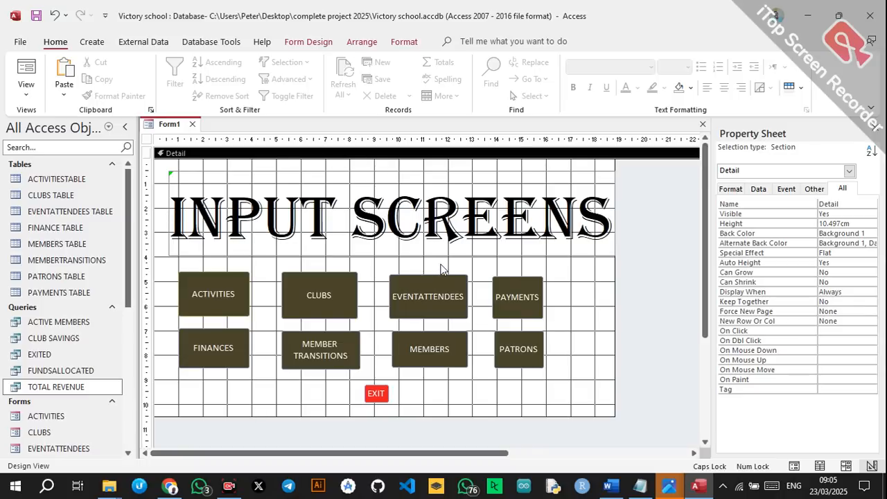
Save the form with Ctrl+S under the name INPUT SCREENS, then close its tab.
key("ctrl+s")
type("INPUT SCRE")
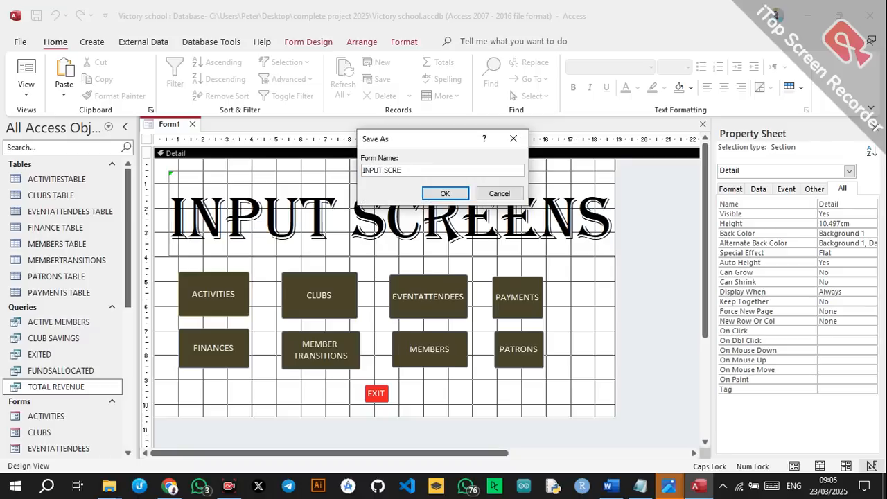
type("ENS")
left_click(445, 194)
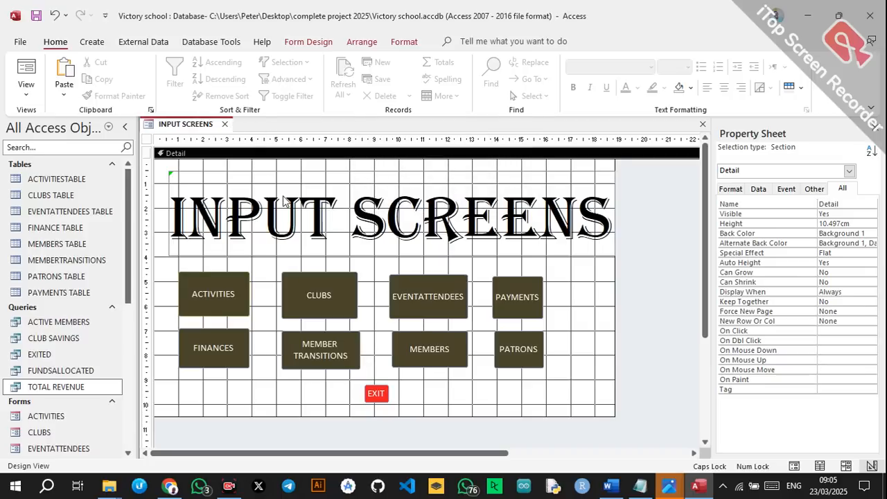
left_click(225, 124)
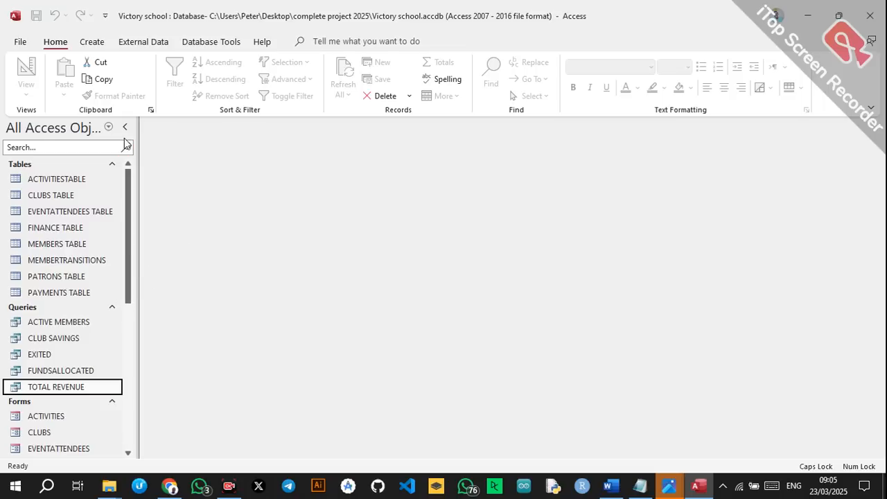
Create a new blank form in Design view and draw a REPORTS label near the top.
left_click(94, 43)
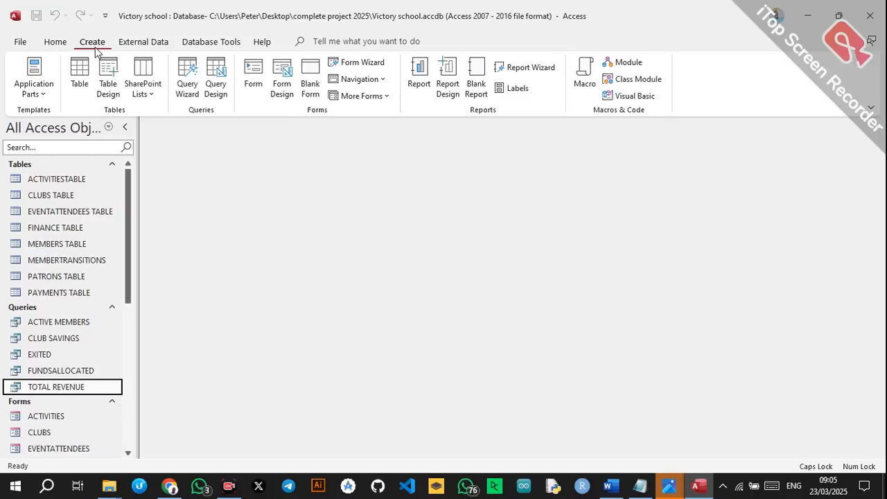
left_click(282, 78)
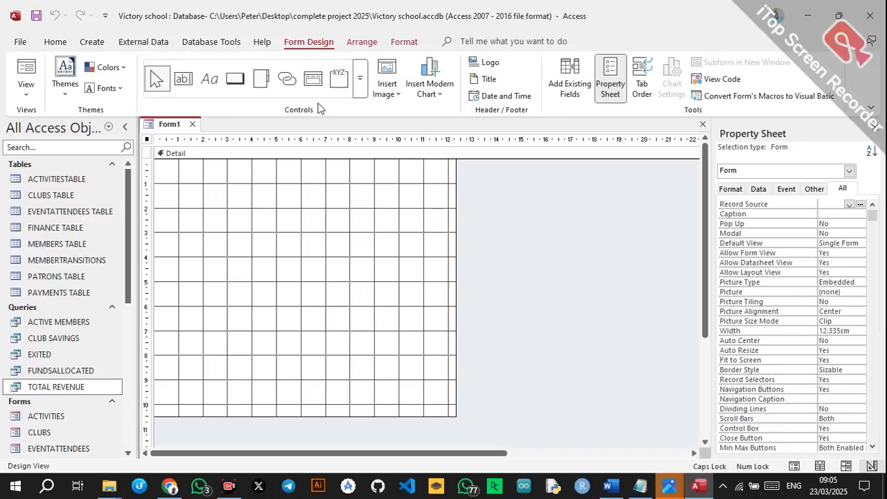
left_click(210, 79)
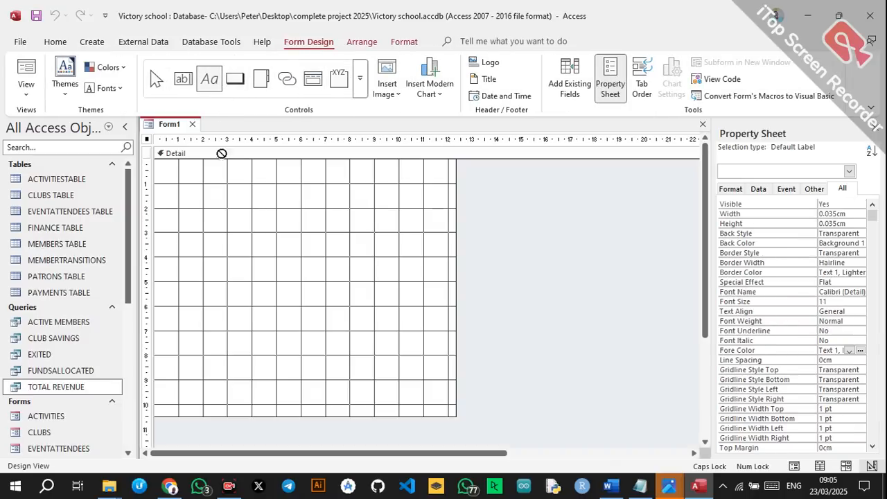
left_click_drag(201, 173, 475, 204)
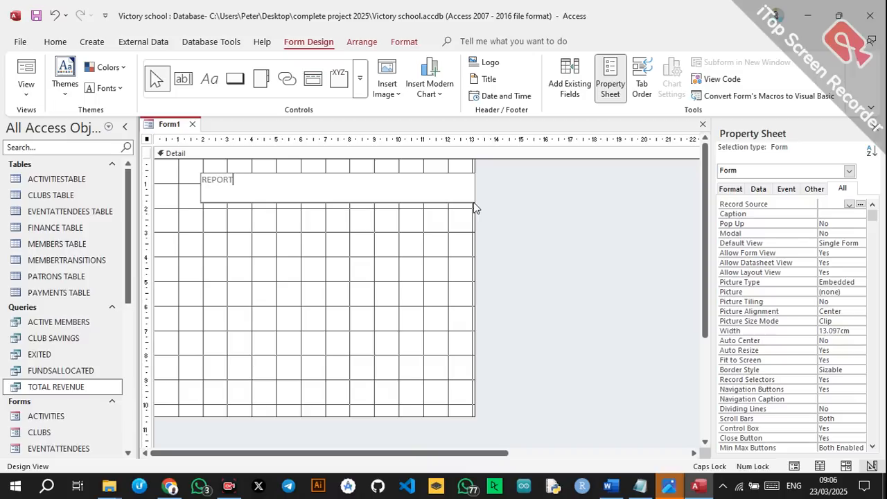
left_click(393, 207)
left_click(333, 189)
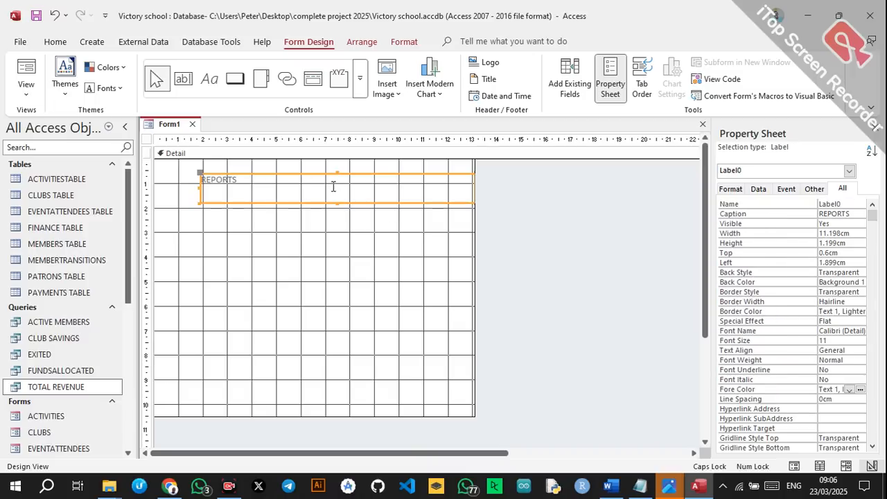
Set the REPORTS label to Algerian, size 48, and stretch it taller to fit.
left_click(55, 43)
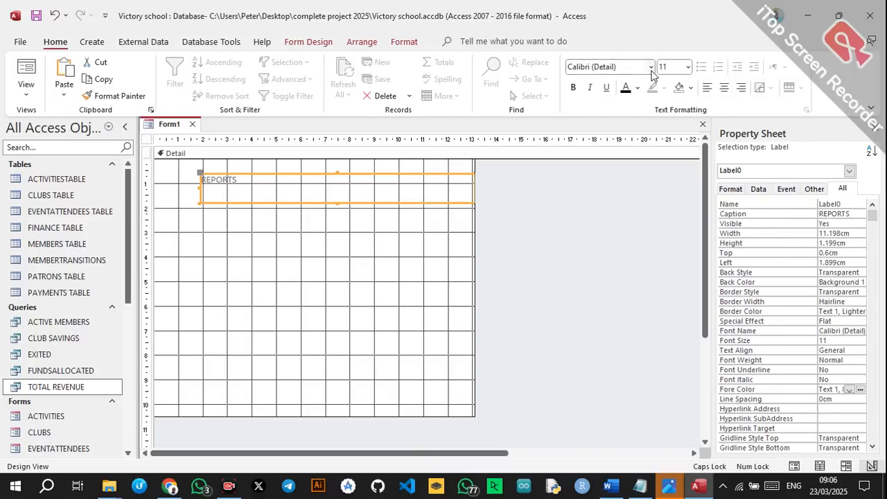
left_click(650, 67)
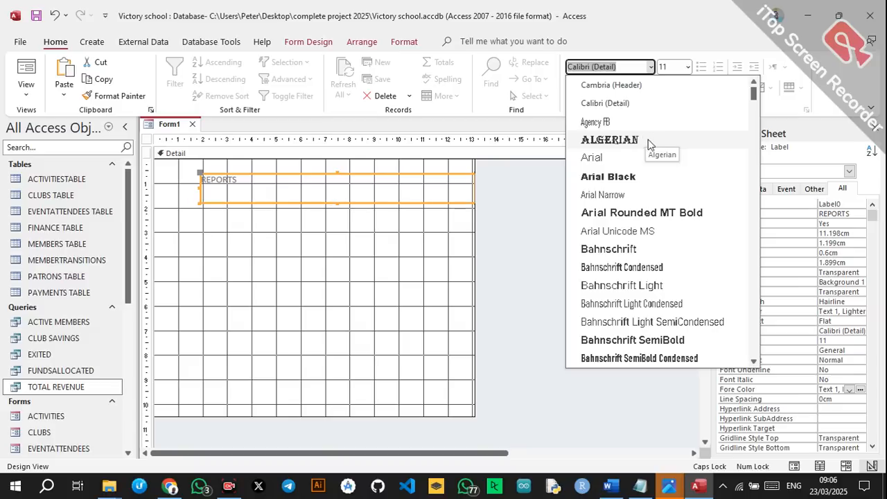
left_click(613, 140)
left_click(688, 66)
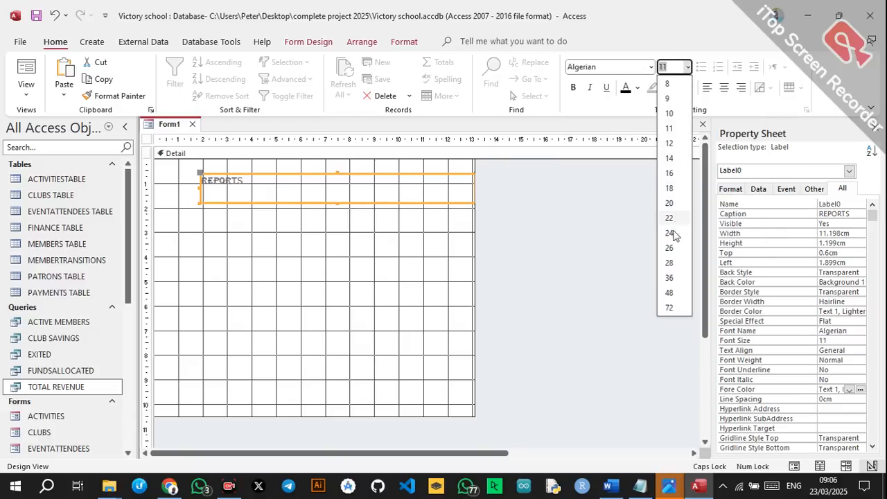
left_click(669, 293)
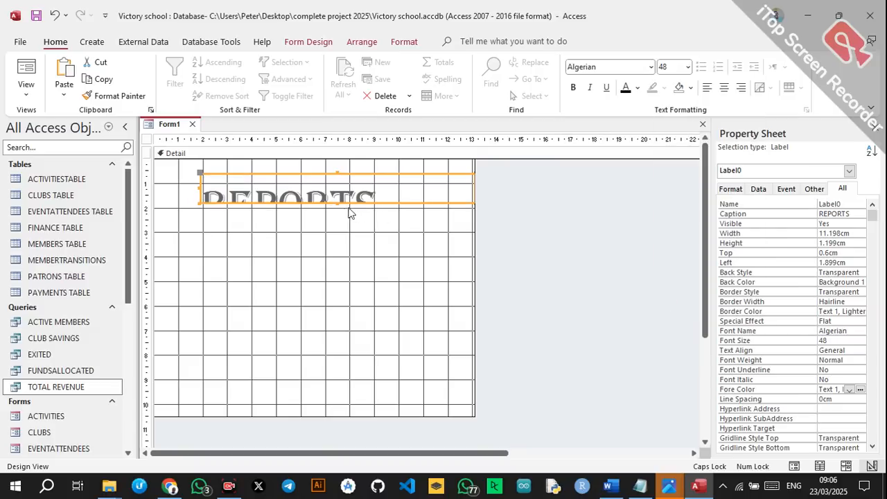
left_click_drag(337, 206, 339, 234)
left_click(314, 284)
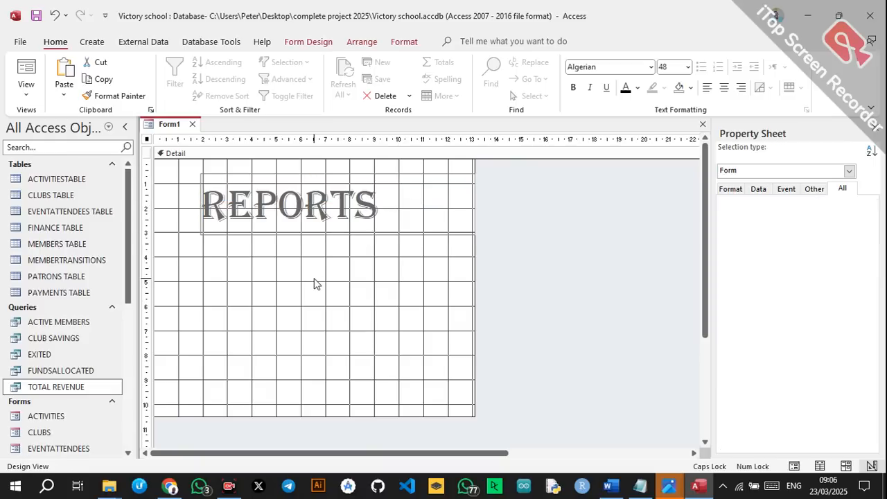
left_click(295, 42)
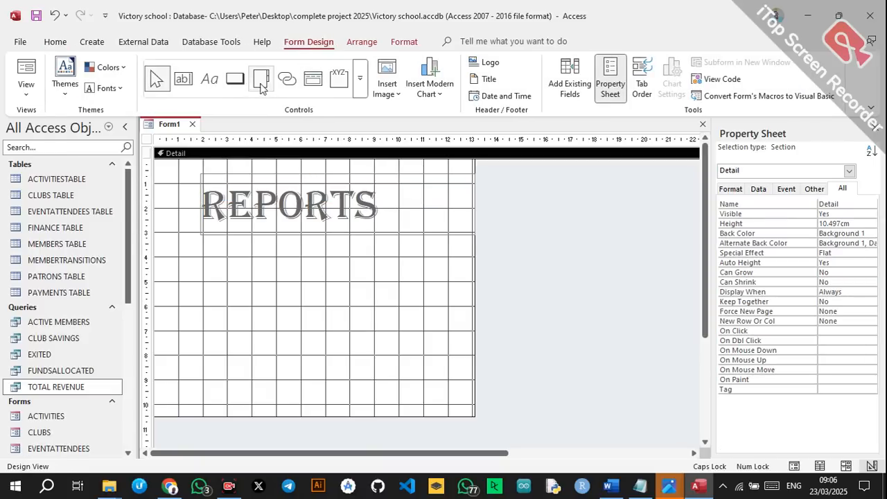
Draw a Report Operations > Open Report button for ACTIVE MEMBERS, captioned ACTIVE MEMBERS, below the heading.
left_click(235, 78)
left_click_drag(180, 251, 291, 281)
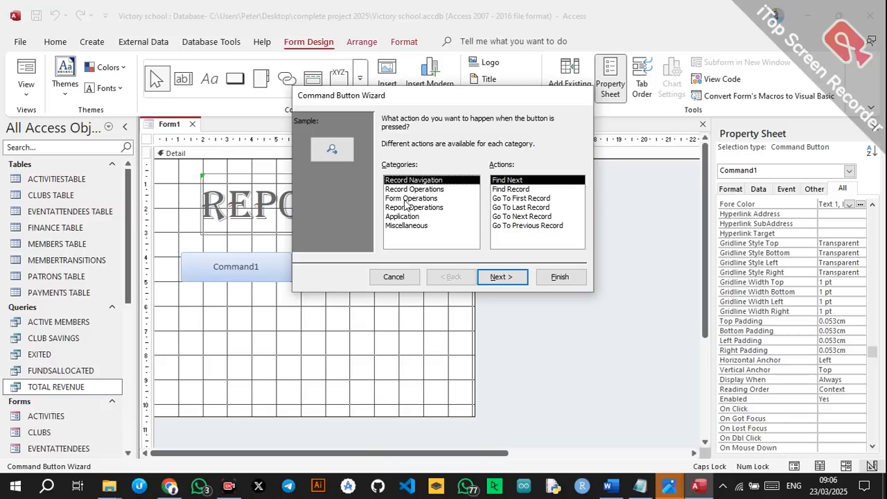
left_click(409, 207)
left_click(515, 190)
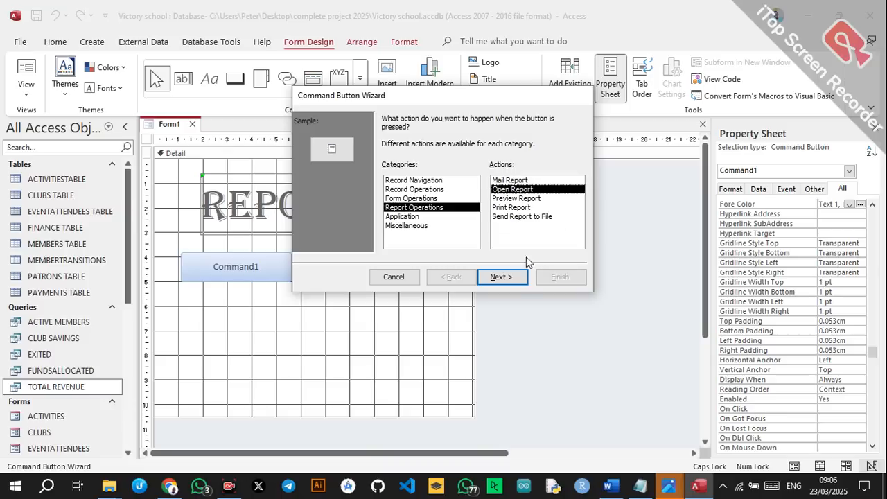
left_click(512, 279)
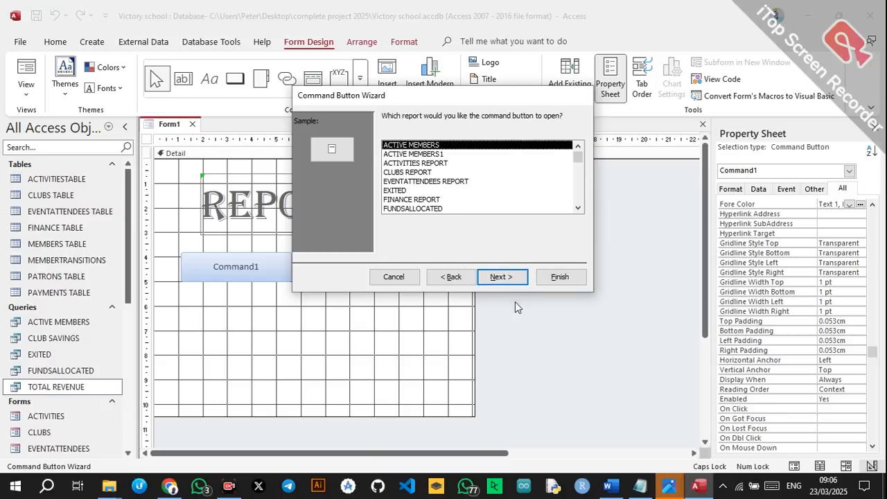
left_click(502, 277)
left_click(470, 171)
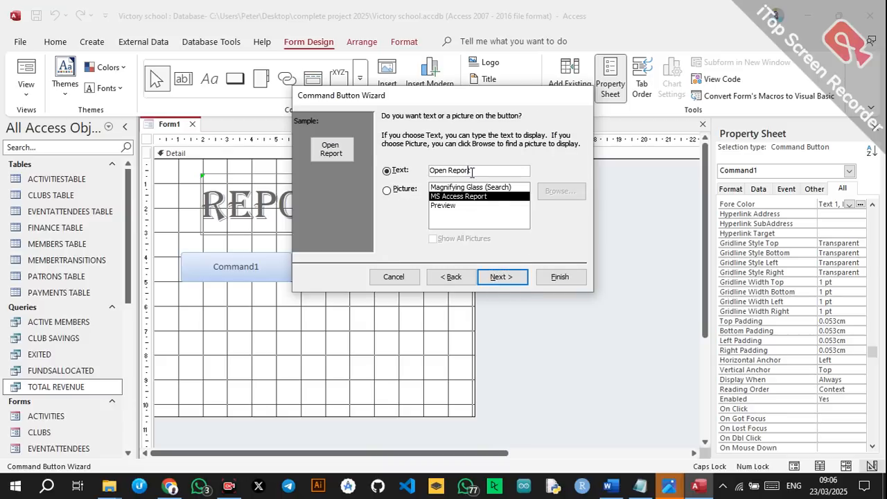
left_click(390, 172)
type("AC")
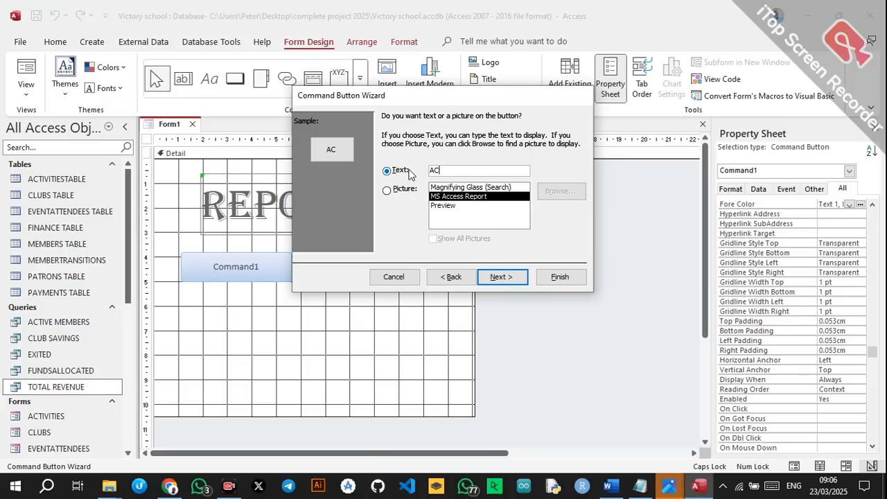
type("TIVE MEMBERS")
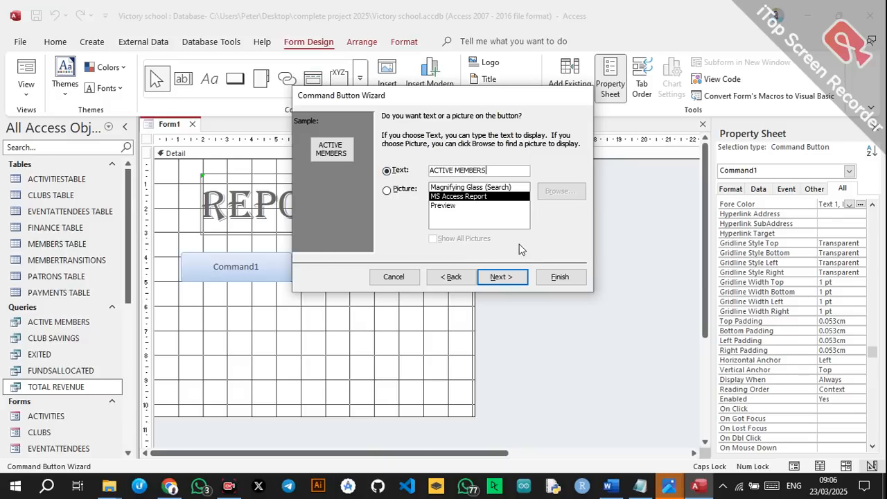
left_click(504, 276)
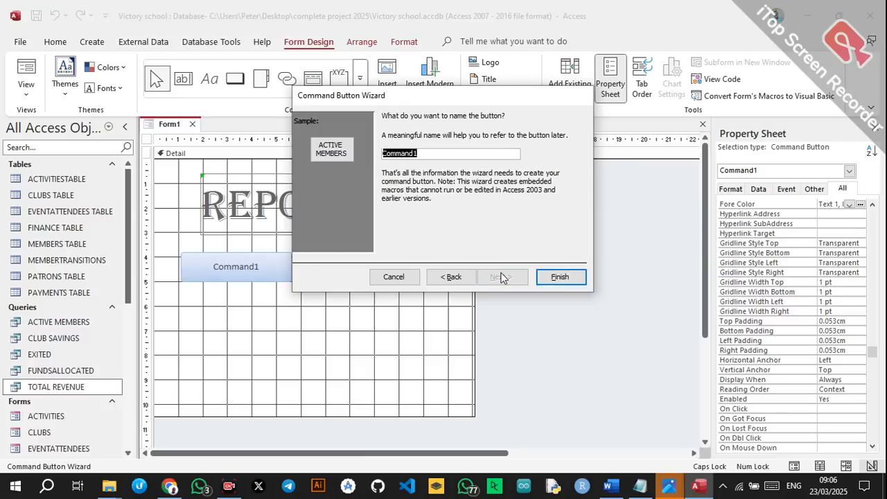
left_click(544, 277)
left_click(234, 77)
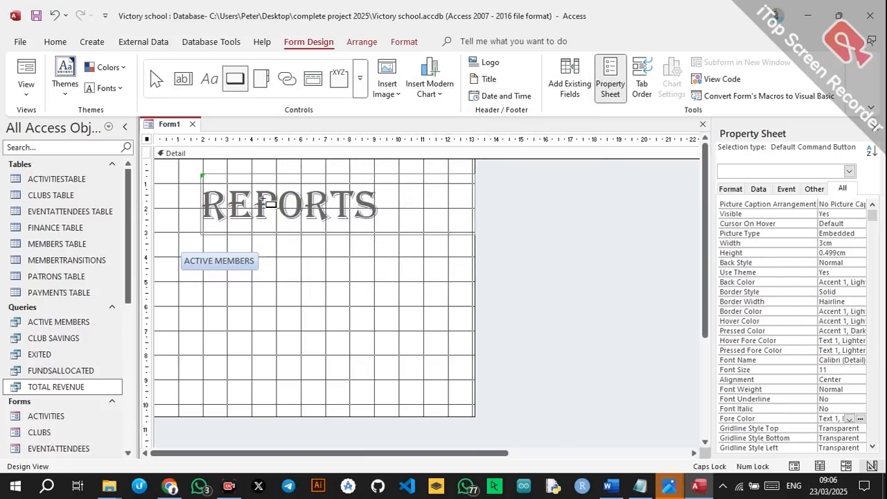
Draw a second button that opens ACTIVITIES REPORT, captioned ACTIVITIES.
left_click_drag(195, 281, 314, 312)
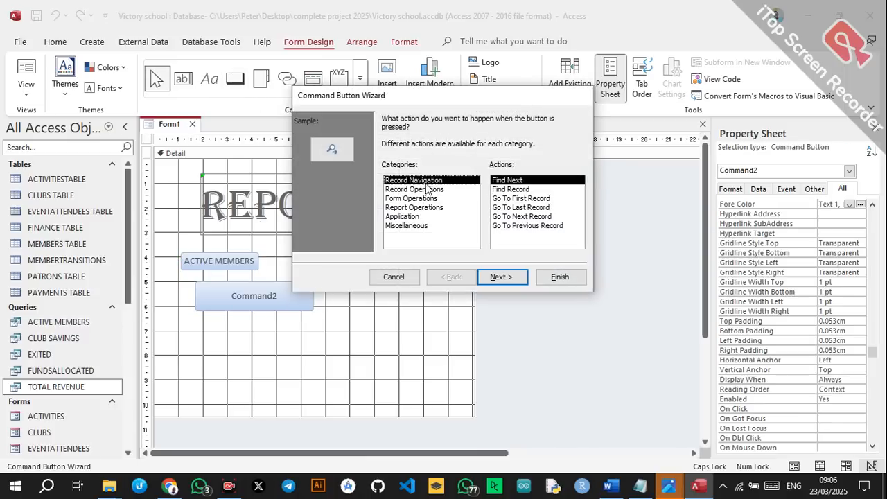
left_click(416, 190)
left_click(413, 207)
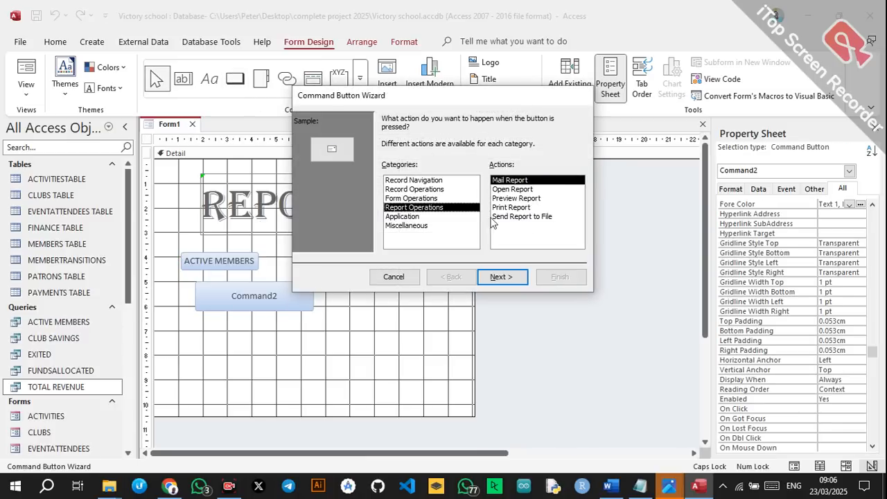
left_click(526, 189)
left_click(507, 280)
left_click(423, 154)
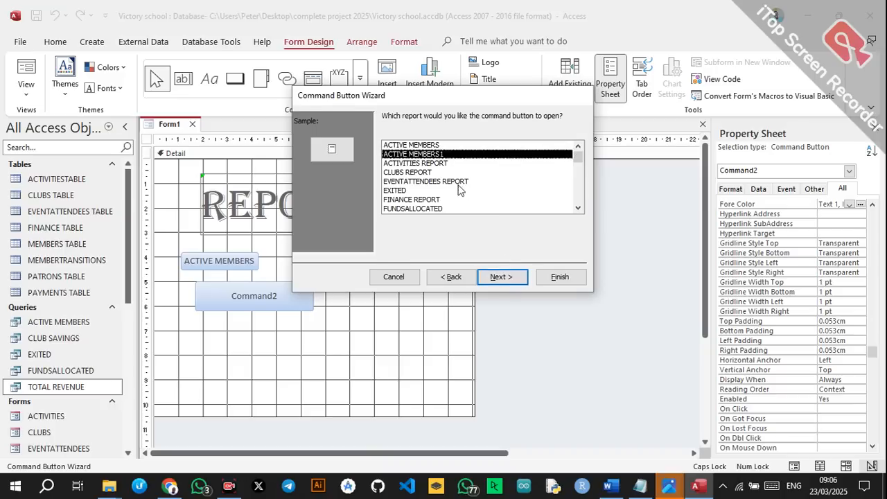
left_click(448, 163)
left_click(509, 277)
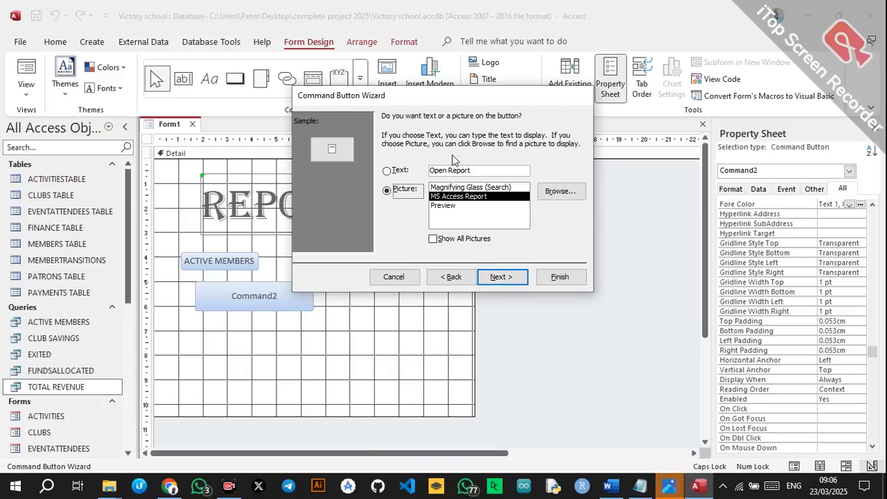
left_click(430, 169)
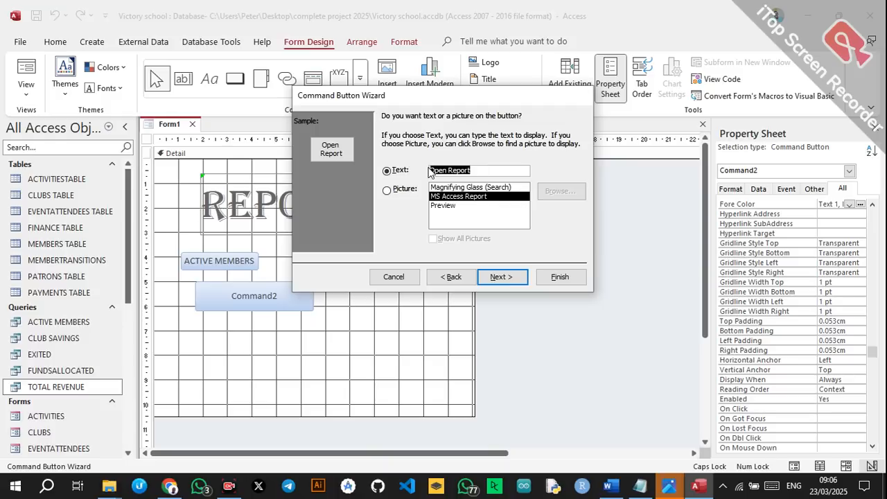
type("ACTIVI")
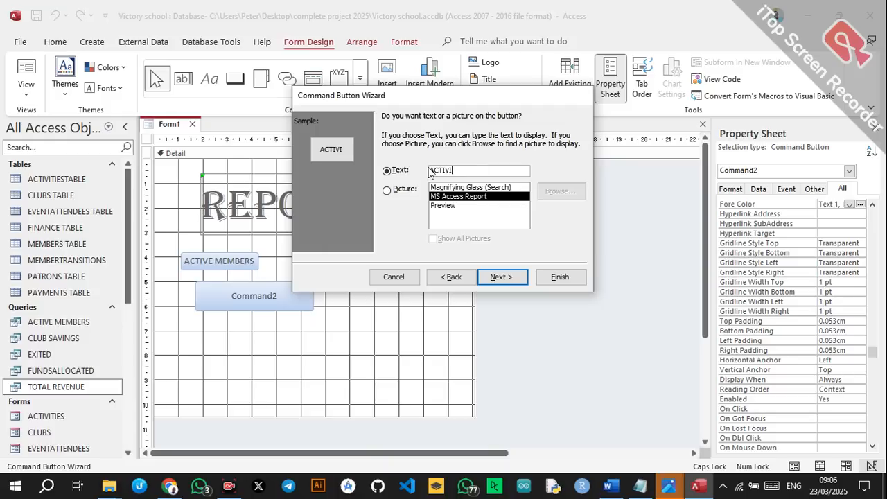
type("TIES")
left_click(559, 275)
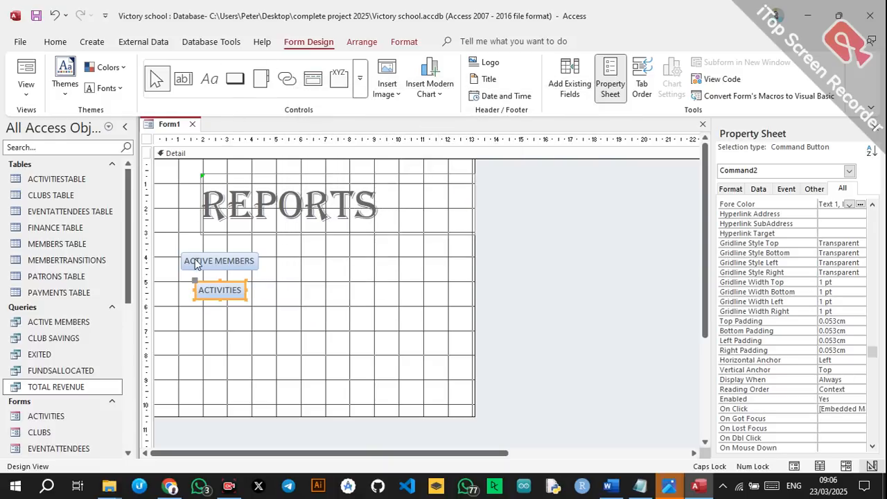
Line up the ACTIVE MEMBERS button directly above the ACTIVITIES button.
left_click_drag(197, 264, 250, 289)
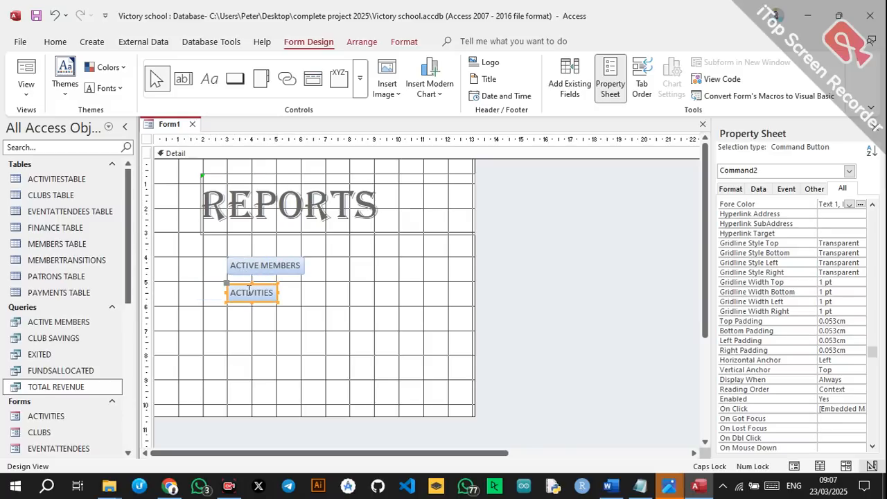
left_click(273, 307)
left_click(448, 205)
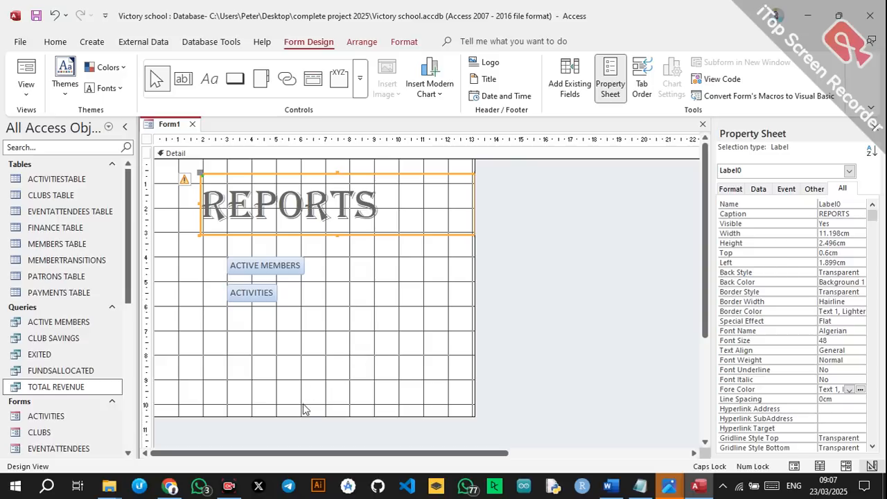
Shorten the Detail section and set the form's Pop Up property to Yes.
left_click_drag(300, 413, 319, 335)
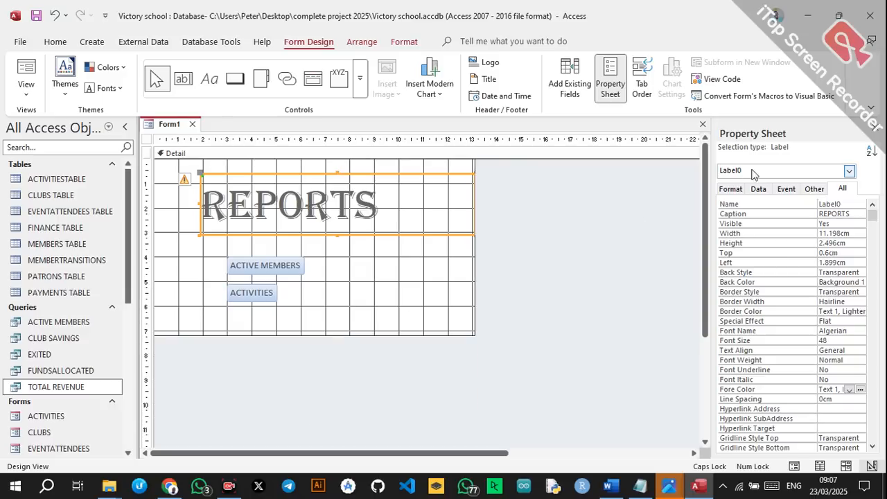
left_click(606, 270)
double_click(861, 223)
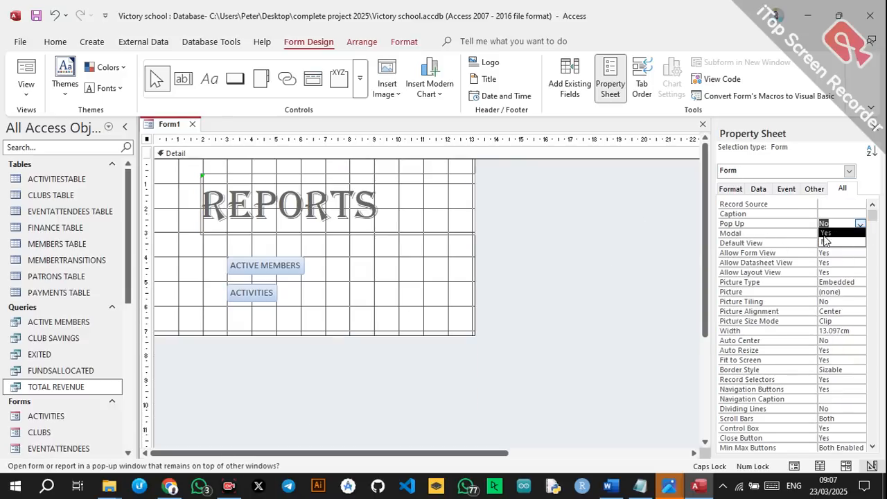
Save the form as OUTPUT SCREENS after the name REPORTS is rejected, then close it.
key("ctrl+s")
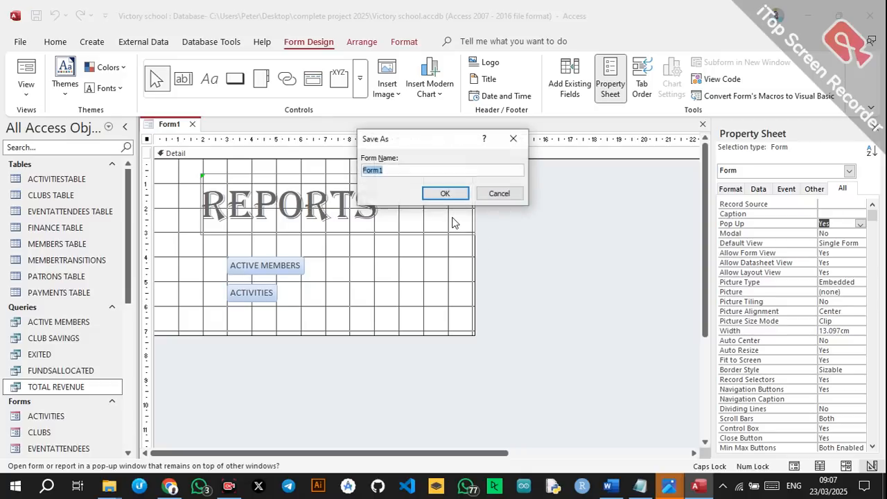
type("REPORTS")
left_click(447, 193)
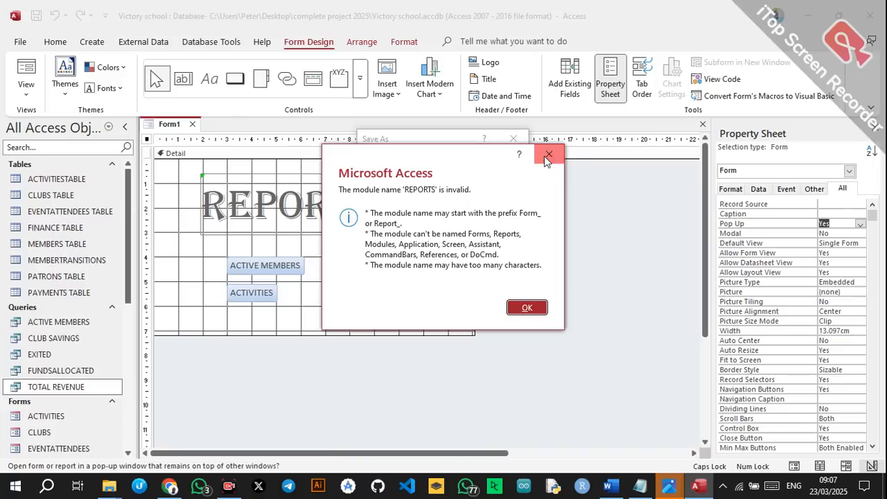
left_click(548, 155)
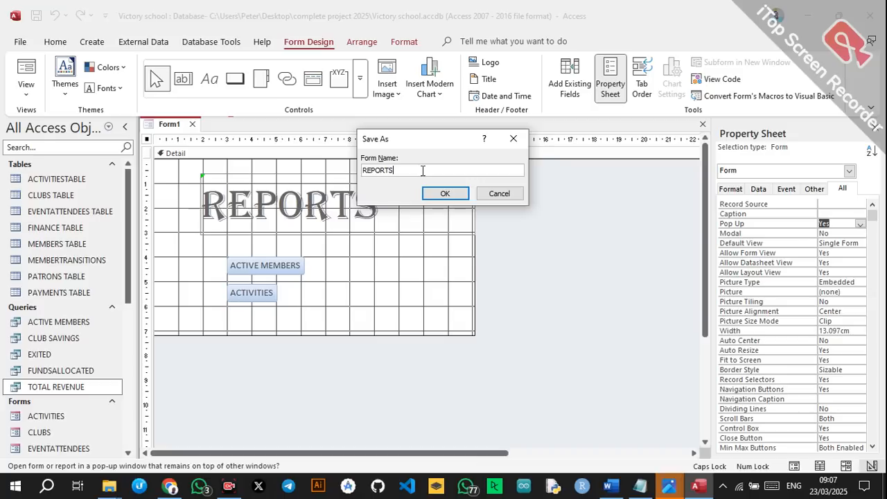
key("BackSpace")
key("BackSpace")
key("BackSpace")
key("BackSpace")
key("BackSpace")
key("BackSpace")
left_click(461, 192)
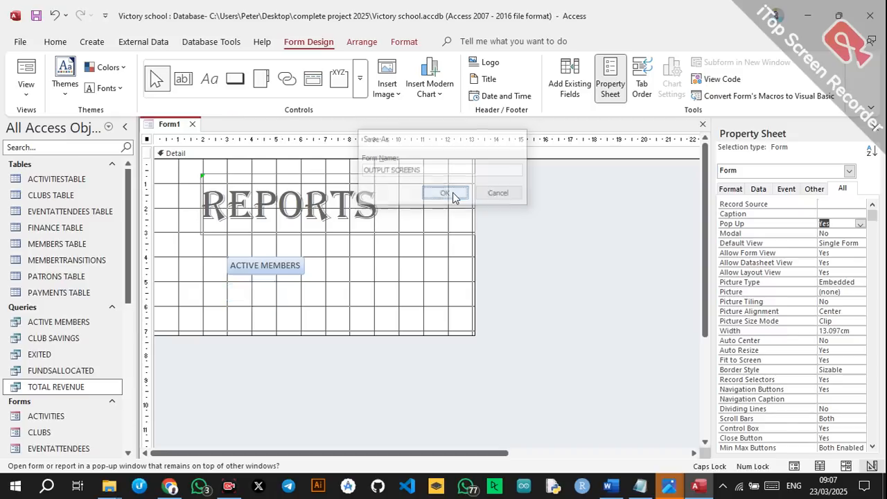
left_click(378, 228)
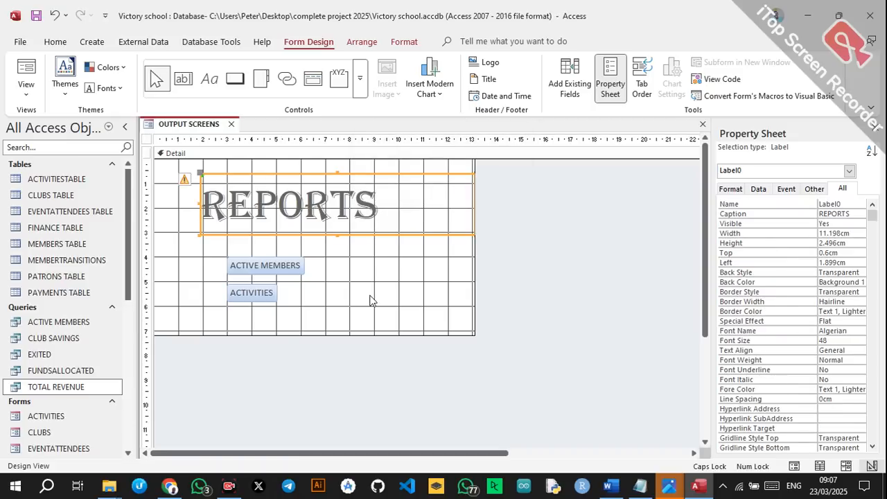
left_click(231, 124)
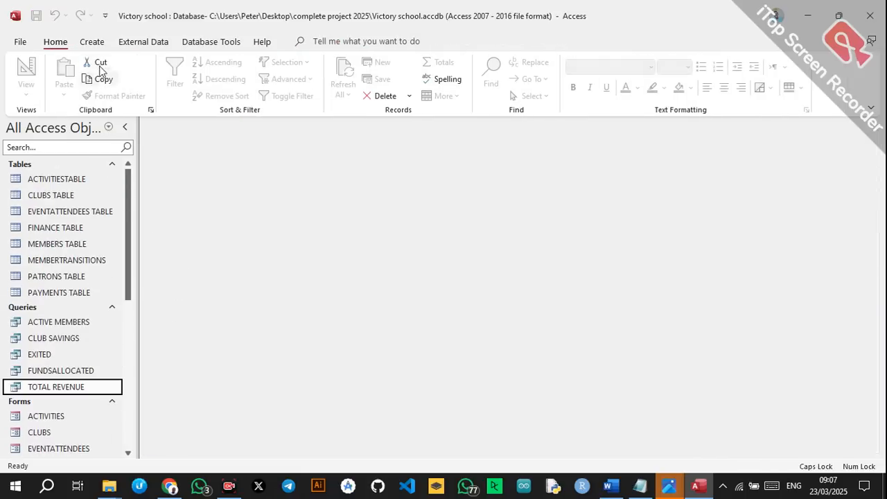
Create a blank form with Form Design and draw a wide label reading MAIN FORM.
left_click(92, 42)
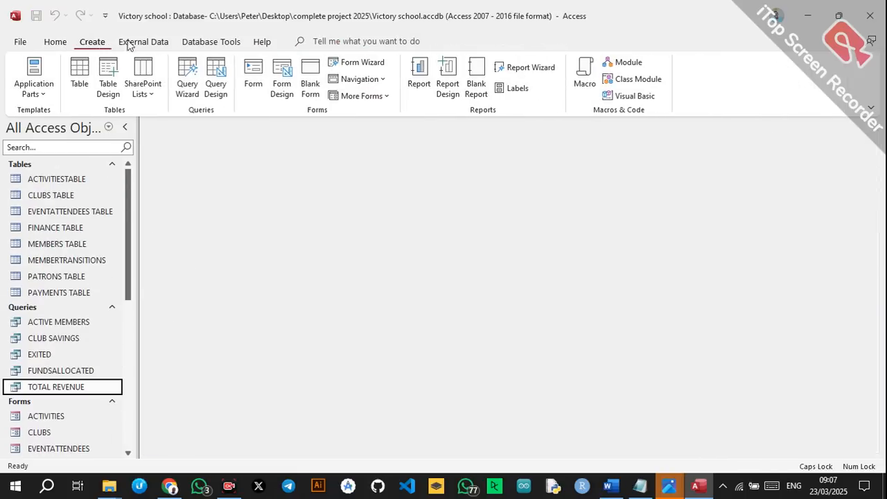
left_click(283, 75)
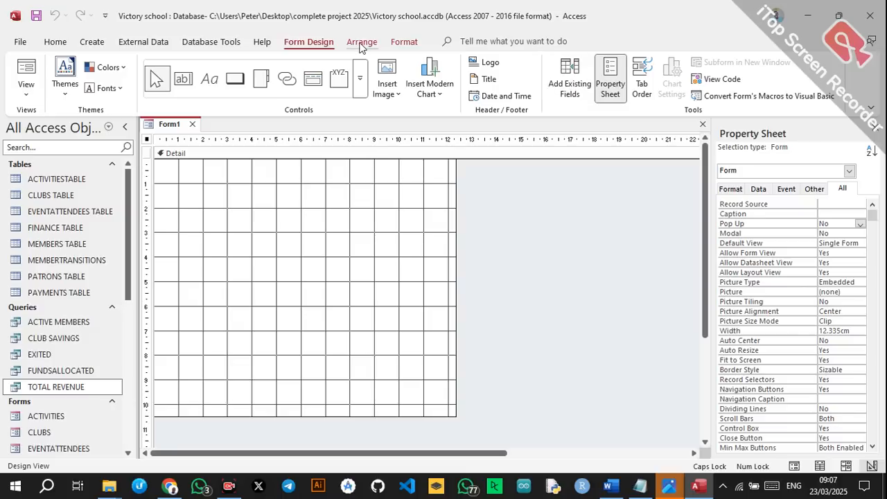
left_click(209, 78)
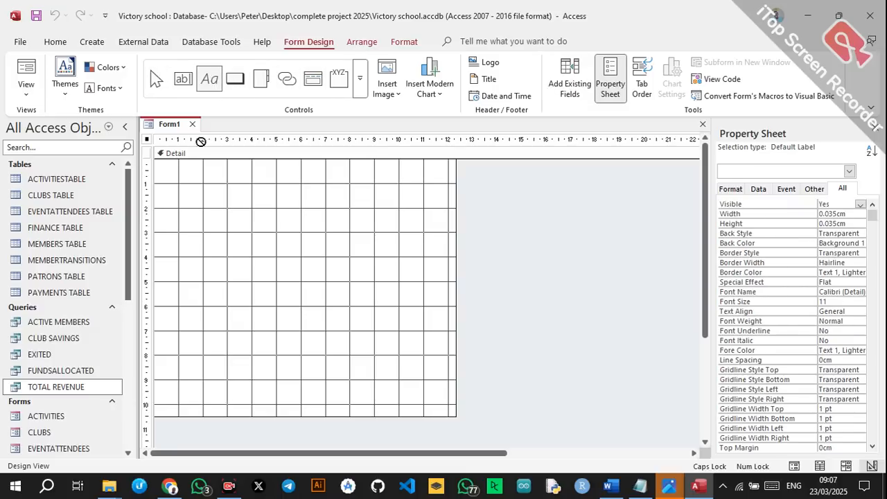
left_click_drag(188, 172, 447, 201)
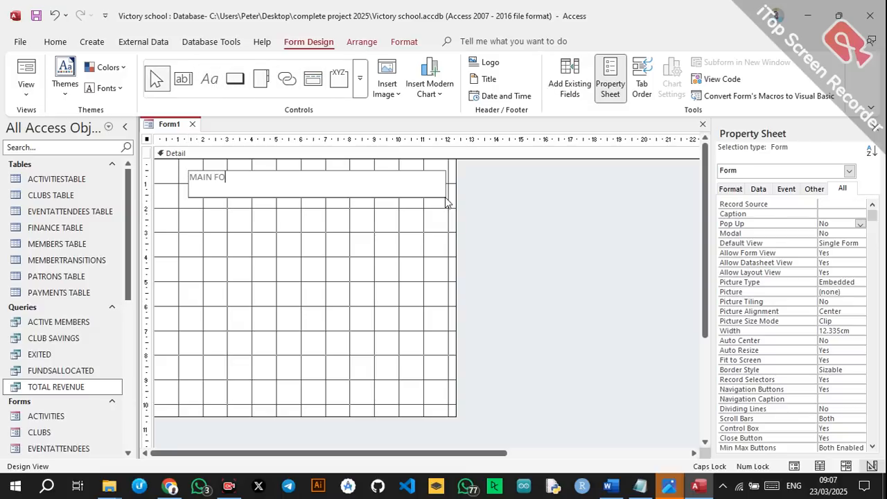
left_click(285, 222)
left_click(283, 193)
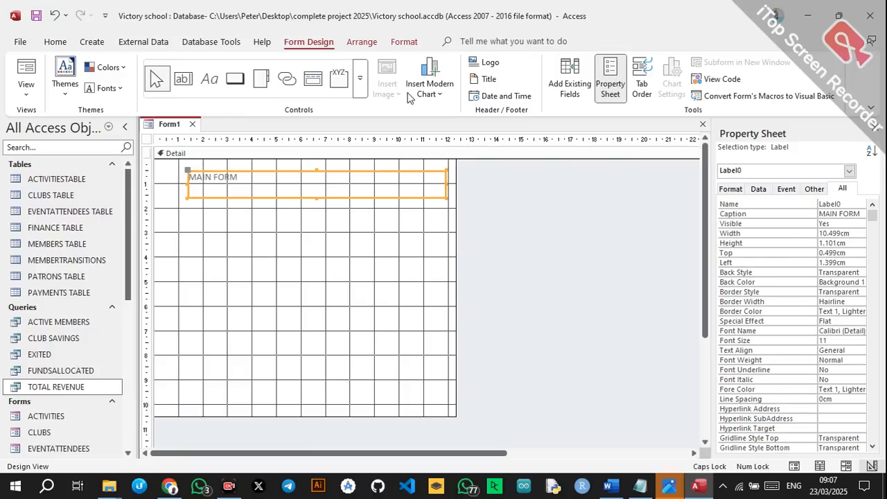
left_click(58, 44)
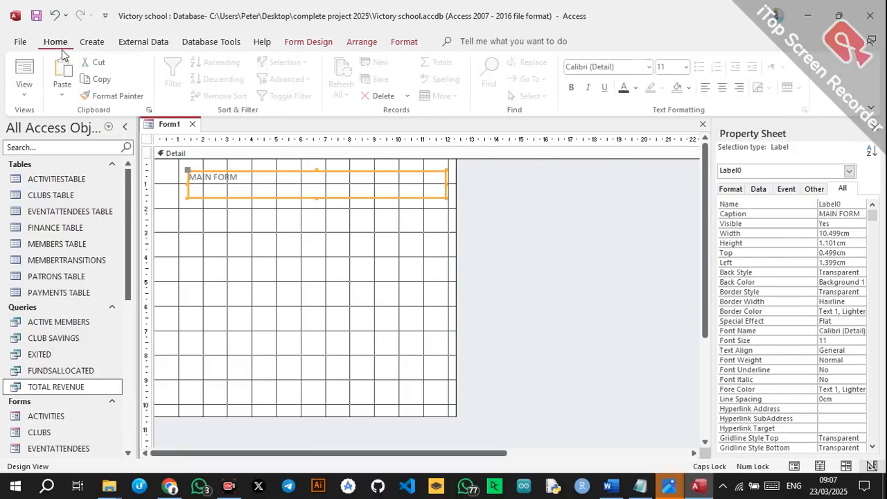
Format the MAIN FORM label in Algerian, size 48, centred, and heighten its box.
left_click(650, 66)
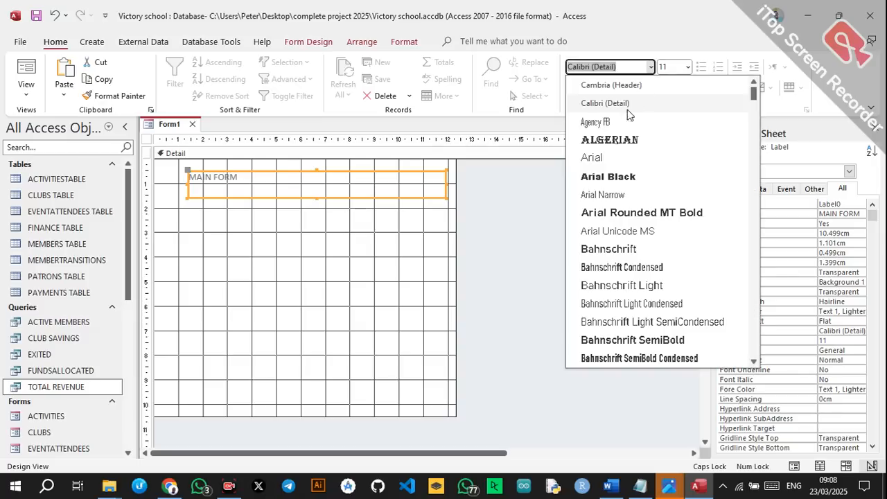
left_click(596, 137)
left_click(688, 69)
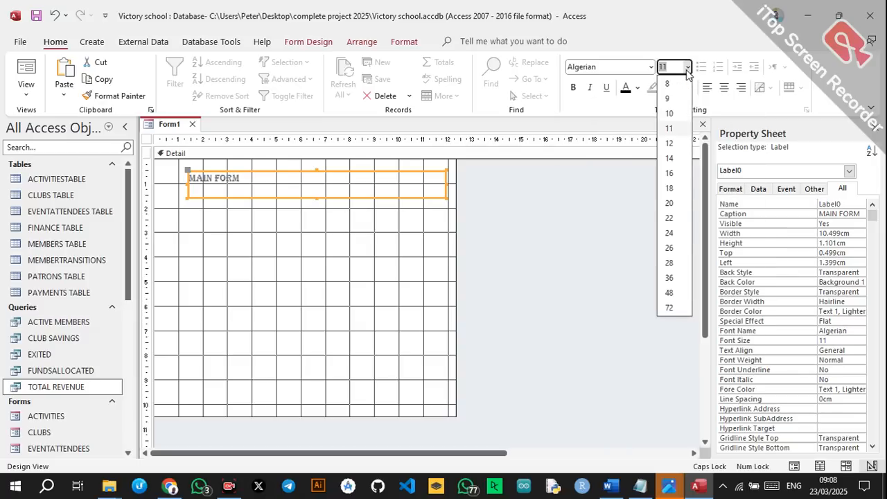
key("Escape")
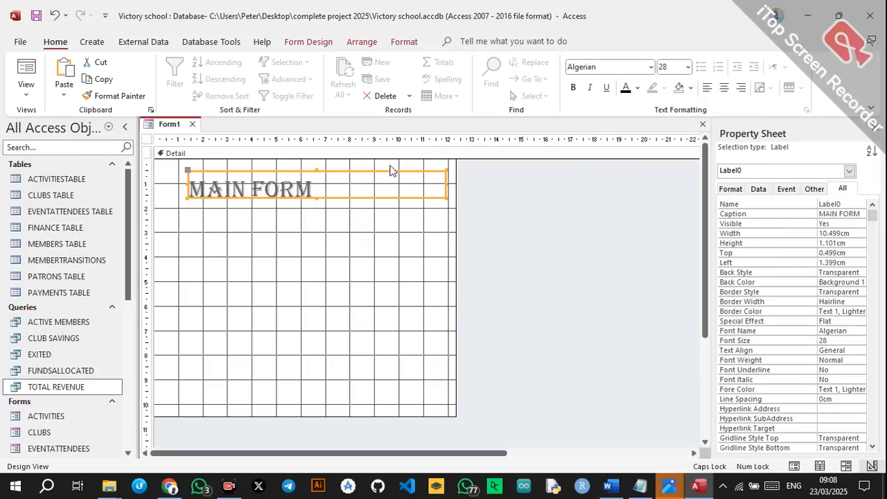
left_click_drag(316, 198, 317, 208)
left_click(724, 87)
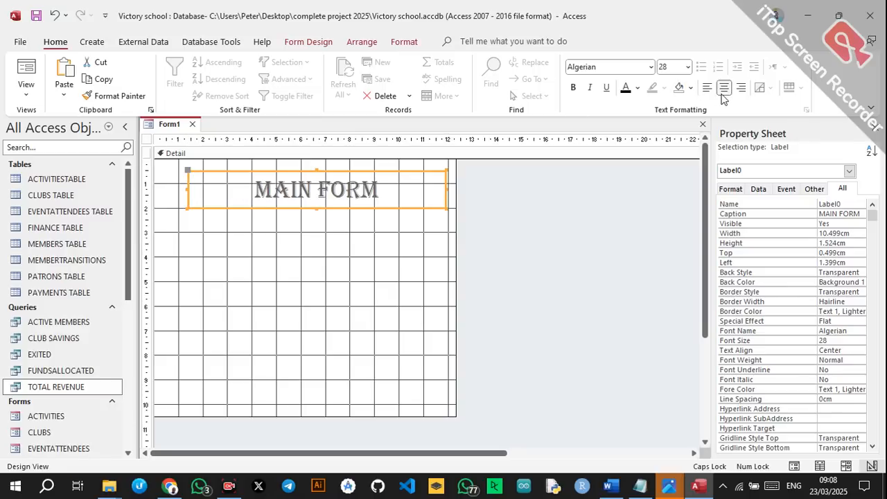
left_click(688, 68)
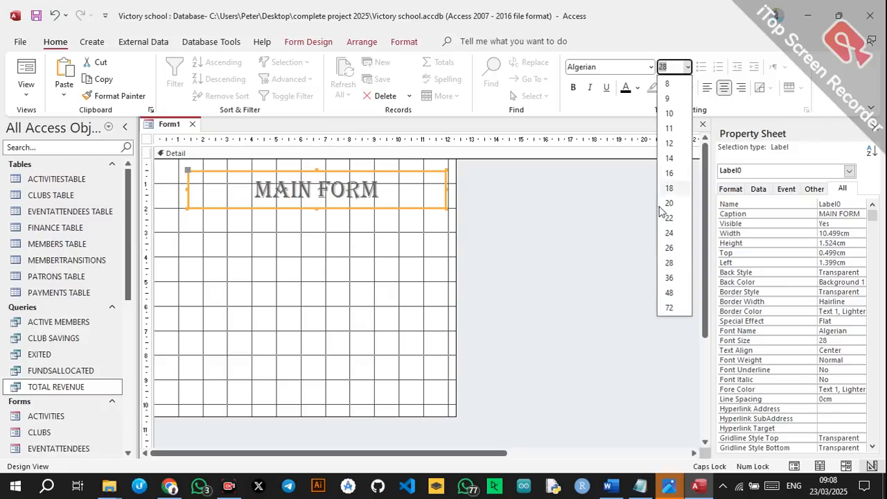
left_click(669, 293)
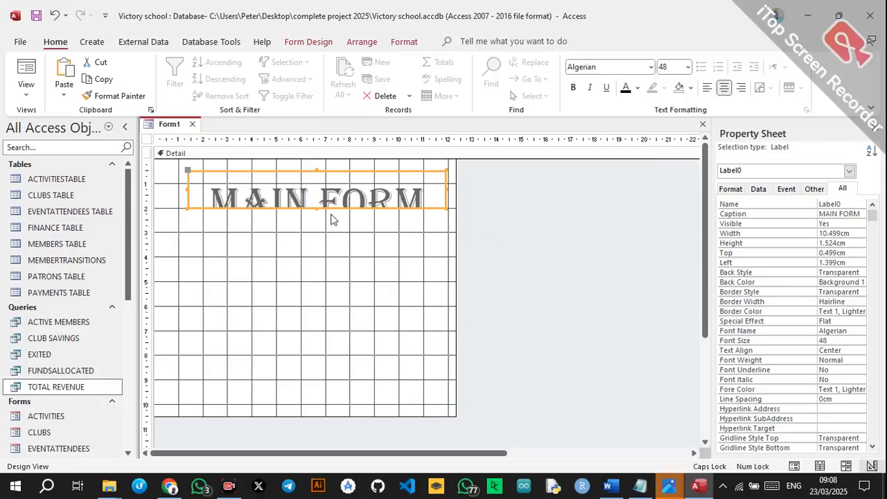
left_click_drag(316, 208, 318, 220)
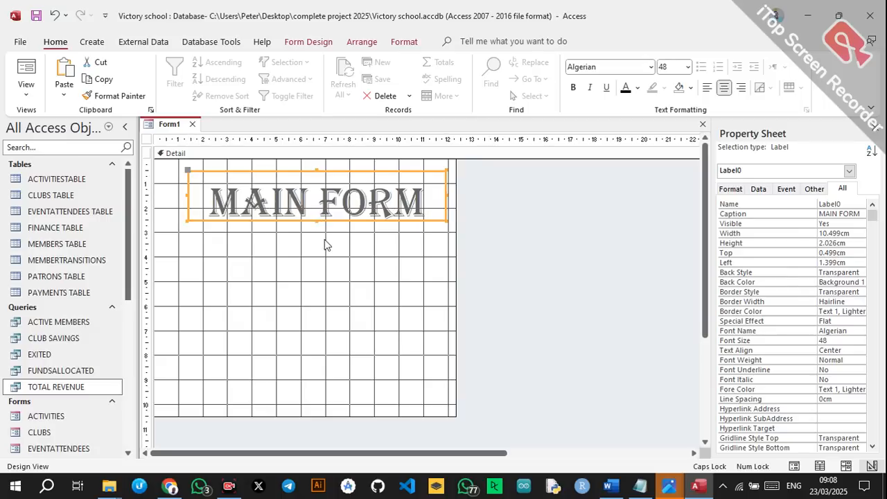
left_click(340, 244)
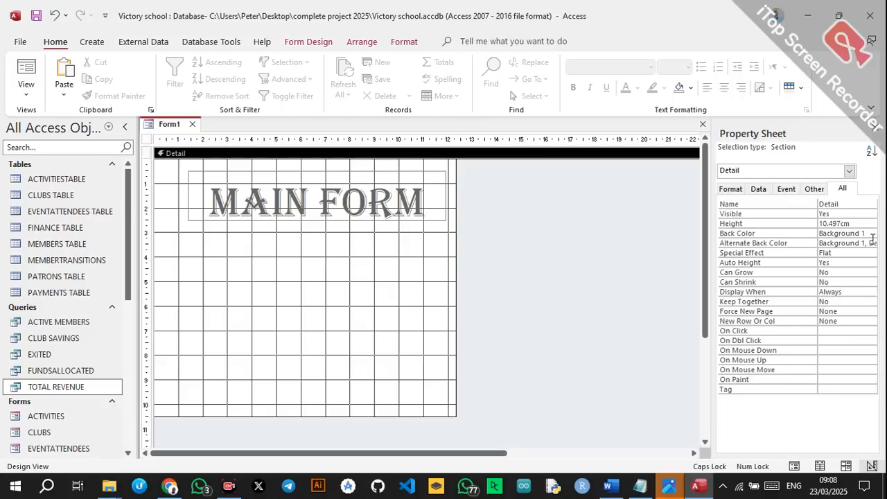
left_click(644, 327)
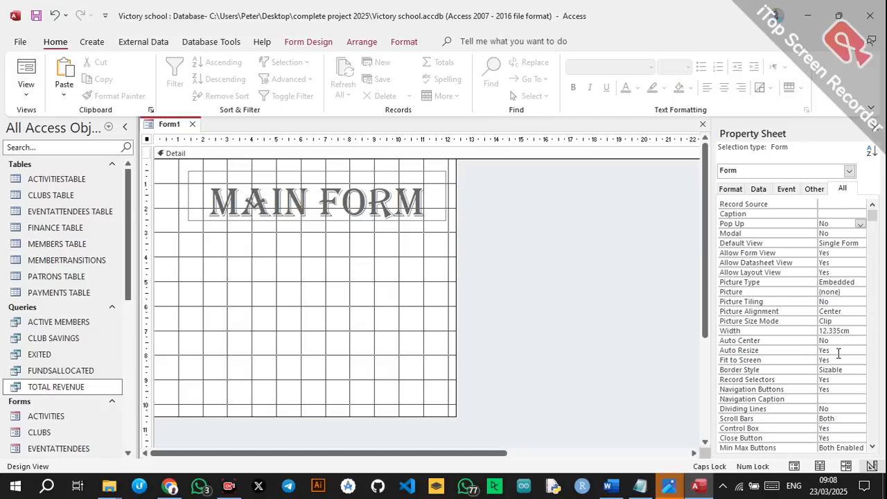
left_click(875, 410)
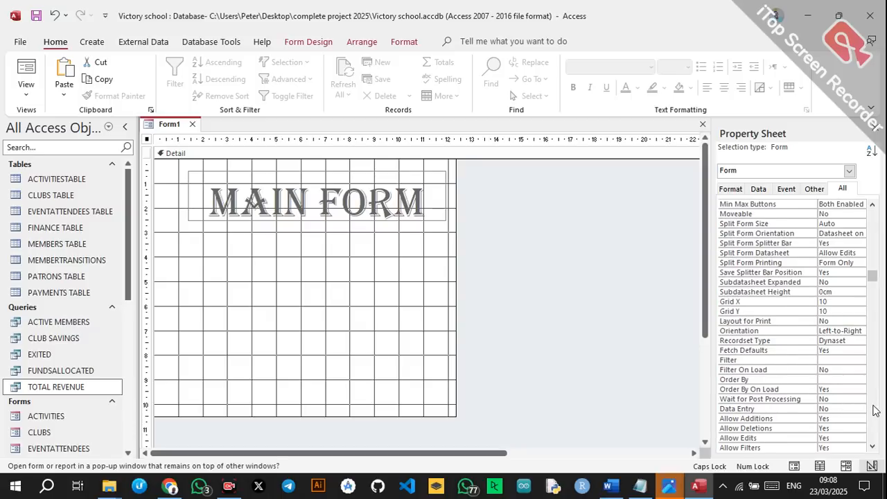
left_click(875, 238)
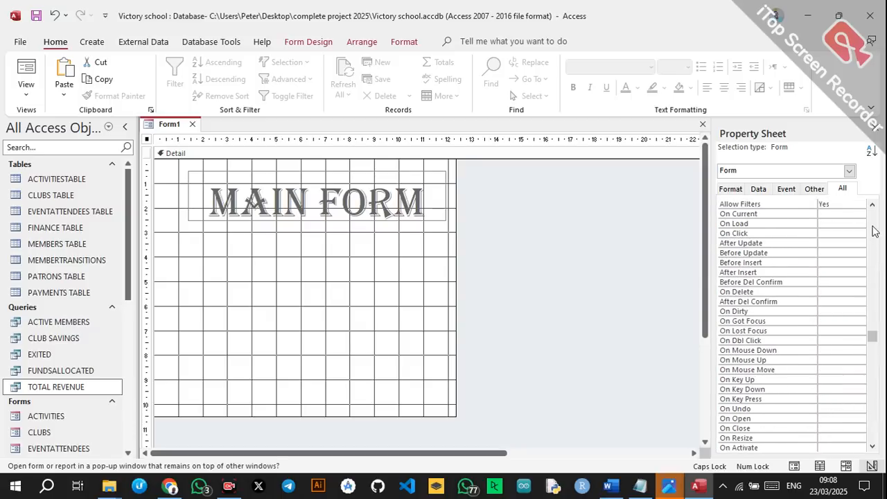
left_click(873, 205)
double_click(872, 205)
double_click(872, 205)
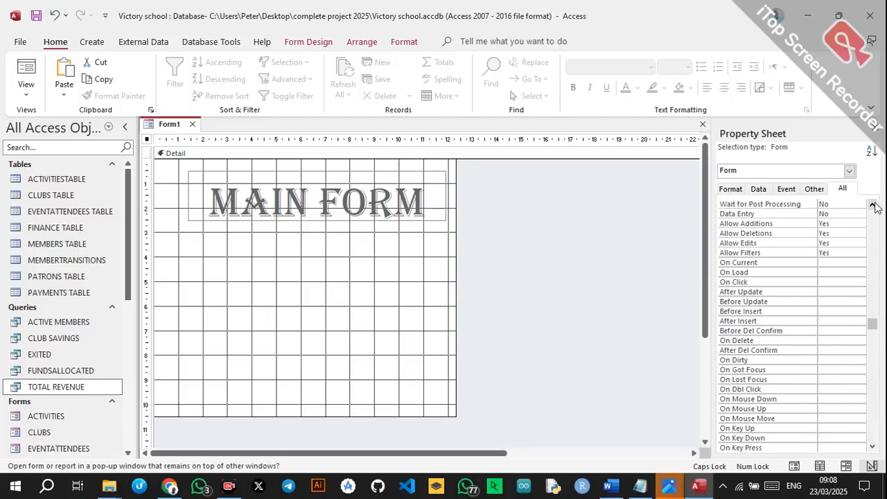
triple_click(872, 205)
double_click(873, 205)
double_click(872, 205)
double_click(872, 205)
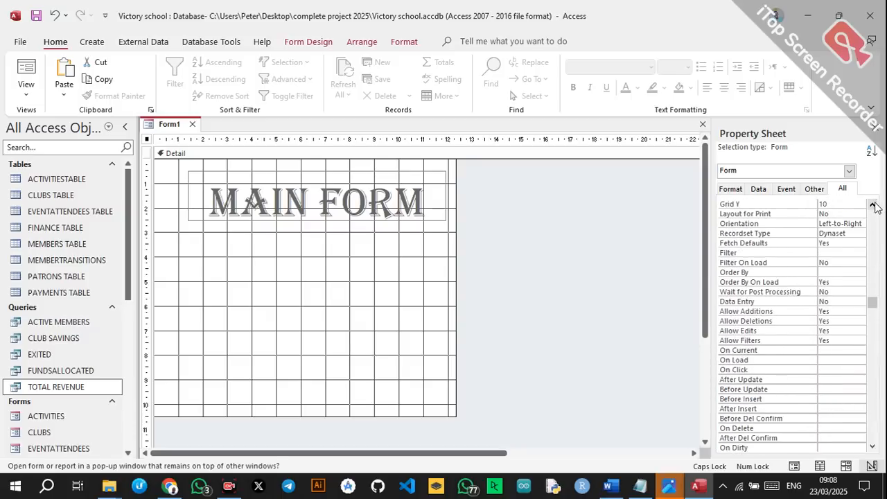
triple_click(872, 205)
left_click(872, 206)
triple_click(872, 205)
triple_click(872, 205)
triple_click(872, 205)
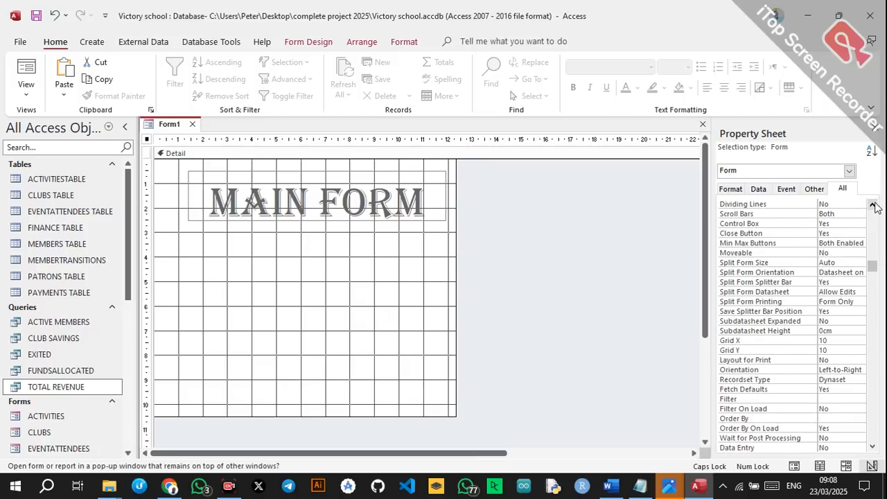
triple_click(873, 205)
left_click(873, 205)
left_click(729, 190)
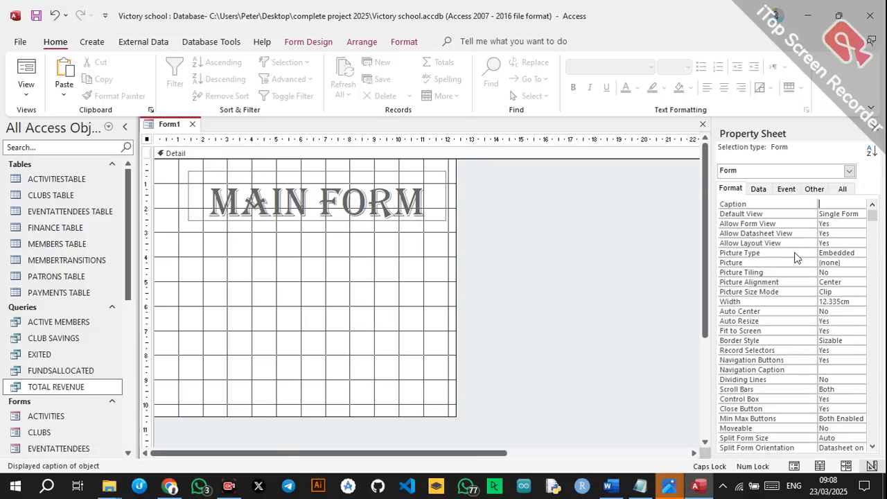
left_click(873, 389)
left_click(873, 390)
left_click(873, 390)
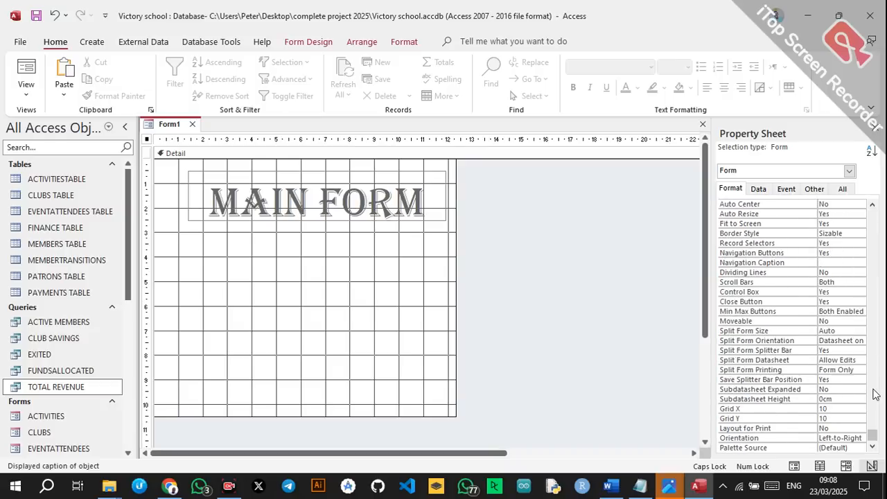
left_click(873, 389)
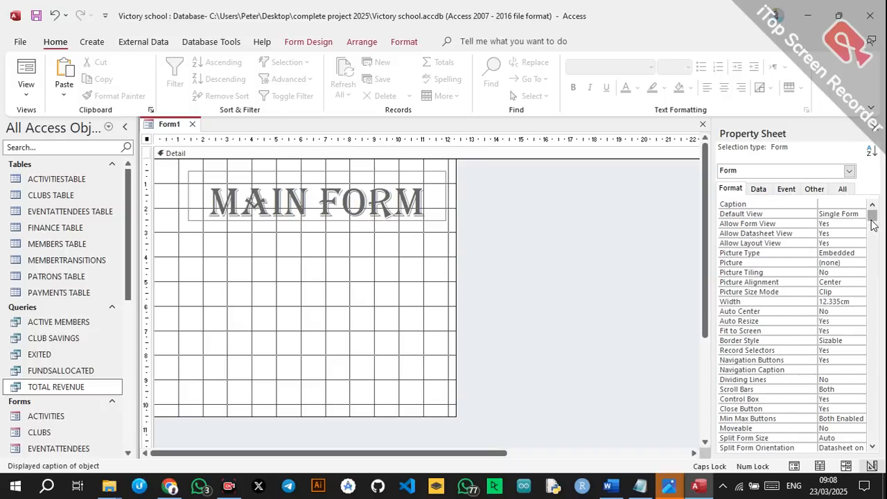
left_click(355, 278)
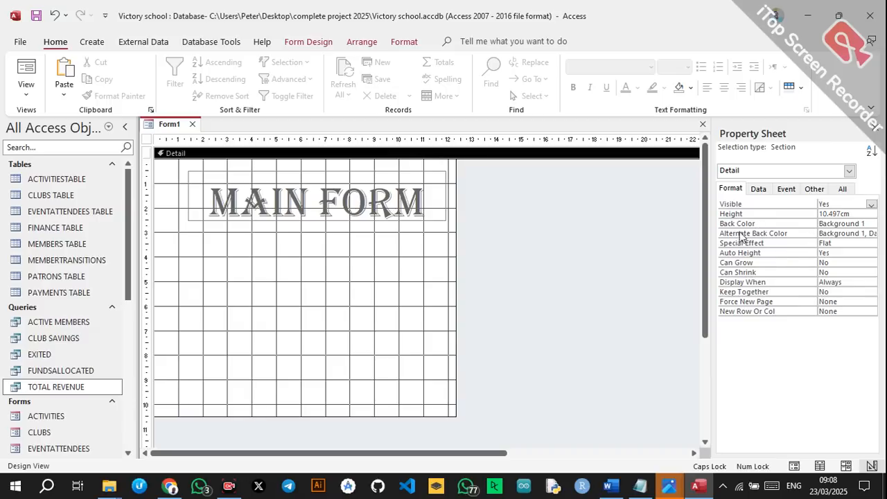
left_click(872, 222)
left_click(872, 224)
left_click(788, 207)
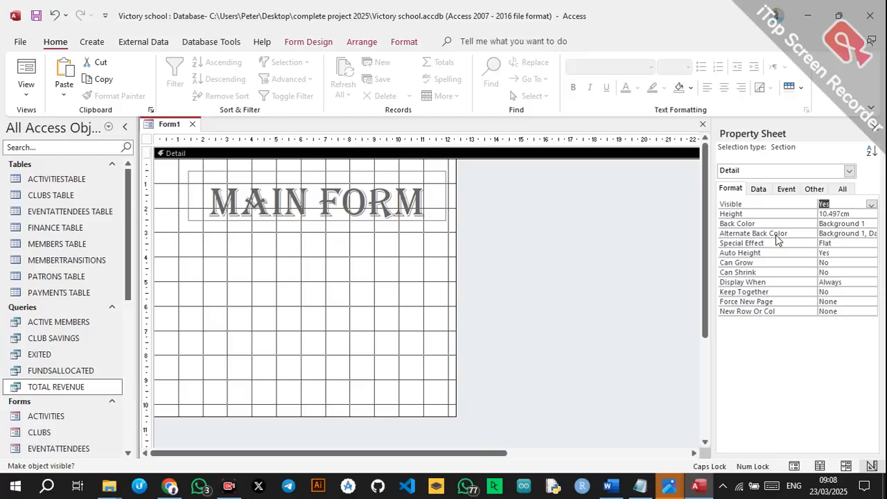
left_click(758, 189)
left_click(837, 189)
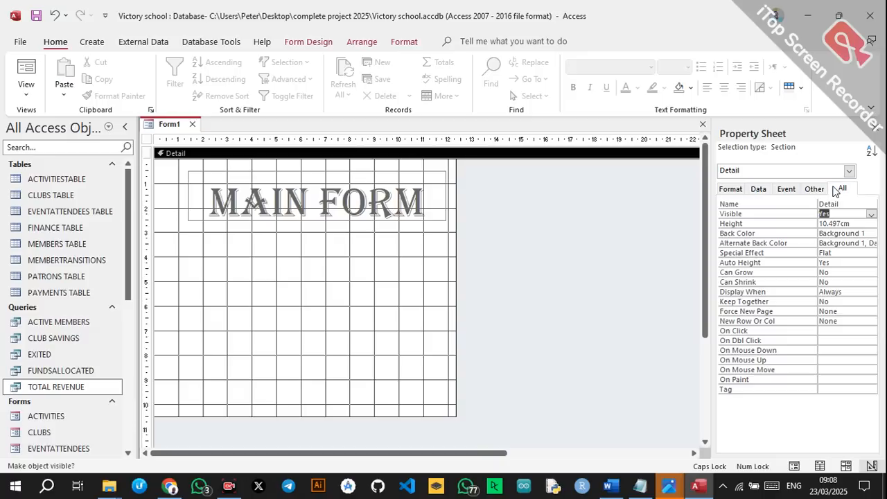
left_click(723, 190)
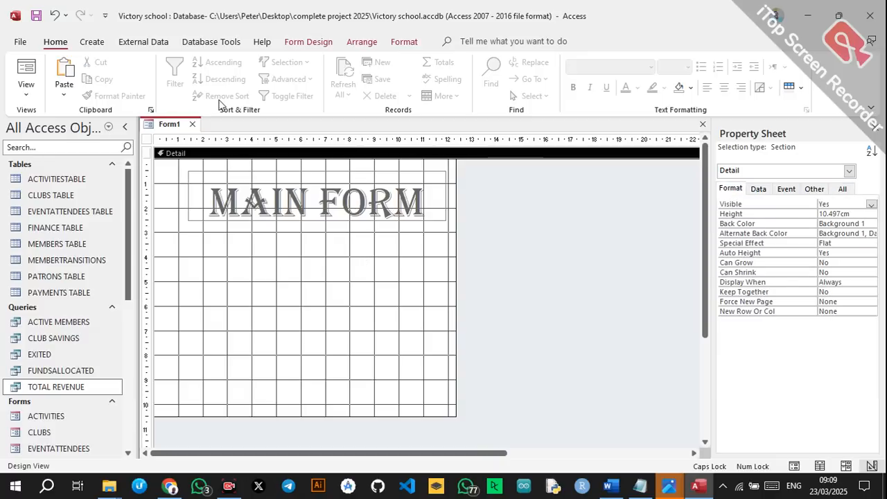
left_click(91, 43)
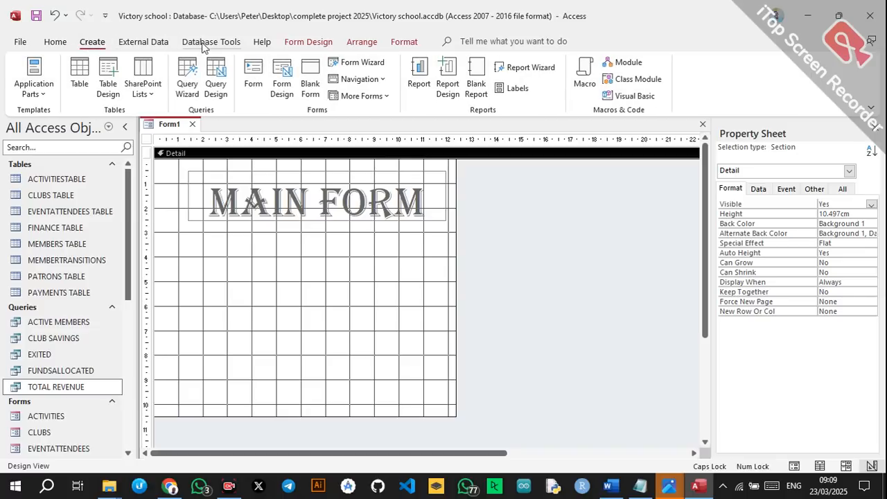
Browse for an image to insert and go to the KCSE 2025 PROJECT folder.
left_click(303, 43)
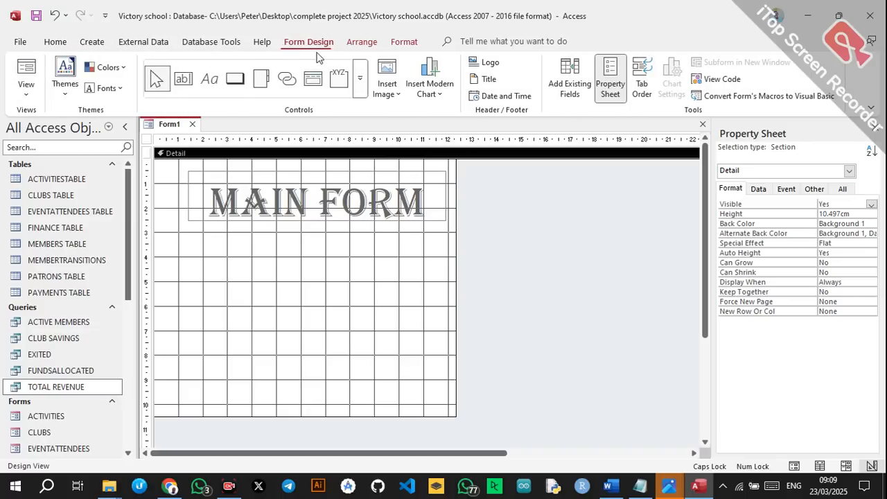
left_click(387, 76)
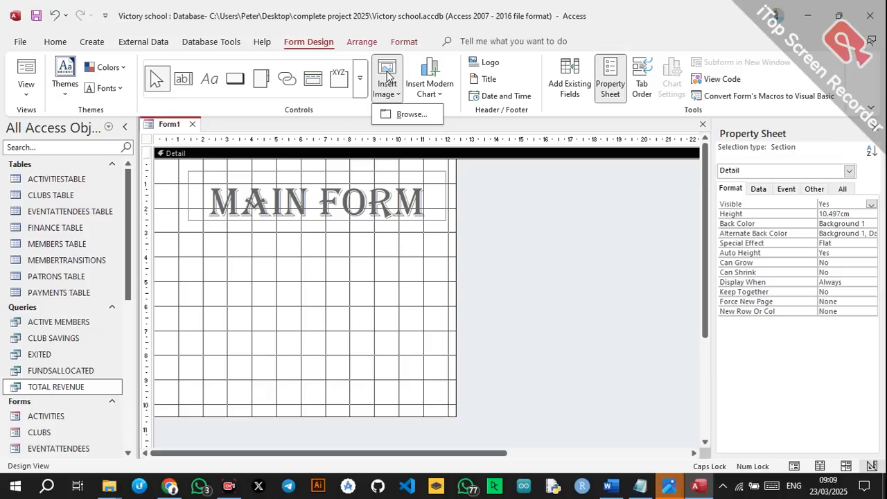
left_click(392, 113)
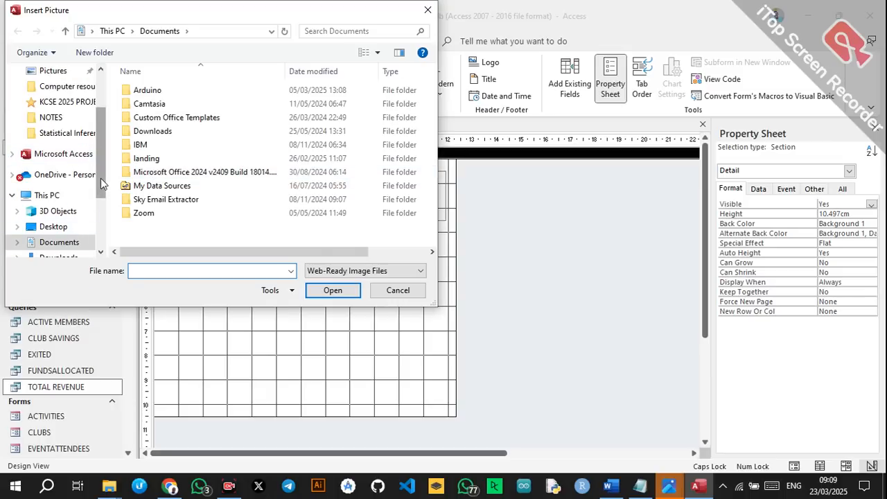
scroll(100, 177, "up", 1)
left_click(96, 149)
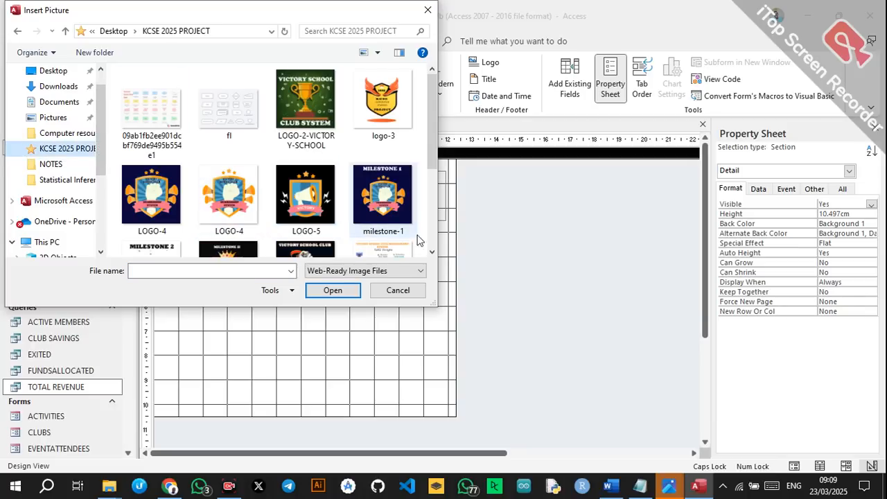
Scroll the folder's thumbnails, select LOGO-5 and confirm with OK.
left_click(431, 254)
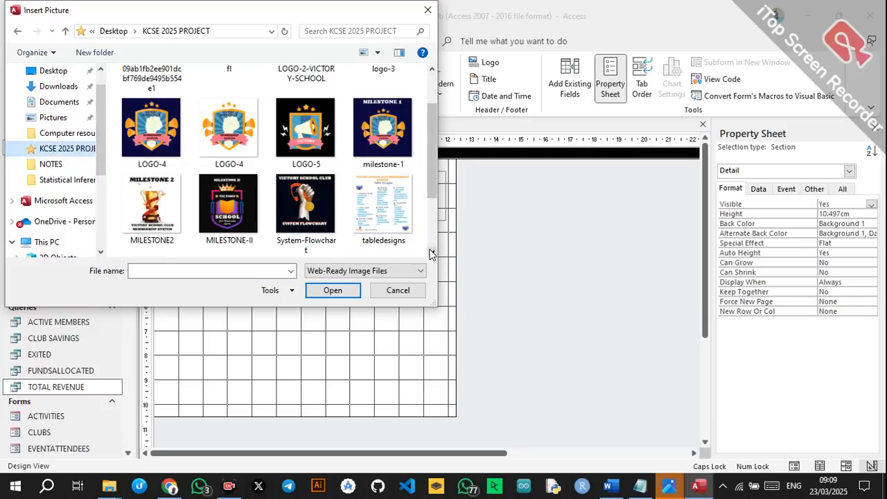
left_click(431, 253)
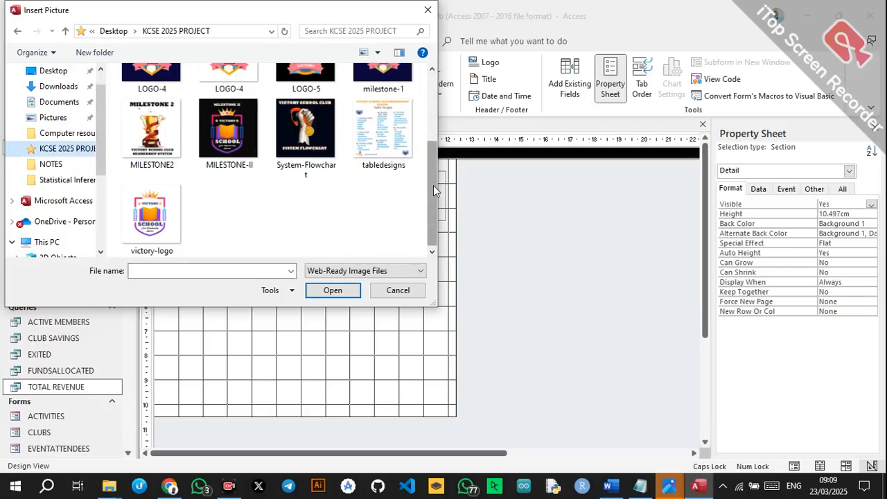
left_click_drag(434, 185, 422, 103)
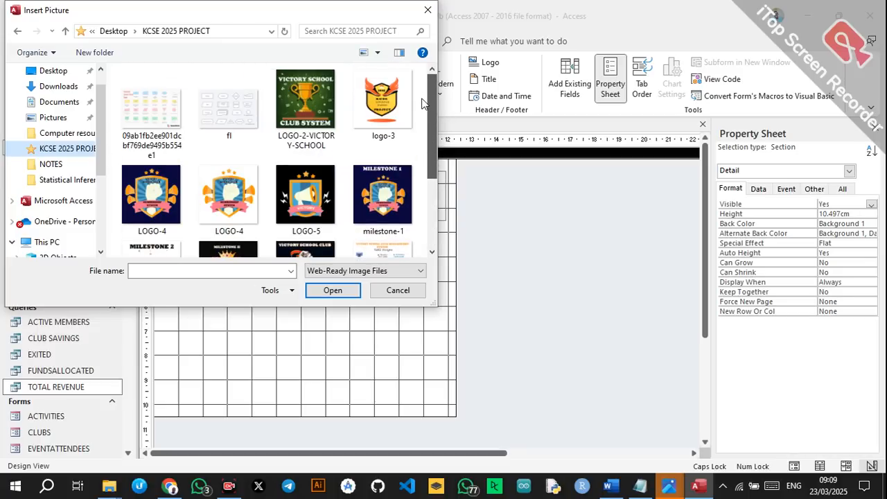
scroll(409, 160, "down", 4)
scroll(412, 160, "up", 2)
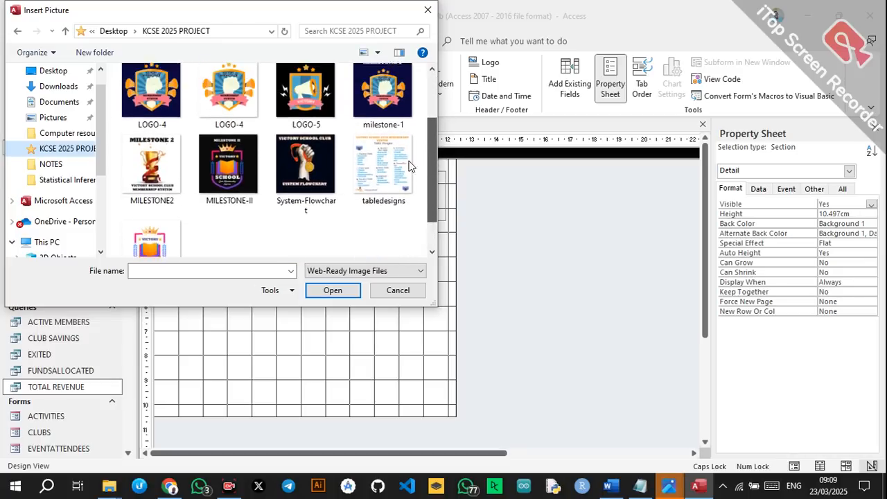
scroll(412, 161, "up", 1)
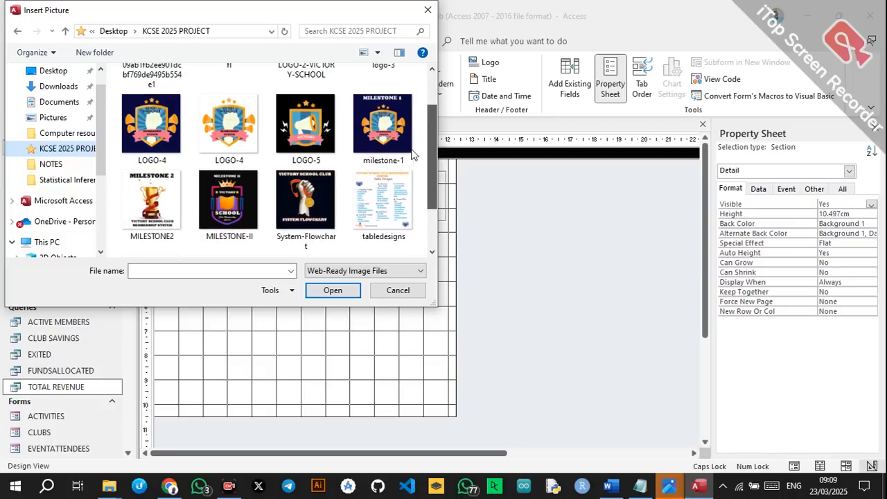
left_click(314, 131)
left_click(333, 290)
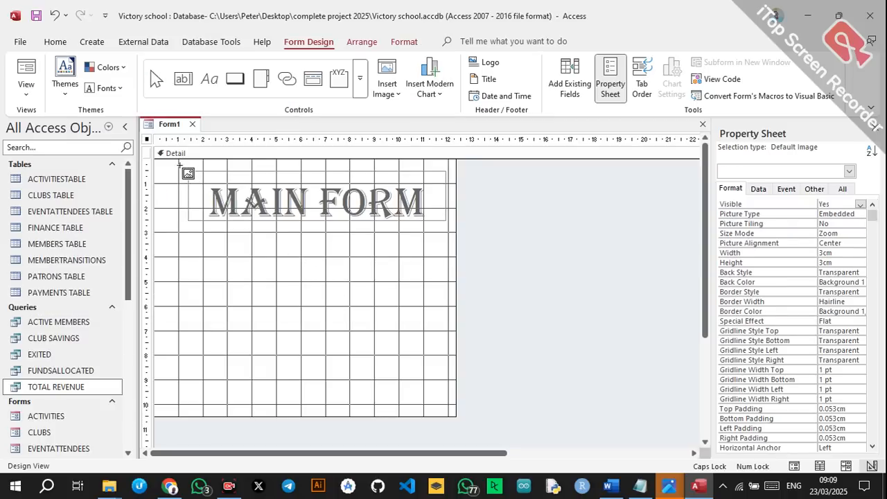
Place the logo, send it to back, size it about 9 cm square below the title.
mouse_move(179, 165)
left_mouse_down()
mouse_move(385, 362)
mouse_move(411, 400)
left_mouse_up()
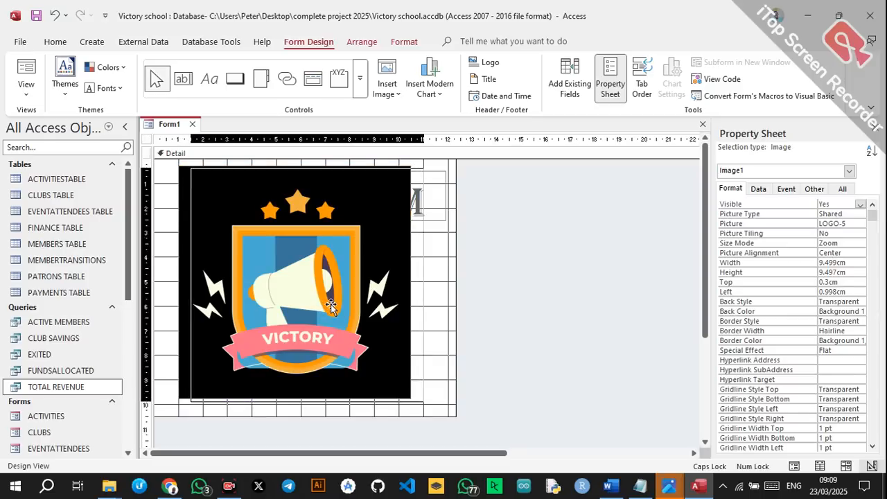
right_click(330, 307)
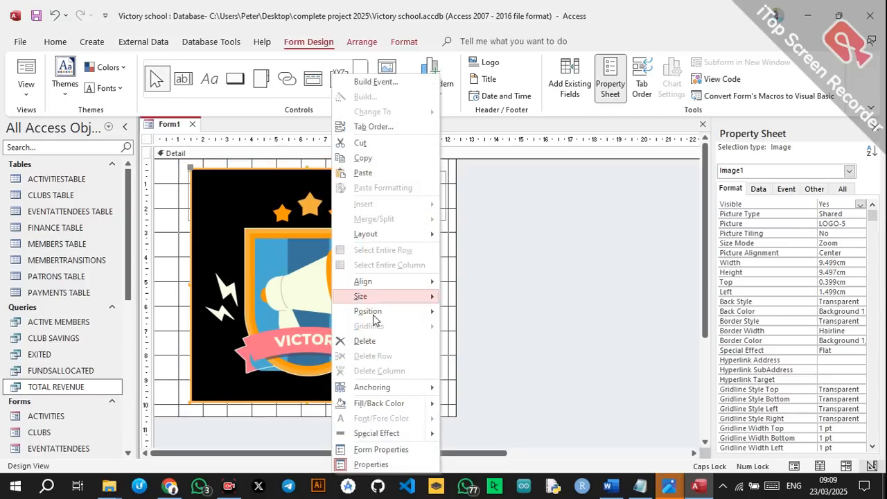
mouse_move(418, 304)
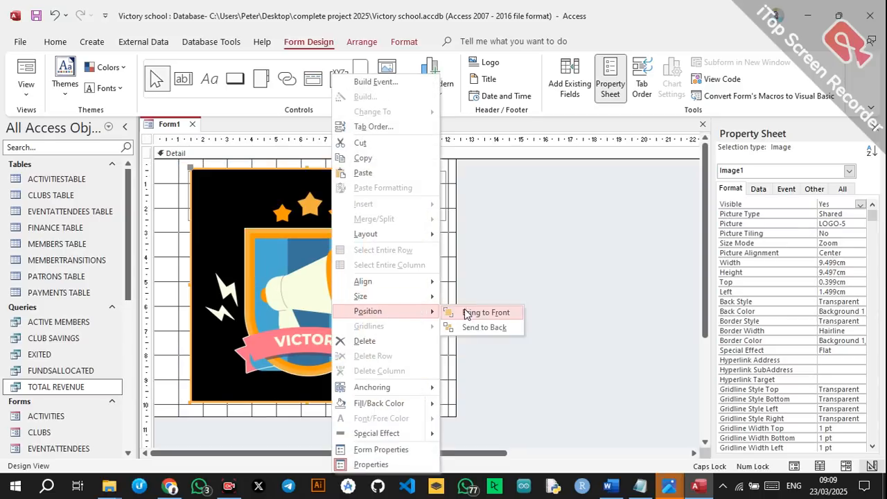
left_click(484, 327)
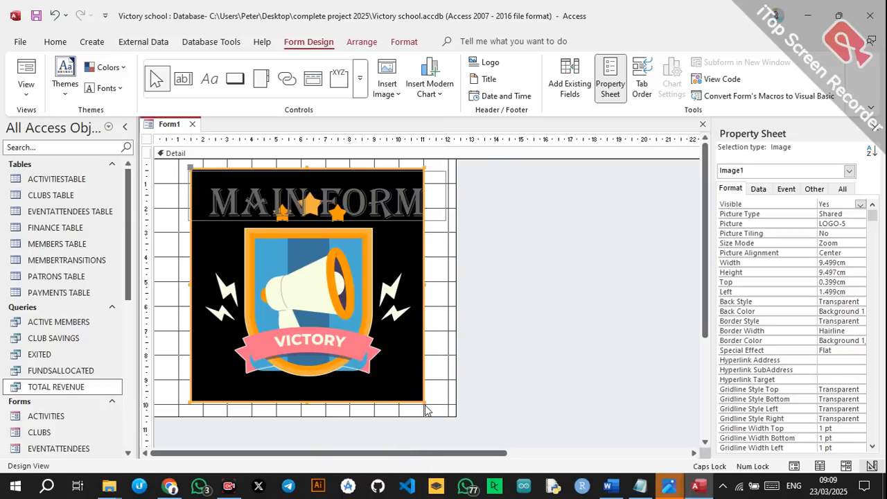
mouse_move(421, 400)
left_mouse_down()
mouse_move(409, 375)
mouse_move(412, 390)
left_mouse_up()
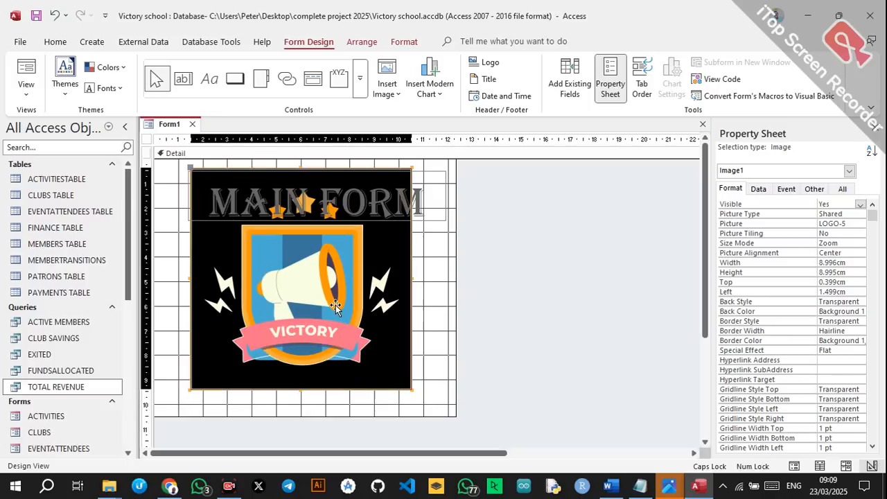
left_click_drag(336, 306, 354, 357)
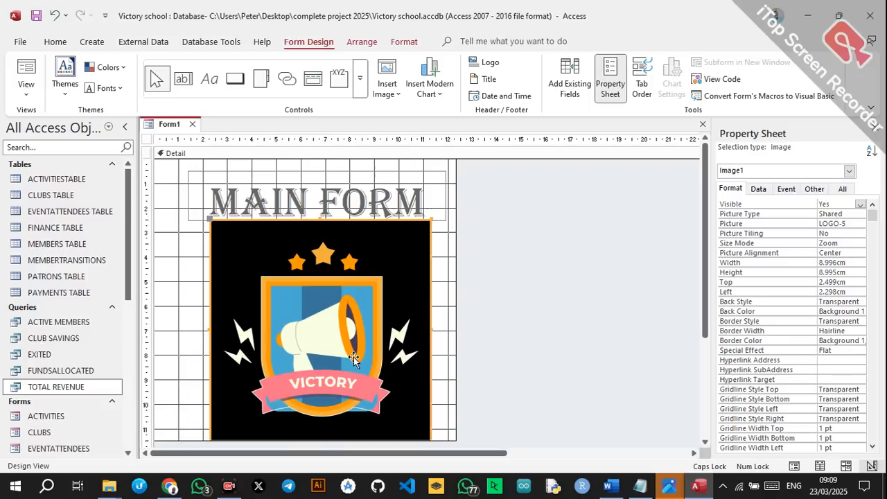
Widen the form to about 14.9 cm and shift the title and logo right.
left_click(507, 292)
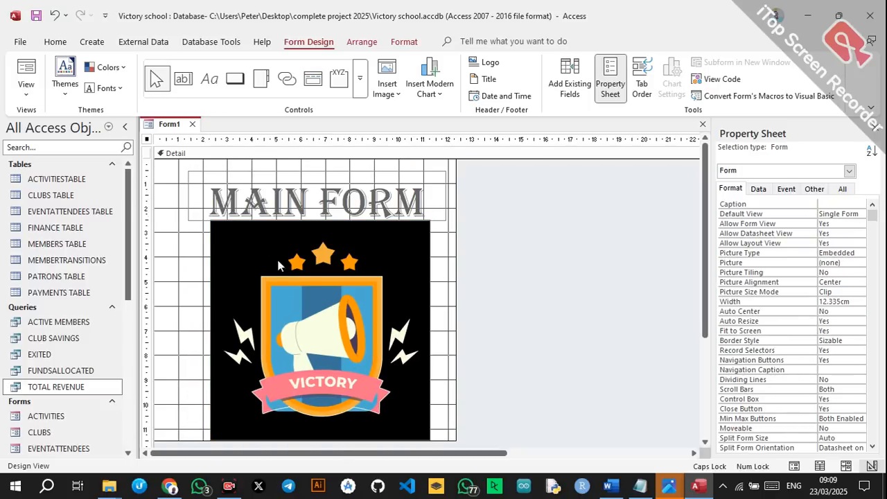
left_click_drag(456, 301, 519, 323)
left_click_drag(178, 189, 443, 368)
left_click_drag(335, 236, 386, 238)
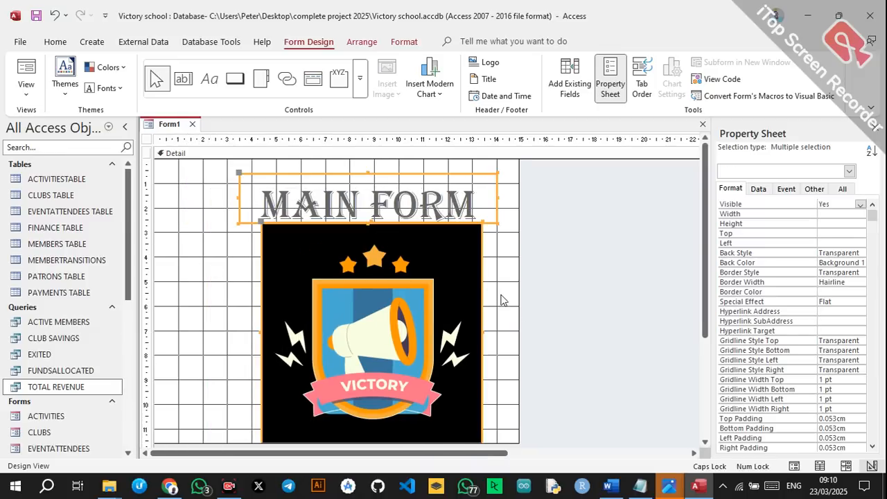
left_click_drag(519, 298, 583, 298)
Draw a command button on the form to the left of the logo.
left_click(192, 203)
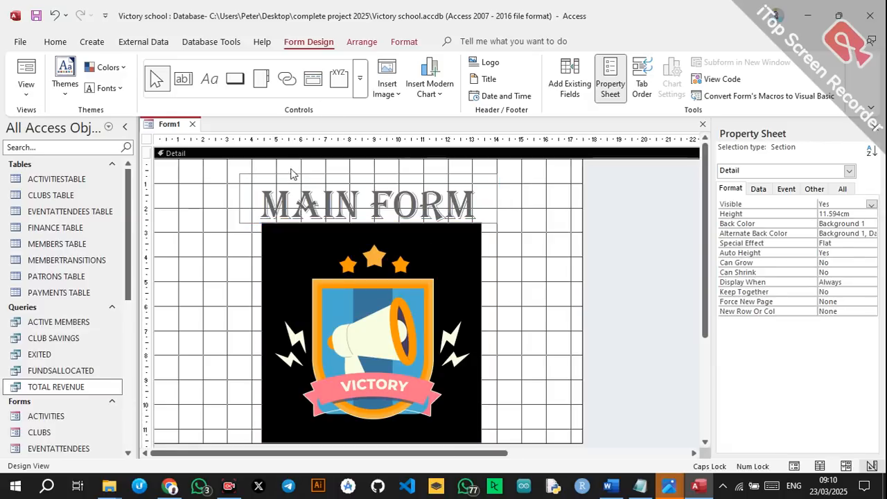
left_click(291, 178)
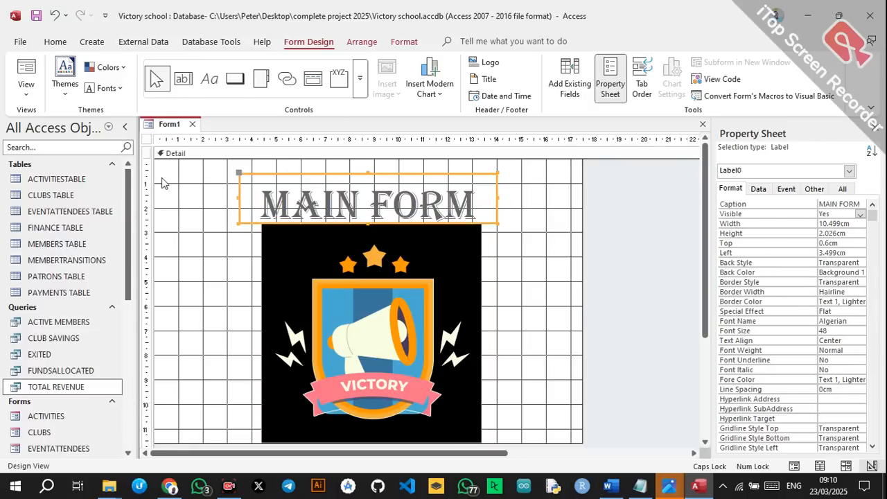
left_click(235, 78)
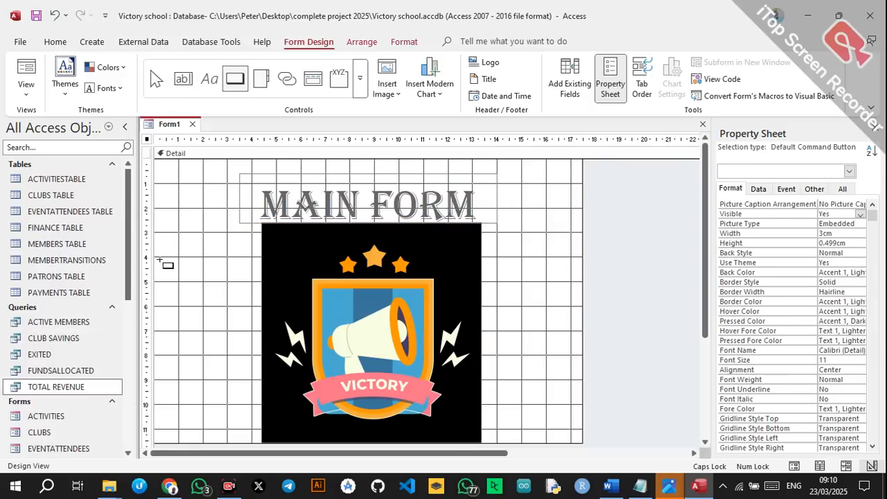
left_click_drag(169, 274, 232, 307)
left_click_drag(239, 327, 240, 328)
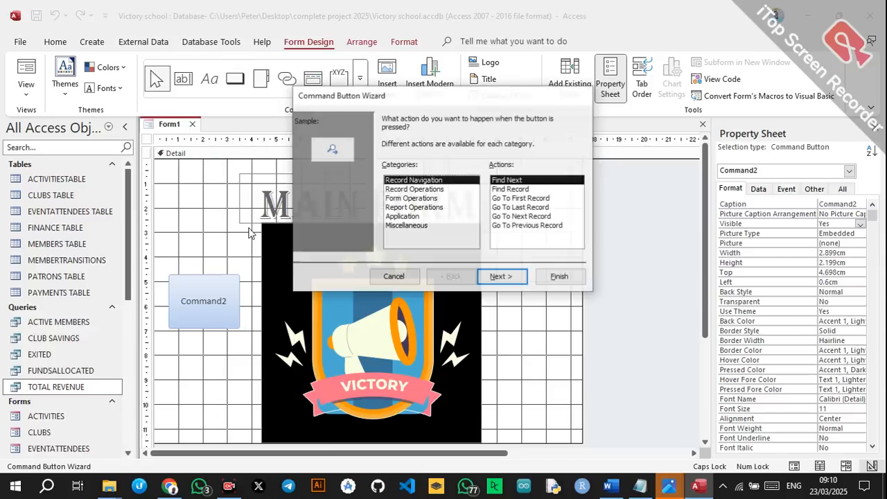
Set the button to open the INPUT SCREENS form with the text caption ENTER.
left_click(417, 199)
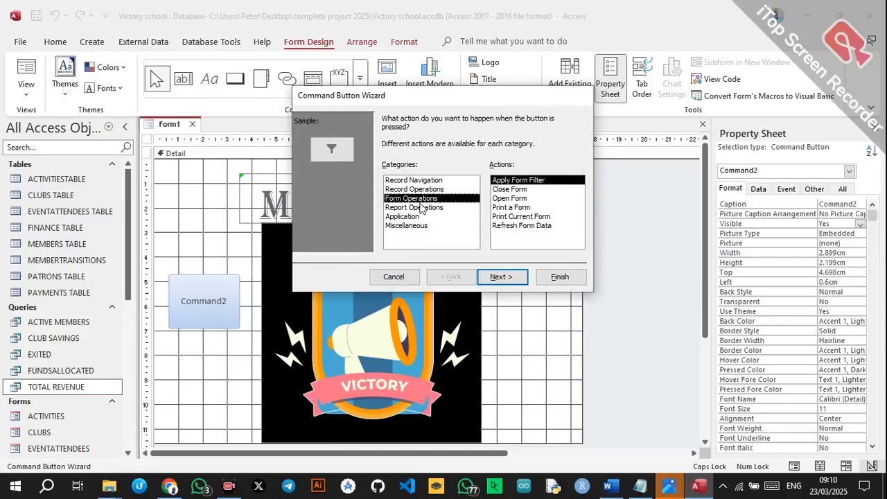
left_click(503, 207)
left_click(504, 199)
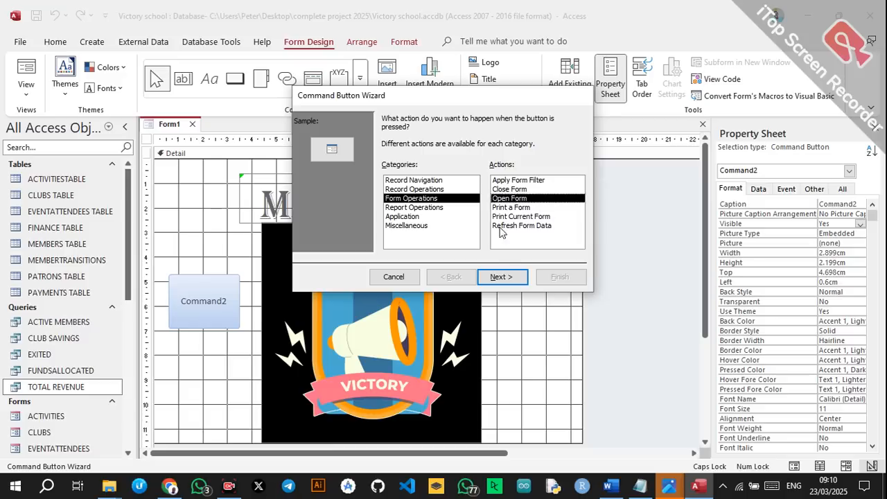
left_click(500, 276)
left_click(420, 182)
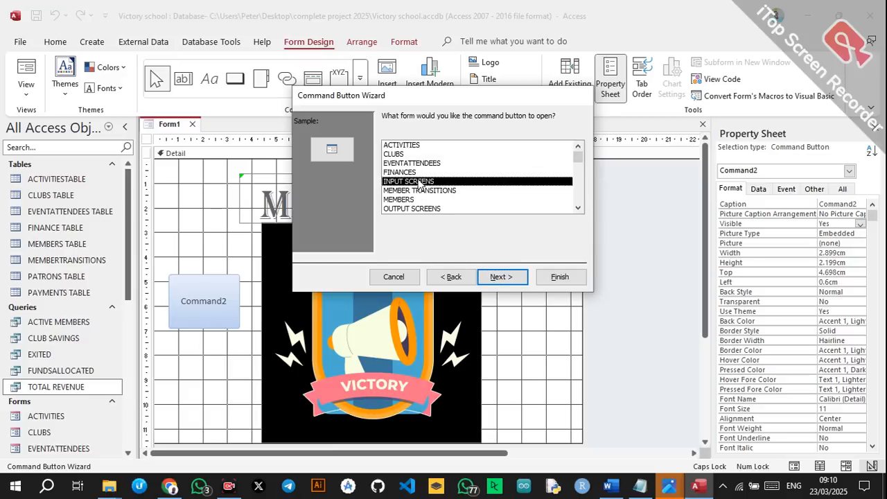
left_click(502, 275)
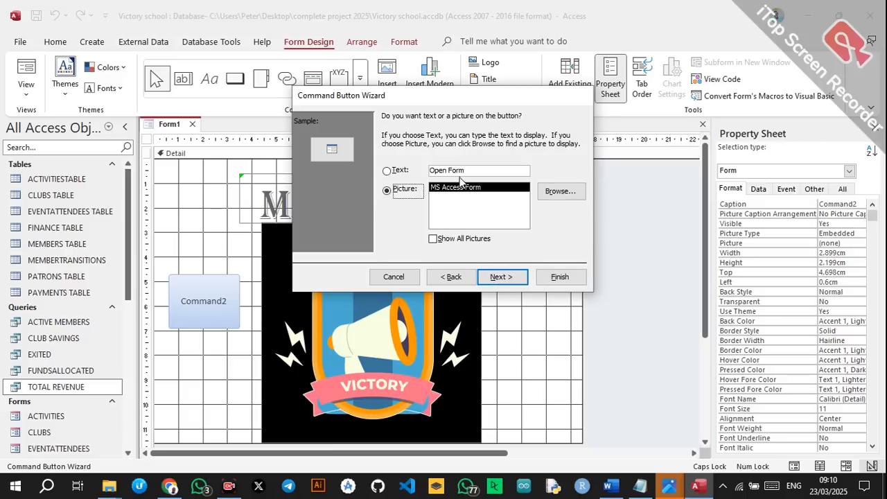
left_click(469, 174)
left_click_drag(470, 174, 419, 169)
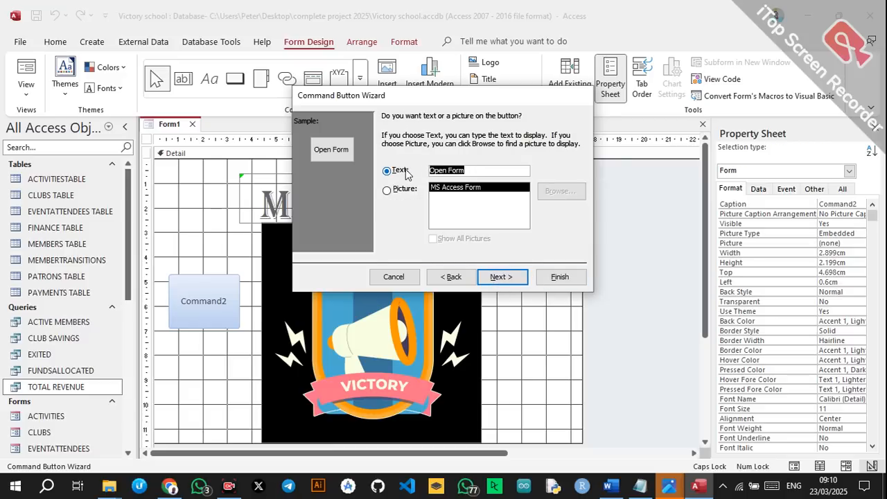
type("ENTER")
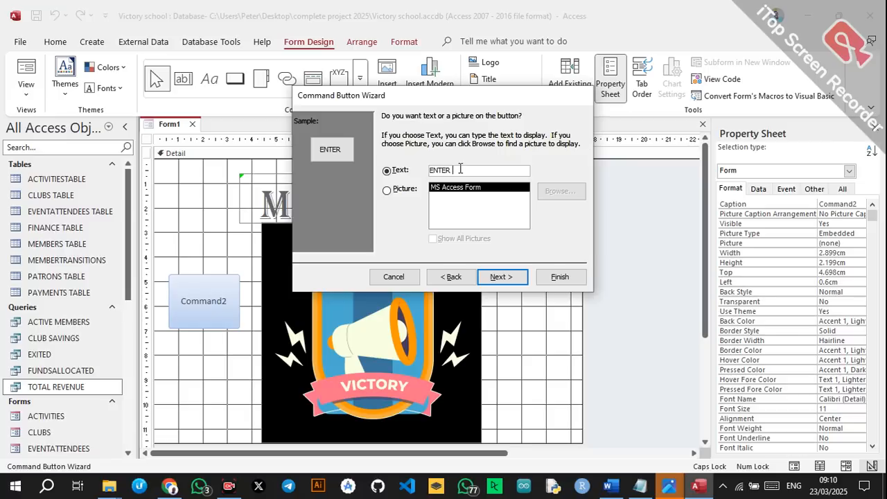
Complete the first button's caption as ENTER DETAILS and finish the wizard.
type("DETAILS")
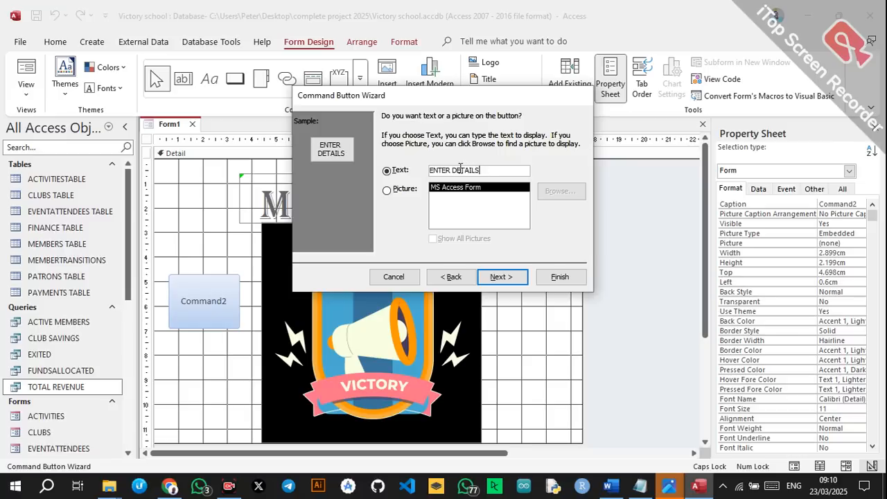
left_click(558, 277)
left_click(235, 79)
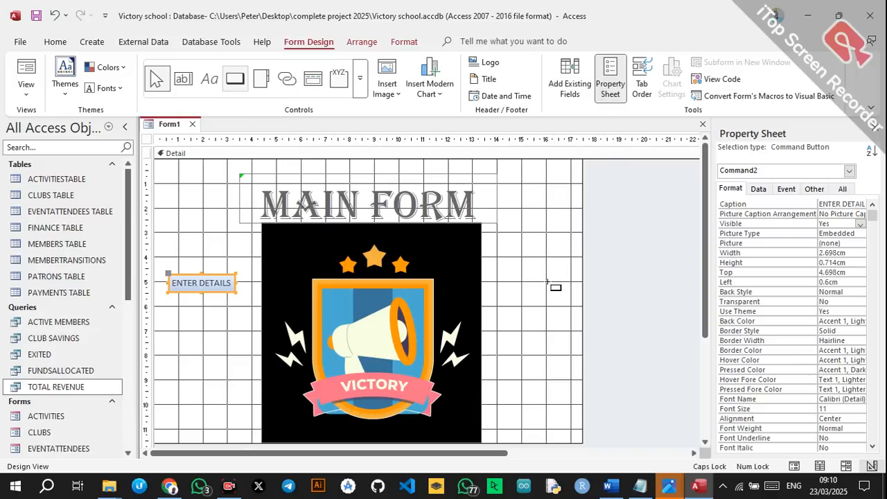
Draw a second button right of the logo and set its action to Open Form.
left_click_drag(503, 269, 583, 331)
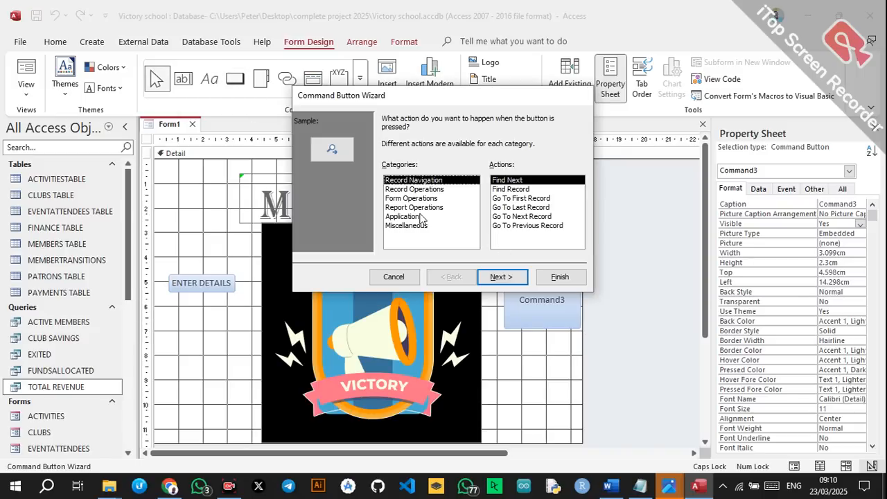
left_click(418, 207)
left_click(508, 190)
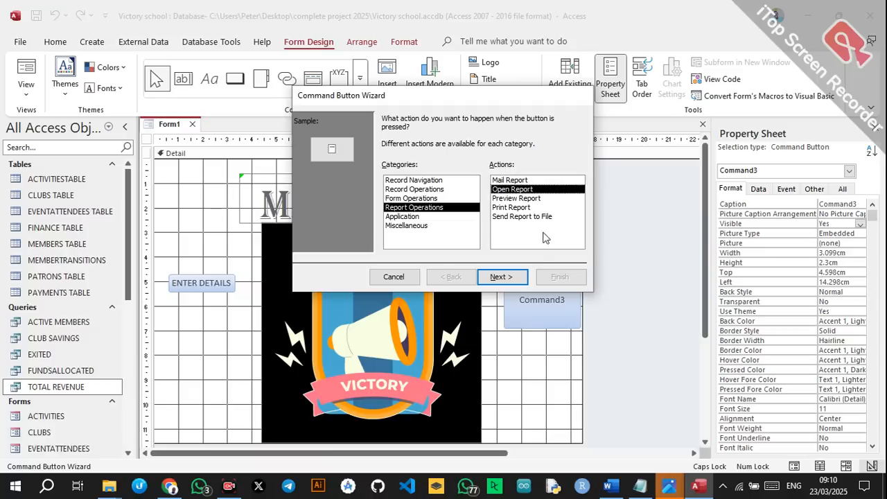
left_click(531, 284)
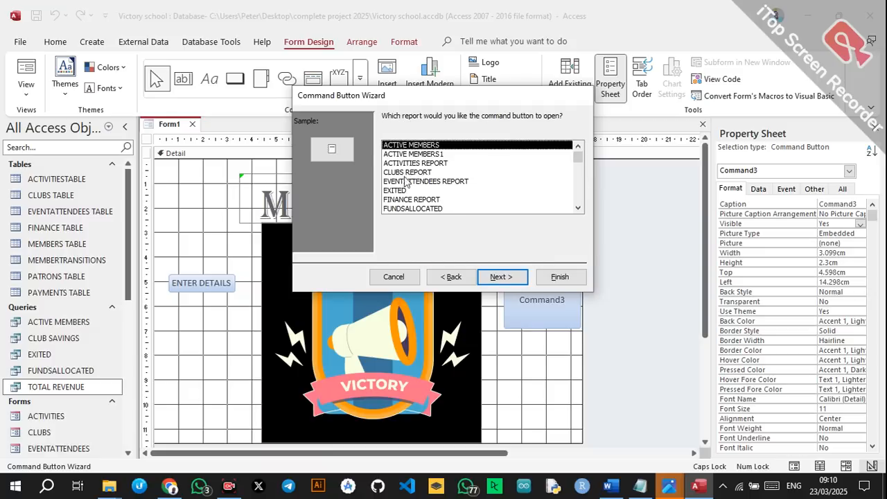
left_click(463, 277)
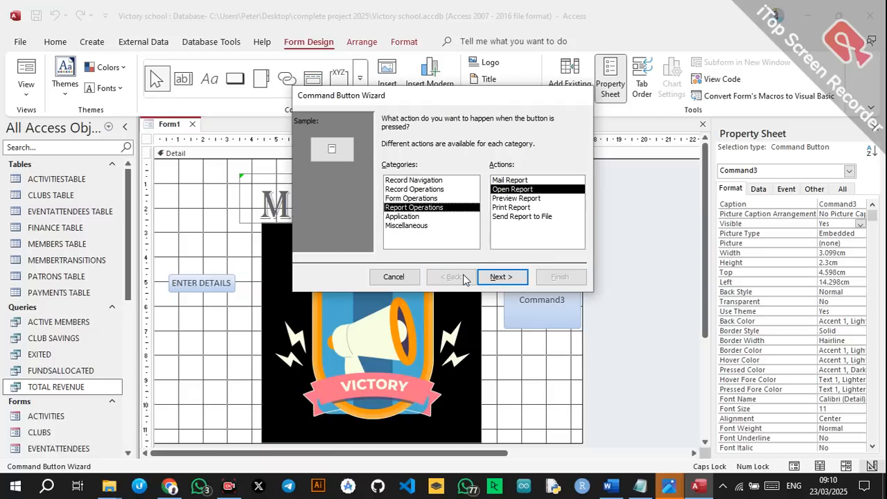
left_click(411, 199)
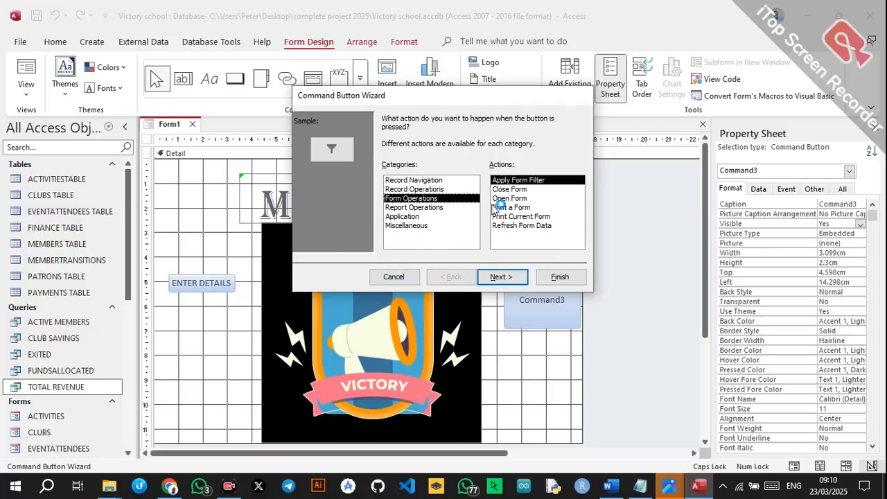
left_click(510, 199)
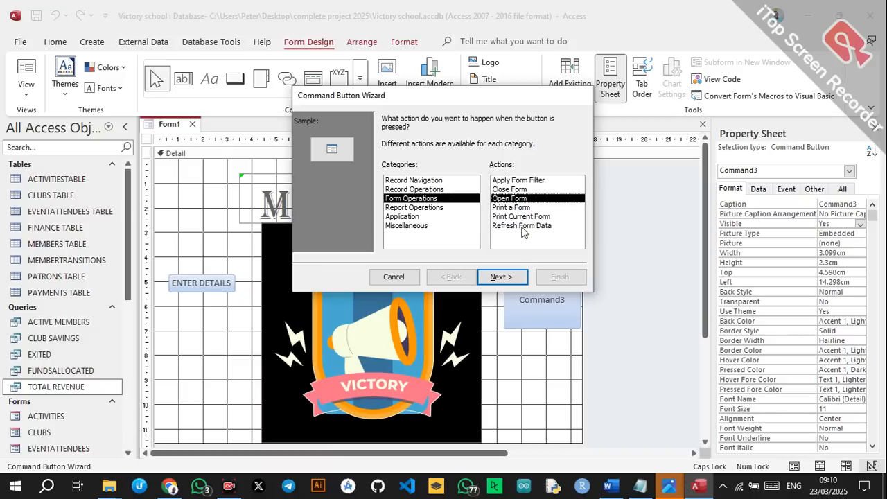
left_click(513, 276)
Make the button open OUTPUT SCREENS, with the text caption GENERATE REPORTS.
left_click(424, 209)
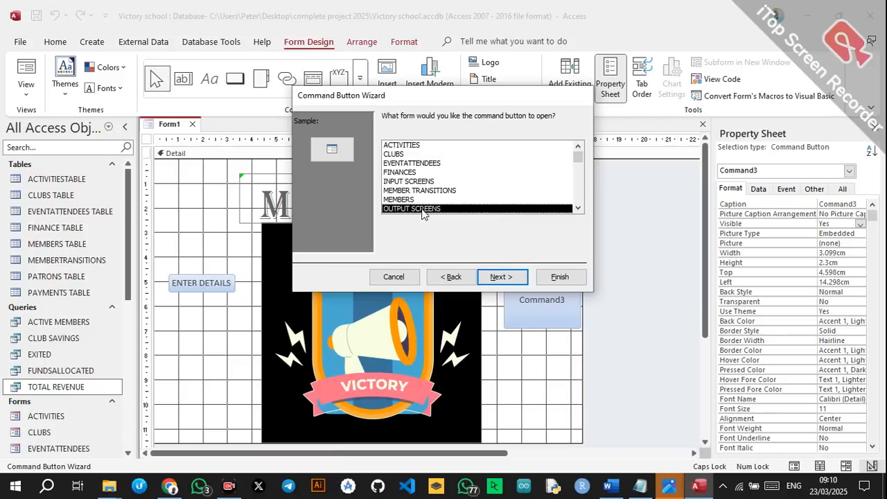
left_click(508, 276)
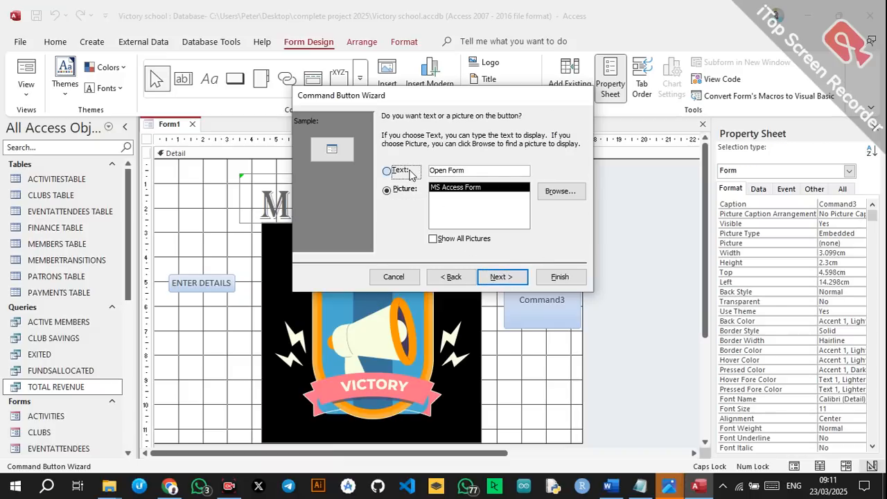
left_click(392, 170)
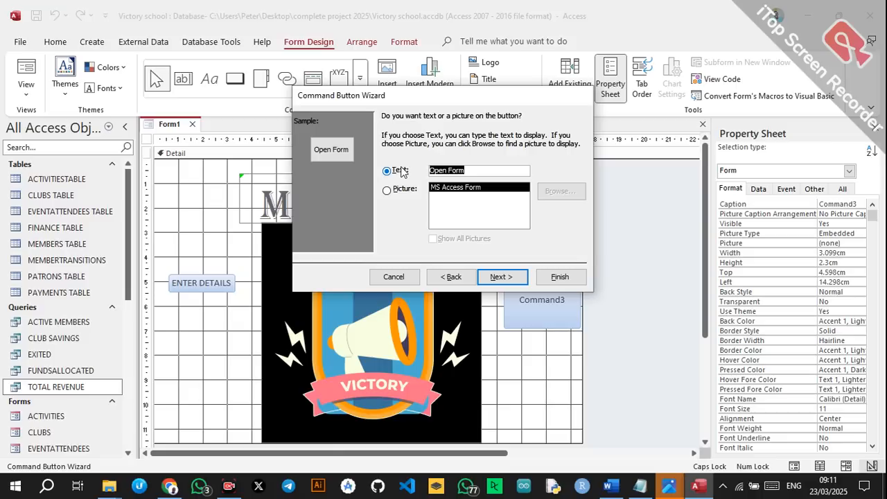
type("GENE")
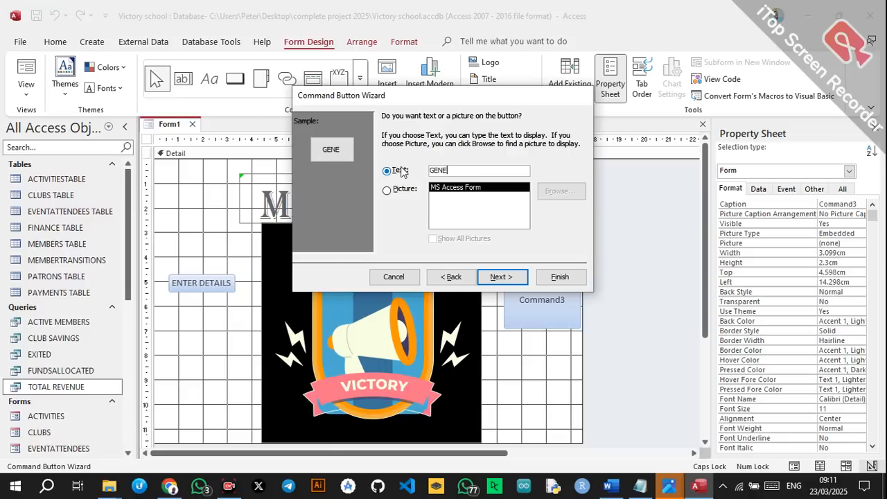
type("RATE RE")
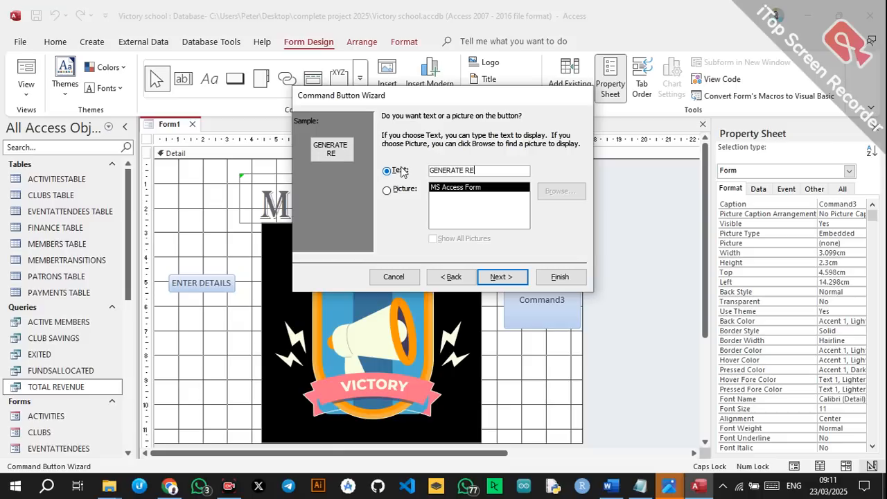
type("PORTS")
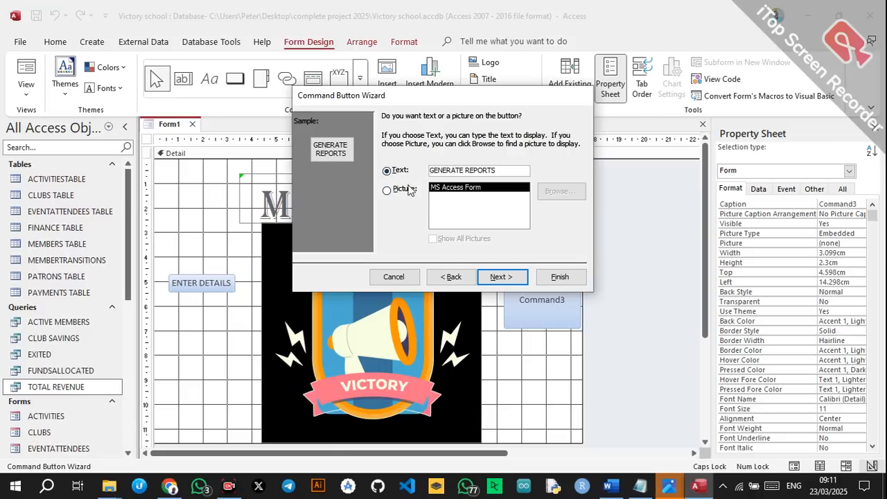
left_click(488, 283)
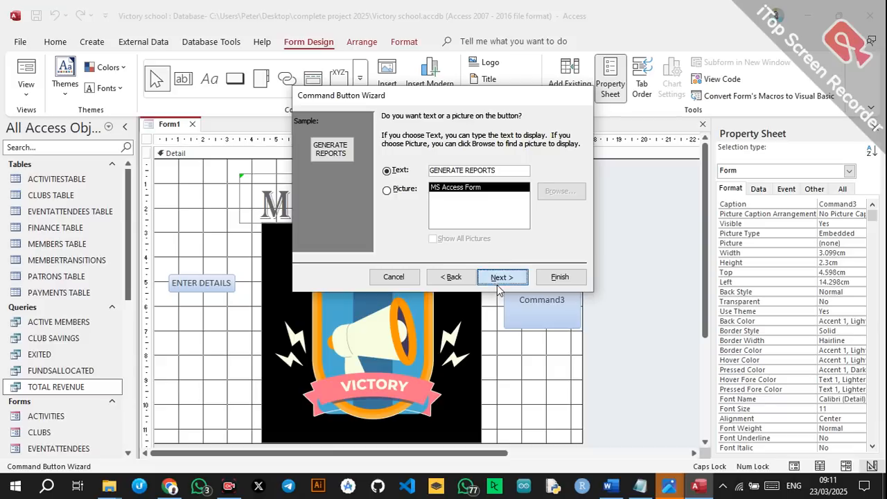
left_click(548, 284)
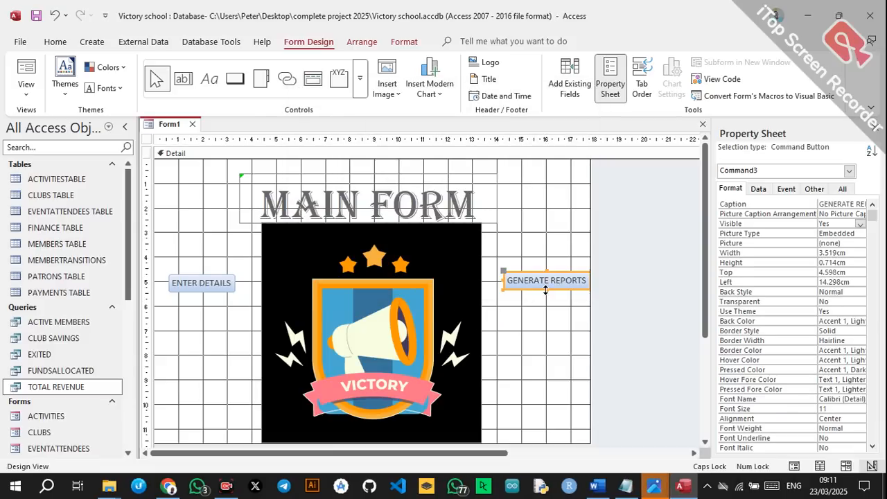
Stretch GENERATE REPORTS to 1.905 cm tall and place both buttons beside the Victory logo.
left_click_drag(546, 290, 545, 316)
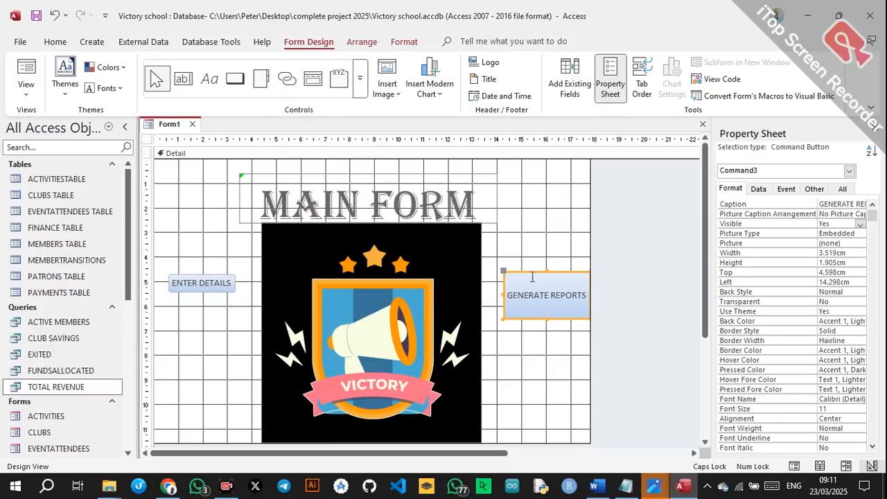
left_click_drag(214, 288, 221, 330)
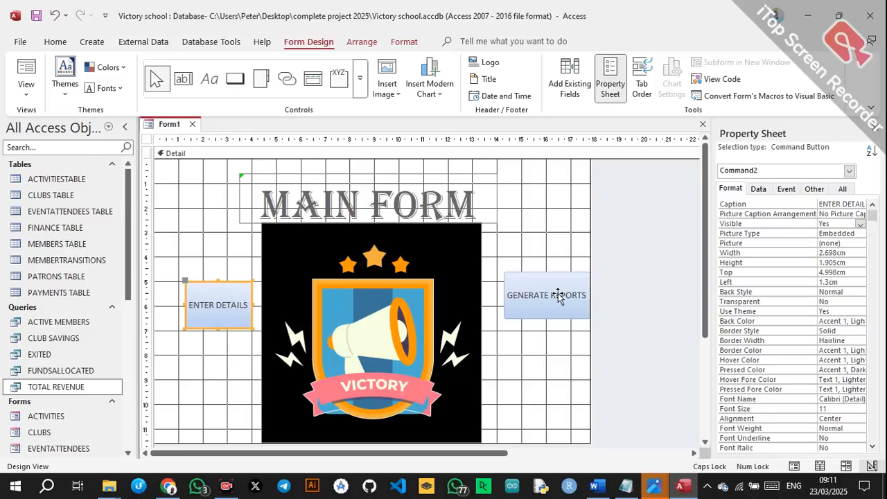
left_click_drag(559, 294, 549, 307)
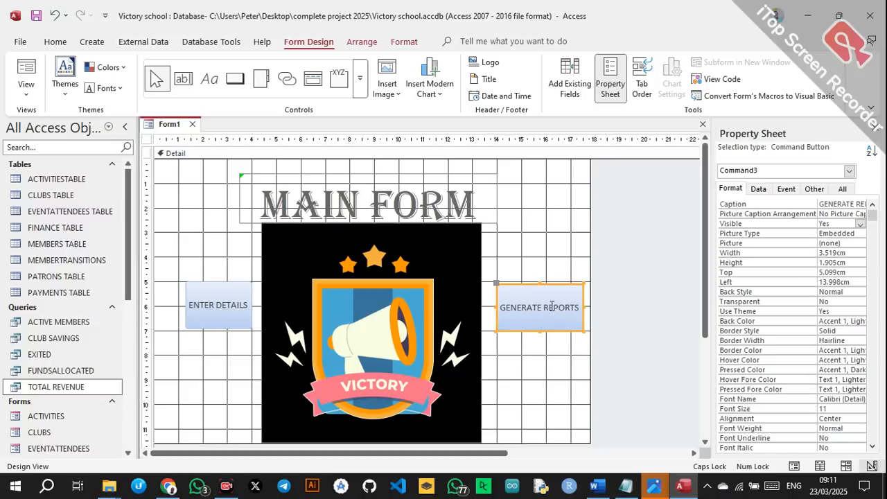
left_click(557, 369)
left_click(235, 78)
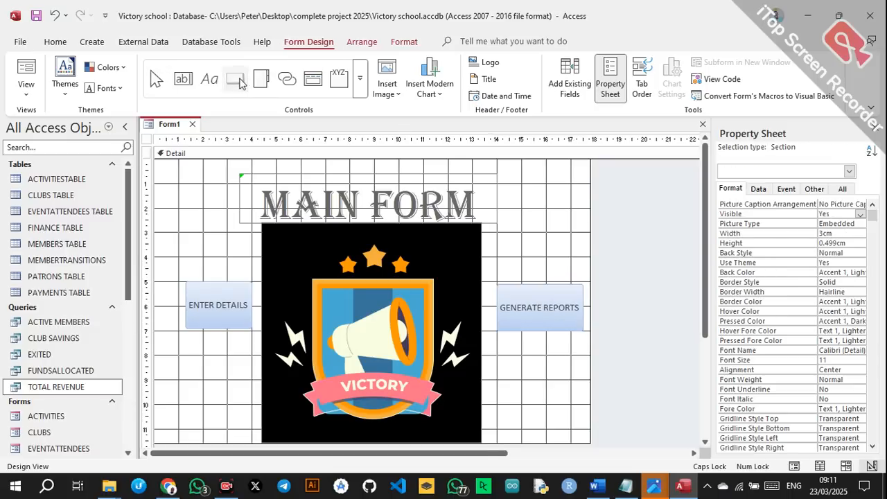
Place a Quit Application button captioned Quit App below GENERATE REPORTS.
left_click(521, 391)
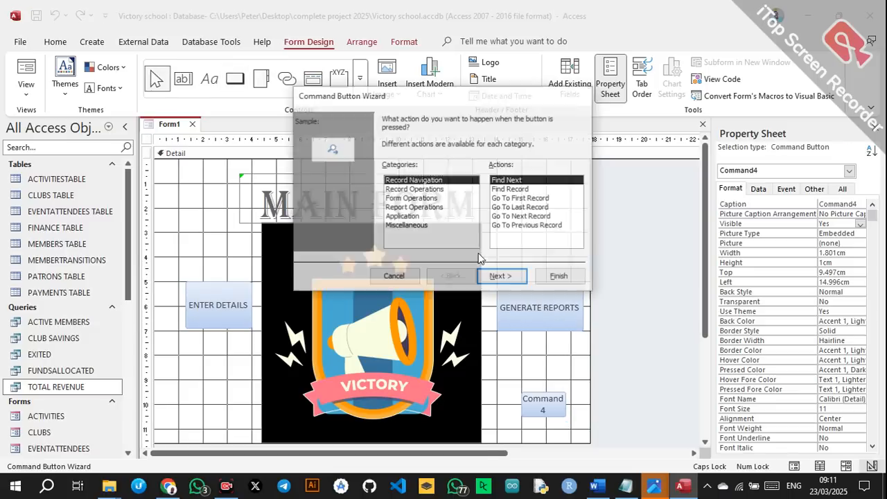
left_click(402, 216)
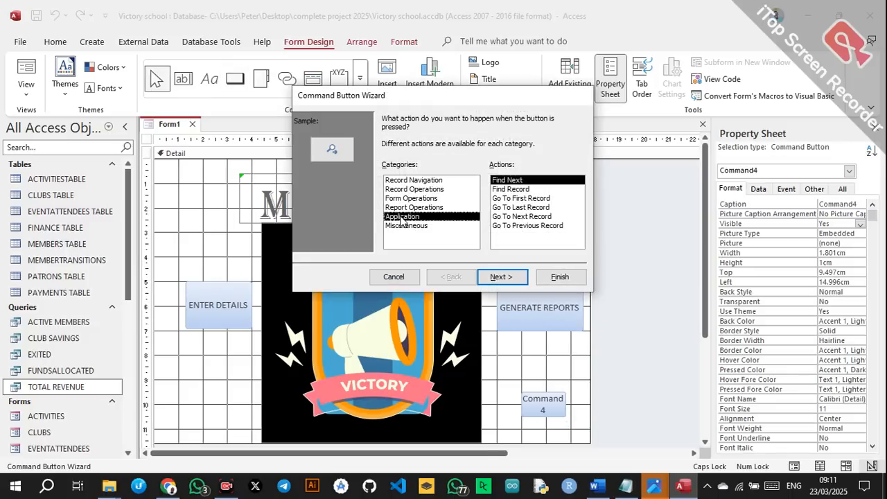
left_click(501, 276)
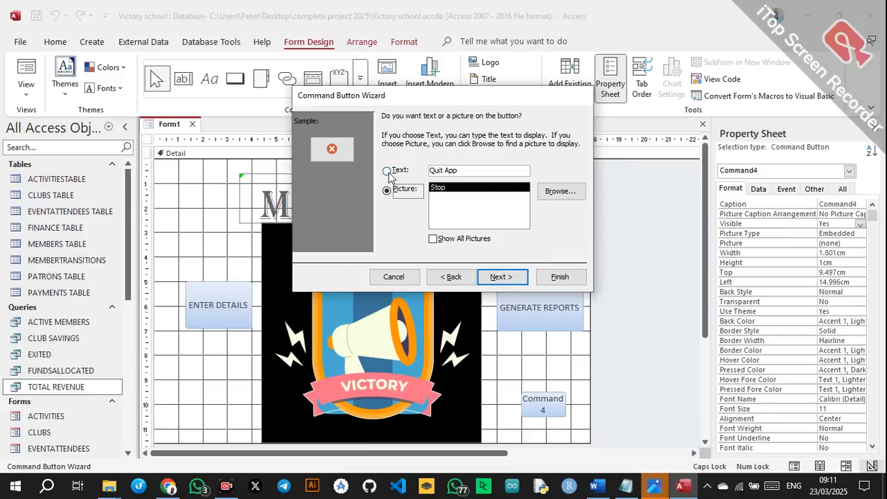
left_click(387, 171)
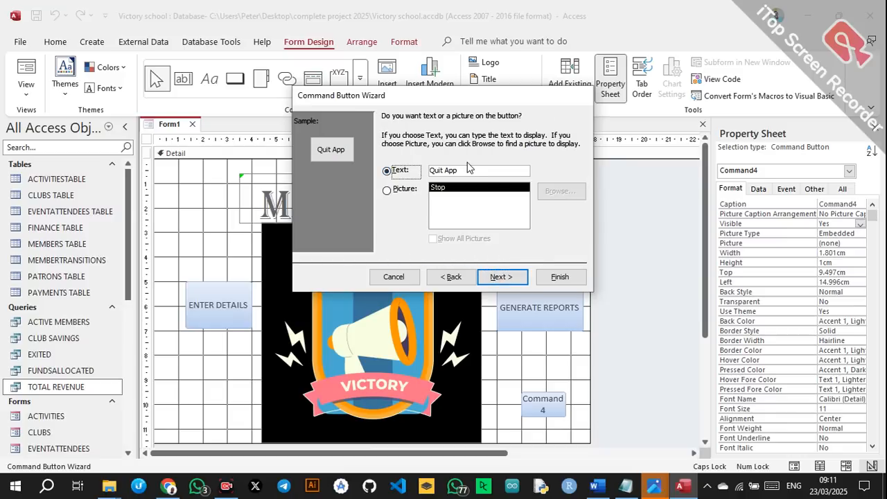
left_click(506, 276)
left_click(561, 277)
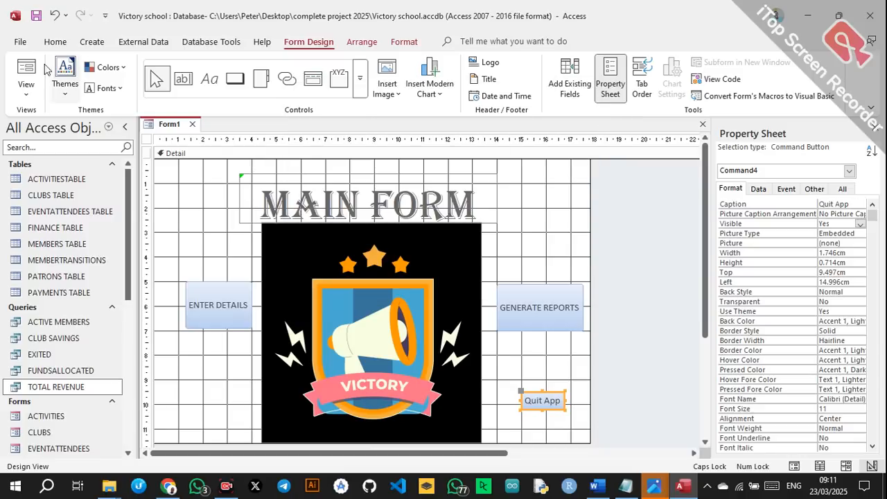
left_click(55, 42)
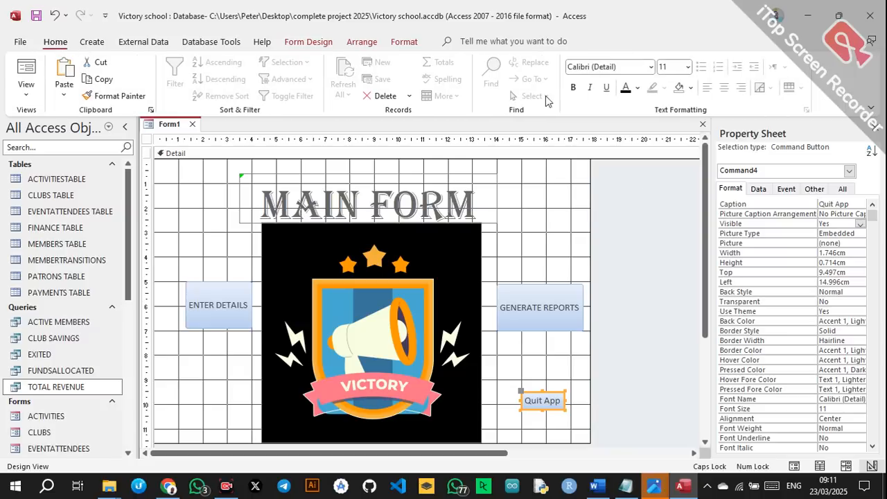
Give Quit App a red fill, a bold white caption, and a taller height.
left_click(691, 89)
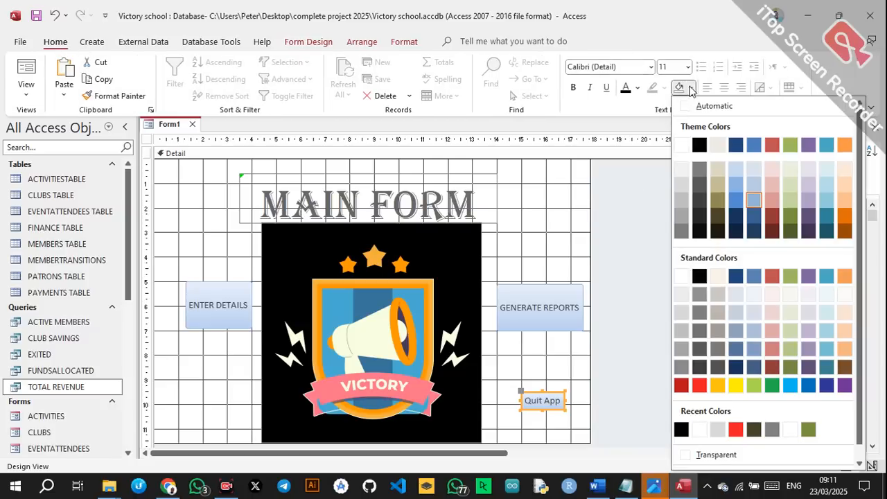
left_click(700, 386)
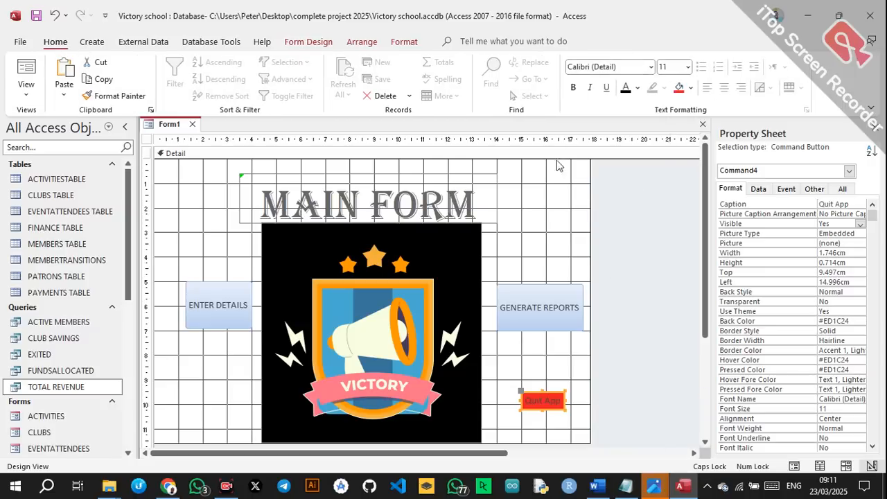
left_click(573, 88)
left_click(637, 88)
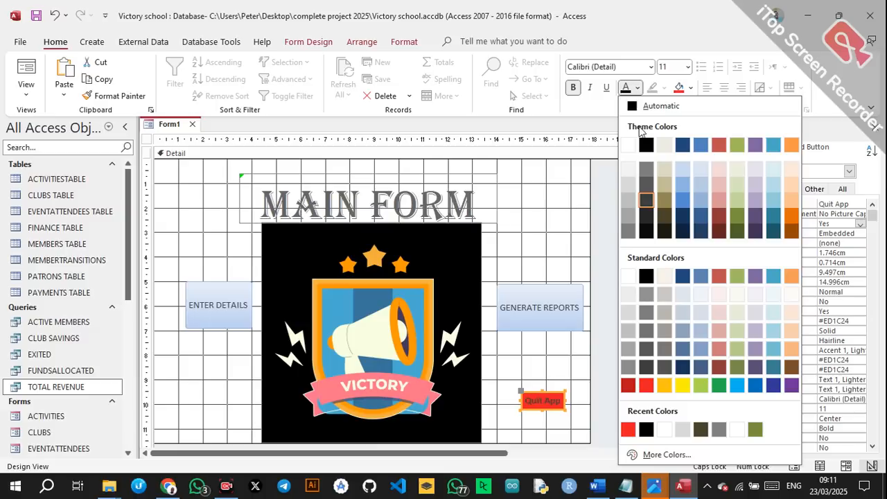
left_click(629, 143)
left_click_drag(543, 411, 542, 430)
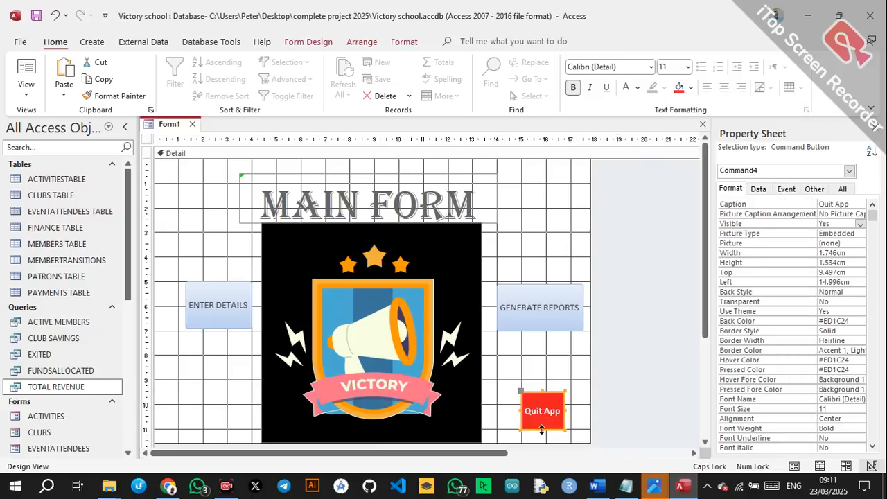
left_click(618, 367)
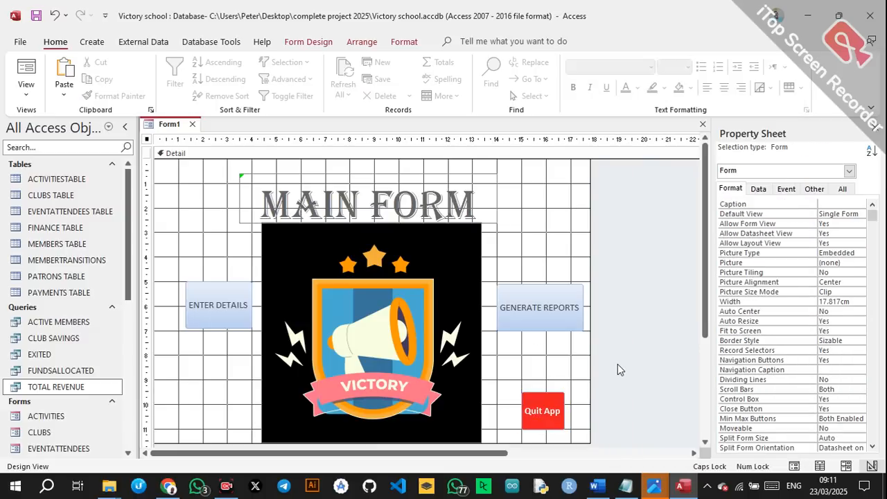
Give GENERATE REPORTS a dark olive fill with a bold white caption.
left_click(551, 313)
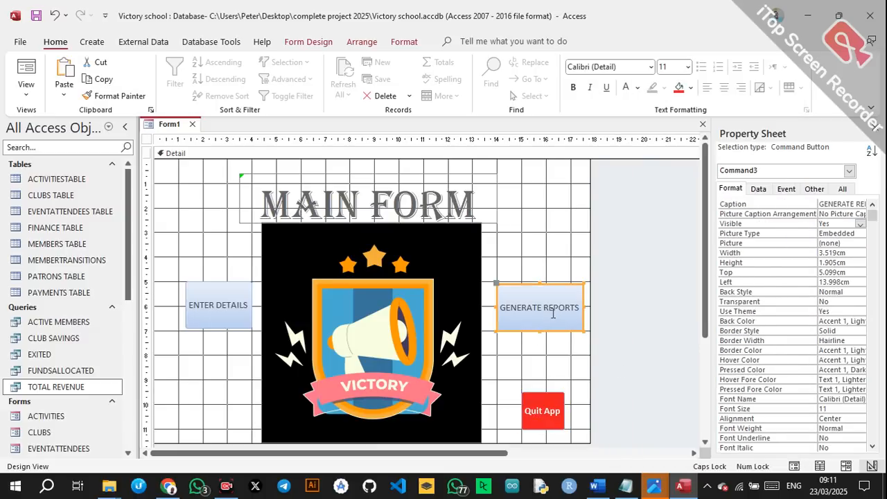
left_click(690, 87)
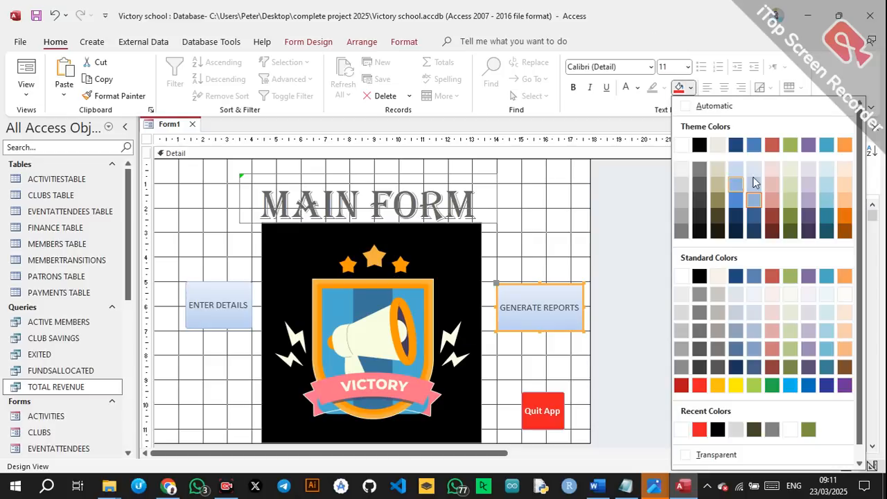
left_click(716, 216)
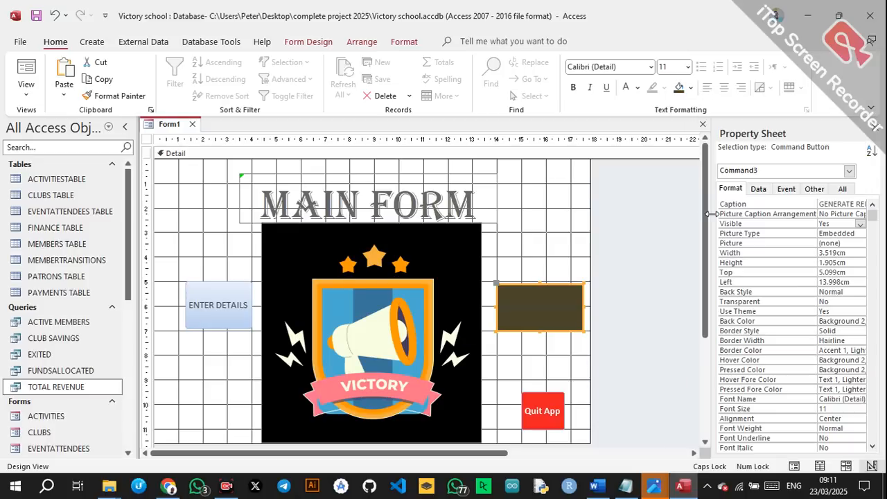
left_click(637, 88)
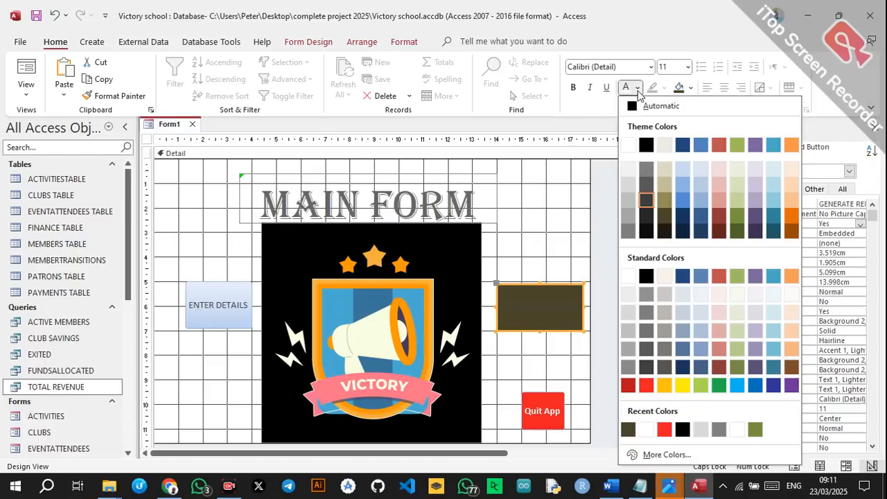
left_click(628, 142)
left_click(573, 87)
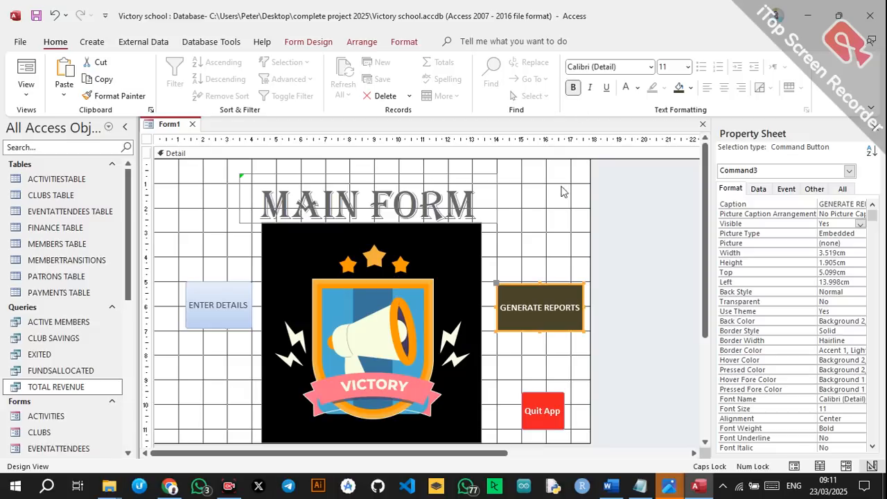
Change GENERATE REPORTS to dark grey and give ENTER DETAILS the same dark fill.
left_click(244, 290)
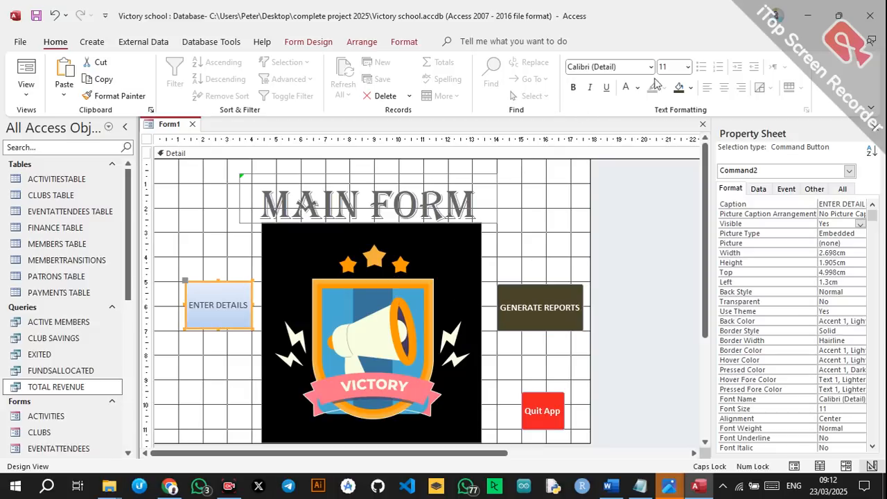
left_click(692, 88)
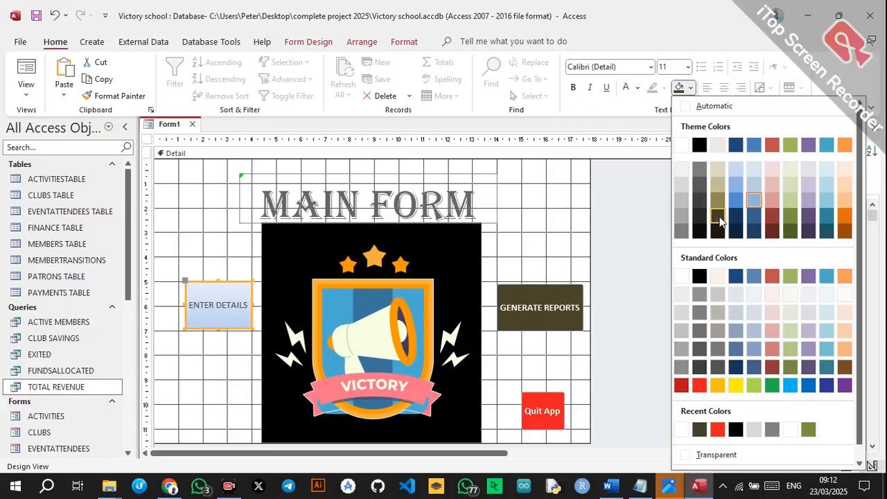
left_click(560, 299)
left_click(559, 295)
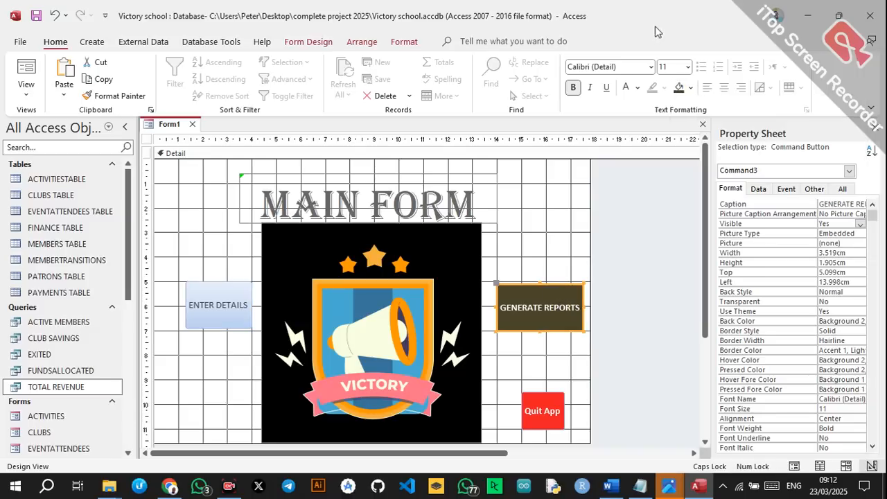
left_click(690, 89)
left_click(700, 216)
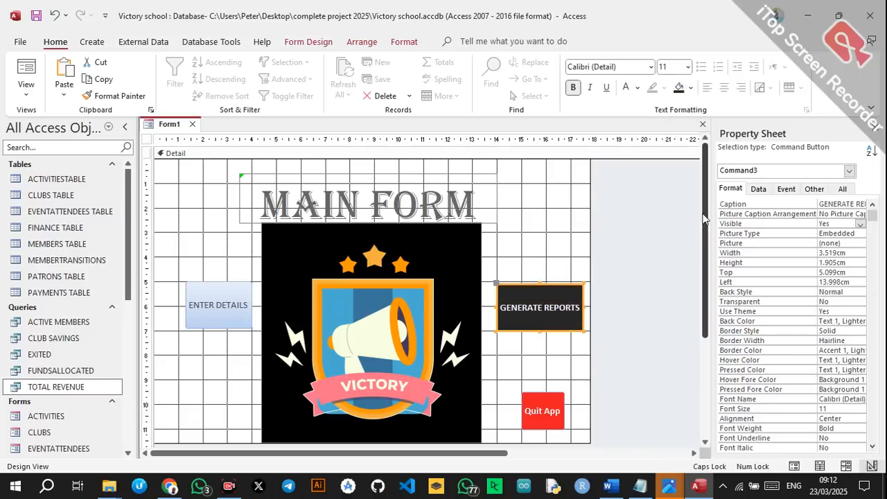
left_click(228, 293)
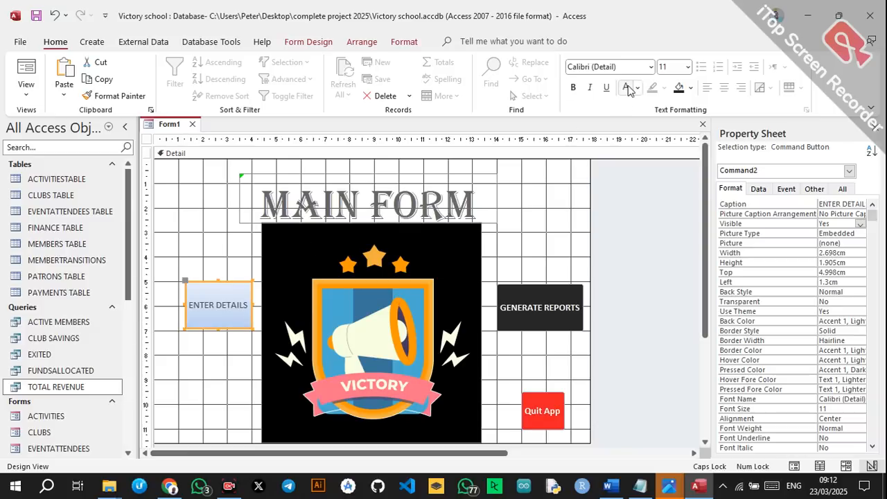
left_click(681, 88)
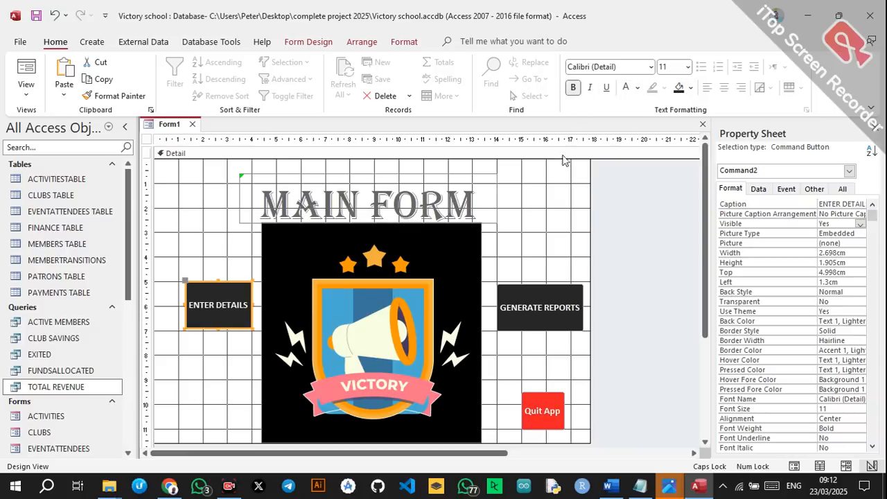
left_click(534, 209)
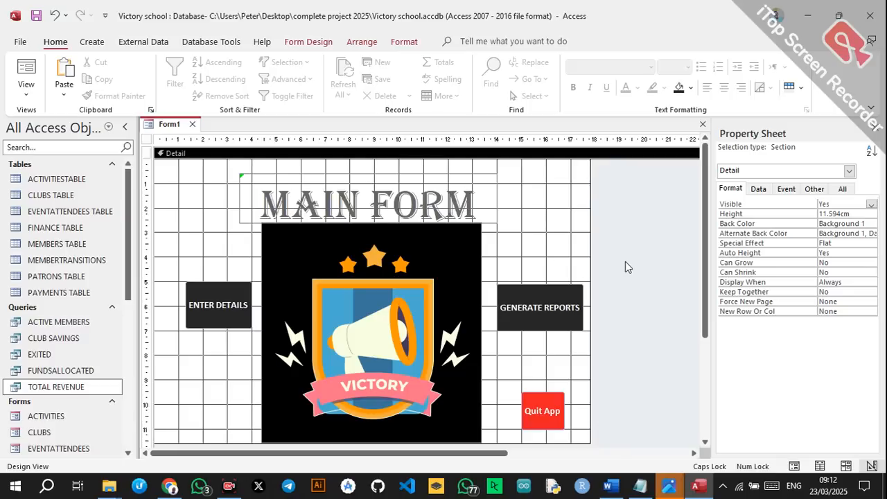
Save the form as MAIN FORM and close its design view.
key("ctrl+s")
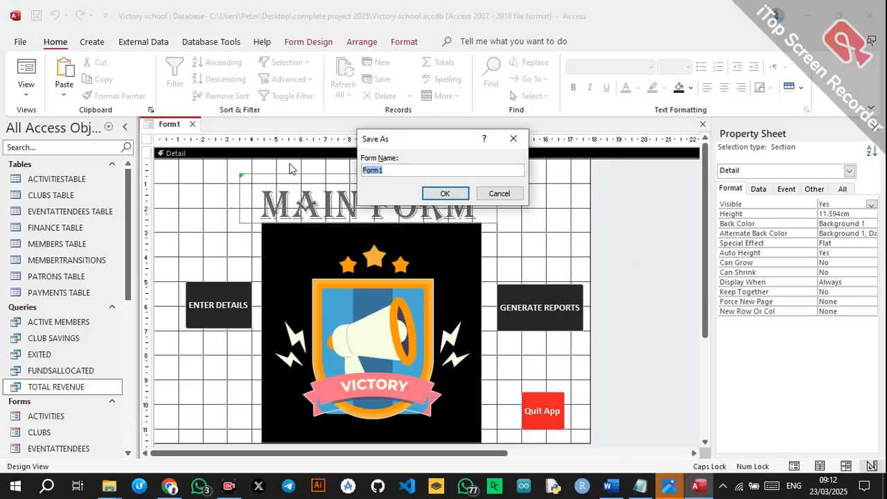
type("MAIN FORM")
left_click(445, 194)
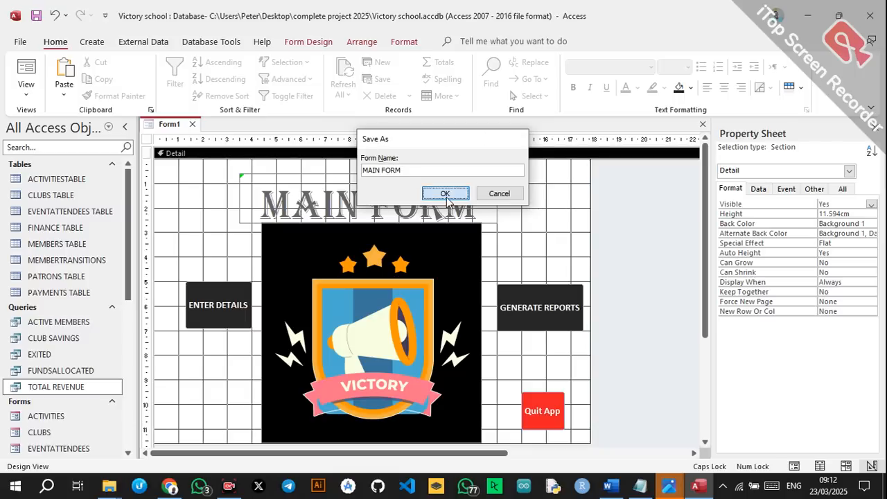
left_click(215, 124)
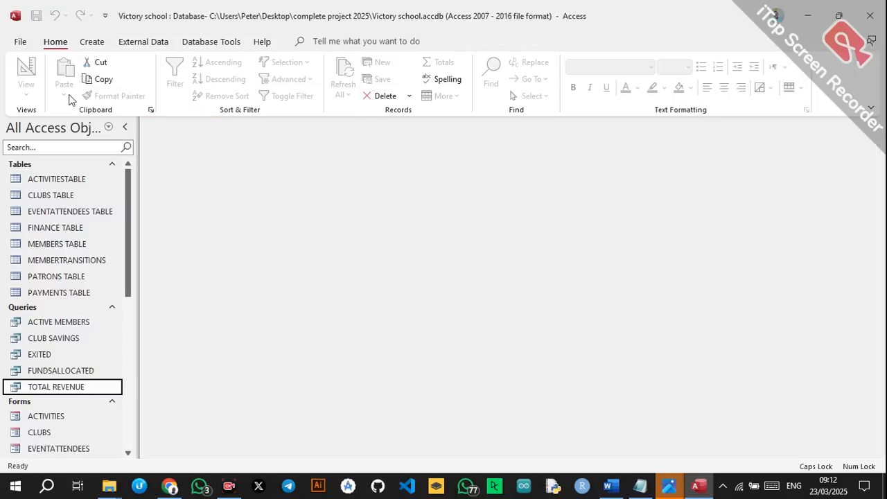
left_click(20, 42)
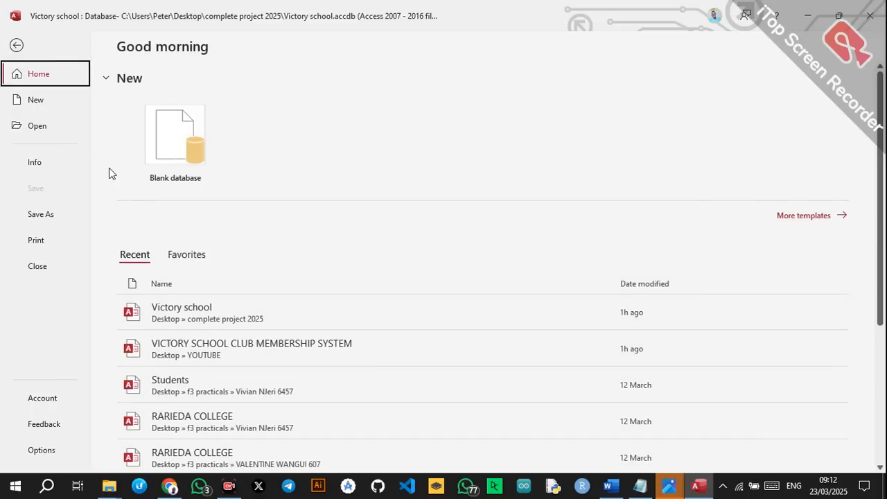
Set the application title to VICTORY SCHOOL CLUB MEMBERSHIP SYSTEM and open the Display Form list.
left_click(39, 451)
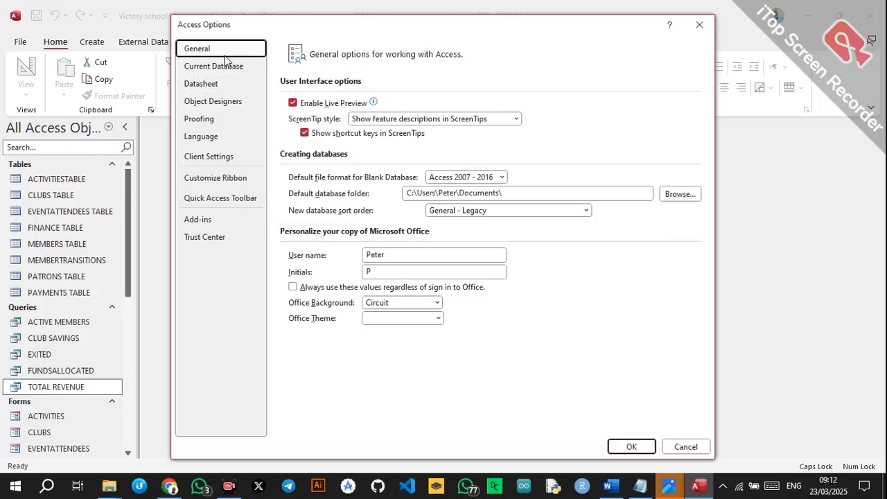
left_click(223, 73)
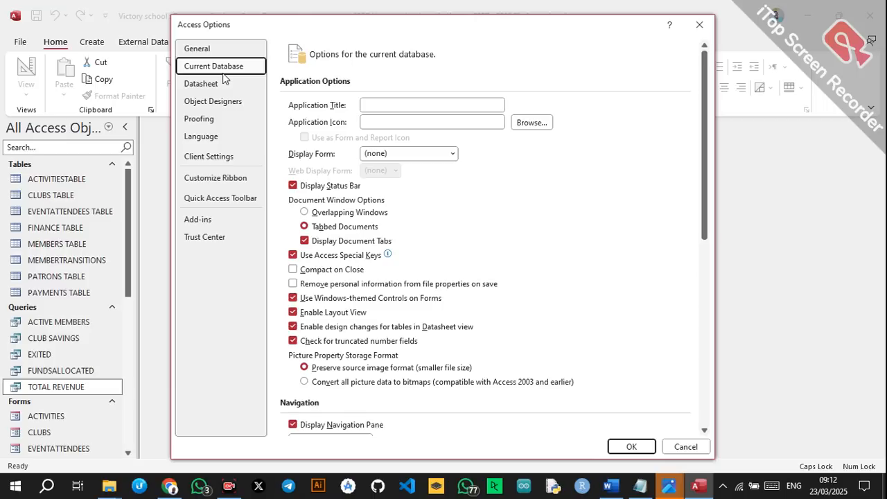
left_click(425, 104)
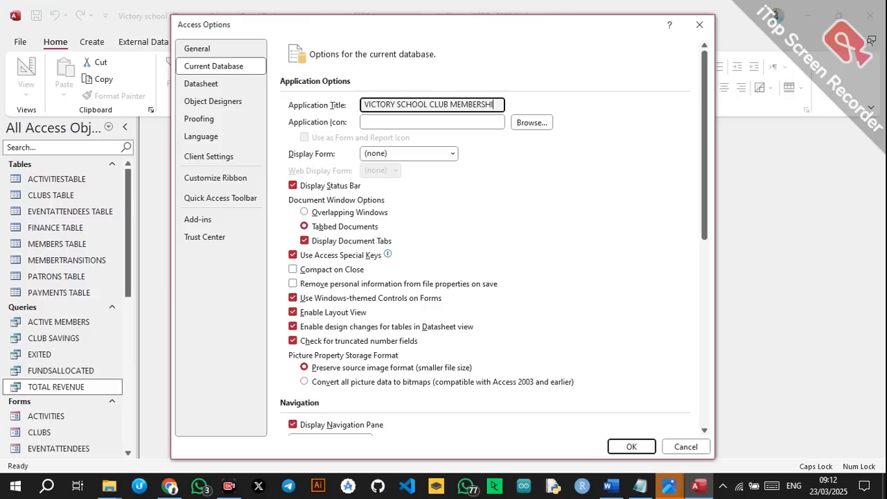
type("SYSTEM")
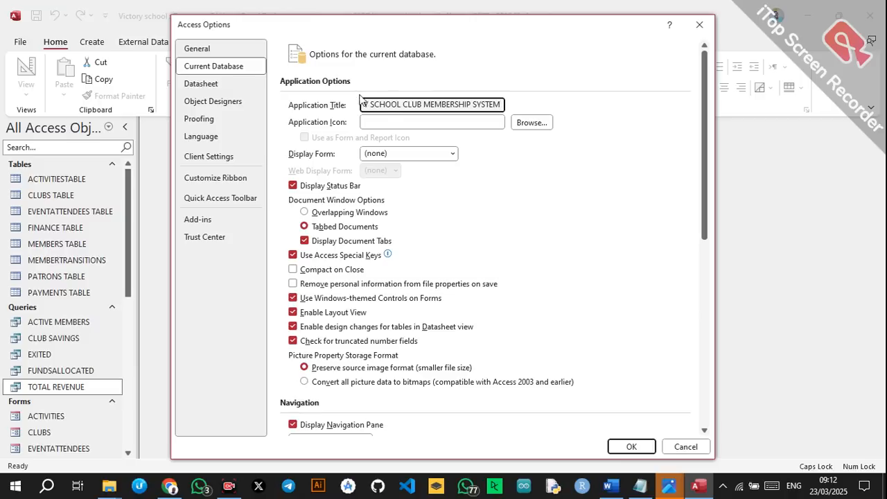
left_click(389, 122)
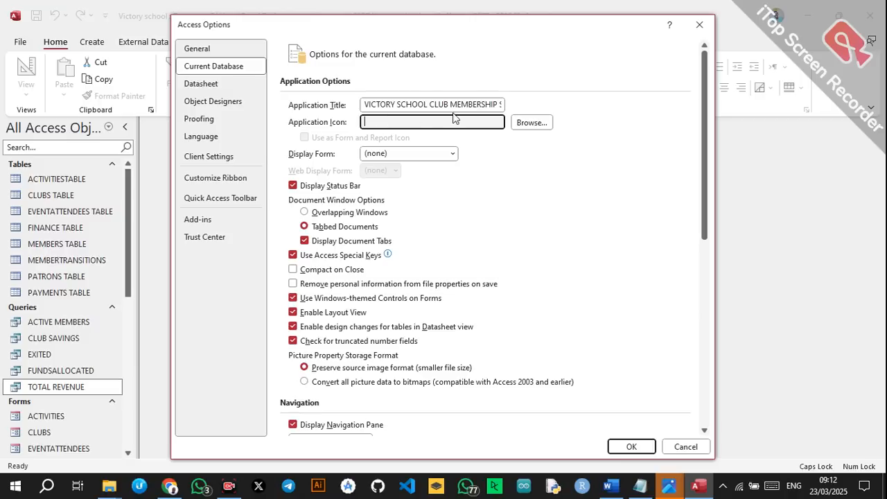
left_click(451, 154)
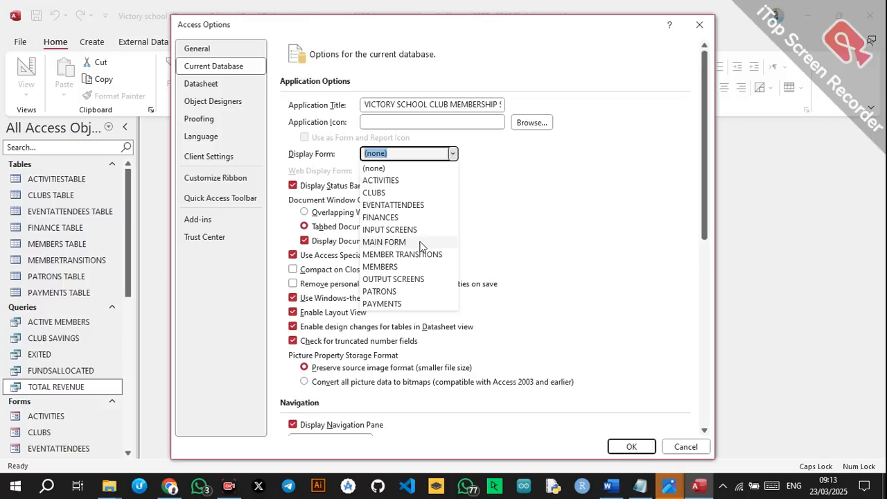
Set MAIN FORM as the startup form; turn off status bar, document tabs, special keys and layout view.
left_click(385, 242)
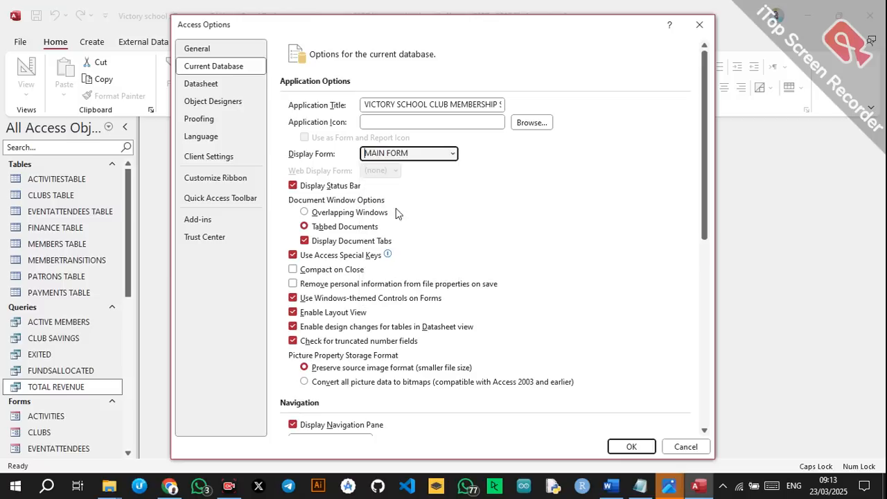
left_click(324, 186)
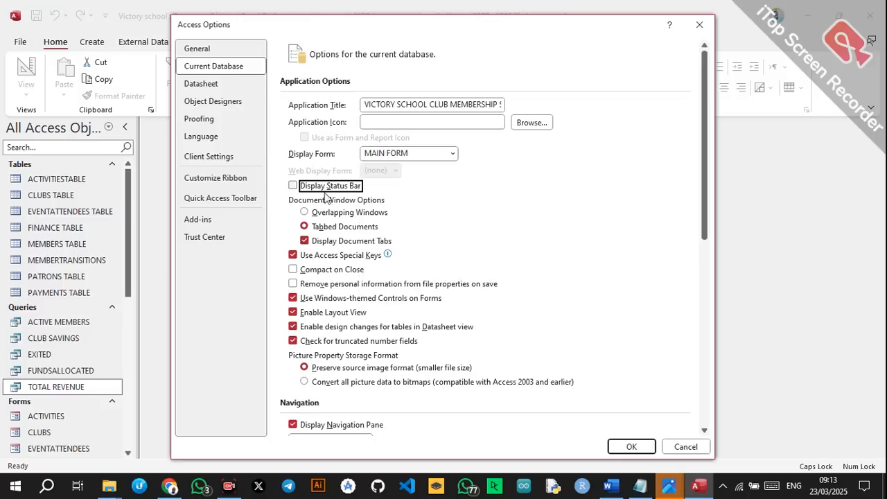
left_click(318, 242)
left_click(299, 257)
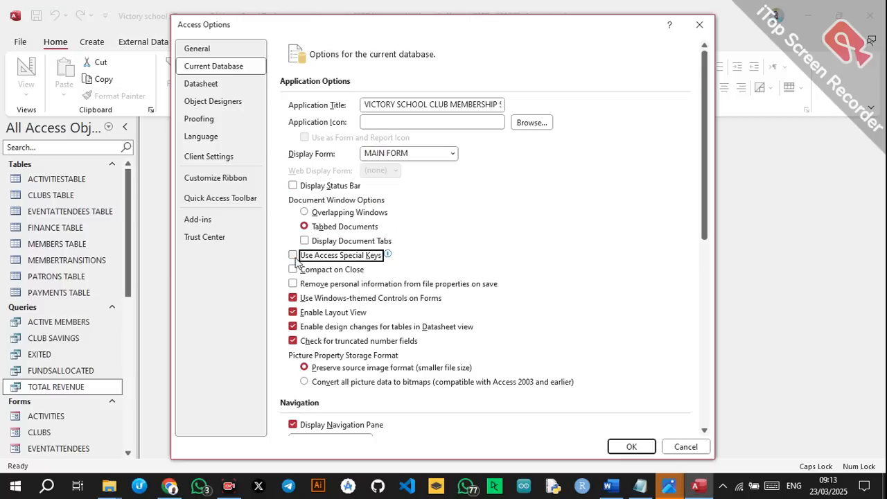
left_click(328, 301)
left_click(324, 317)
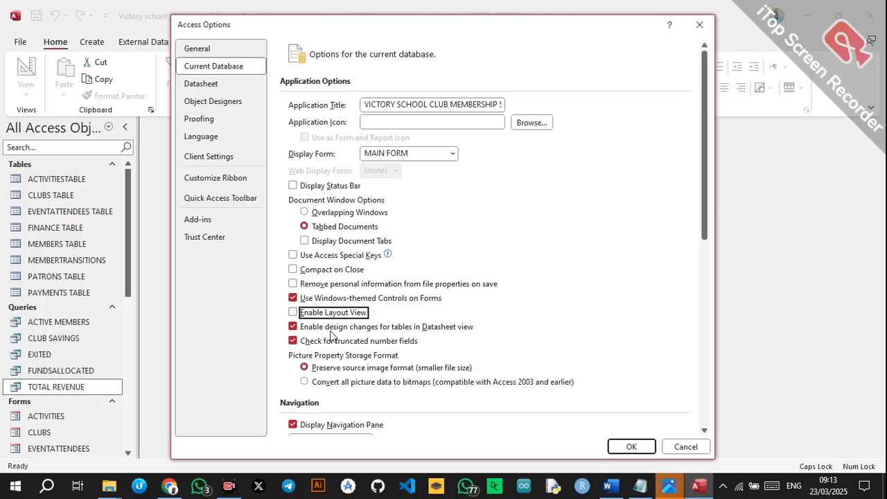
left_click(328, 327)
left_click(330, 341)
left_click(324, 301)
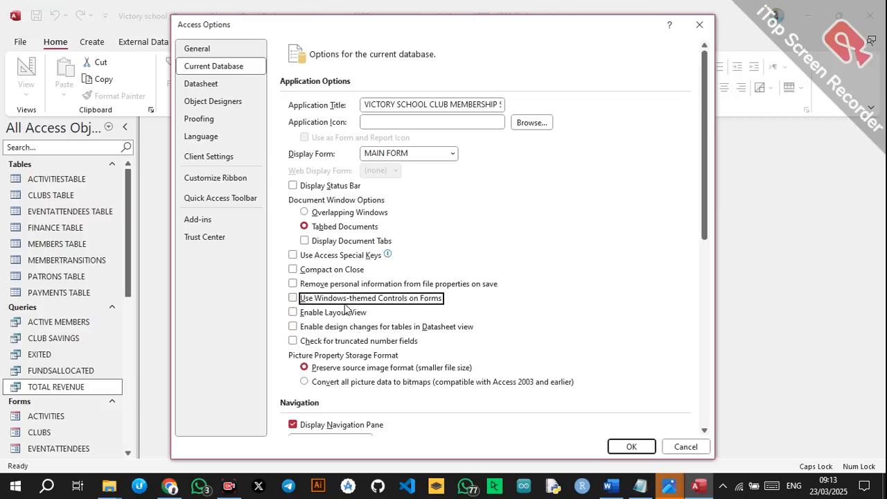
Hide the navigation pane and disable full menus and default shortcut menus.
scroll(347, 310, "down", 3)
left_click(314, 238)
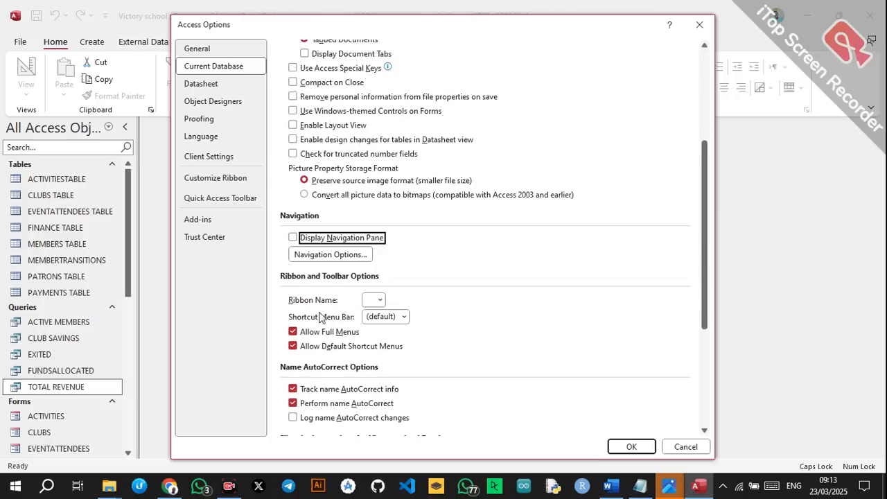
scroll(321, 317, "down", 1)
left_click(339, 270)
left_click(333, 286)
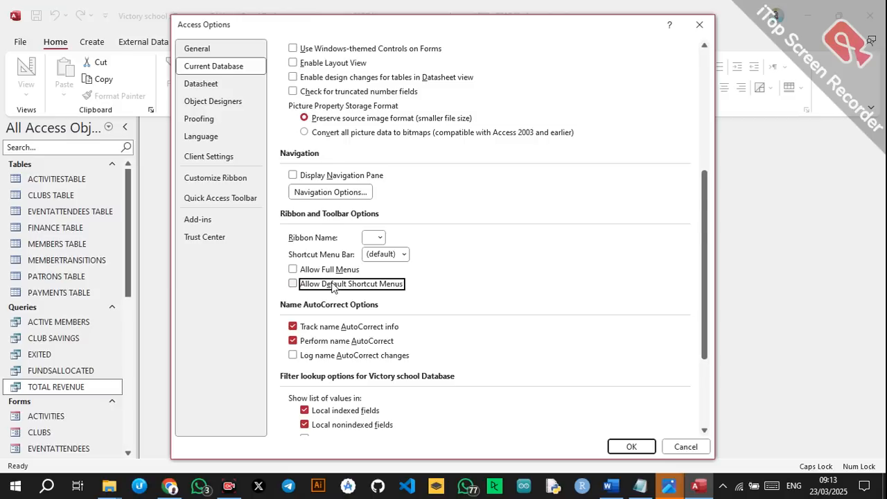
scroll(333, 287, "down", 3)
scroll(332, 287, "up", 2)
scroll(360, 289, "down", 1)
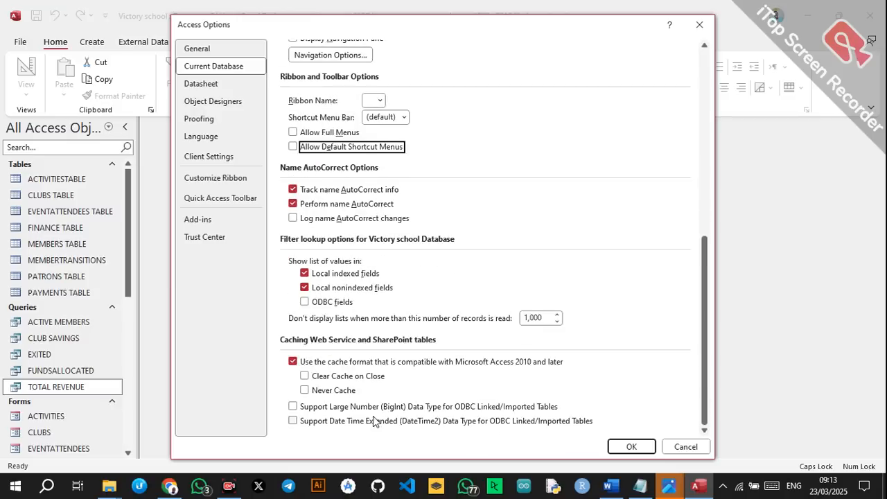
left_click(700, 445)
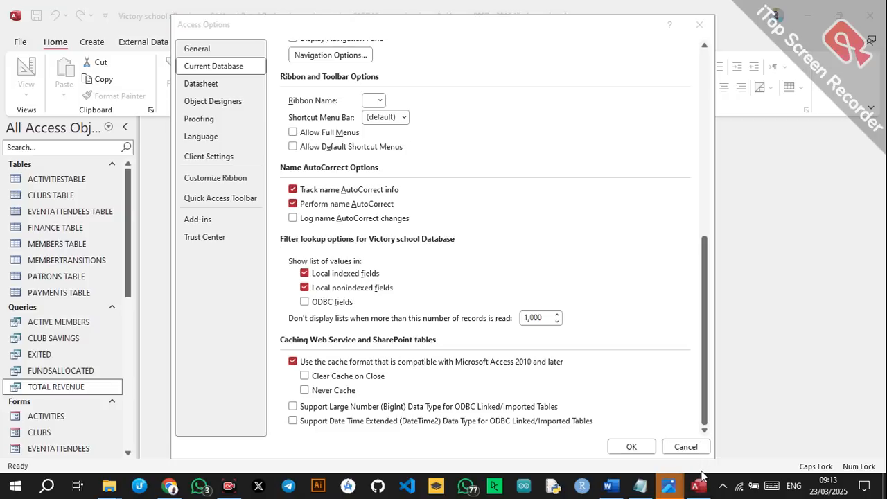
Apply the options, close Access, discard the Word document, and select the Victory school file.
left_click(632, 448)
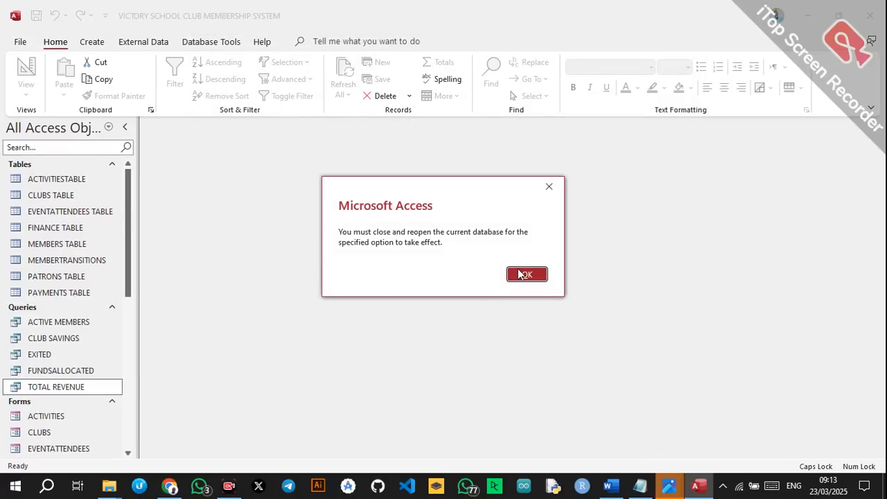
left_click(525, 274)
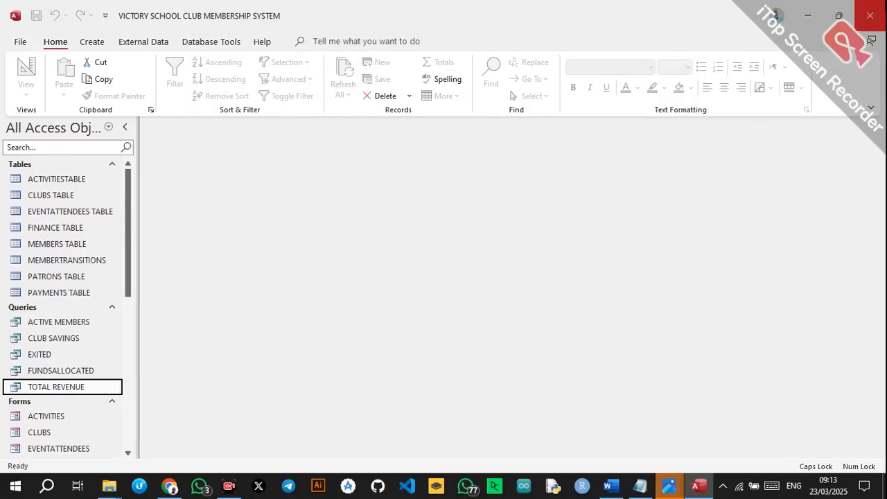
left_click(885, 5)
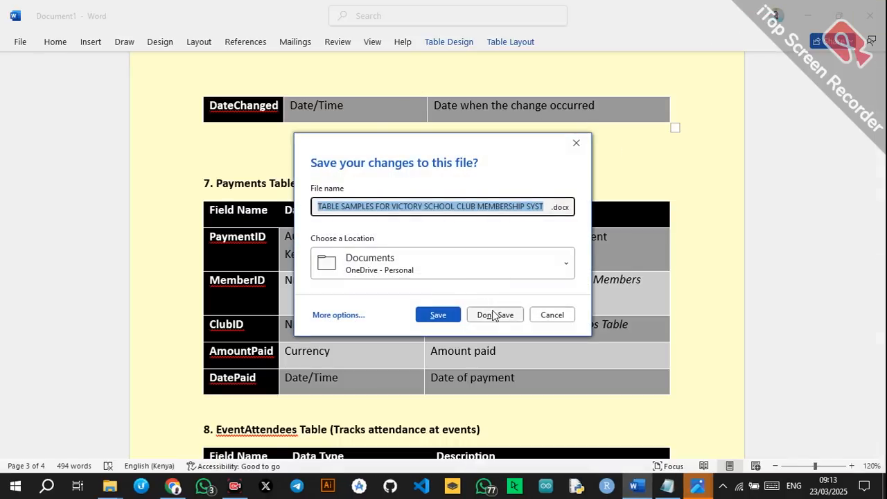
left_click(493, 315)
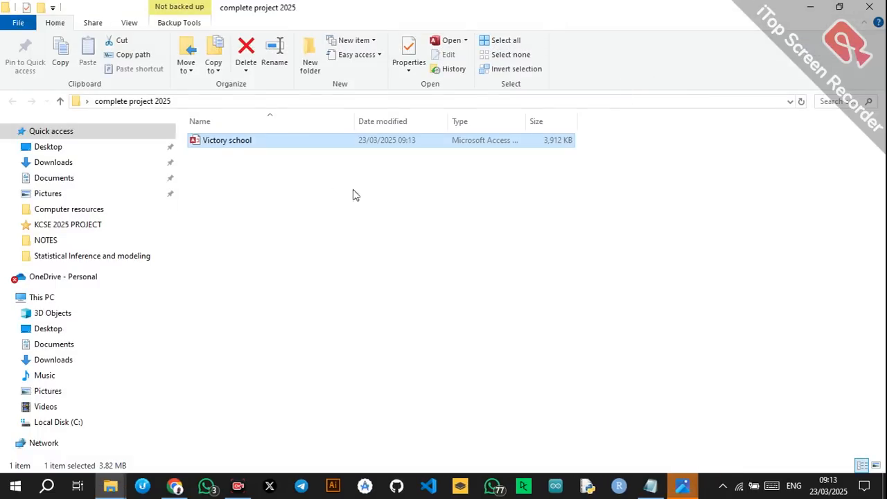
left_click(257, 141)
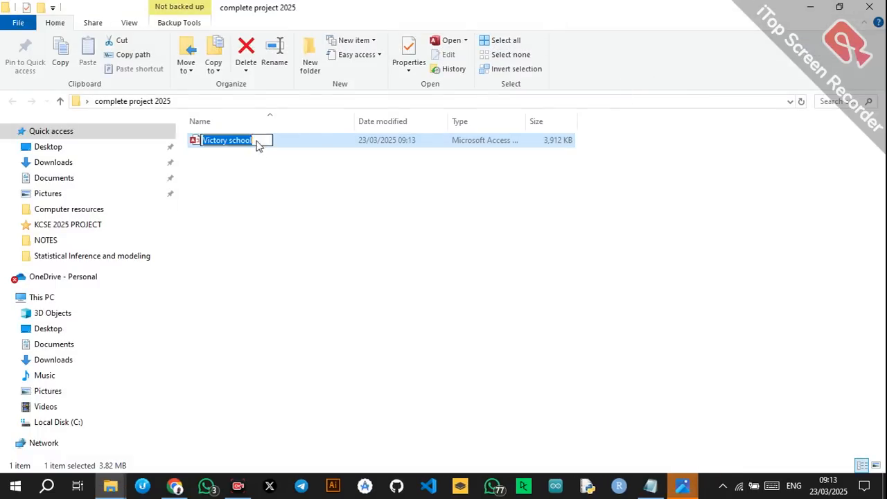
left_click(257, 141)
Reopen the Victory school database and go to the input screens via ENTER DETAILS.
left_click(296, 148)
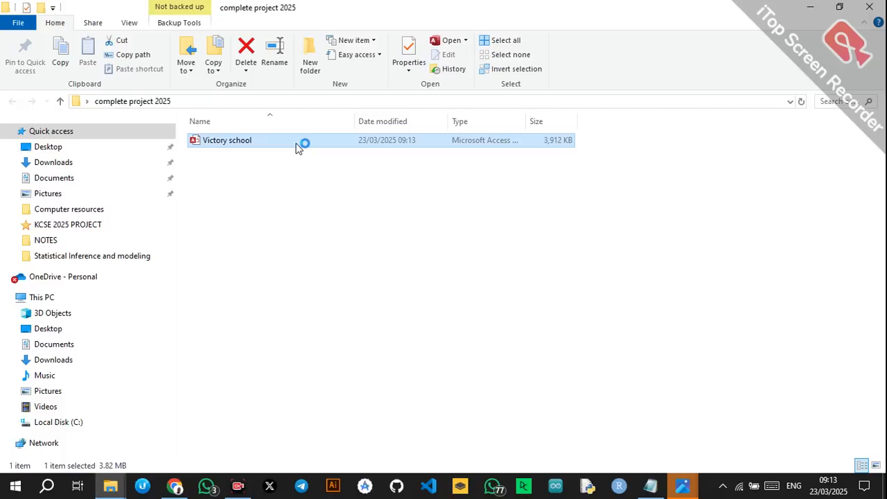
double_click(297, 148)
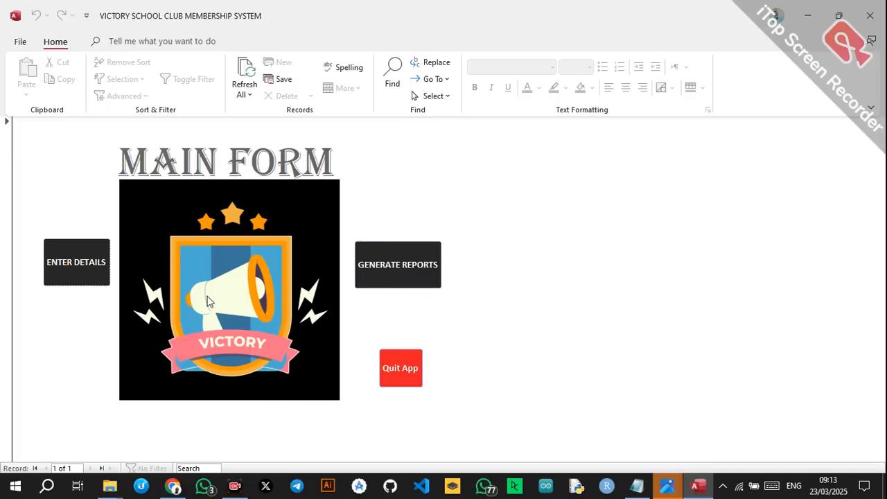
left_click(100, 279)
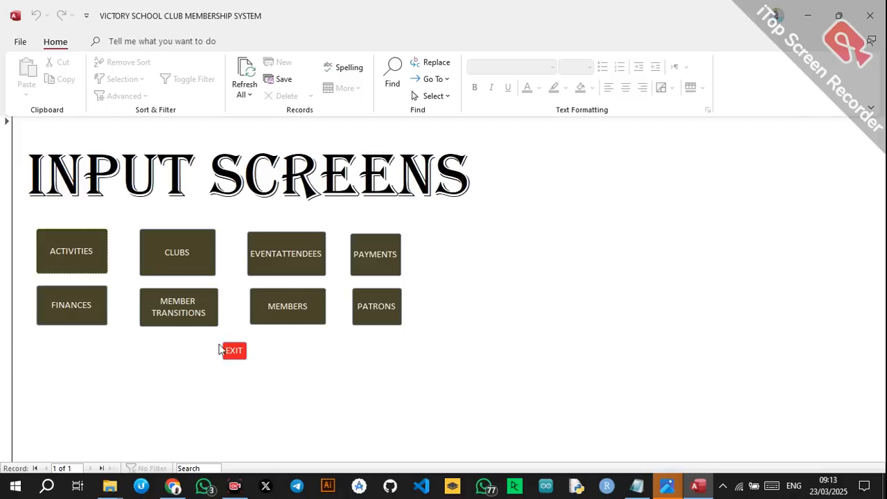
Open and close the ACTIVITIES, CLUBS and PAYMENTS forms, then return to the main form.
left_click(72, 247)
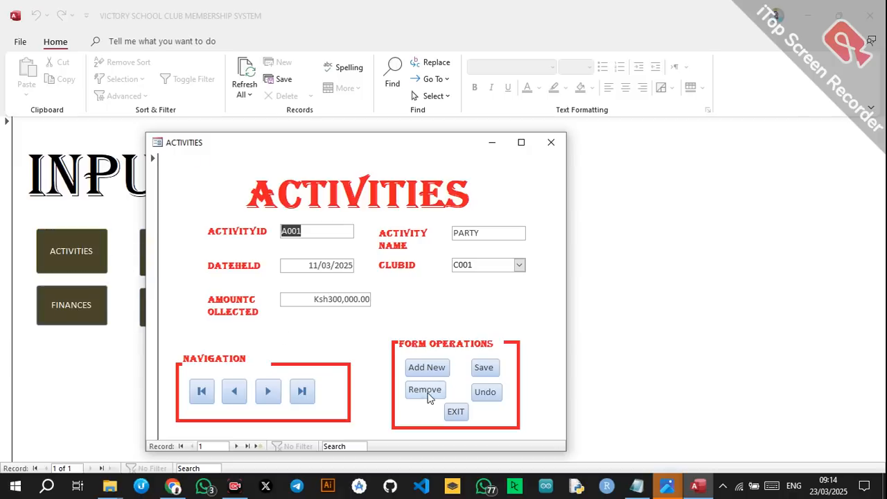
left_click(455, 411)
left_click(193, 275)
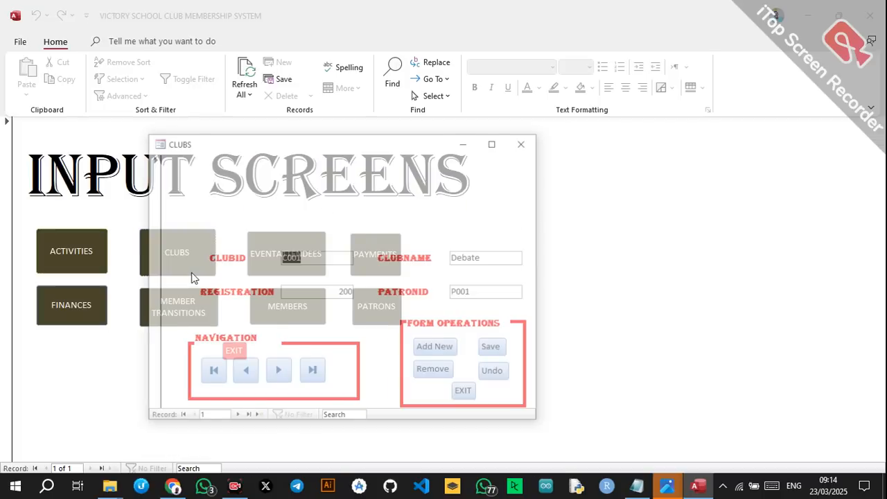
left_click(463, 392)
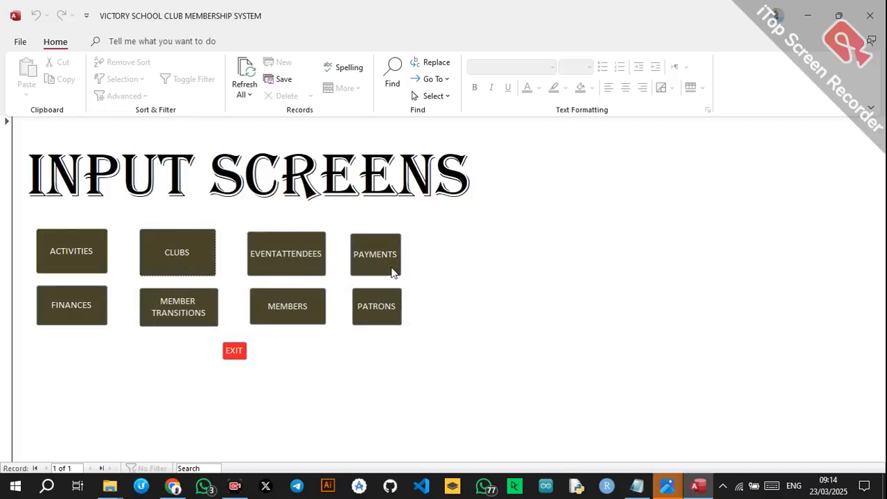
left_click(392, 272)
left_click(437, 397)
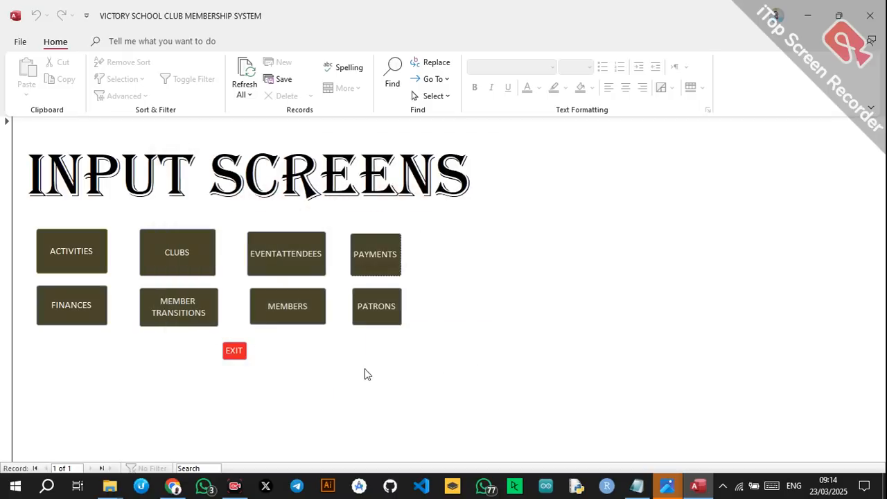
left_click(239, 350)
View the ACTIVE MEMBERS report from the reports screen, then close Access and the database.
left_click(428, 282)
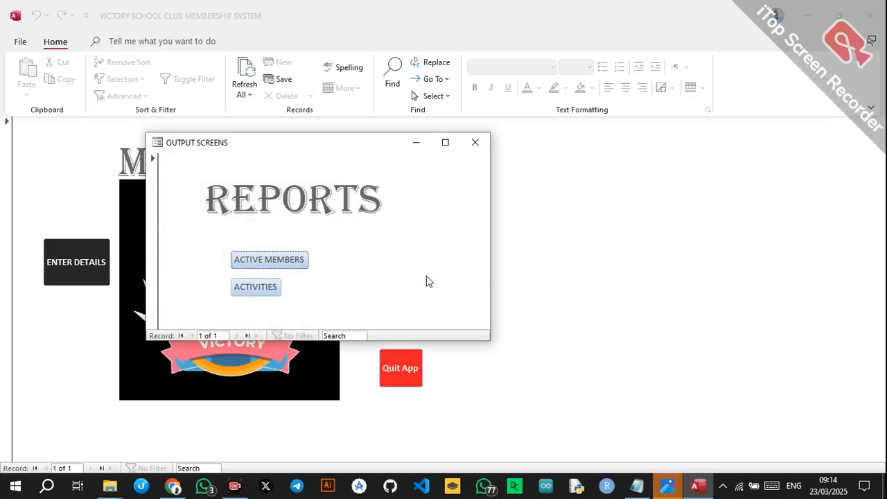
left_click(267, 267)
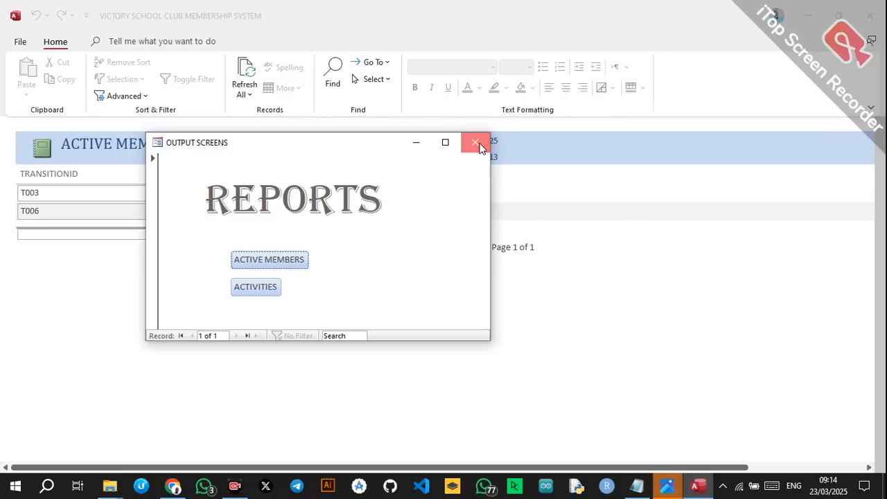
left_click(477, 143)
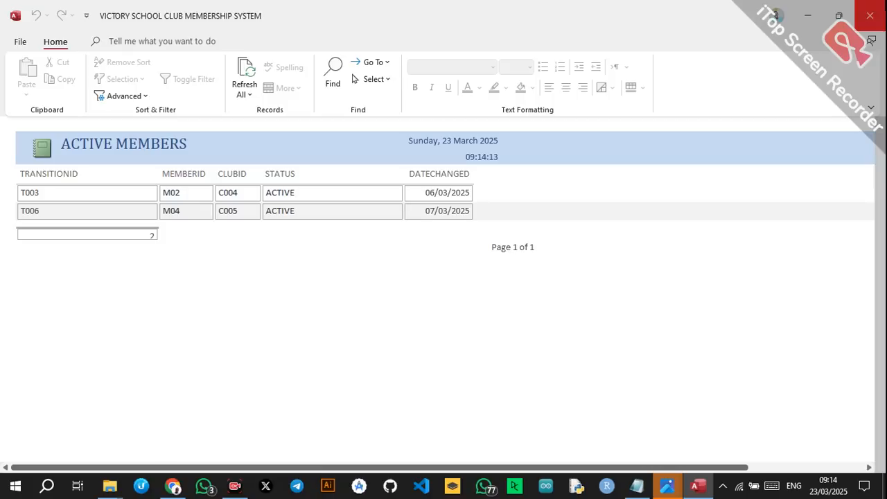
left_click(870, 15)
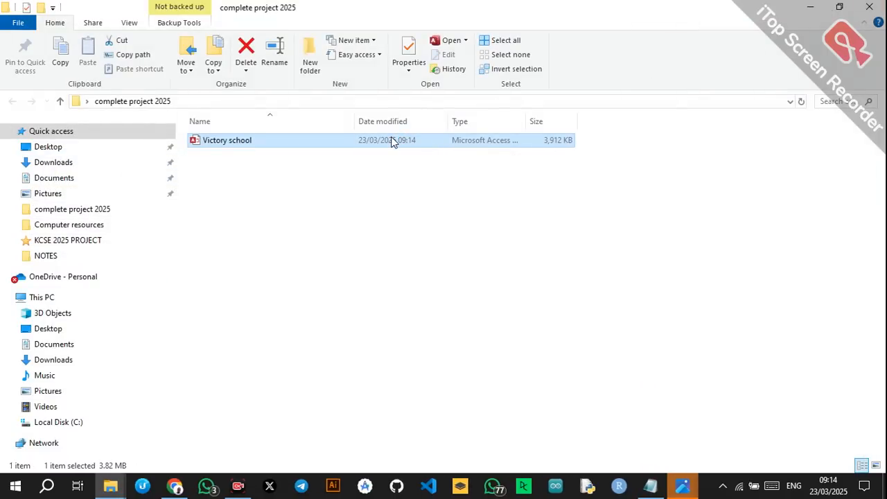
Reopen the Victory school database, then bring the CreativeMinds YouTube channel page forward.
double_click(392, 141)
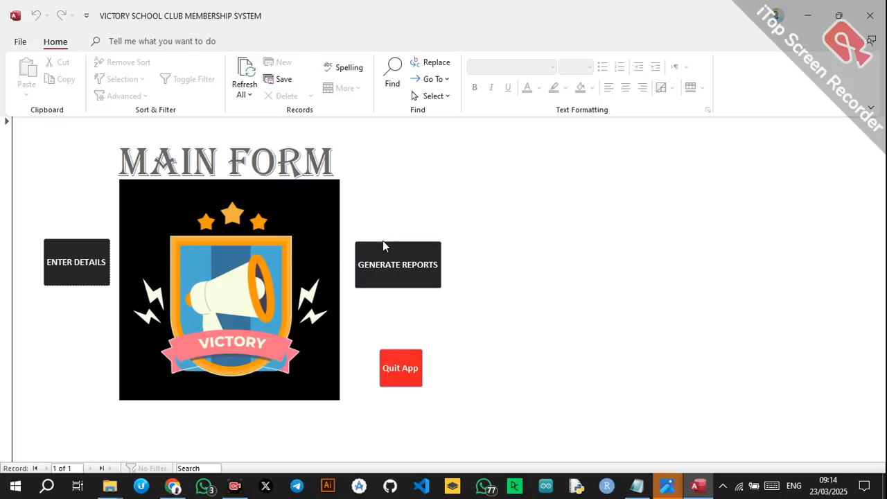
left_click(172, 486)
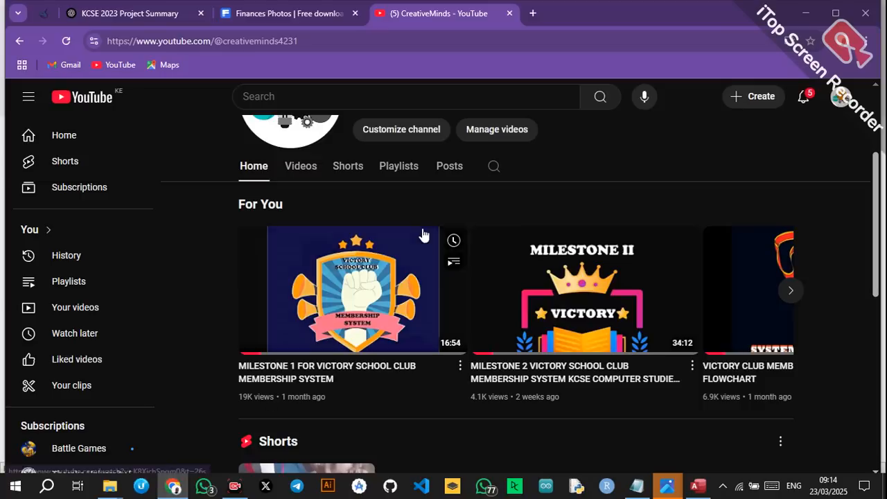
Page through the channel's video carousel and open its full Videos list.
scroll(359, 256, "up", 2)
scroll(347, 233, "down", 4)
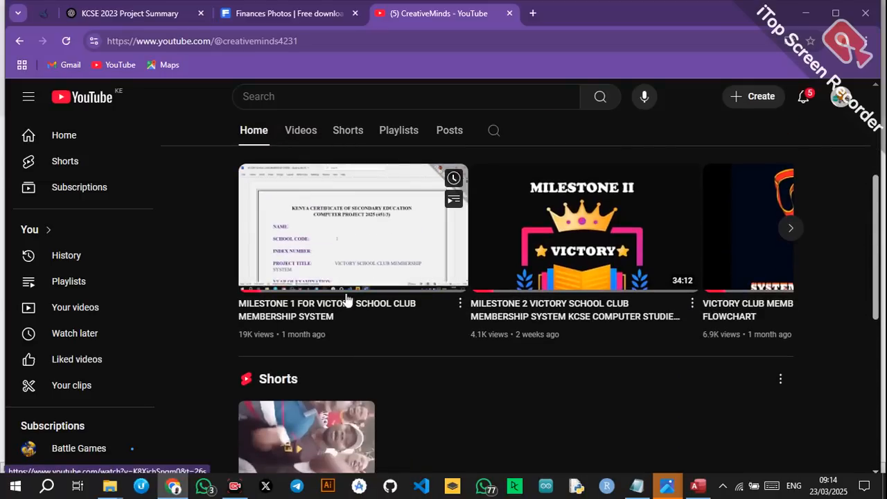
mouse_move(542, 290)
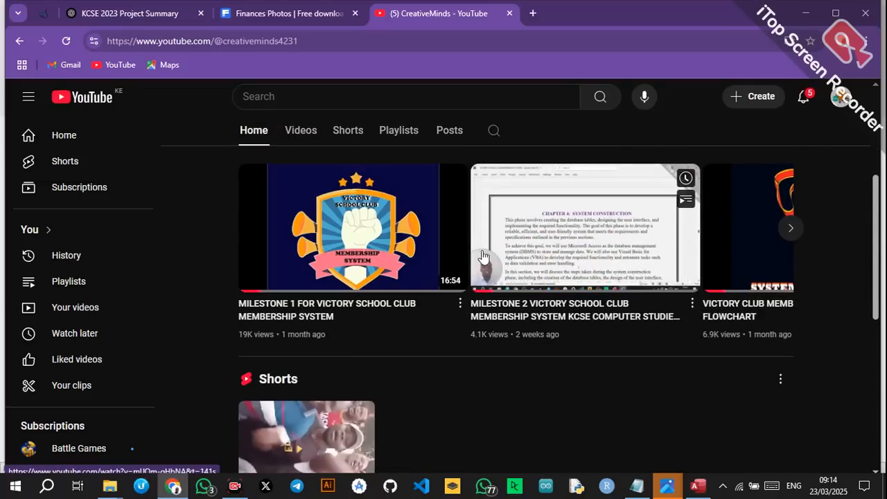
left_click(790, 227)
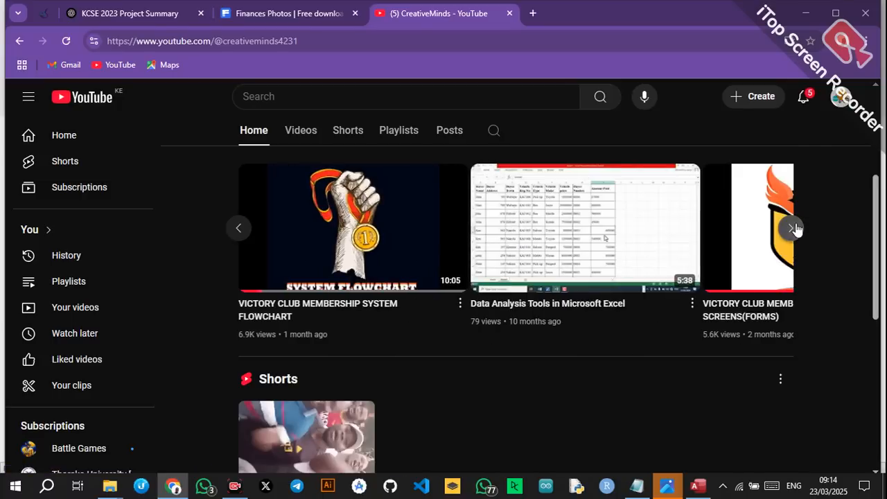
mouse_move(531, 262)
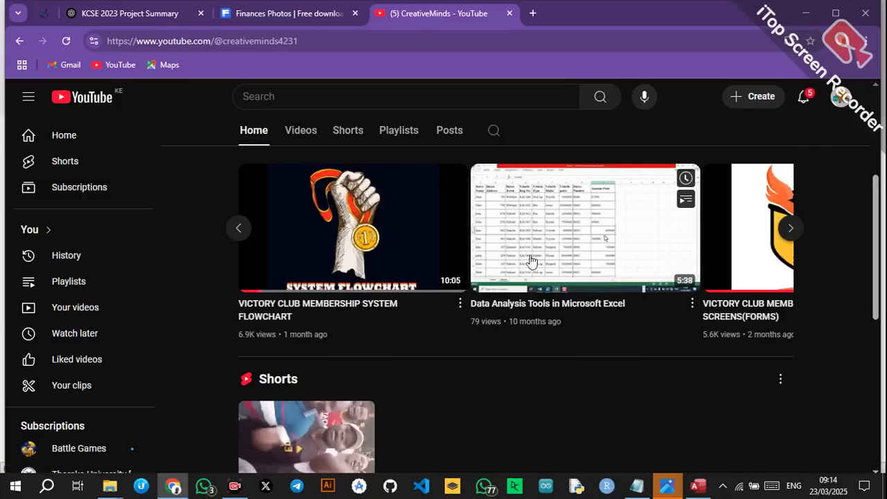
left_click(305, 138)
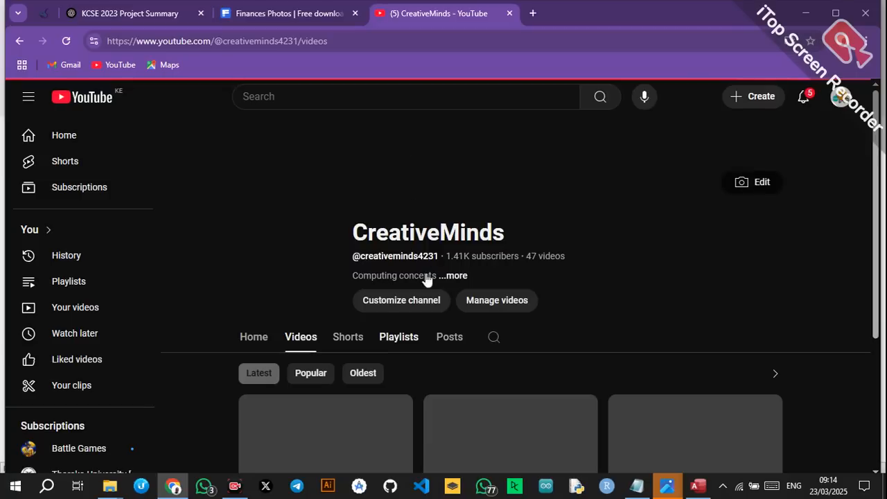
Play the VICTORY SCHOOL CLUB MEMBERSHIP SYSTEM playlist and pause the Milestone 2 video.
left_click(389, 342)
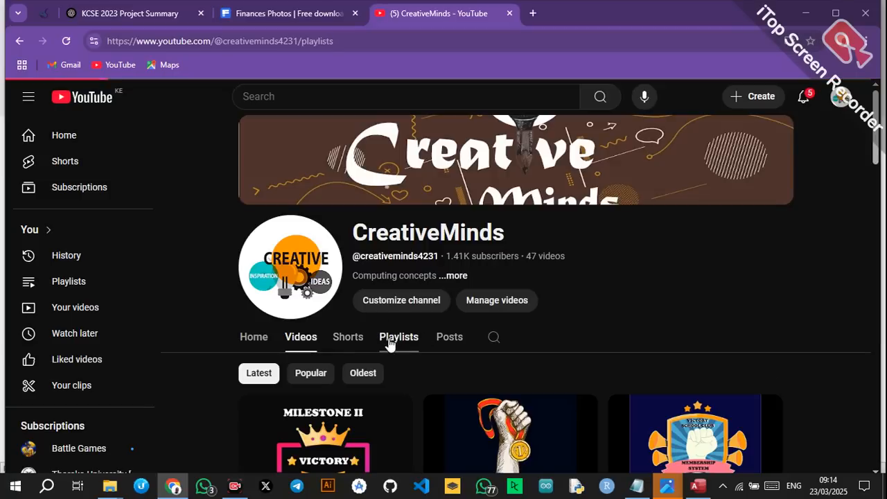
scroll(390, 345, "down", 2)
scroll(390, 342, "down", 1)
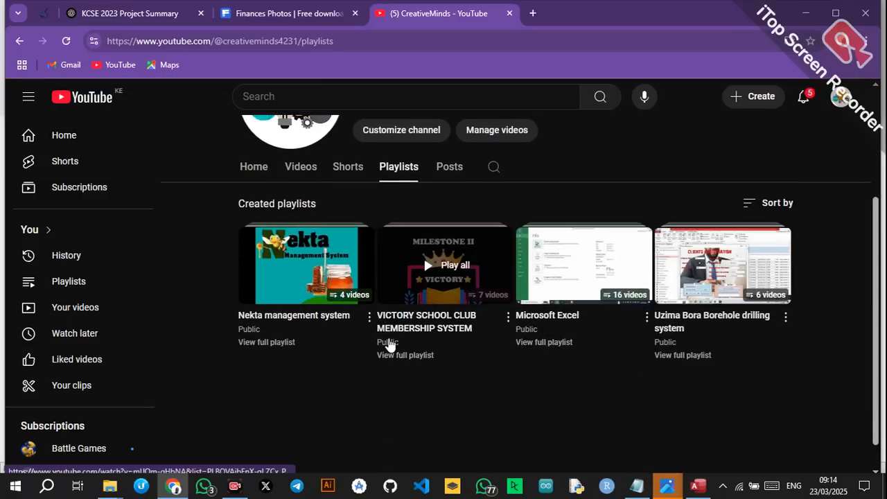
left_click(419, 277)
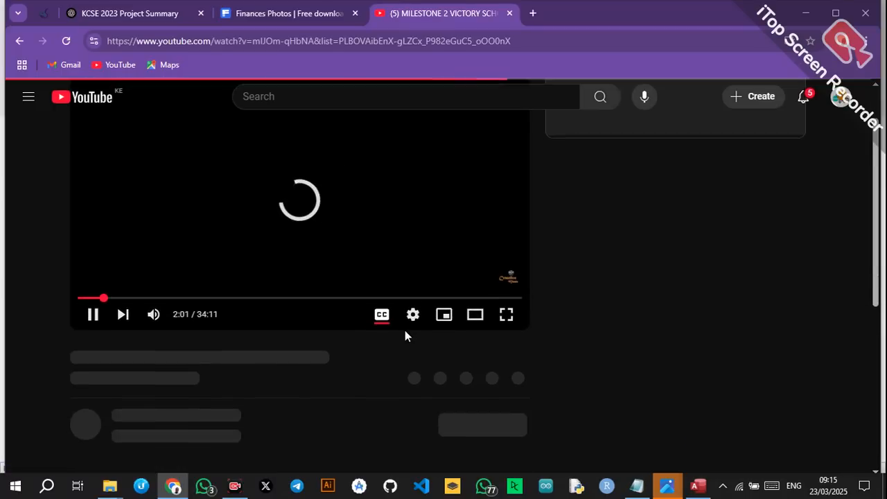
left_click(124, 375)
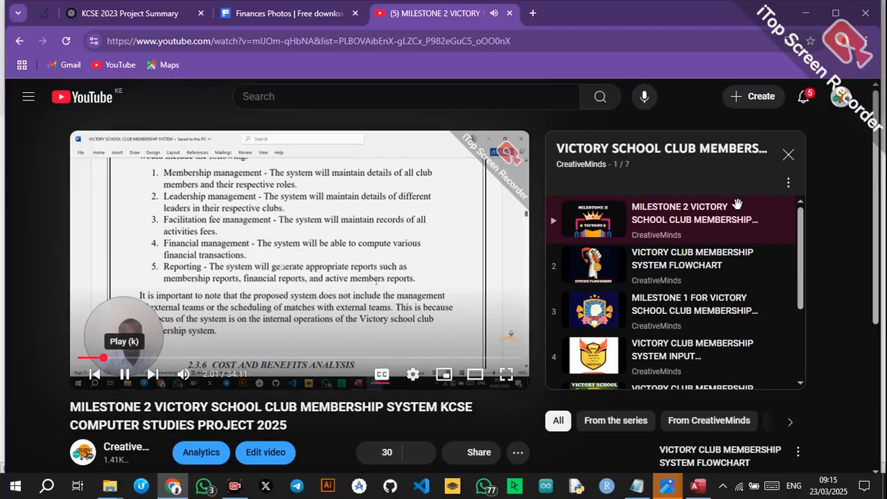
Scroll the playlist panel to reveal all seven videos.
scroll(716, 257, "down", 1)
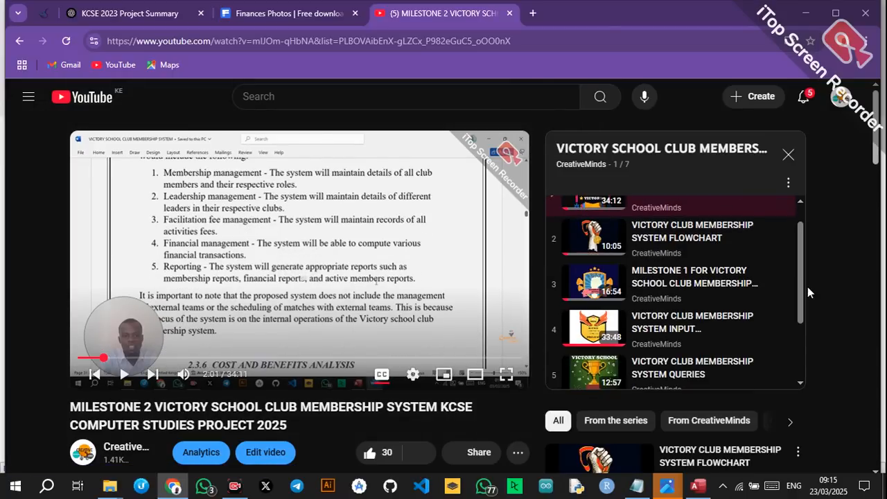
left_click_drag(799, 287, 800, 321)
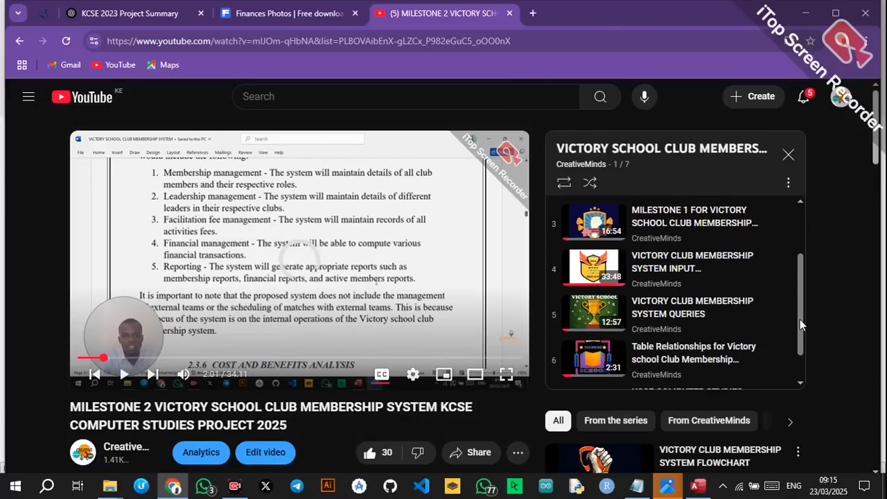
scroll(796, 323, "down", 1)
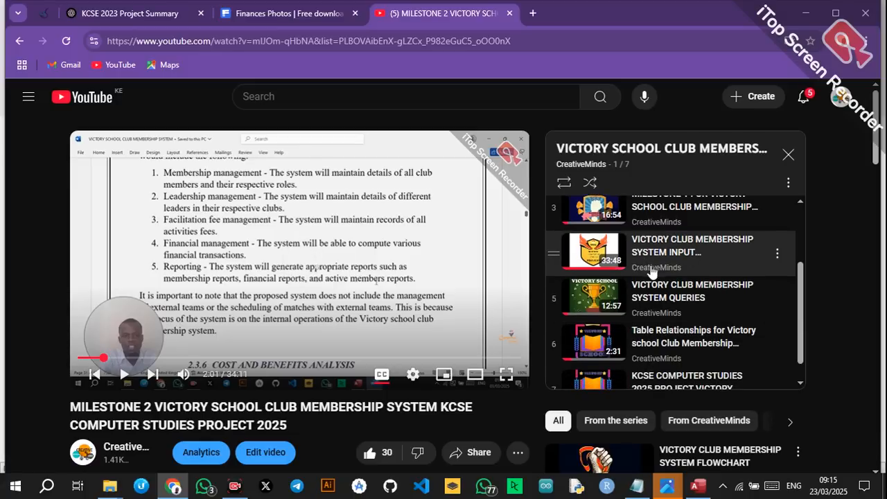
scroll(803, 315, "down", 1)
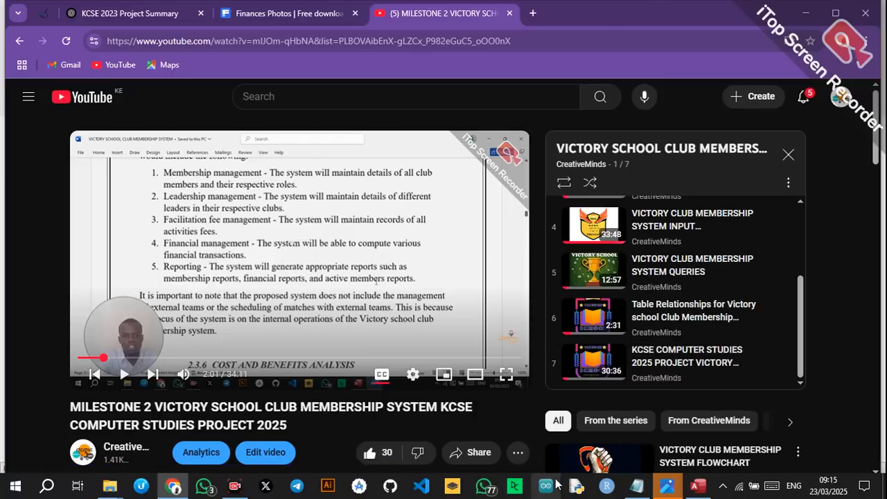
left_click(266, 96)
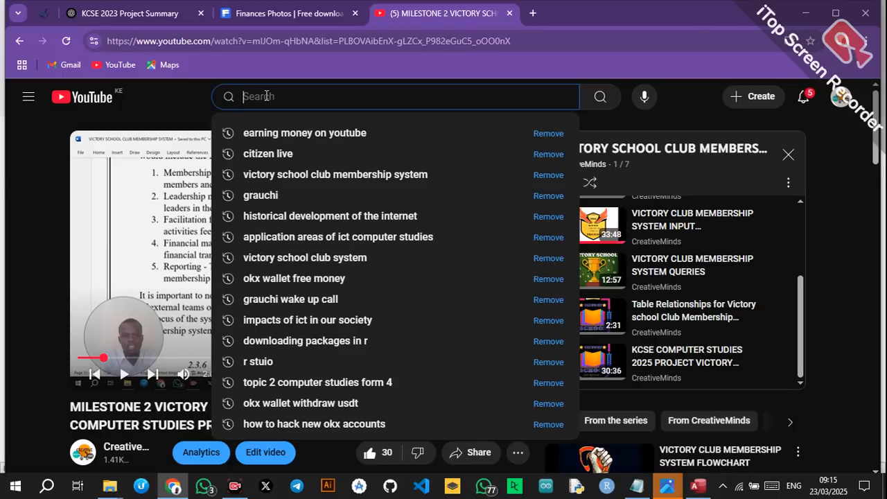
Search for creativeminds4231, then pause and close the miniplayer video.
type("CREA")
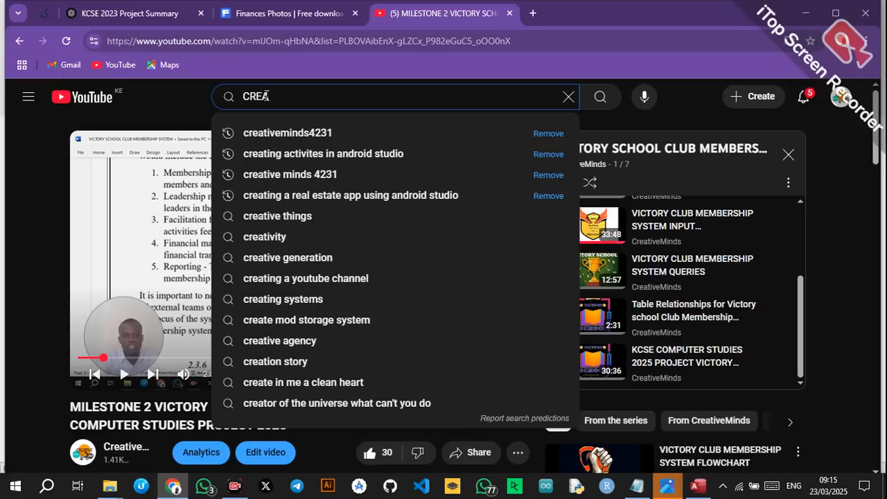
left_click(320, 133)
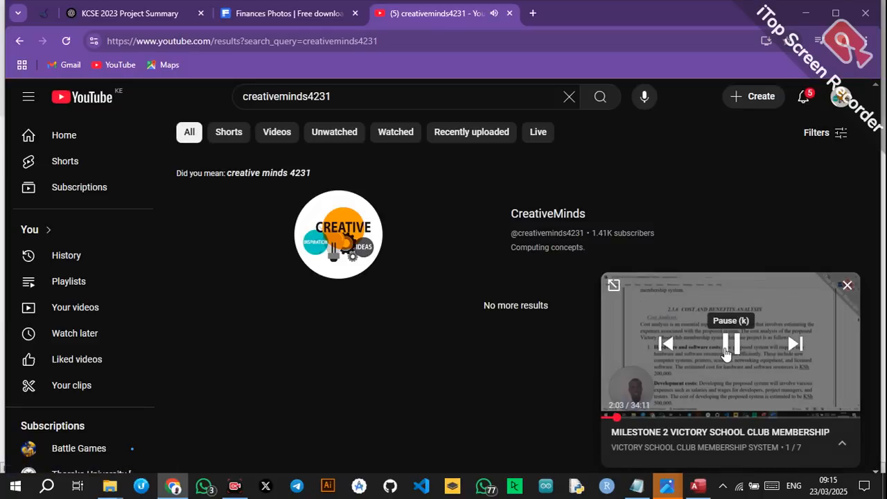
left_click(731, 343)
left_click(846, 287)
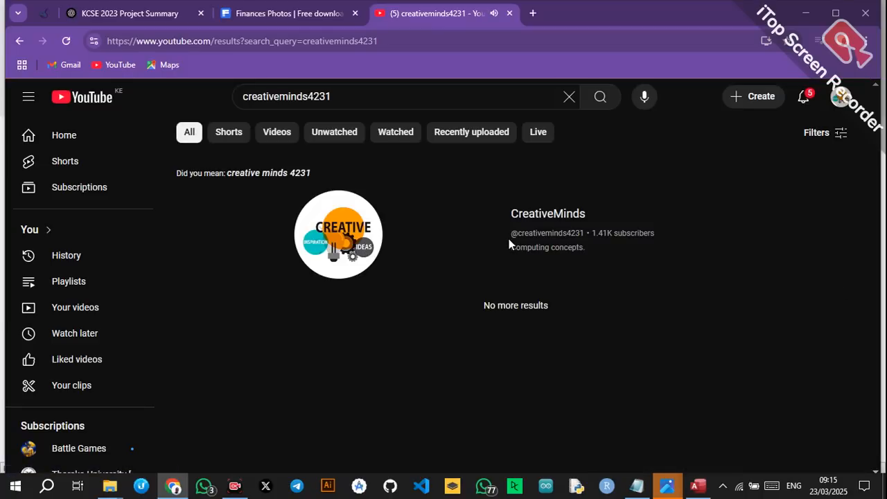
Open the CreativeMinds channel page, then minimize the browser to reveal the Access MAIN FORM.
left_click(543, 252)
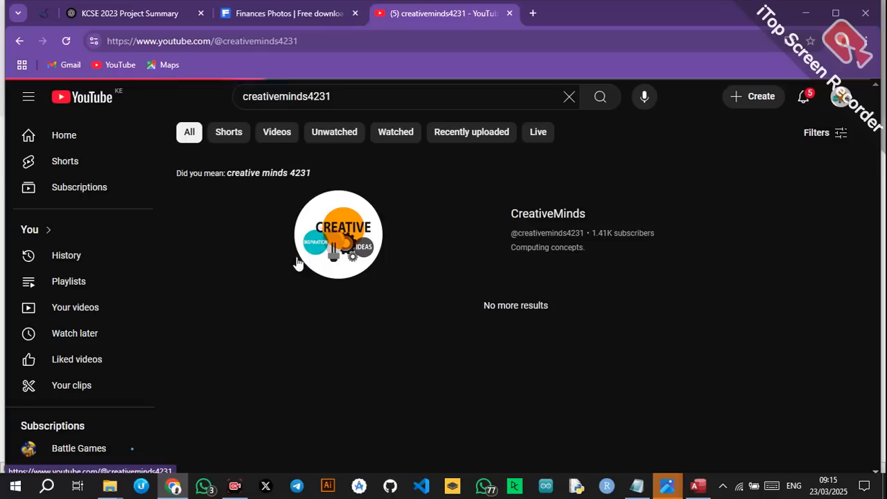
scroll(402, 395, "down", 2)
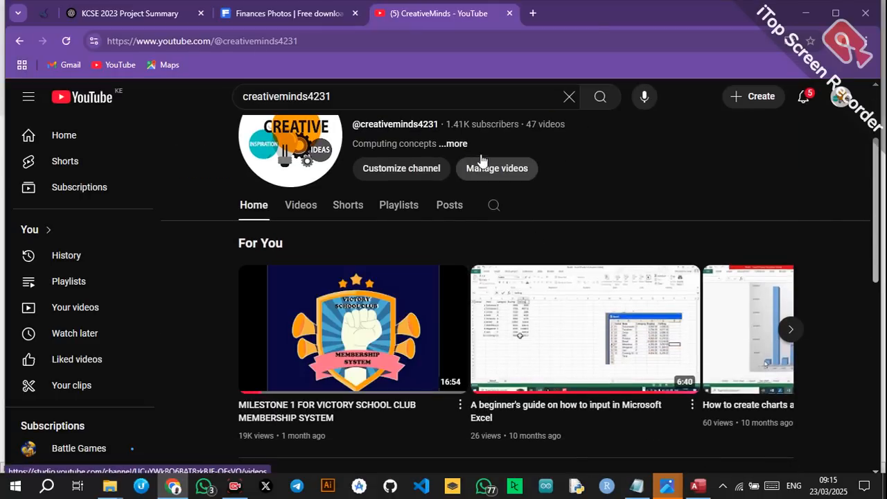
left_click(804, 13)
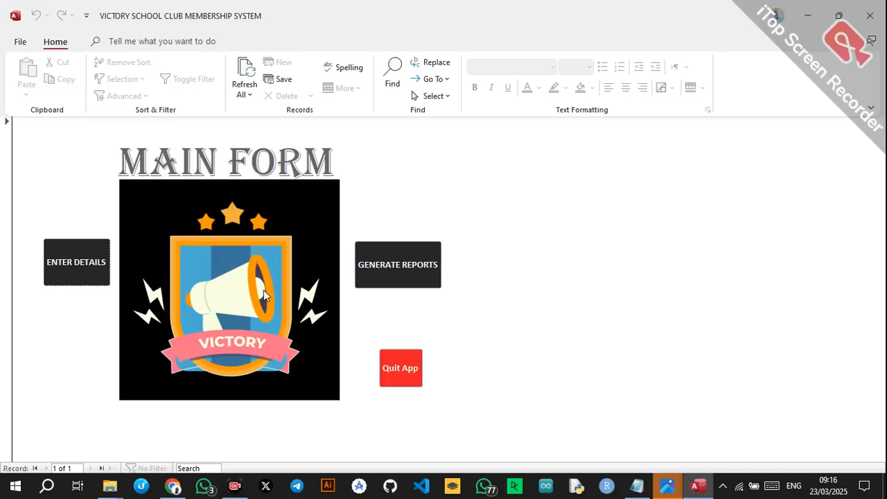
Quit the Victory School Club Membership System with the Quit App button.
left_click(403, 360)
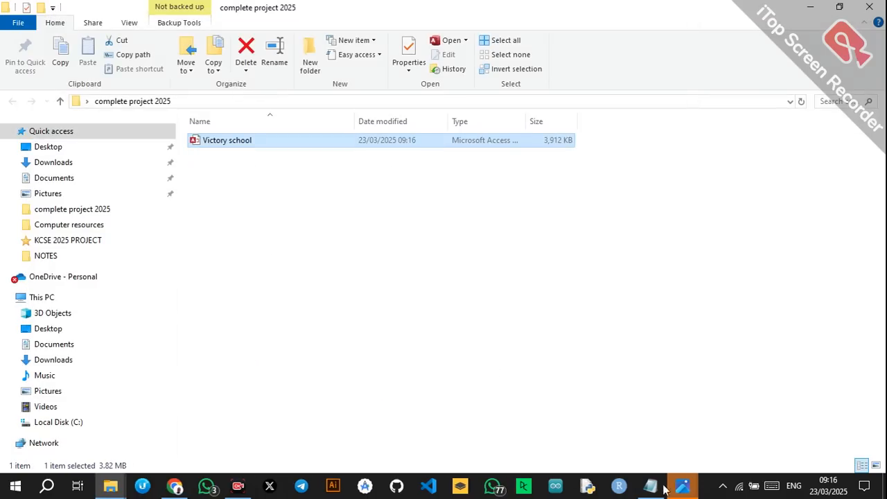